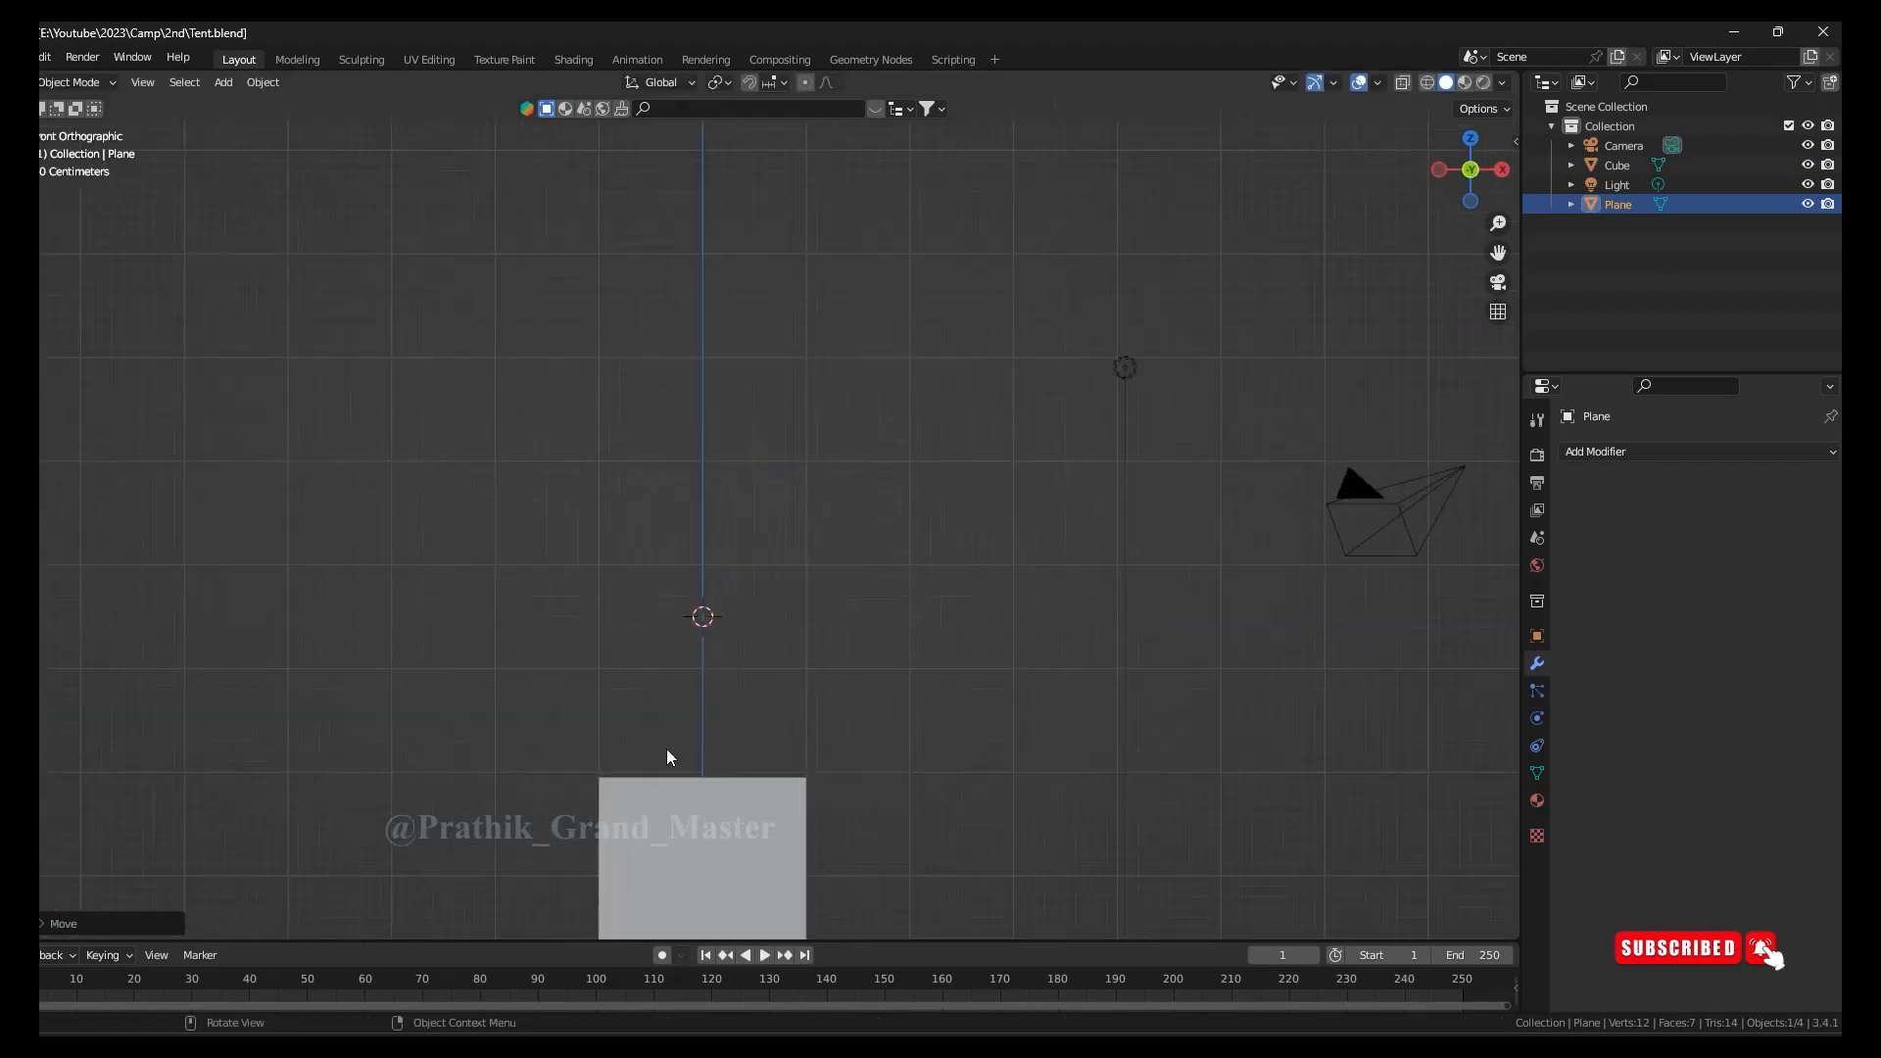
Scale the cube along the global Z axis above the ground plane
middle_drag(852, 588, 862, 504)
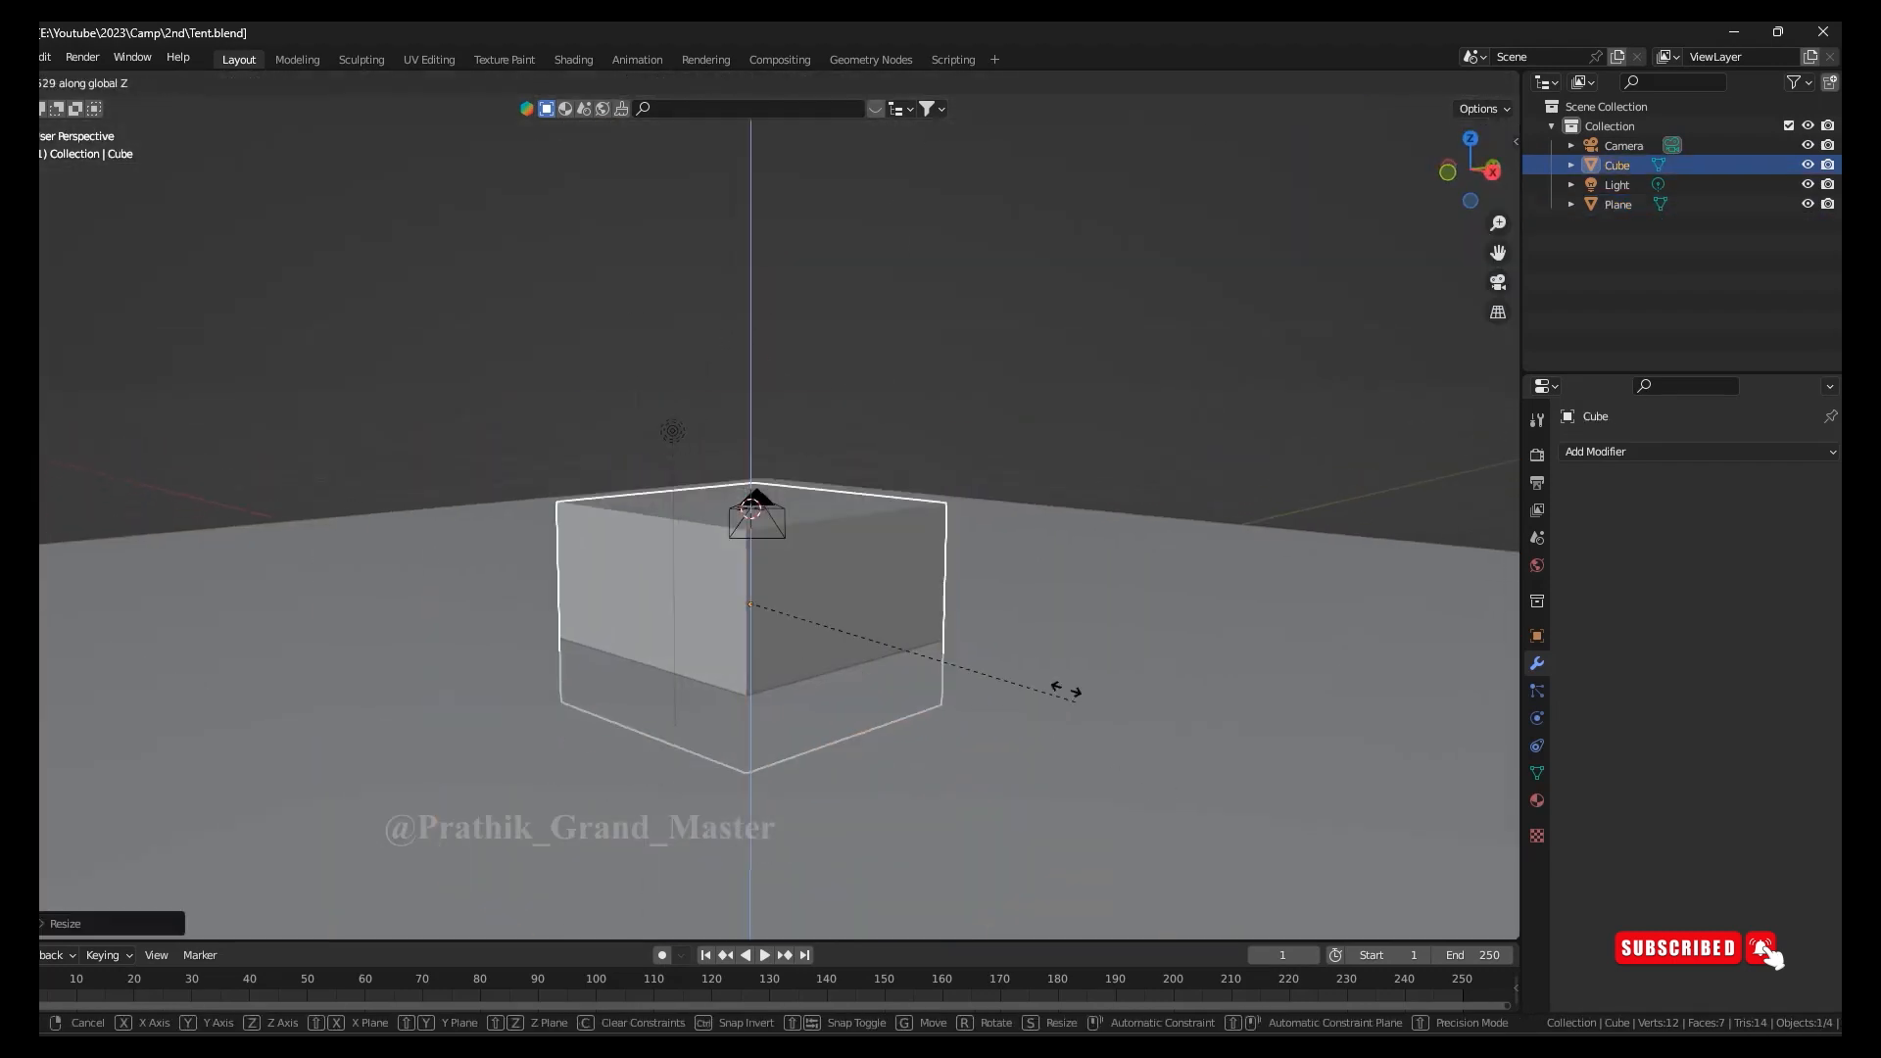
click(1018, 579)
middle_drag(1017, 579, 872, 479)
scroll(872, 479, down, 3)
Add a central loop cut to the cube and raise its top edge about 1.7 m along Z to form the ridge
key(Tab)
key(ctrl+r)
click(839, 430)
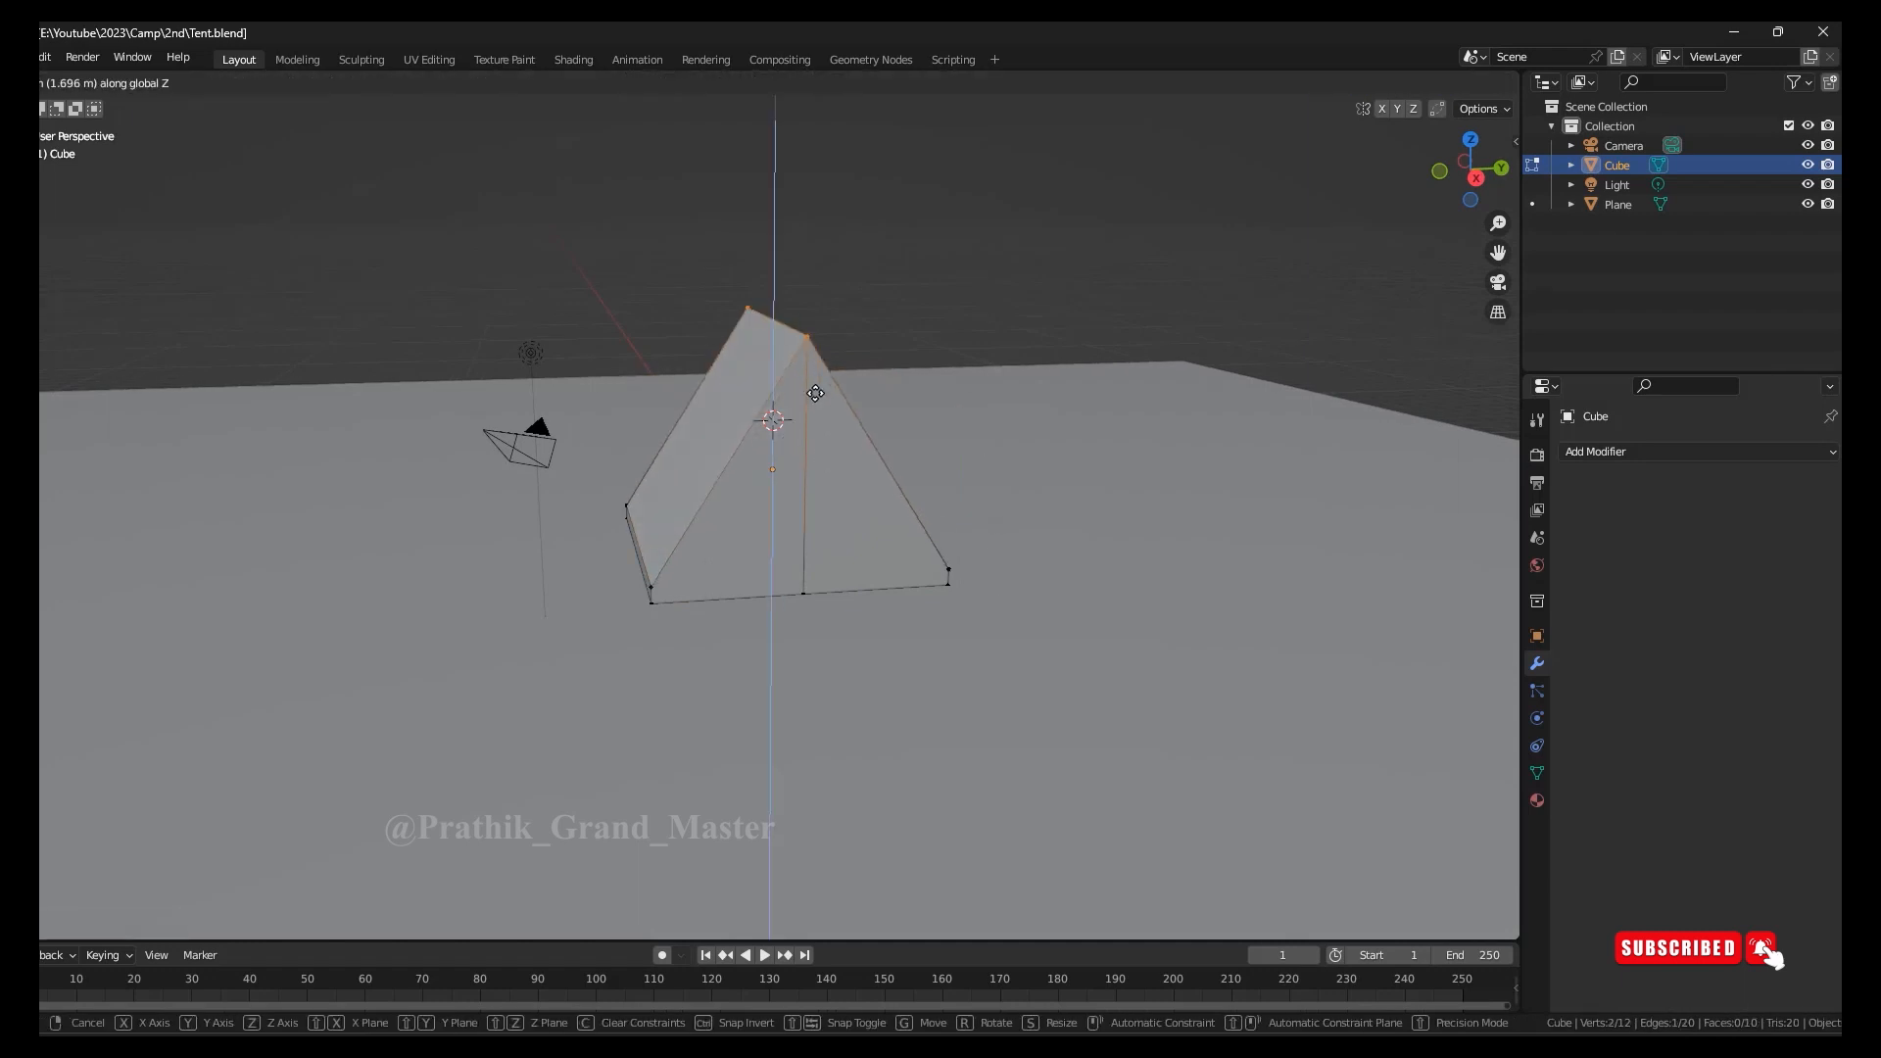
click(815, 396)
Extrude the sloping roof edges at both ends along the X axis to form overhanging flaps
middle_drag(815, 396, 169, 91)
middle_drag(710, 497, 1009, 634)
key(e)
key(x)
click(740, 532)
middle_drag(740, 532, 1235, 531)
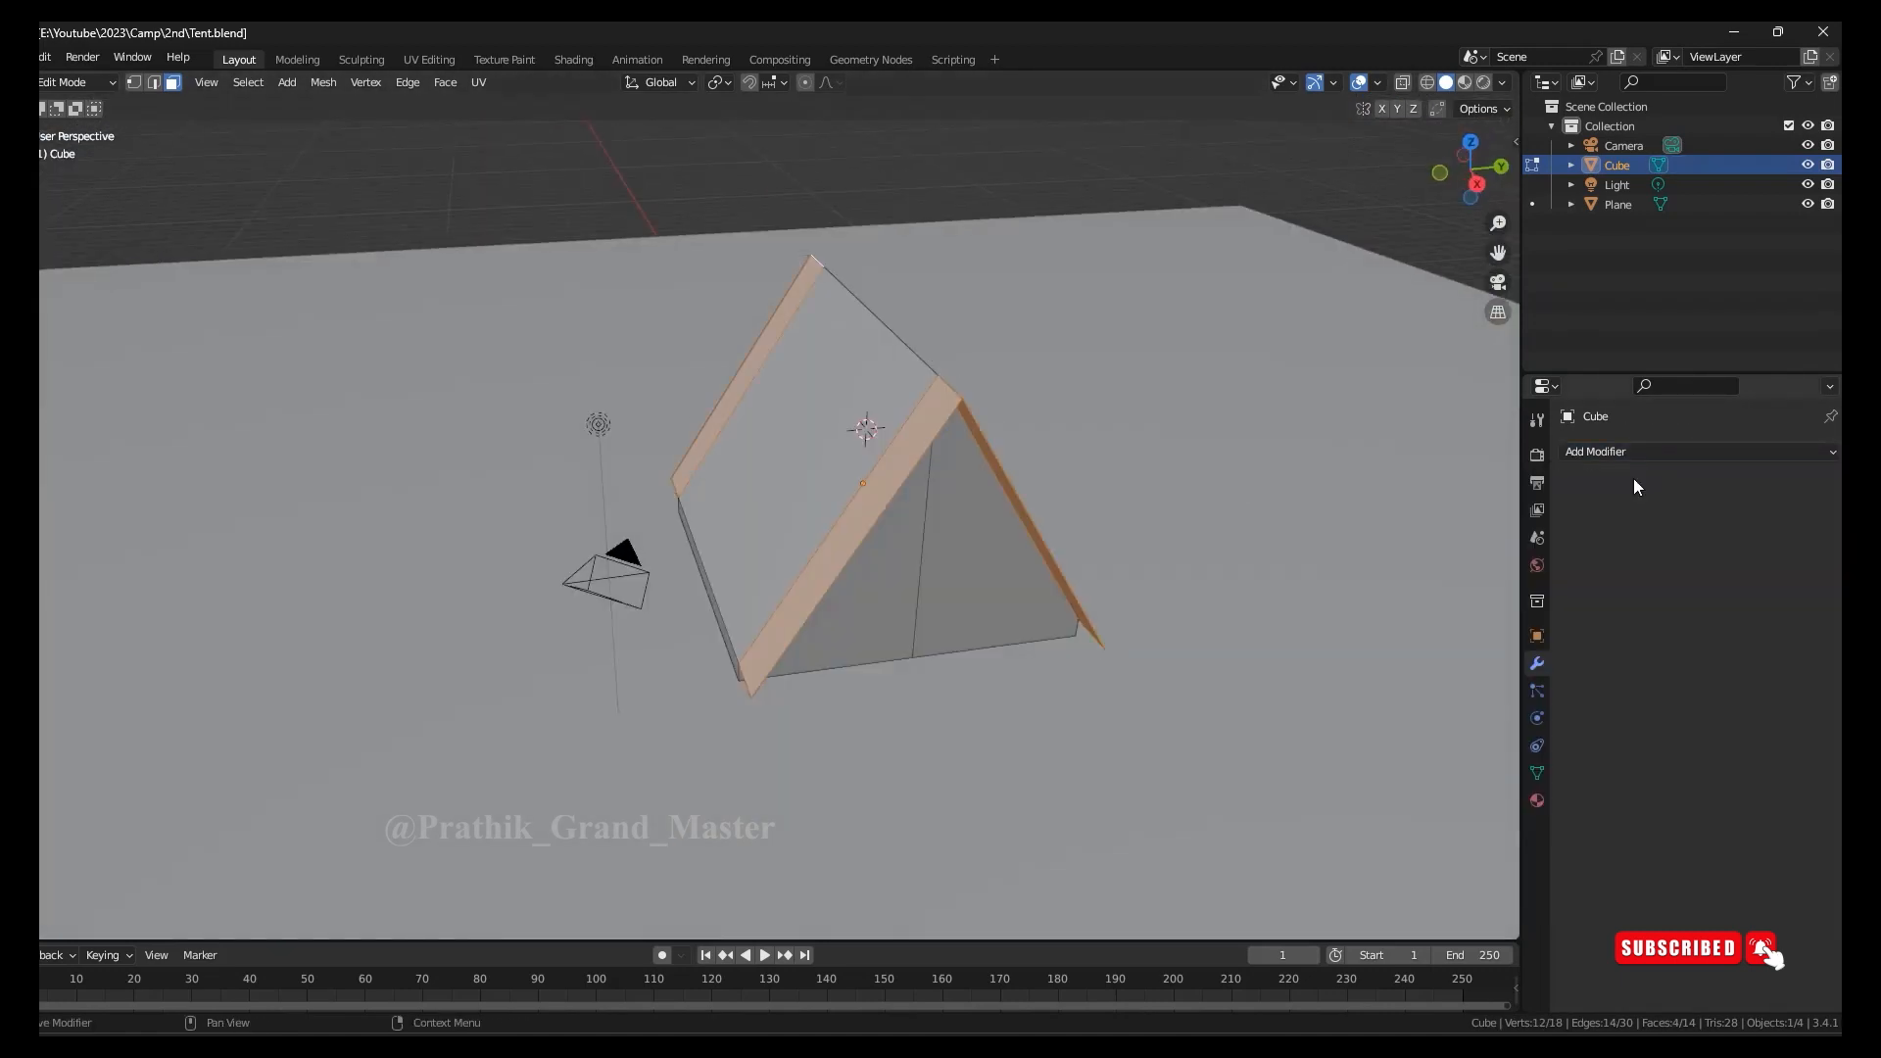
Remove the existing modifier, select the four overhanging roof faces and add a Solidify modifier to the cube
click(1800, 485)
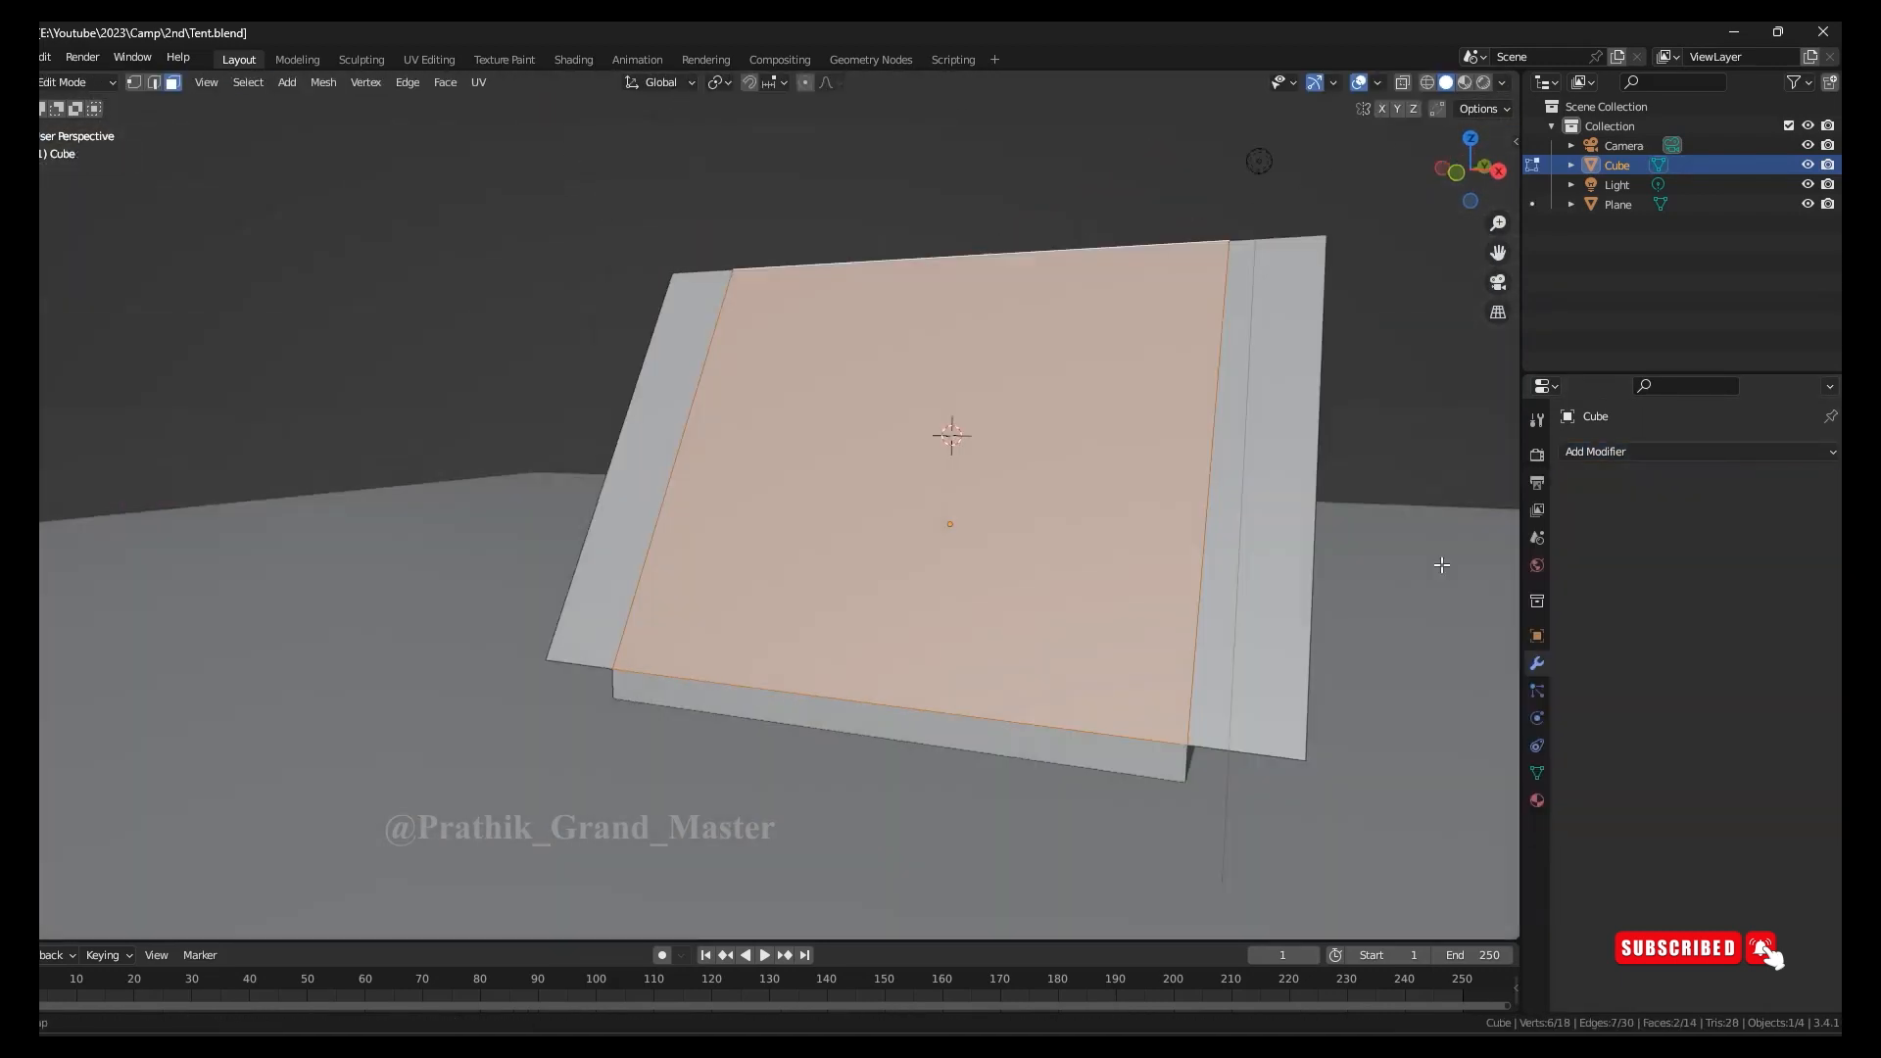
middle_drag(1436, 559, 1016, 492)
key(x)
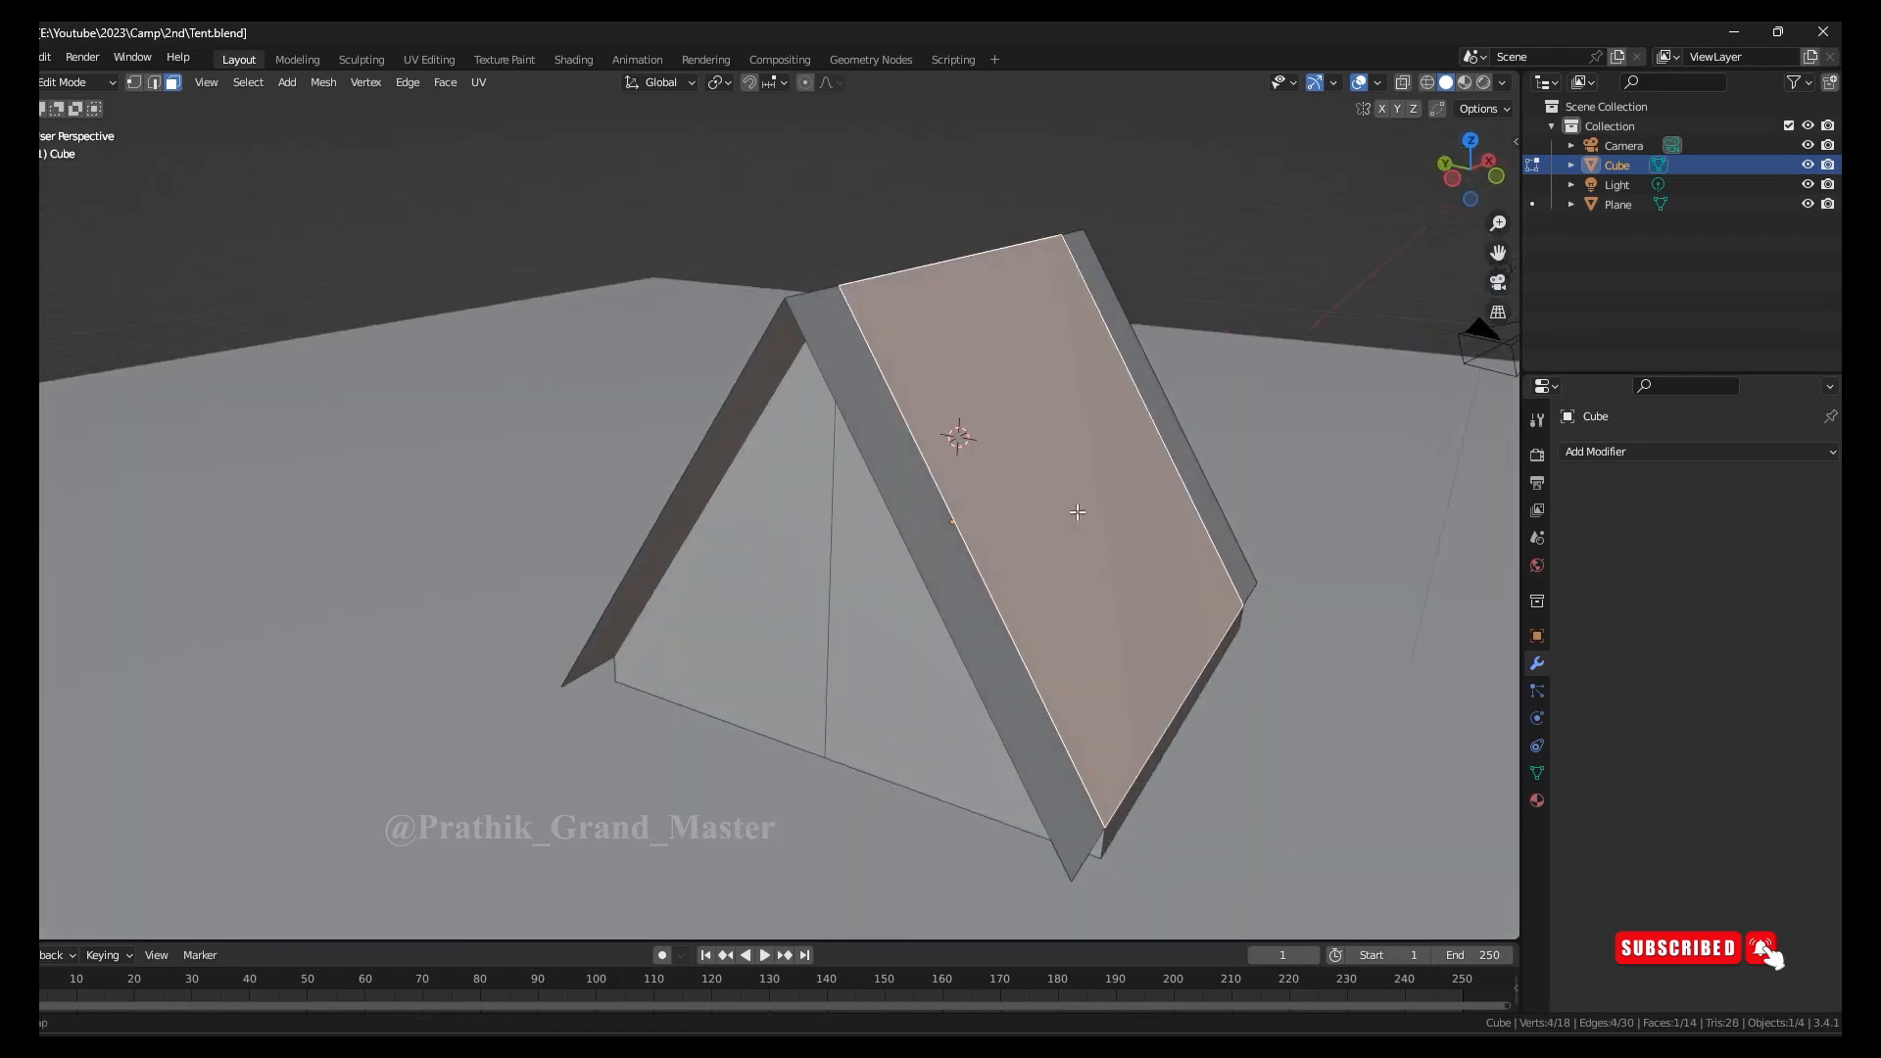
middle_drag(1078, 508, 1029, 538)
scroll(1187, 545, up, 5)
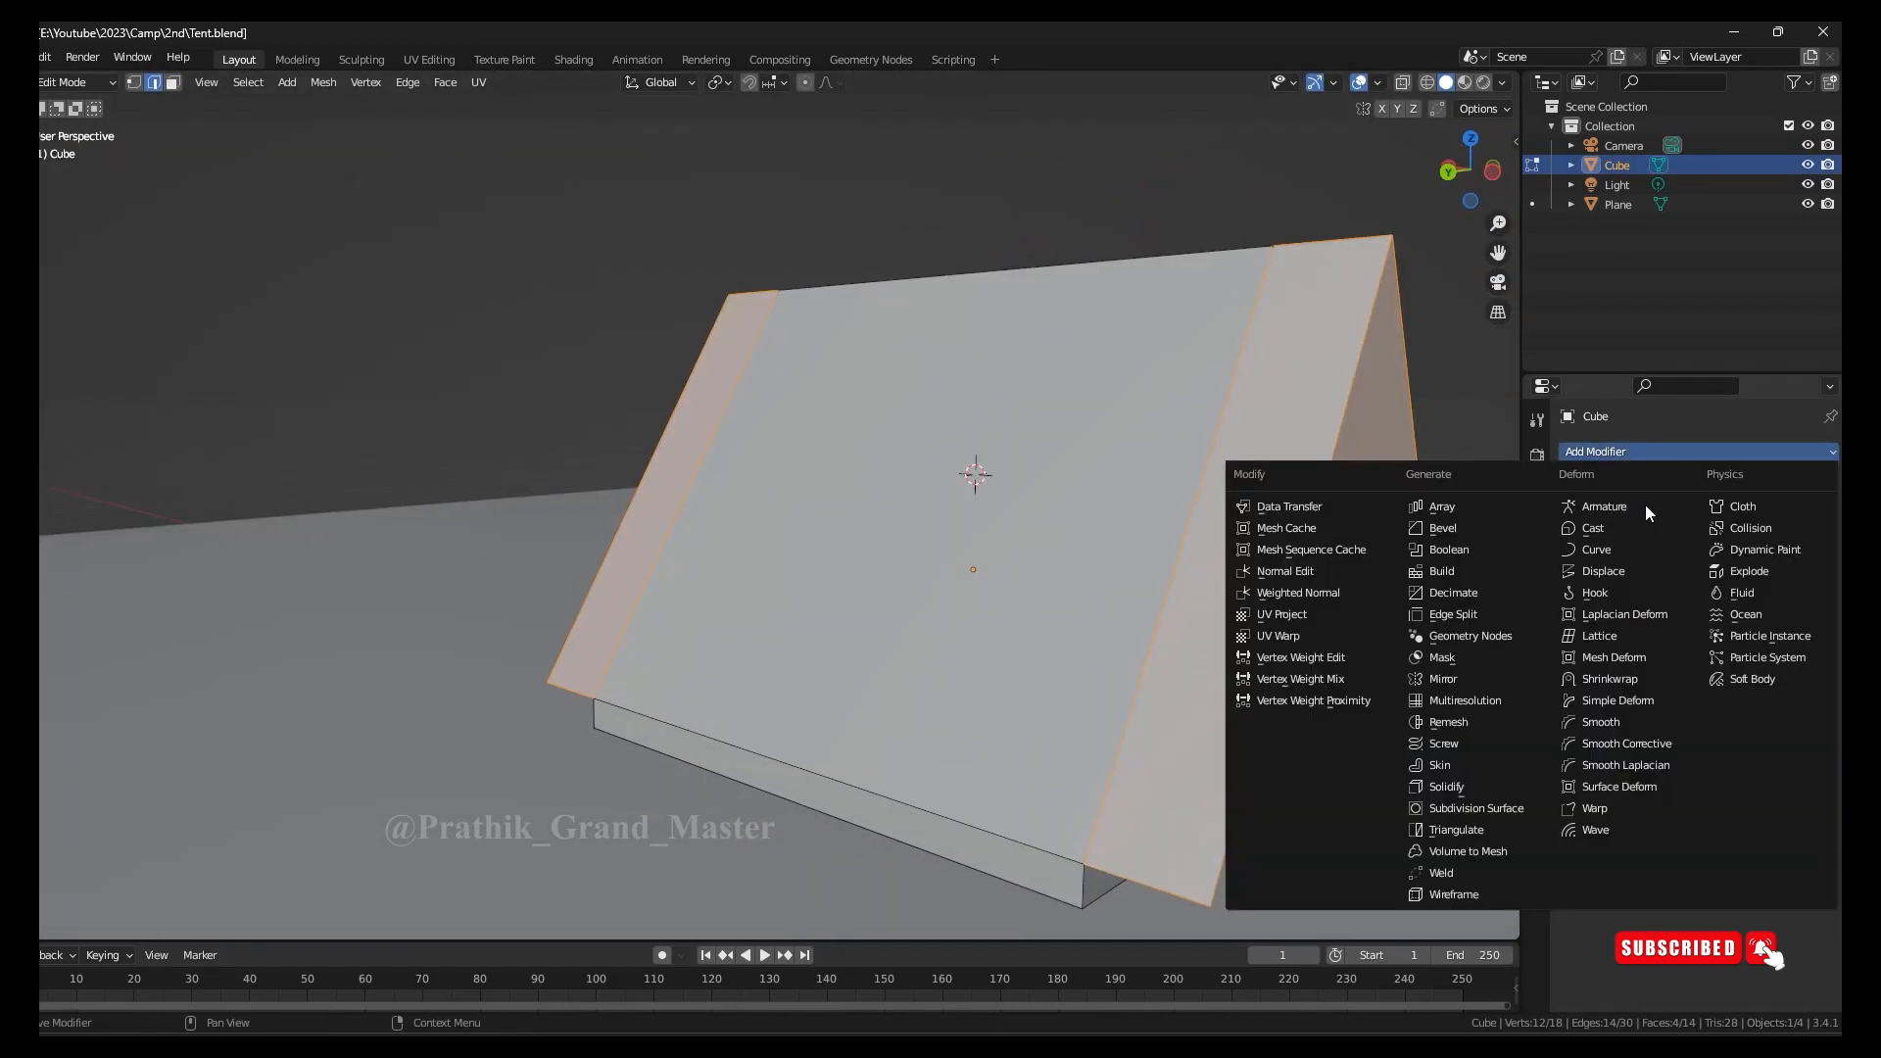
click(1446, 787)
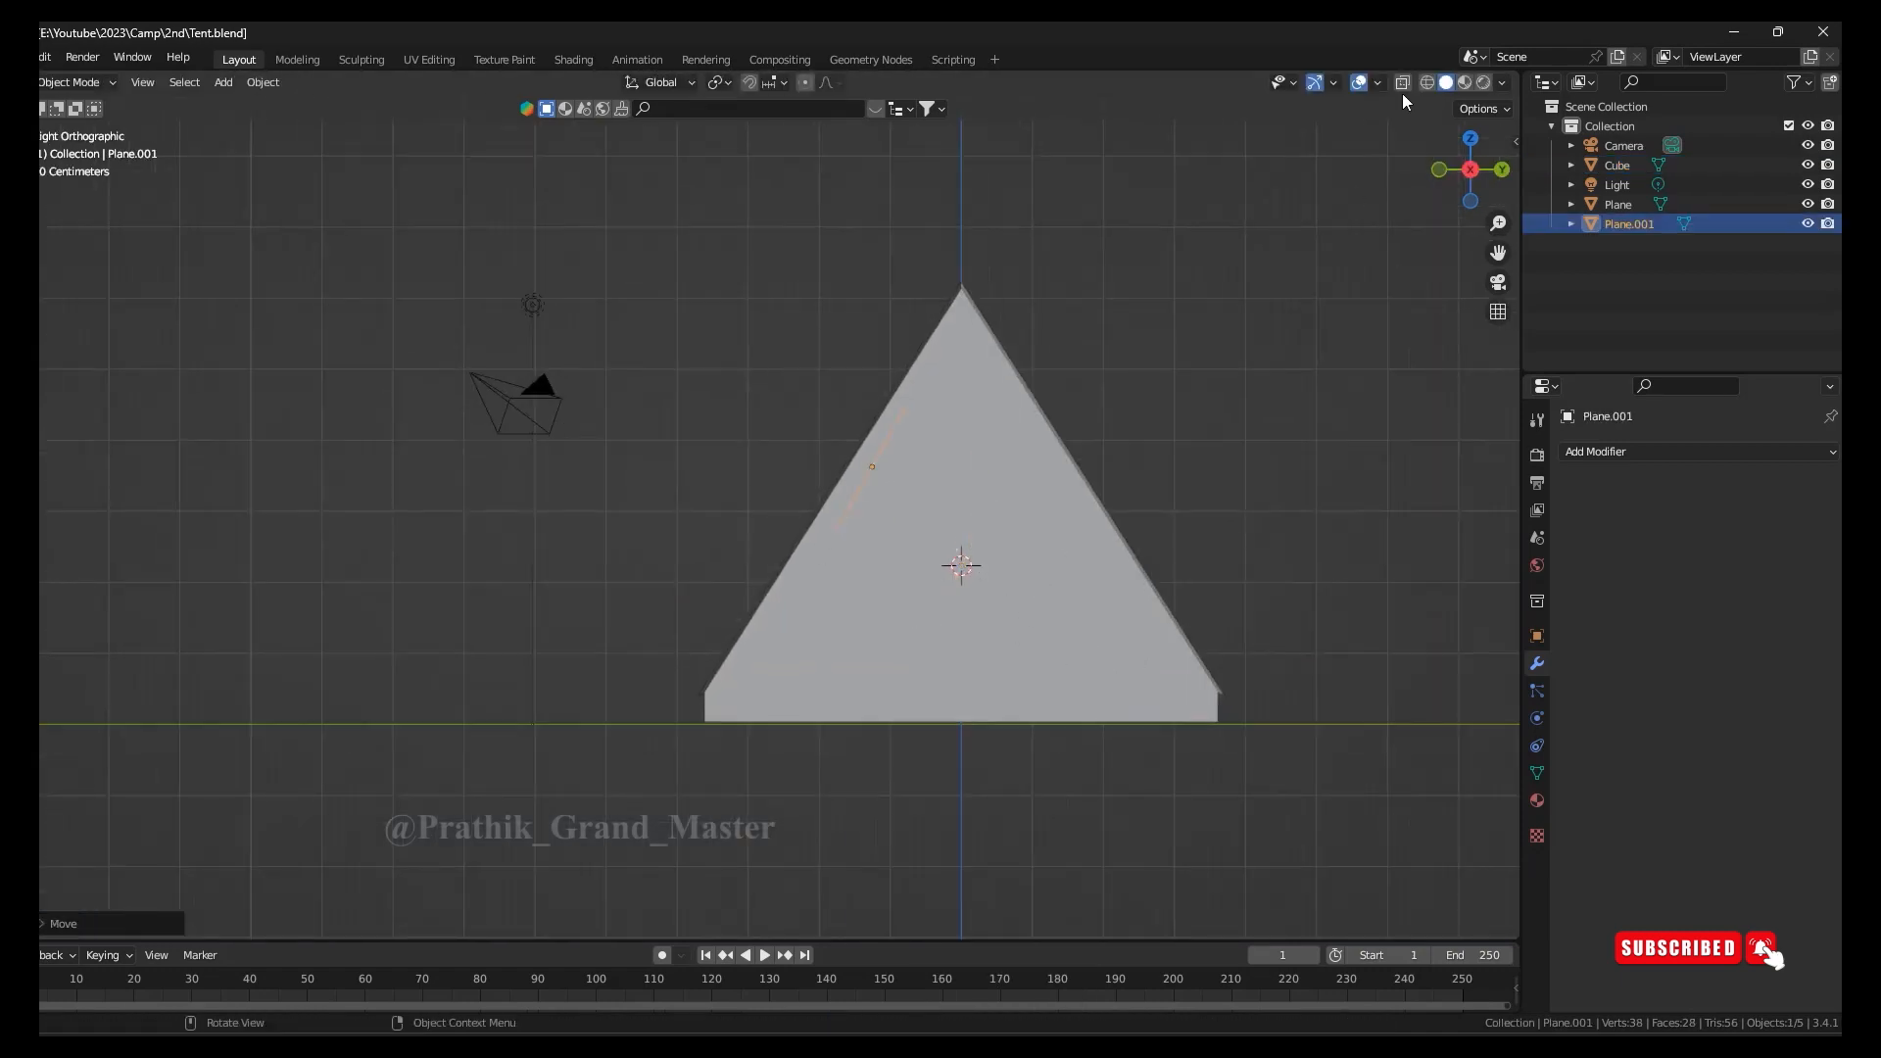
Place the shingle plane against the roof's upper corner and lower the bottom corner of its neighbouring copy
click(1402, 84)
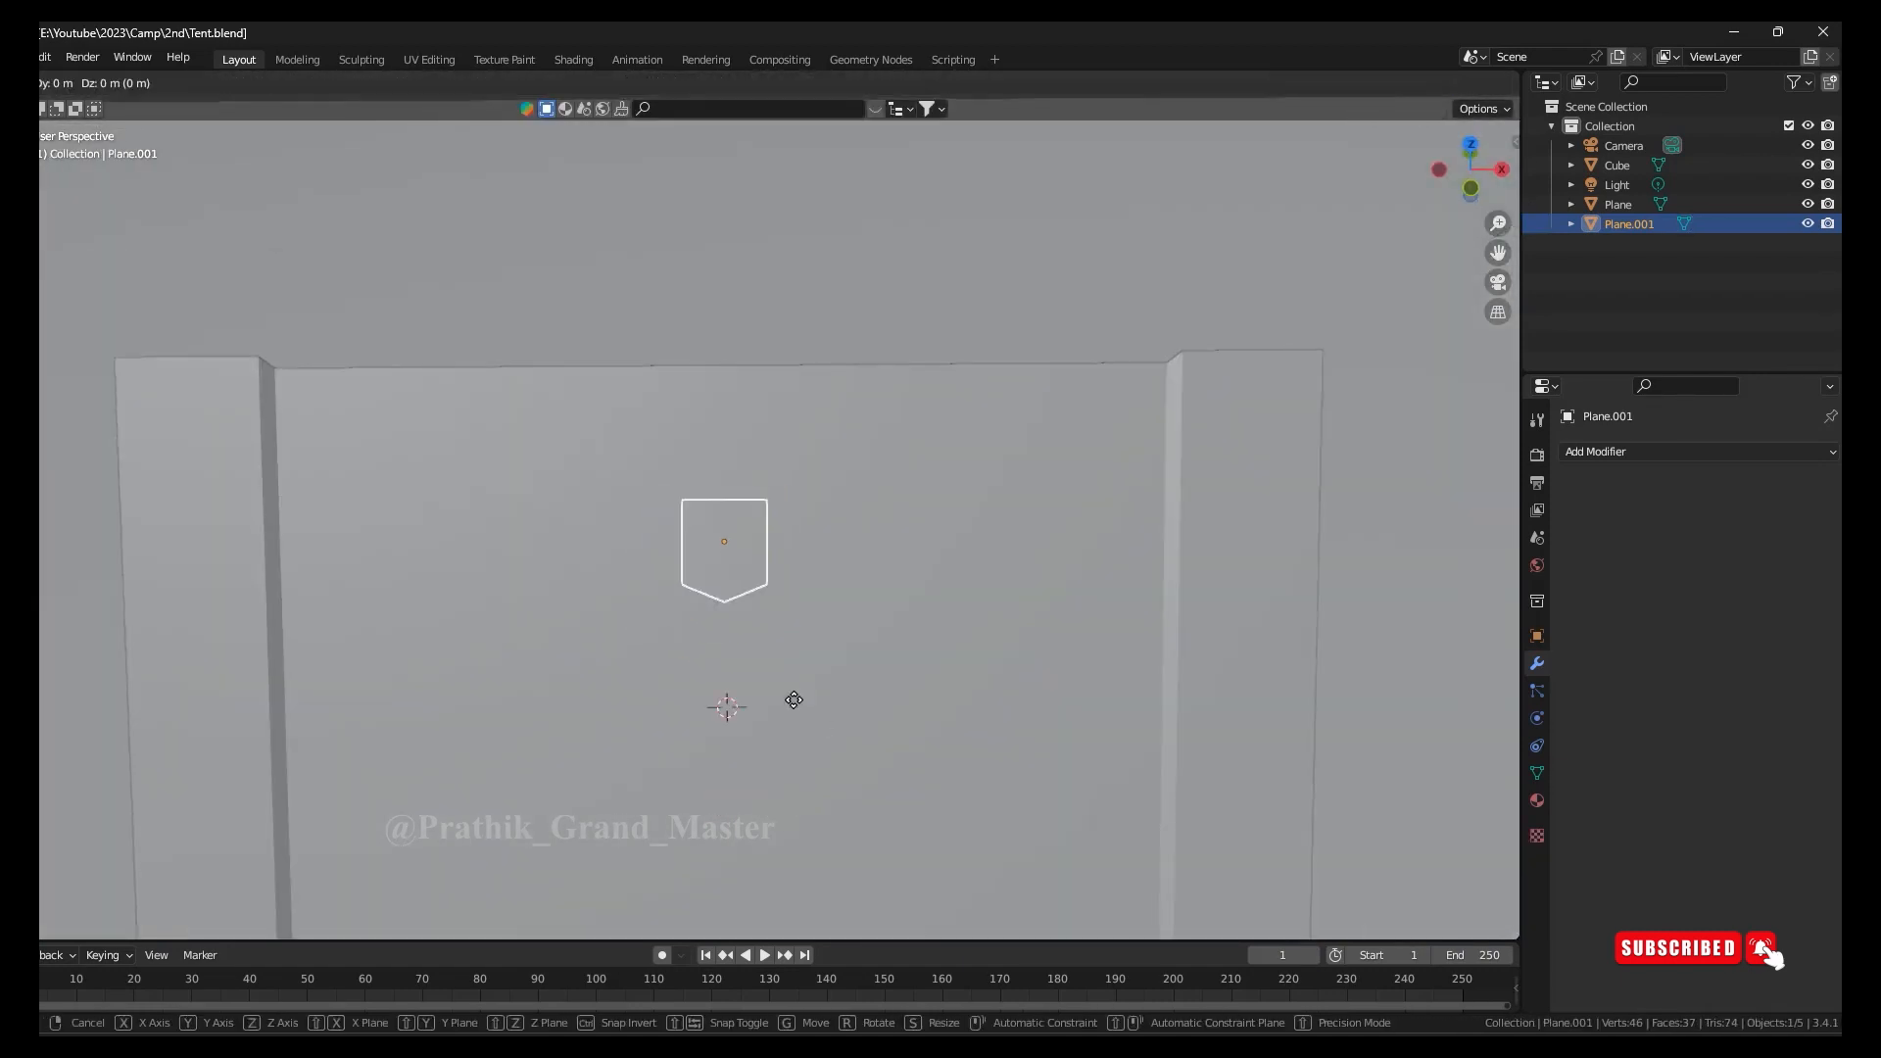
middle_drag(508, 617, 870, 568)
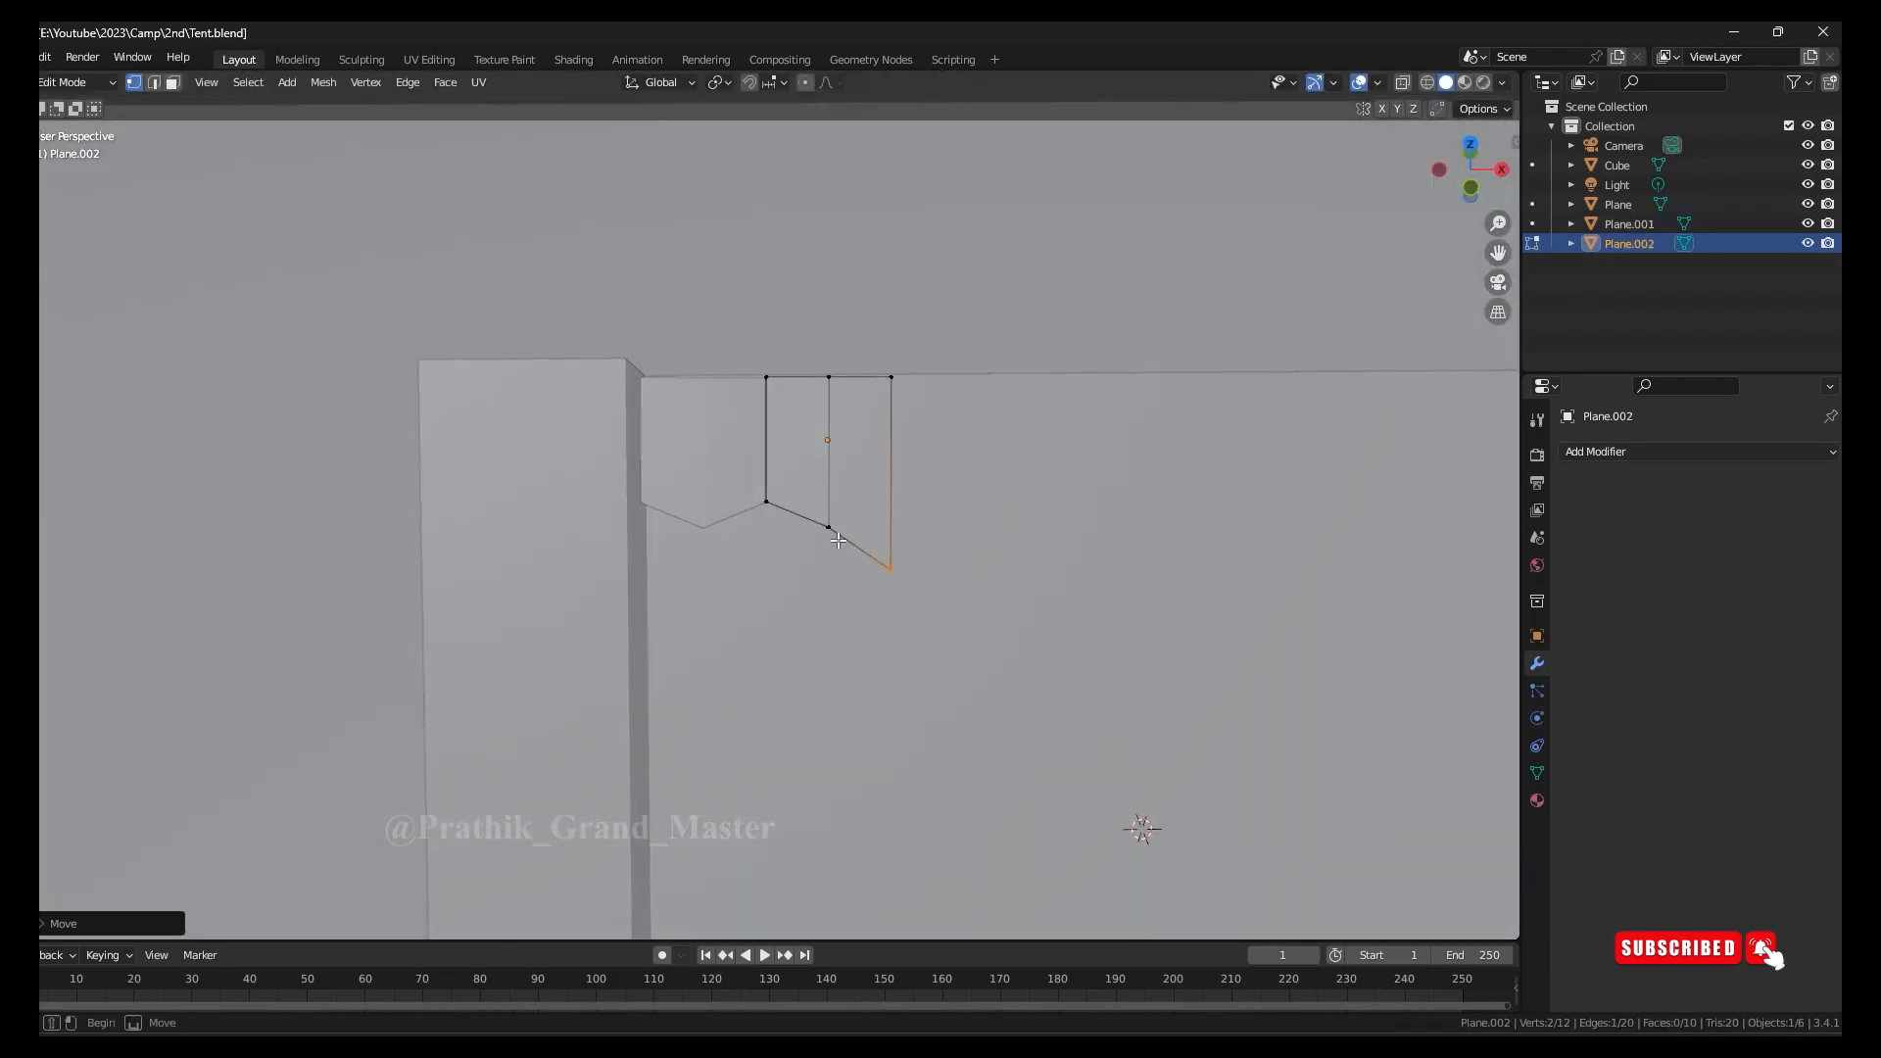
key(g)
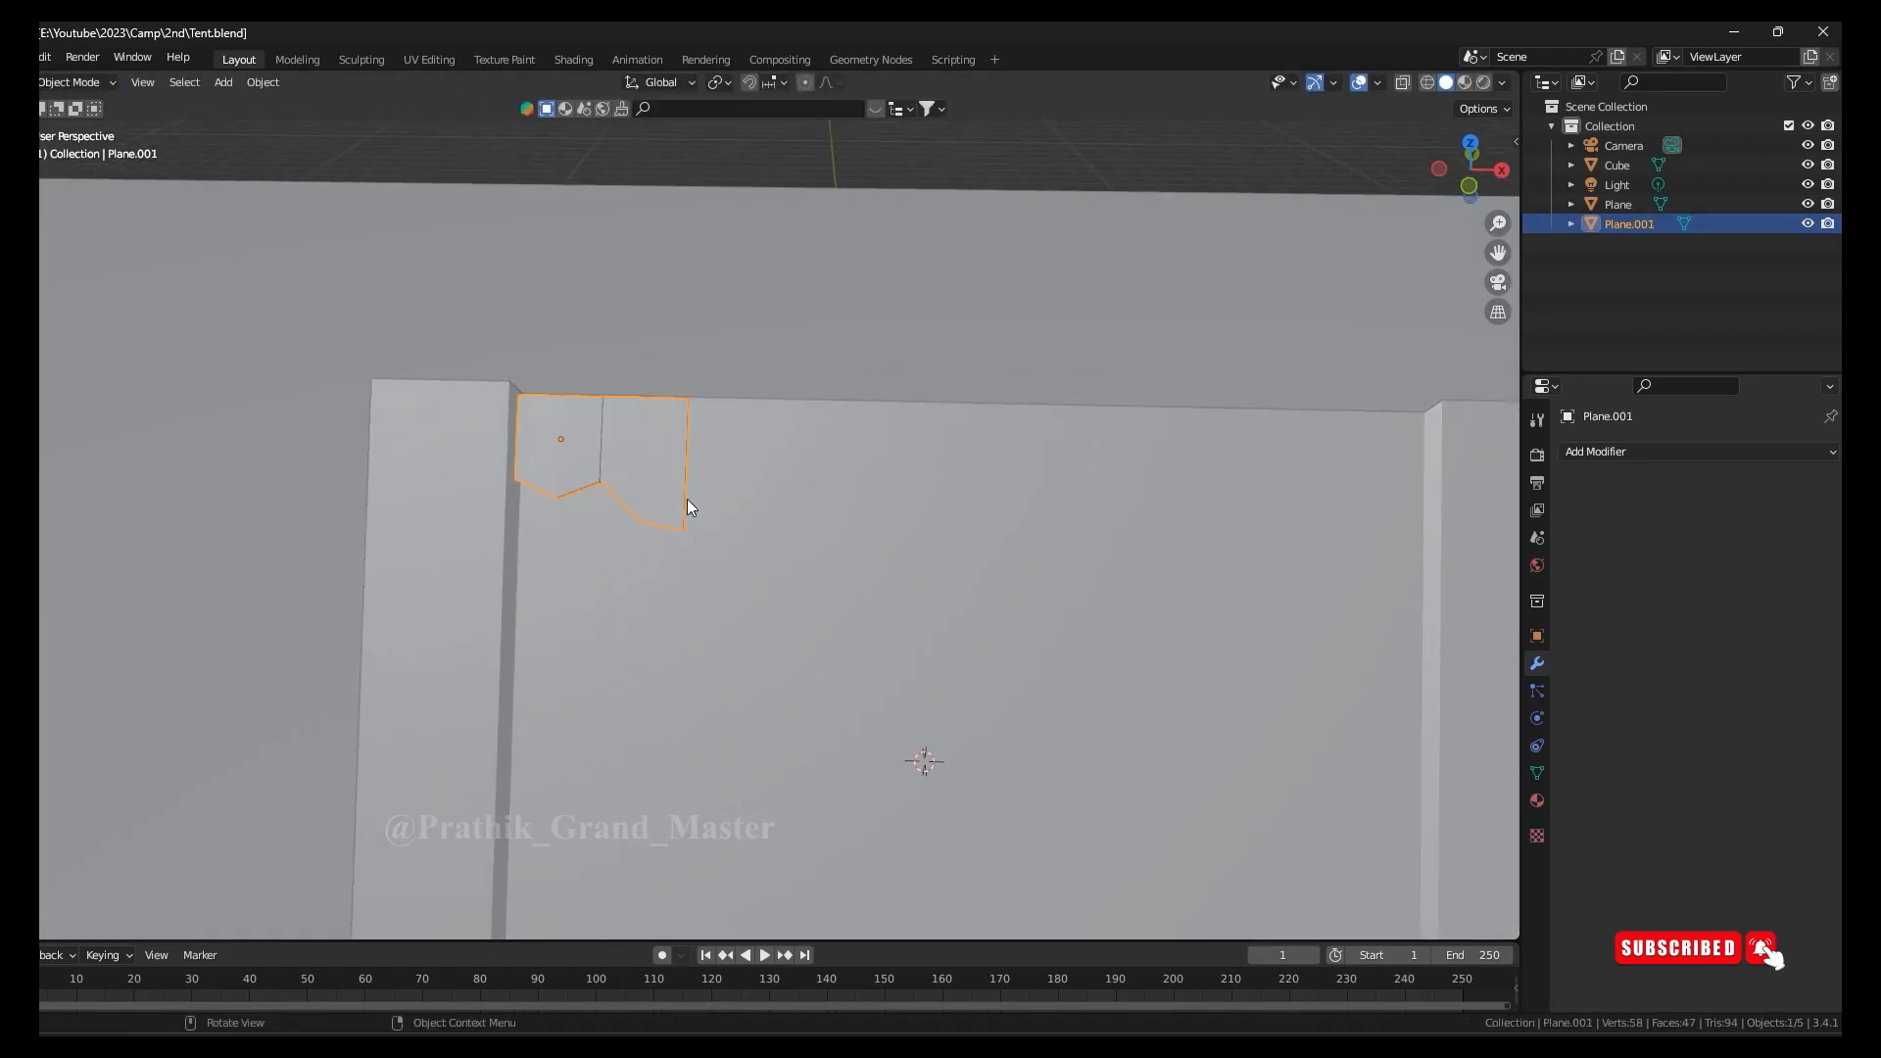
click(1694, 452)
click(1420, 486)
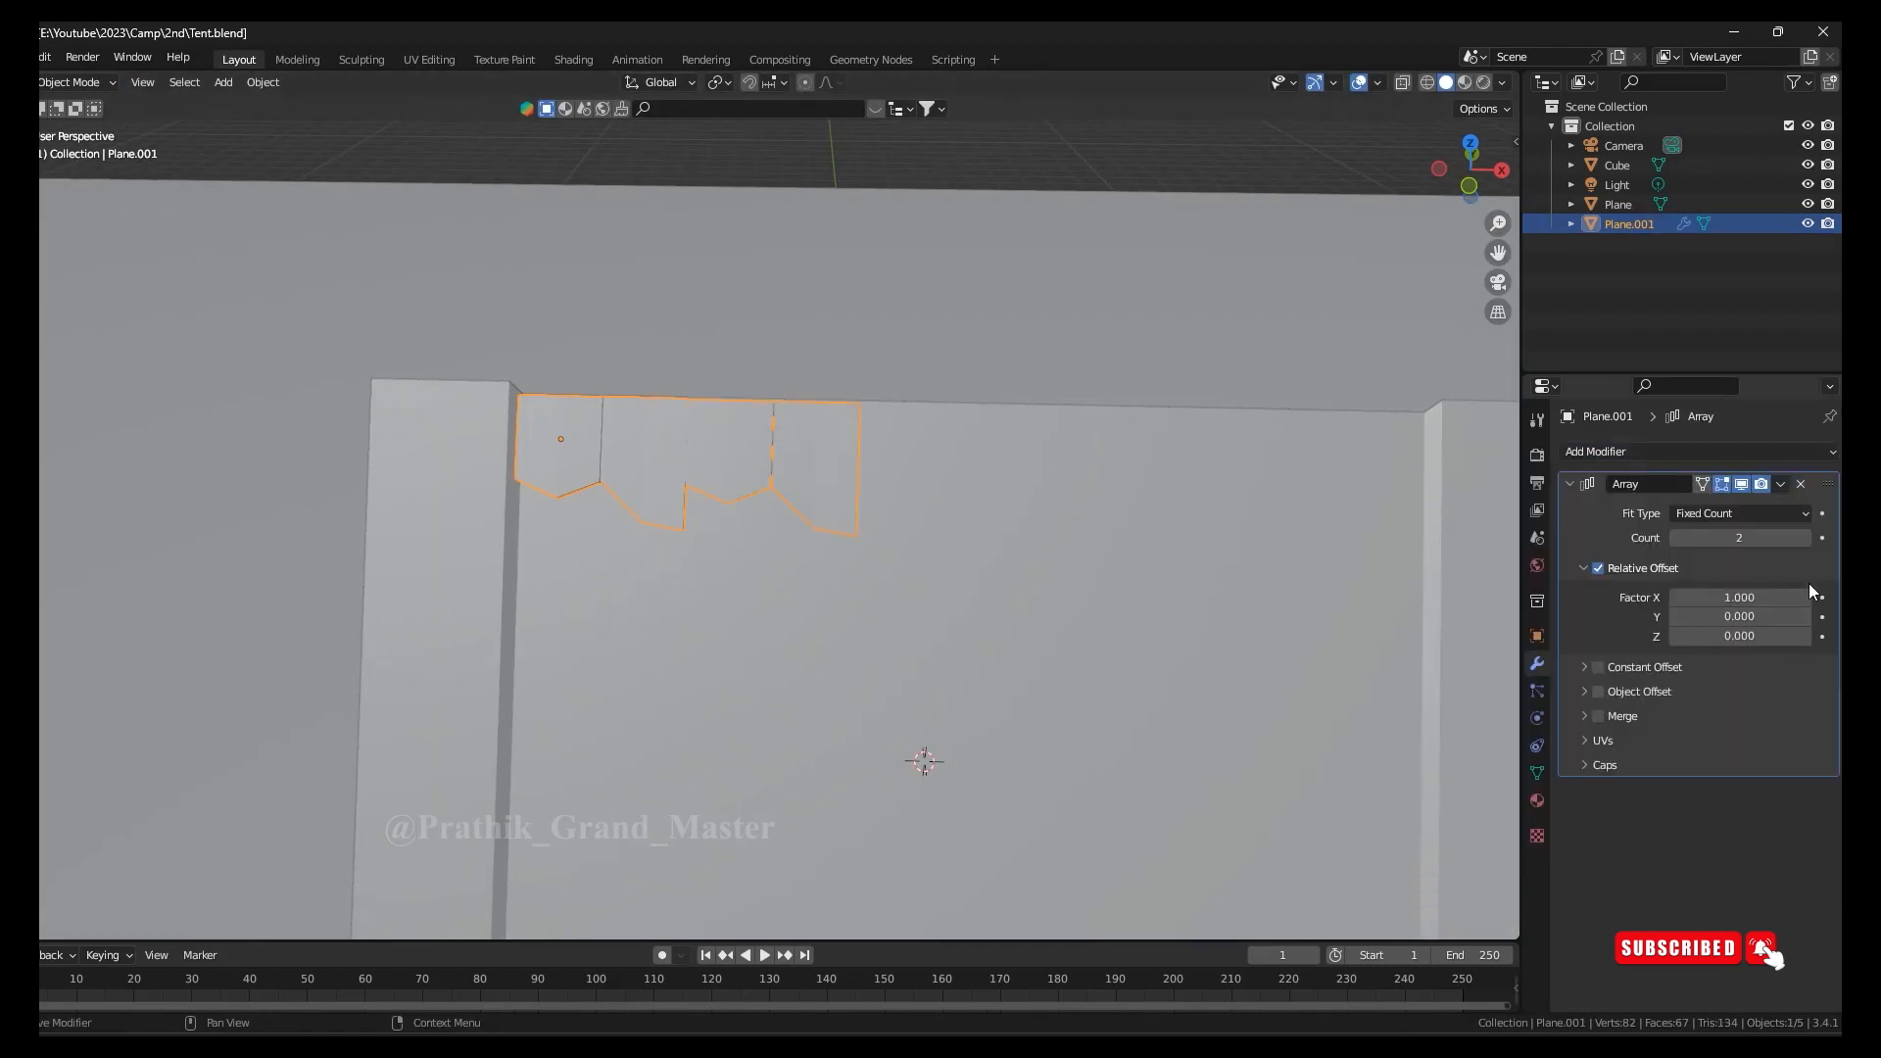
click(1799, 487)
Join the two neighbouring shingles and add an Array modifier with a relative X offset factor of 1.02
key(ctrl+j)
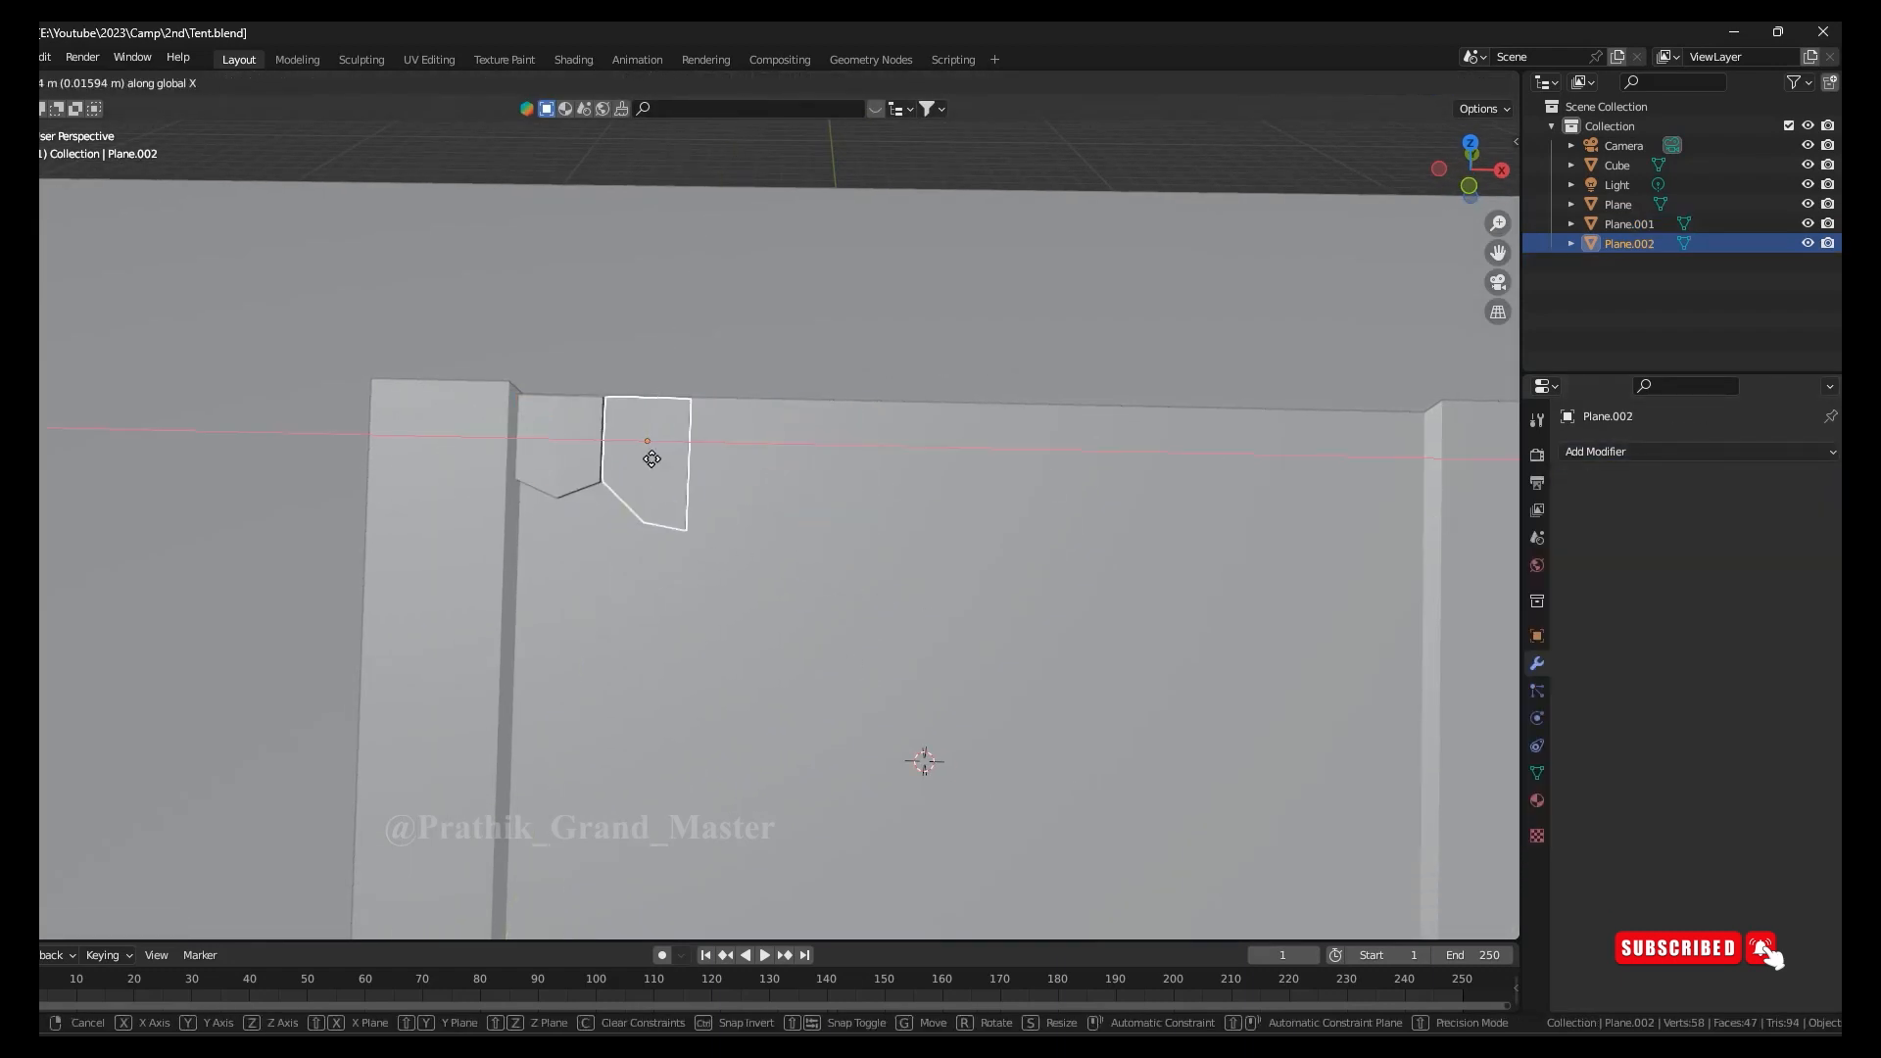
click(1695, 452)
click(1450, 509)
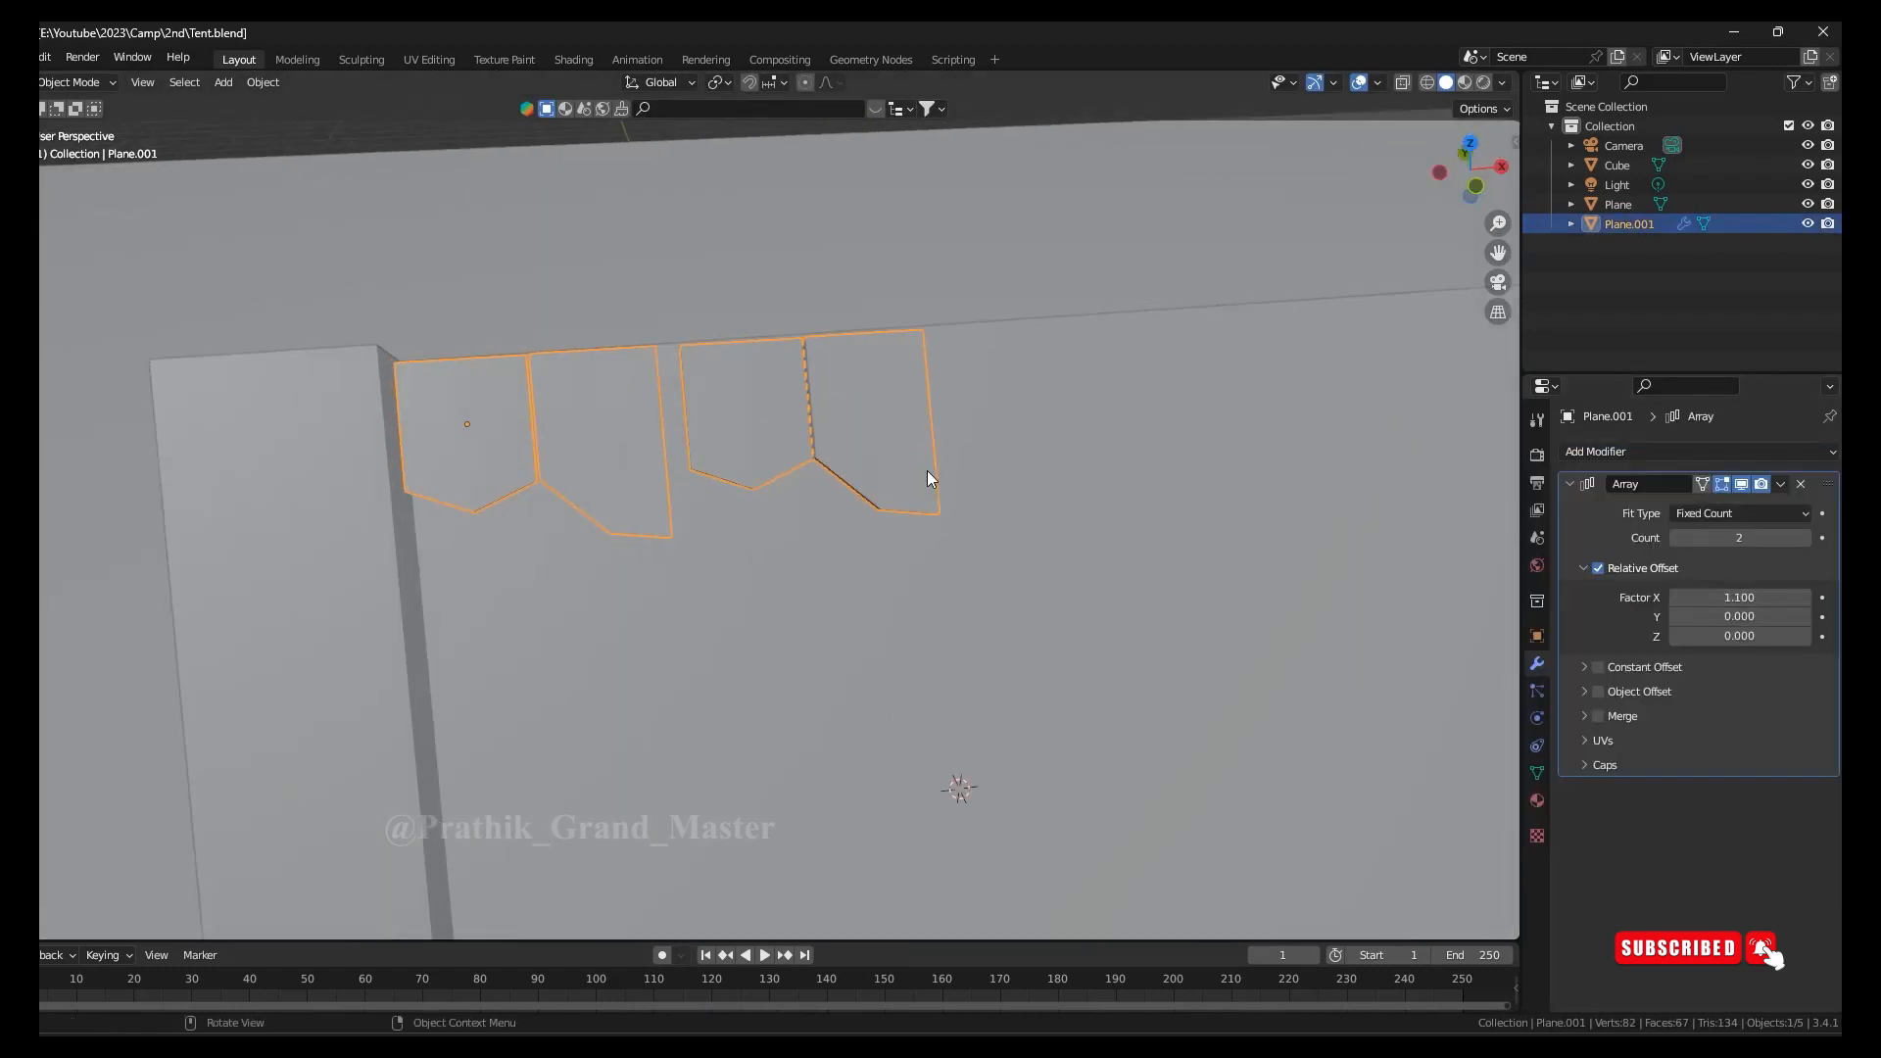
middle_drag(931, 478, 942, 519)
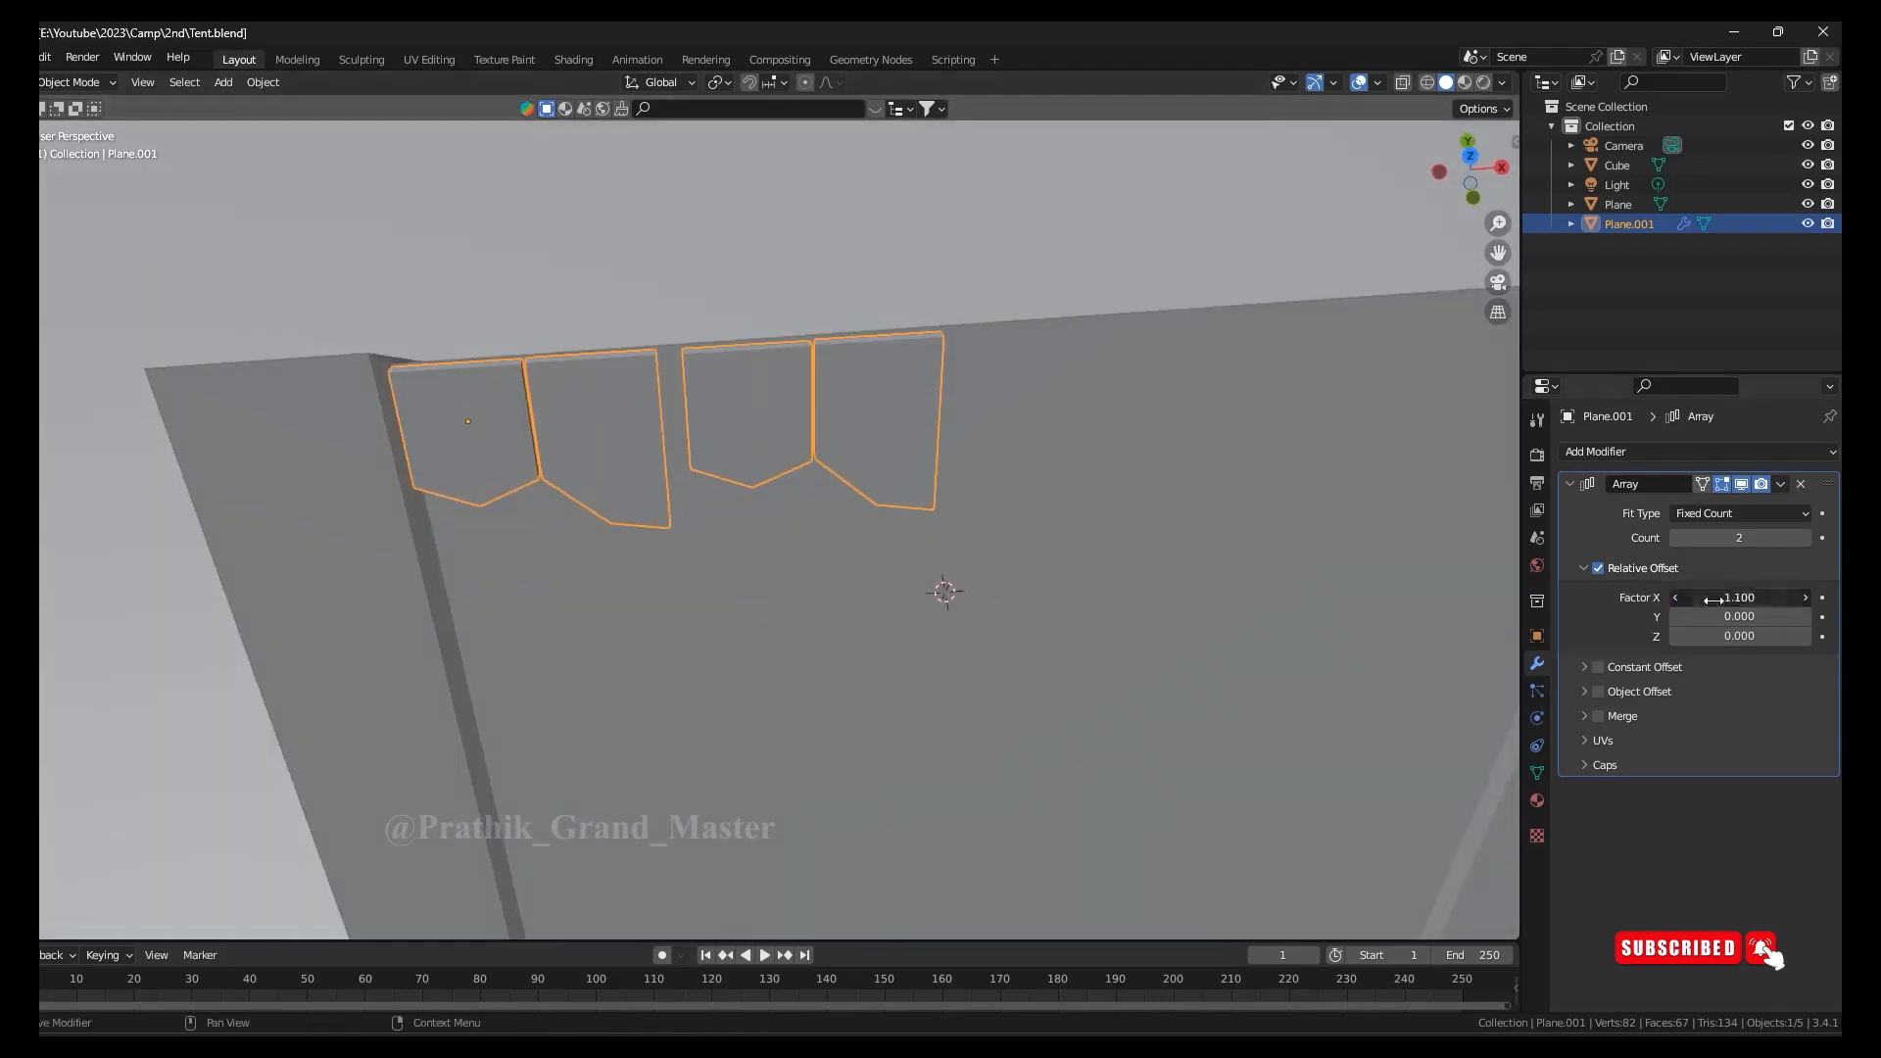
double_click(1739, 596)
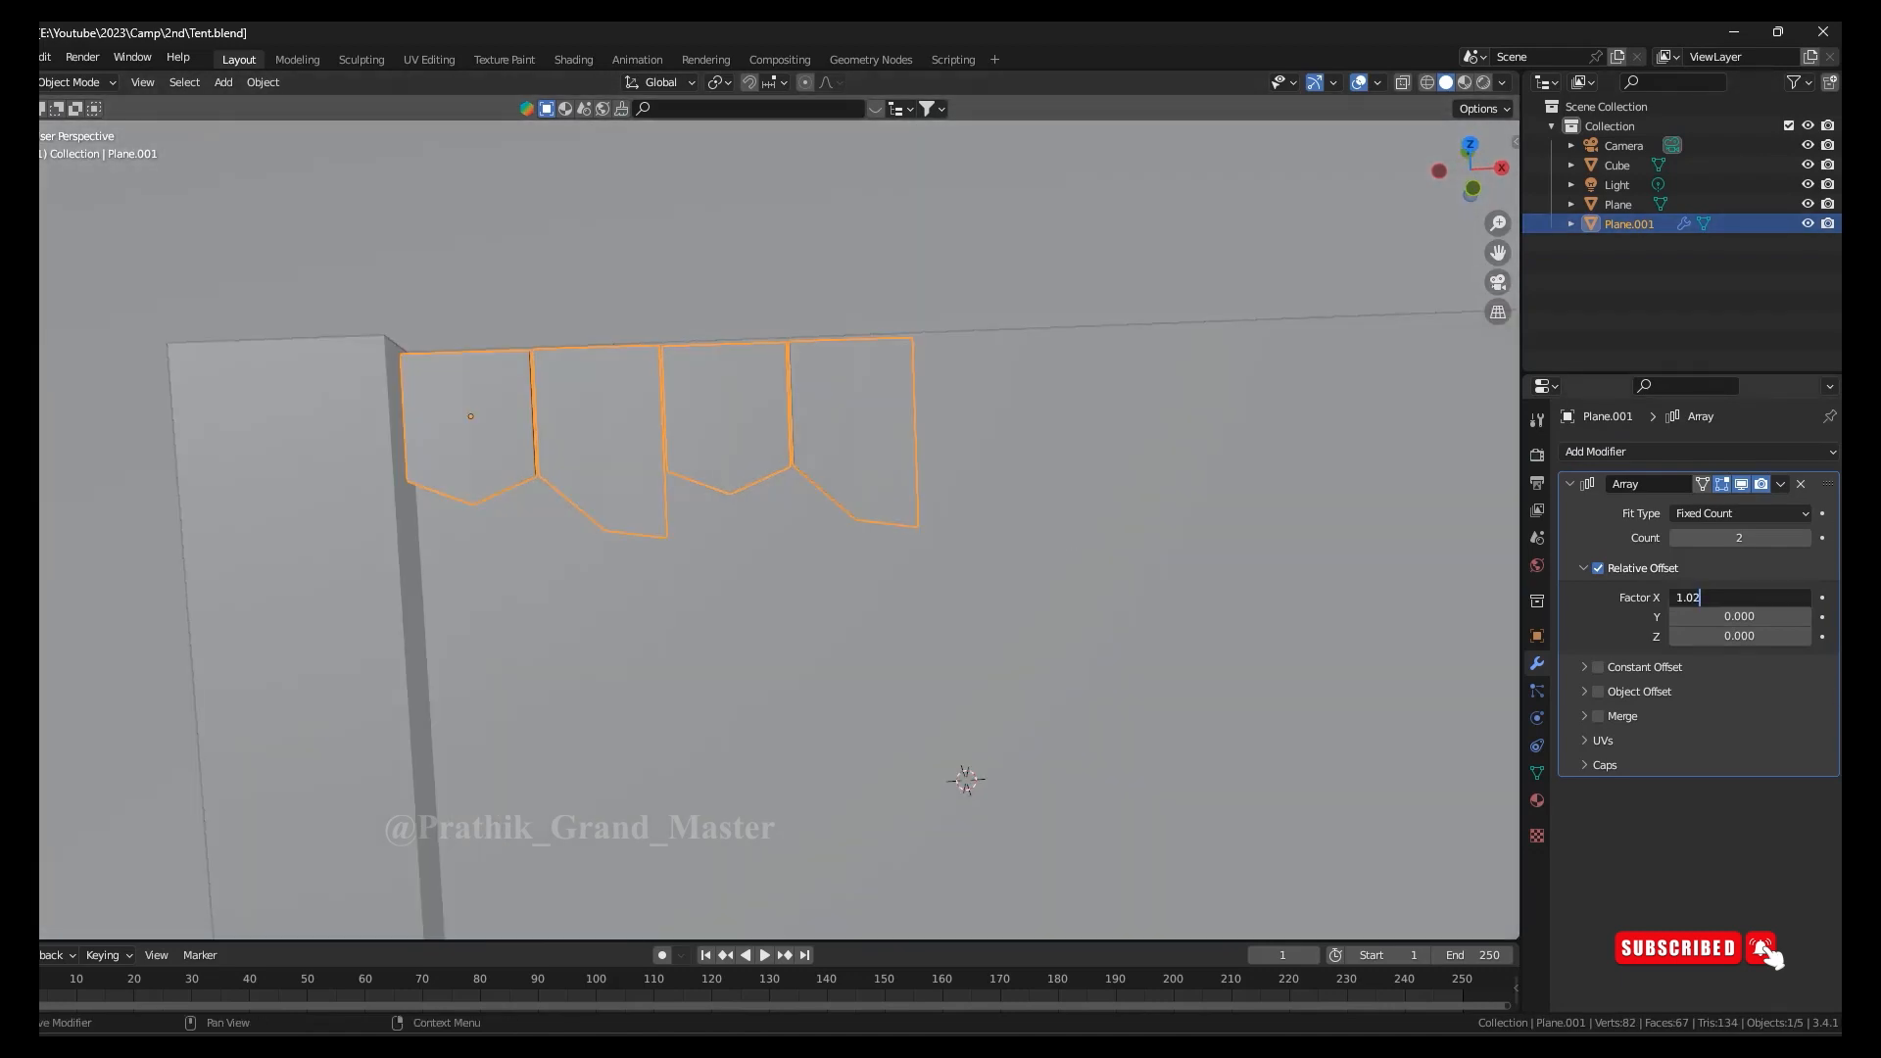
text(1.02)
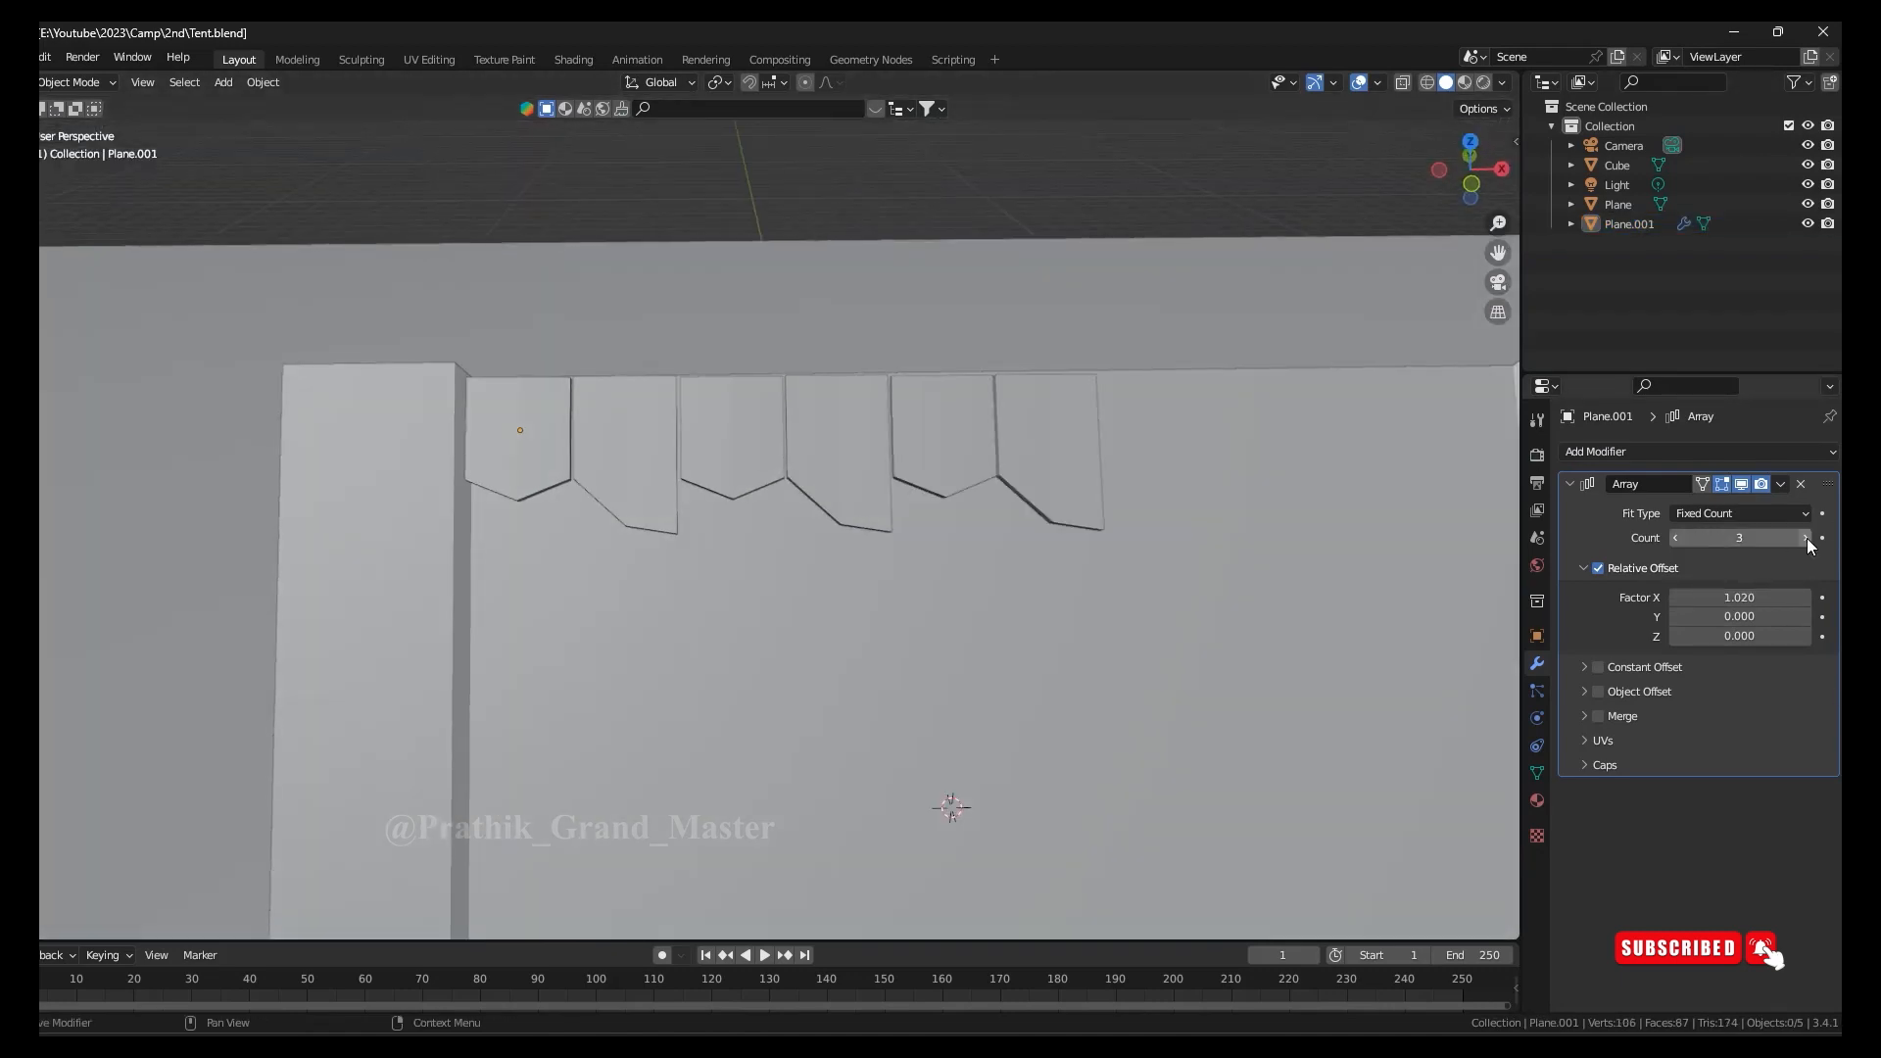
Extend the shingle row across the roof and add a second Array modifier with count 6 and Y factor -1
click(1807, 538)
click(1694, 451)
click(1474, 506)
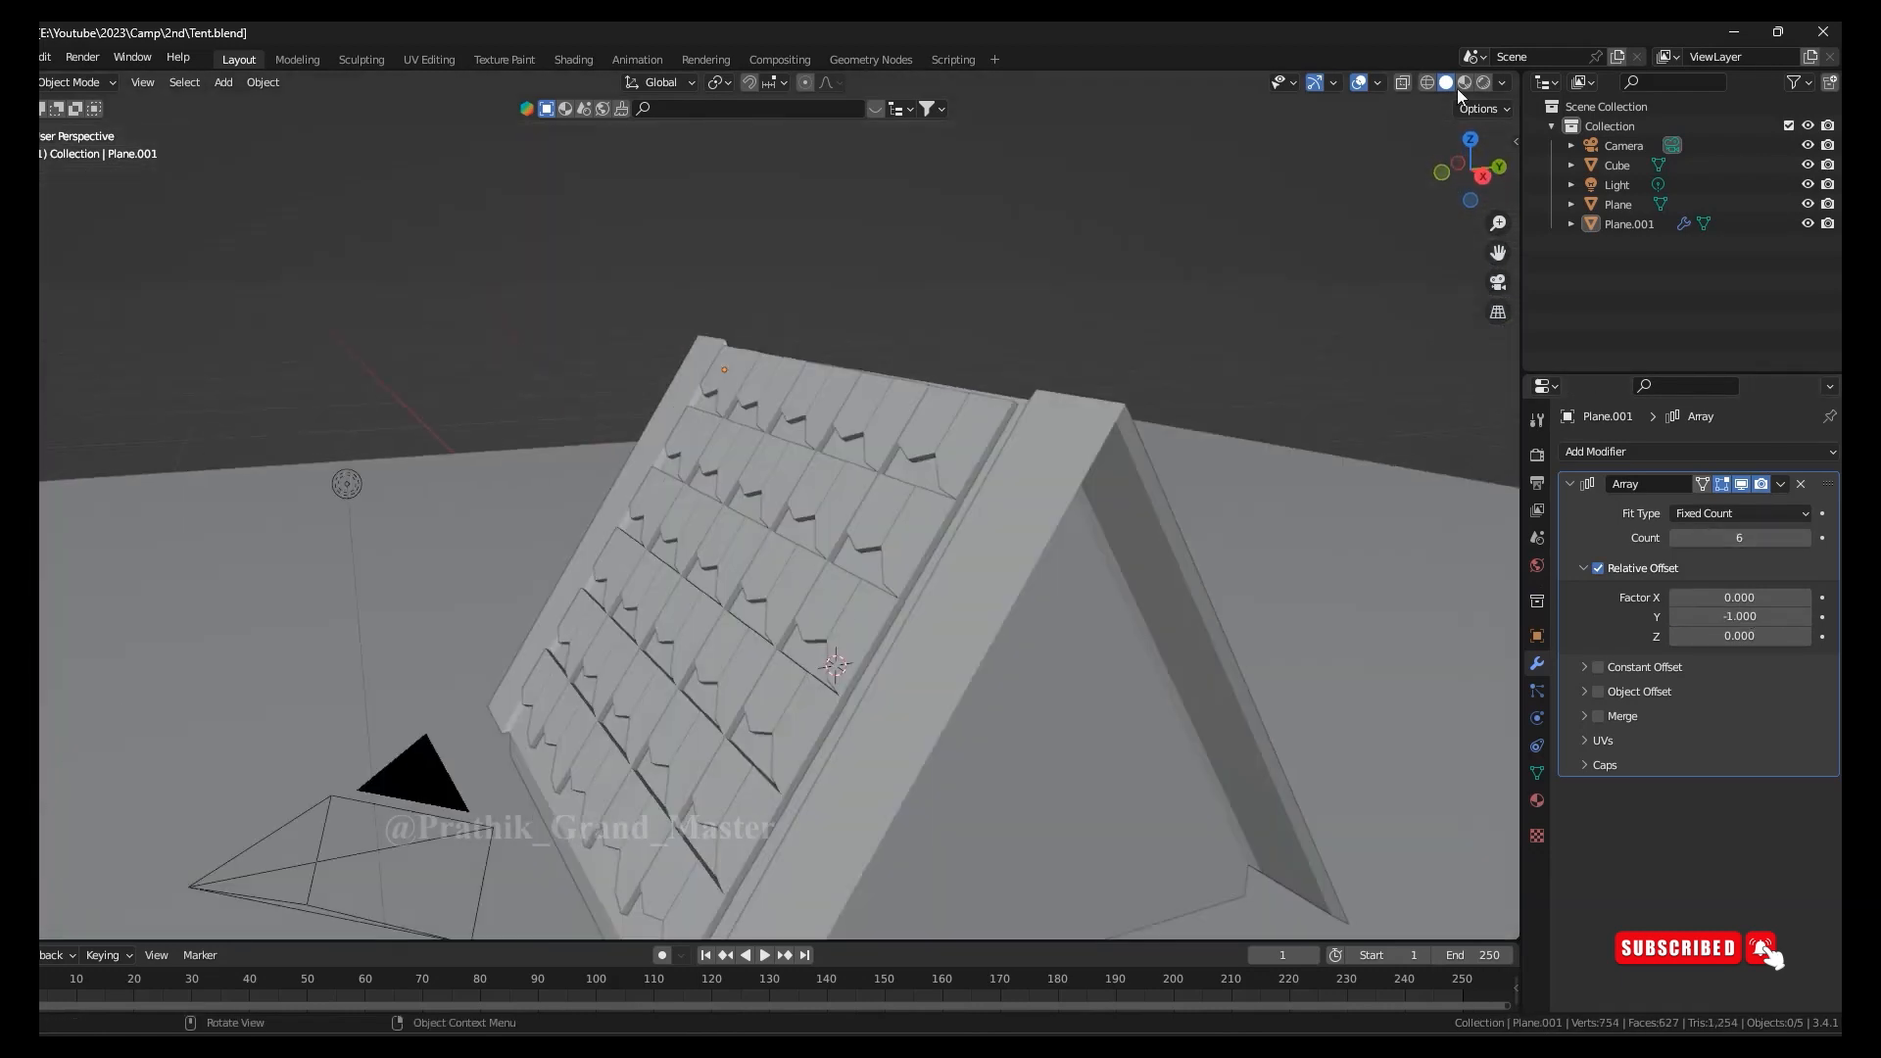
Duplicate the shingle array, rotate the copy around Z and move it along Y onto the opposite roof slope
middle_drag(1456, 88, 855, 480)
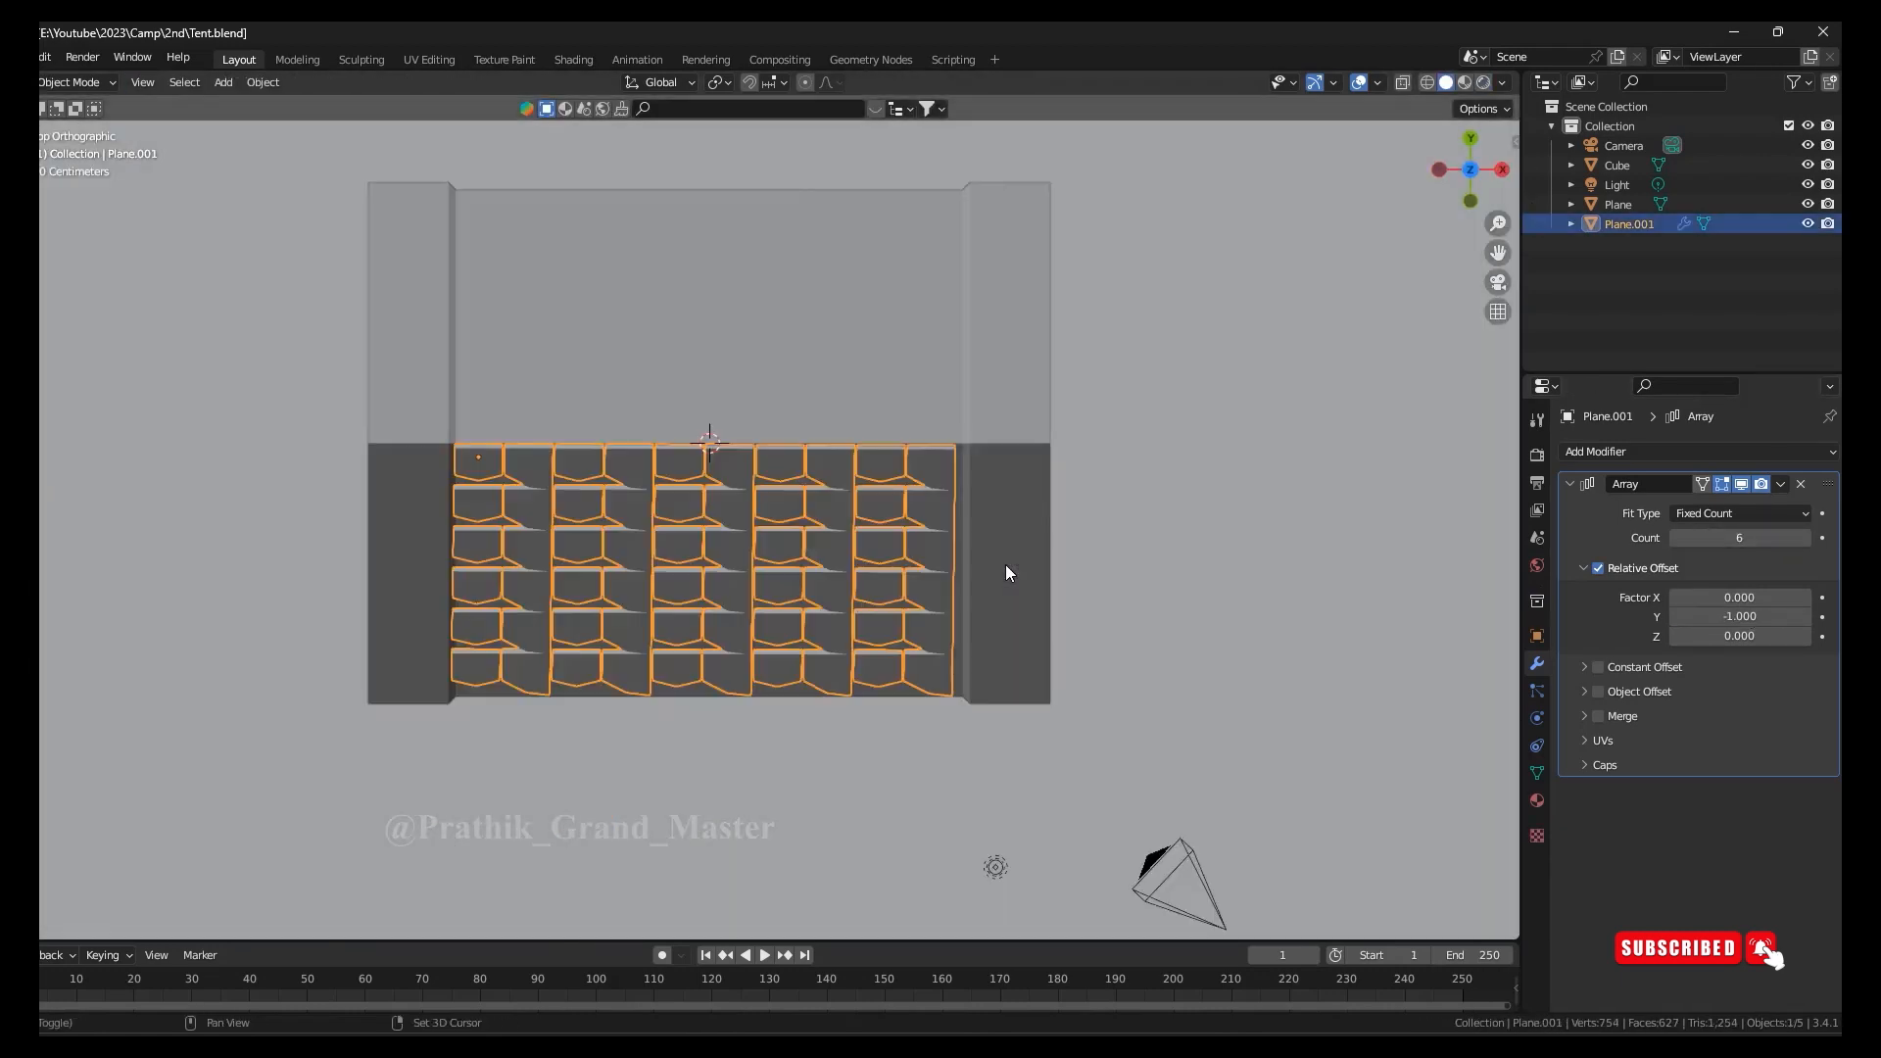
key(shift+d)
key(r)
key(z)
click(423, 460)
key(g)
key(y)
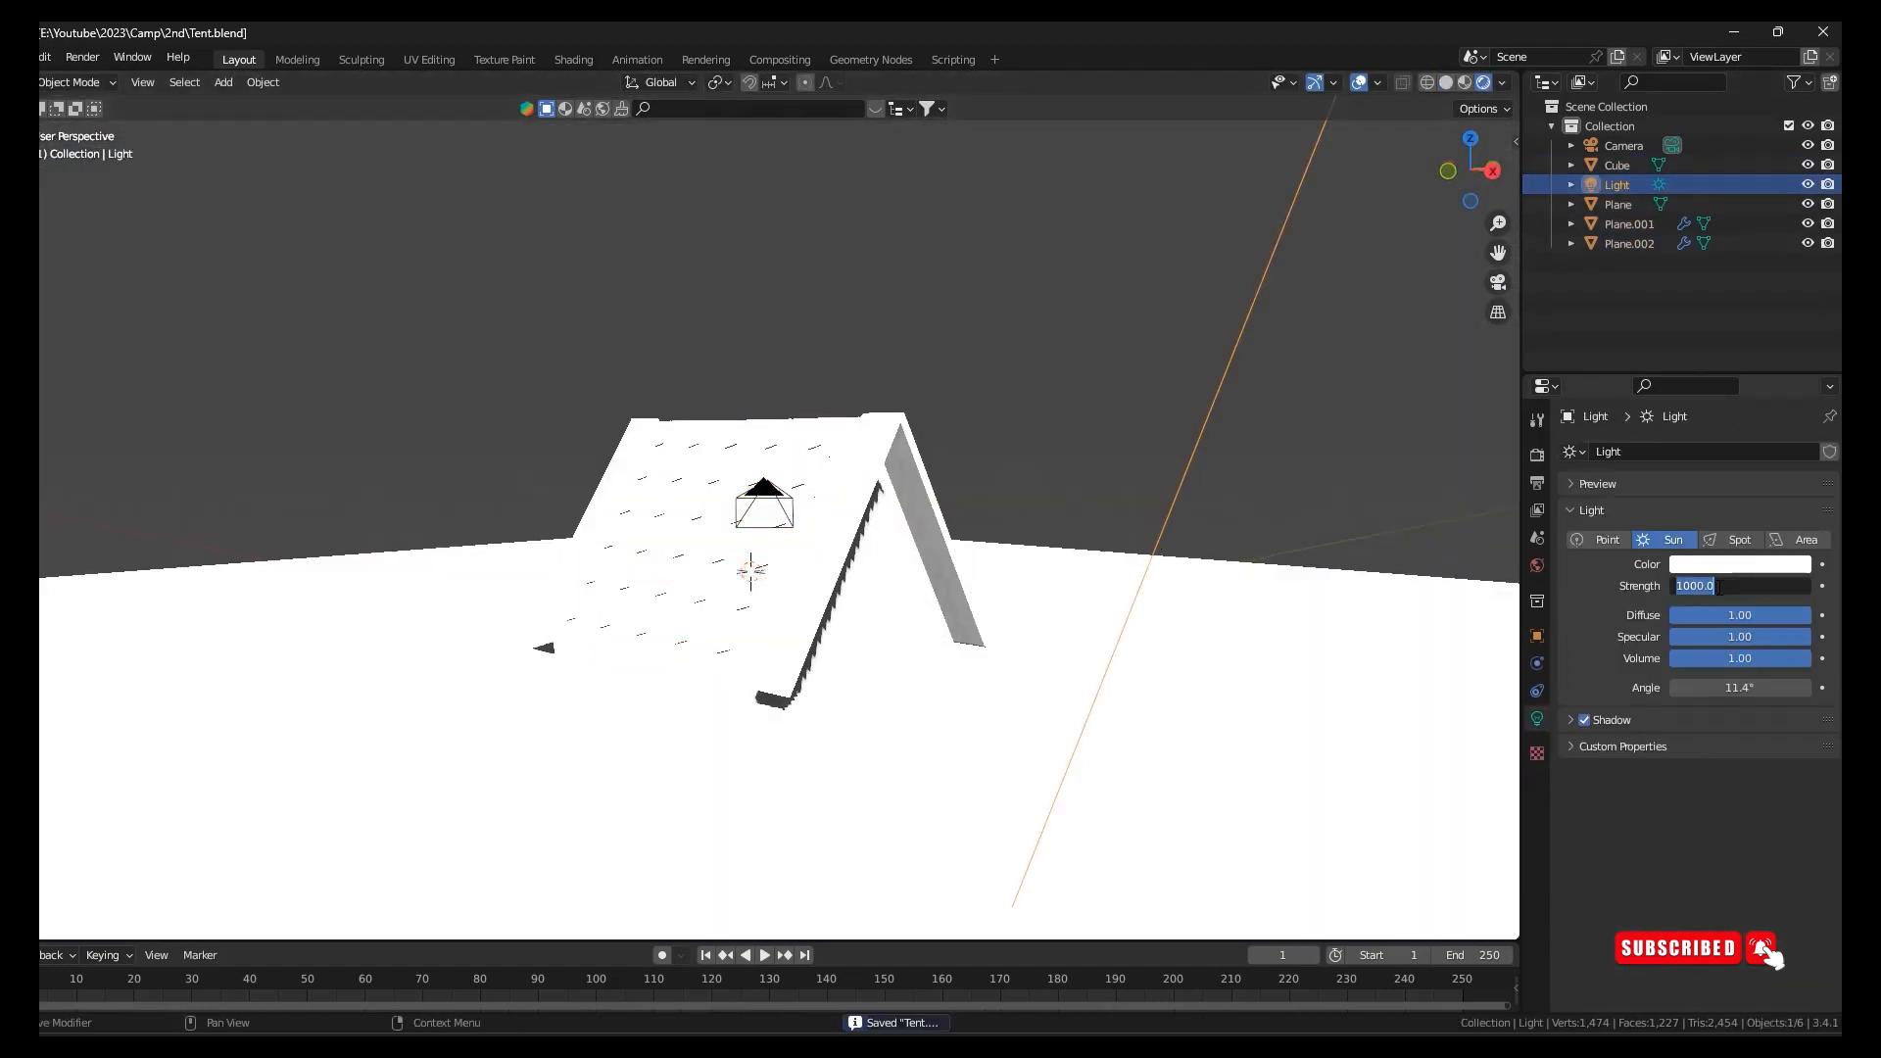
Set the sun light's strength to 4.97 and switch the render engine to Cycles
text(4.97)
key(Return)
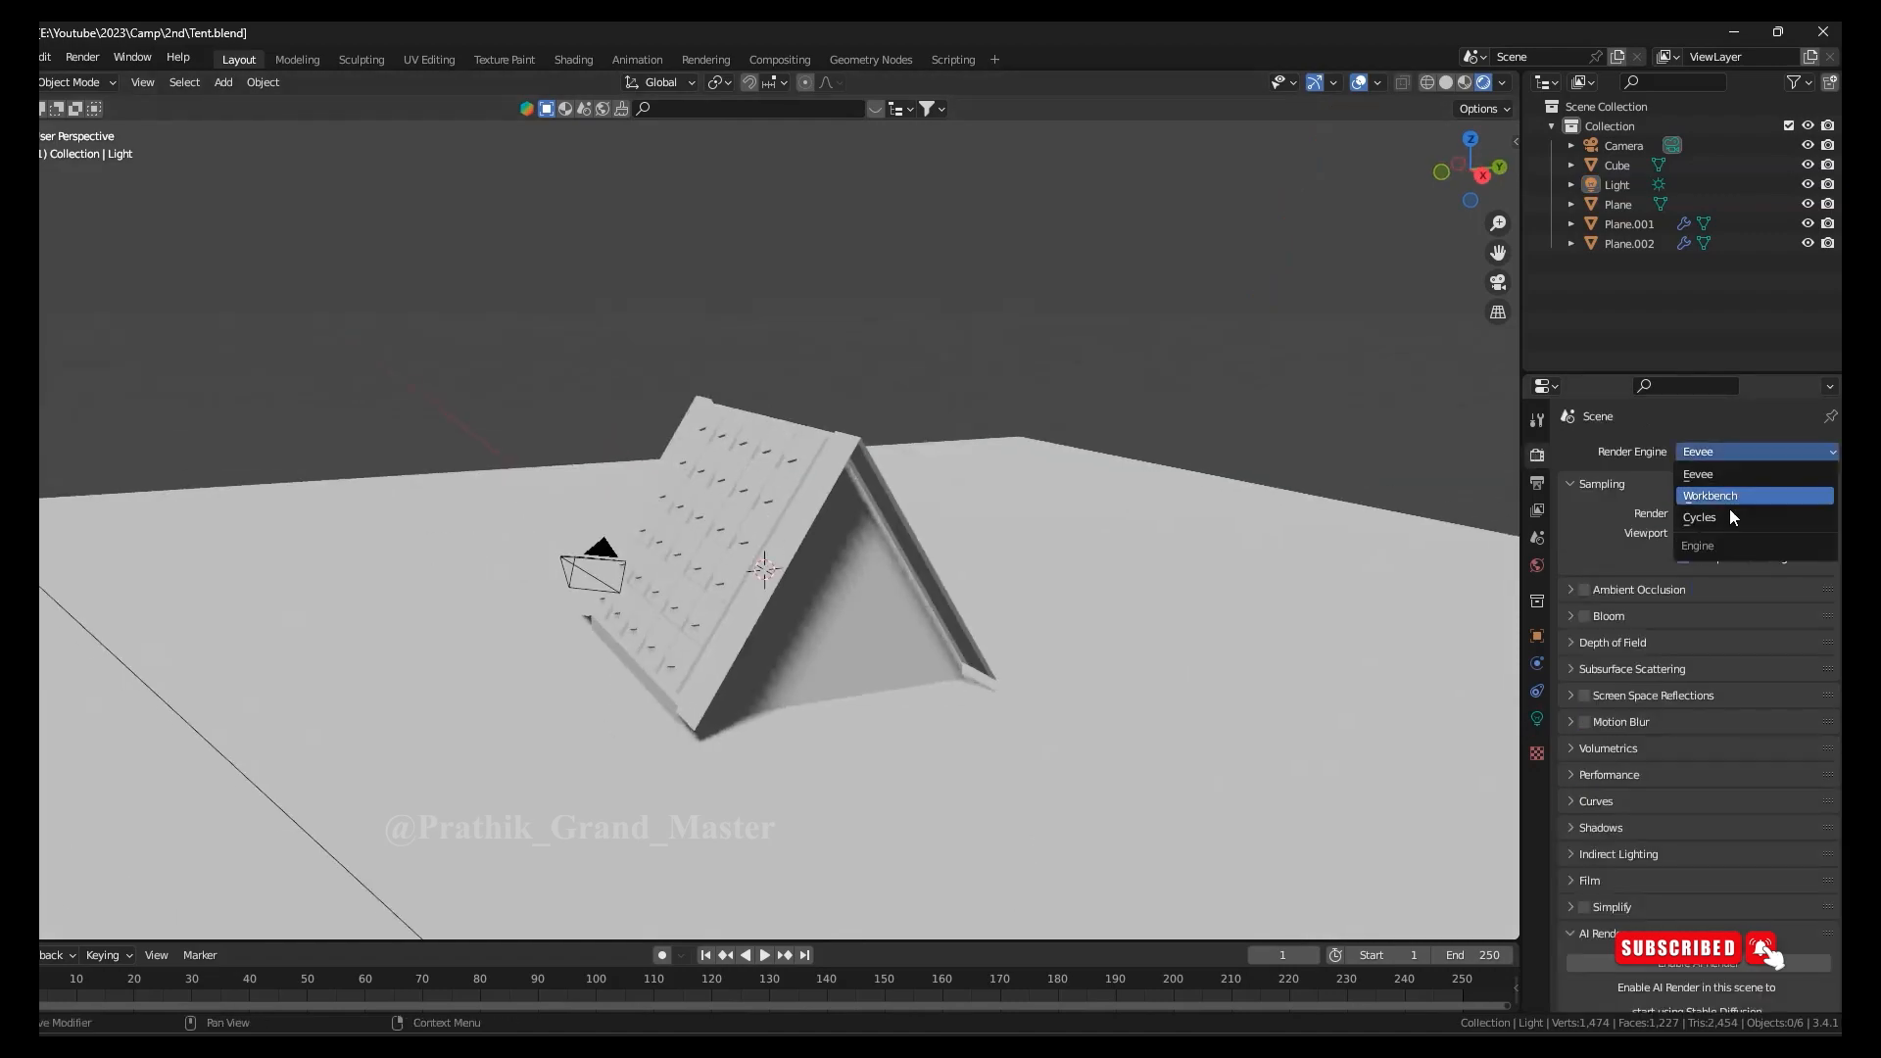
click(1730, 508)
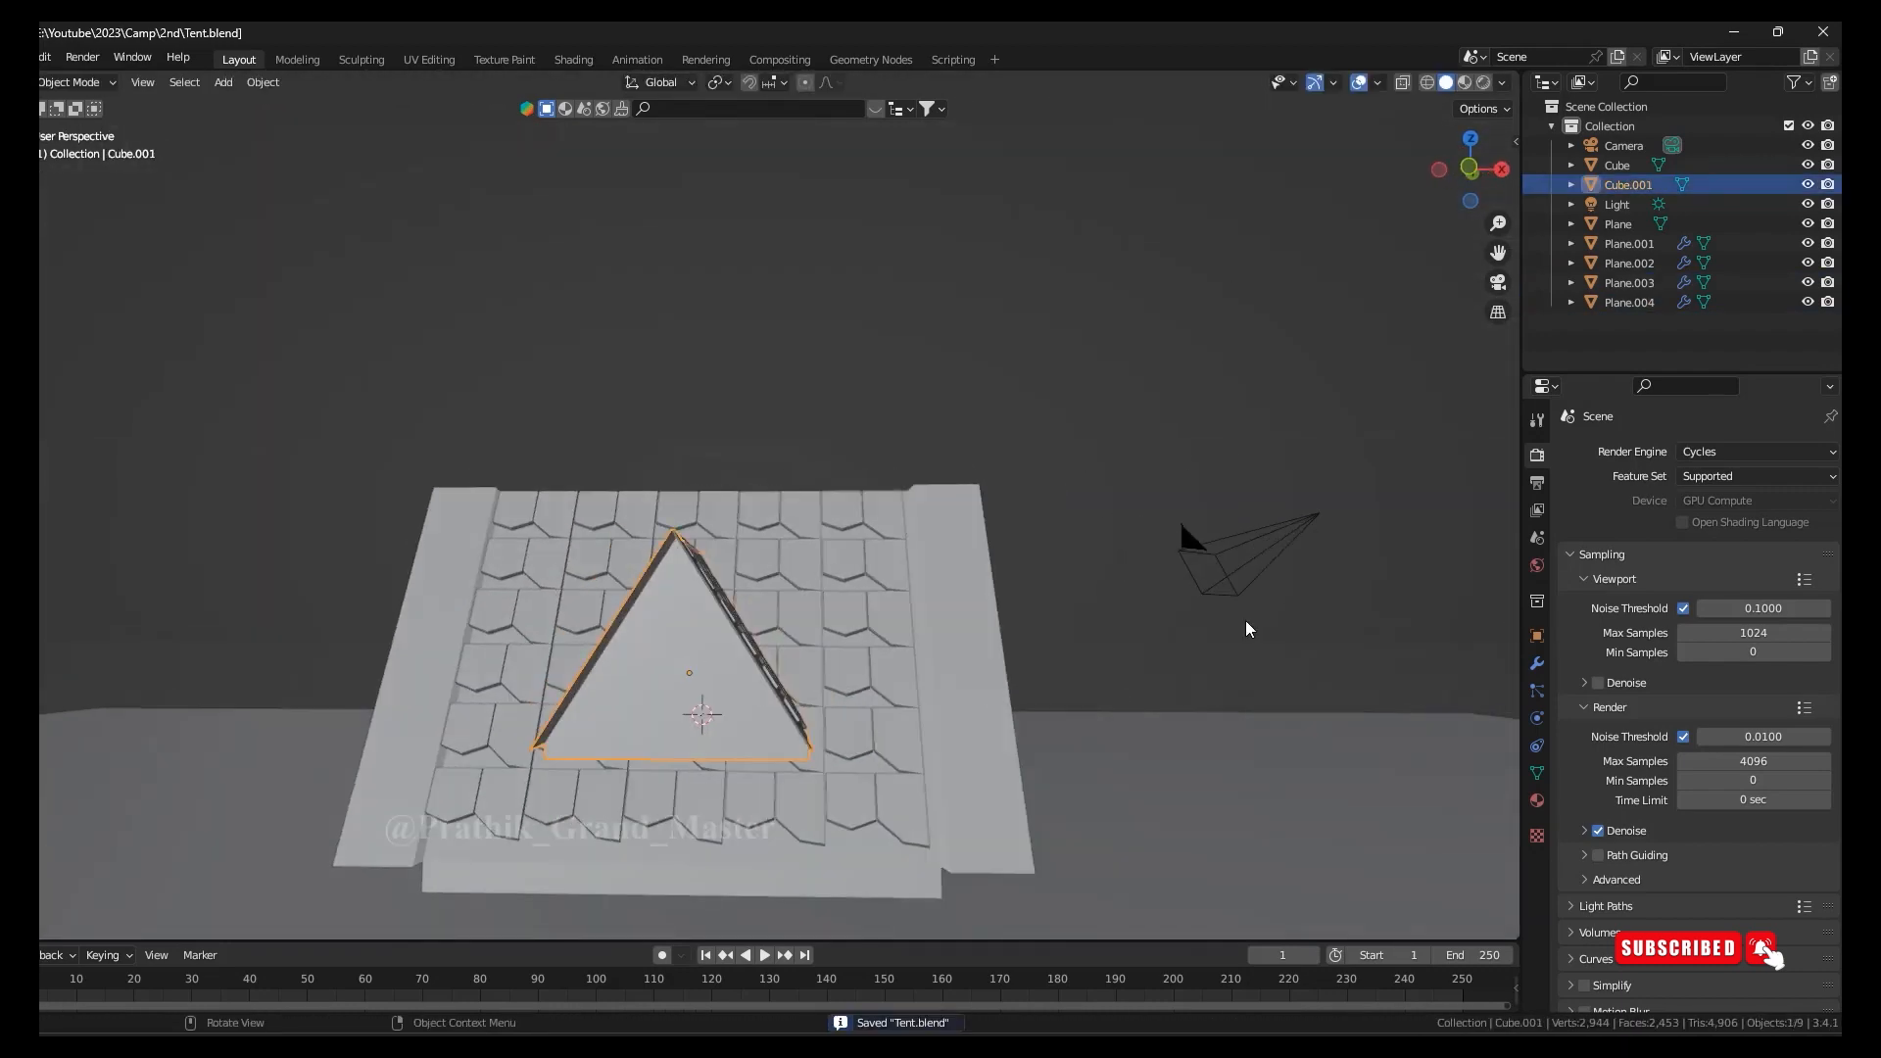
Add an Archimesh sliding window and move it along the Y axis to the dormer's front wall
key(n)
click(1331, 188)
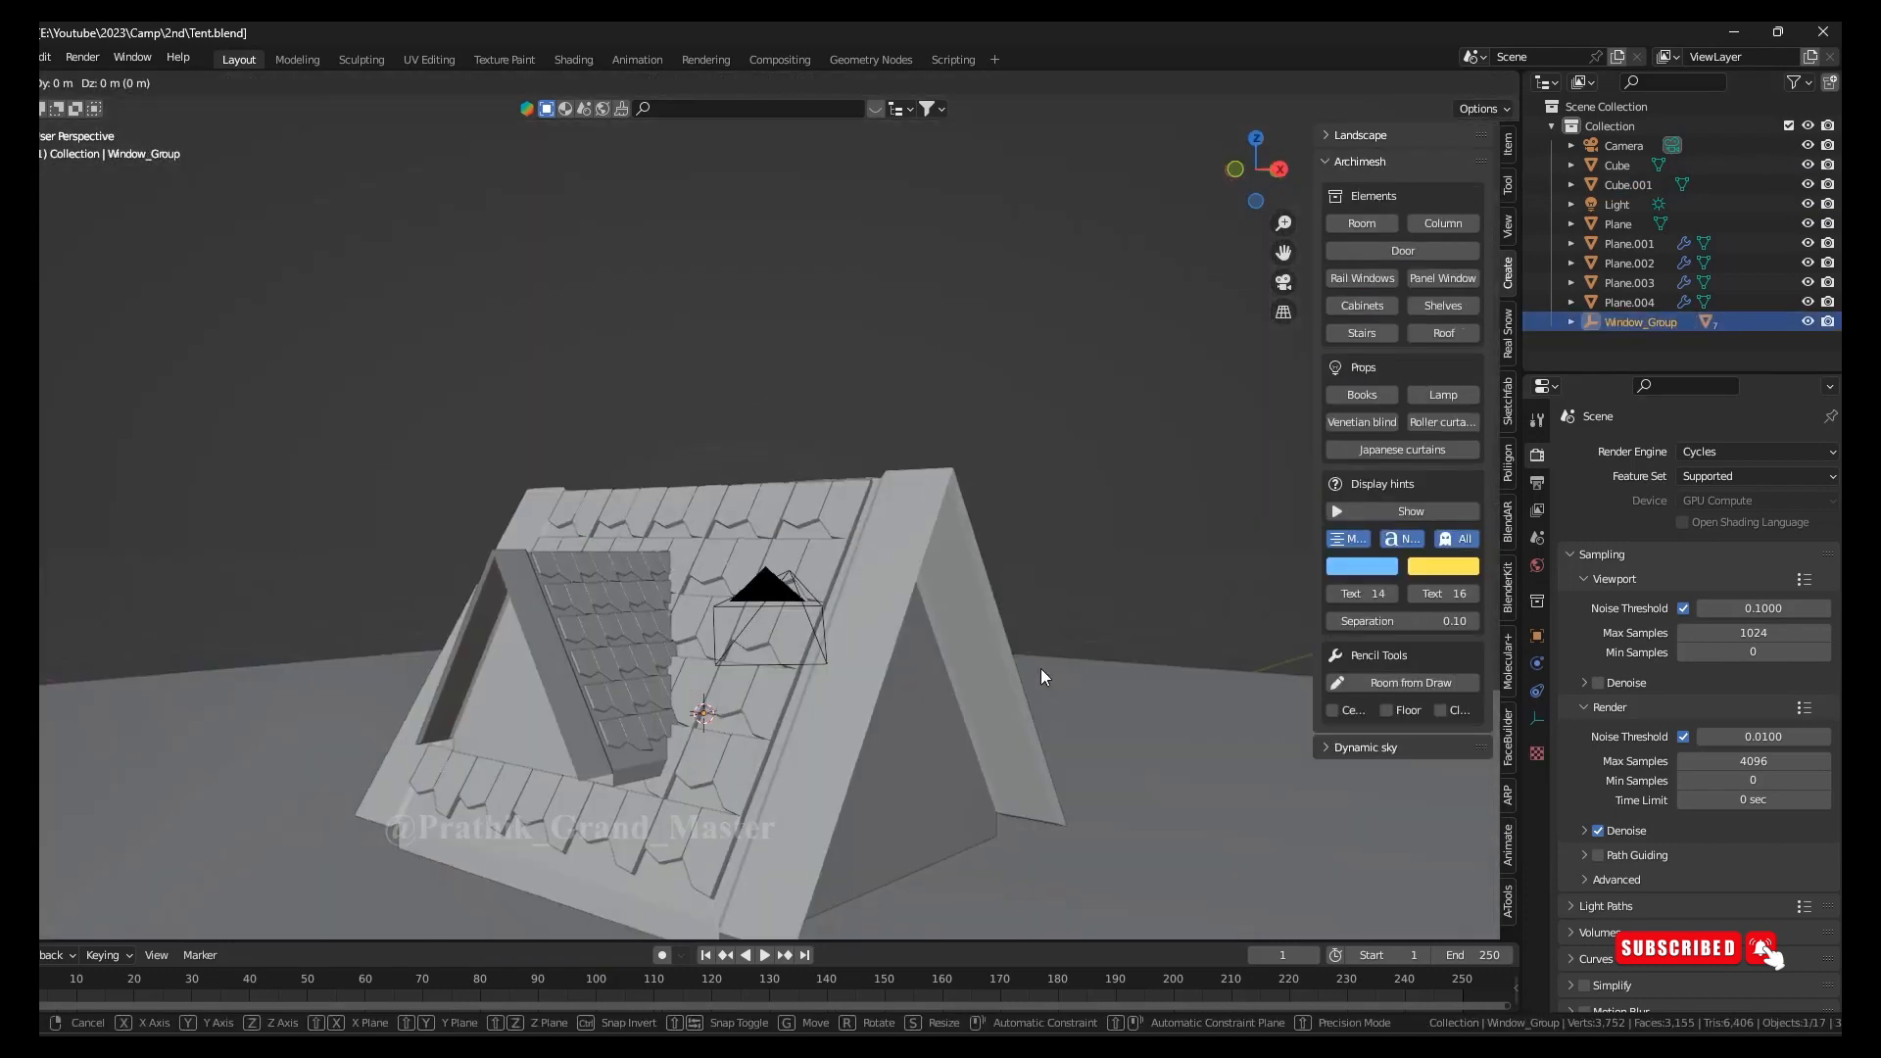
key(g)
key(y)
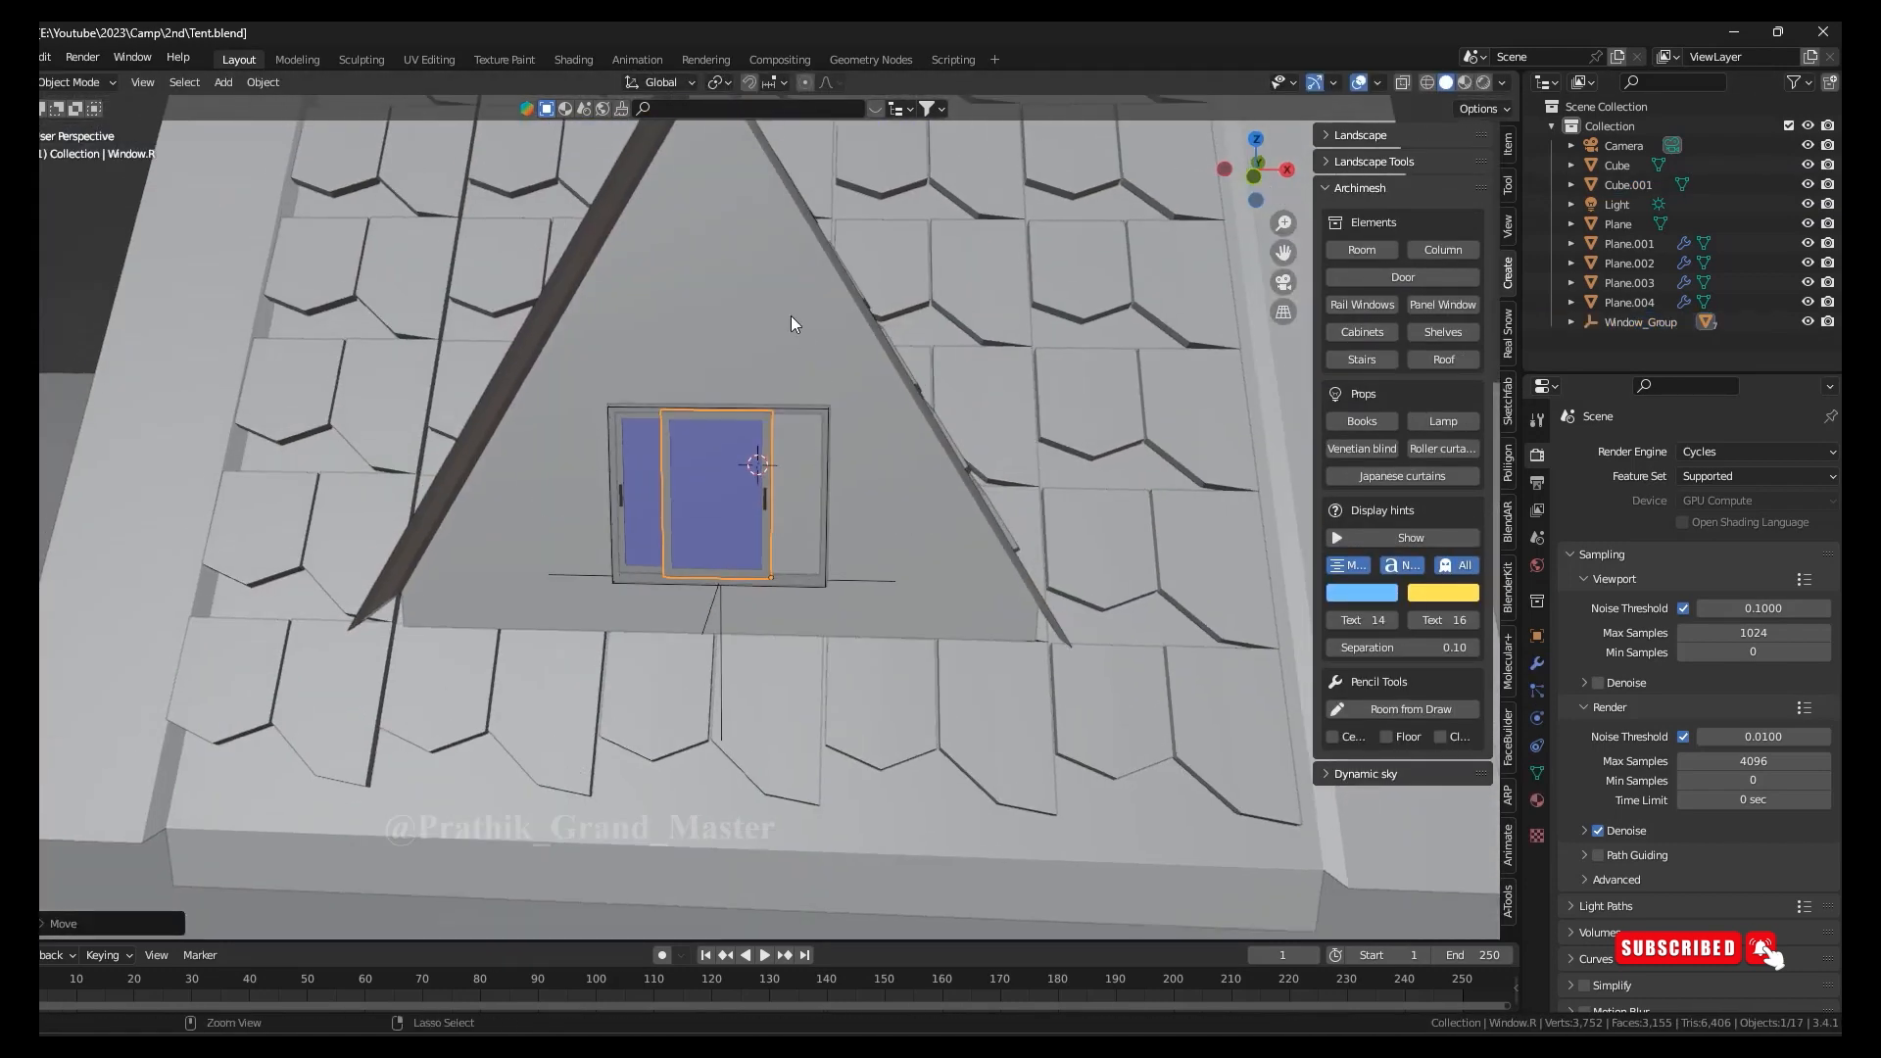
Add vertical loop cuts to the dormer's front wall around the window
click(764, 174)
key(Tab)
key(ctrl+r)
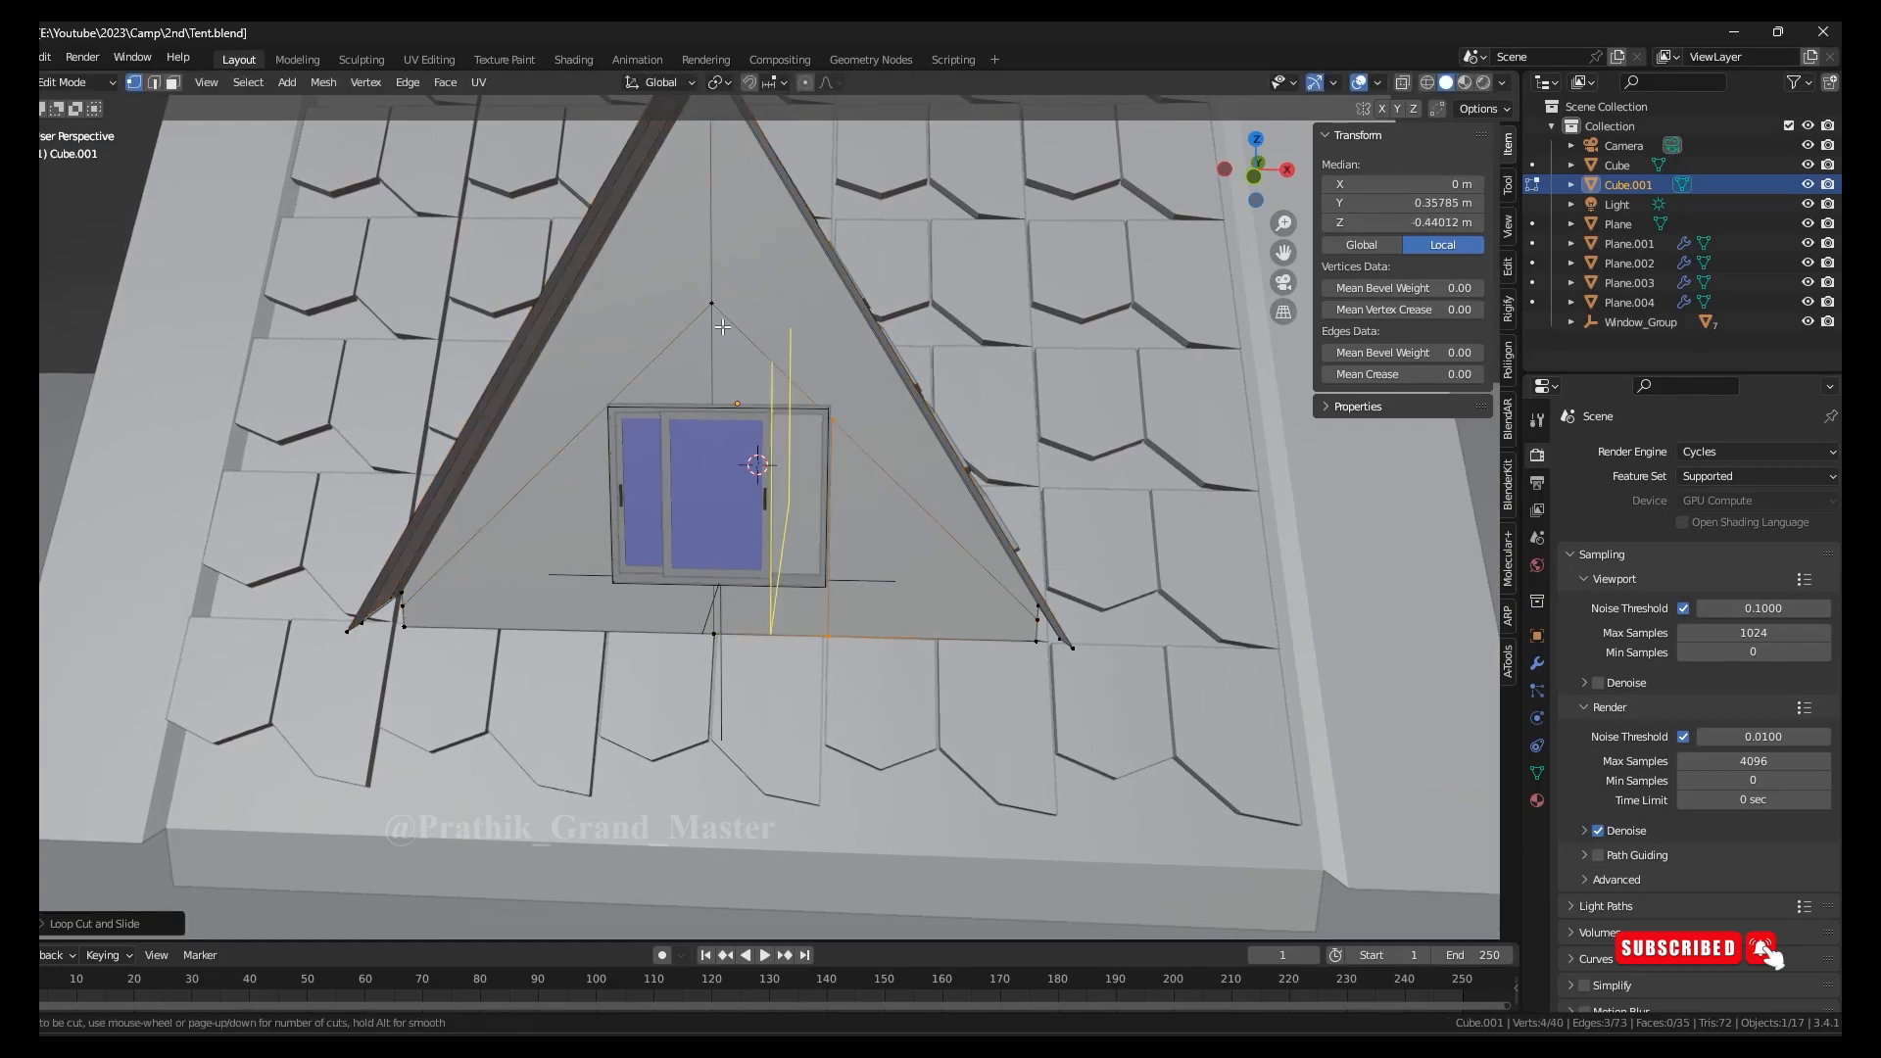
click(722, 326)
click(722, 326)
Slide the vertical cuts in the dormer's front wall to line up with the window frame
scroll(722, 333, up, 5)
middle_drag(744, 411, 793, 500)
key(g)
key(g)
click(803, 512)
mouse_move(940, 539)
middle_down()
mouse_move(848, 554)
mouse_move(941, 509)
middle_up()
key(g)
key(g)
click(849, 554)
Add a horizontal loop cut across the dormer wall near the window's lower edge
click(154, 82)
key(ctrl+r)
click(953, 744)
click(954, 773)
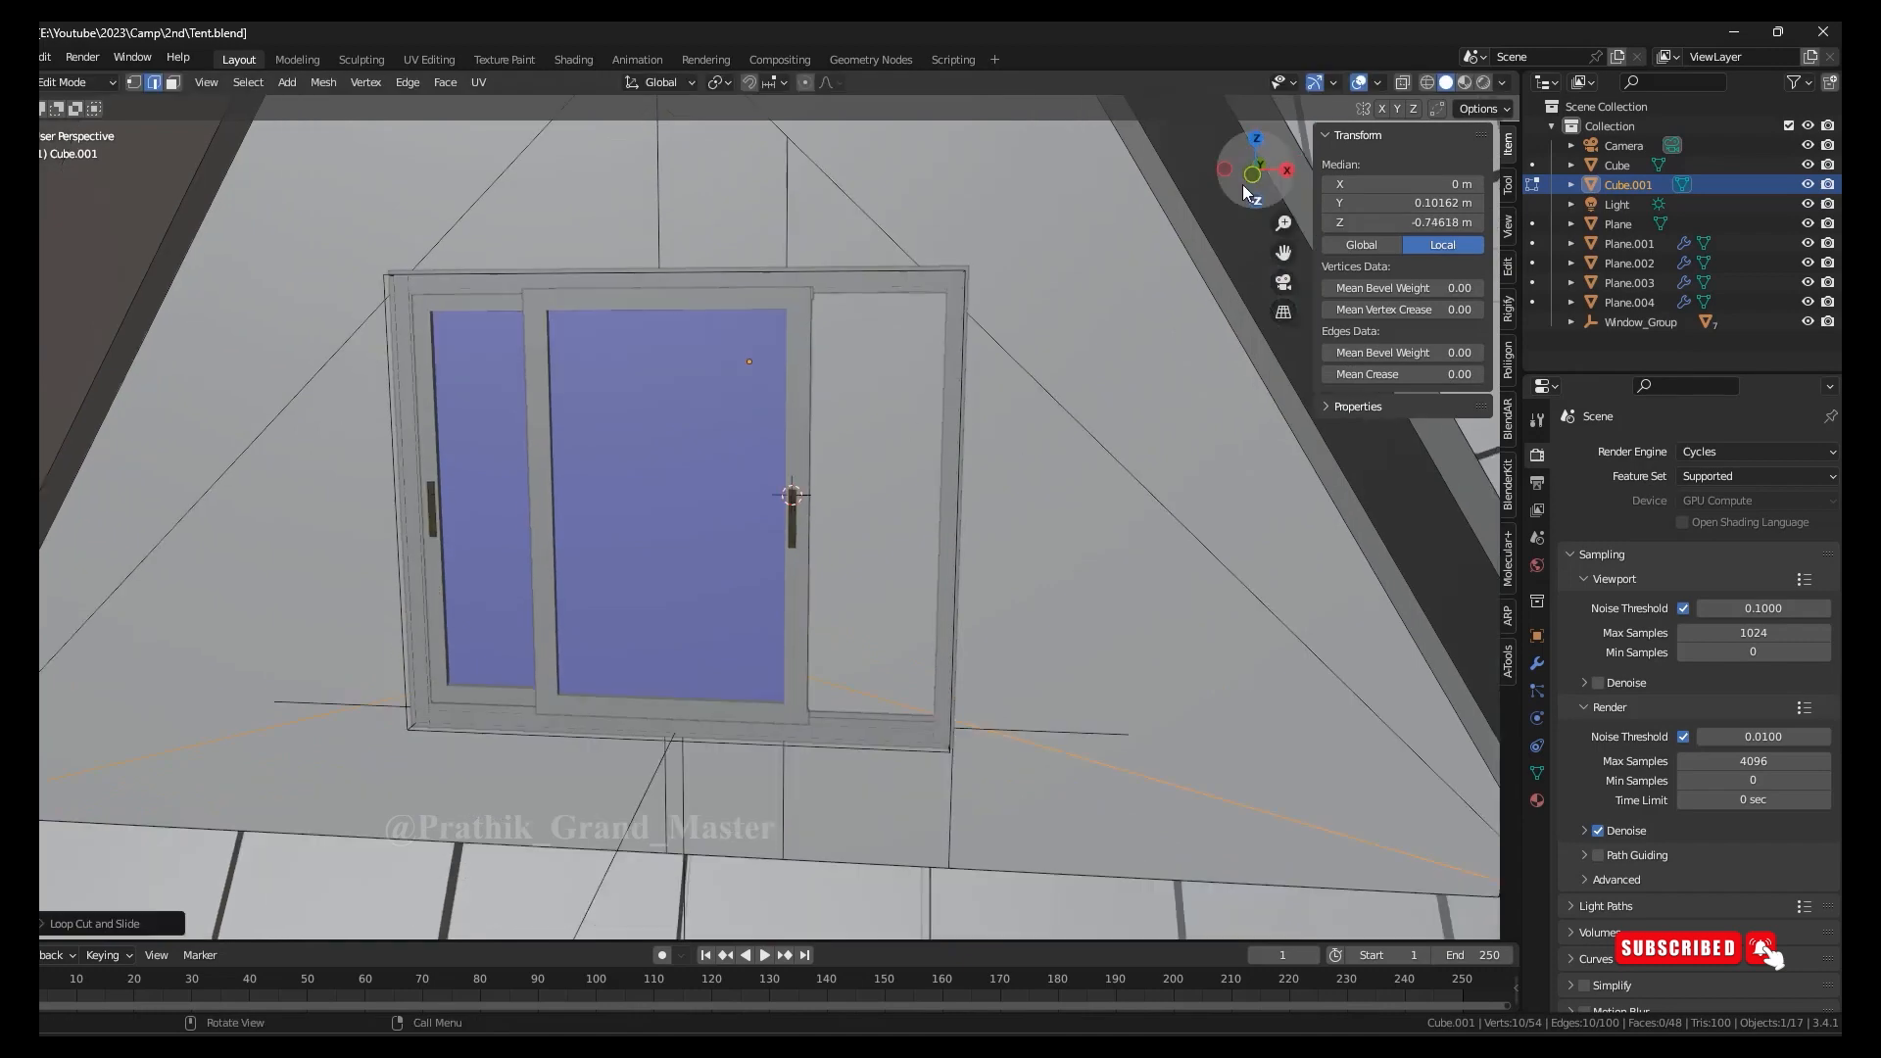
Move the dormer wall's lower vertex to fit the bottom corner of the window frame, using X-ray to select it
key(alt+z)
key(a)
key(alt+a)
key(1)
click(785, 674)
scroll(862, 676, up, 1)
middle_drag(887, 692, 903, 667)
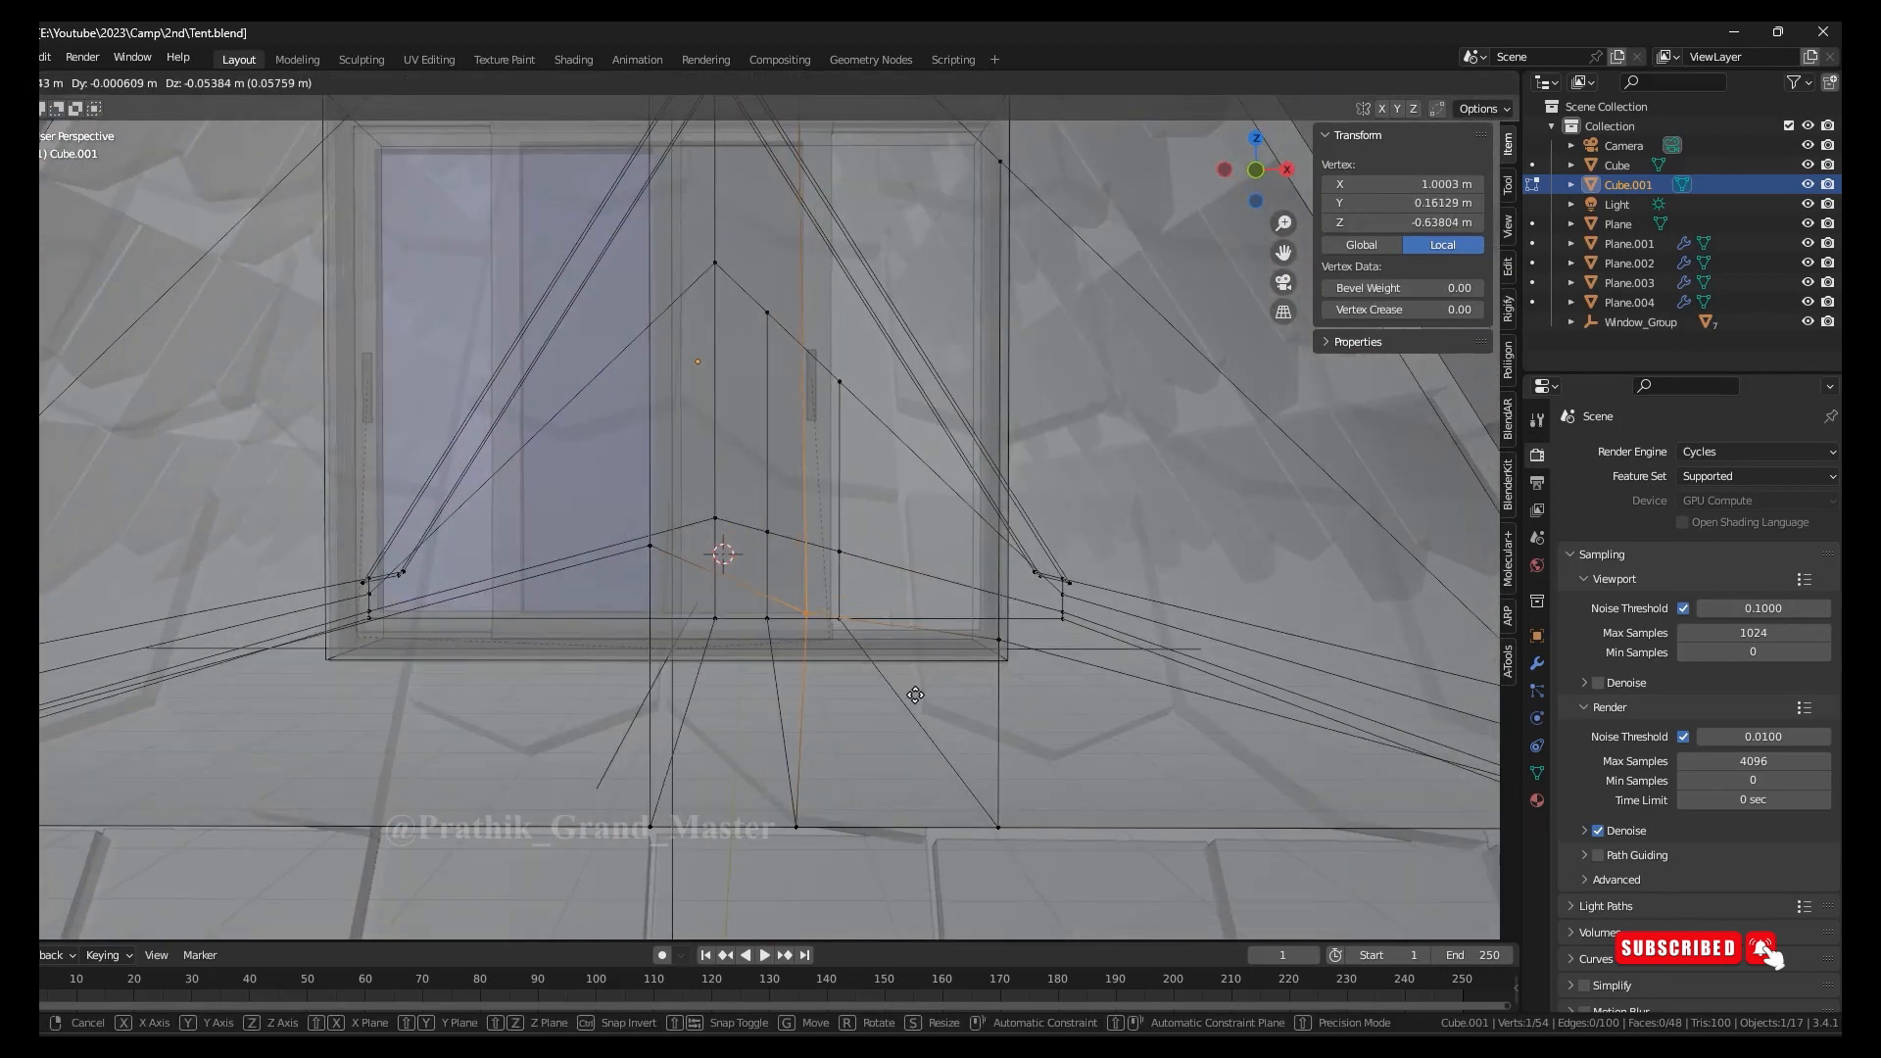
click(1024, 607)
key(alt+z)
key(alt+z)
Move the dormer wall's upper vertices to fit the top corner of the window frame
scroll(1034, 609, down, 1)
shift+middle_drag(1035, 609, 1029, 686)
scroll(1039, 548, up, 2)
click(1060, 507)
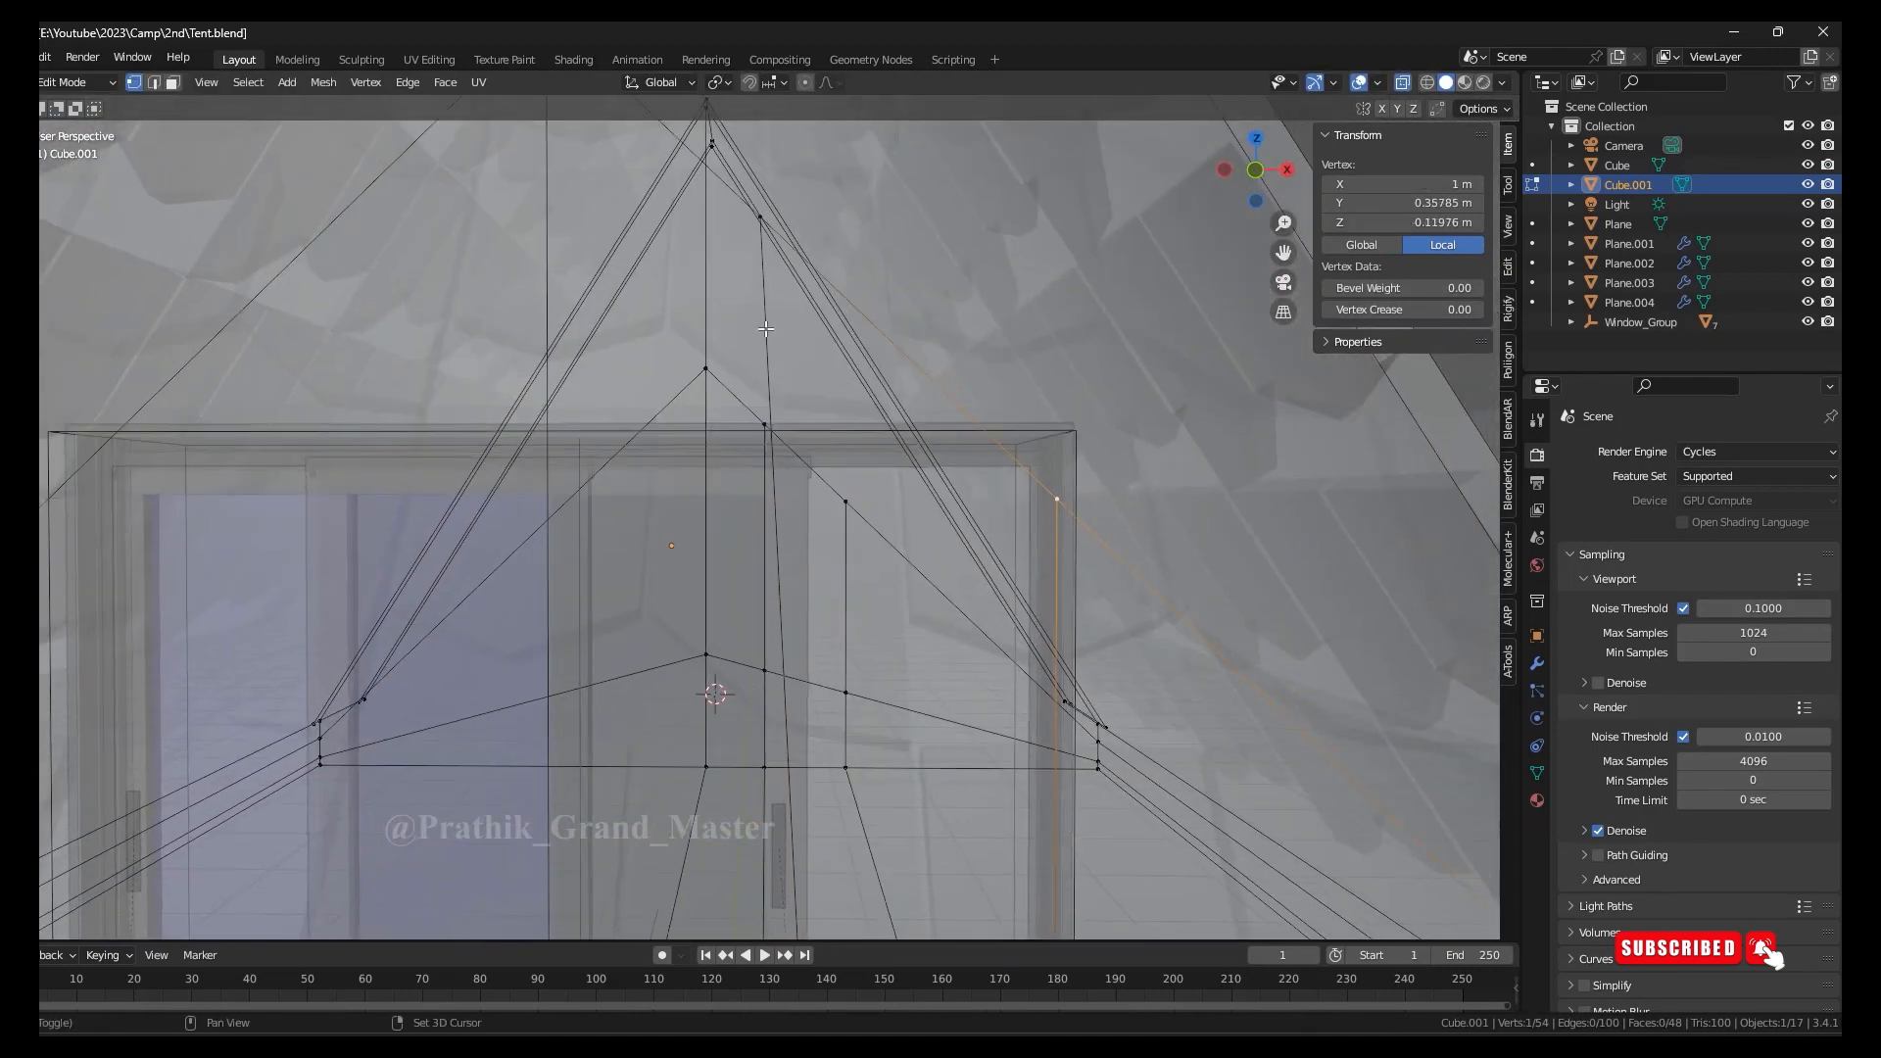
click(823, 491)
key(alt+z)
key(g)
click(1016, 539)
key(alt+z)
key(alt+z)
key(g)
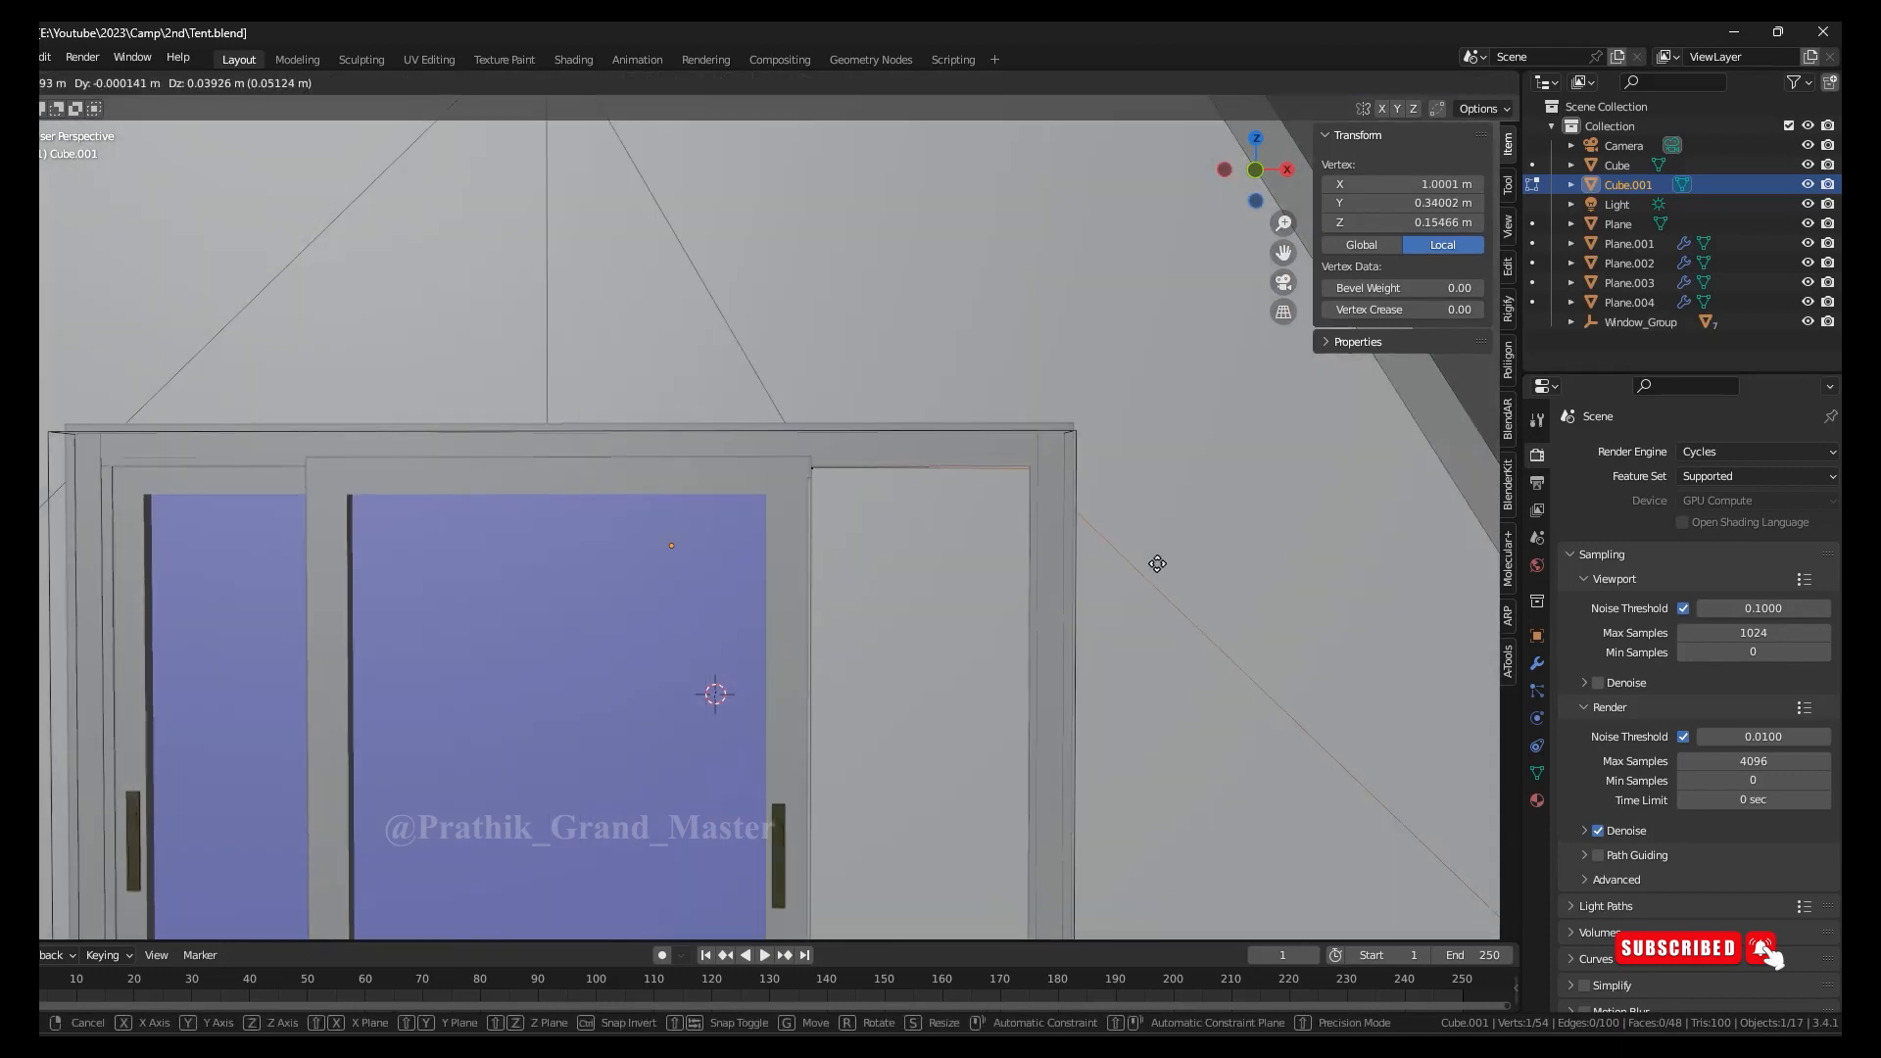
click(1155, 562)
Move the vertical wall edge beside the window along the X axis in front view to align with the frame
click(1053, 424)
middle_drag(1063, 510, 1231, 587)
shift+click(991, 861)
key(KP_1)
key(g)
key(x)
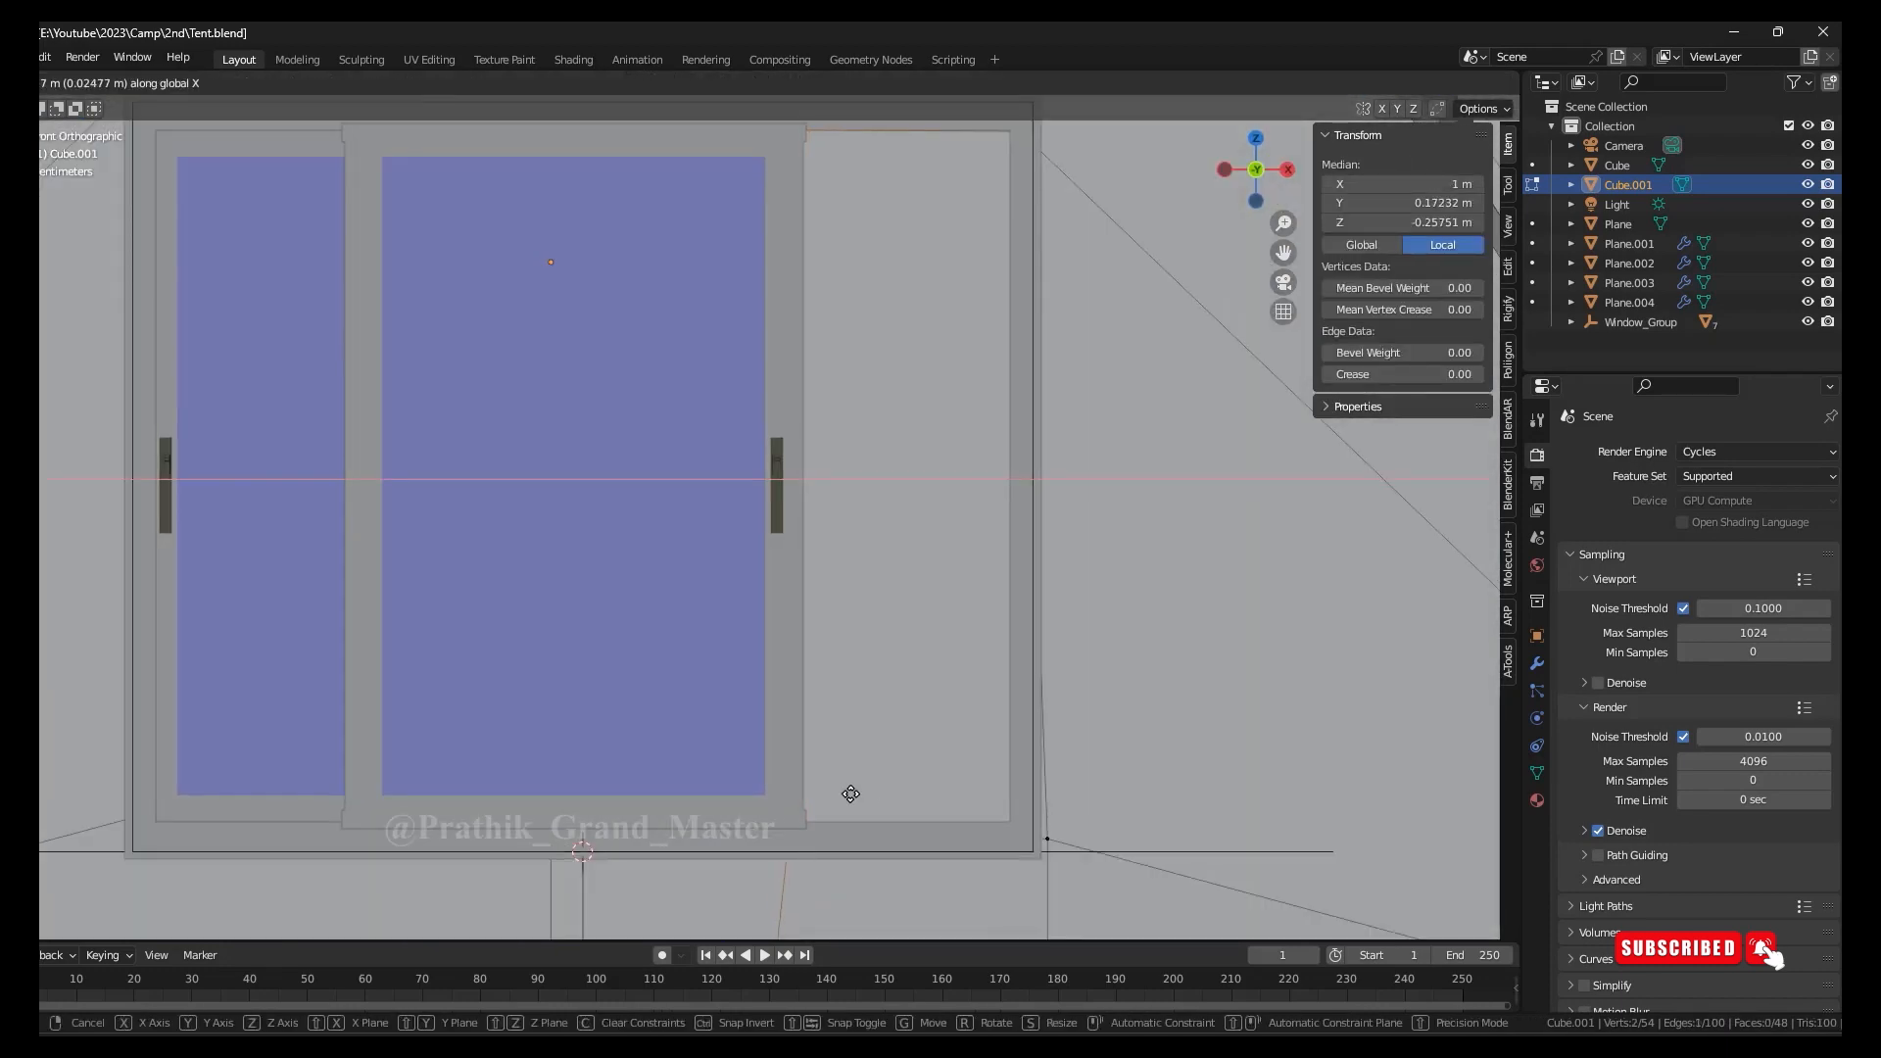
click(172, 86)
Move the overlapping lower corner vertices of the dormer wall onto the window's bottom corner in X-ray view
click(864, 492)
key(alt+z)
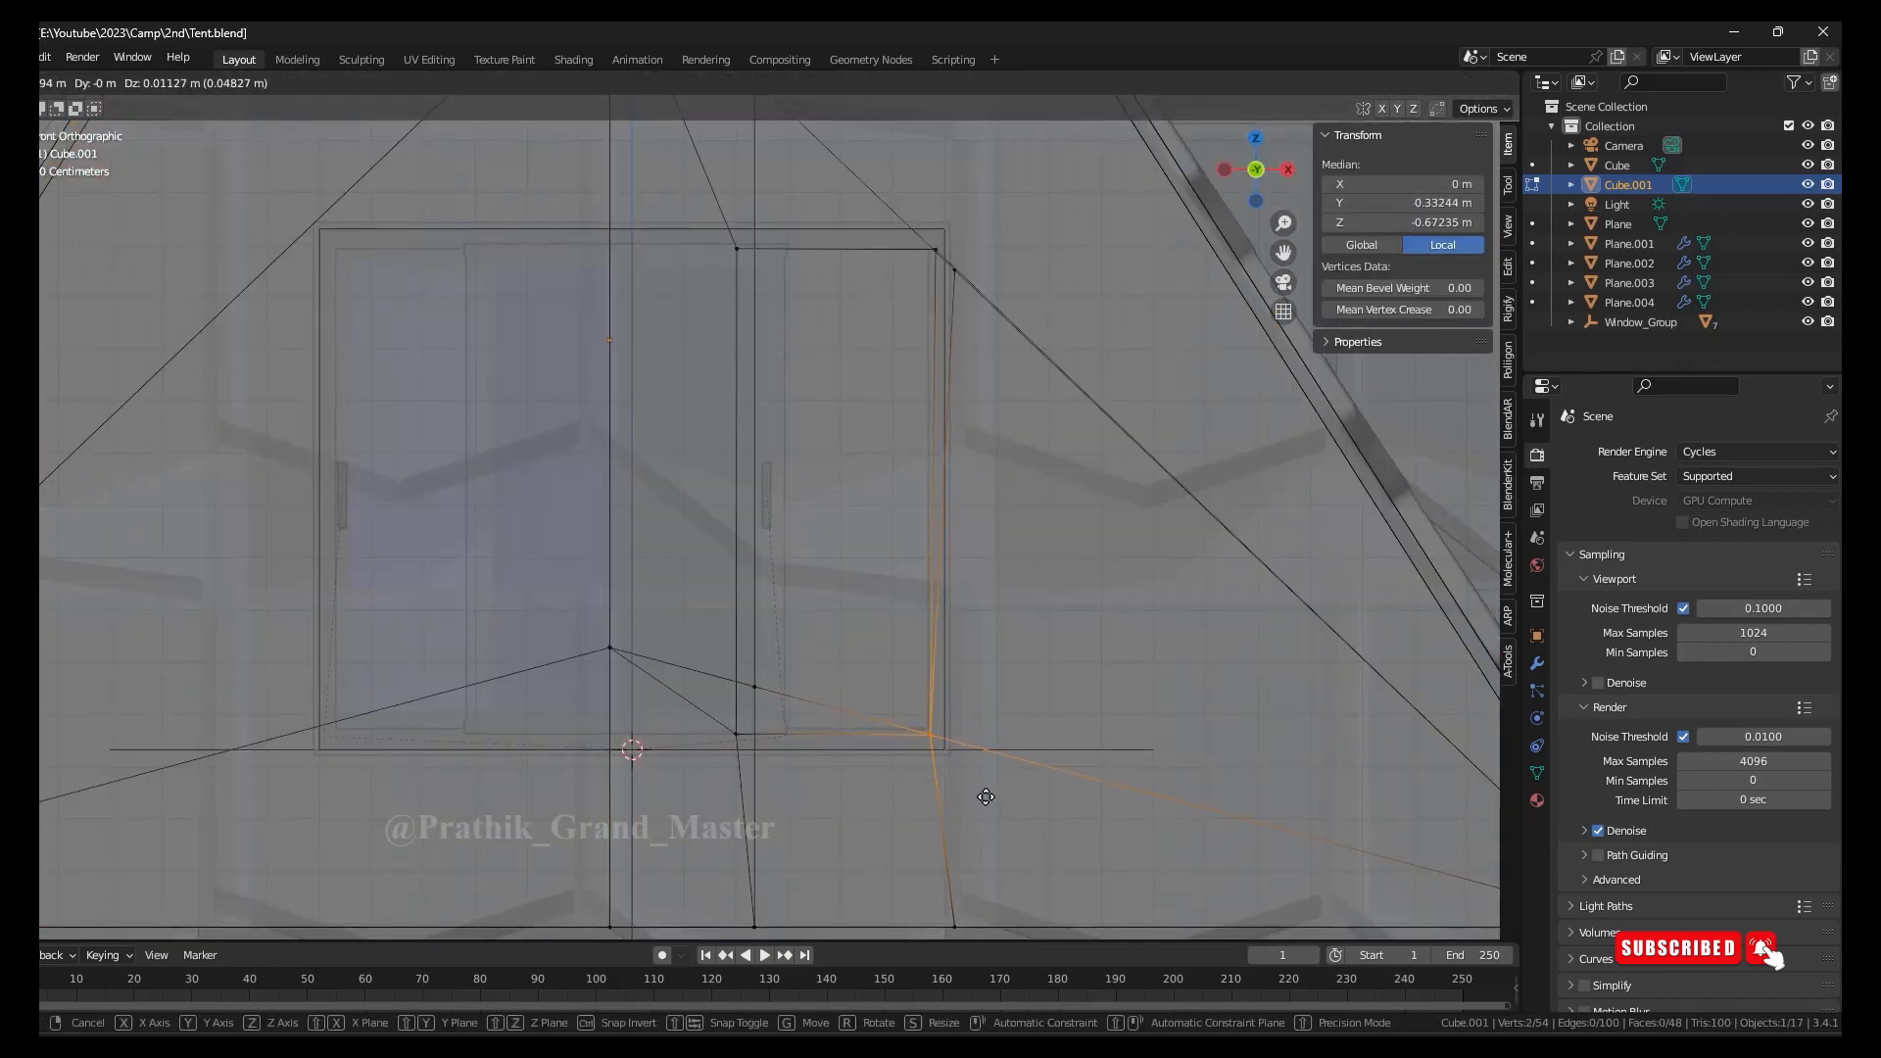
scroll(781, 762, down, 1)
click(808, 415)
key(alt+z)
scroll(809, 415, up, 1)
Finish editing the dormer mesh and save the file
middle_drag(911, 402, 585, 482)
key(Tab)
scroll(825, 414, down, 4)
key(ctrl+s)
Examine the dormer and its window opening up close and from several angles
middle_drag(714, 504, 989, 548)
click(1238, 731)
scroll(1238, 731, down, 4)
click(134, 83)
middle_drag(588, 489, 411, 235)
scroll(143, 613, down, 6)
scroll(768, 506, up, 6)
click(125, 229)
key(KP_Decimal)
scroll(965, 507, down, 4)
middle_drag(965, 507, 931, 461)
key(Tab)
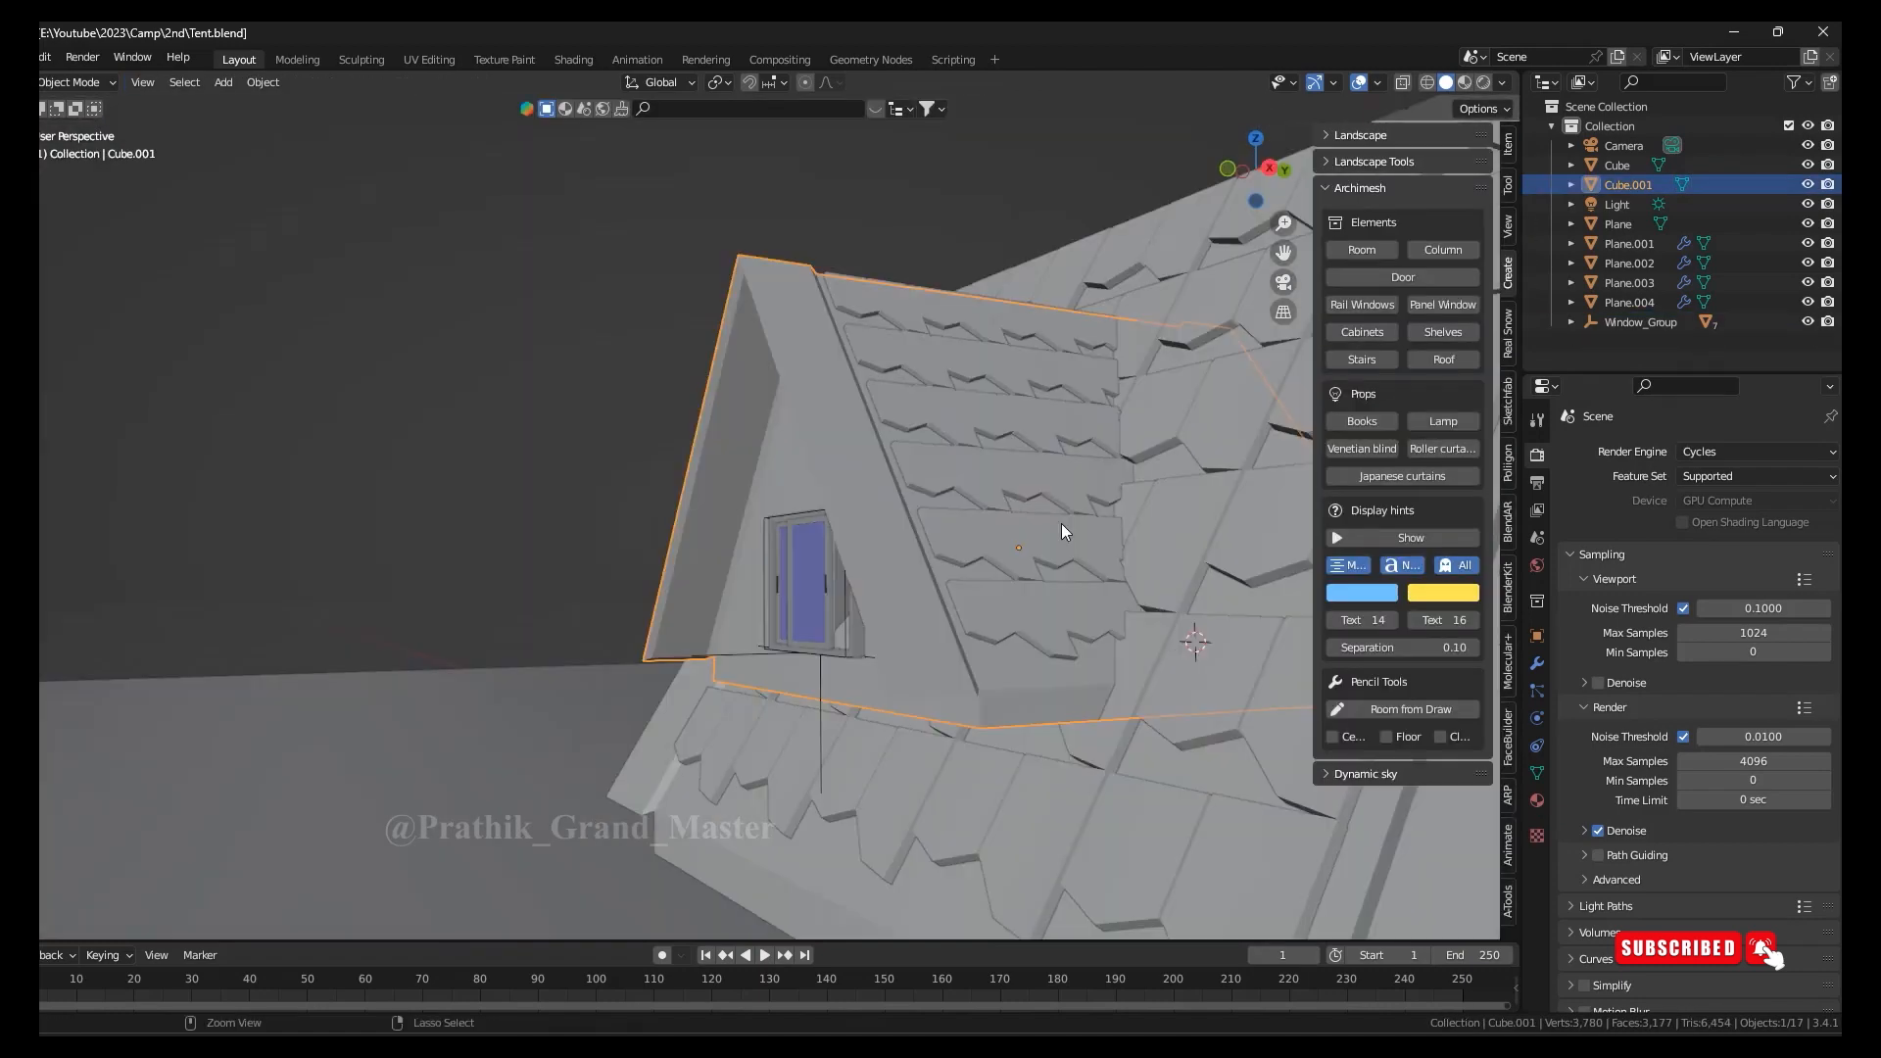
Position the upright plane against the open part of the dormer window and save the file
middle_drag(1061, 523, 980, 548)
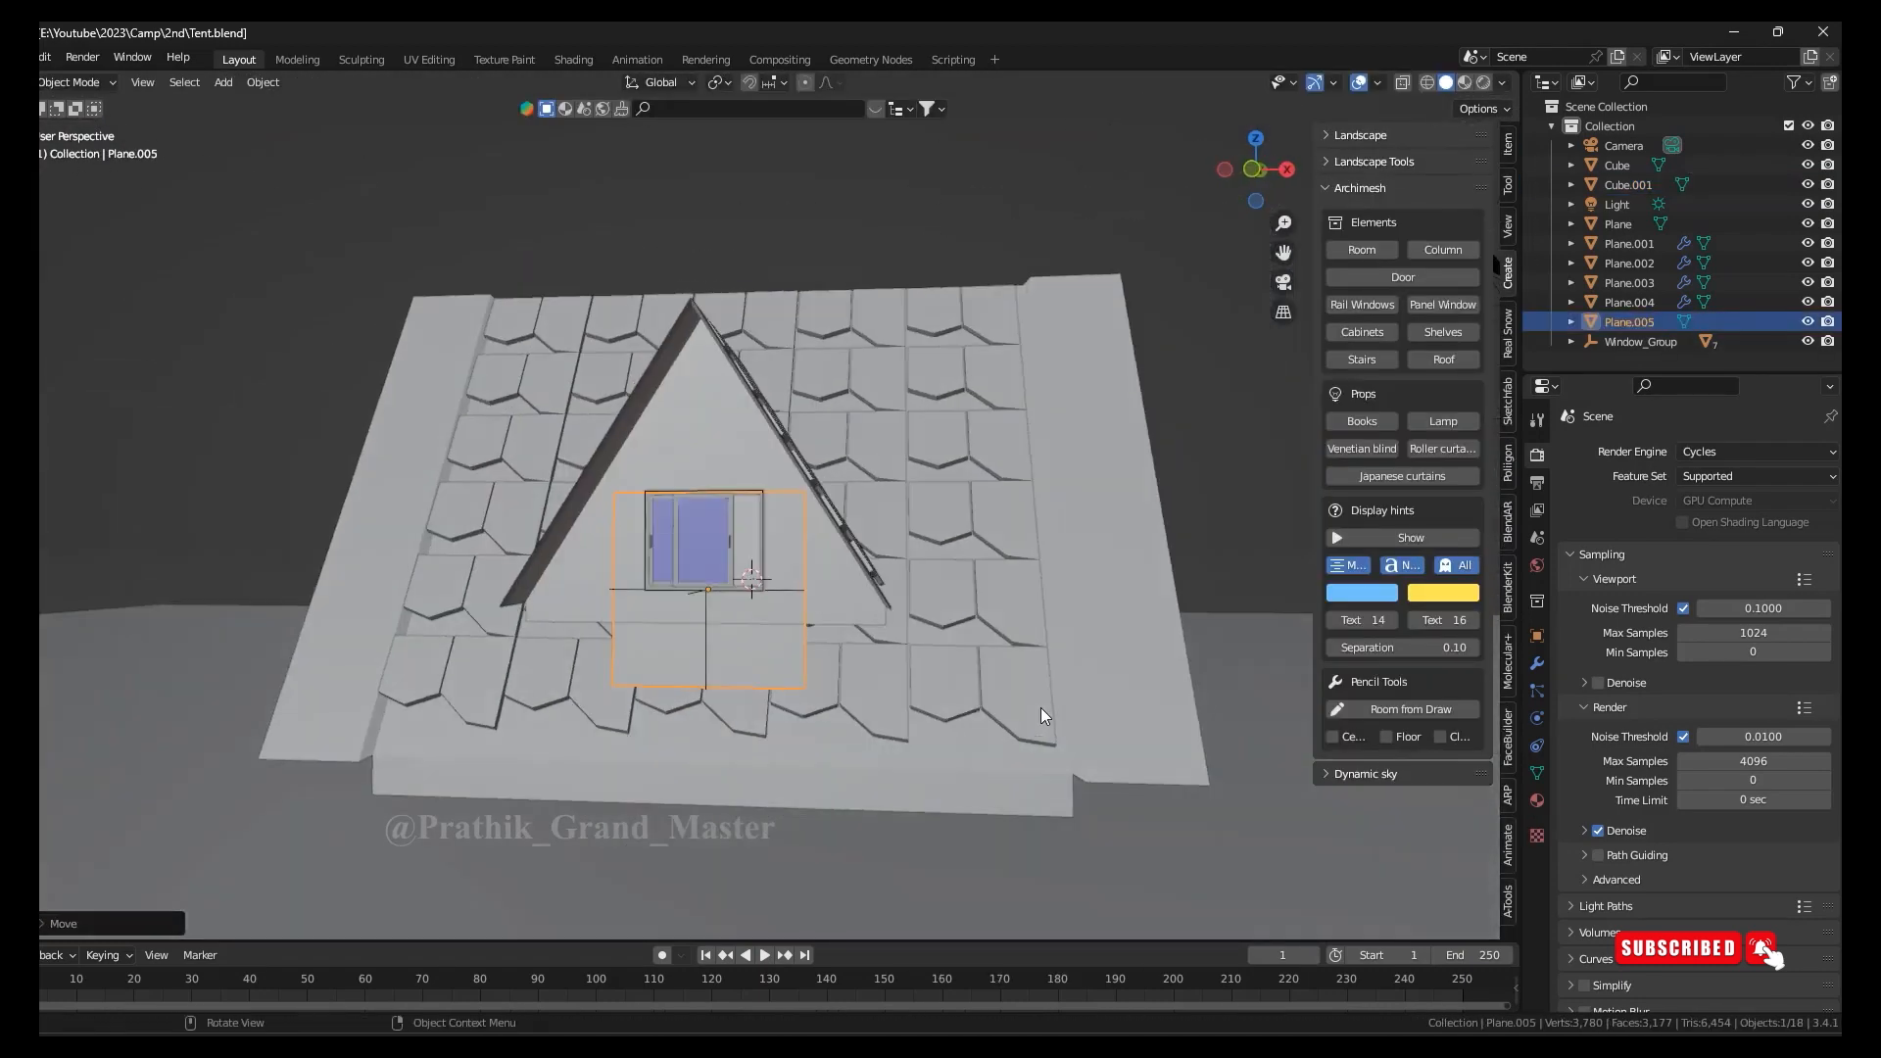
scroll(1040, 707, up, 4)
middle_drag(960, 668, 948, 594)
scroll(948, 594, up, 1)
key(g)
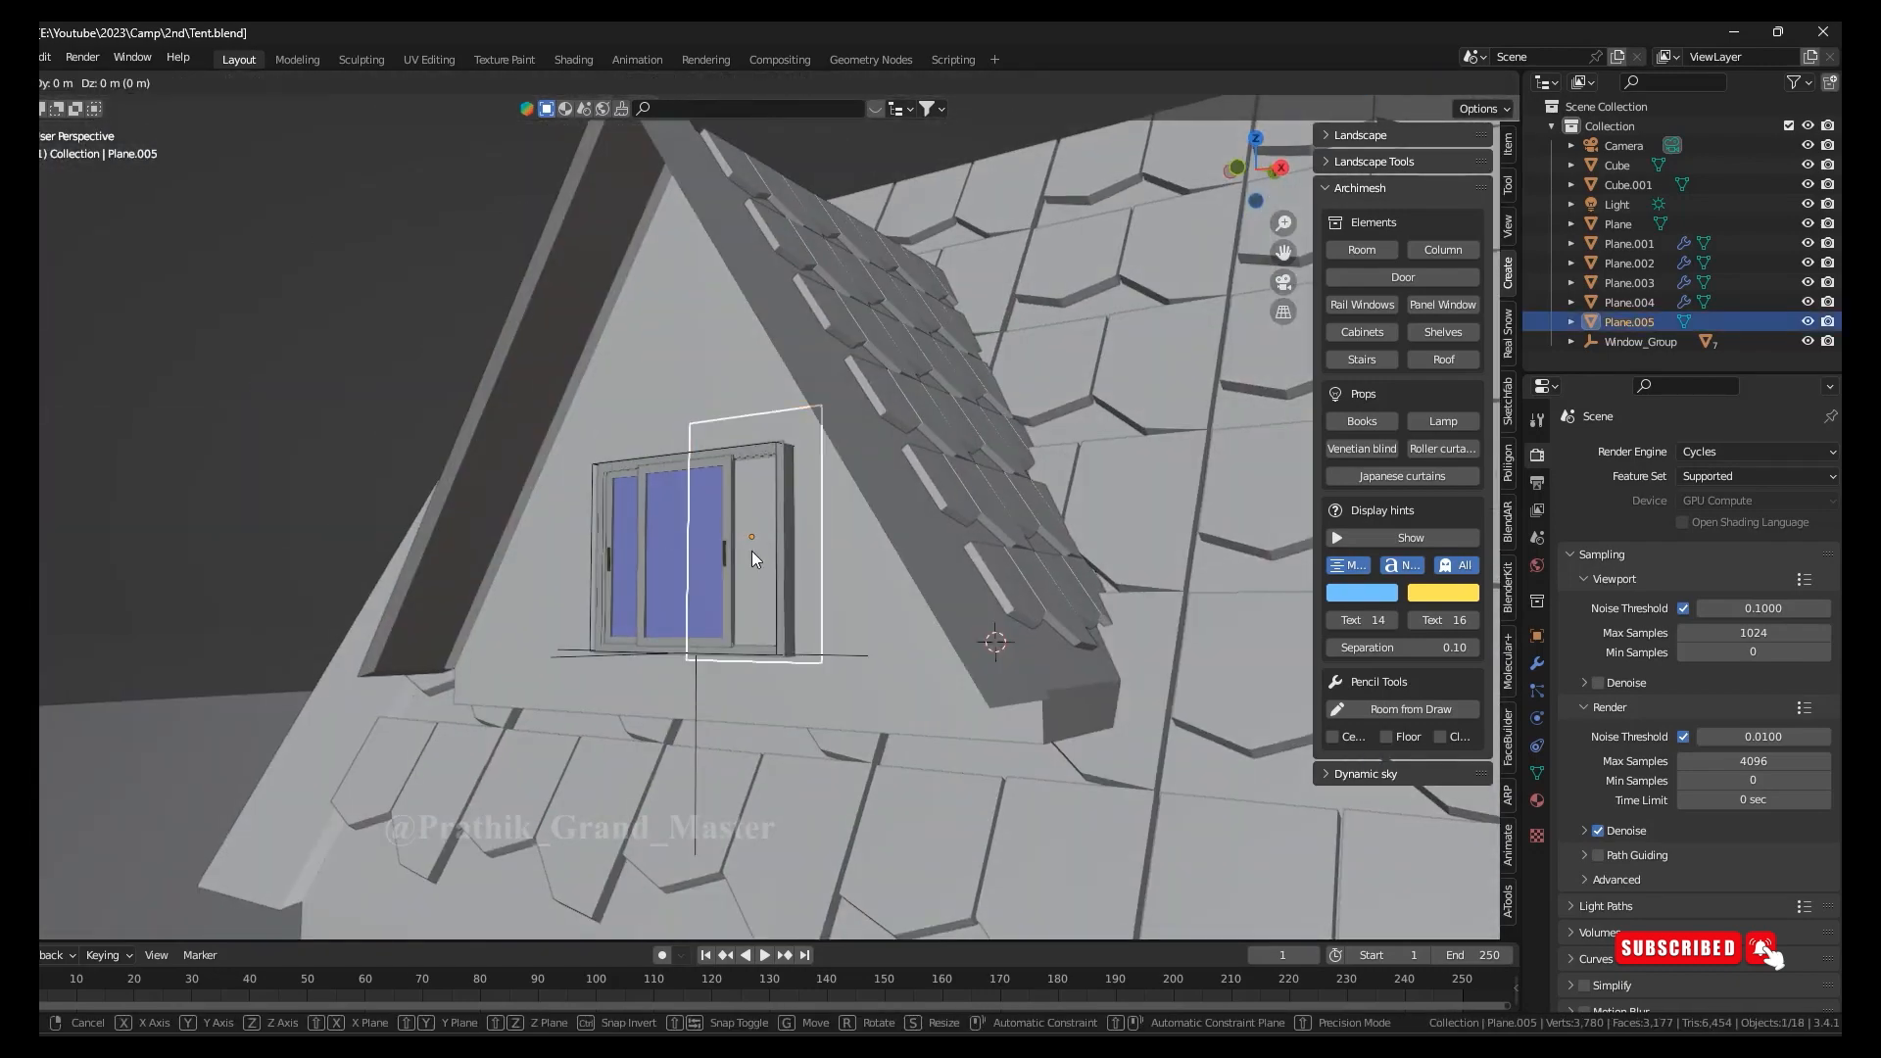
key(ctrl+s)
Add an Archimesh door, rotate it to face the cabin's gable end, resize it and position it against the wall
middle_drag(493, 541, 926, 546)
key(Tab)
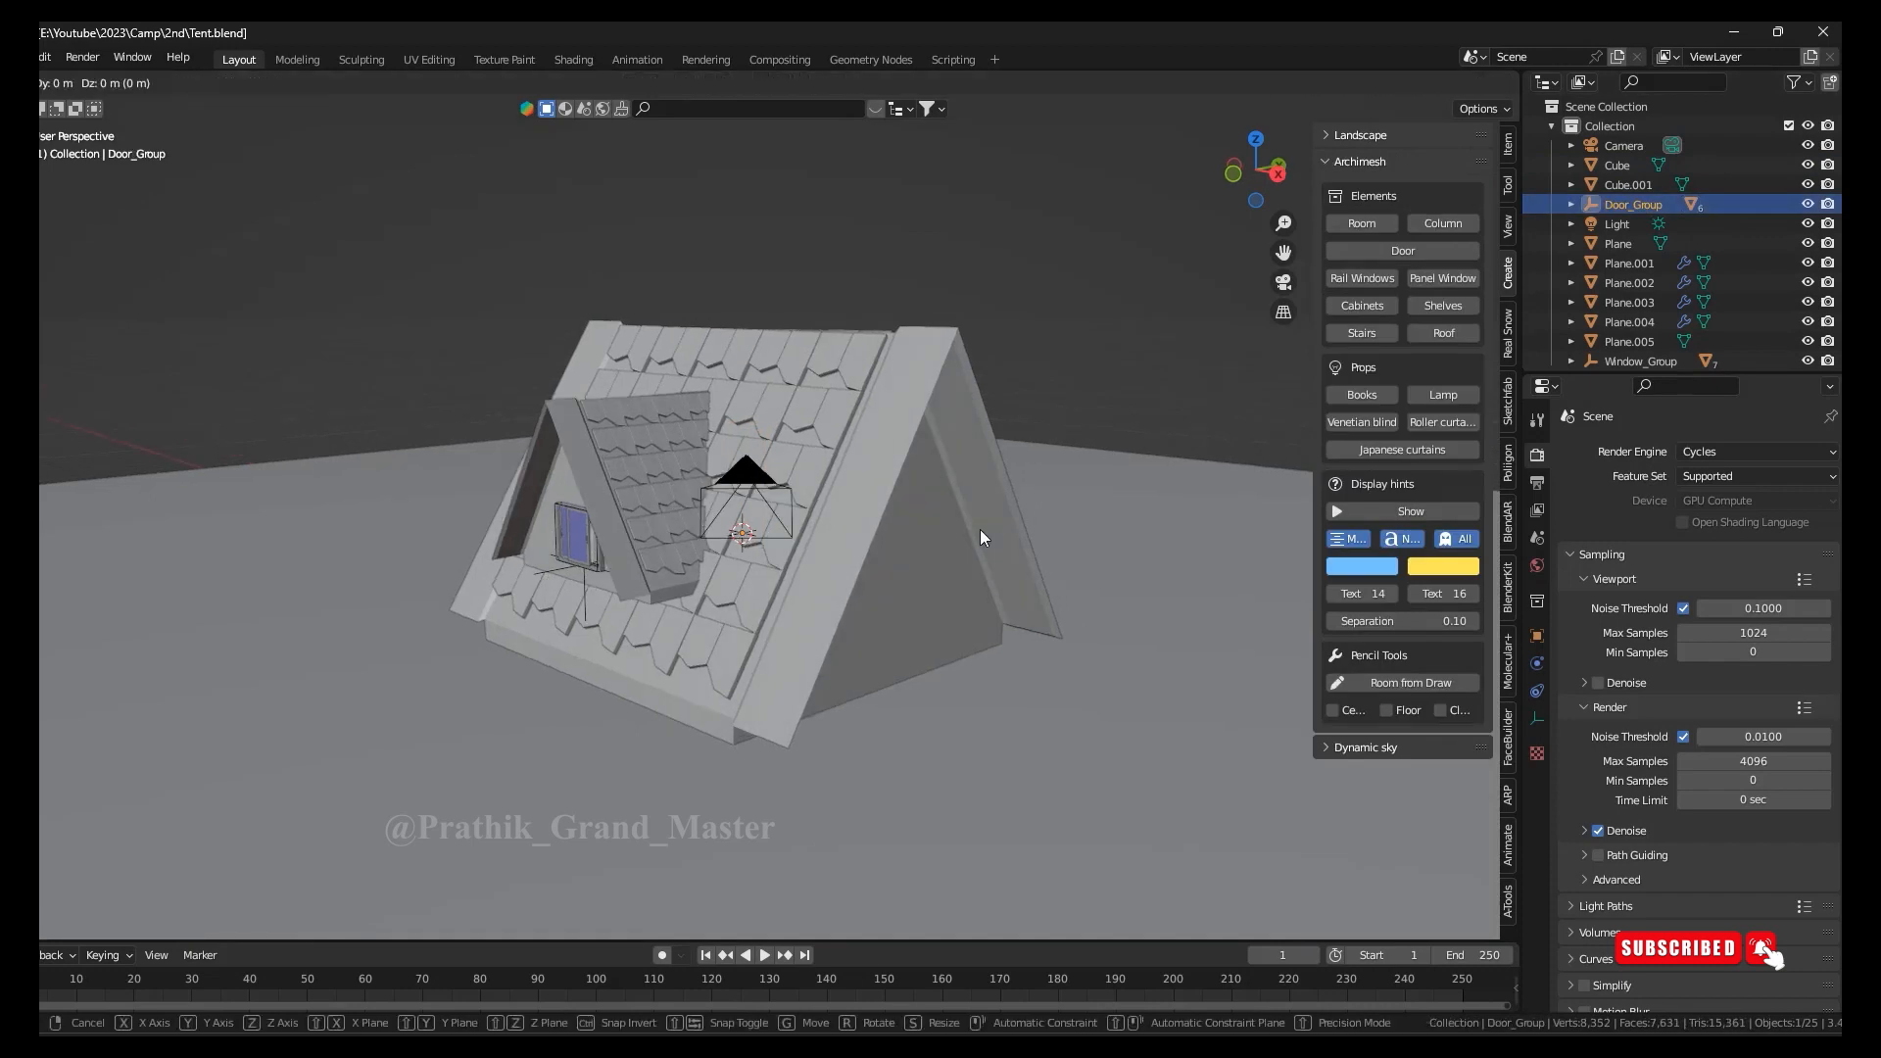
key(KP_7)
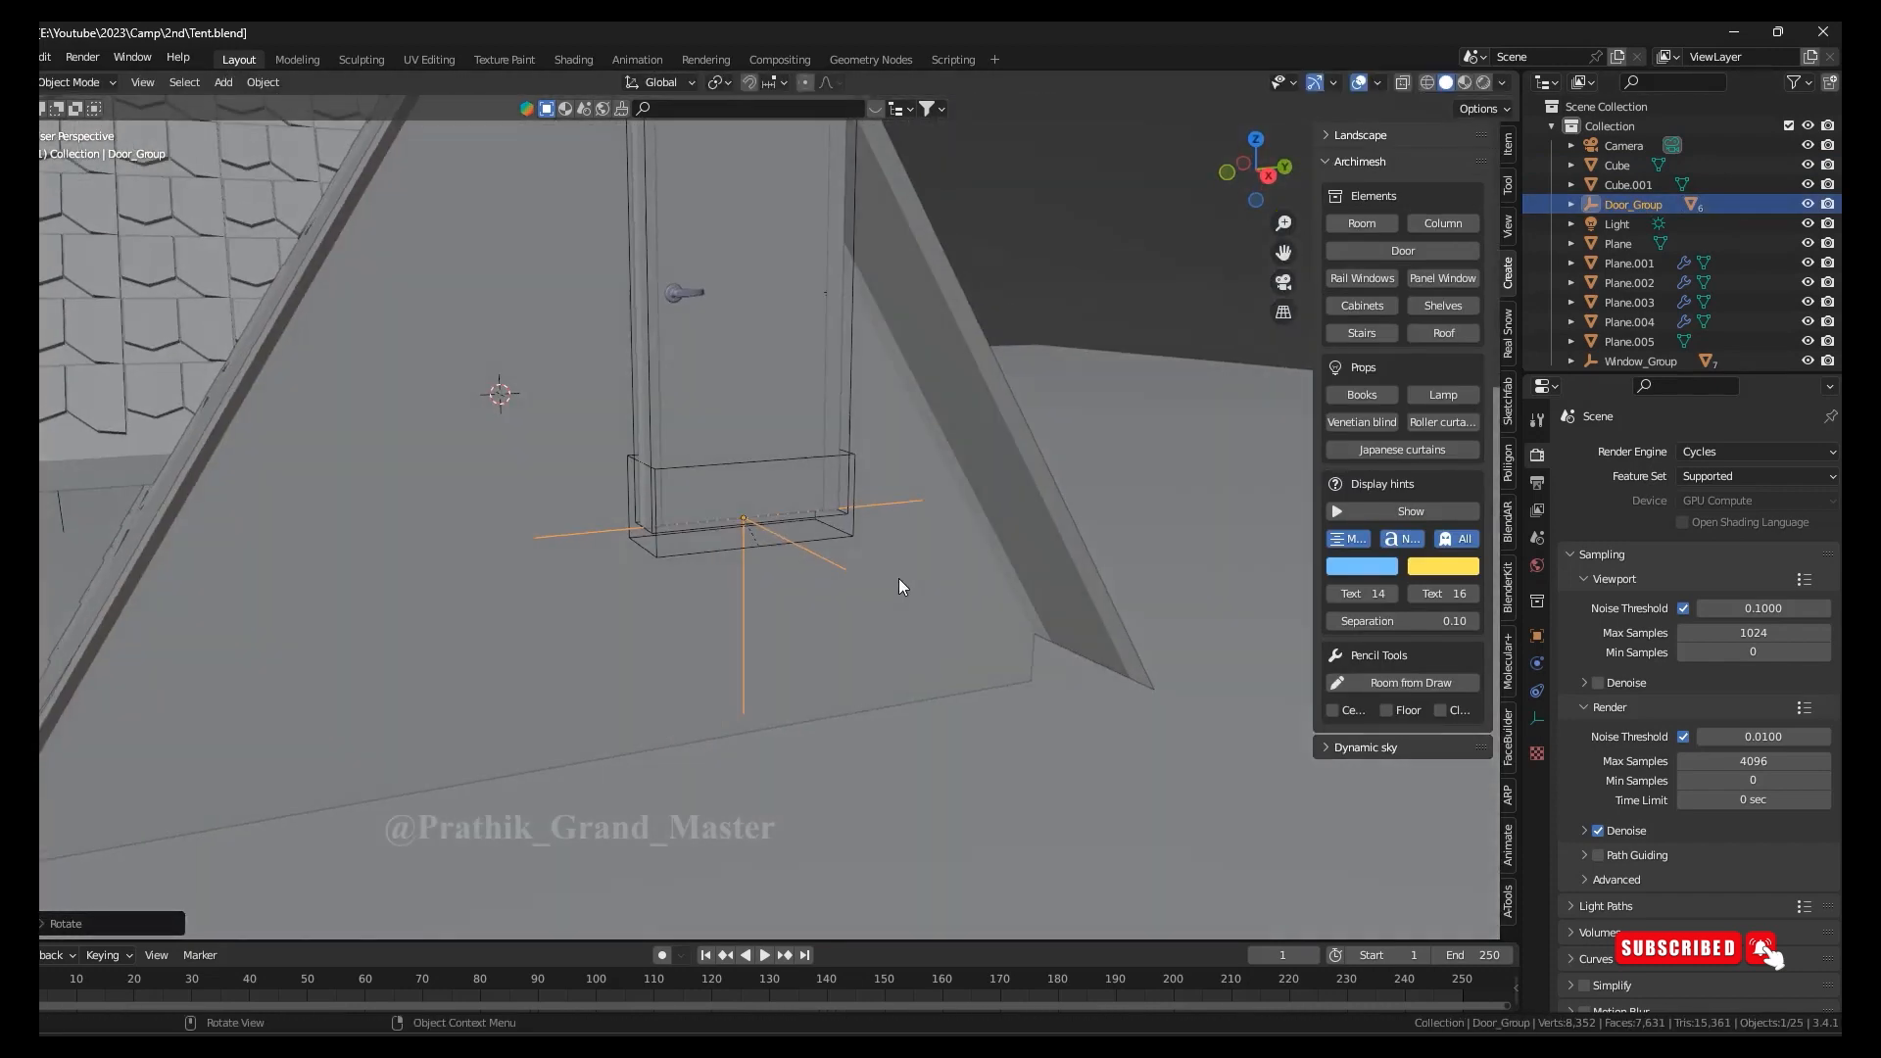
key(KP_3)
scroll(940, 823, down, 3)
middle_drag(947, 932, 1087, 935)
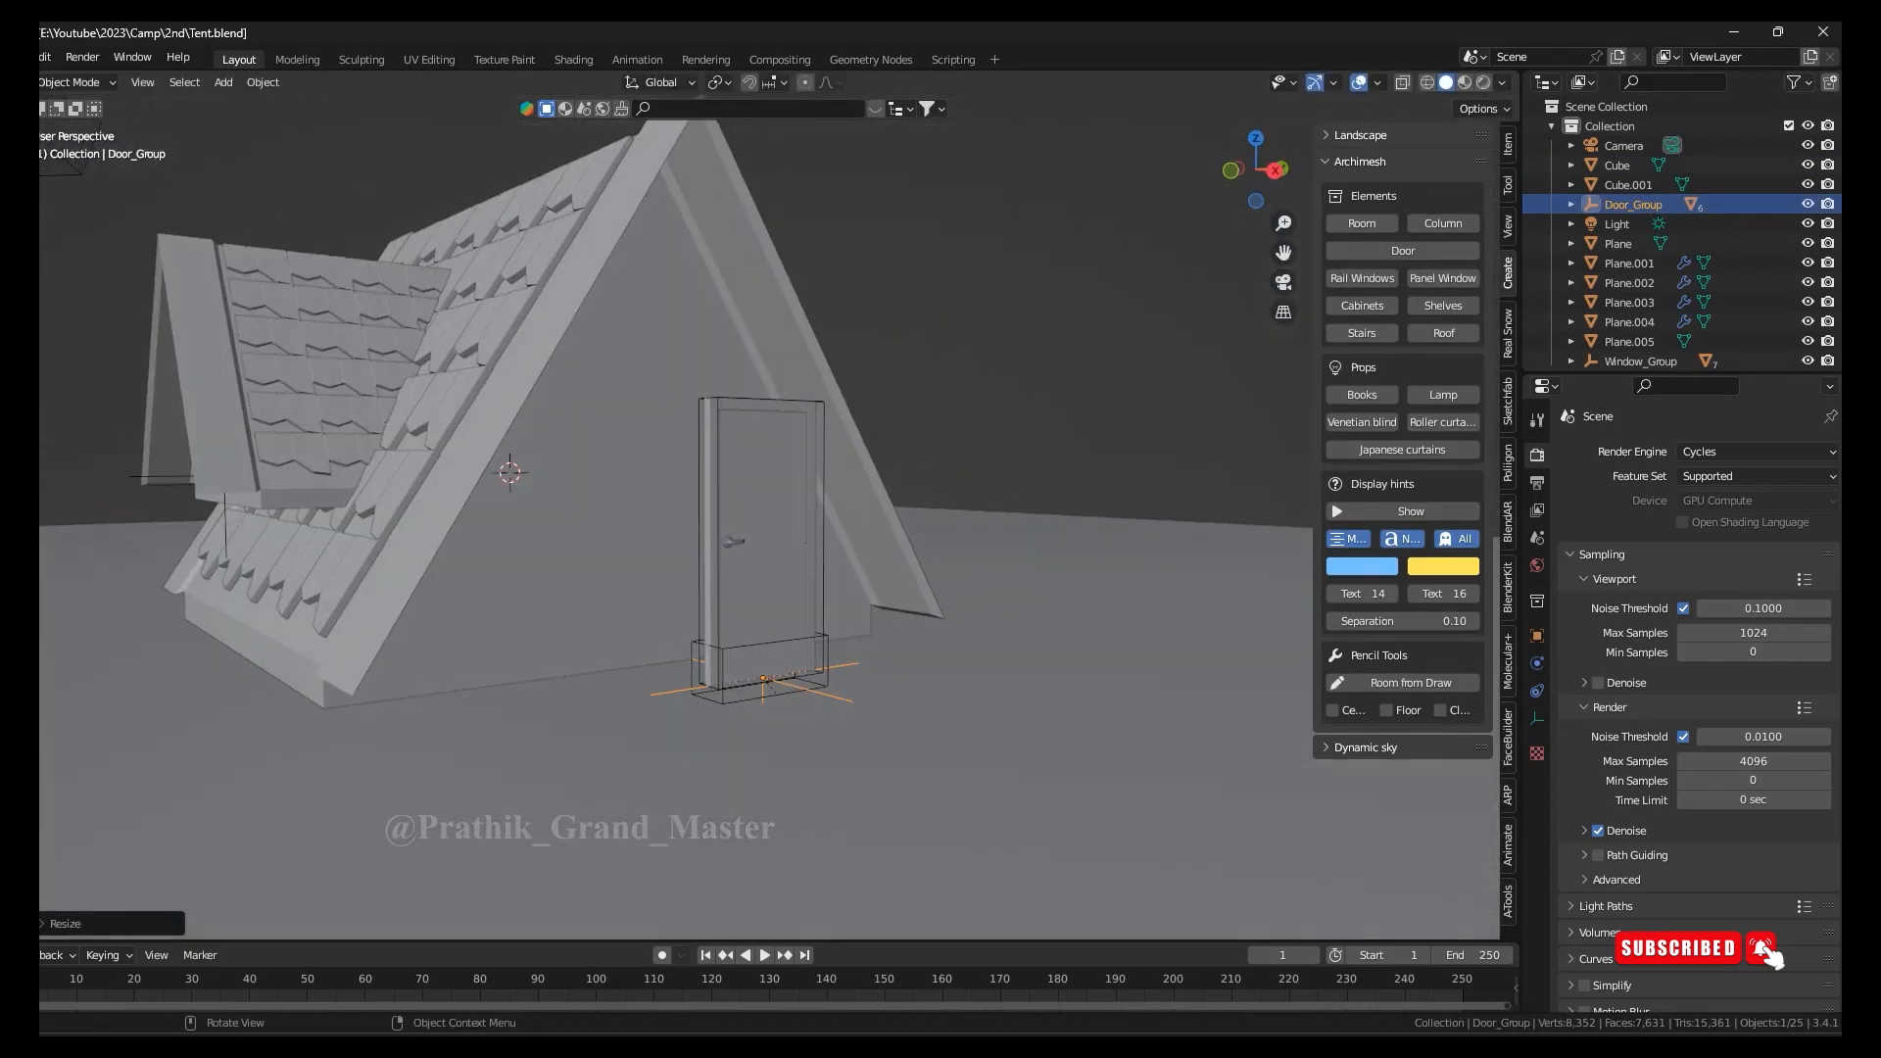
key(KP_Decimal)
middle_drag(831, 608, 668, 547)
key(g)
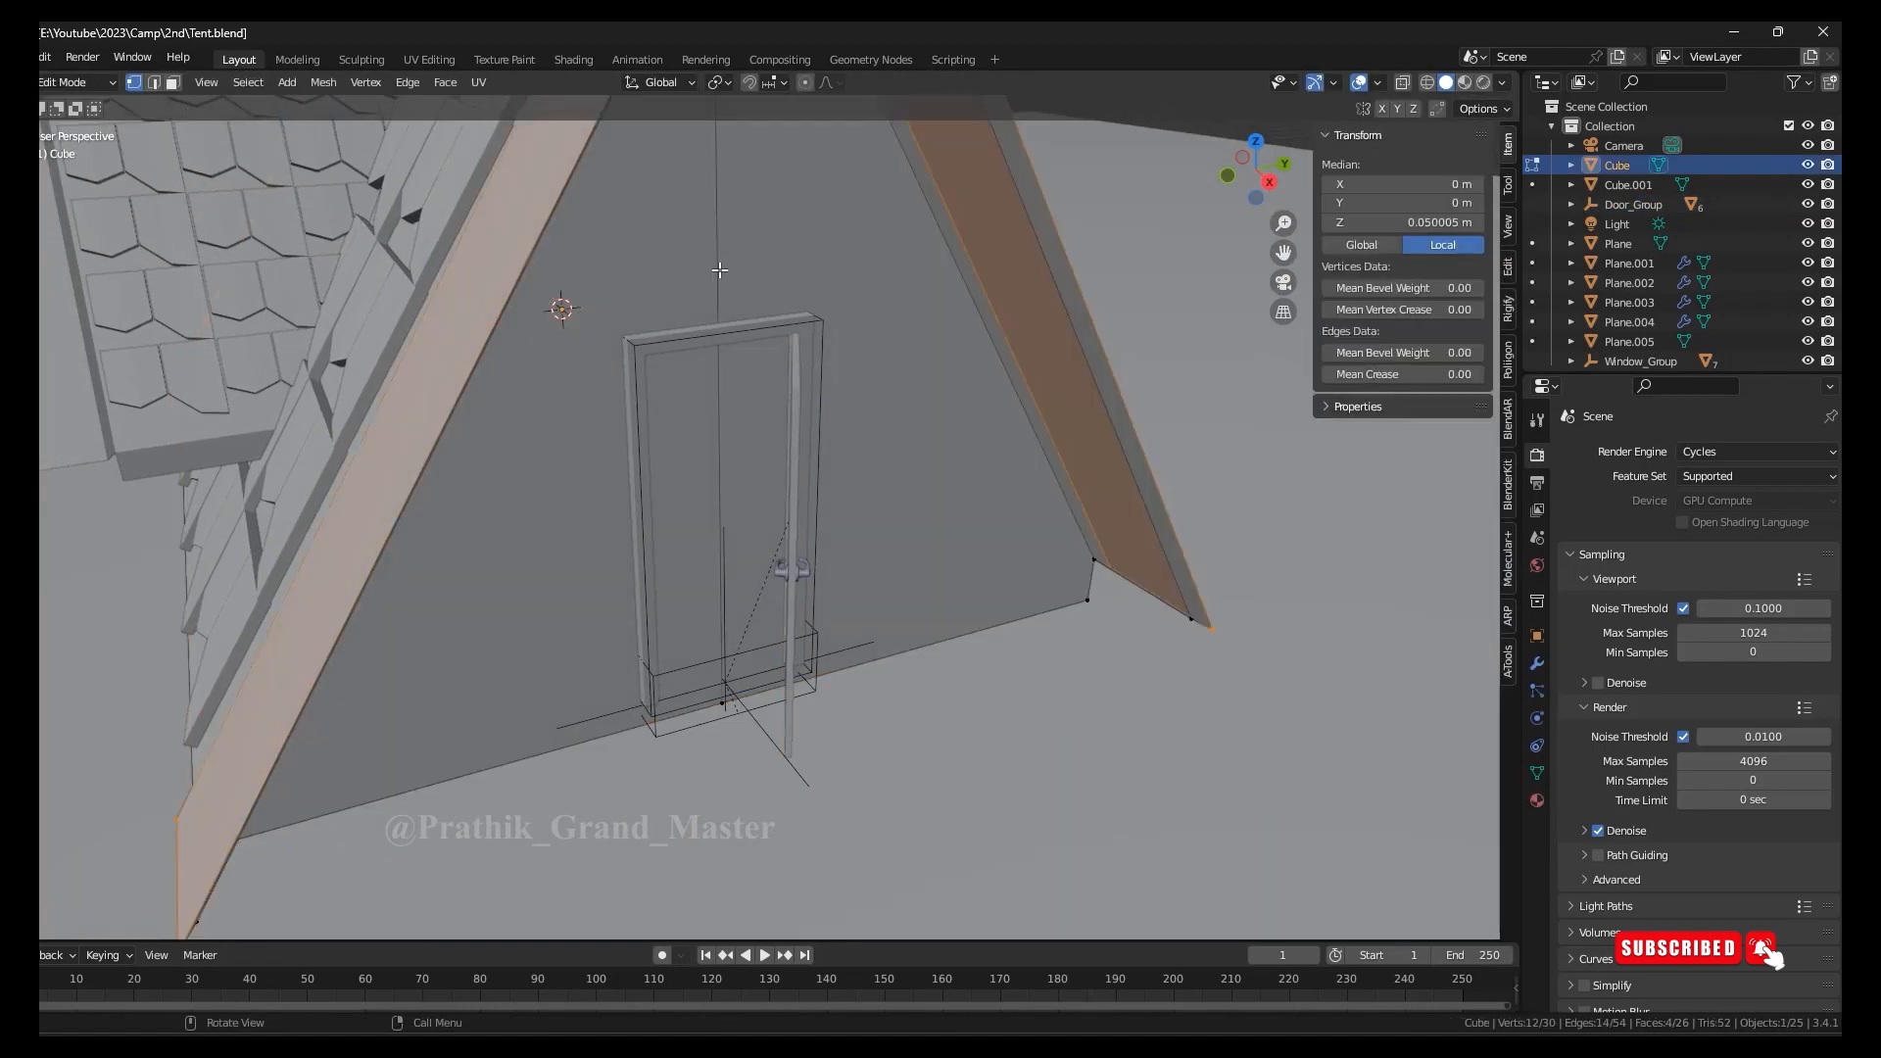
Add edges around the door in the gable wall mesh and move the middle vertex above it along Z toward the door frame's top
click(680, 223)
middle_drag(720, 294, 693, 298)
key(ctrl+r)
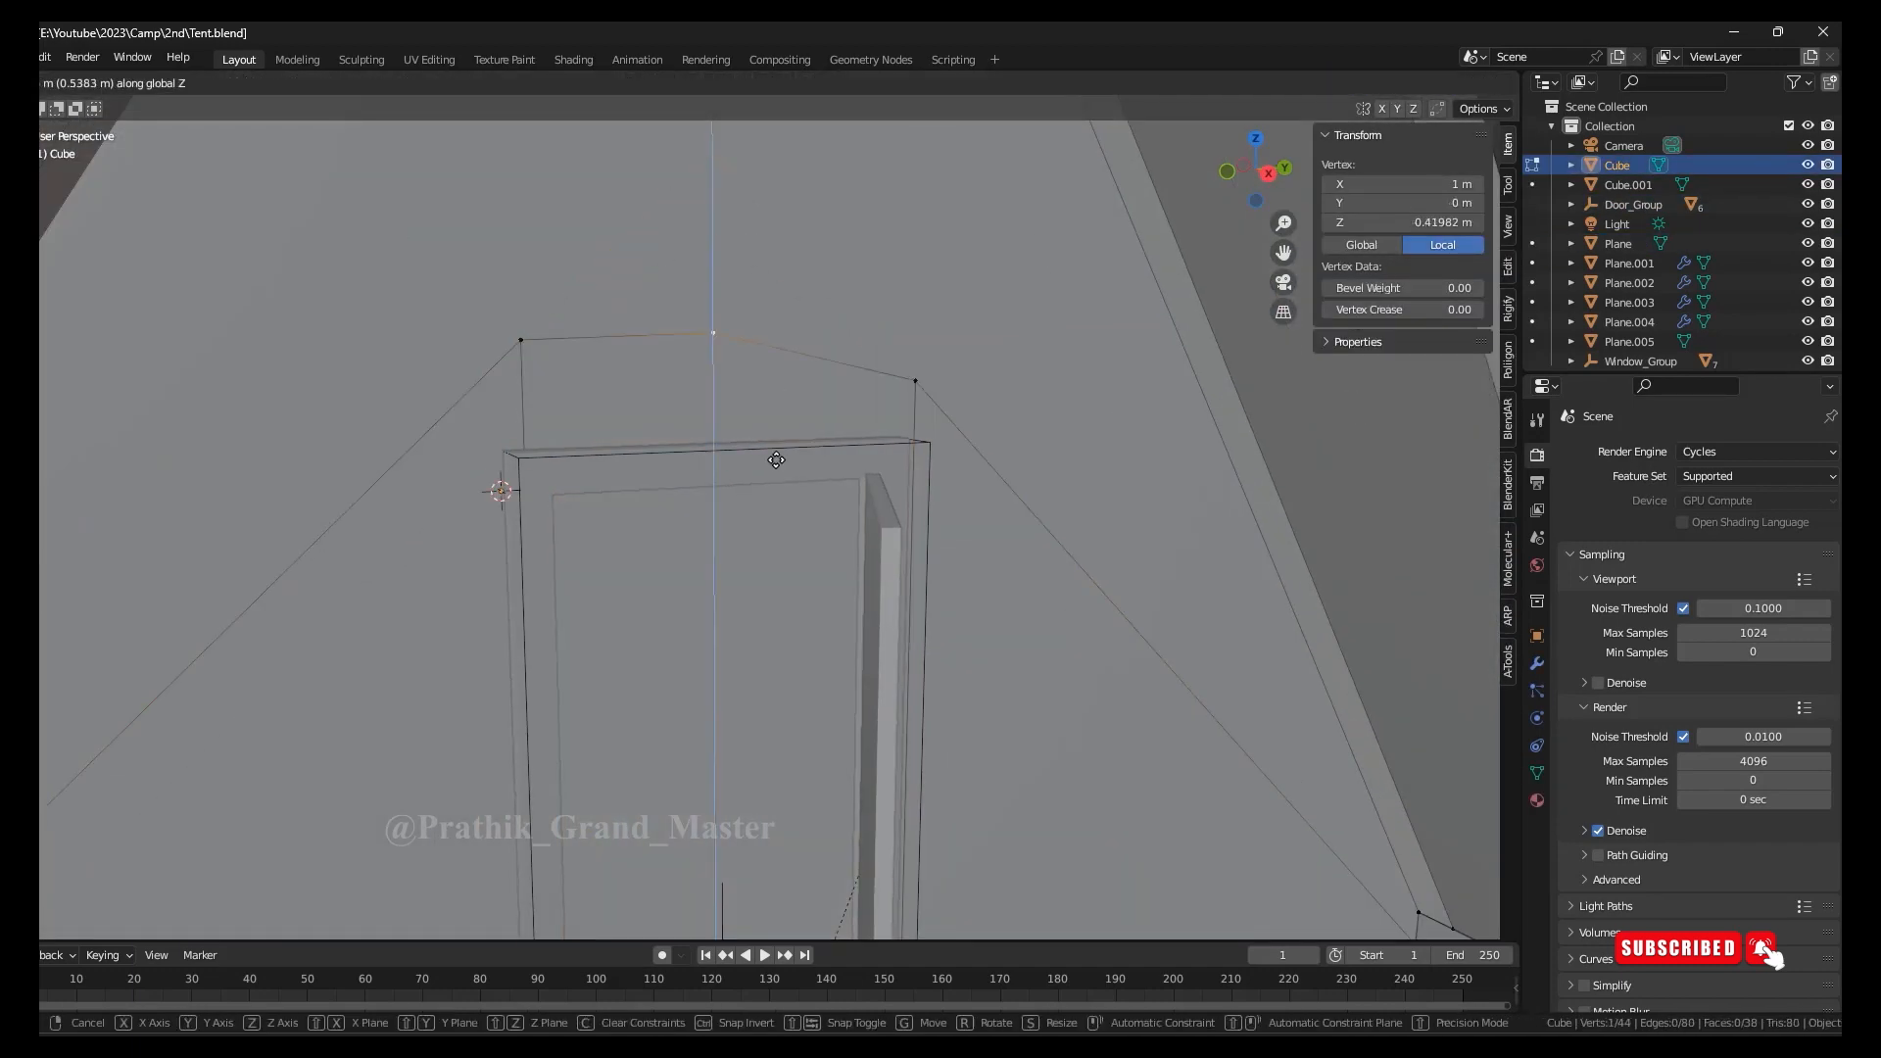
click(776, 459)
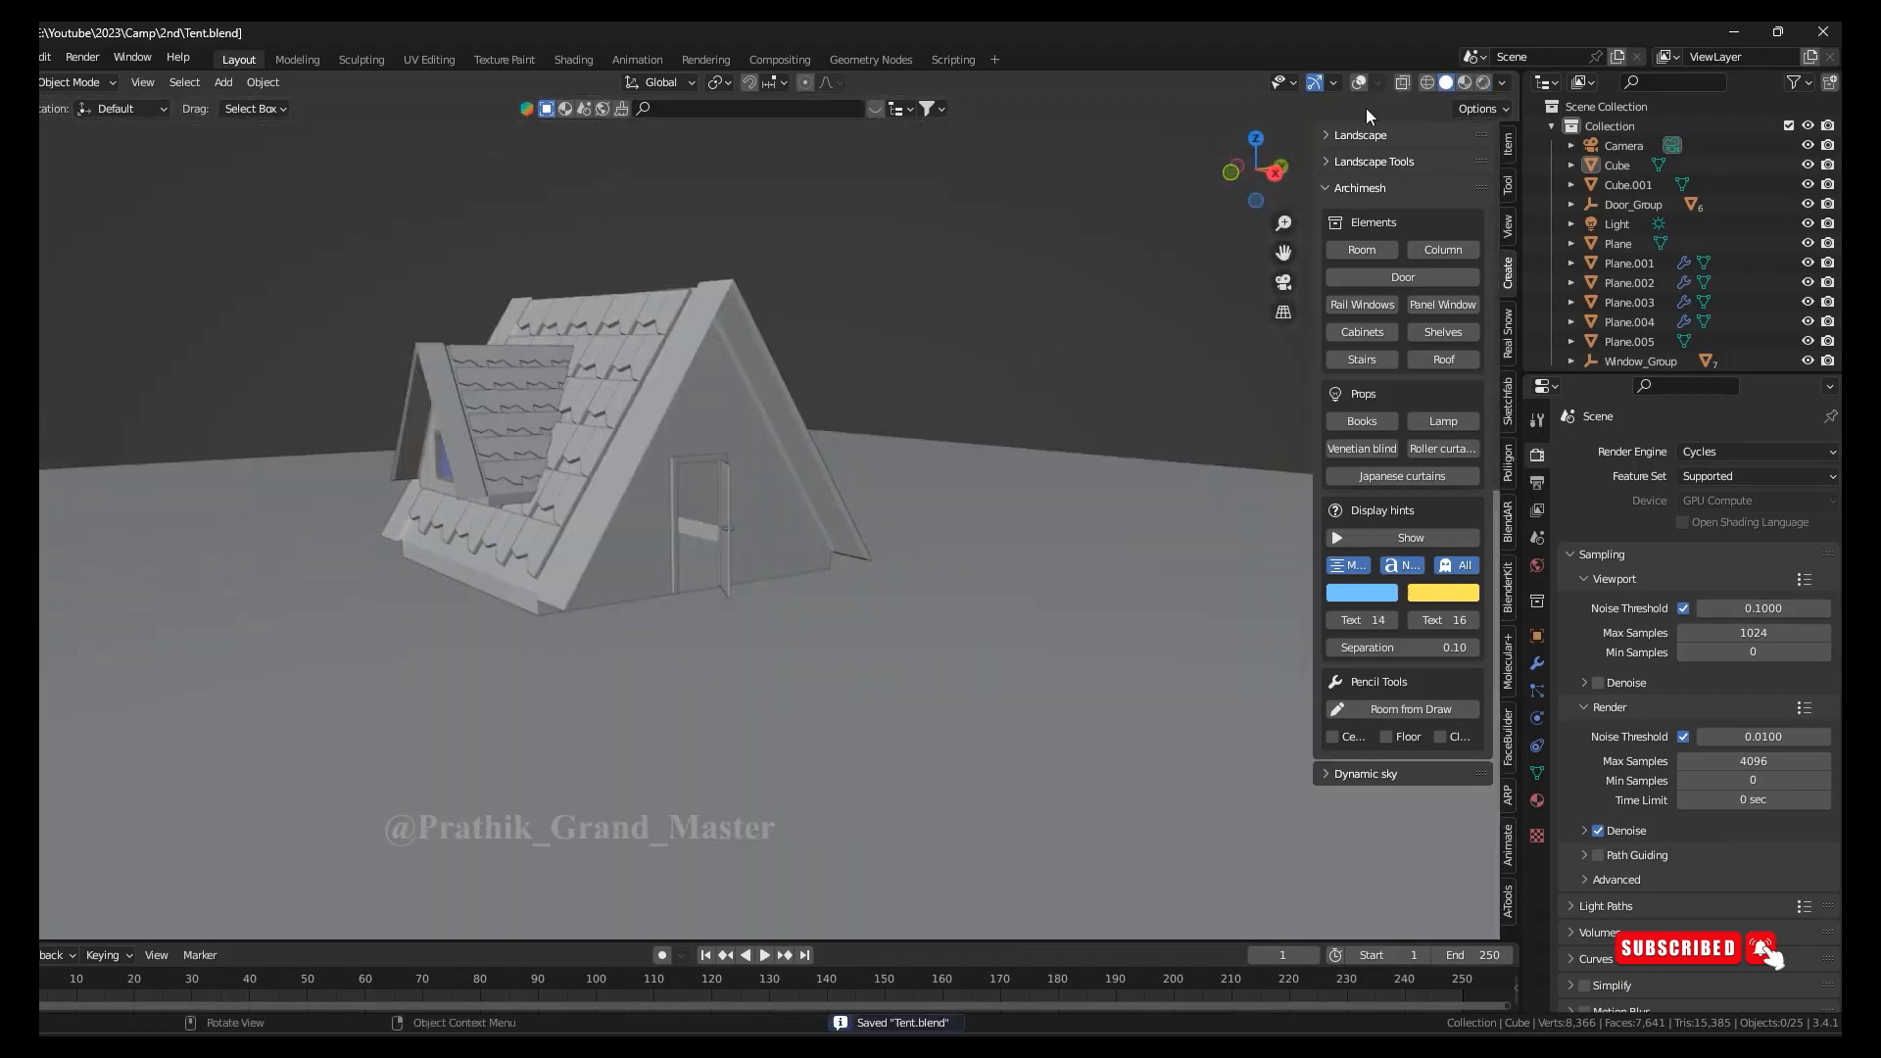
Add a mesh circle, stand it upright beside the gable end and extrude it into a thin ring
key(shift+a)
click(1184, 372)
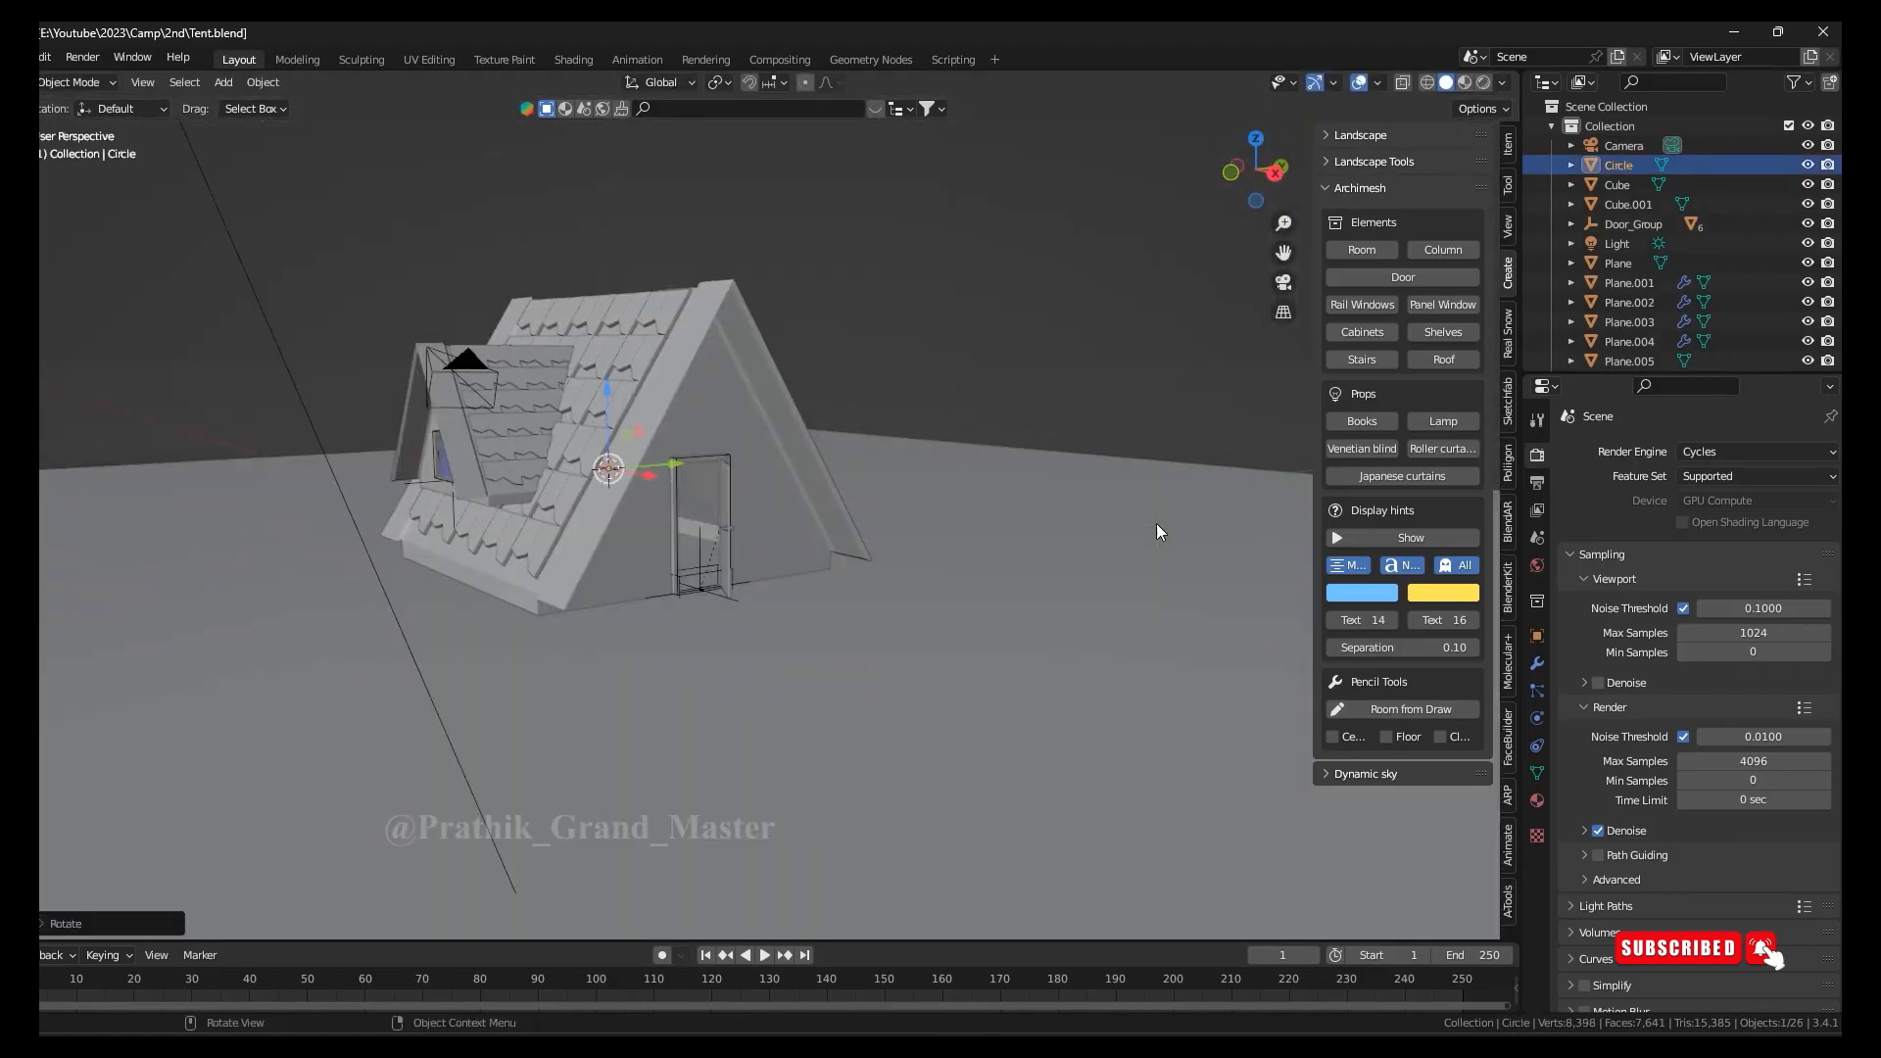
key(KP_7)
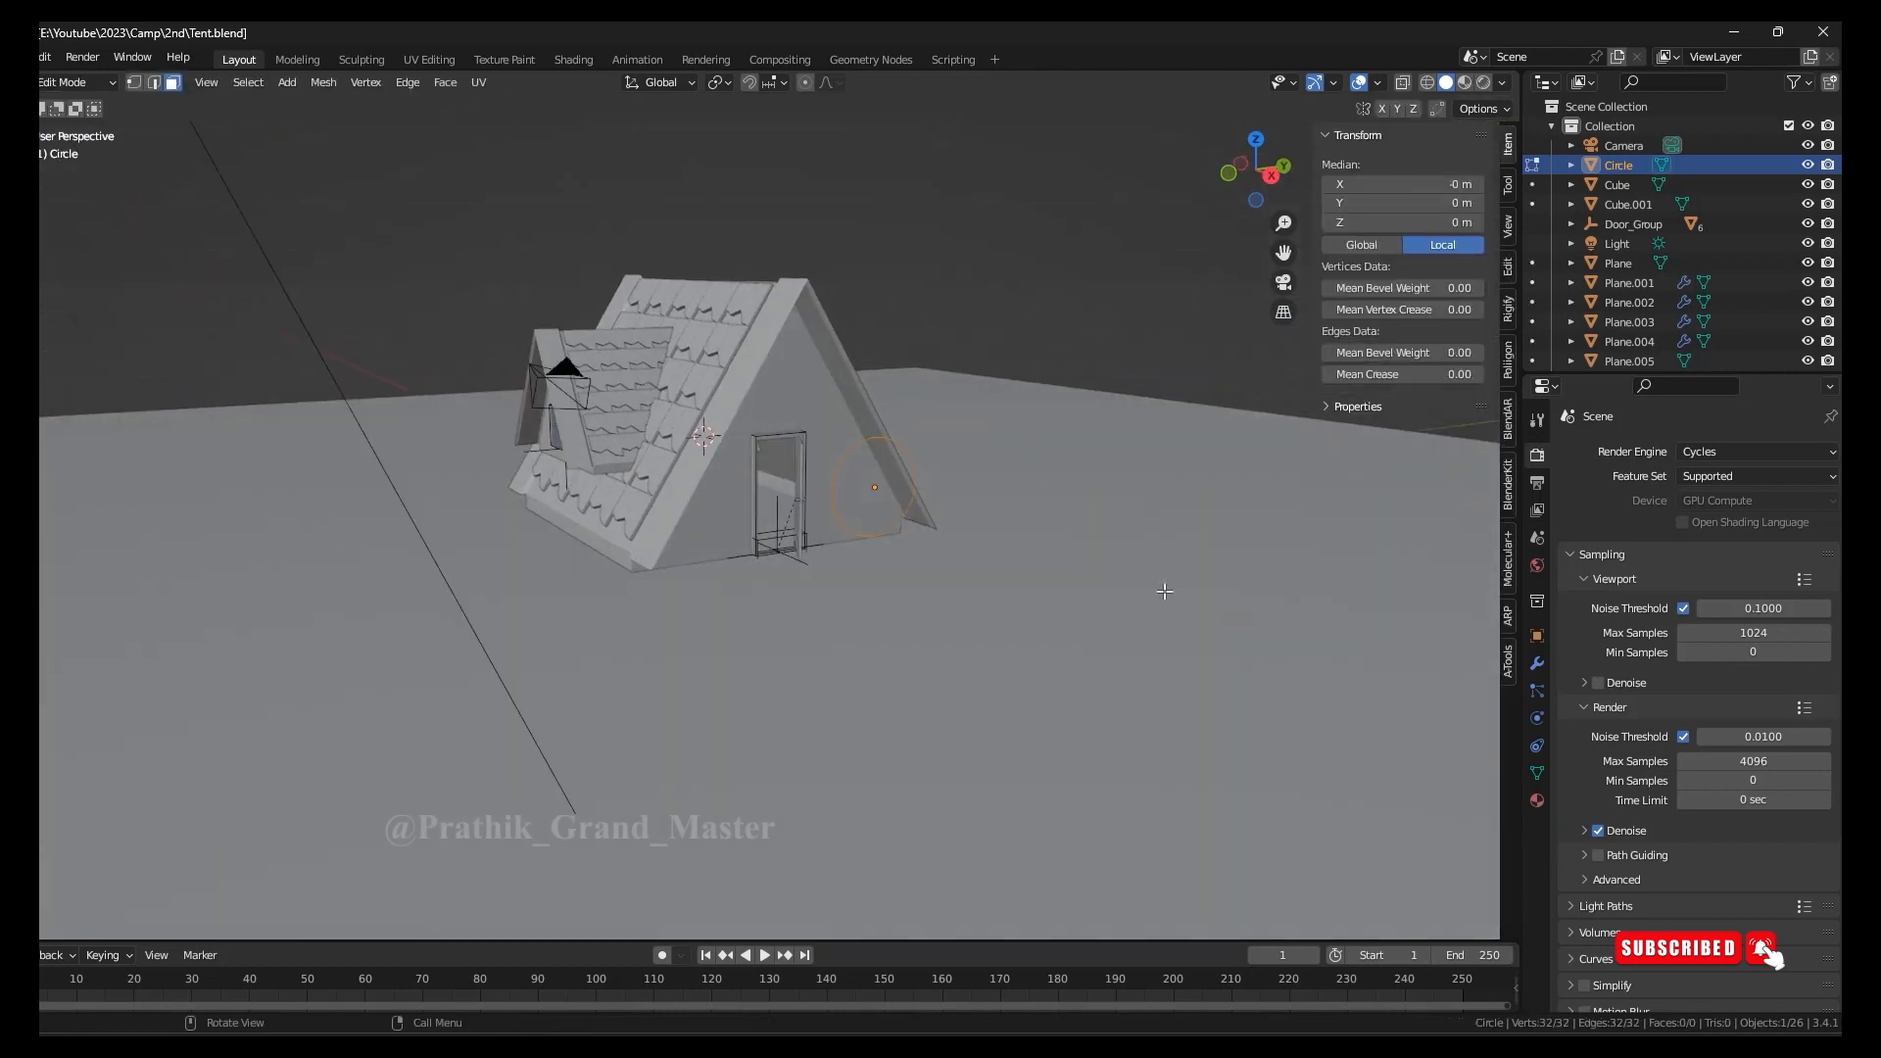
click(999, 511)
key(a)
key(e)
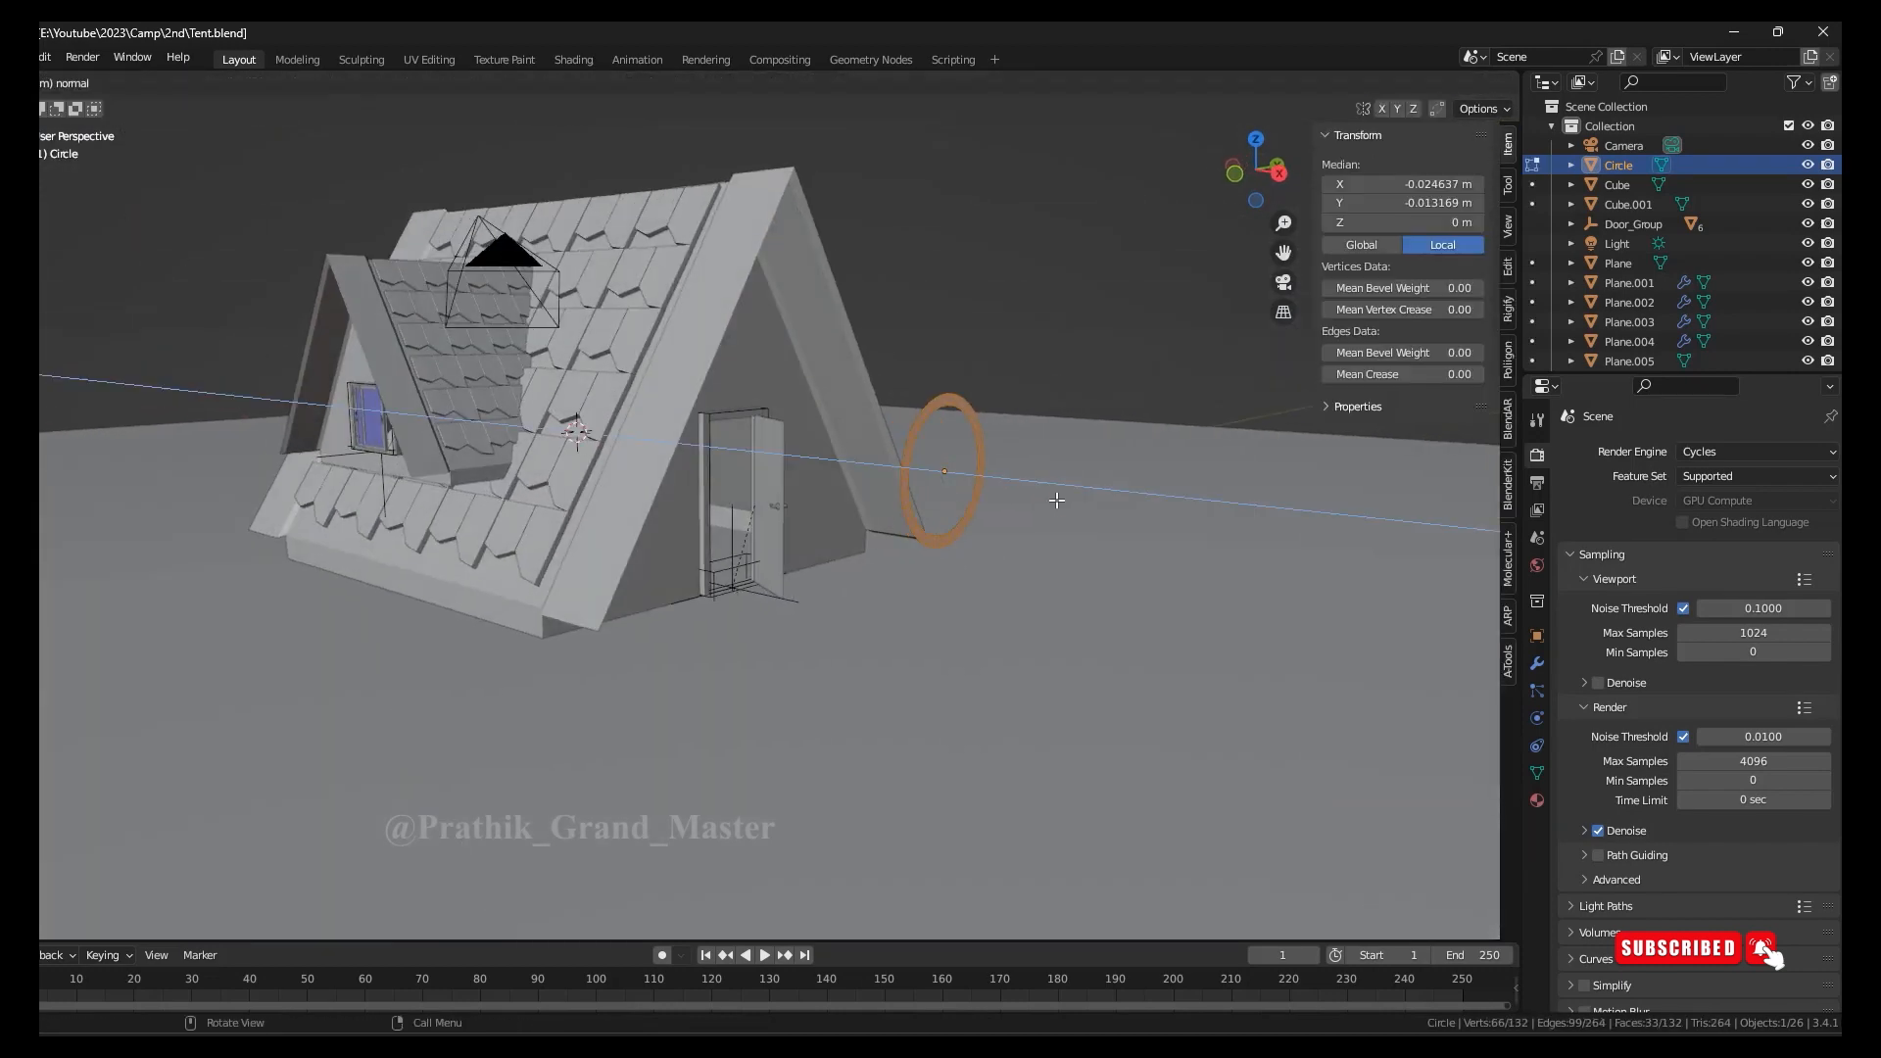
click(1050, 506)
Resize the ring and position it on the gable wall centred above the door
key(Tab)
key(KP_1)
key(KP_3)
key(s)
click(933, 431)
key(s)
middle_drag(842, 421, 915, 425)
click(944, 422)
key(Tab)
scroll(869, 378, up, 2)
key(Tab)
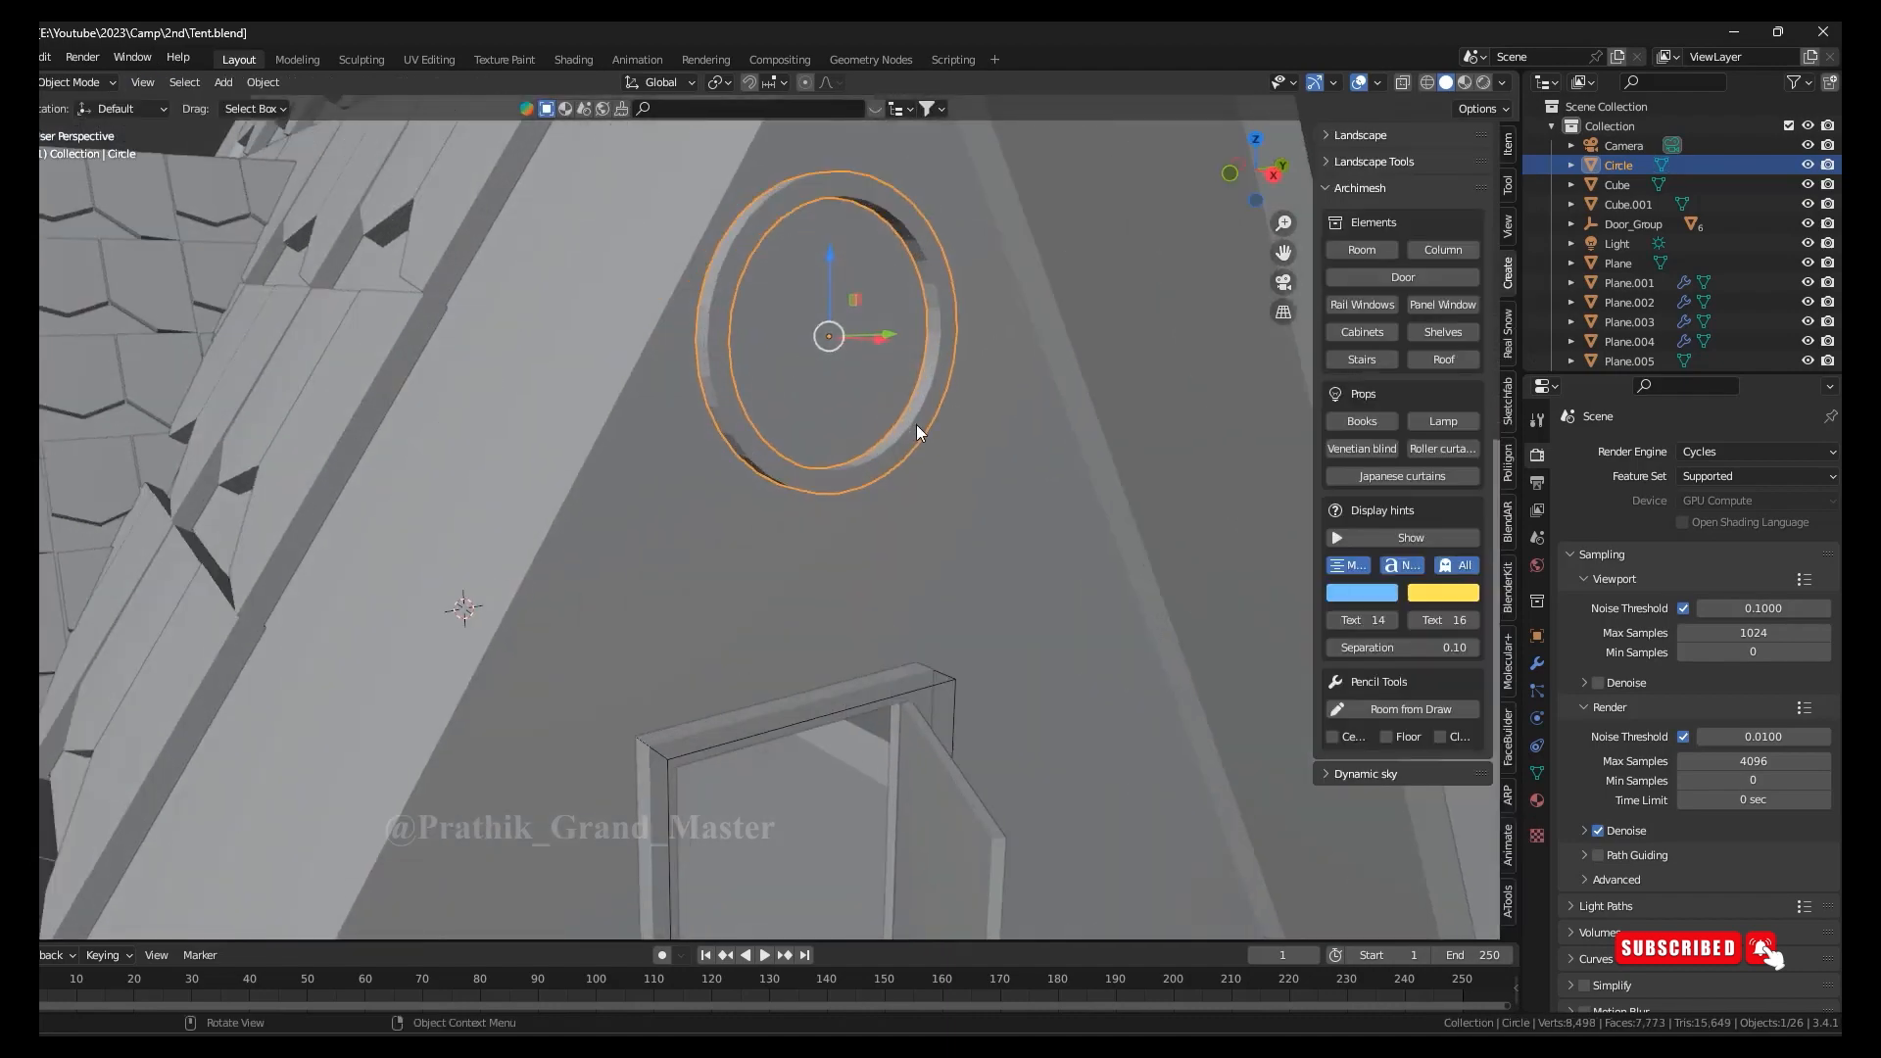
Extrude the ring outward to give it depth and shade it smooth
scroll(928, 435, down, 2)
key(Tab)
key(e)
click(1251, 516)
key(Tab)
scroll(945, 456, up, 4)
scroll(945, 455, down, 4)
right_click(945, 456)
click(950, 461)
Add a supporting edge loop around the outer side of the round frame
key(Tab)
key(ctrl+r)
click(707, 332)
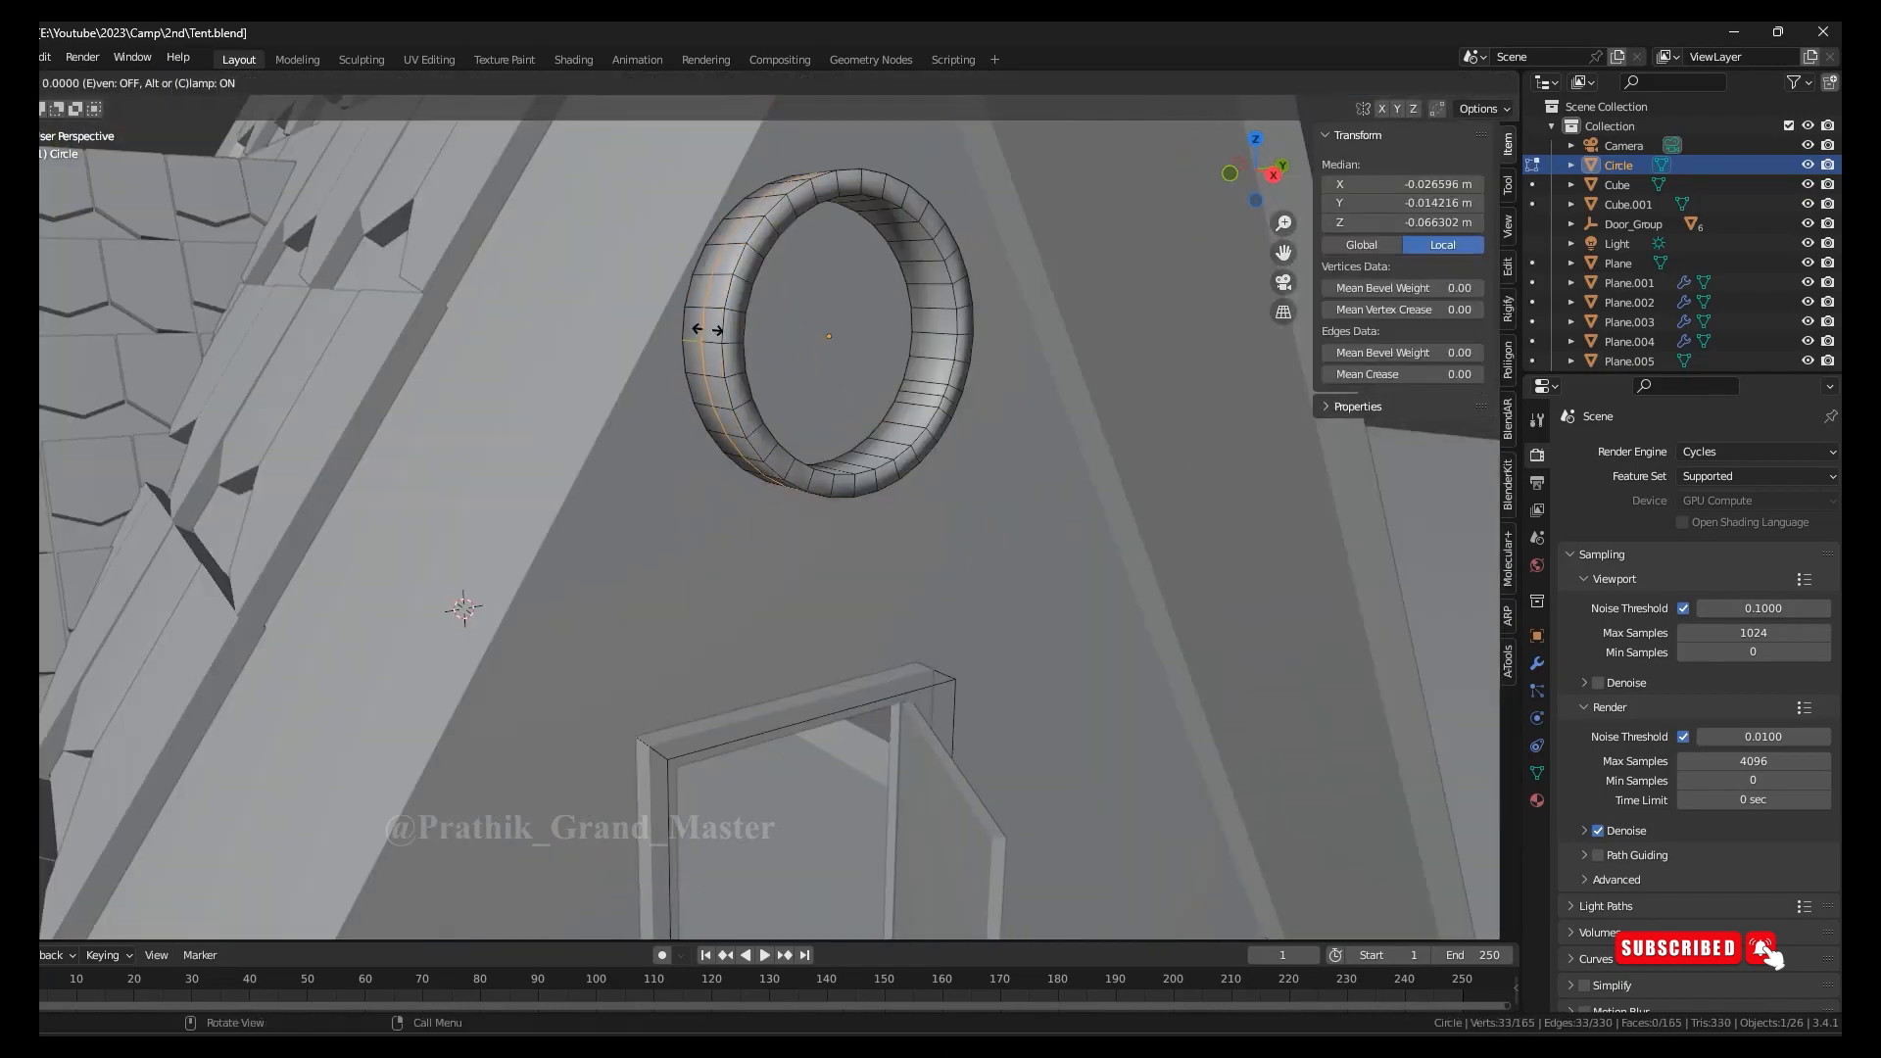
key(Tab)
scroll(970, 319, down, 2)
middle_drag(970, 319, 850, 464)
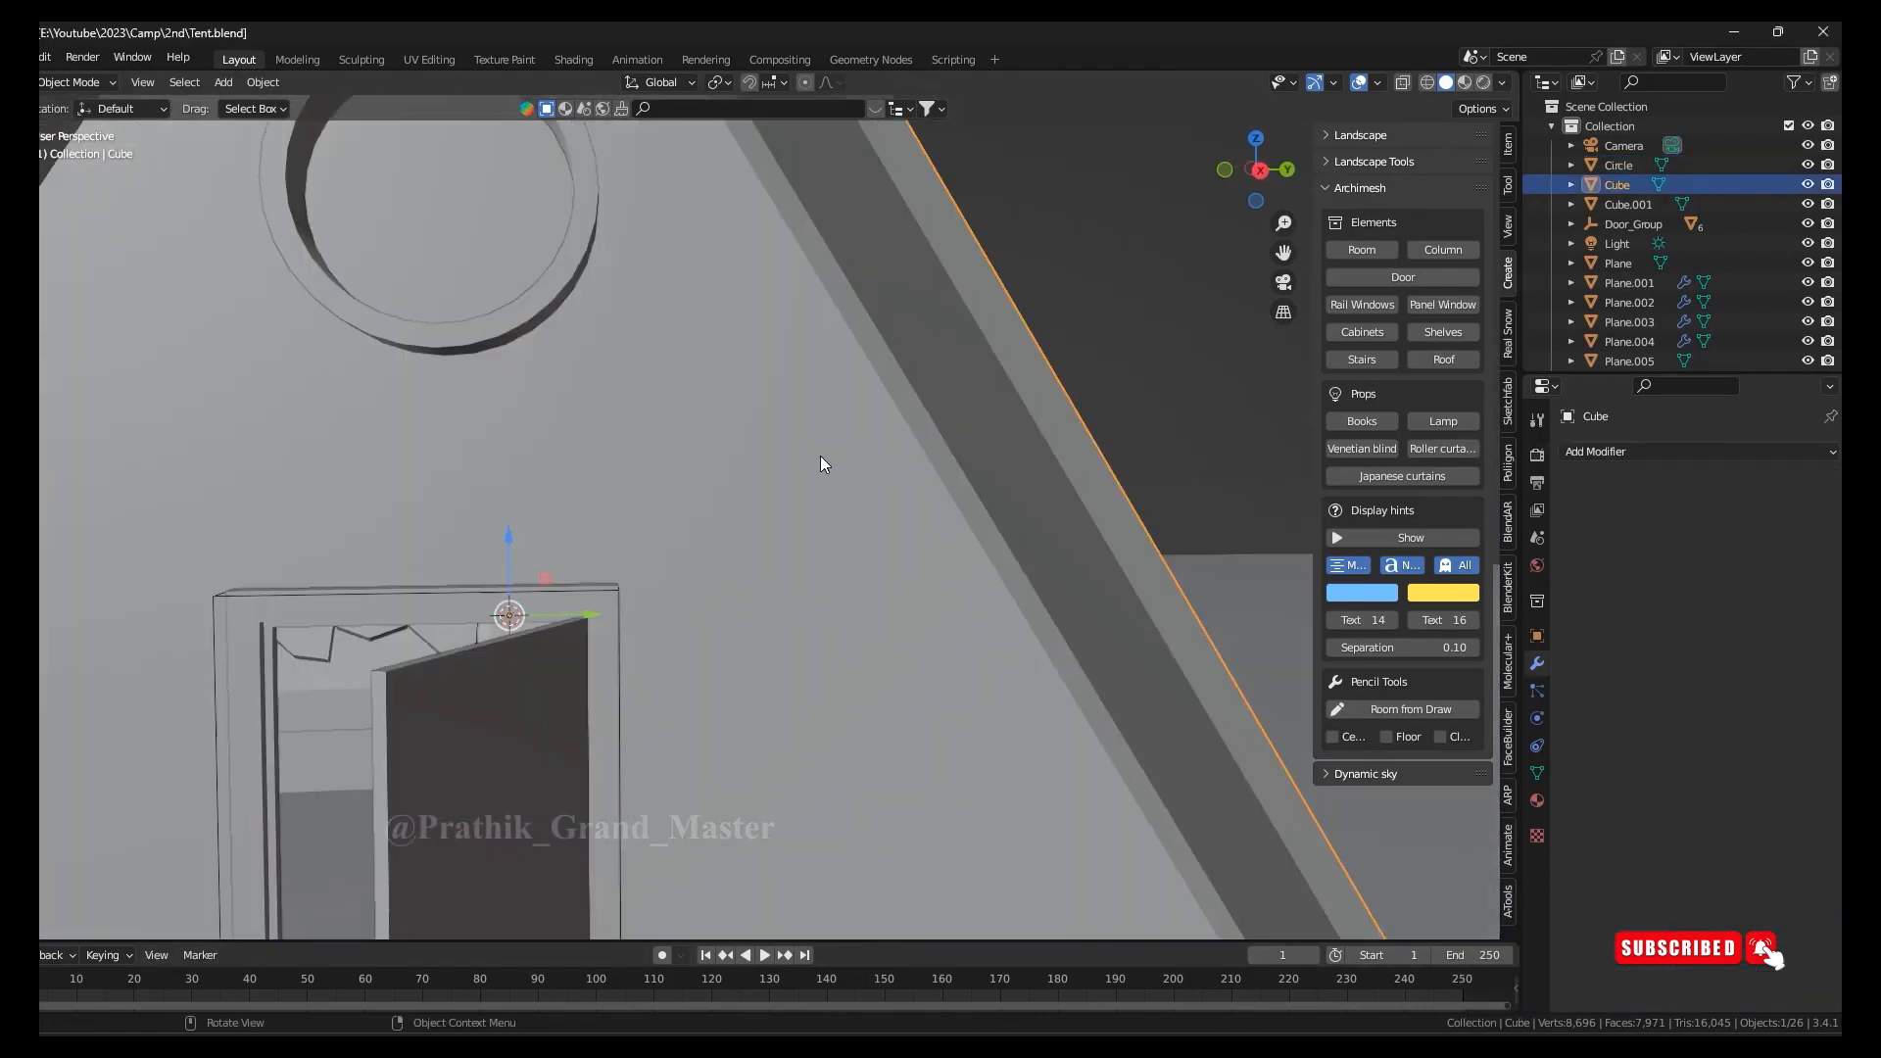
Edit the gable wall mesh around the round frame and add one vertex to it
key(Tab)
scroll(823, 461, down, 4)
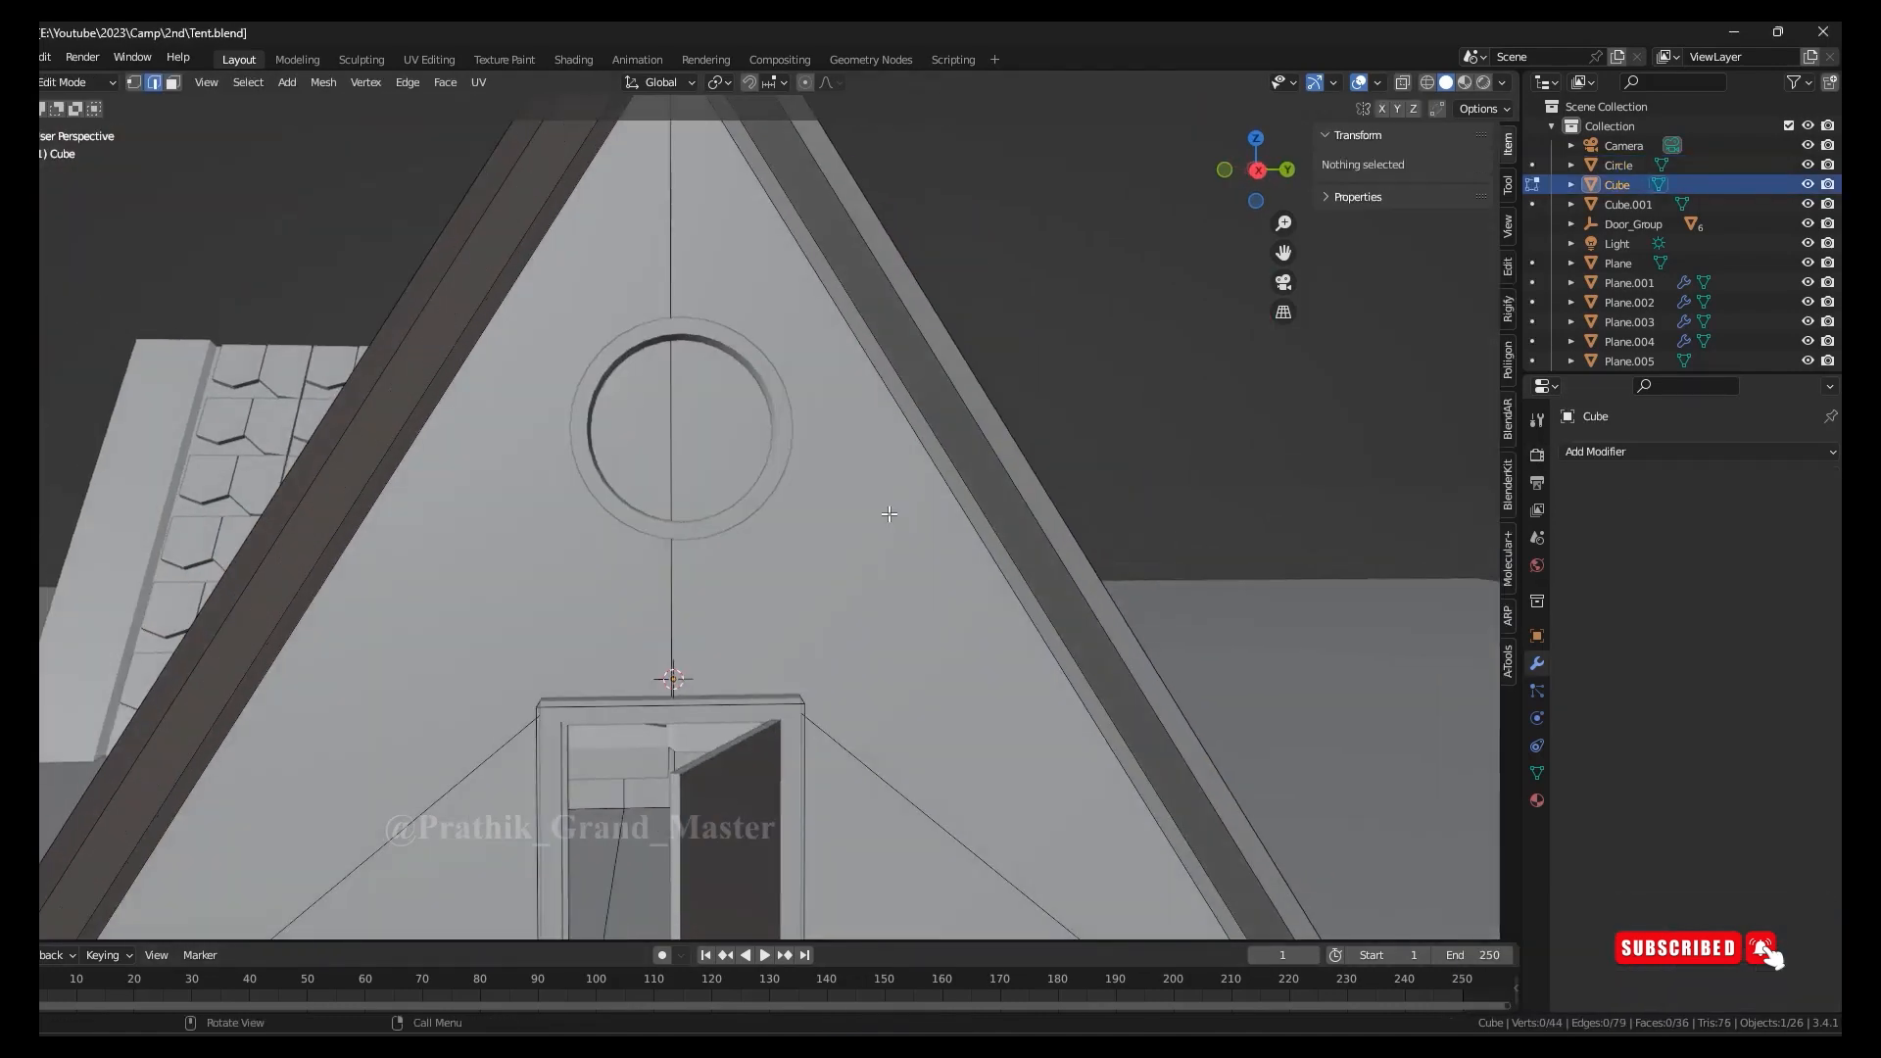
key(KP_3)
scroll(940, 491, up, 2)
scroll(946, 694, down, 9)
scroll(945, 694, up, 5)
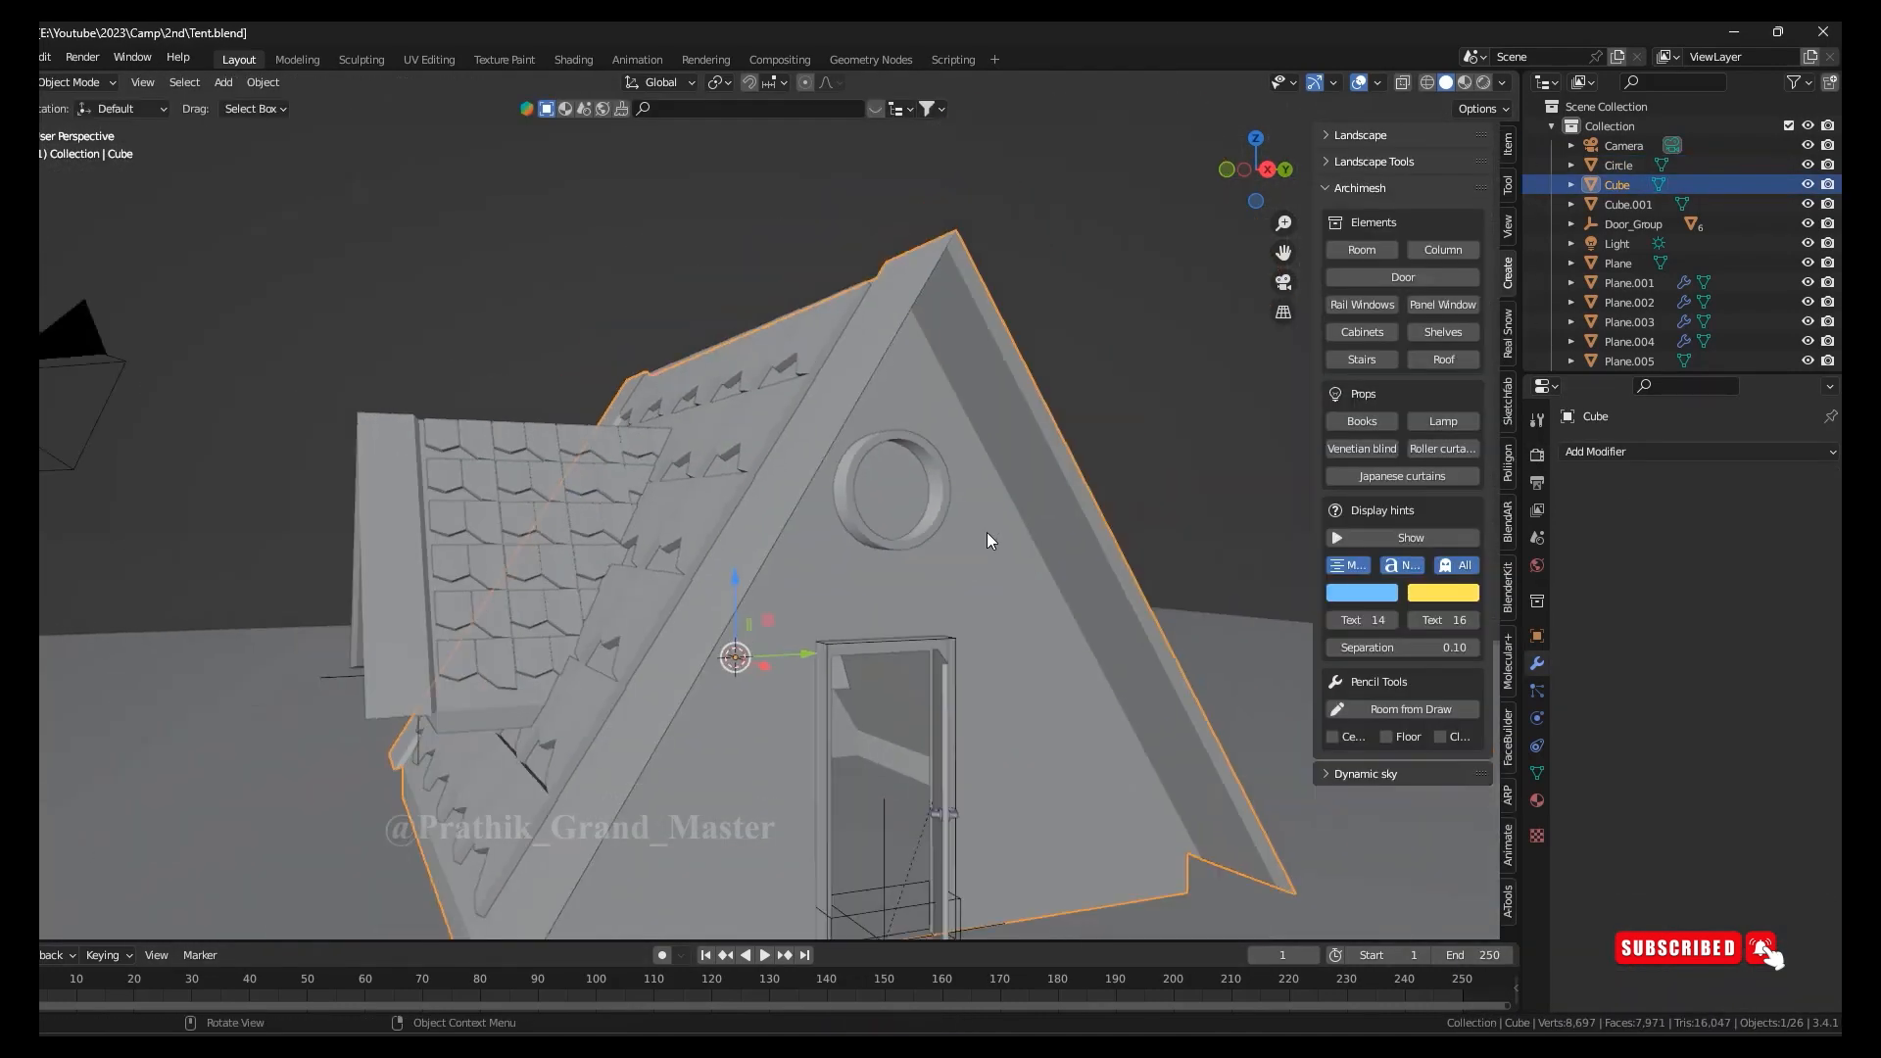
key(Tab)
middle_drag(986, 532, 948, 519)
scroll(1040, 421, up, 2)
key(Tab)
Move the round frame along X on the gable wall and snap the 3D cursor to its centre
click(761, 519)
middle_drag(761, 519, 882, 548)
key(g)
key(x)
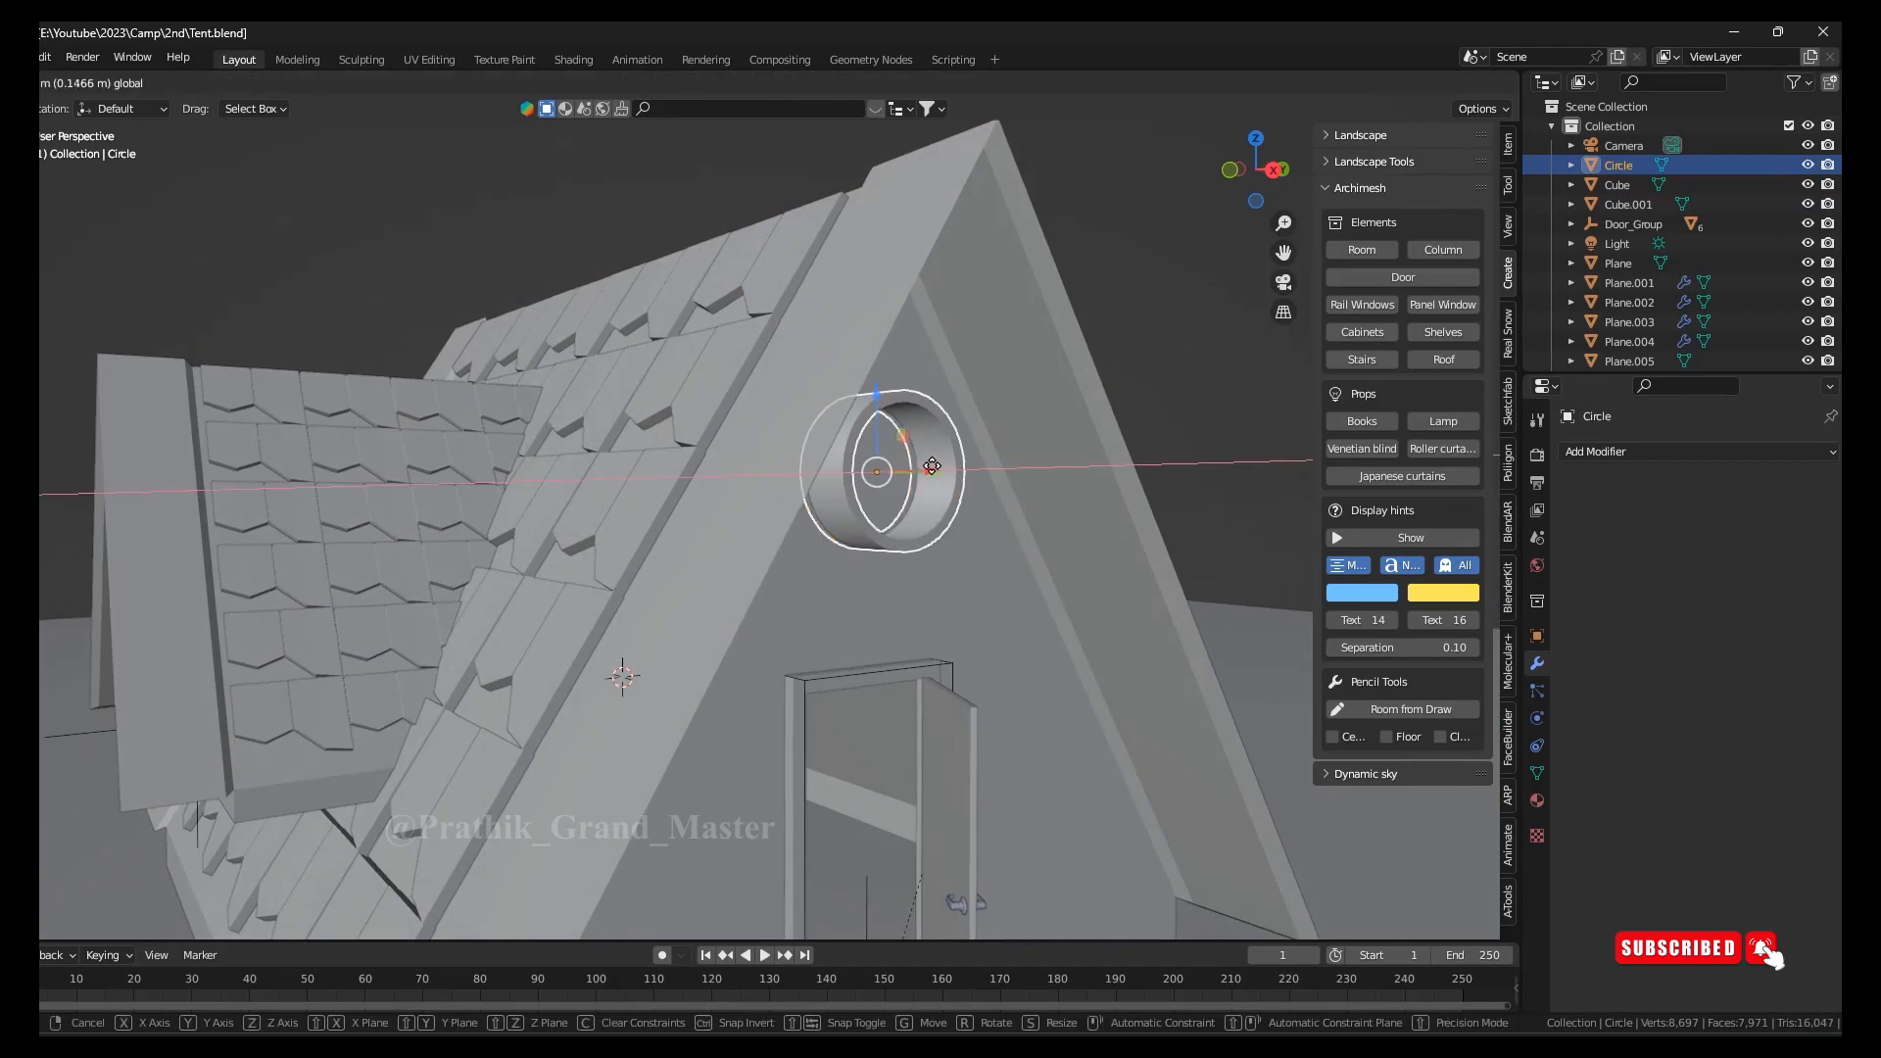
click(621, 672)
key(shift+s)
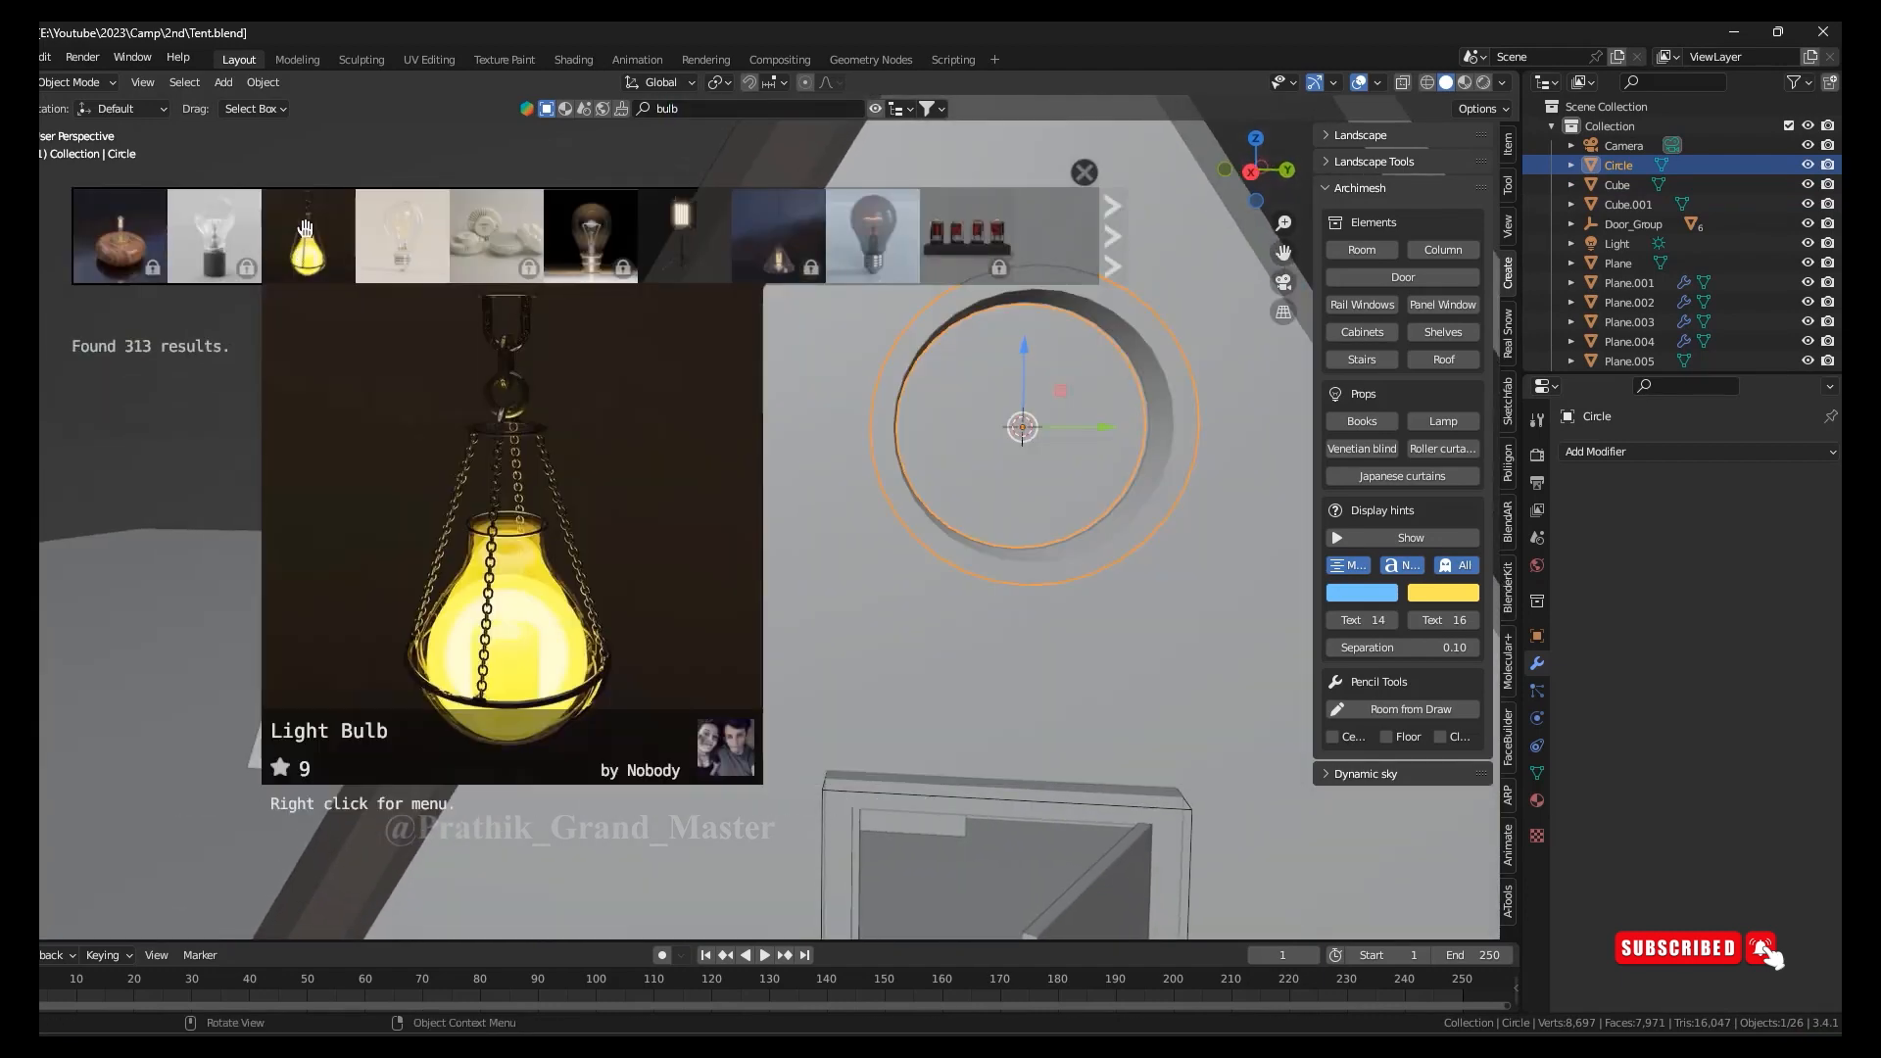
Place the chained Light Bulb asset from the "bulb" search inside the round frame and shift it along Z
drag(306, 239, 1021, 411)
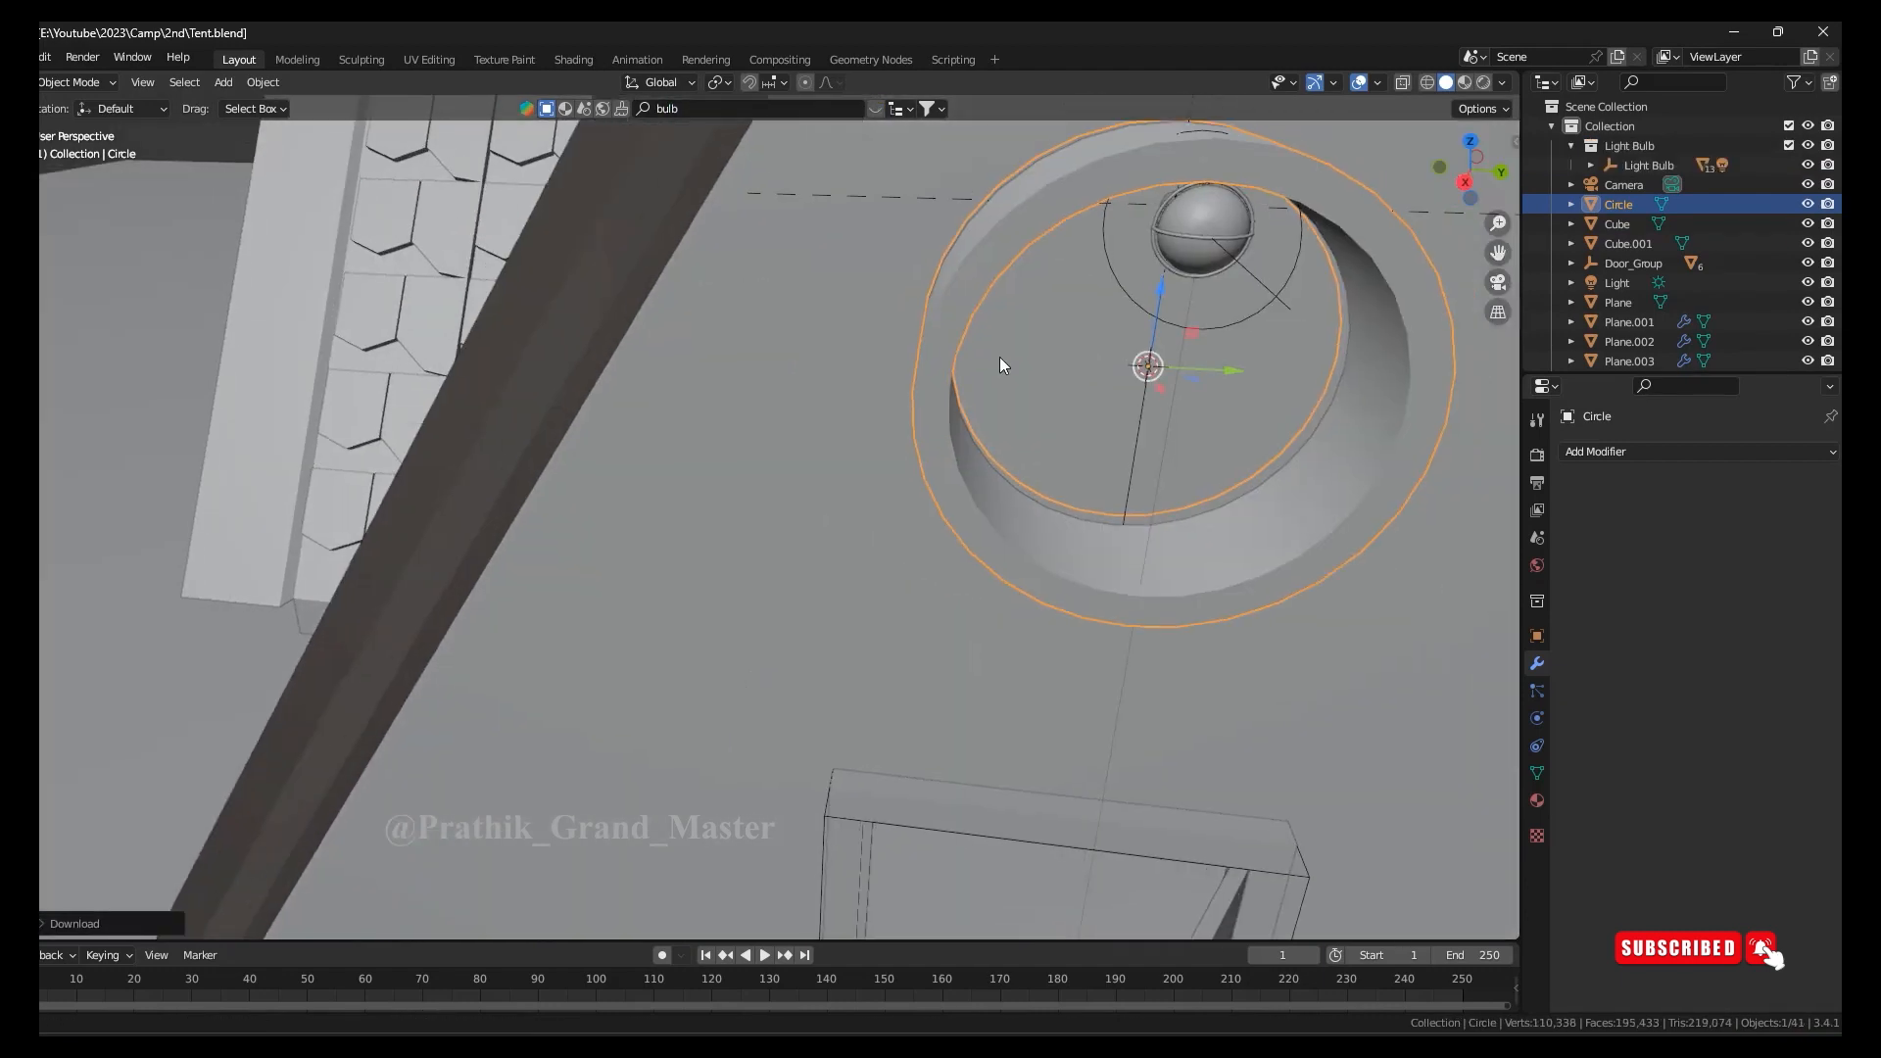
middle_drag(999, 357, 886, 377)
click(880, 366)
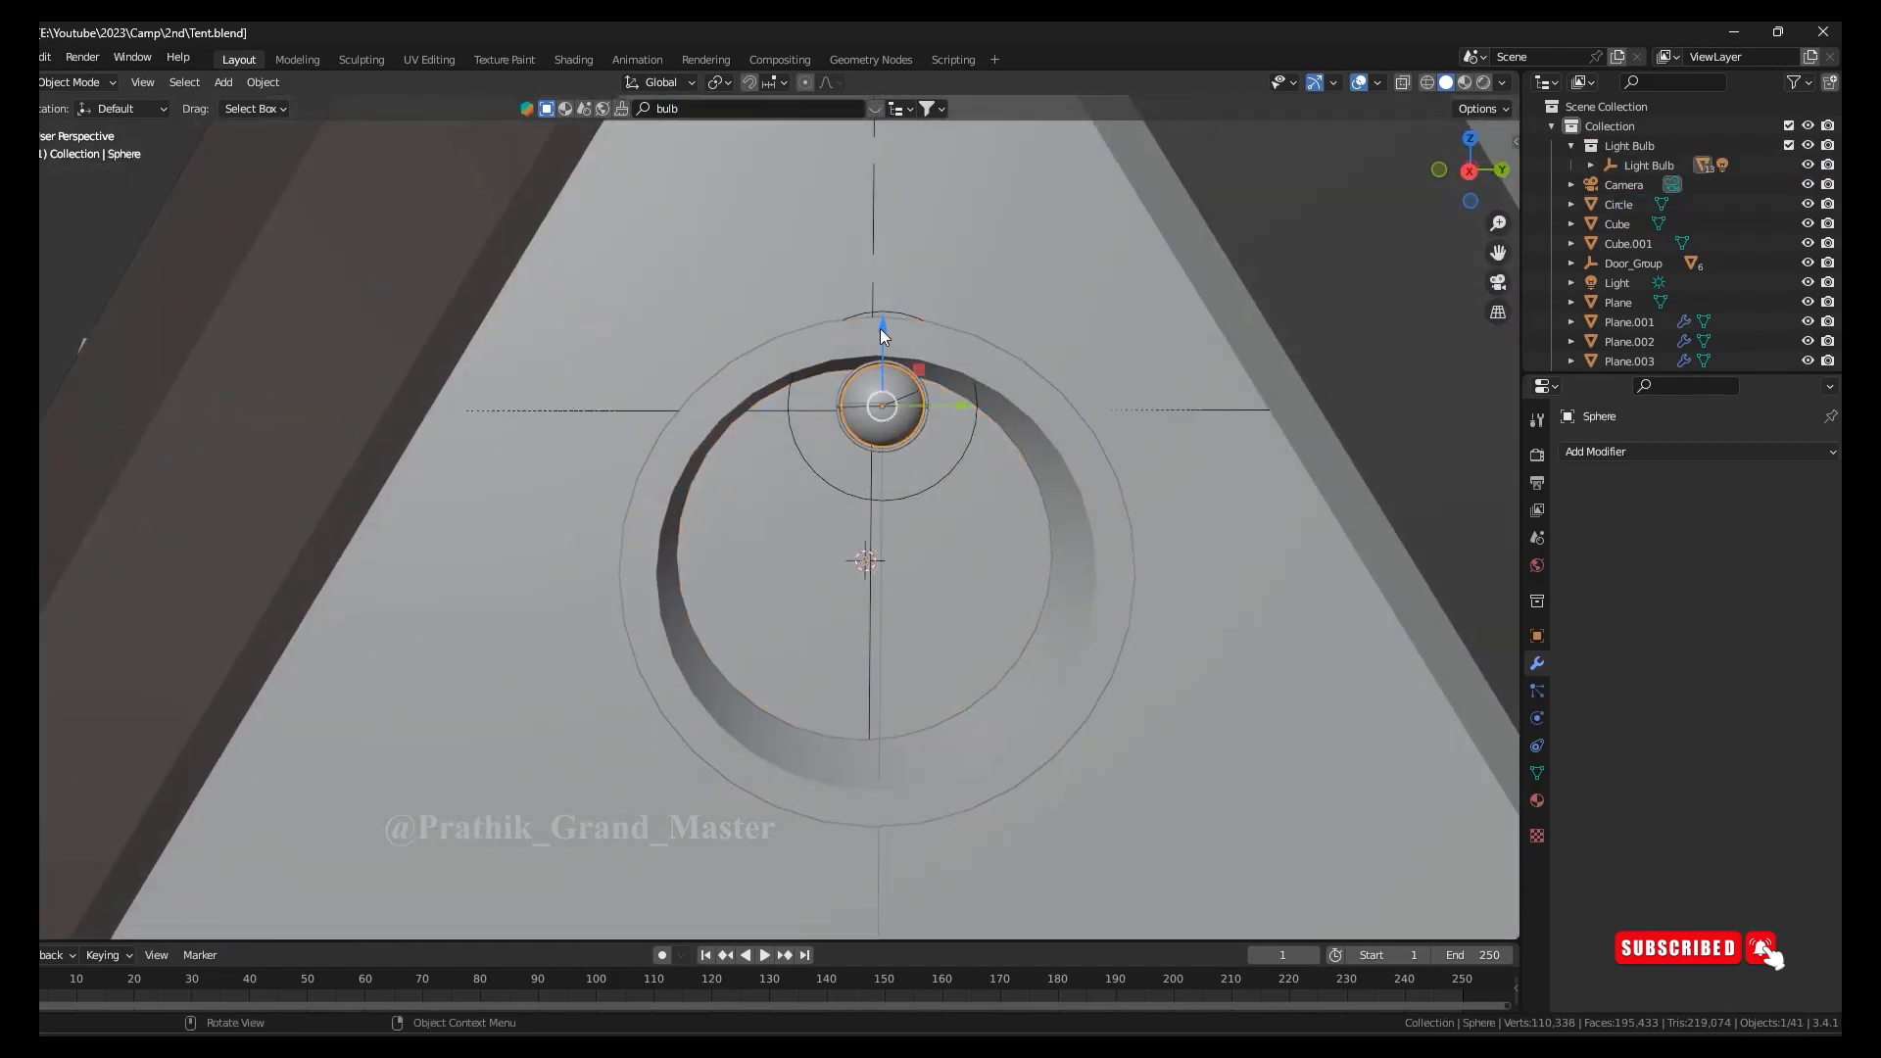
click(881, 363)
key(g)
key(z)
click(913, 477)
Rotate the Light Bulb so that it hangs straight down in front of the gable wall
middle_drag(843, 480, 706, 563)
scroll(705, 563, down, 4)
text(rx9)
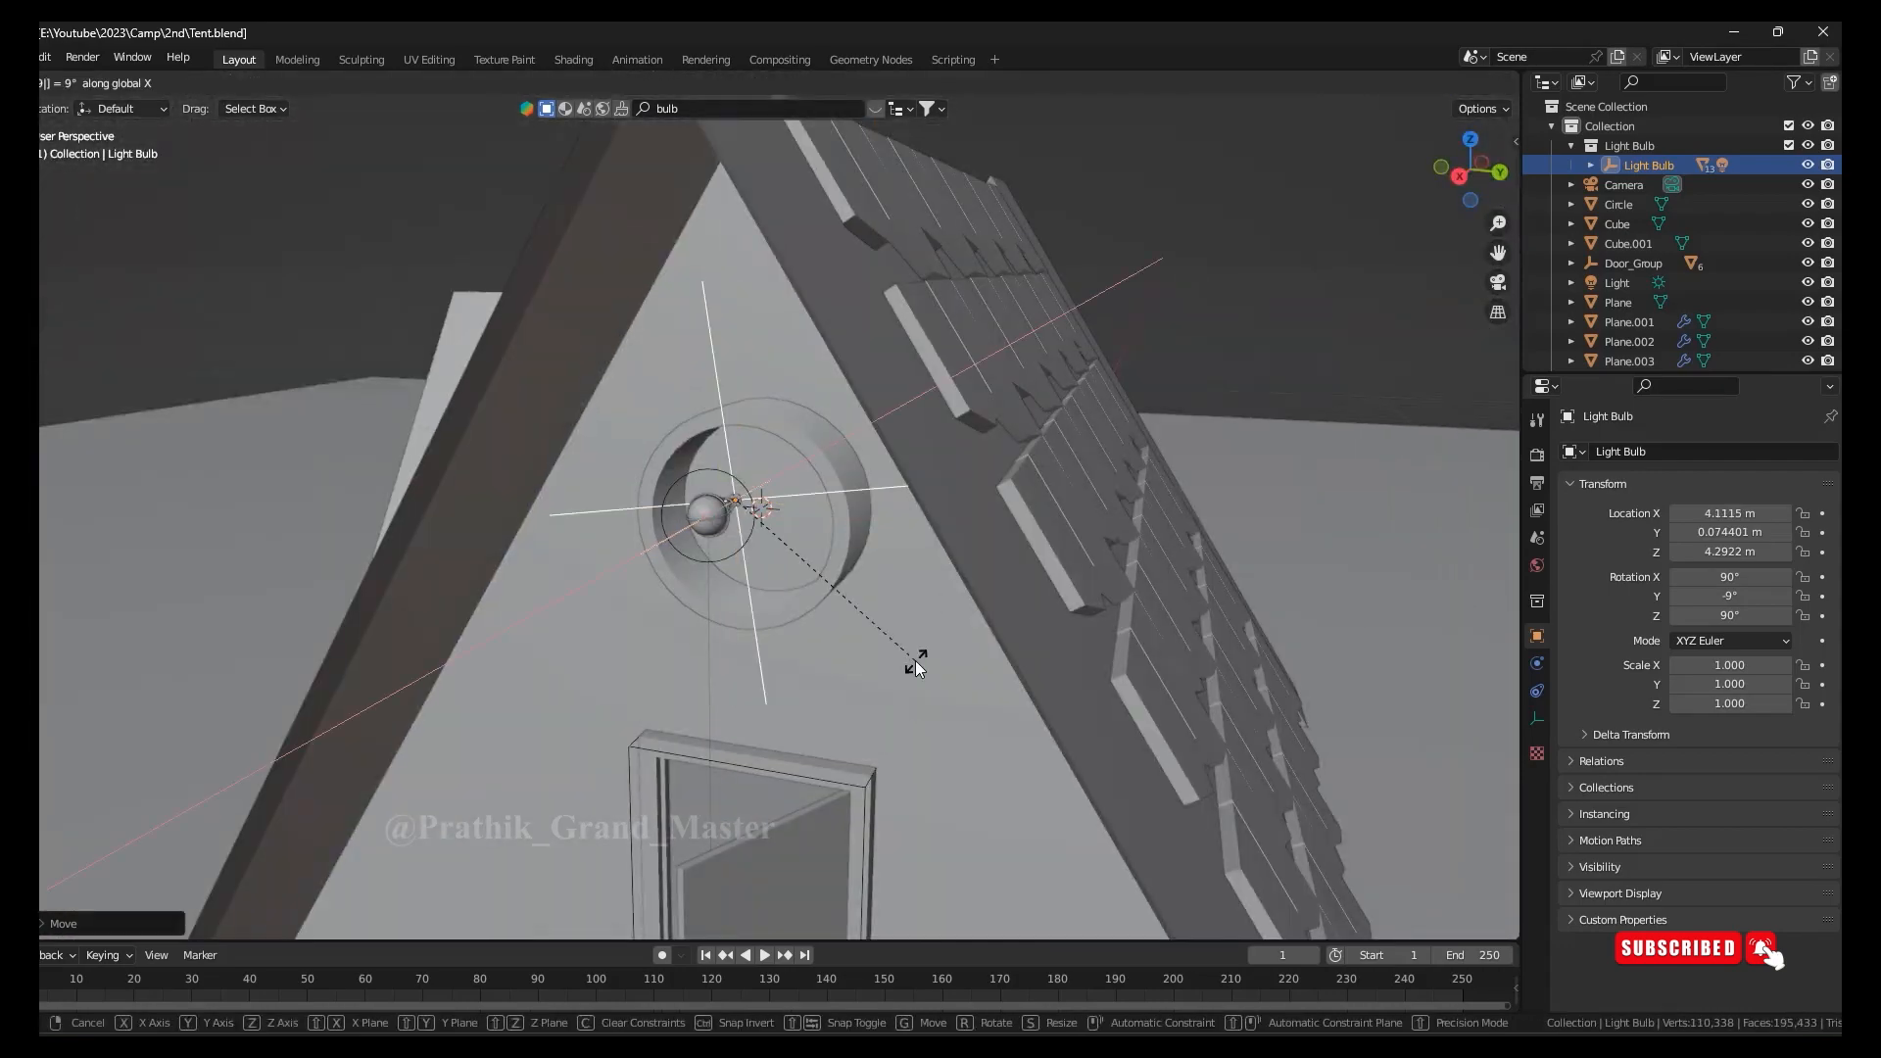
middle_drag(842, 548, 706, 539)
drag(774, 441, 685, 431)
middle_drag(686, 529, 980, 519)
drag(784, 501, 803, 501)
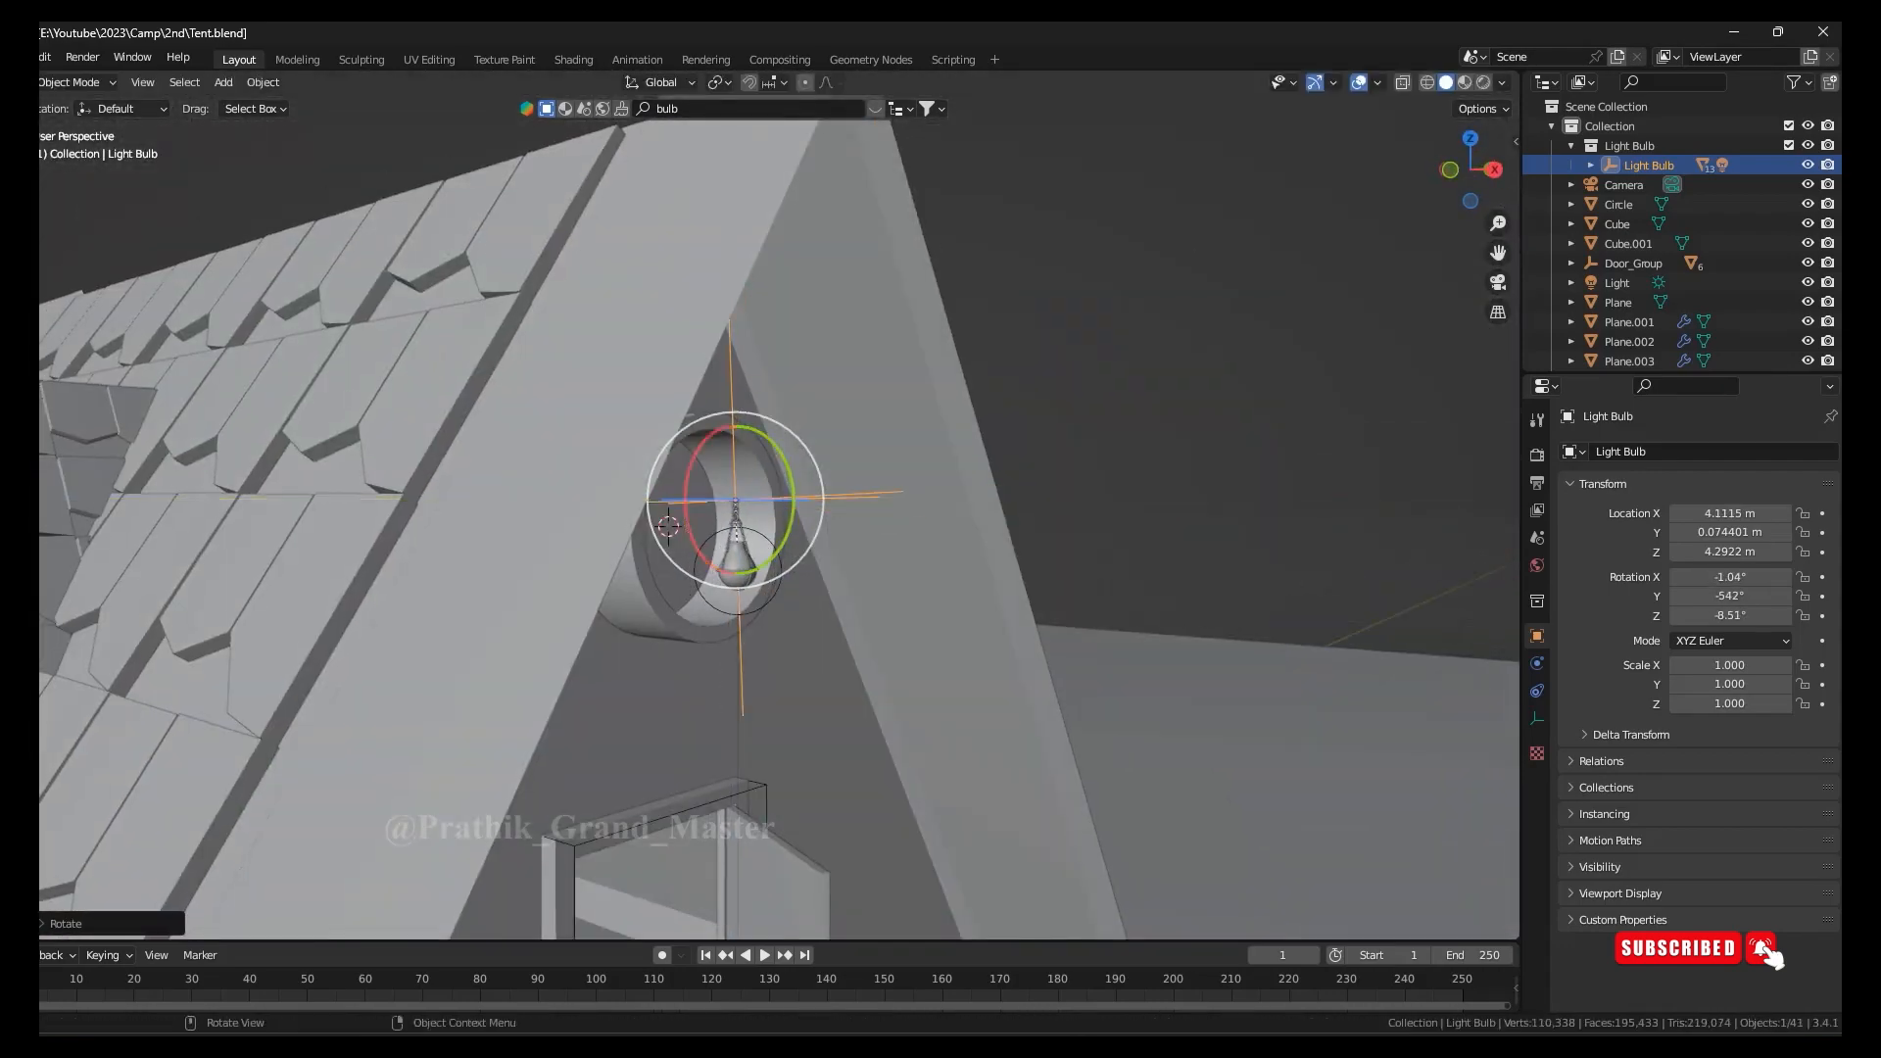
Scale the Light Bulb to about 1.25, move it up into the round frame and save the file
key(s)
key(KP_3)
key(g)
middle_drag(1156, 363, 1354, 355)
click(1354, 354)
key(ctrl+s)
Preview the lit bulb up close in rendered view without overlays, select its glass sphere and save the file
key(z)
key(shift+alt+z)
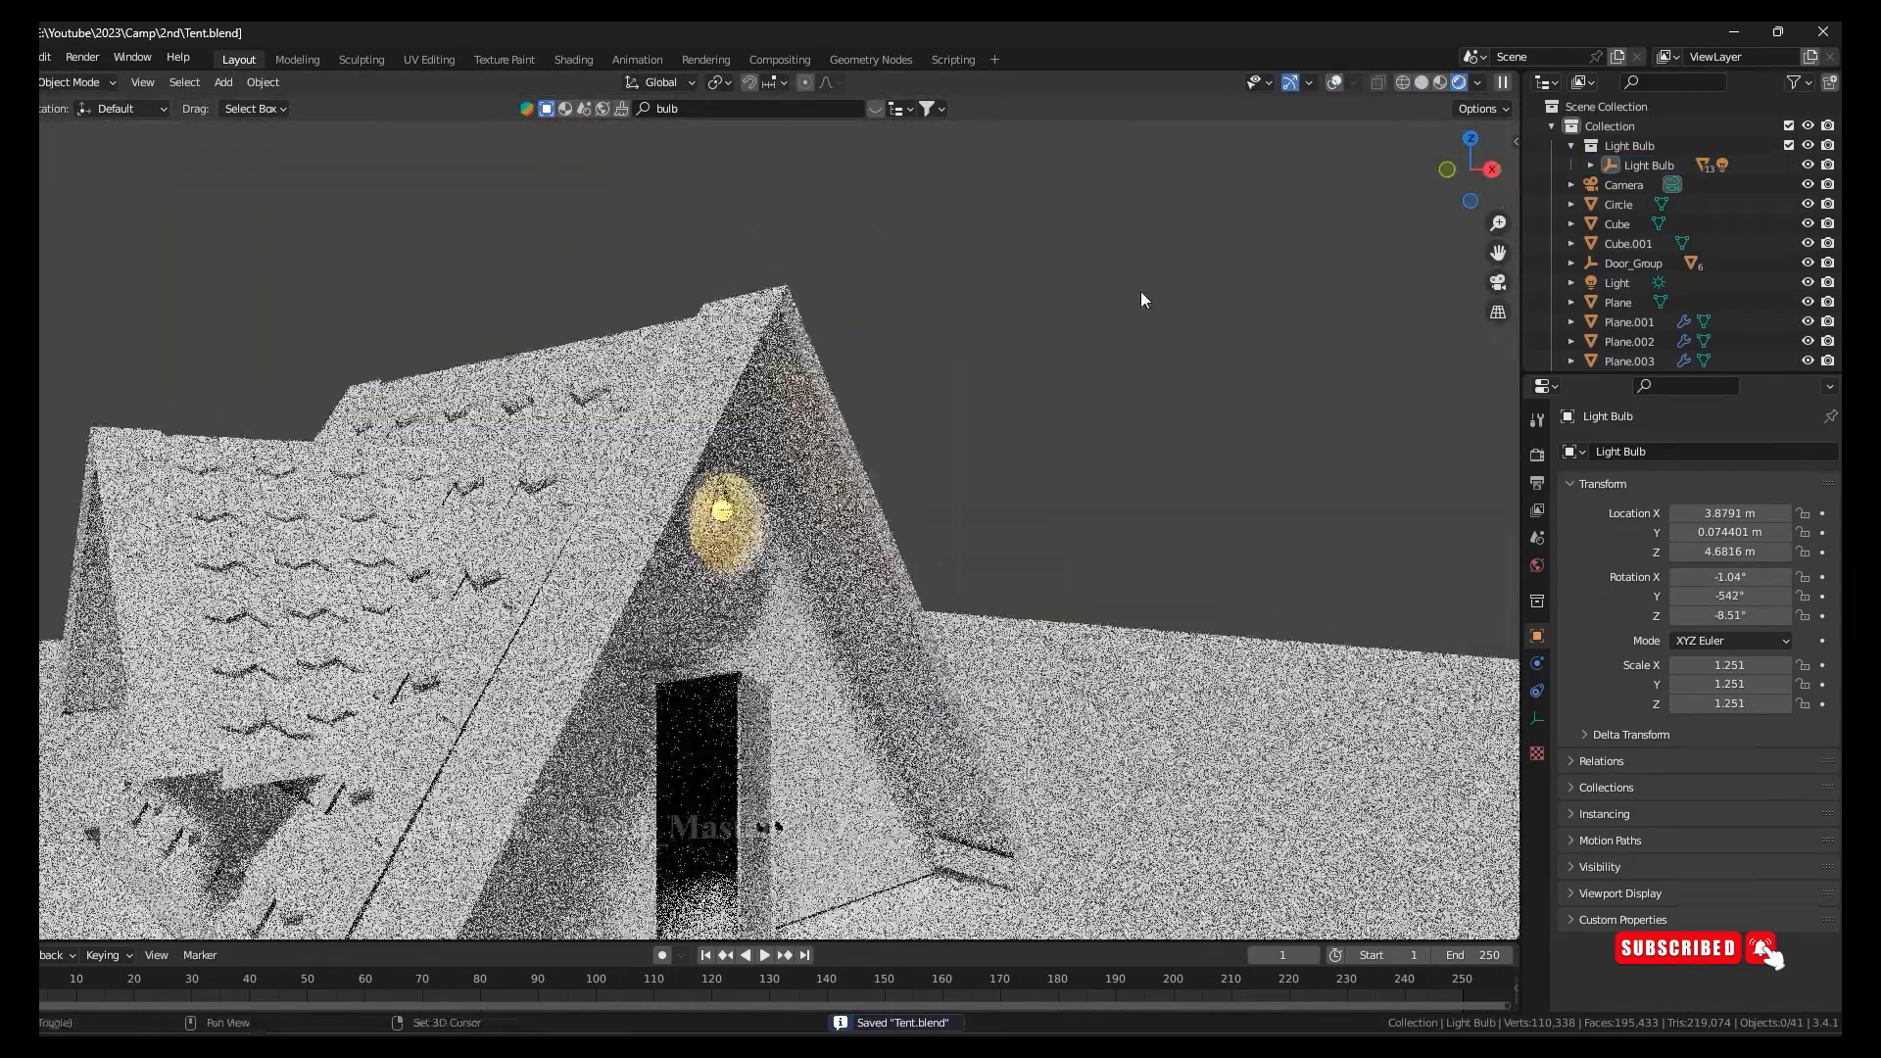
scroll(1140, 290, up, 5)
click(650, 384)
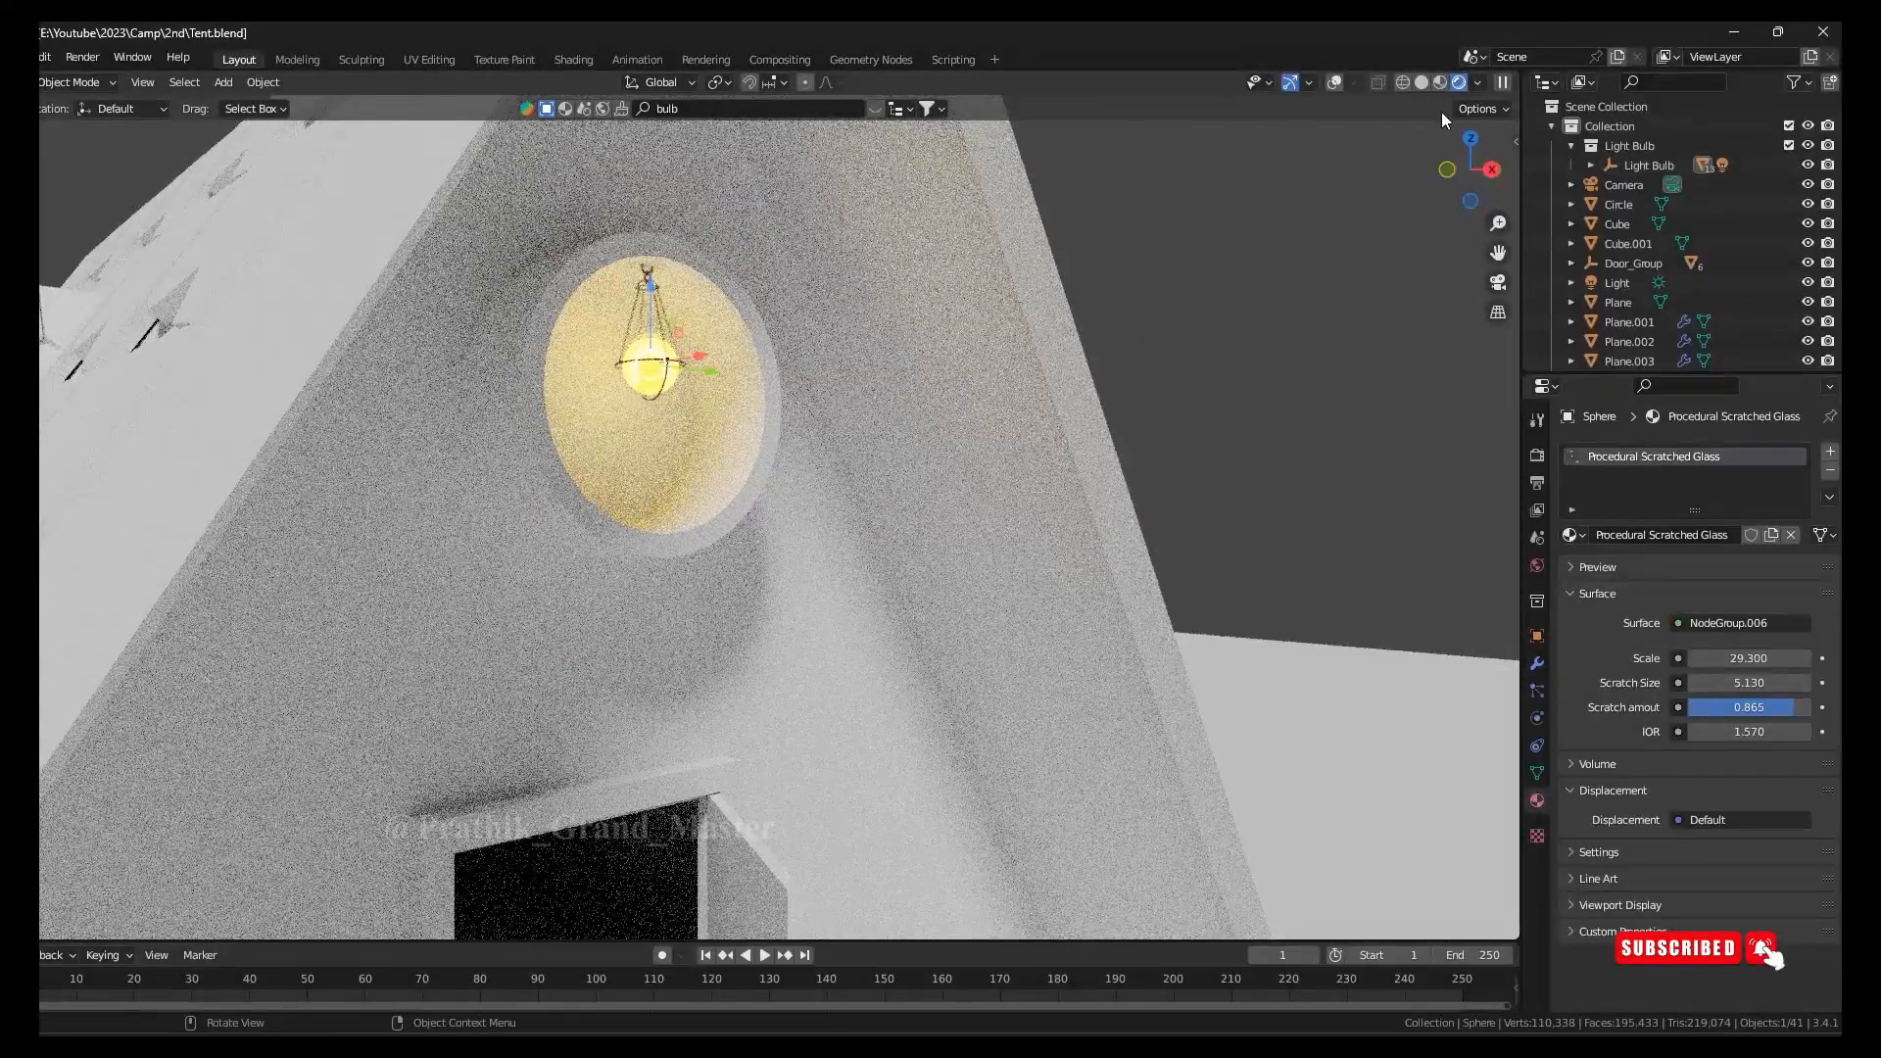
key(ctrl+s)
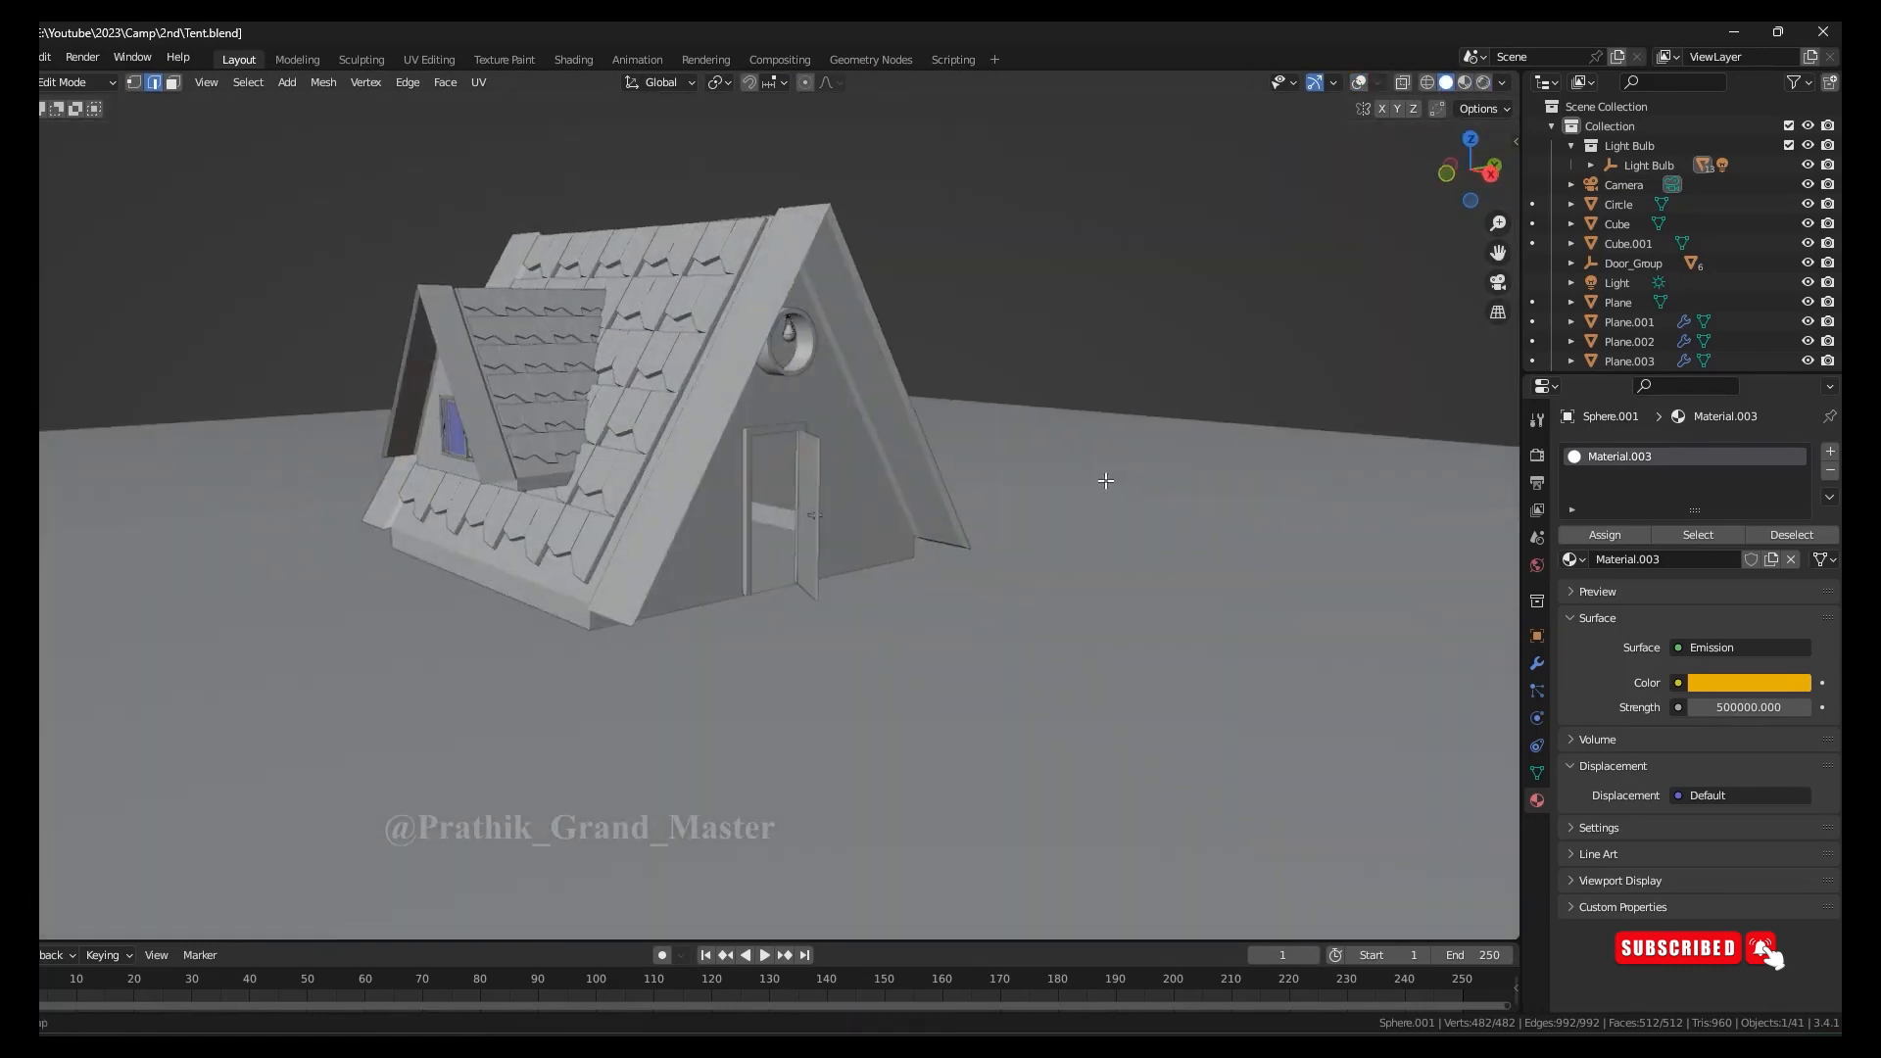
Shape a circle in front of the cabin into a short cylinder with a narrowed base and a Subdivision modifier, undoing the inner extrusion
middle_drag(1105, 480, 1073, 473)
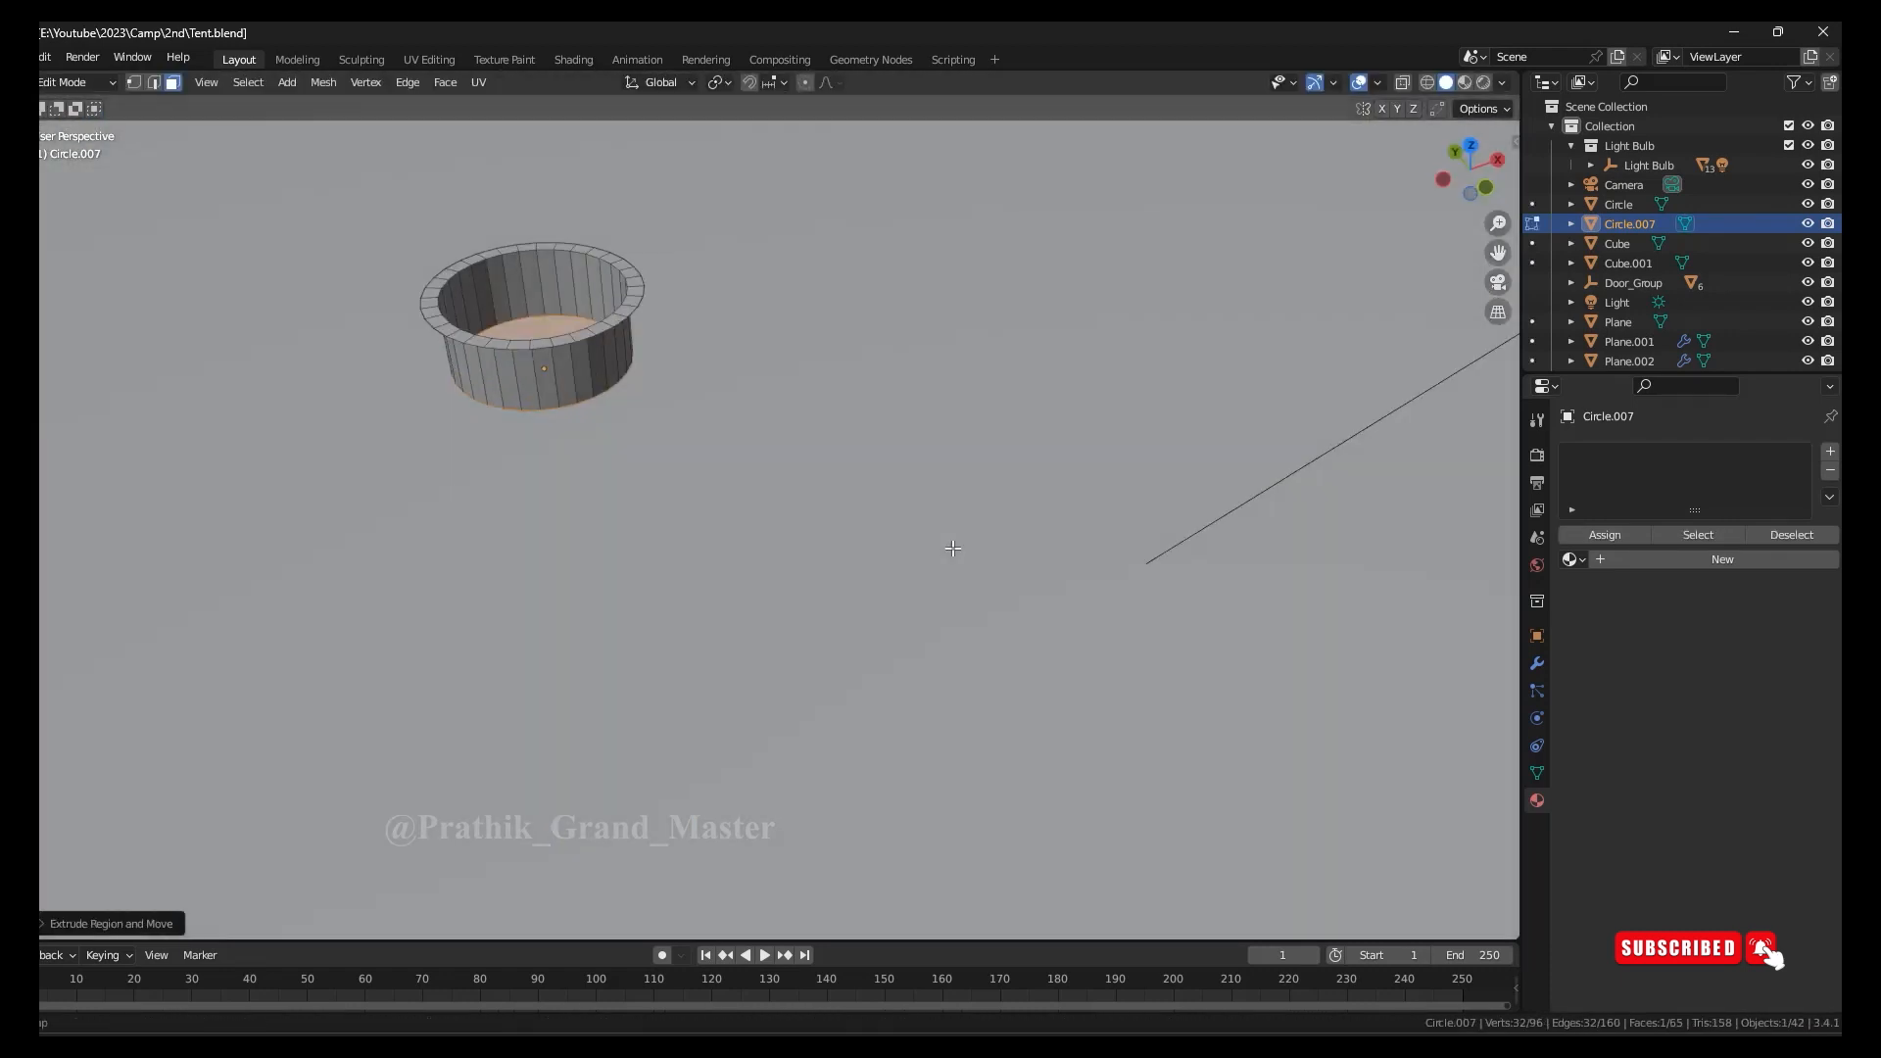
key(ctrl+z)
middle_drag(952, 547, 891, 359)
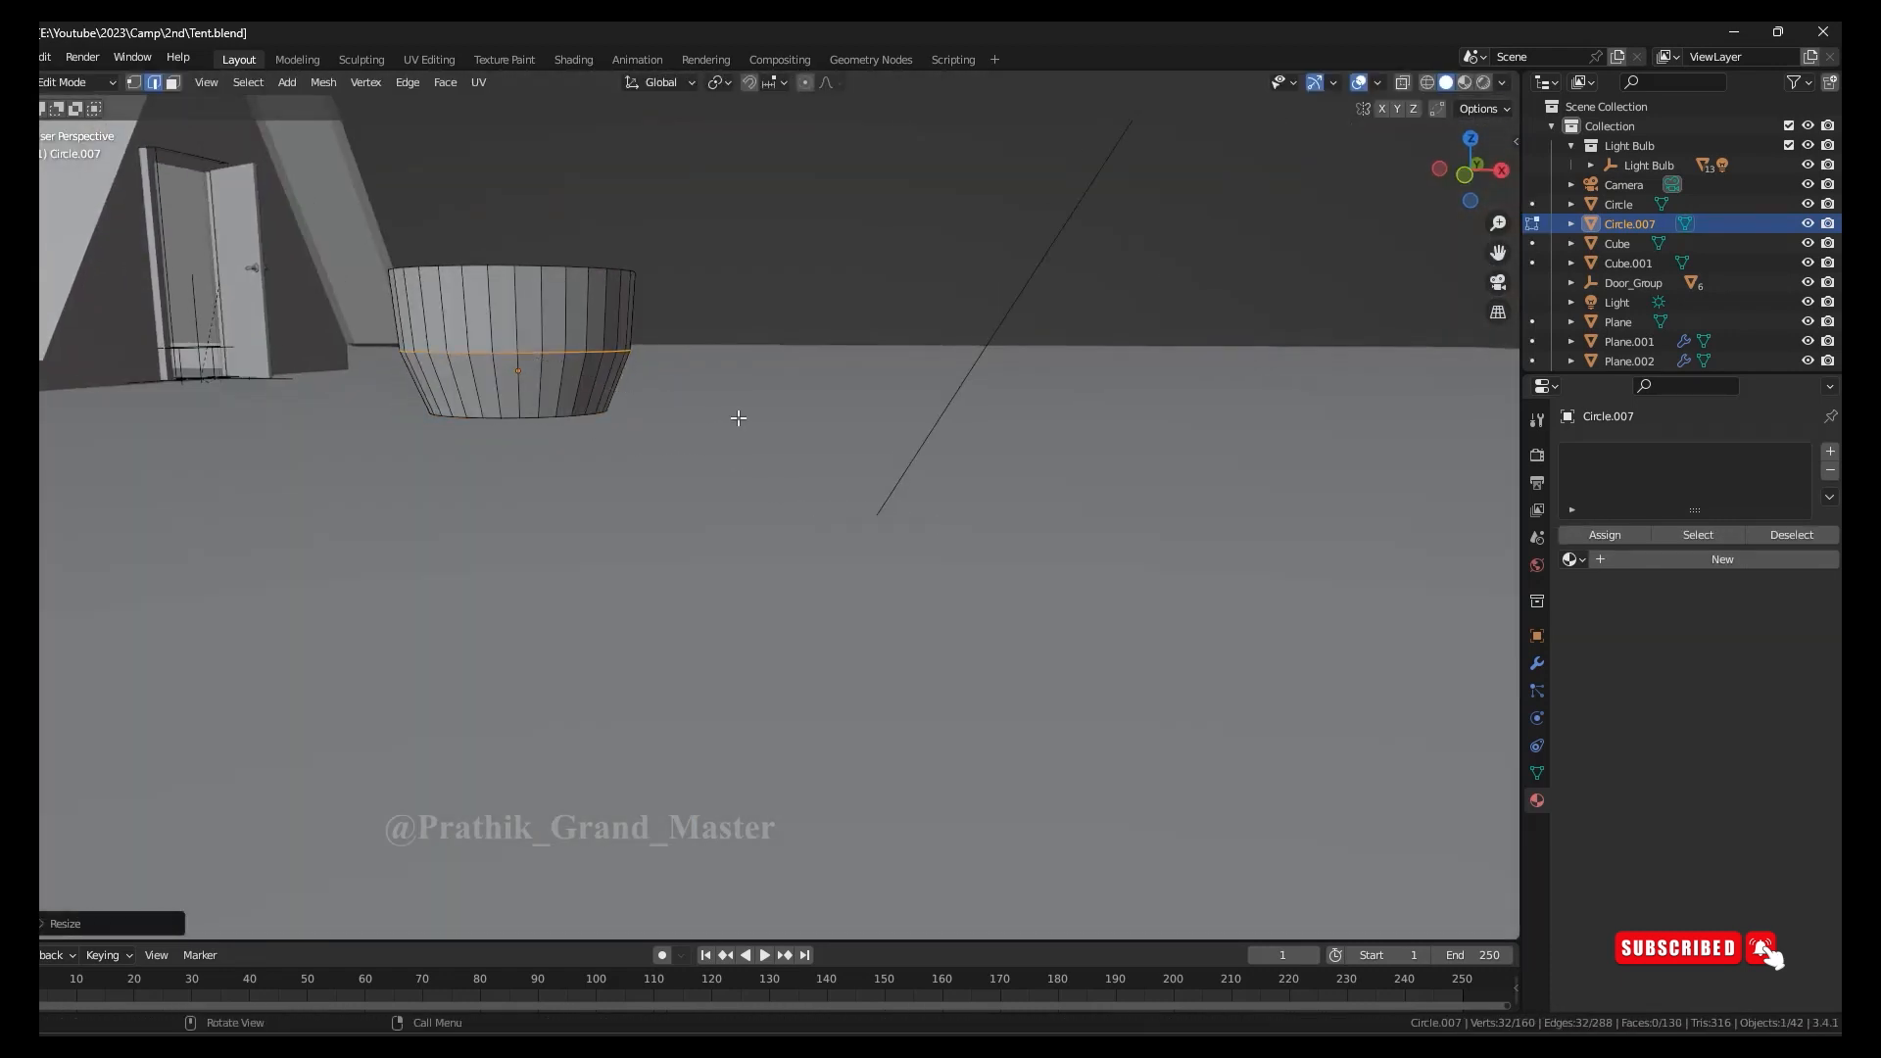
middle_drag(737, 417, 165, 206)
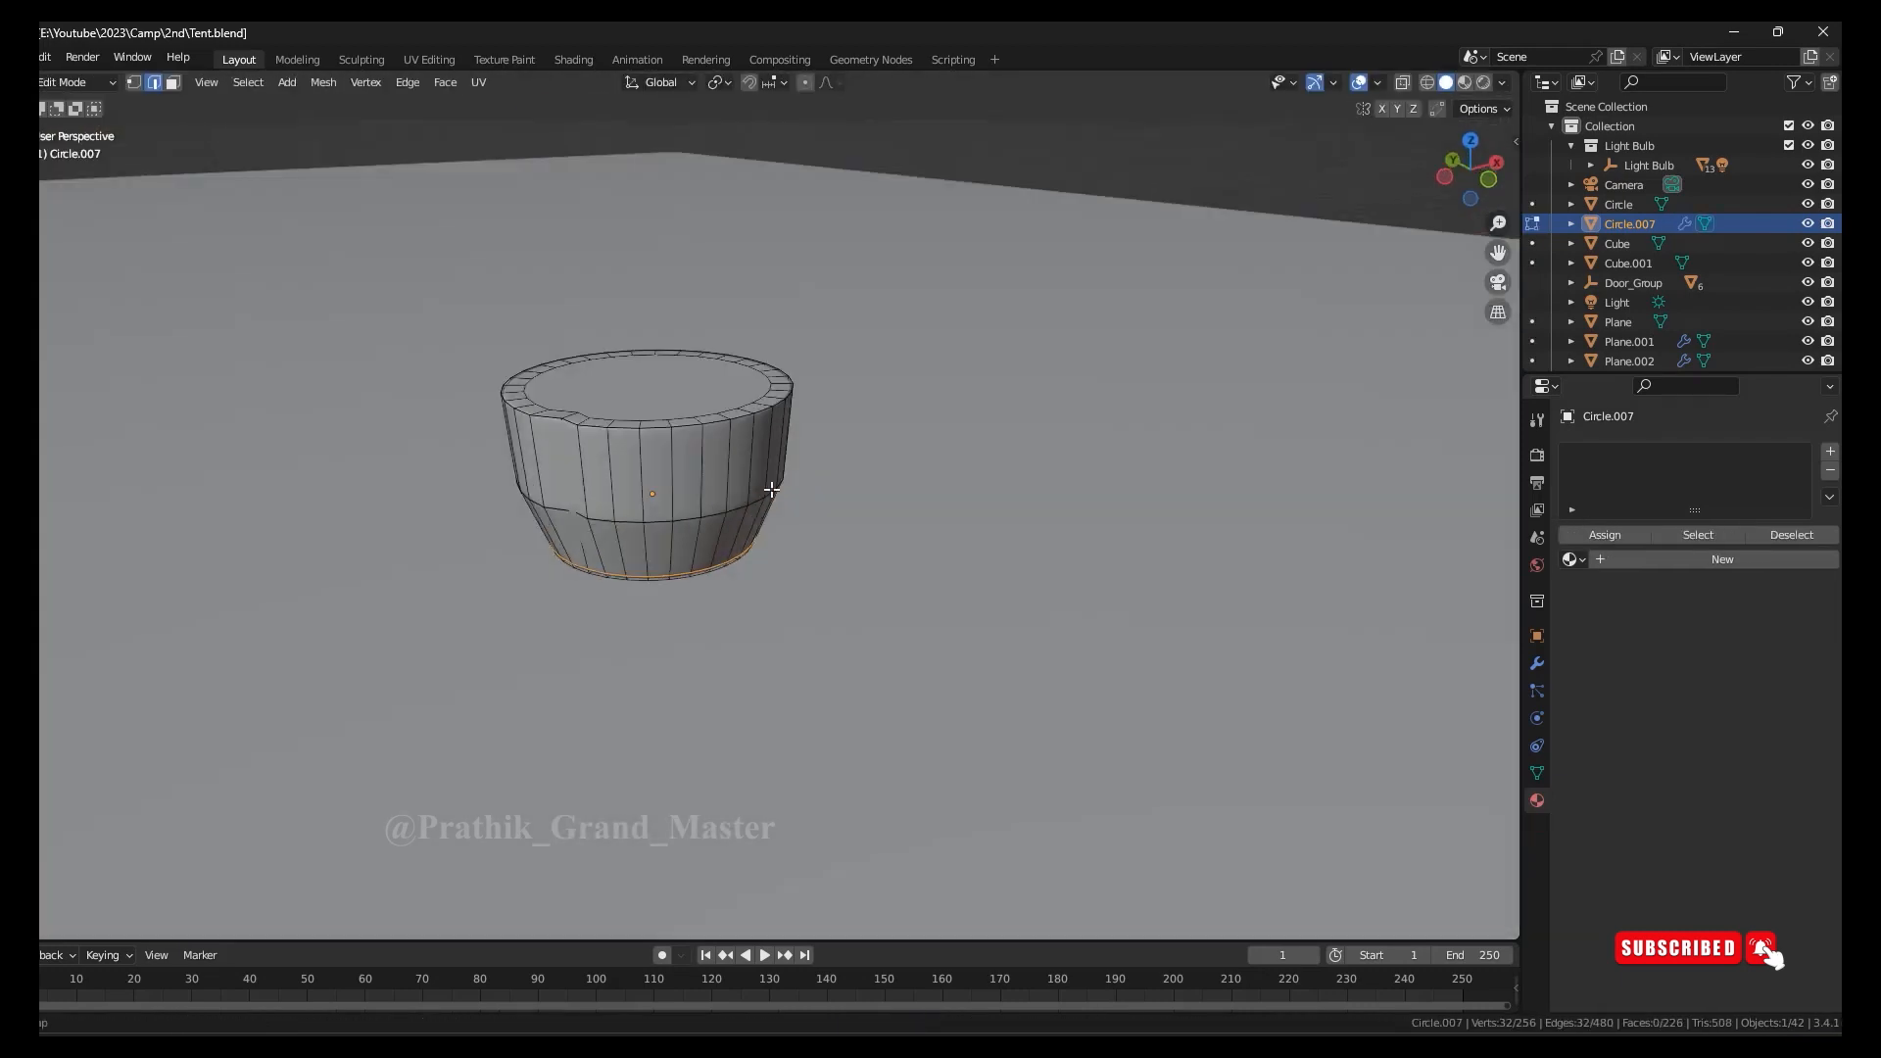
click(1537, 663)
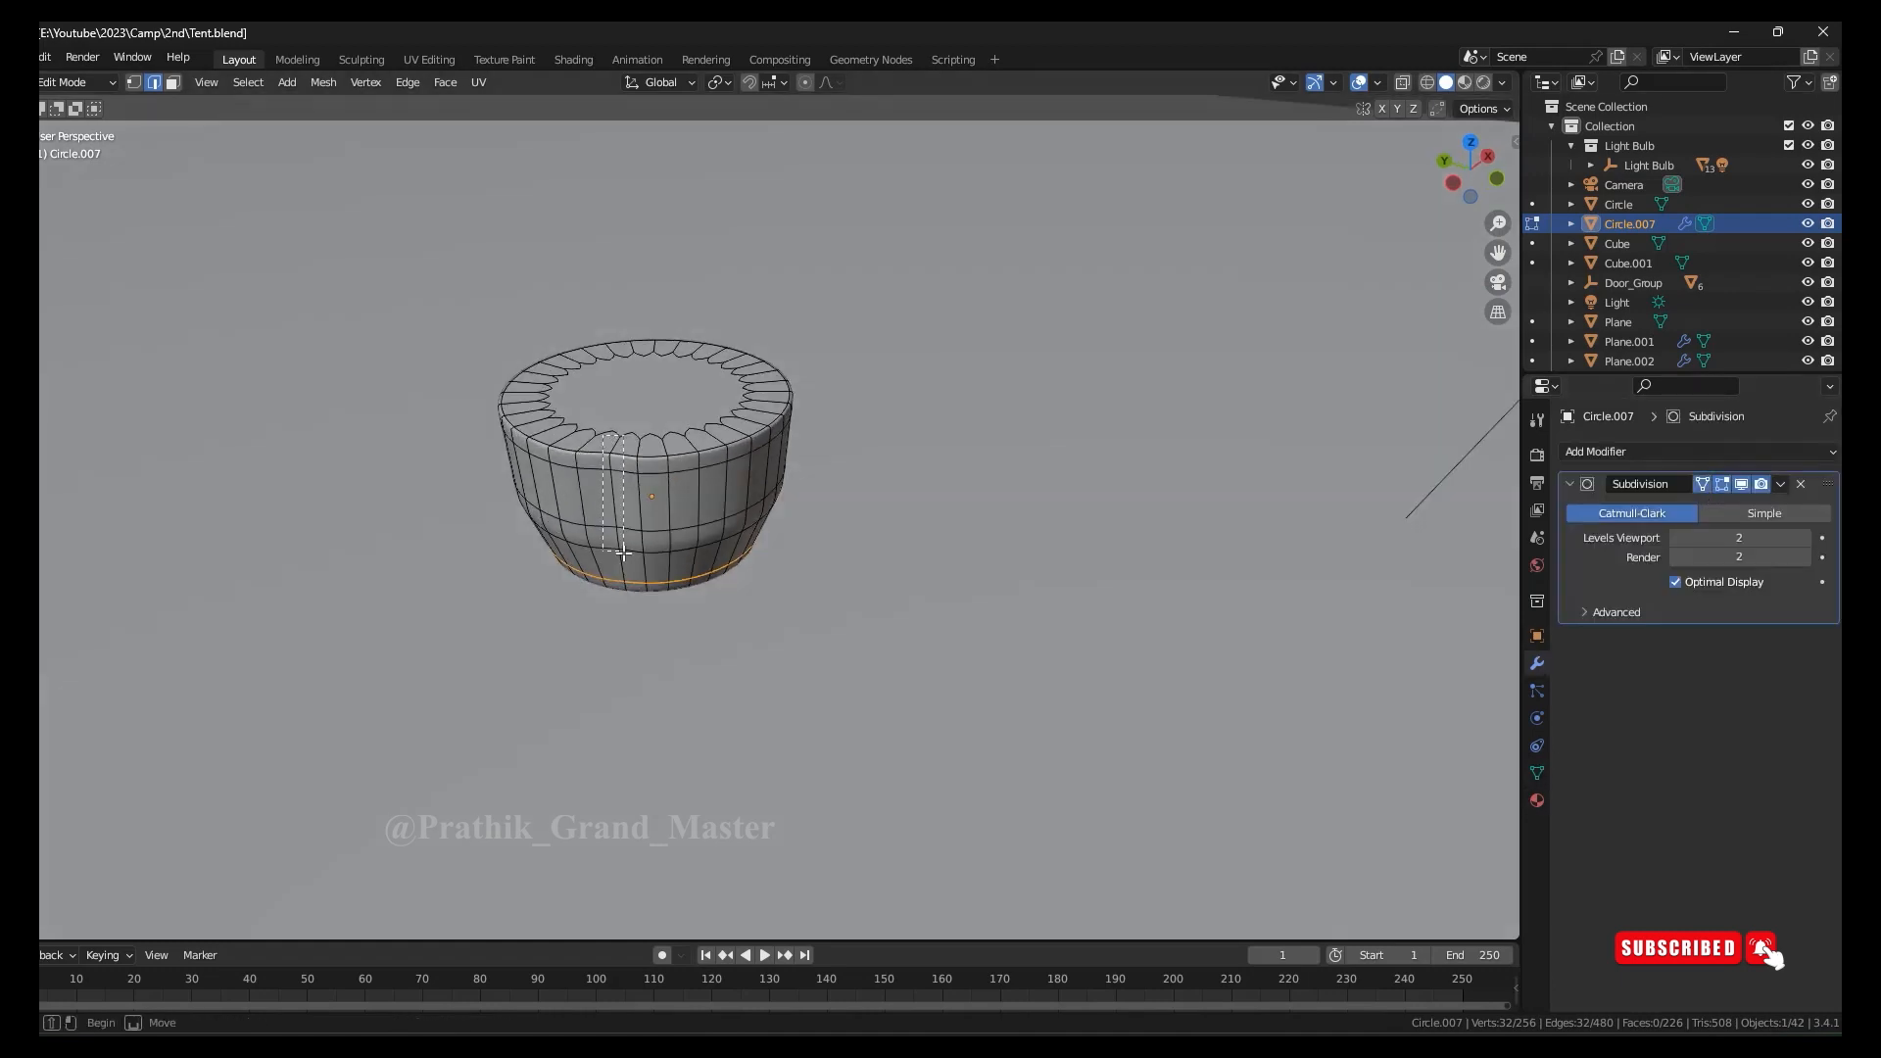
Move edge columns on the tapered cylinder's sides inward with proportional editing to give it an uneven, fluted outline
drag(603, 432, 619, 534)
key(g)
key(y)
key(g)
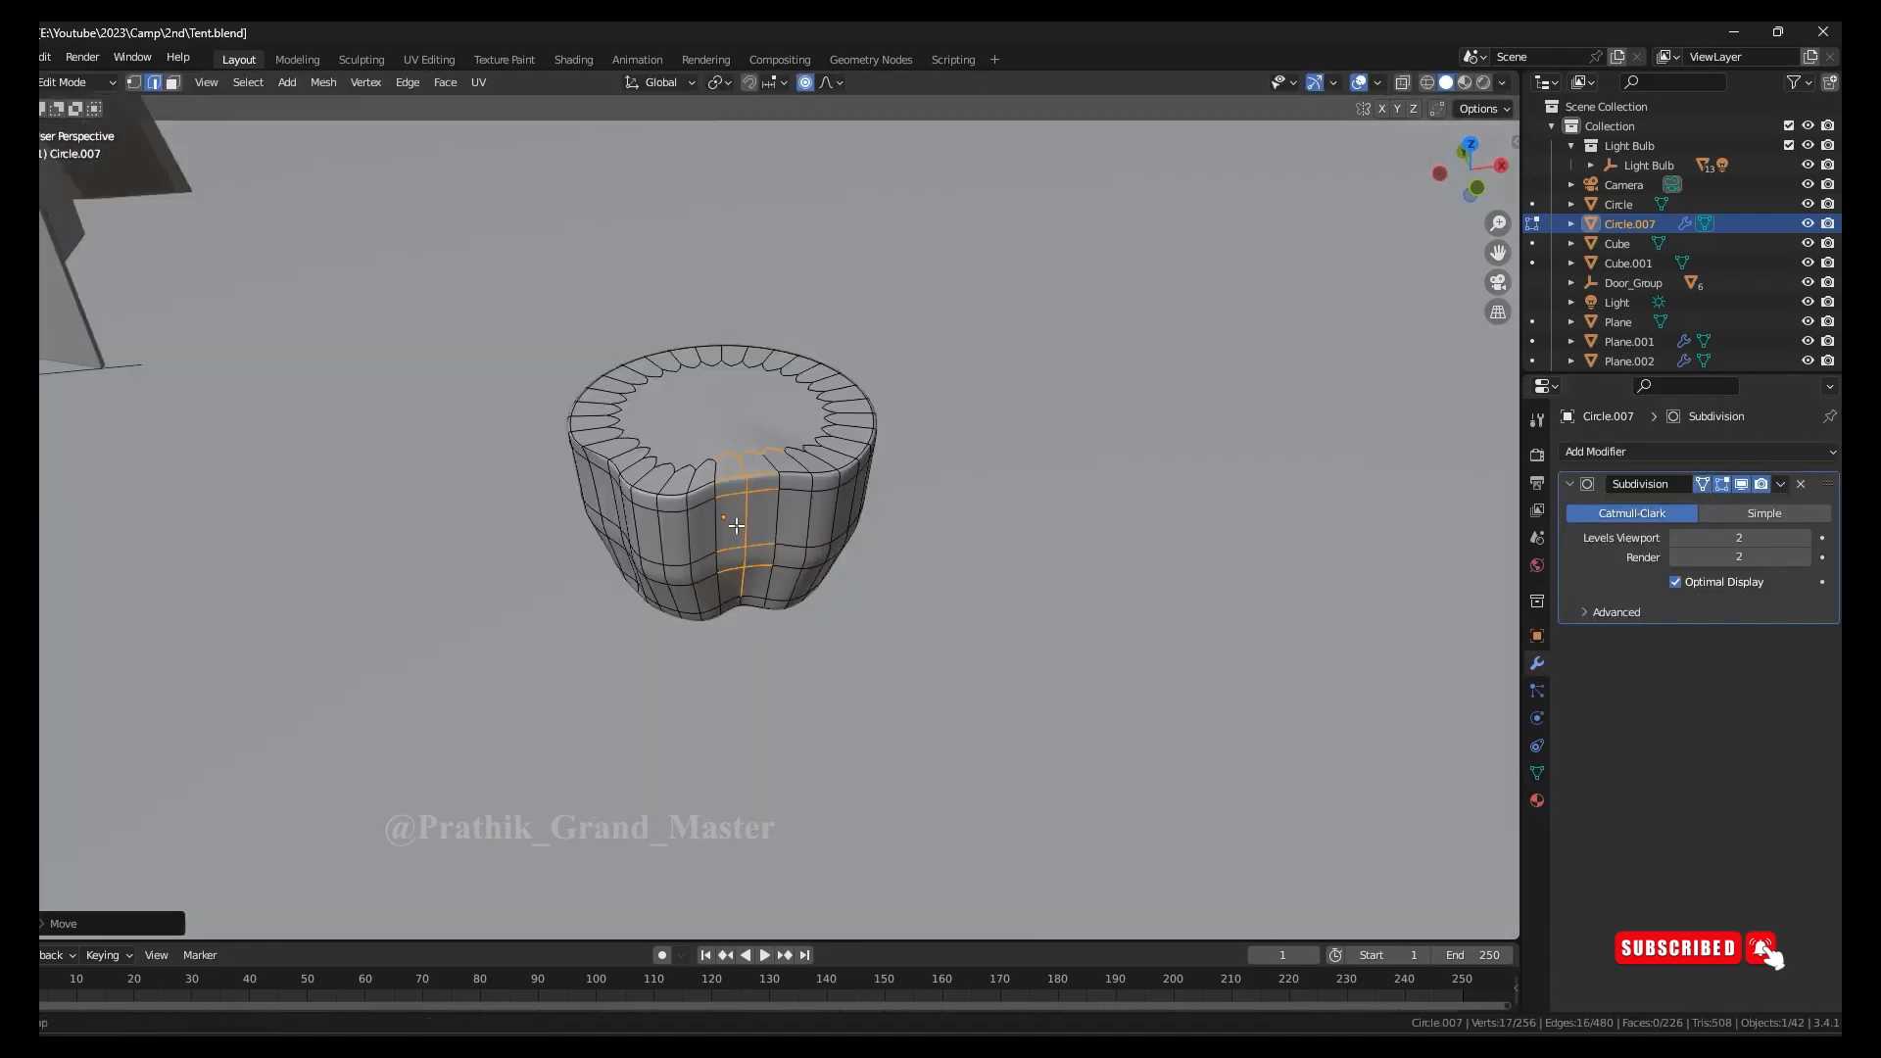
key(g)
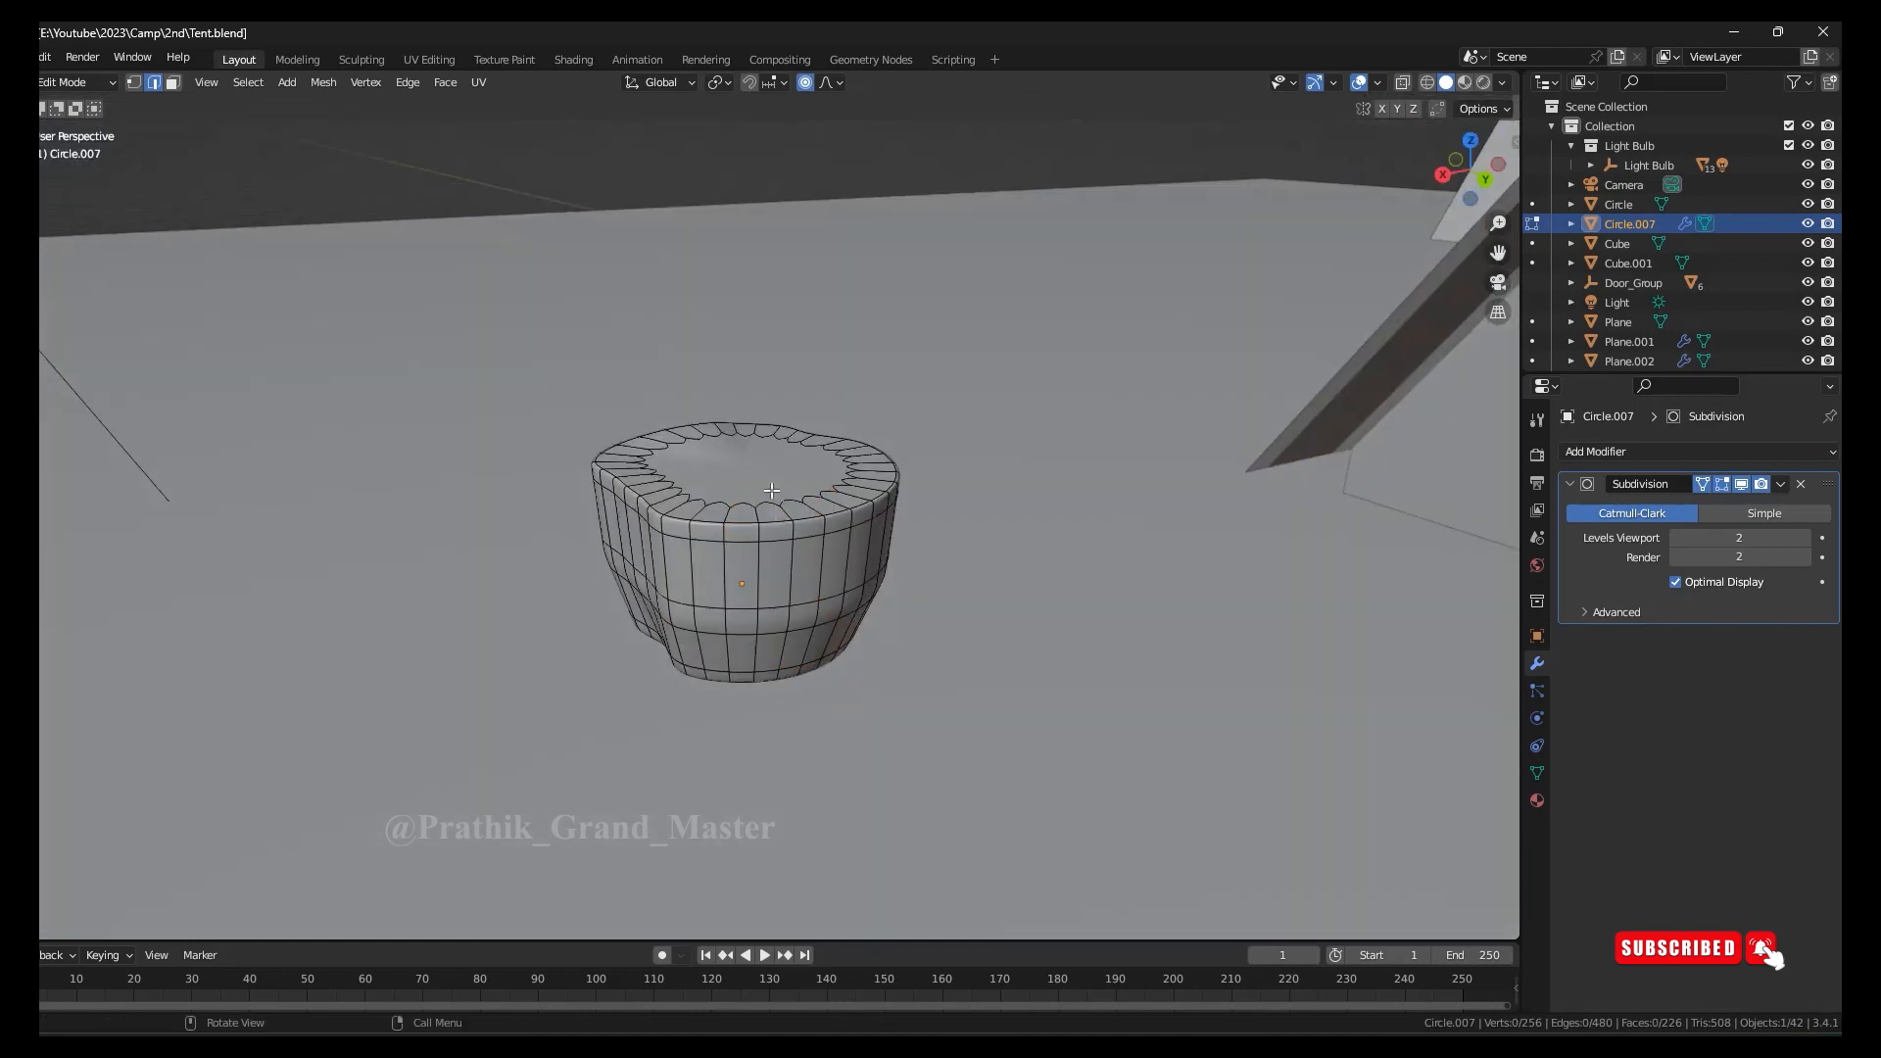
key(g)
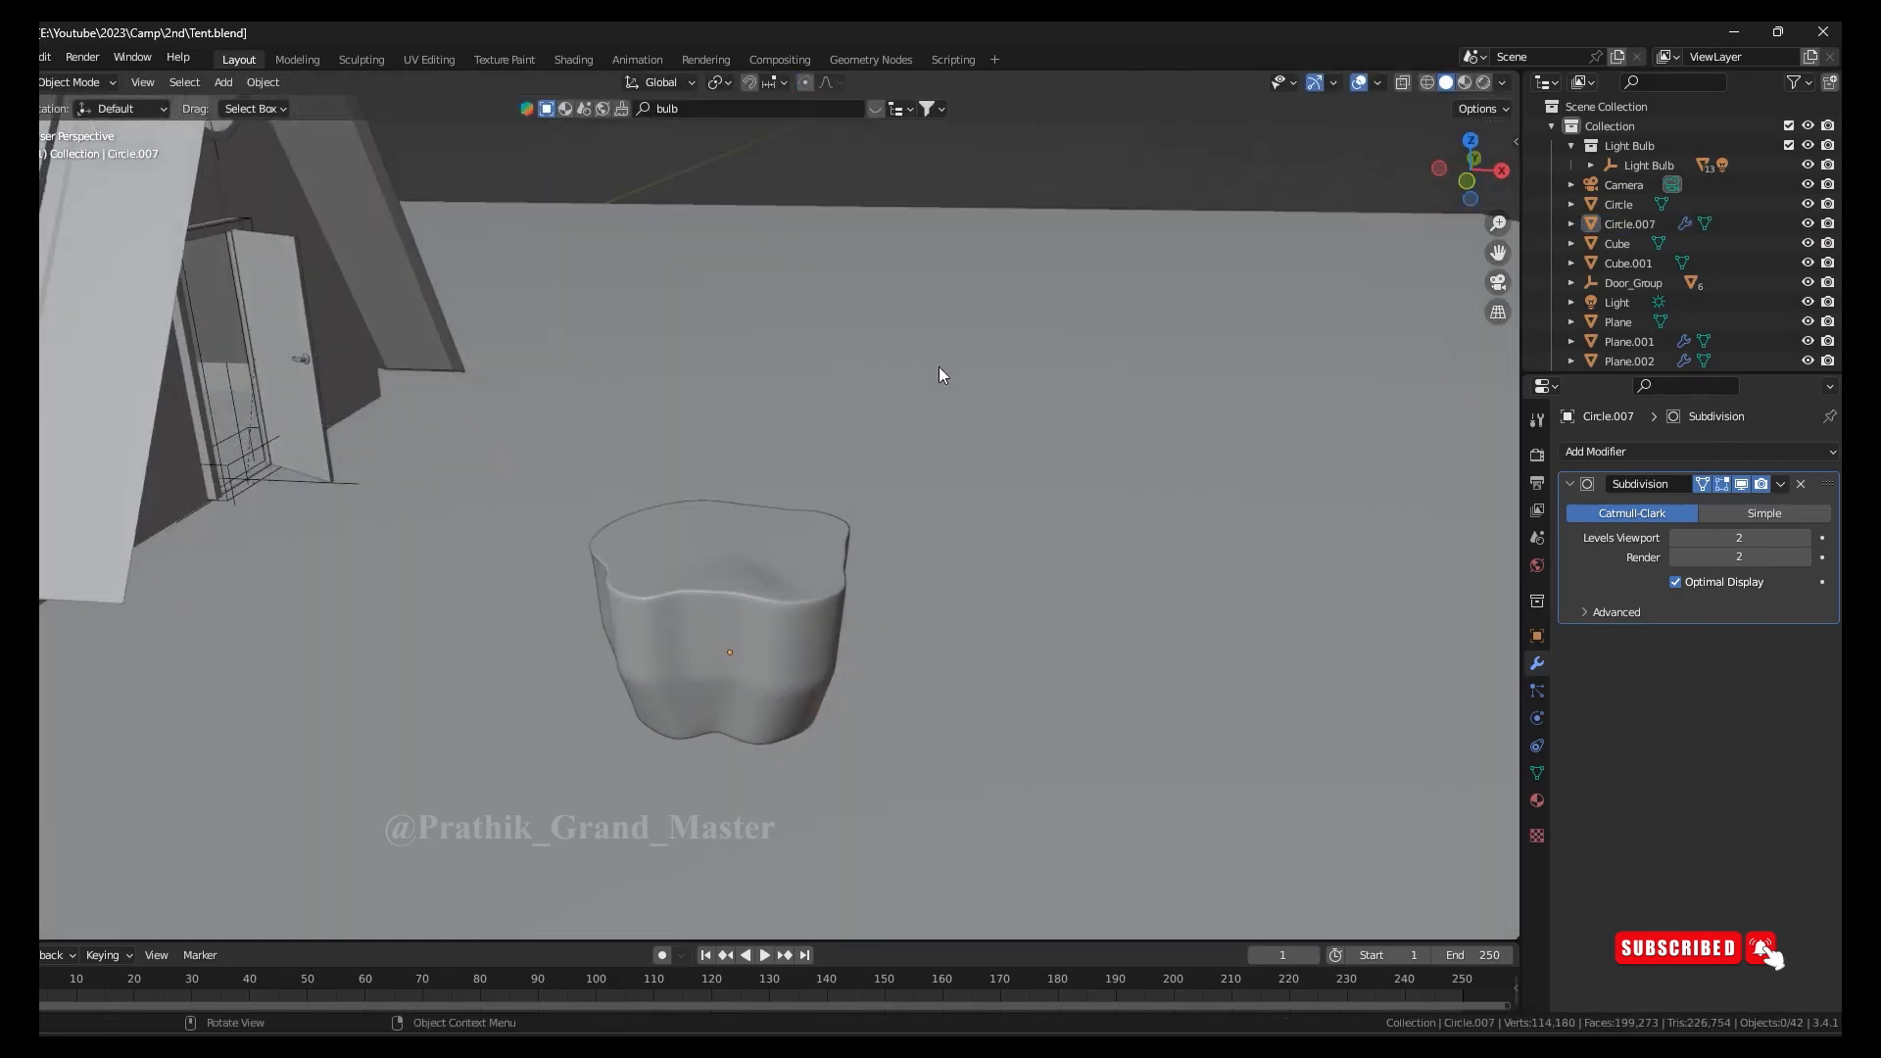
click(827, 625)
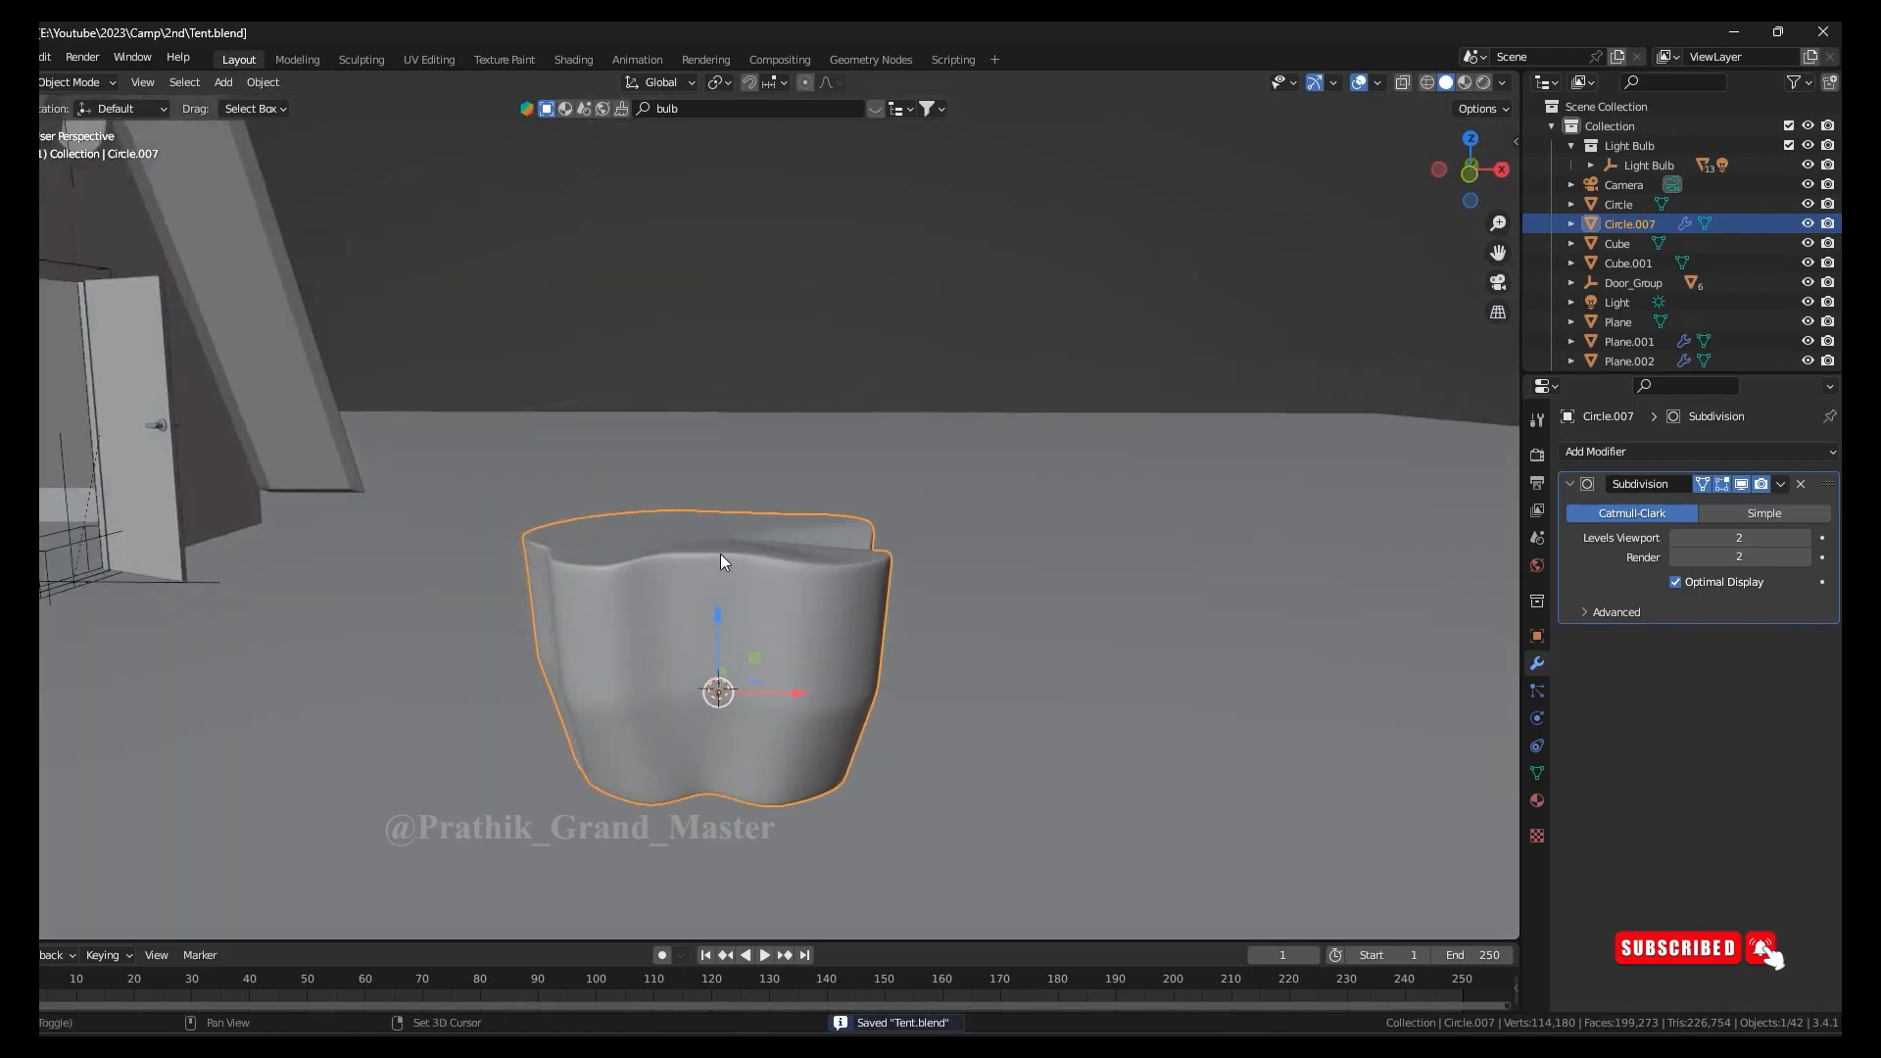
Add a new mesh circle and form it into a tall thin rod standing above the fluted object
key(shift+a)
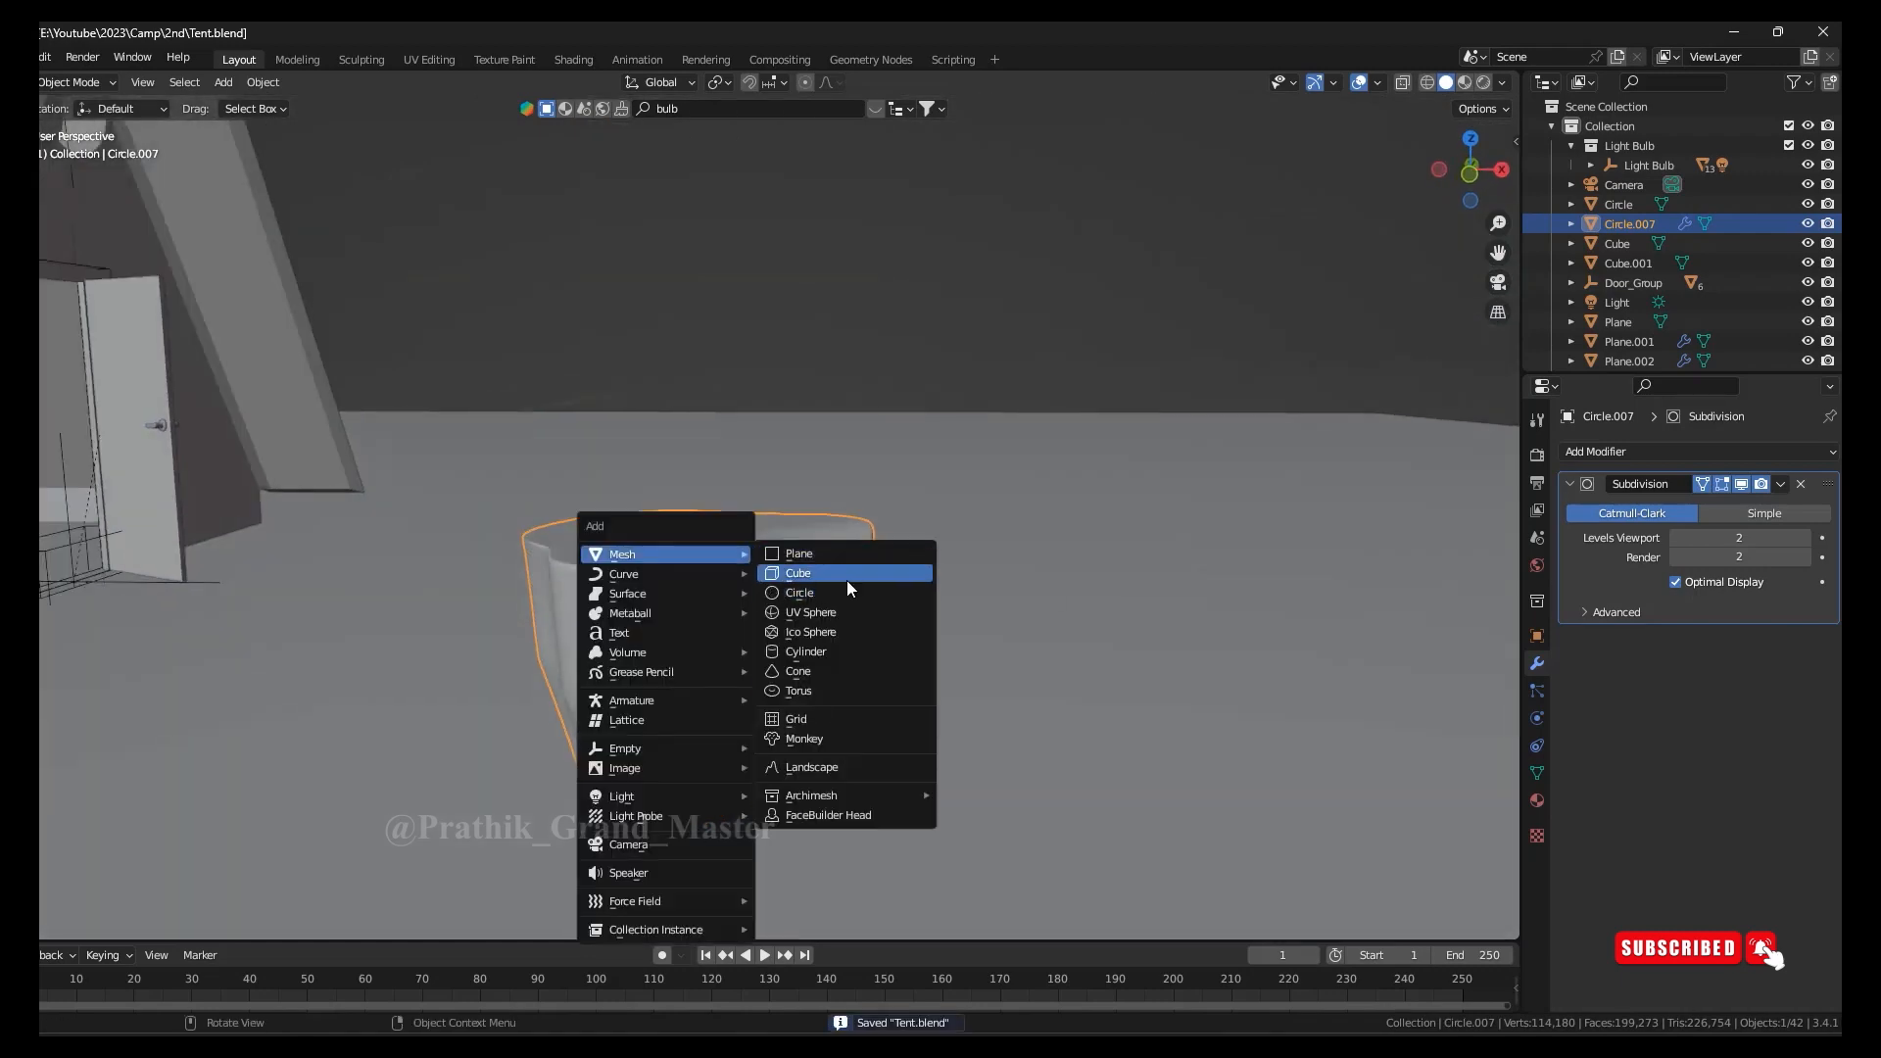
click(846, 573)
key(s)
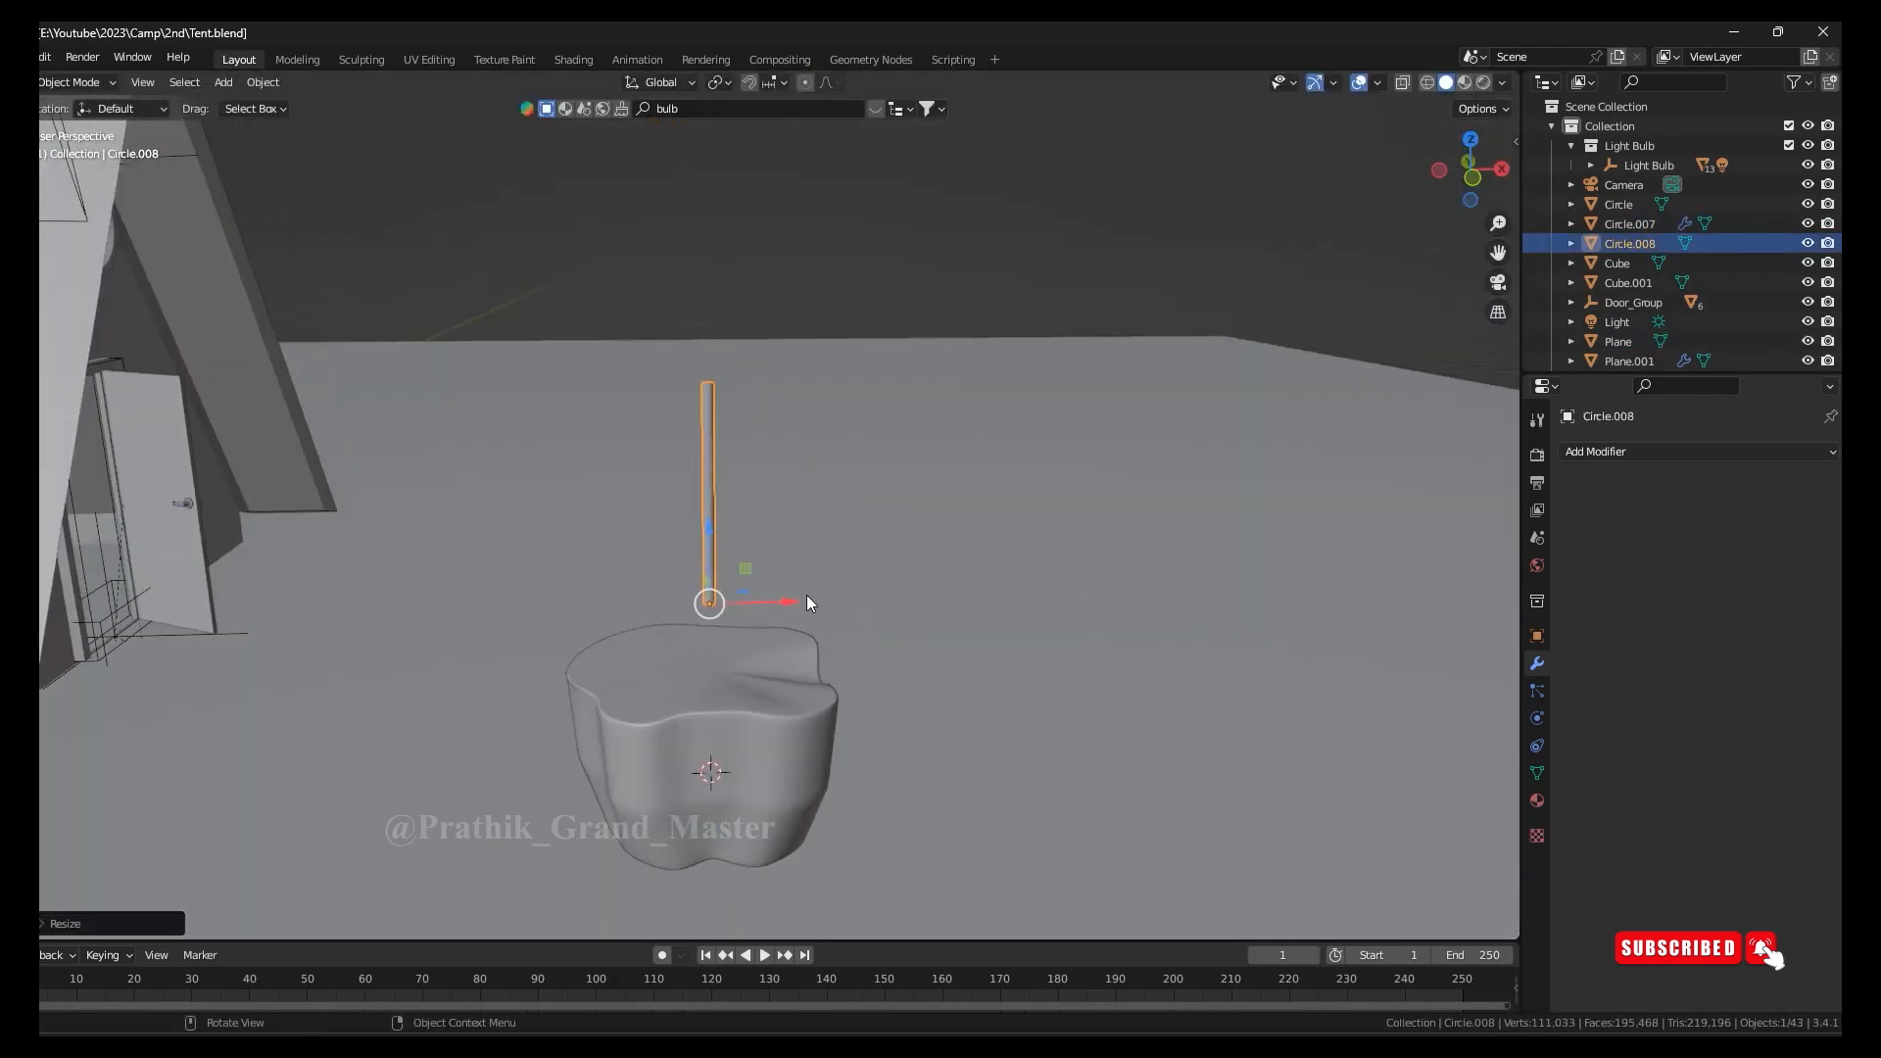
Apply a level 2 Subdivision modifier to the thin rod and slide a supporting edge loop to its lower end
key(KP_Decimal)
key(Tab)
key(ctrl+2)
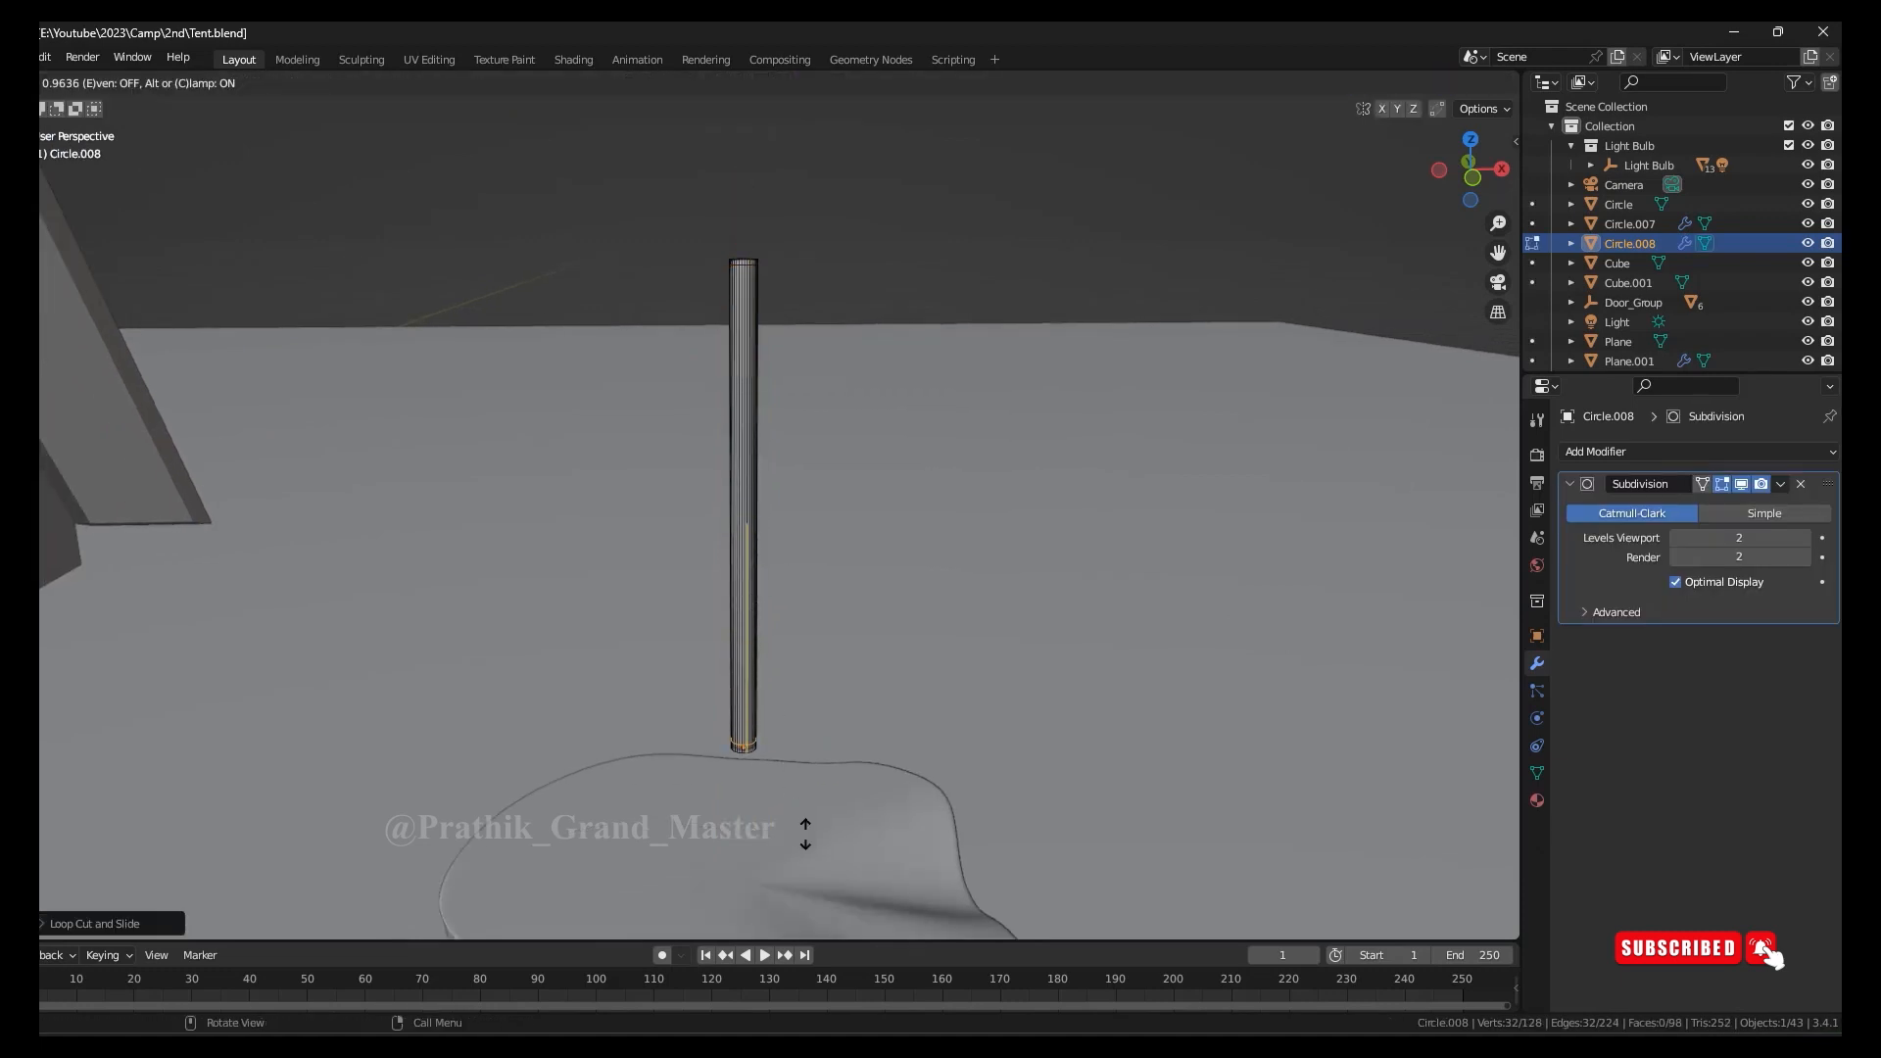
click(804, 833)
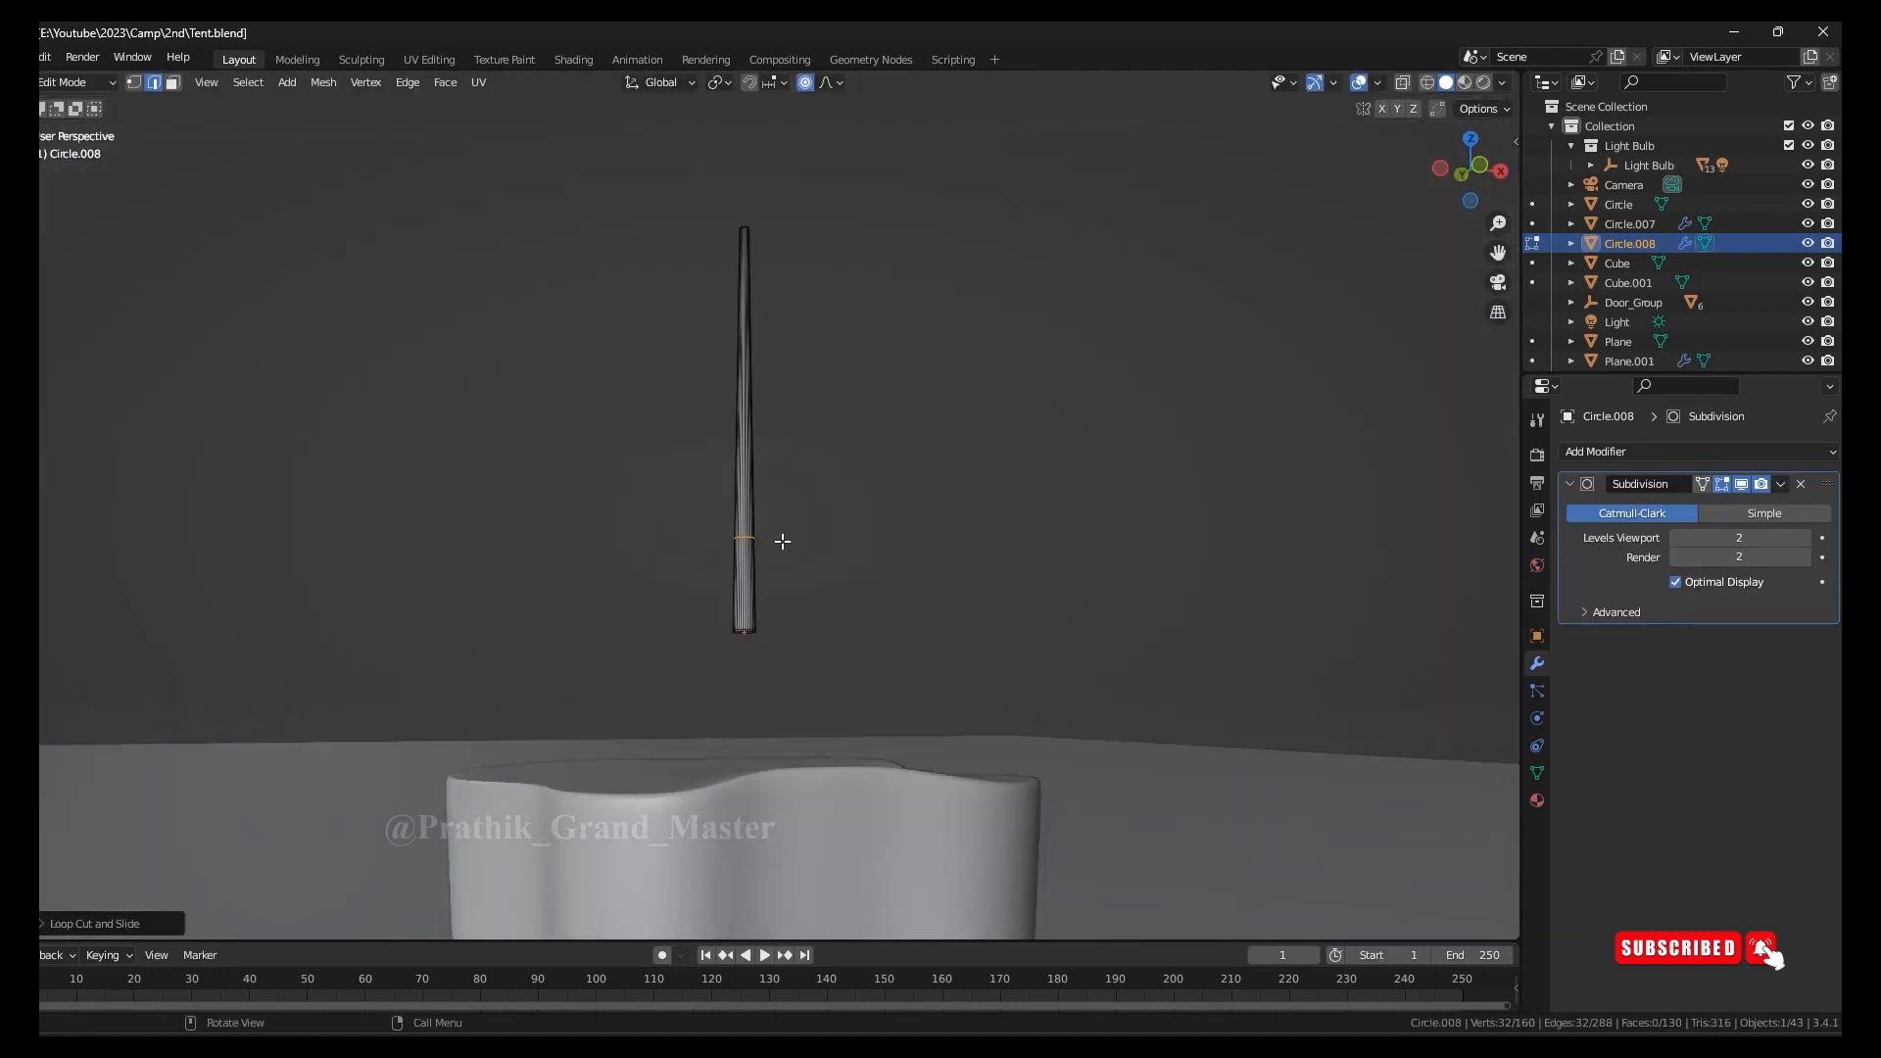
Extend the selection over the rod's lower section, snap the 3D cursor to the rod's base, and save the file
key(ctrl+KP_Add)
key(ctrl+KP_Add)
key(ctrl+KP_Add)
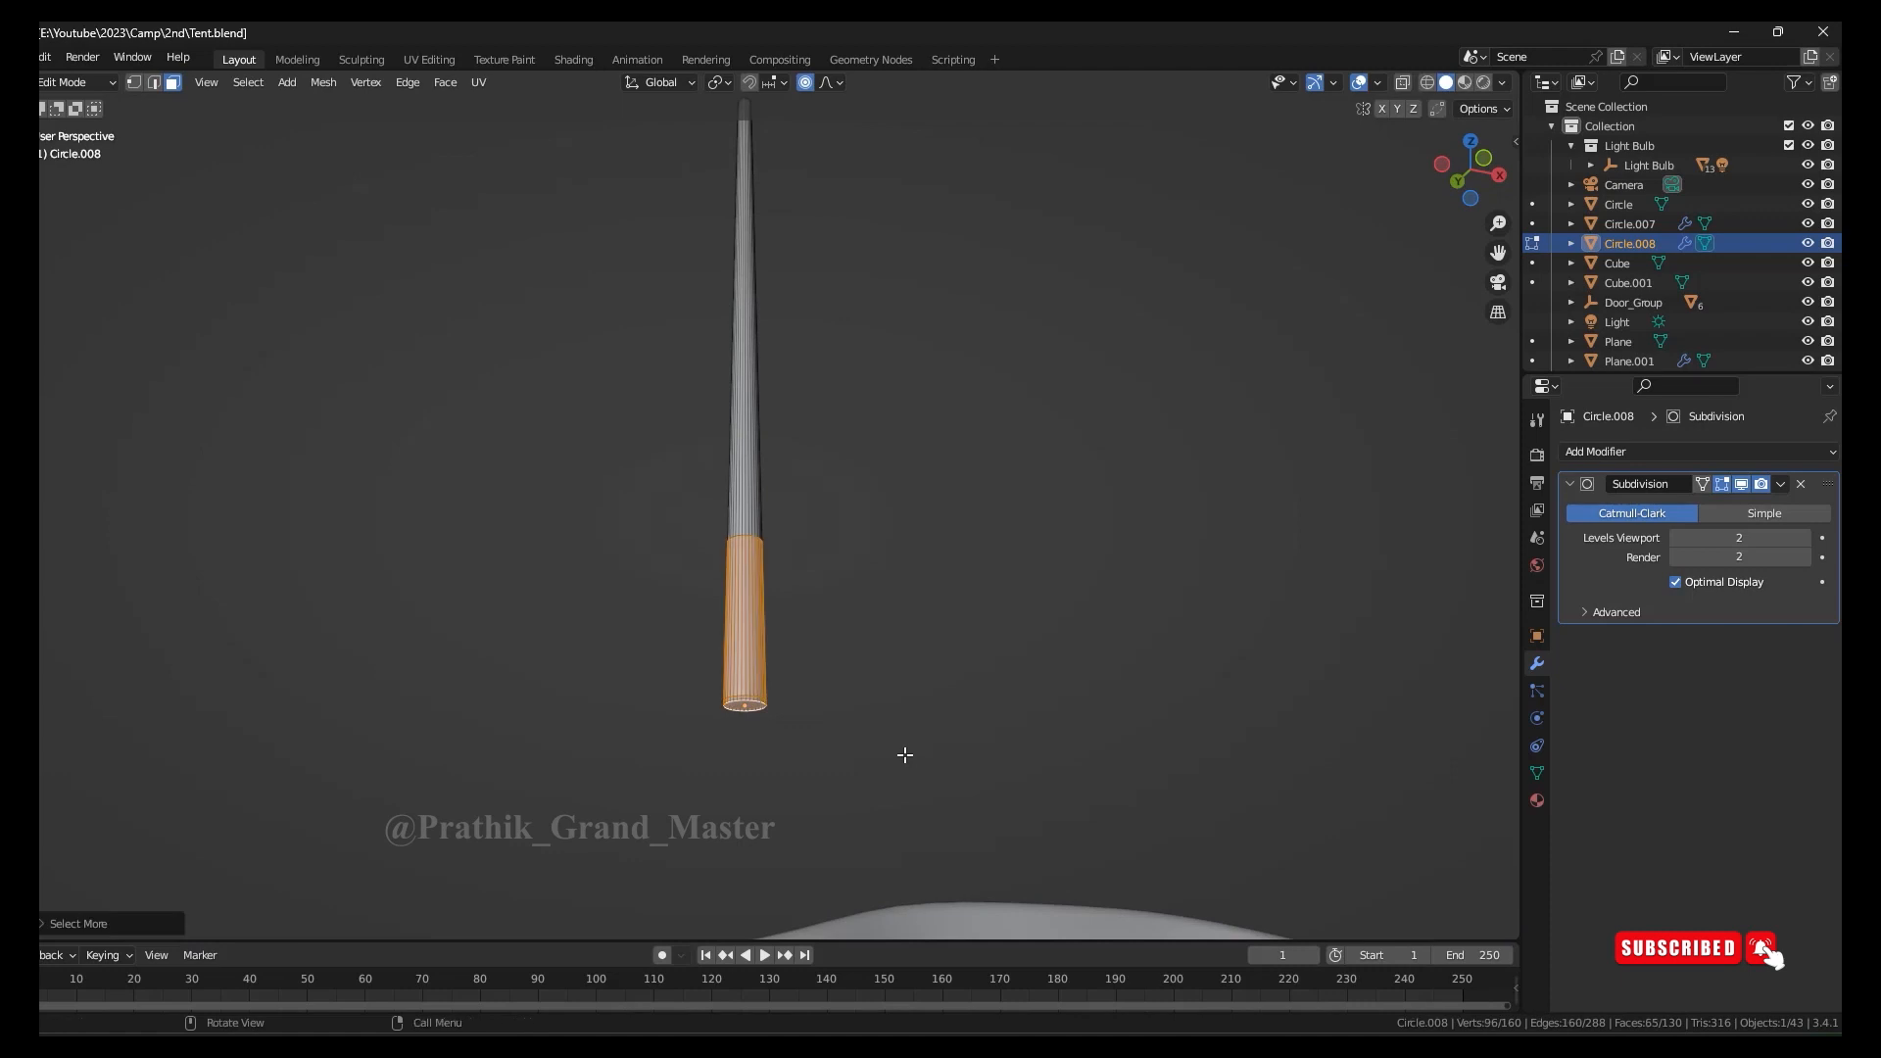
key(shift+s)
middle_drag(918, 549, 753, 490)
key(ctrl+s)
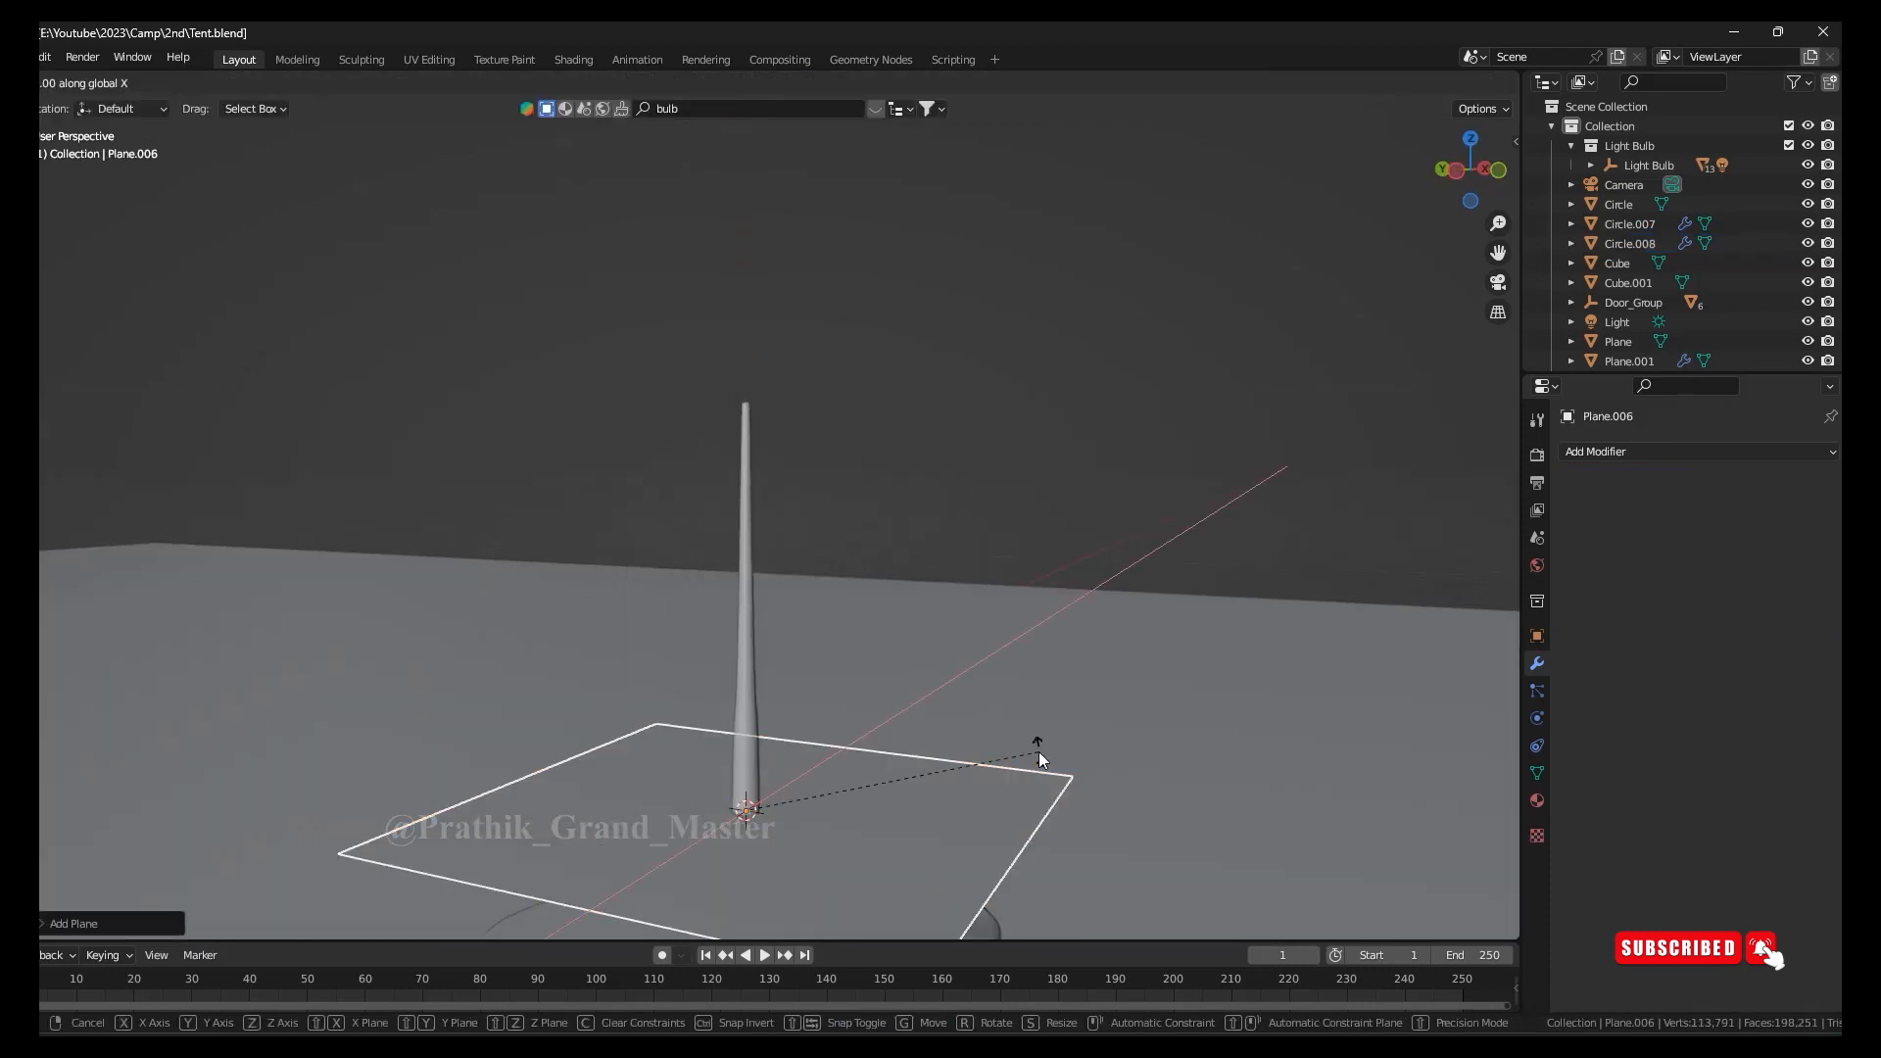
Shape the new plane into a tapered axe blade at the rod's thin end and lean the axe on the stump, saving the file
key(s)
click(712, 595)
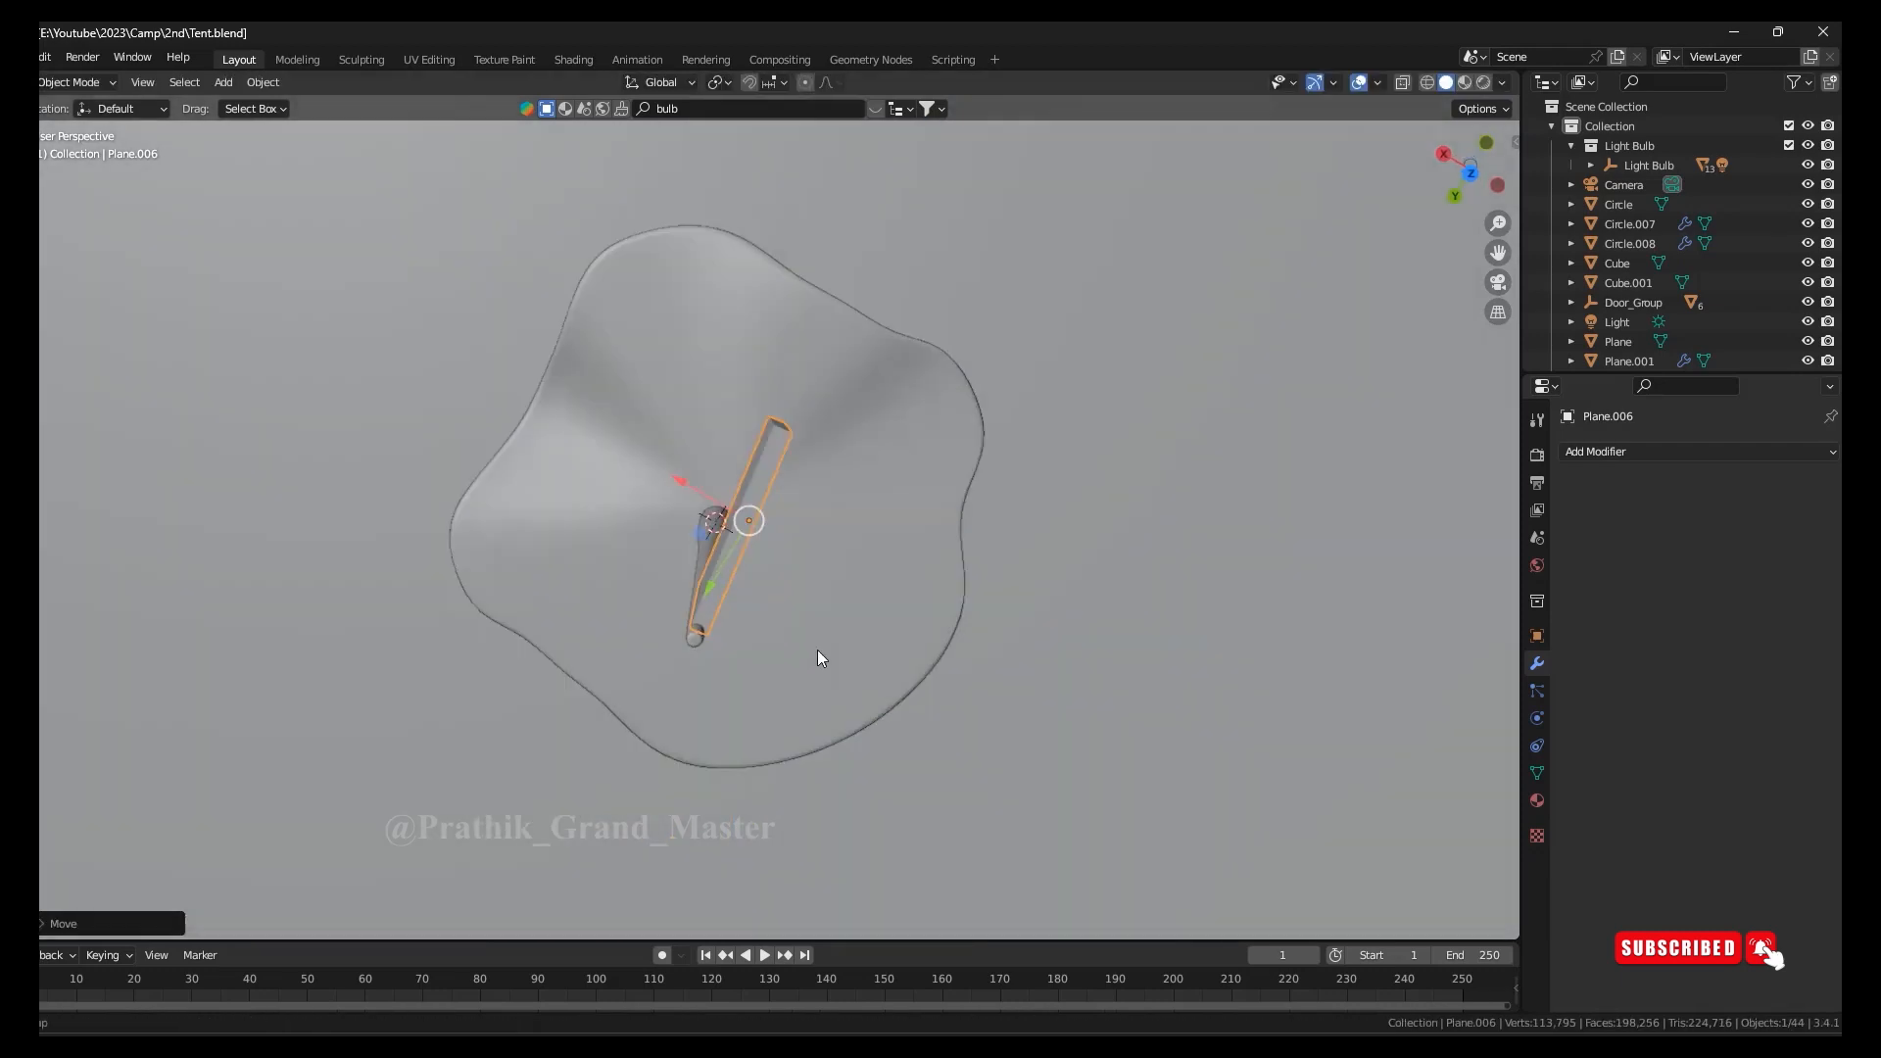
key(g)
key(z)
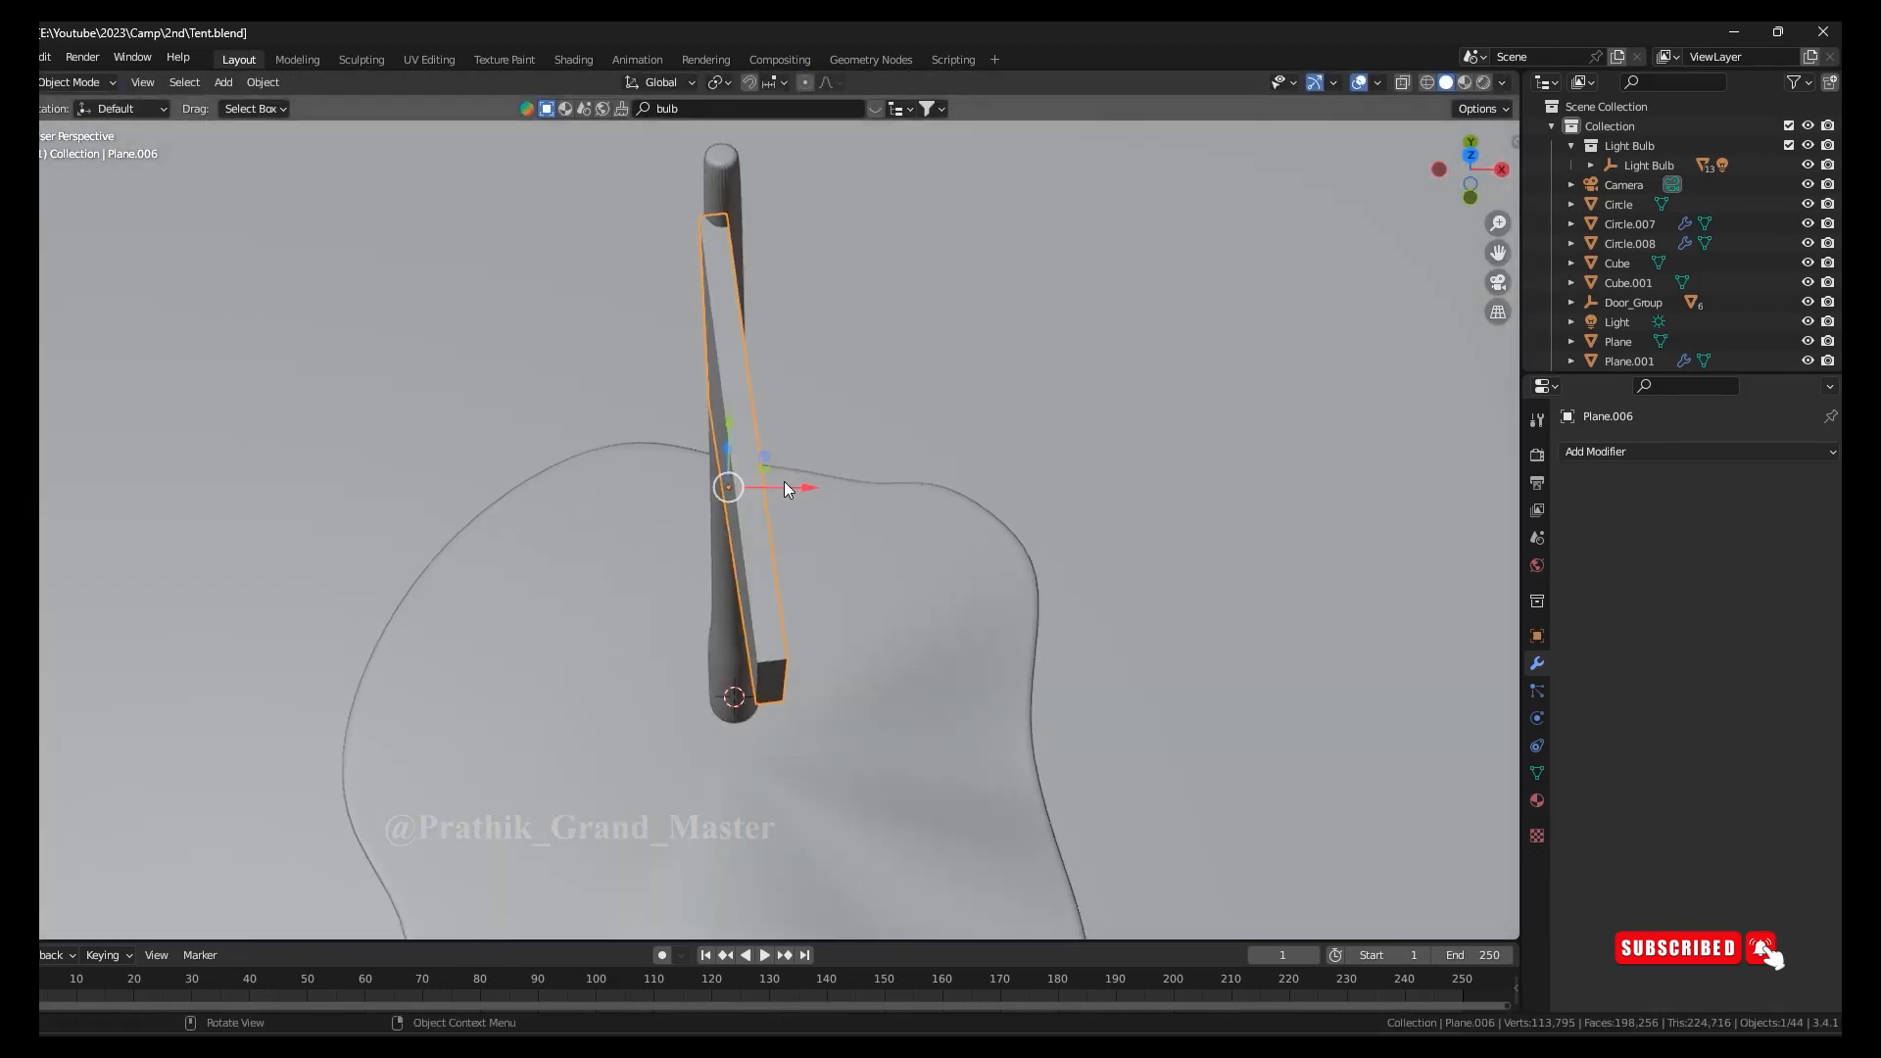
key(g)
key(z)
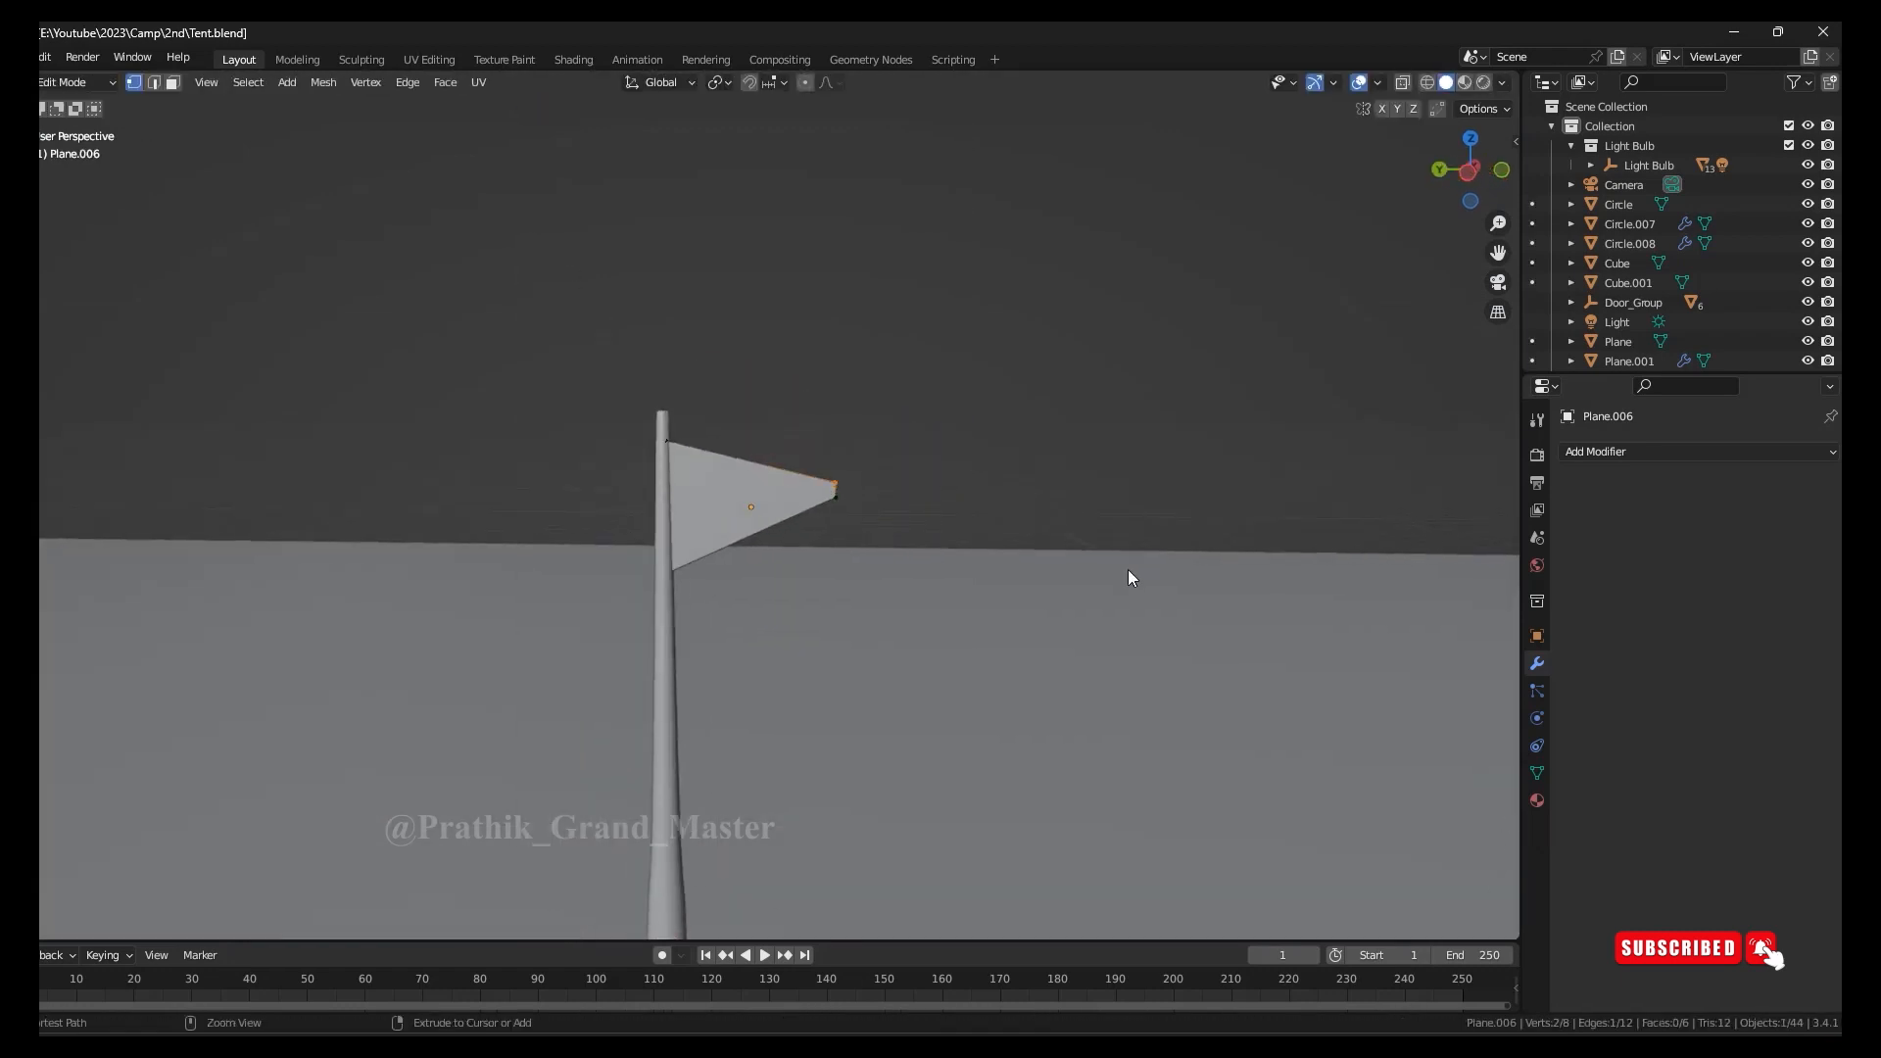
middle_drag(1127, 568, 733, 561)
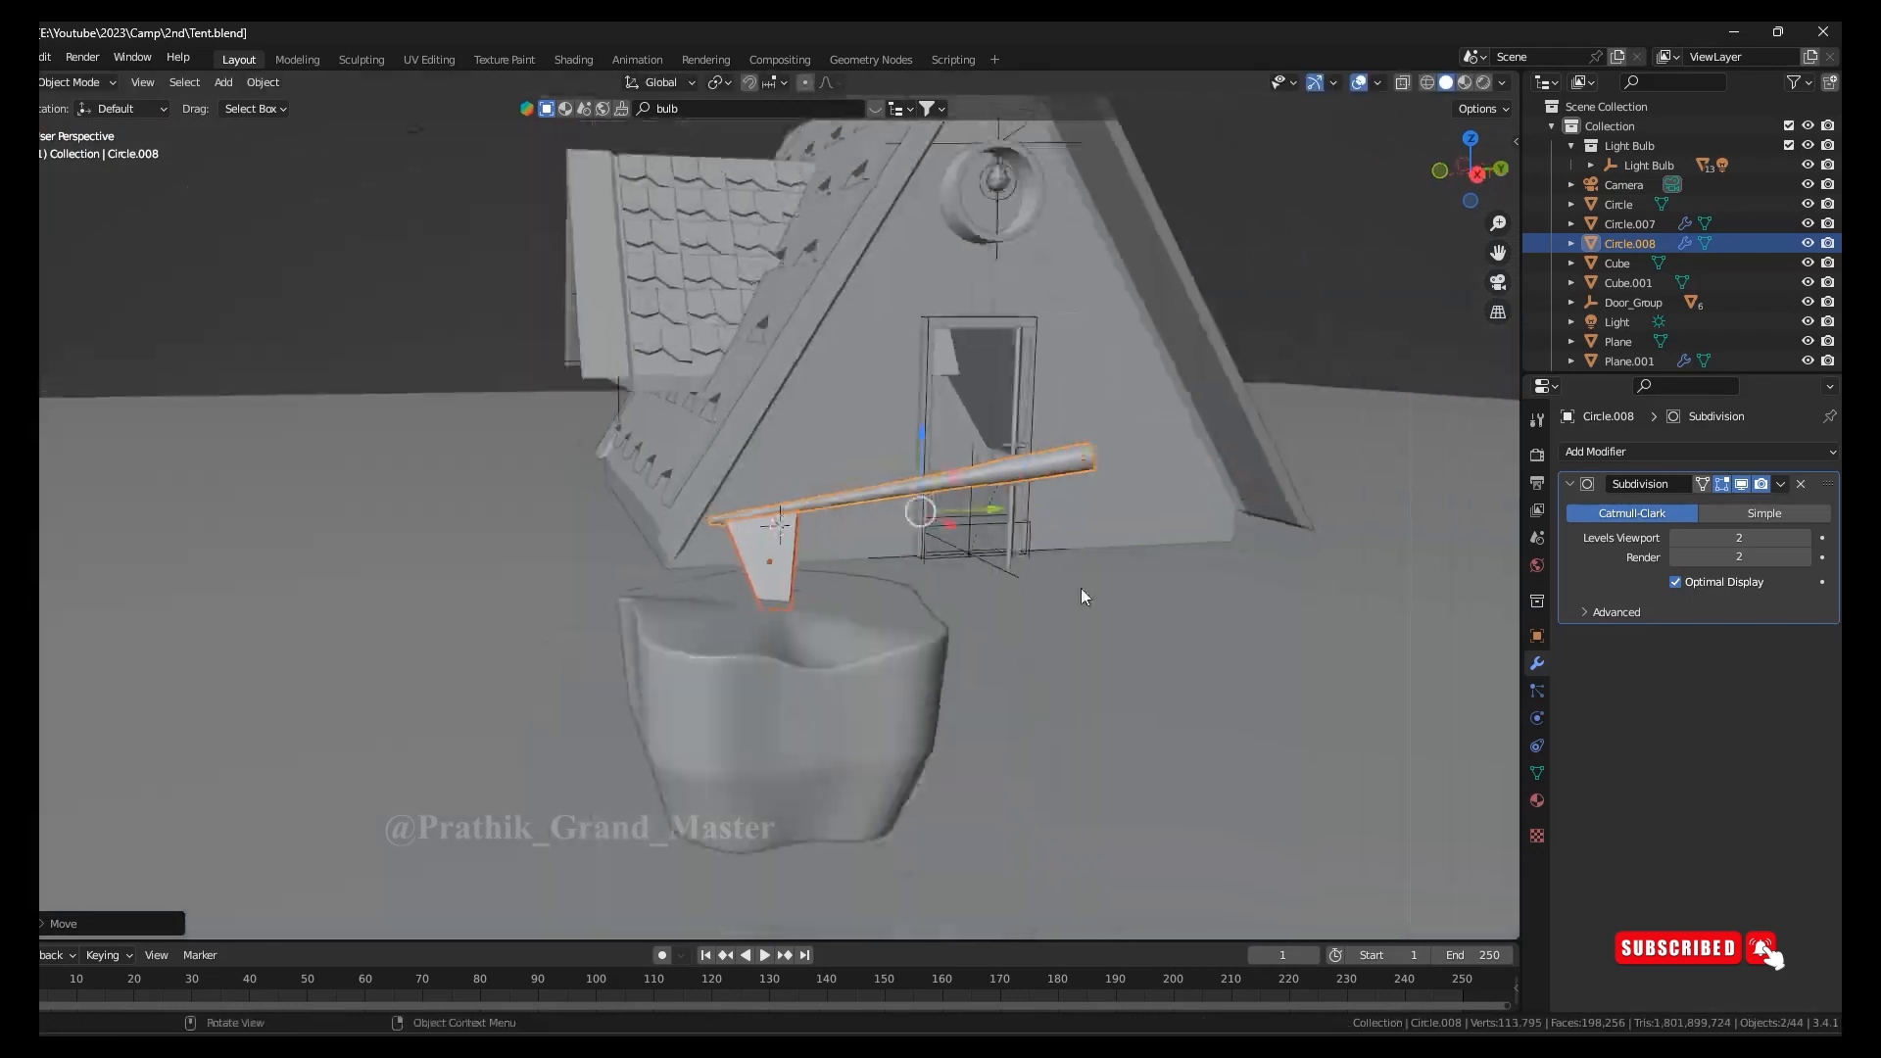
key(ctrl+s)
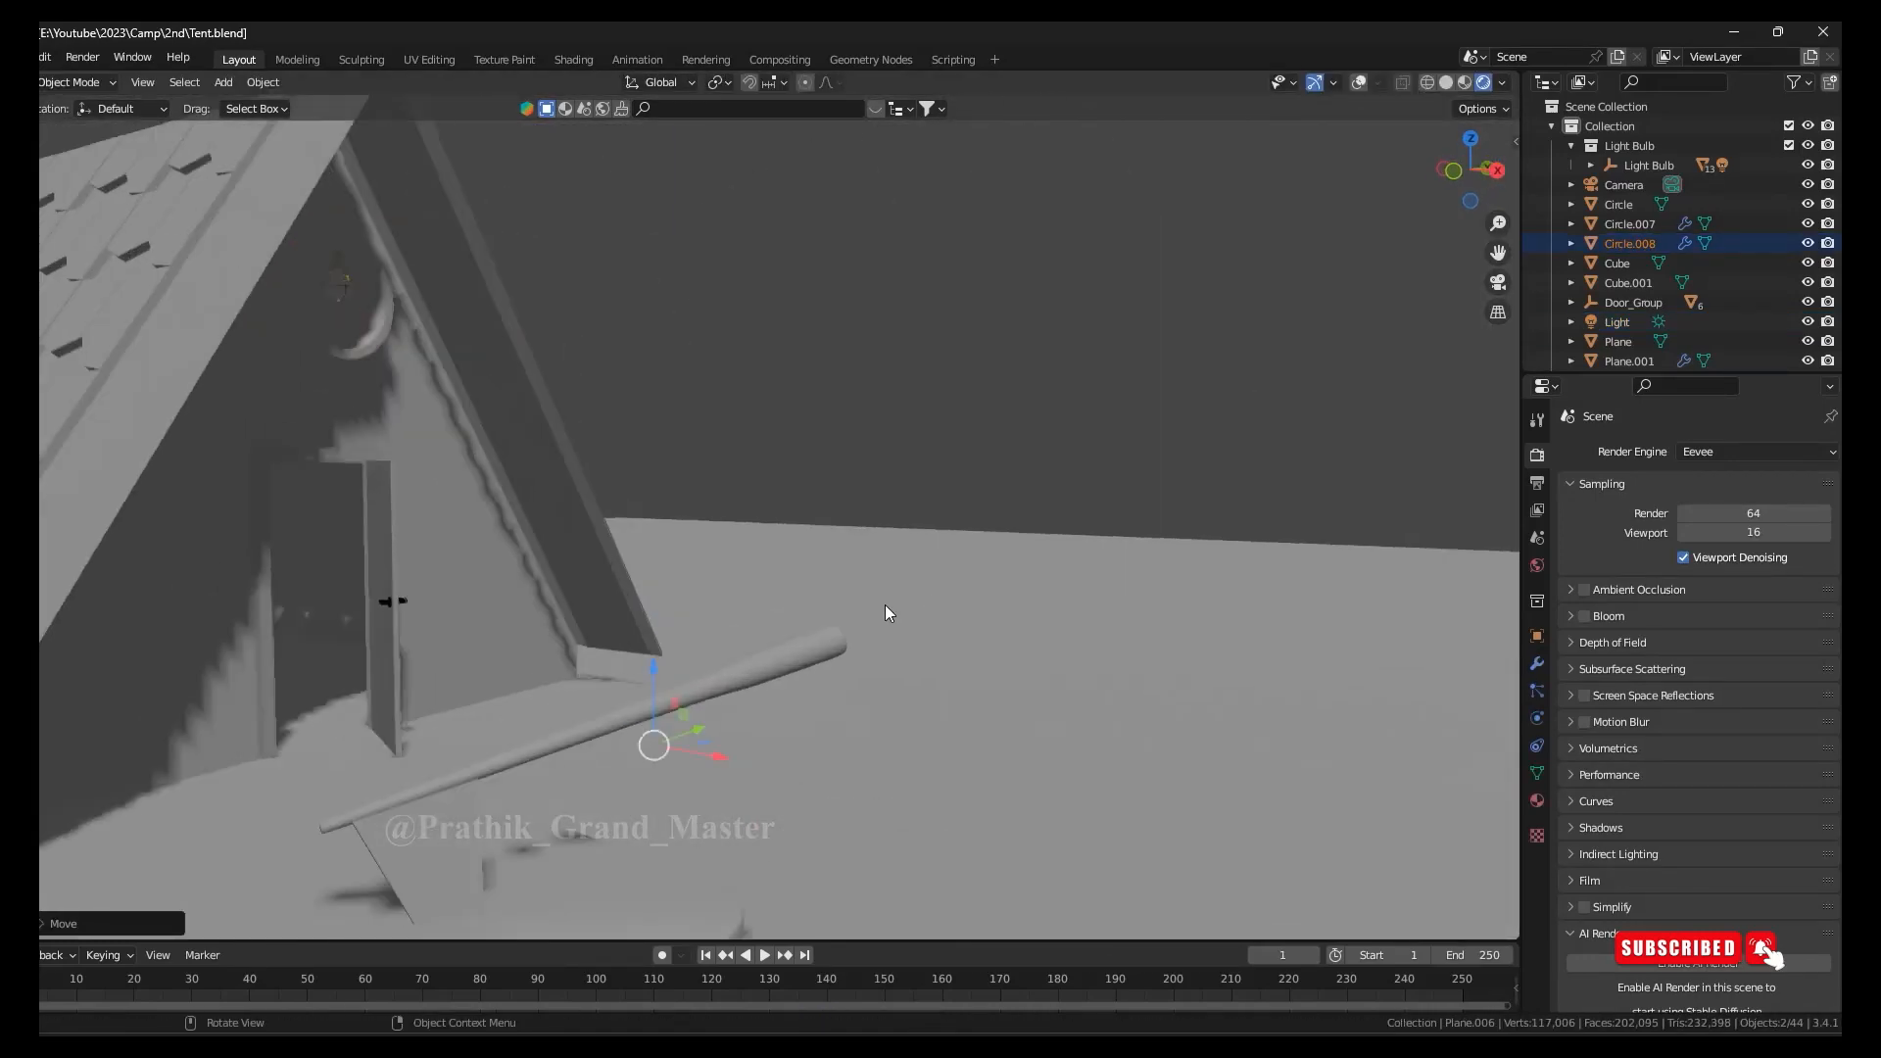
Search the Poliigon library for free ground textures and apply one at 2K to the ground plane
click(662, 642)
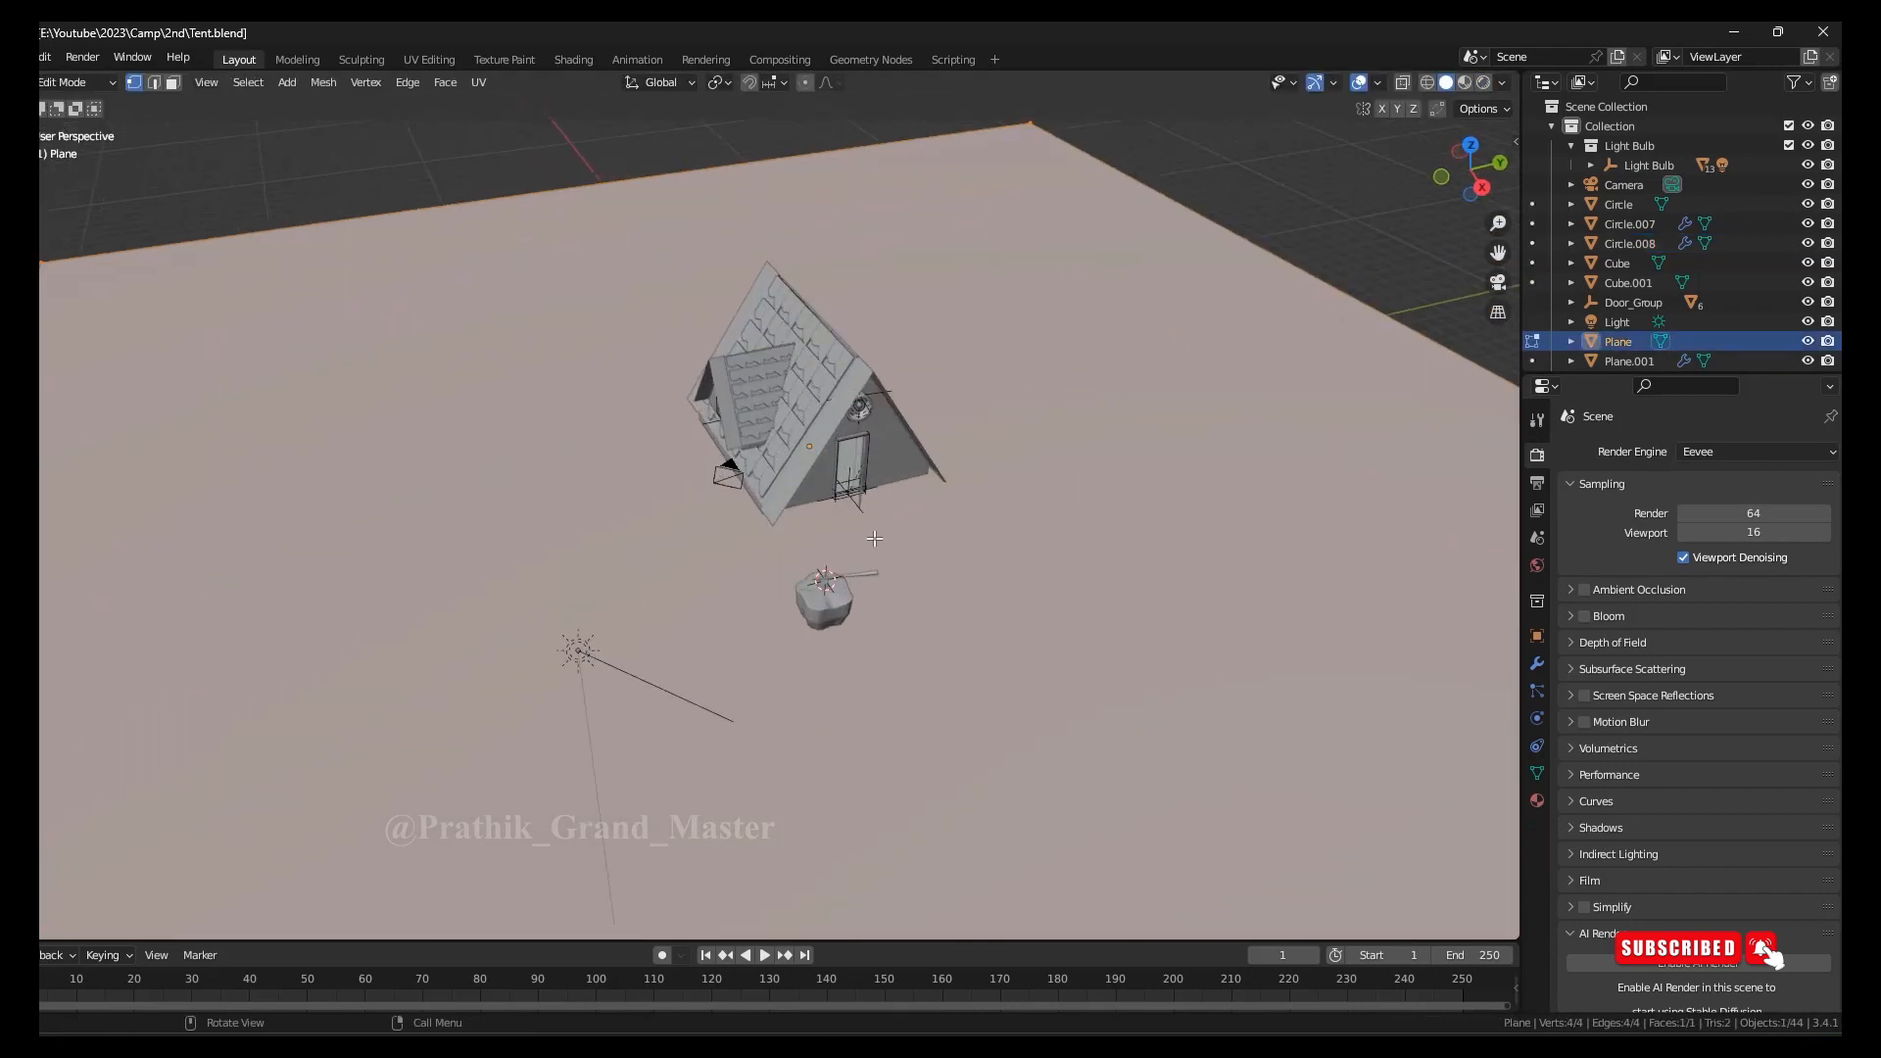
key(n)
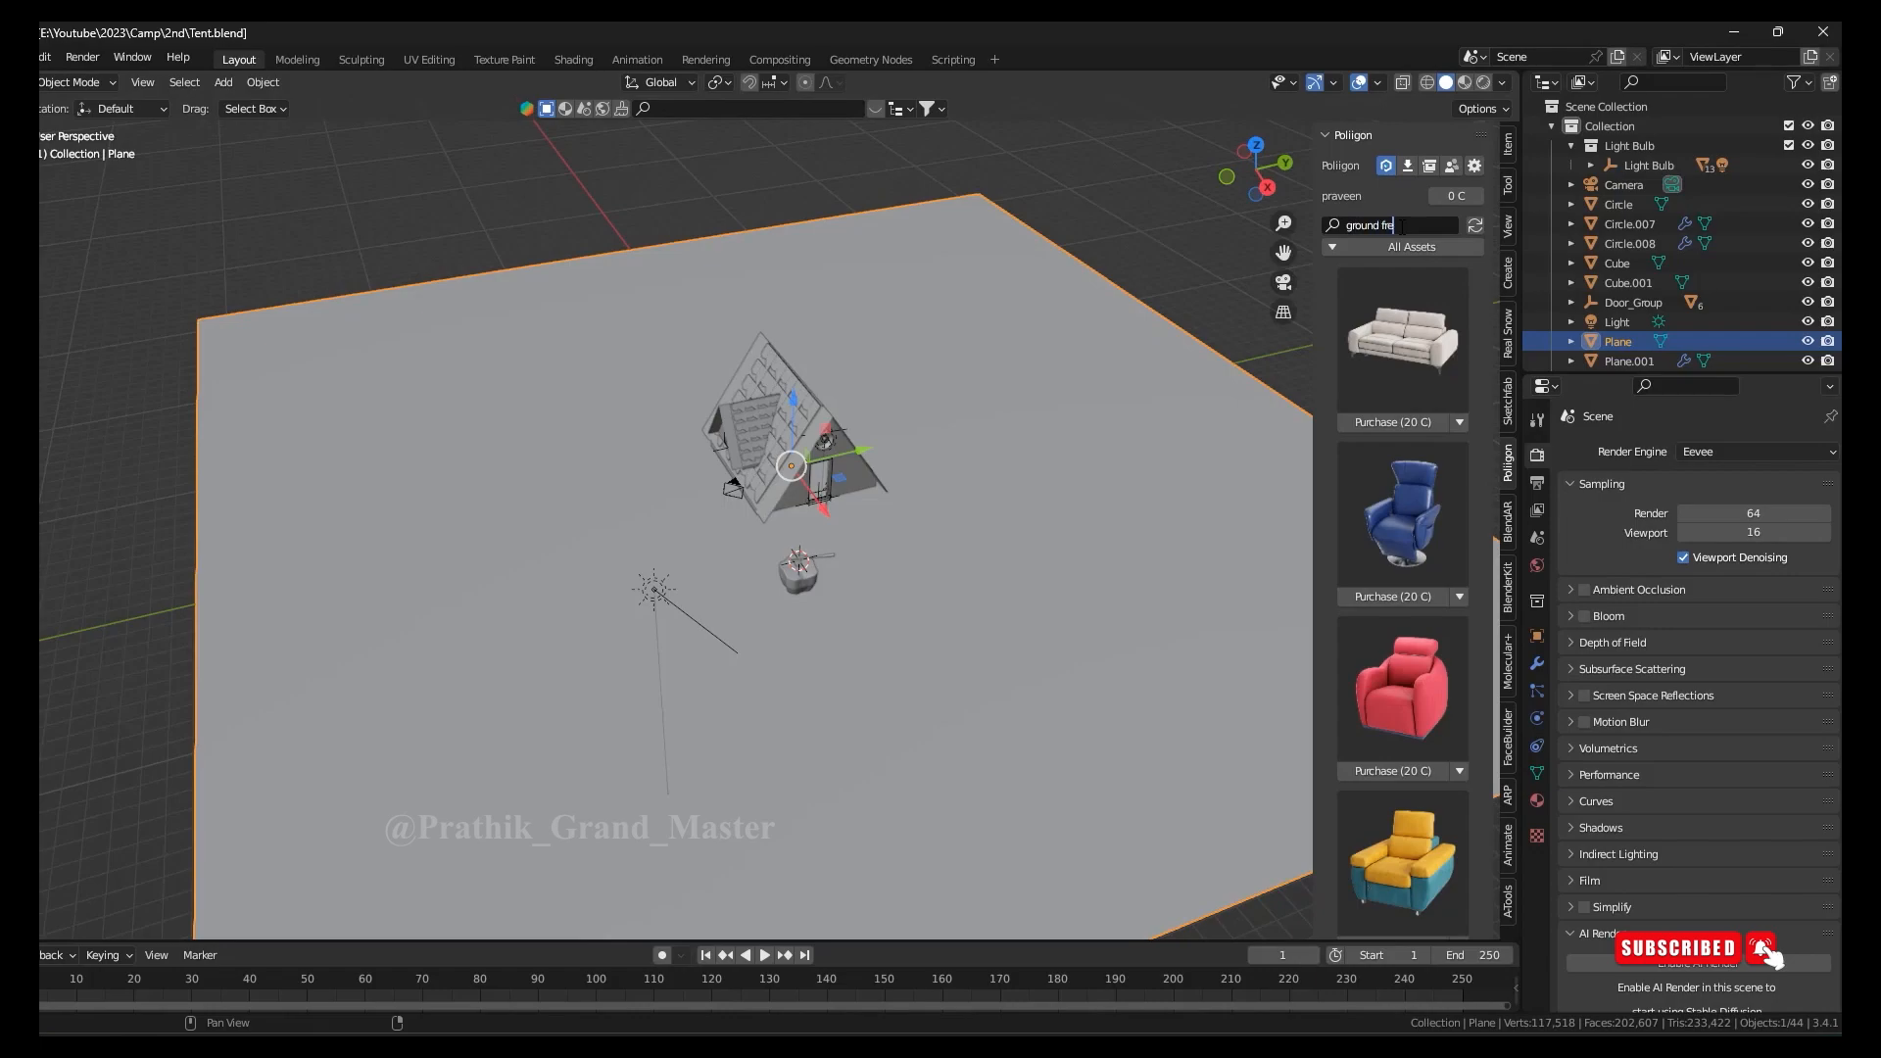
click(1411, 654)
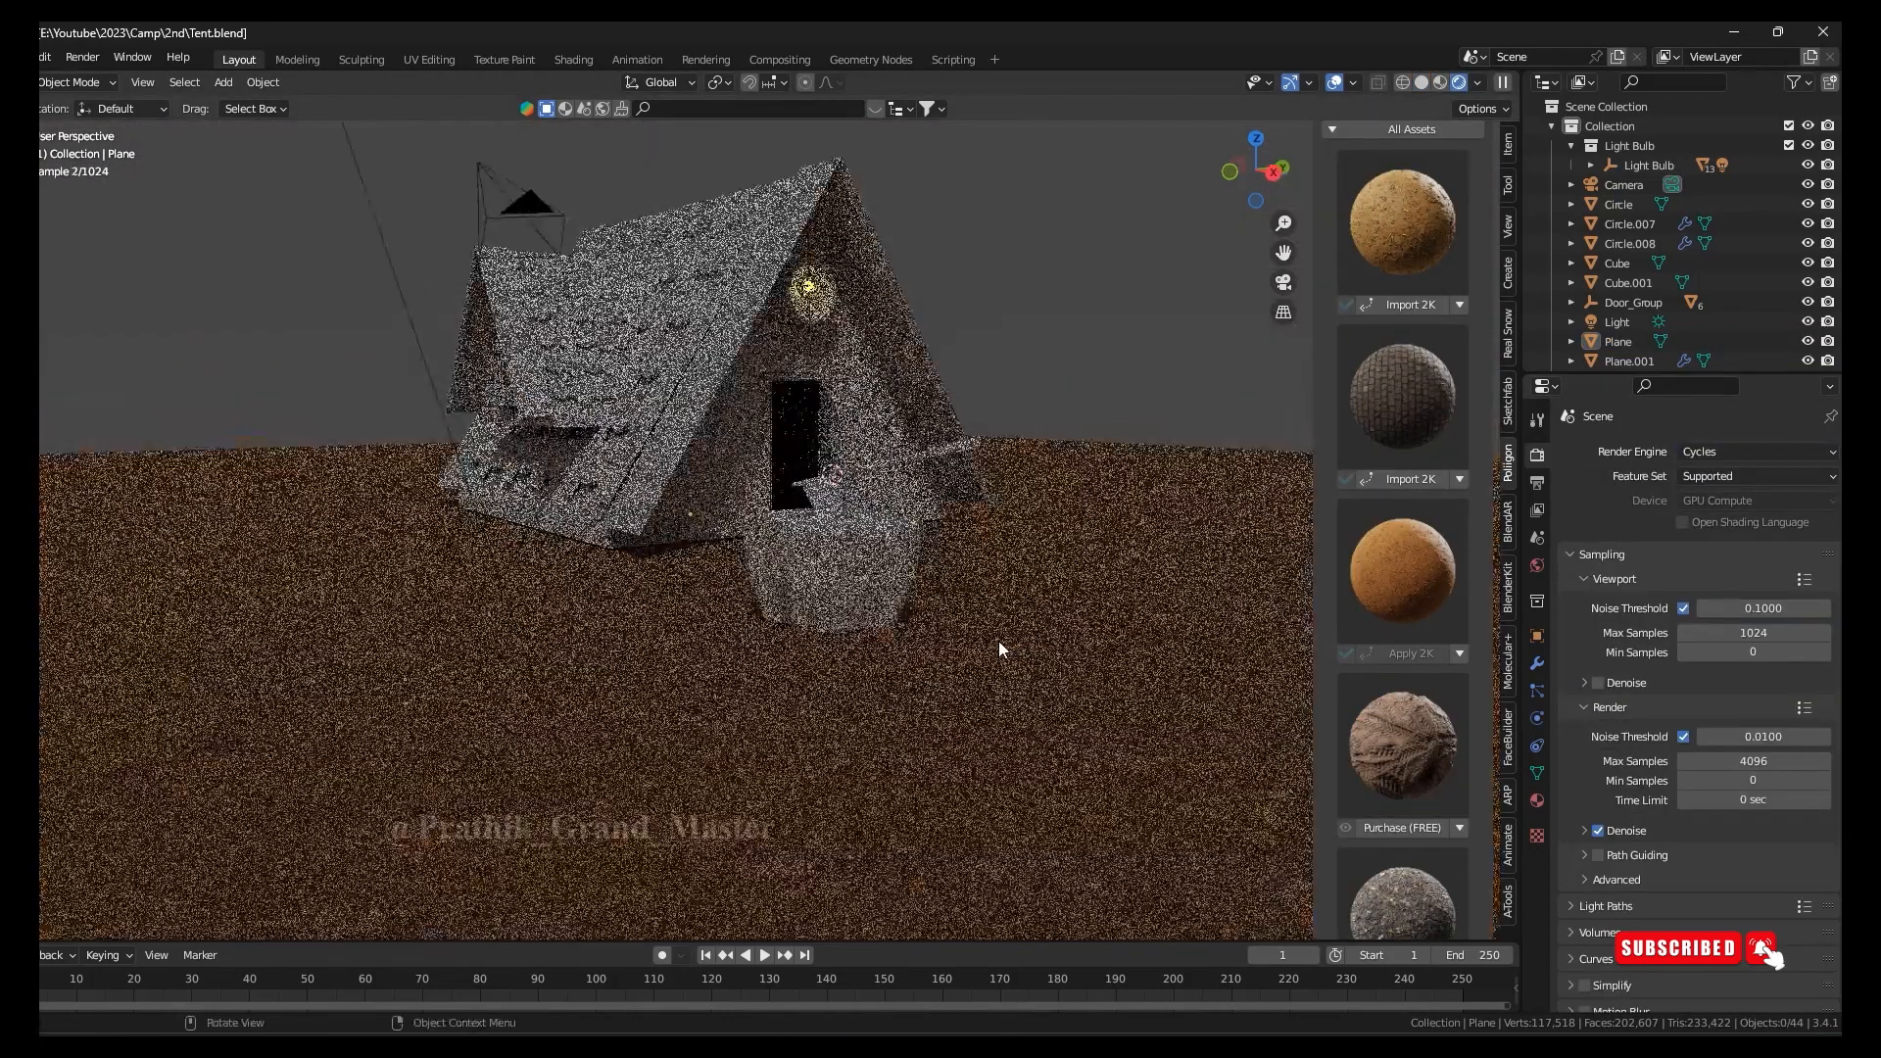
click(1402, 785)
click(1219, 761)
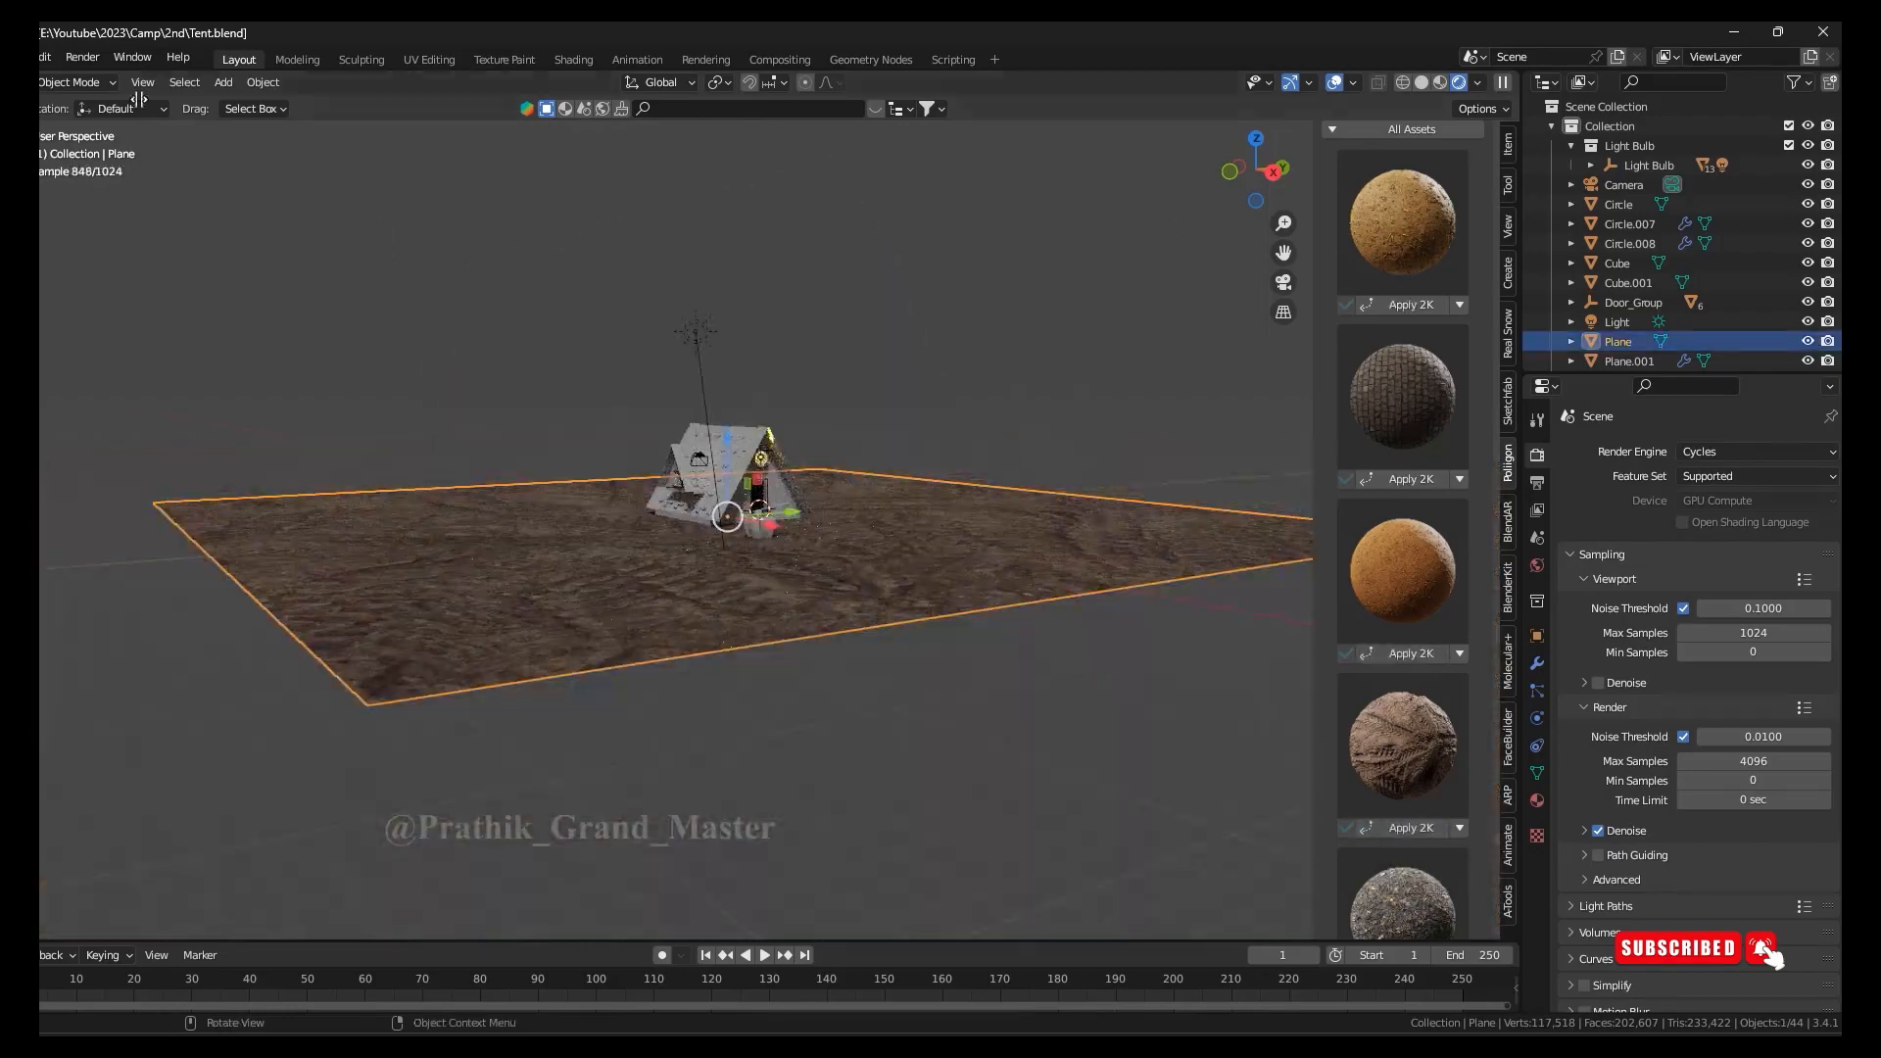
Split off an image editor beside the 3D view and display the GroundDirtRocky006_COL_2K image in it
drag(139, 100, 608, 108)
click(5, 82)
click(59, 265)
click(5, 82)
click(59, 173)
click(207, 83)
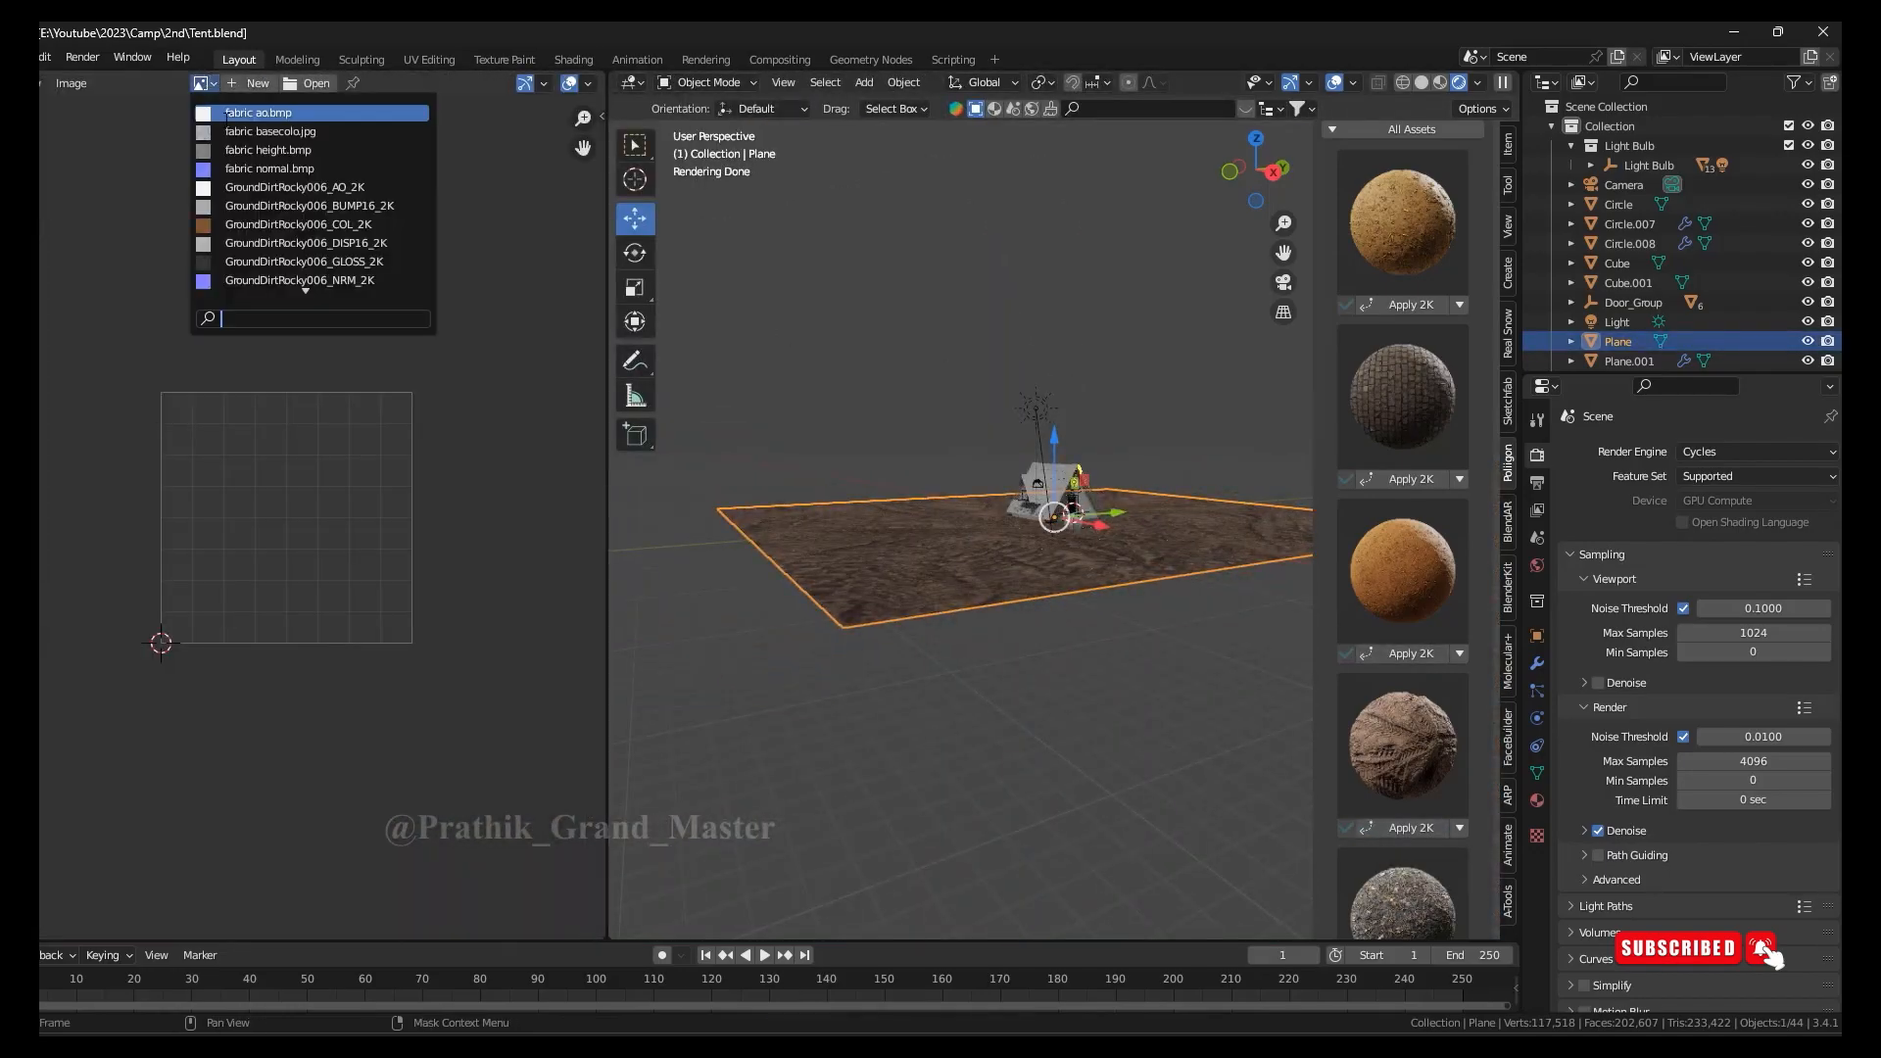
click(298, 225)
Switch the ground plane back to the GroundDirtRocky006 material, check it close to the cabin, and hide the sidebar
middle_drag(841, 563, 823, 647)
scroll(913, 639, down, 1)
scroll(980, 646, up, 10)
middle_drag(1058, 671, 1058, 574)
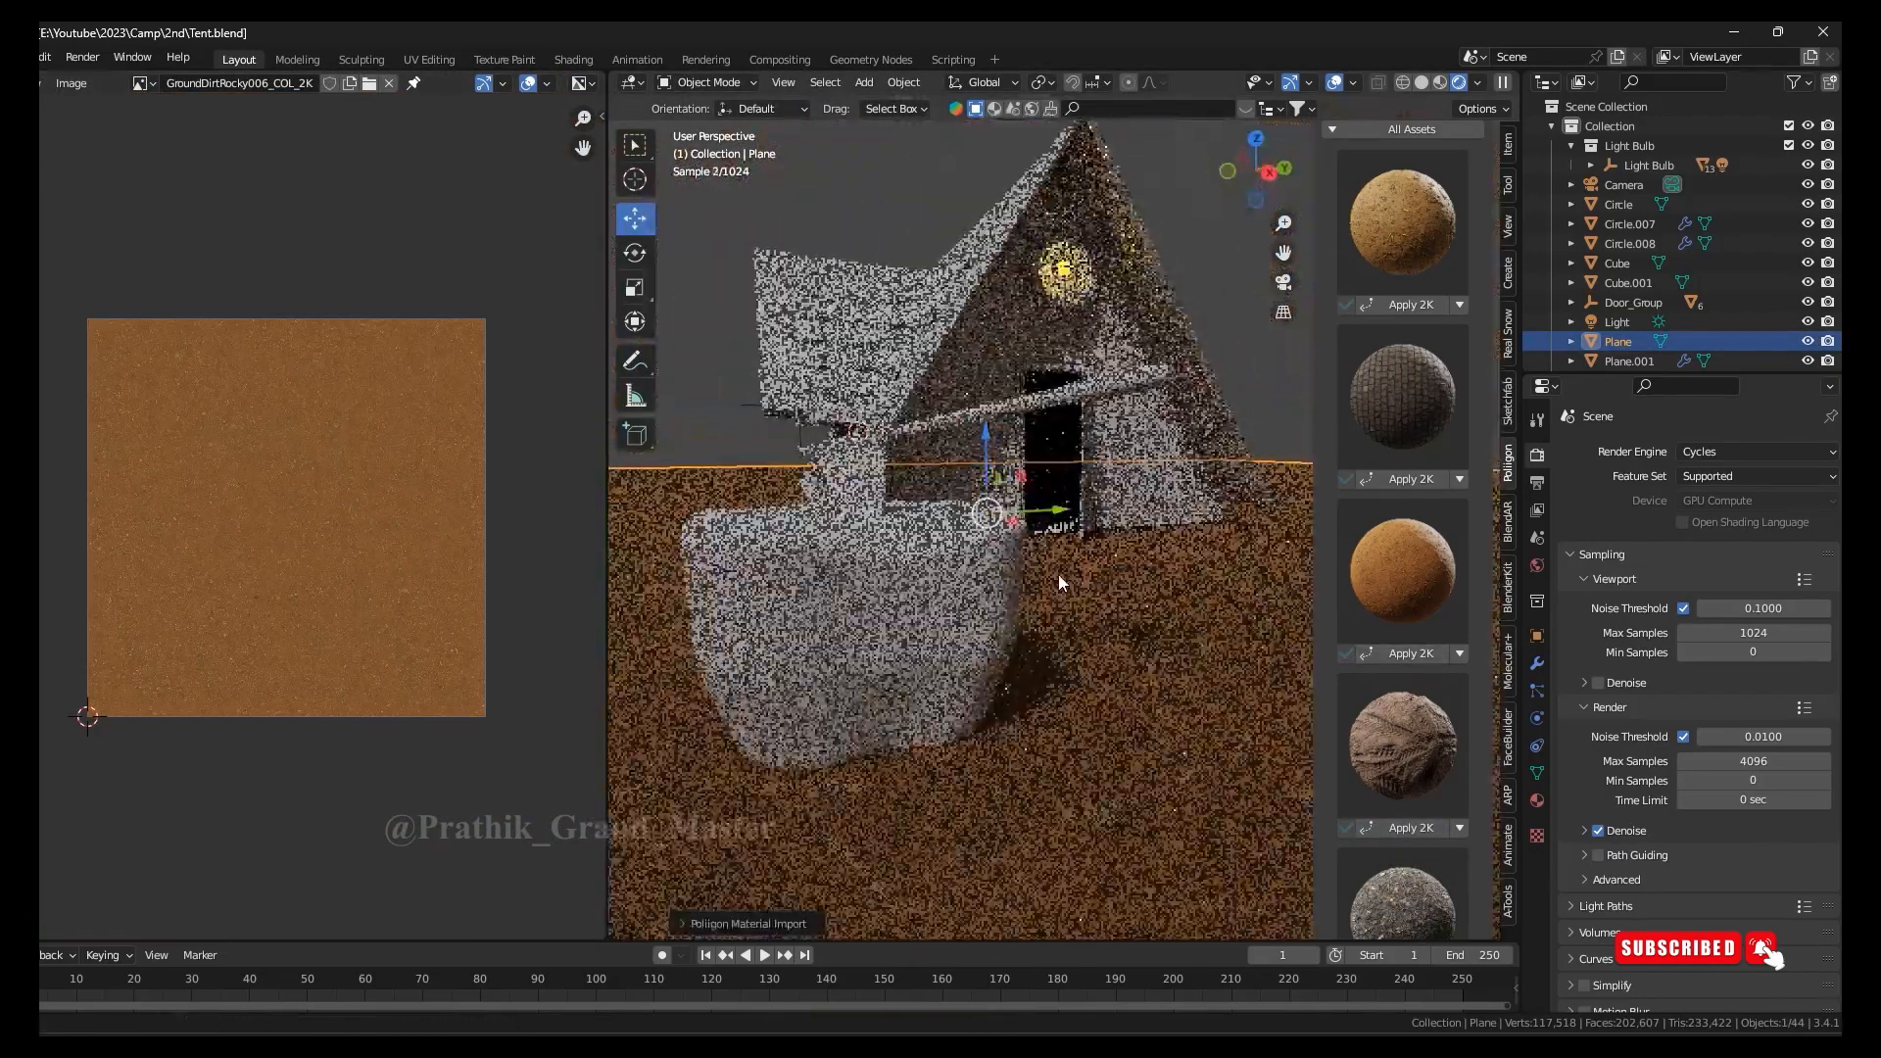
key(n)
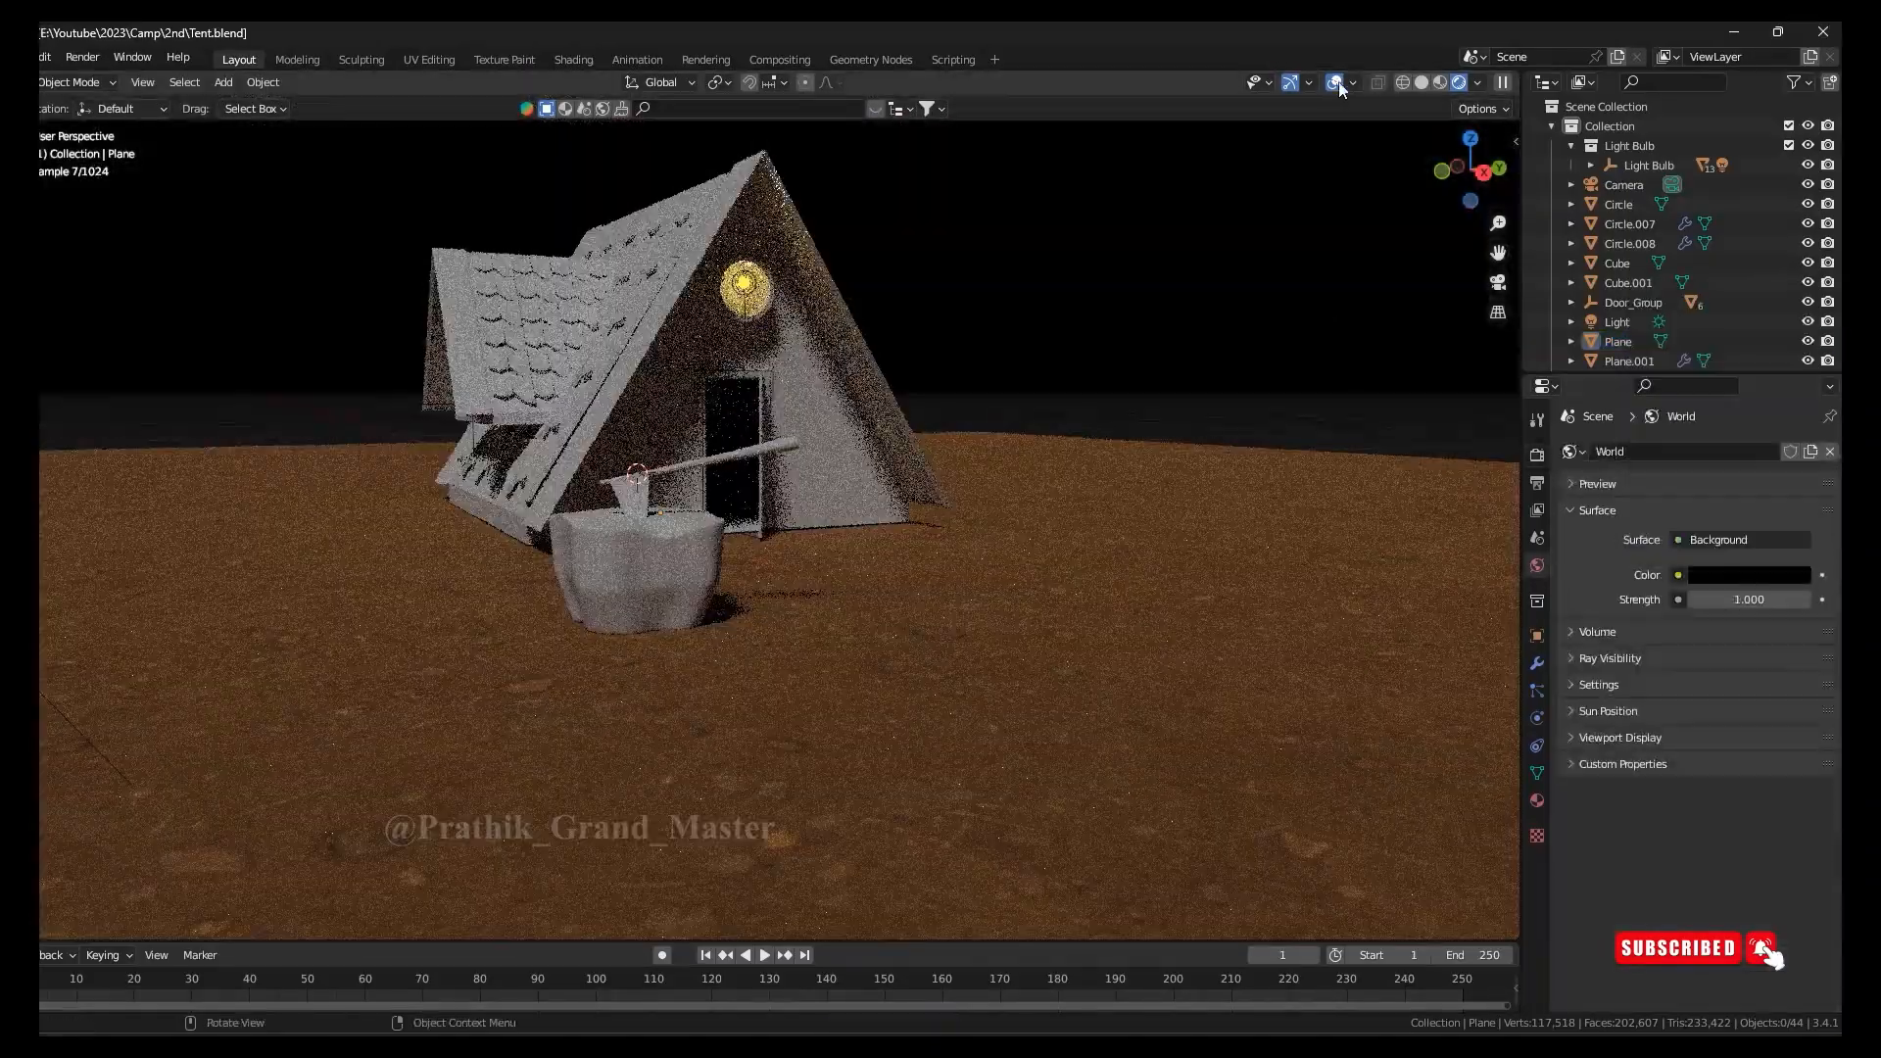
Return the viewport to solid shading with overlays shown and select the ground plane
click(1421, 82)
click(1359, 82)
key(KP_7)
middle_drag(1001, 545, 1058, 576)
click(1058, 576)
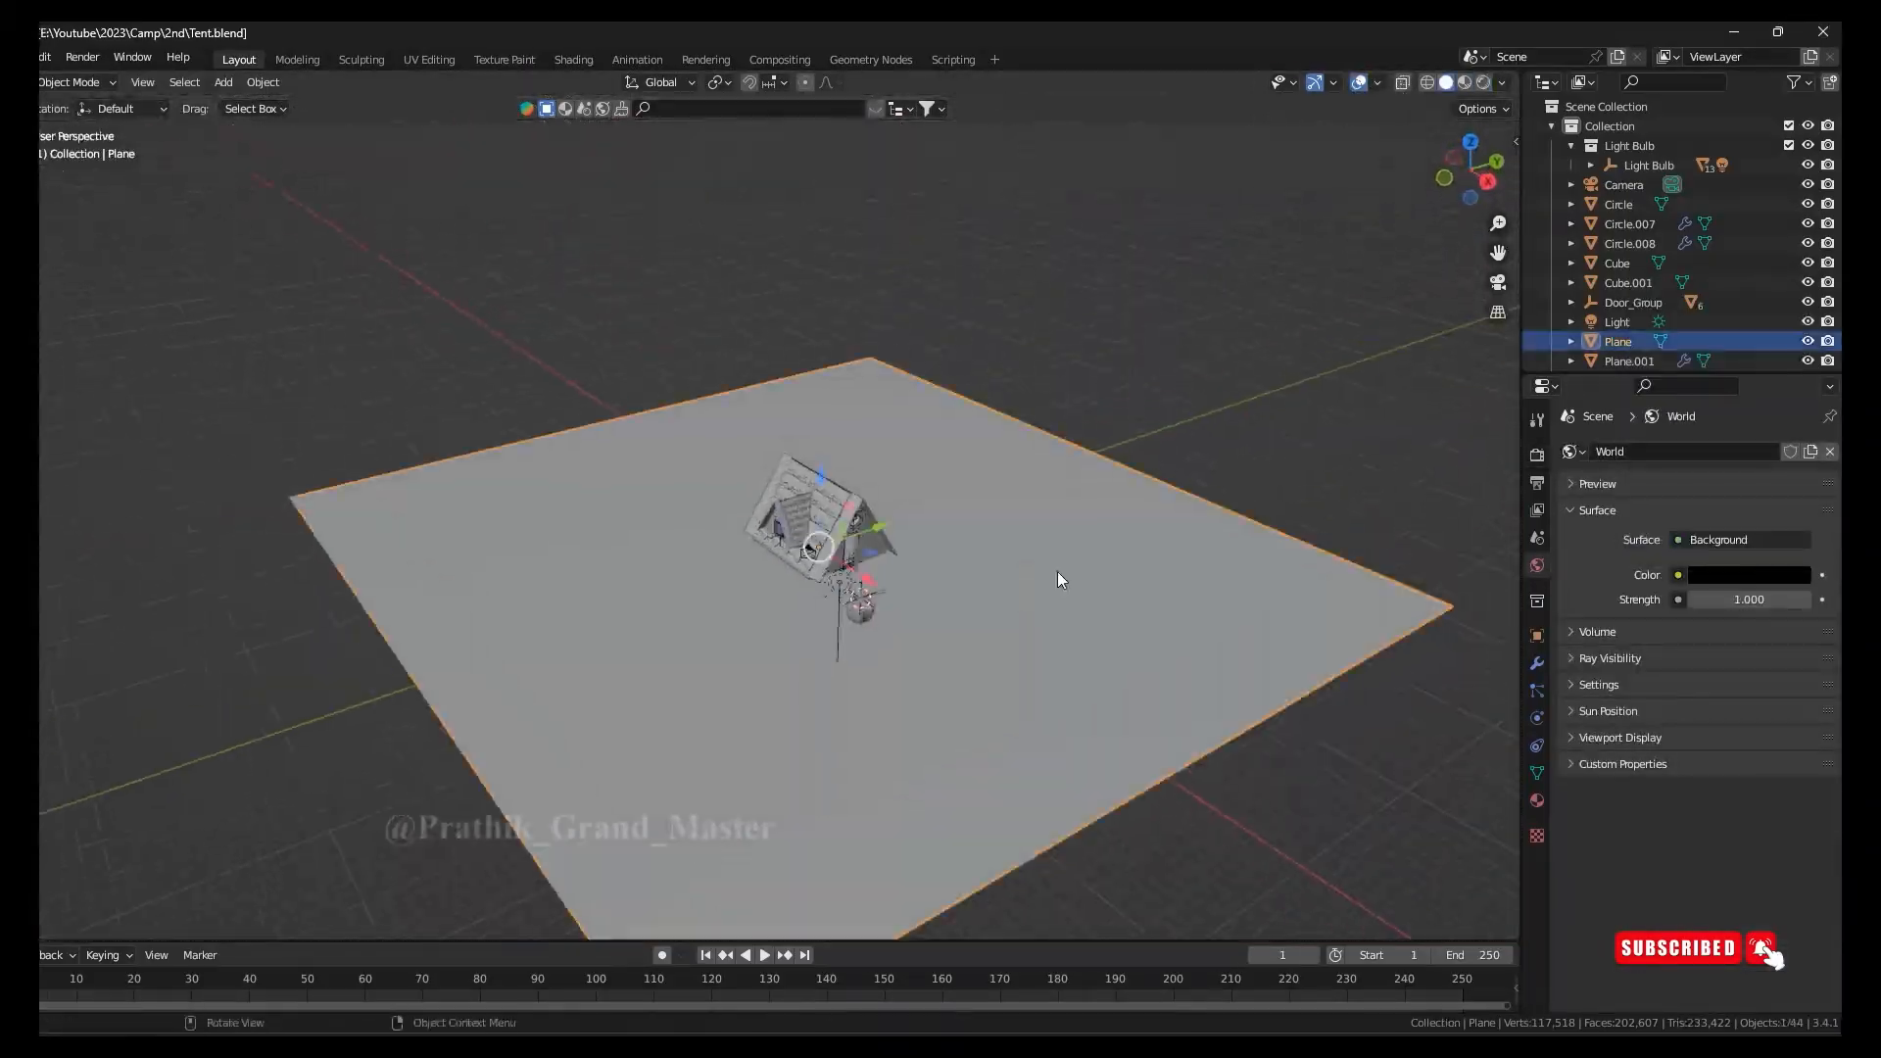
Add a cube and move it onto the open ground beside the cabin
scroll(1058, 576, up, 8)
key(shift+a)
mouse_move(969, 470)
click(332, 697)
key(shift+a)
click(436, 653)
drag(580, 581, 1053, 695)
middle_drag(1038, 686, 1174, 648)
click(1018, 667)
middle_drag(1019, 700, 1166, 761)
Scale the cube along Z and X into a small block and adjust its height above the ground
scroll(1077, 686, up, 6)
key(s)
key(z)
click(862, 563)
key(s)
key(x)
middle_drag(901, 627, 878, 569)
click(958, 602)
drag(665, 453, 672, 641)
Extrude the block's top face straight up to form a slim tree trunk
key(Tab)
middle_drag(675, 596, 798, 615)
click(688, 624)
scroll(843, 617, down, 6)
key(e)
key(z)
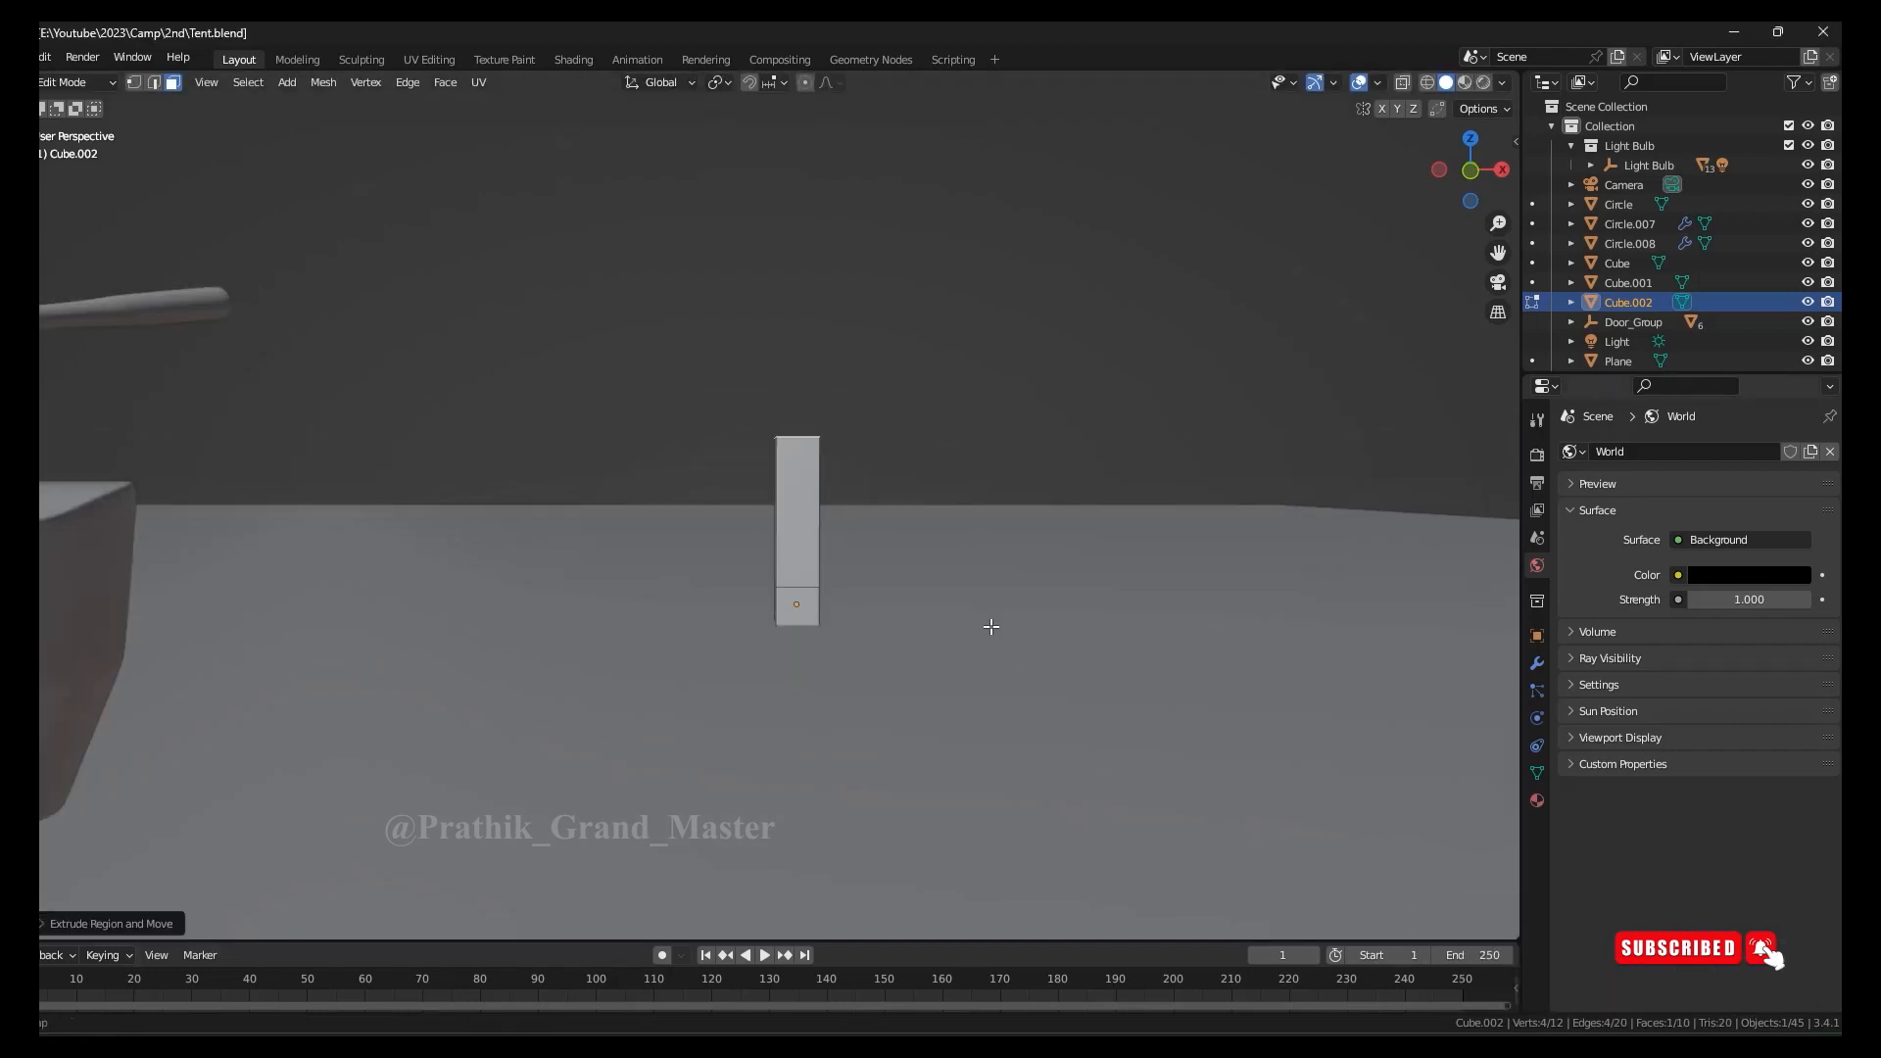
click(338, 632)
middle_drag(1048, 570, 1048, 586)
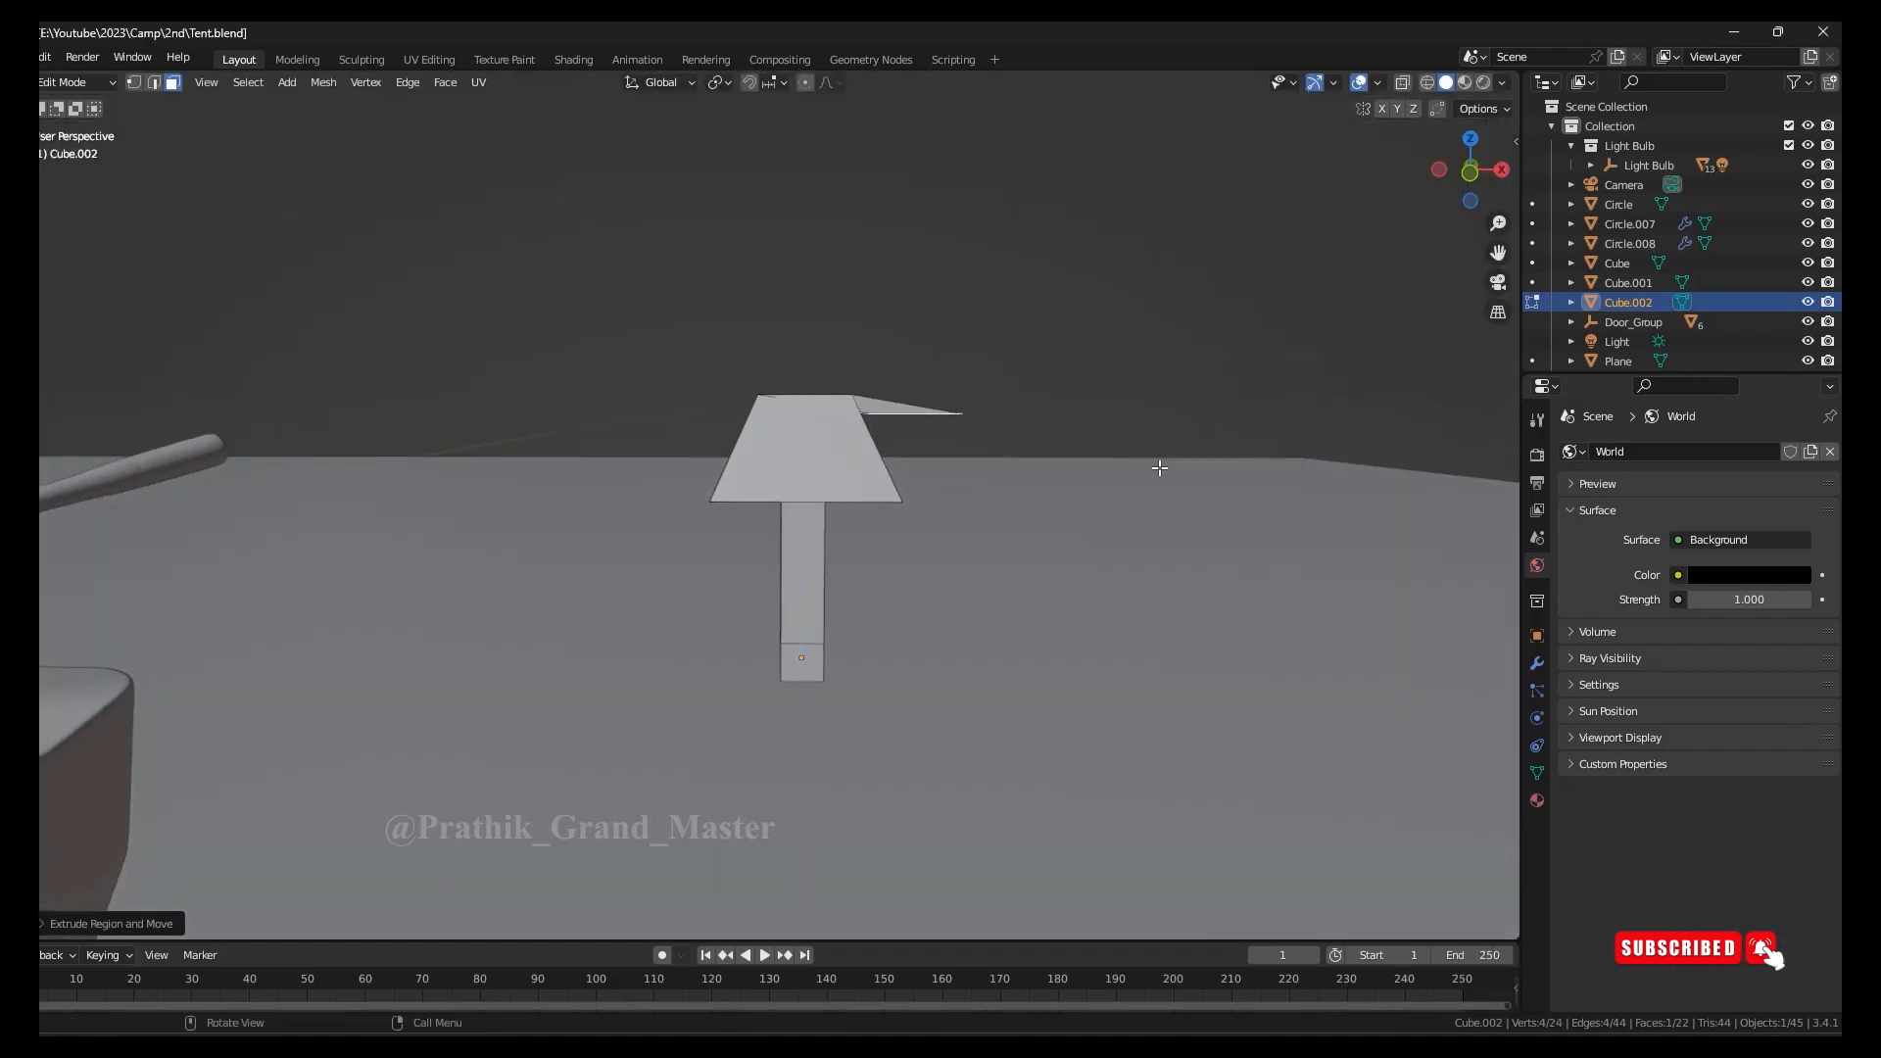
Extrude and scale the top face to build stacked, tapering foliage tiers above the trunk
key(e)
click(1258, 568)
key(s)
click(1009, 363)
middle_drag(1039, 342, 1089, 422)
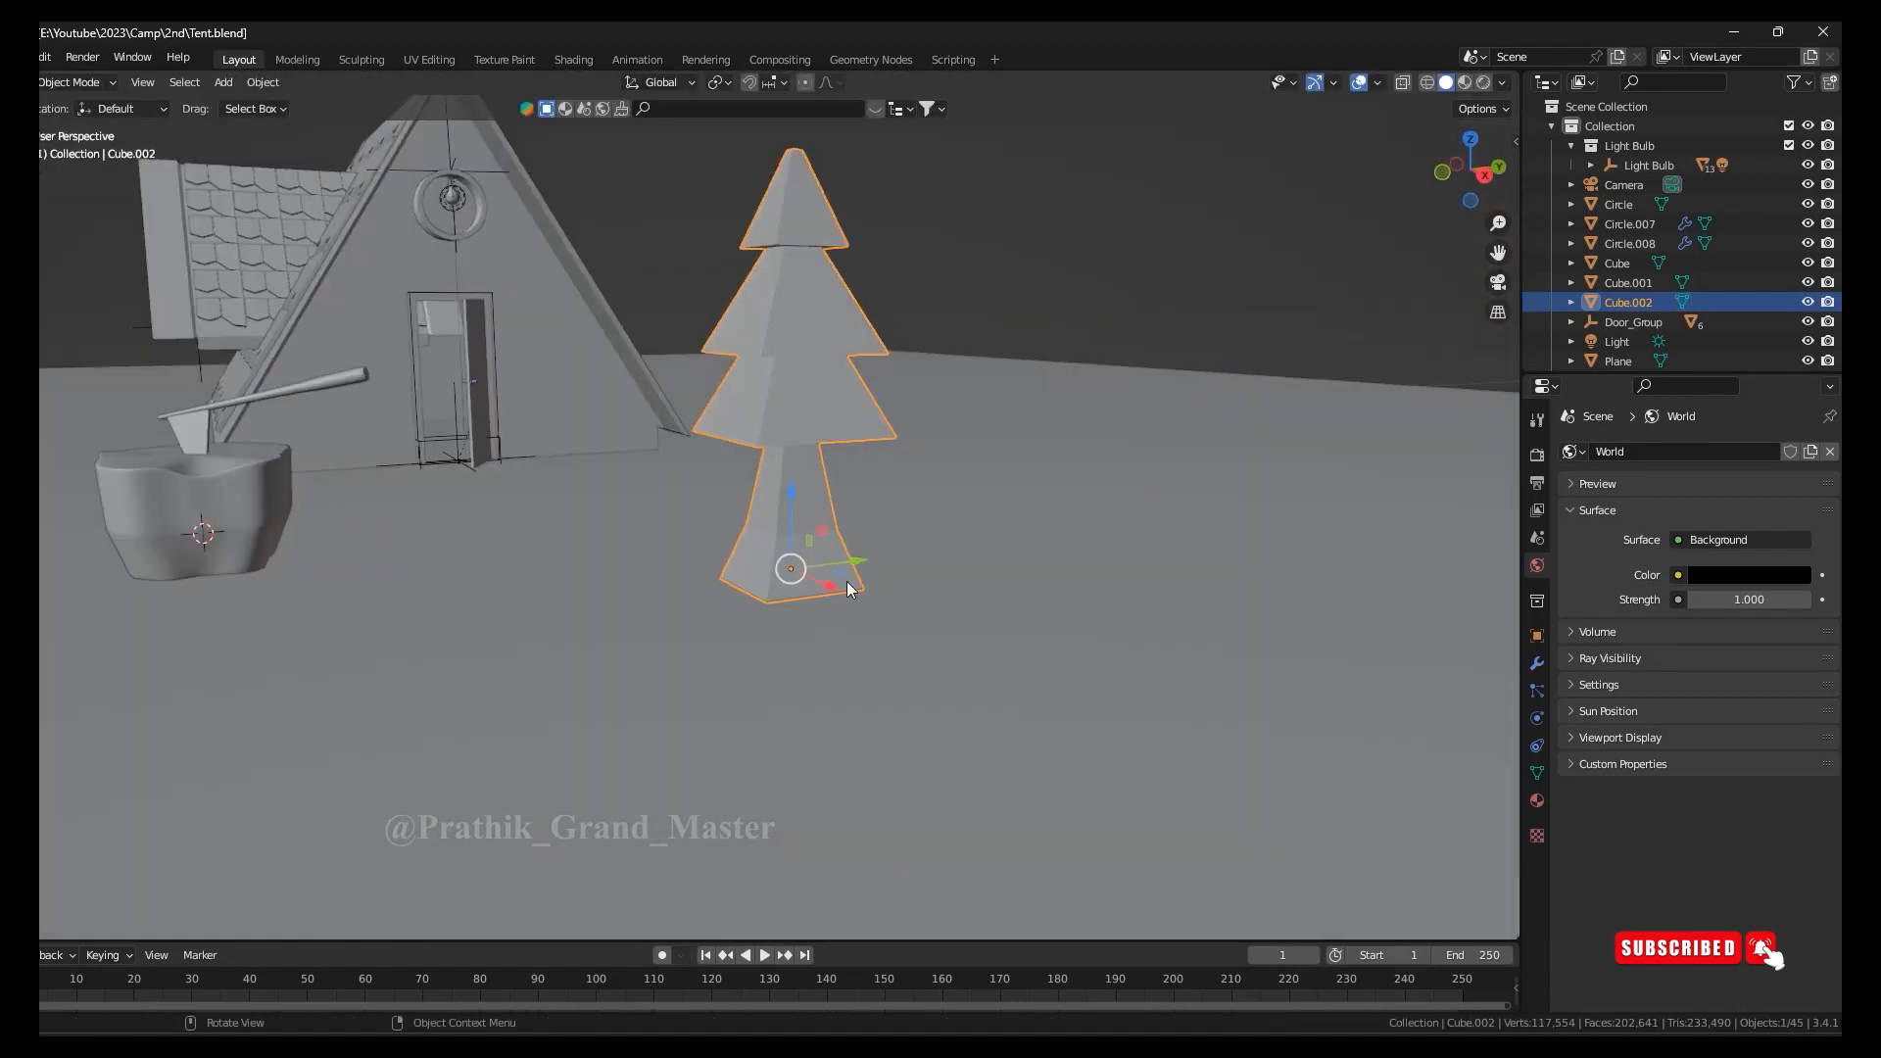
Move the finished pine tree along the Z axis to seat it on the ground
key(g)
key(z)
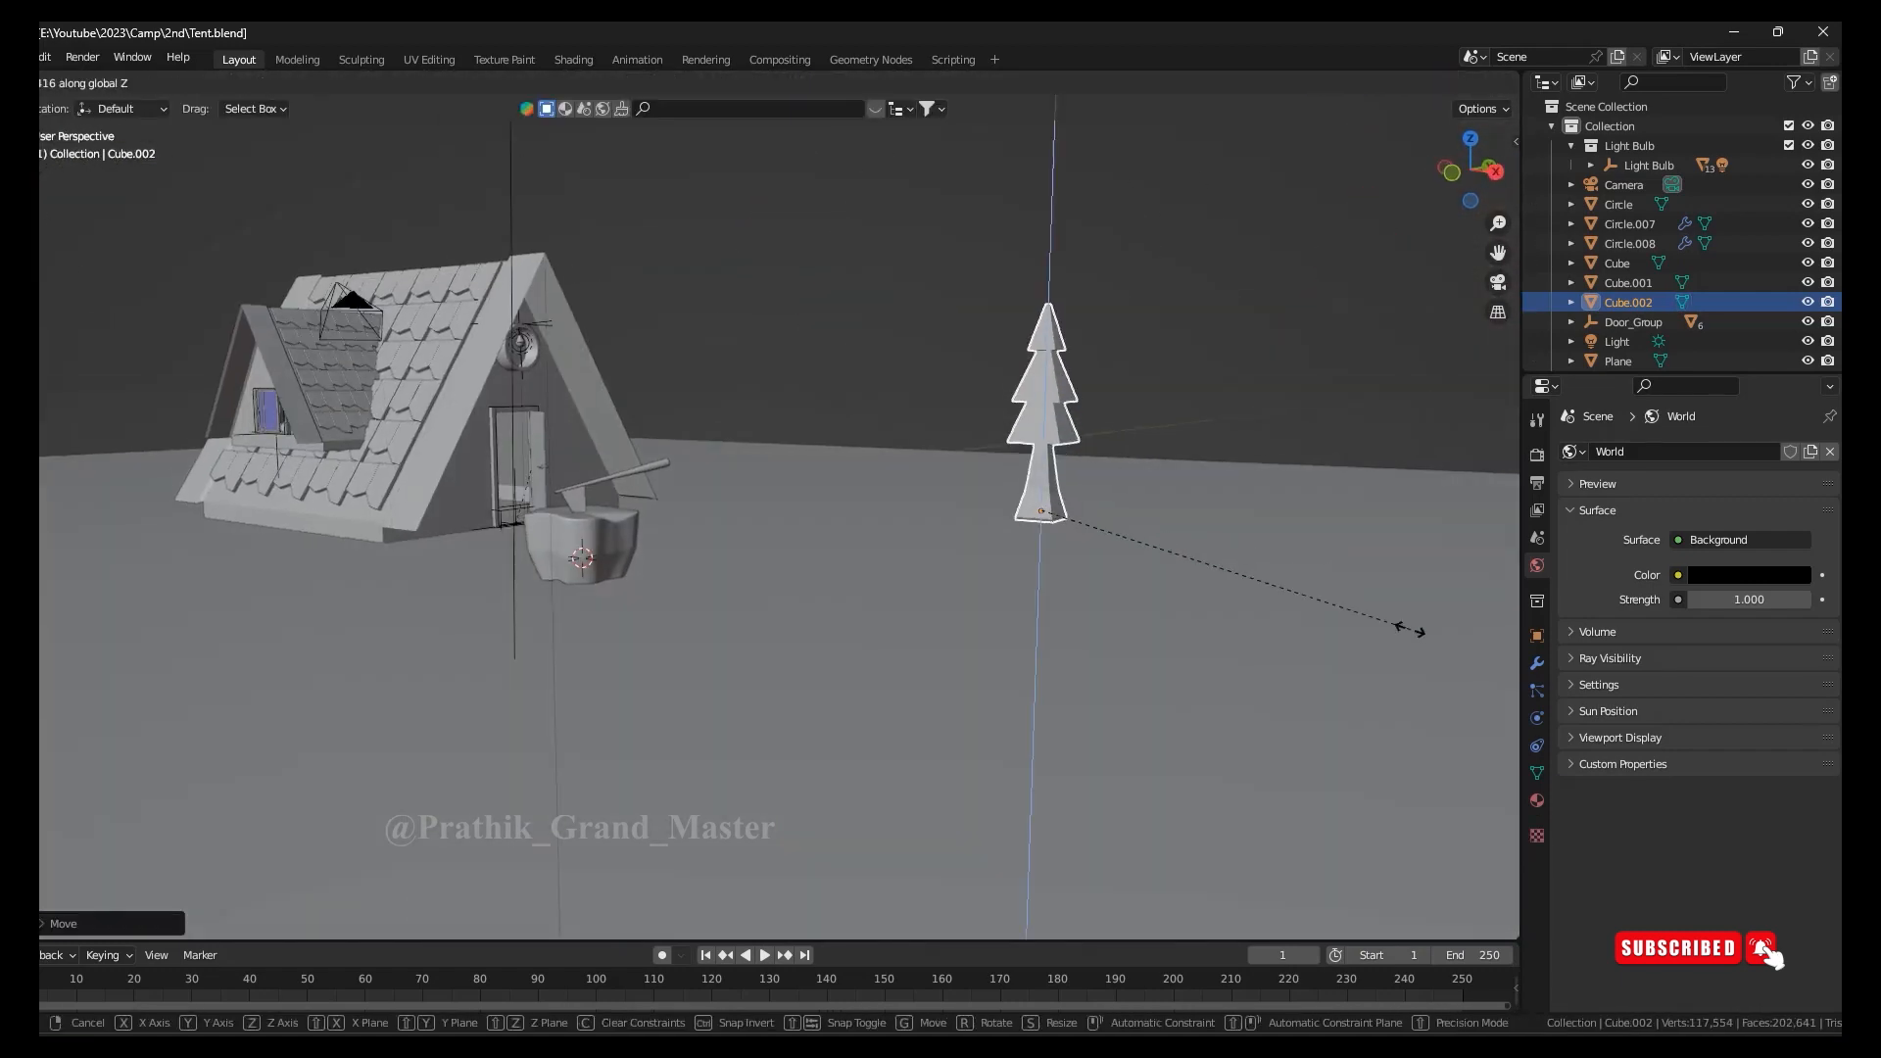
click(1342, 596)
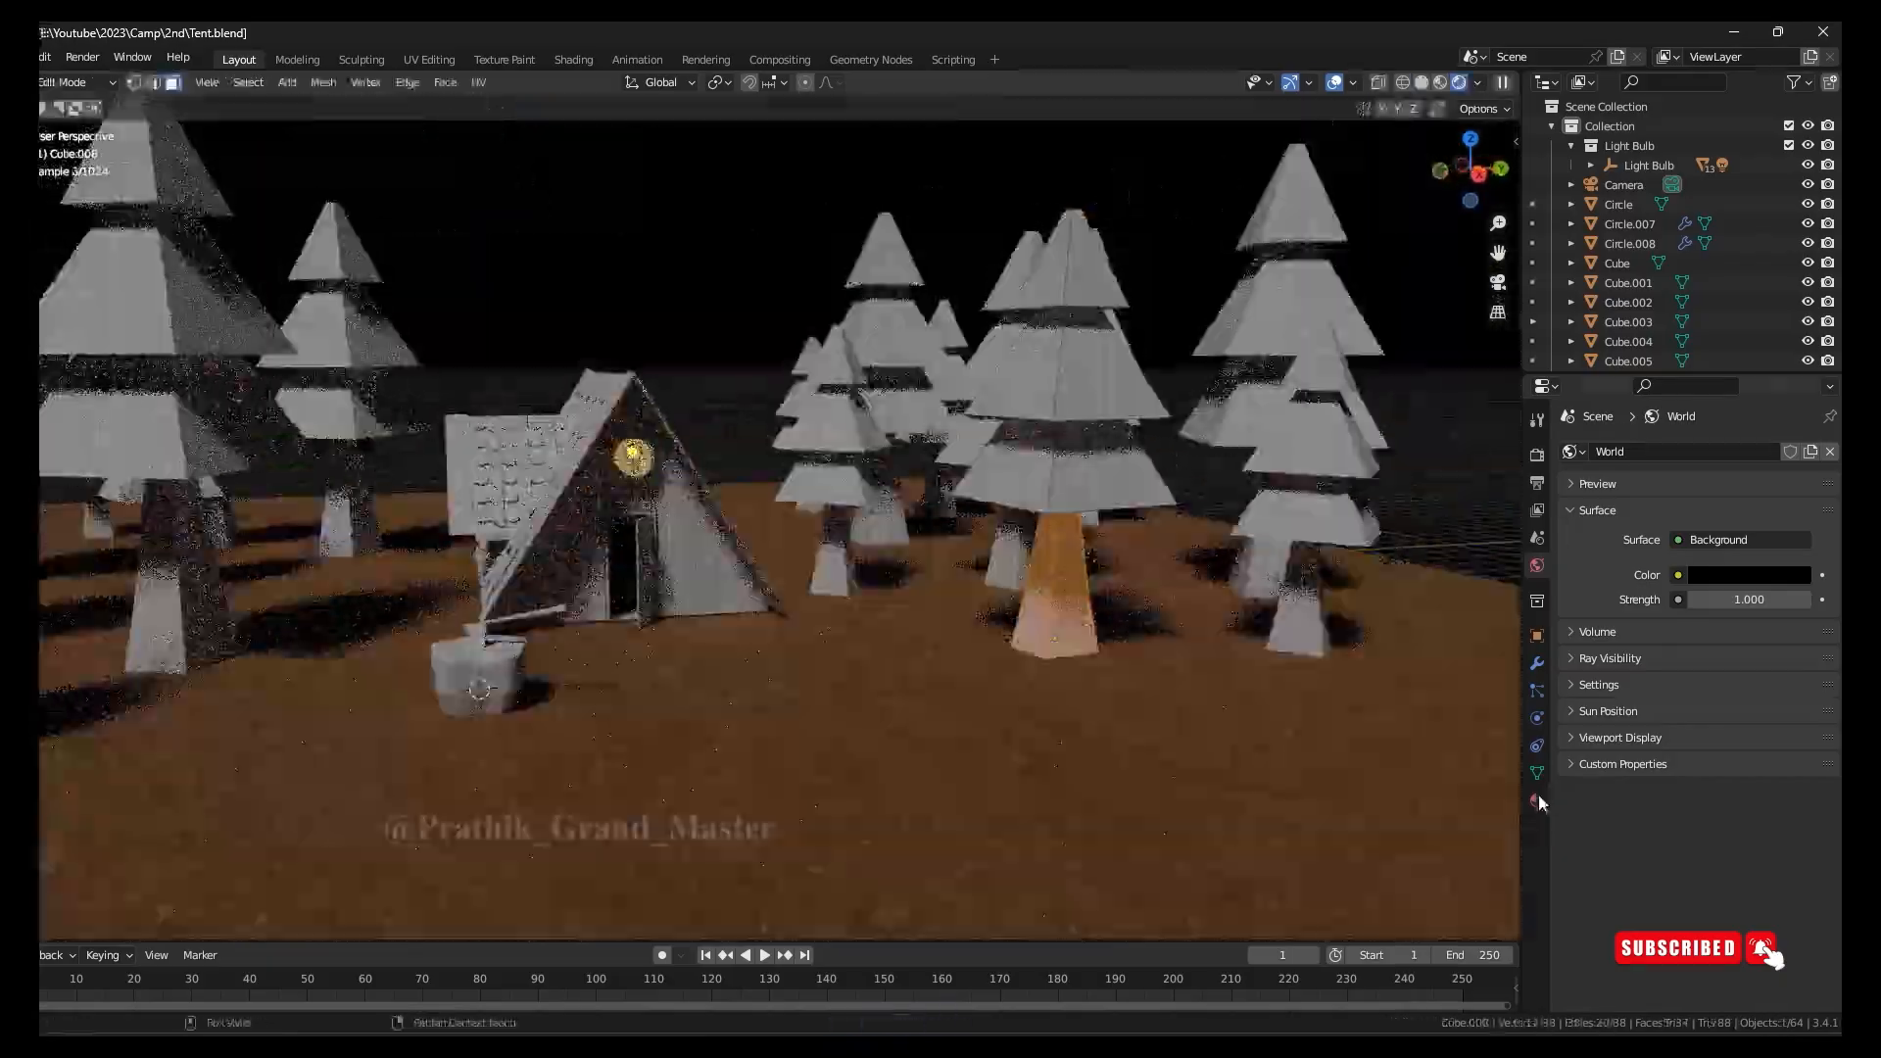
Add a new material to the pine tree and darken its base color to a brown for the trunk
click(1538, 801)
key(Tab)
click(1738, 539)
click(1749, 706)
drag(1796, 440, 1795, 539)
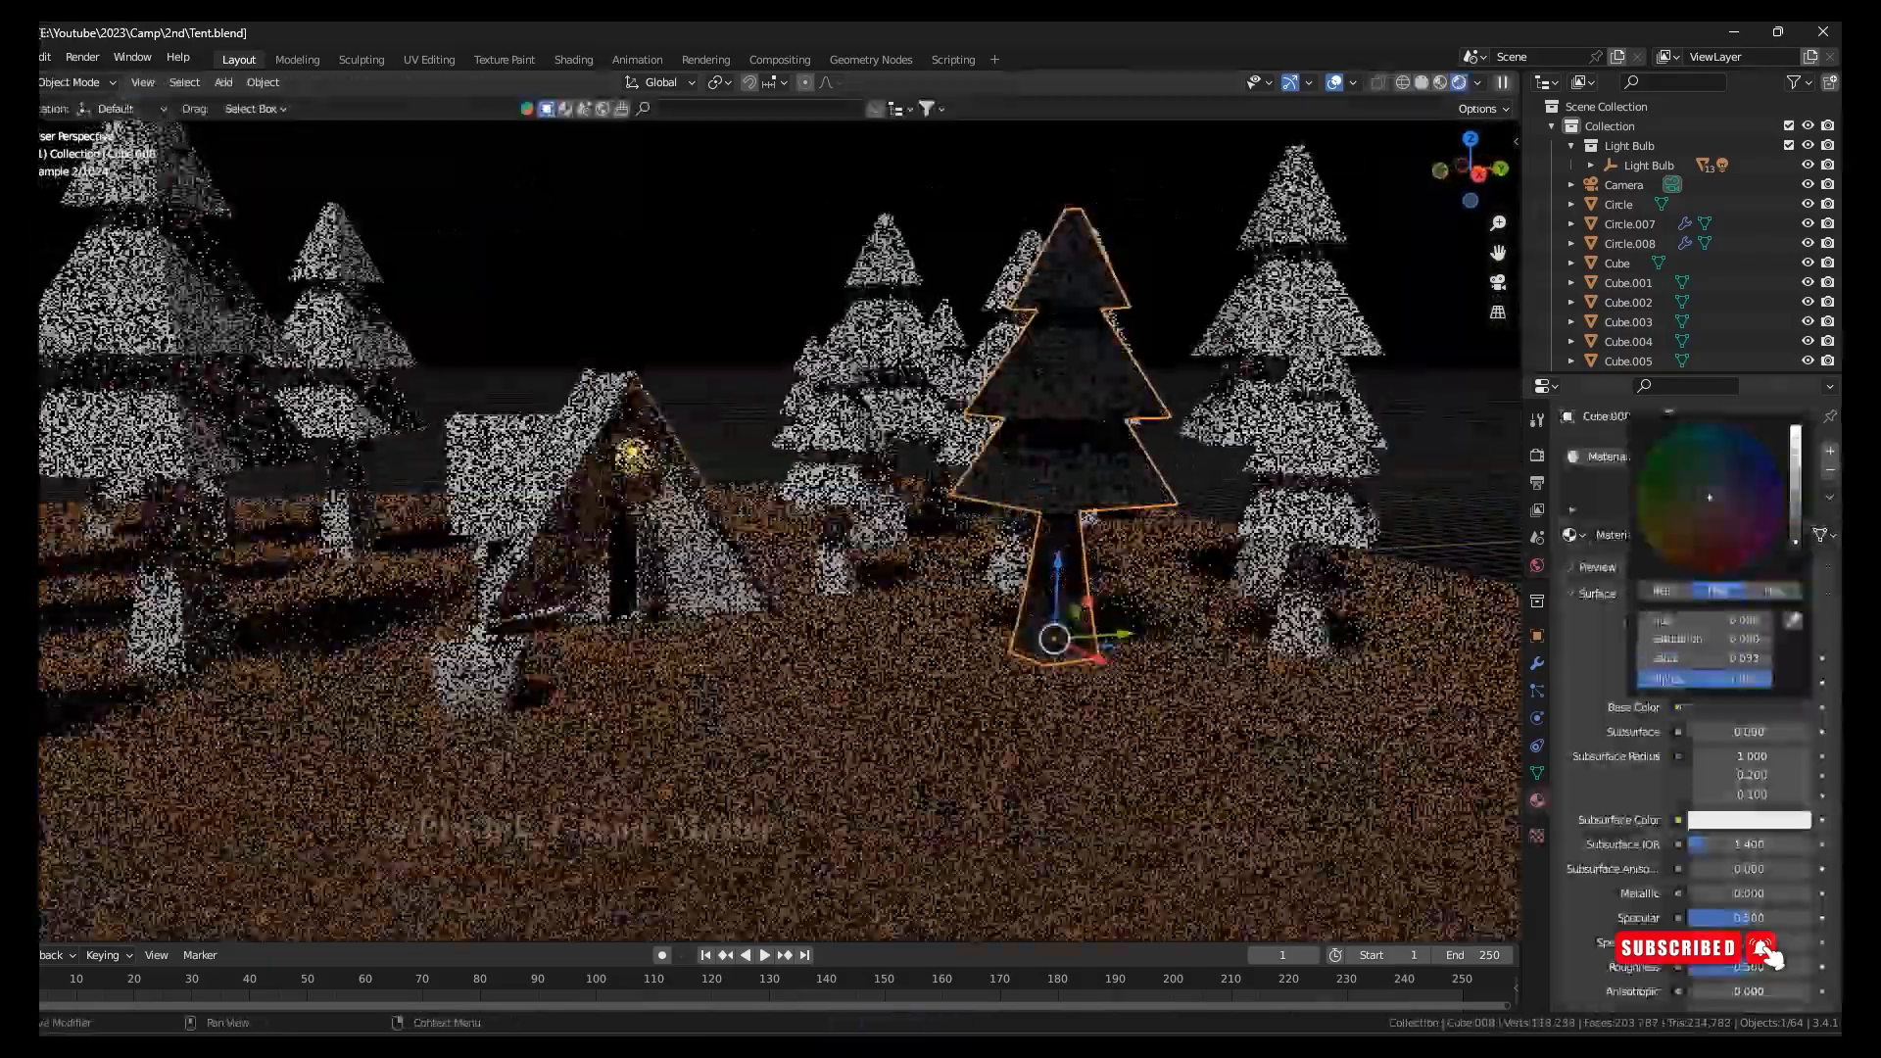
drag(1709, 496, 1687, 541)
key(Tab)
click(1714, 729)
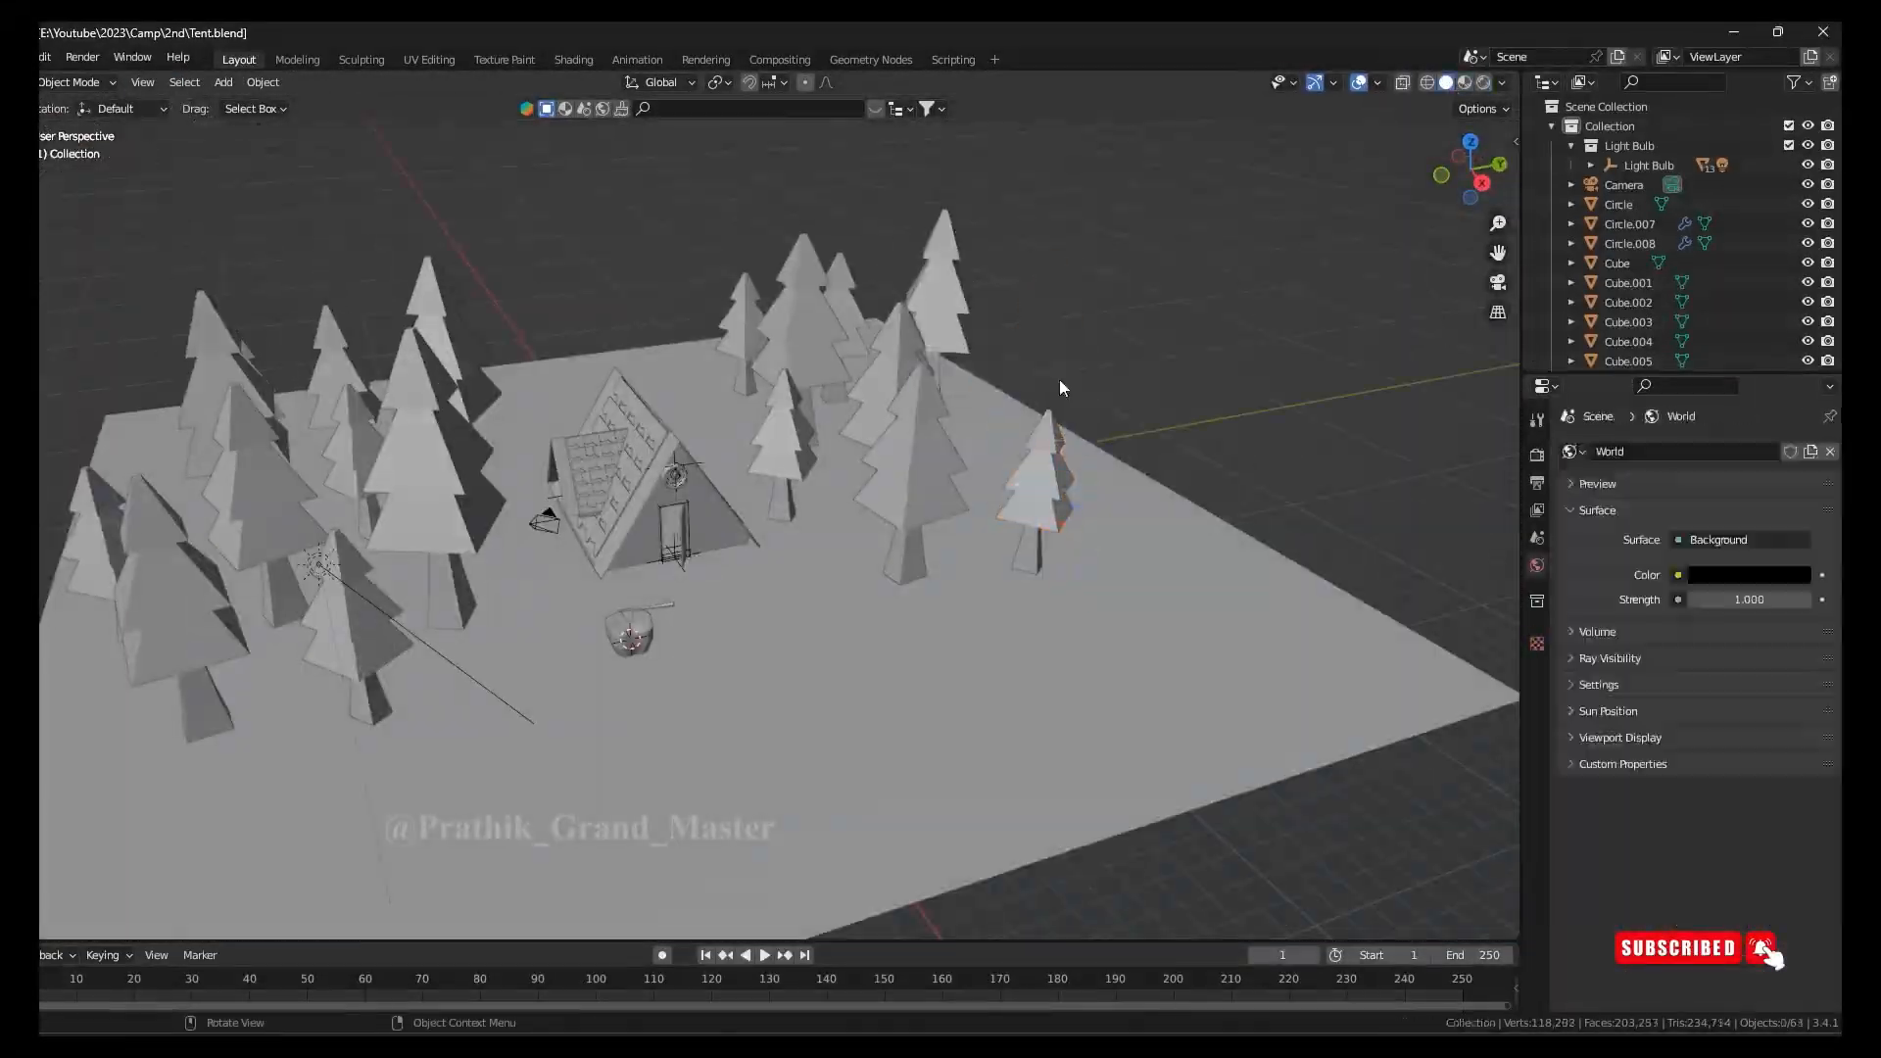
Delete the duplicate pine trees around the cabin, keeping only the tree that has materials
middle_drag(1060, 379, 990, 441)
click(802, 343)
key(x)
click(802, 339)
shift+click(597, 294)
shift+click(446, 551)
scroll(490, 621, down, 3)
key(x)
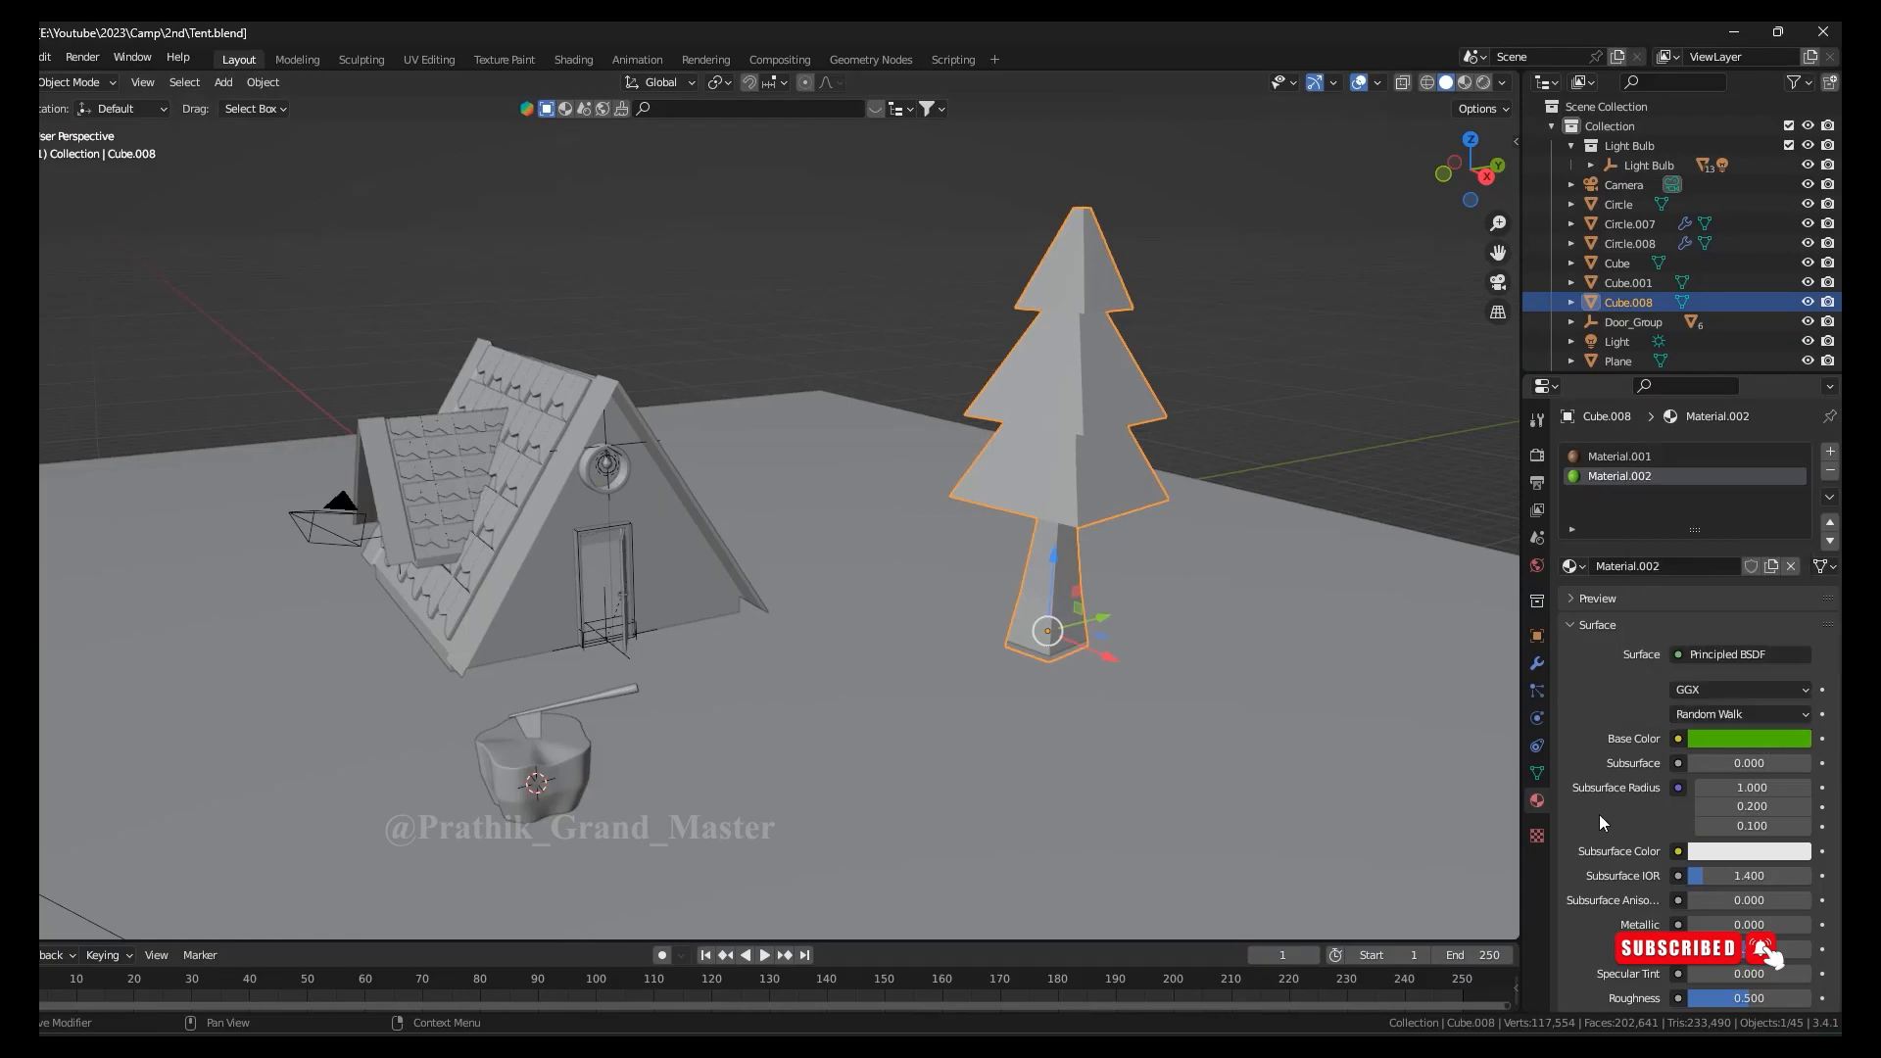
Check the remaining tree in rendered view and select the faces of its lowest green foliage tier
click(1482, 85)
middle_drag(1068, 529, 1205, 449)
scroll(1126, 422, down, 3)
middle_drag(1088, 392, 1038, 424)
key(Tab)
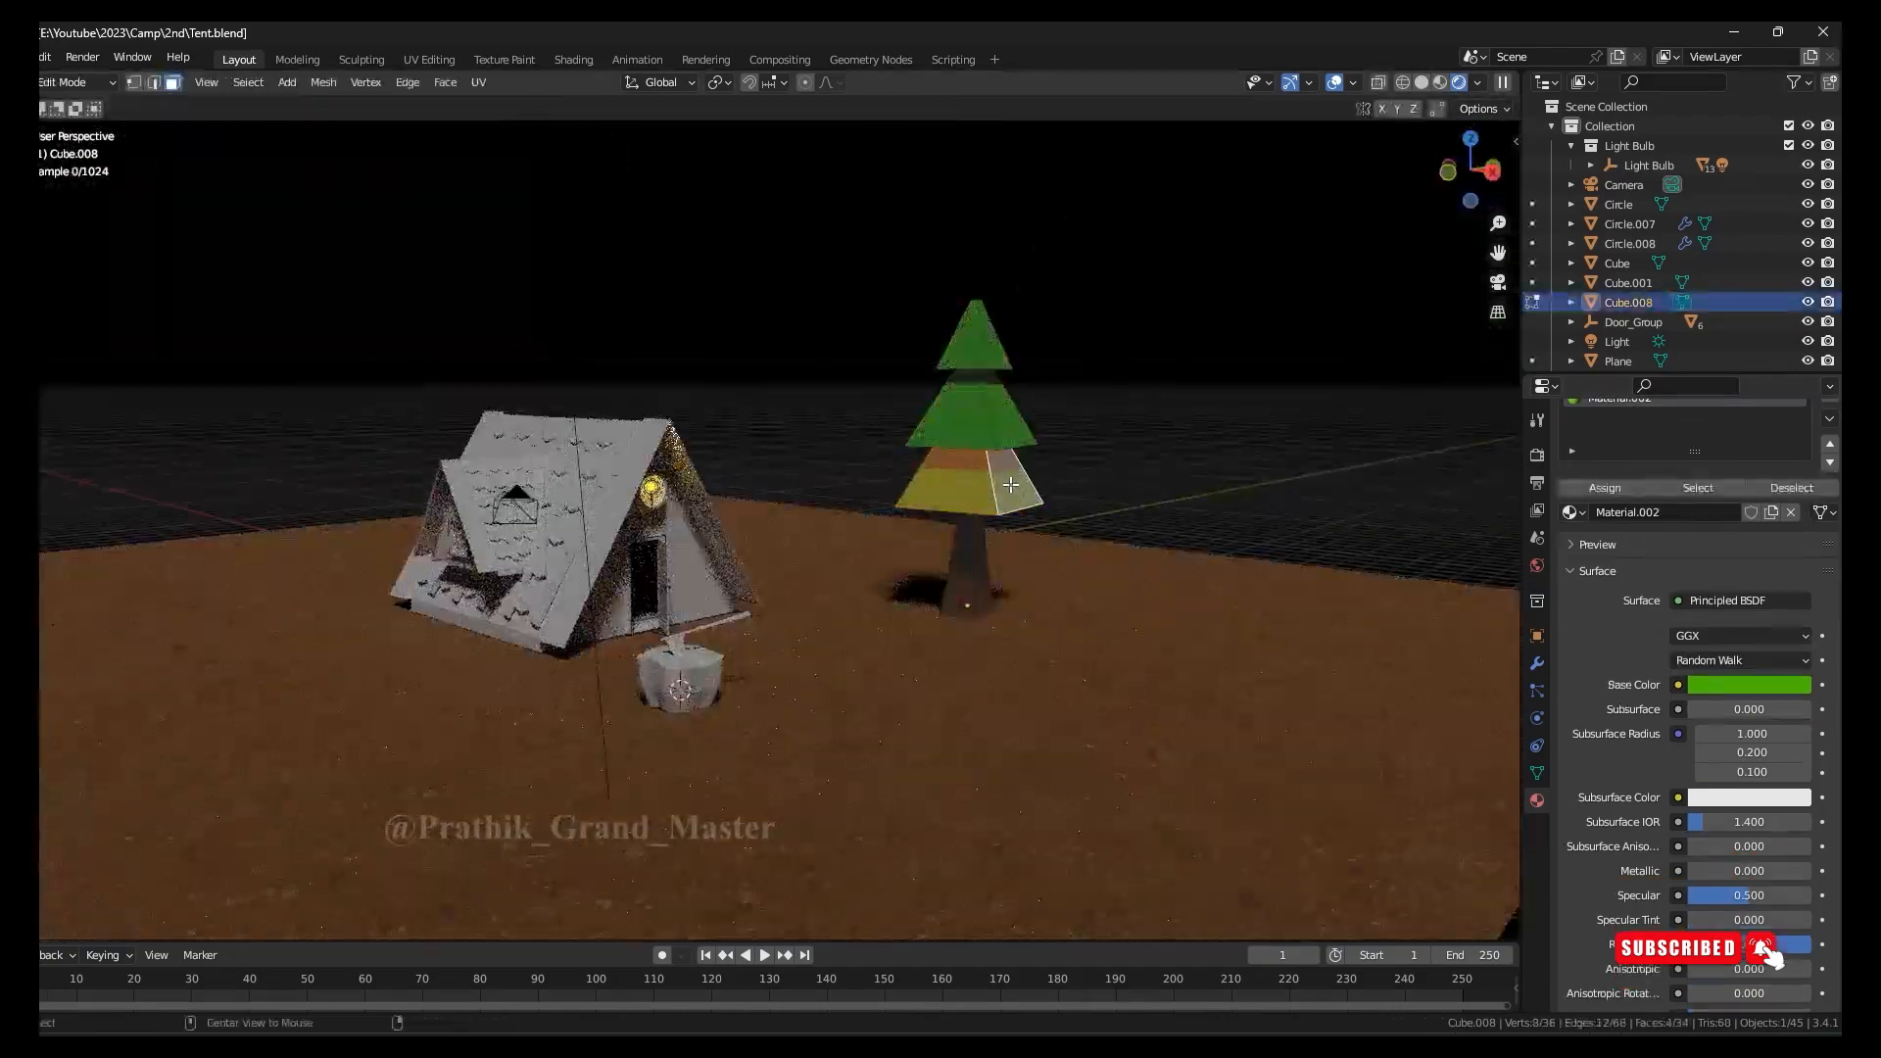
key(Return)
key(Tab)
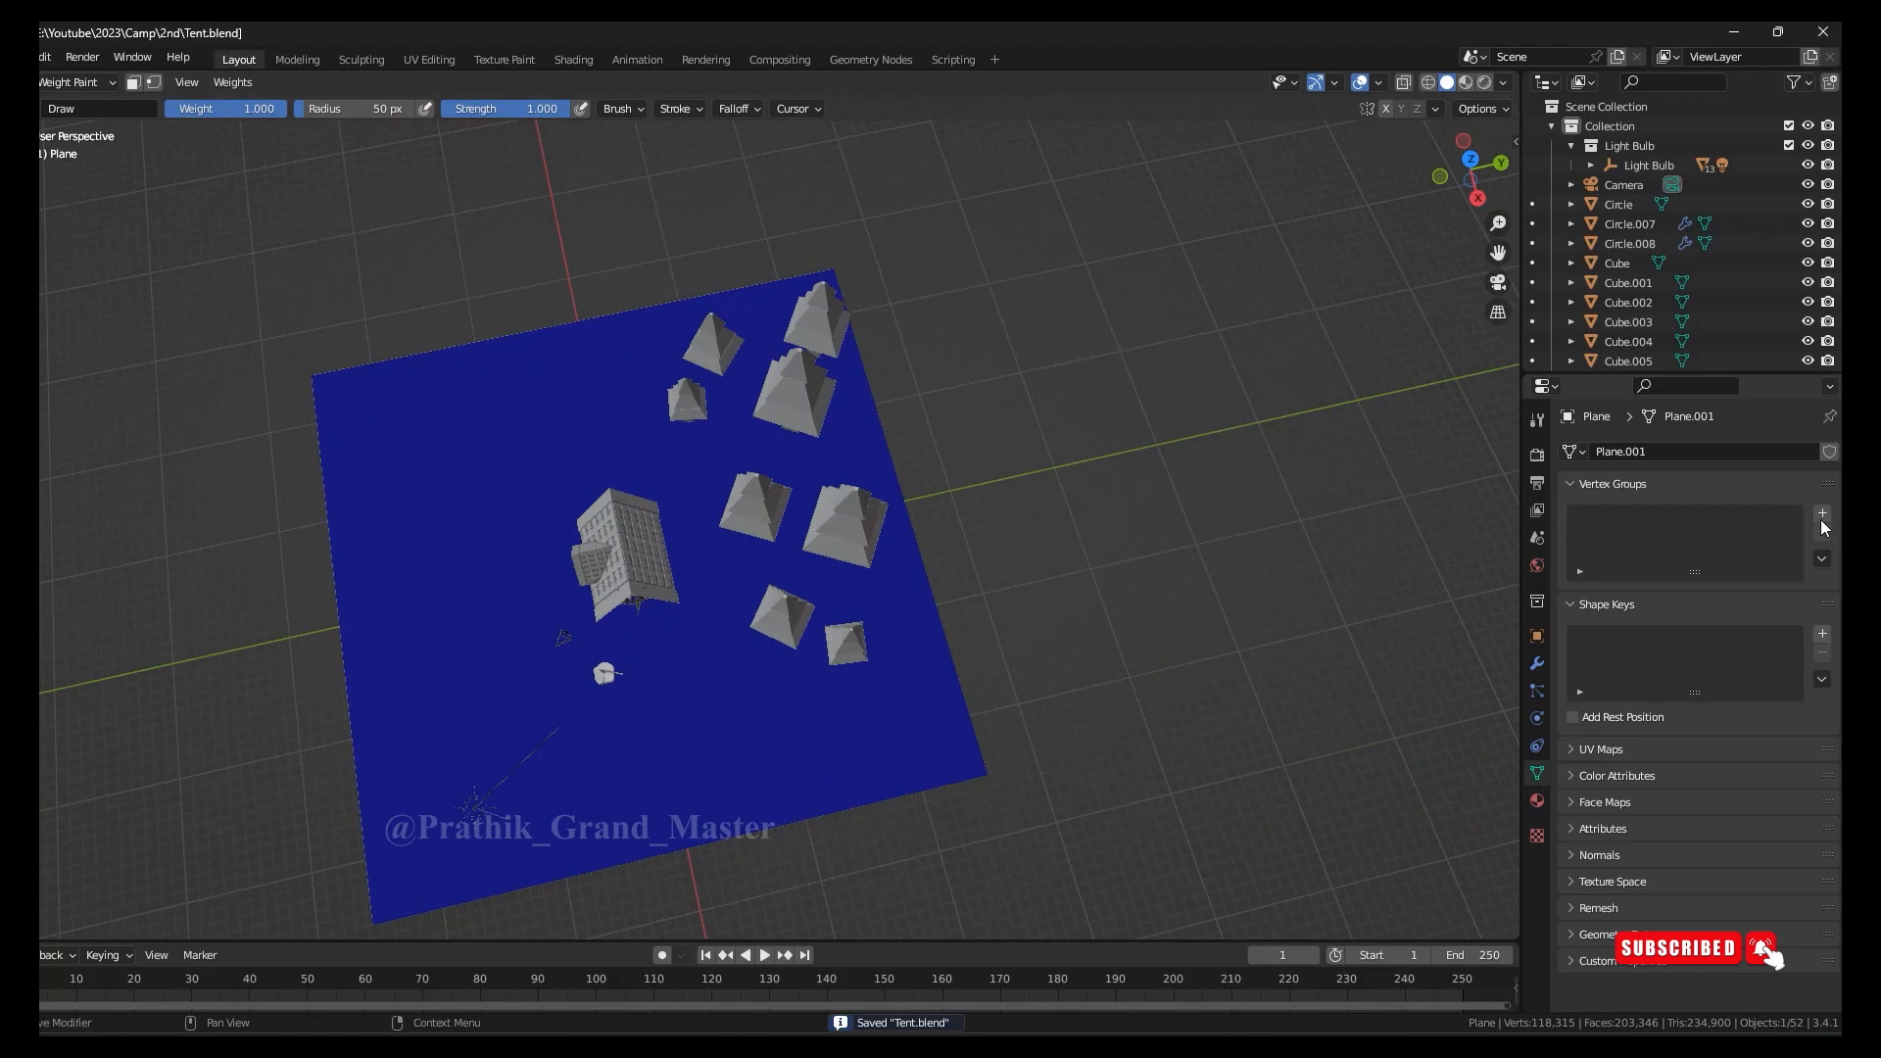
Weight-paint a new vertex group on the ground around a clear path and grow hair-particle grass, number 19000, length 0.5 m, Brownian 0.500
click(1822, 514)
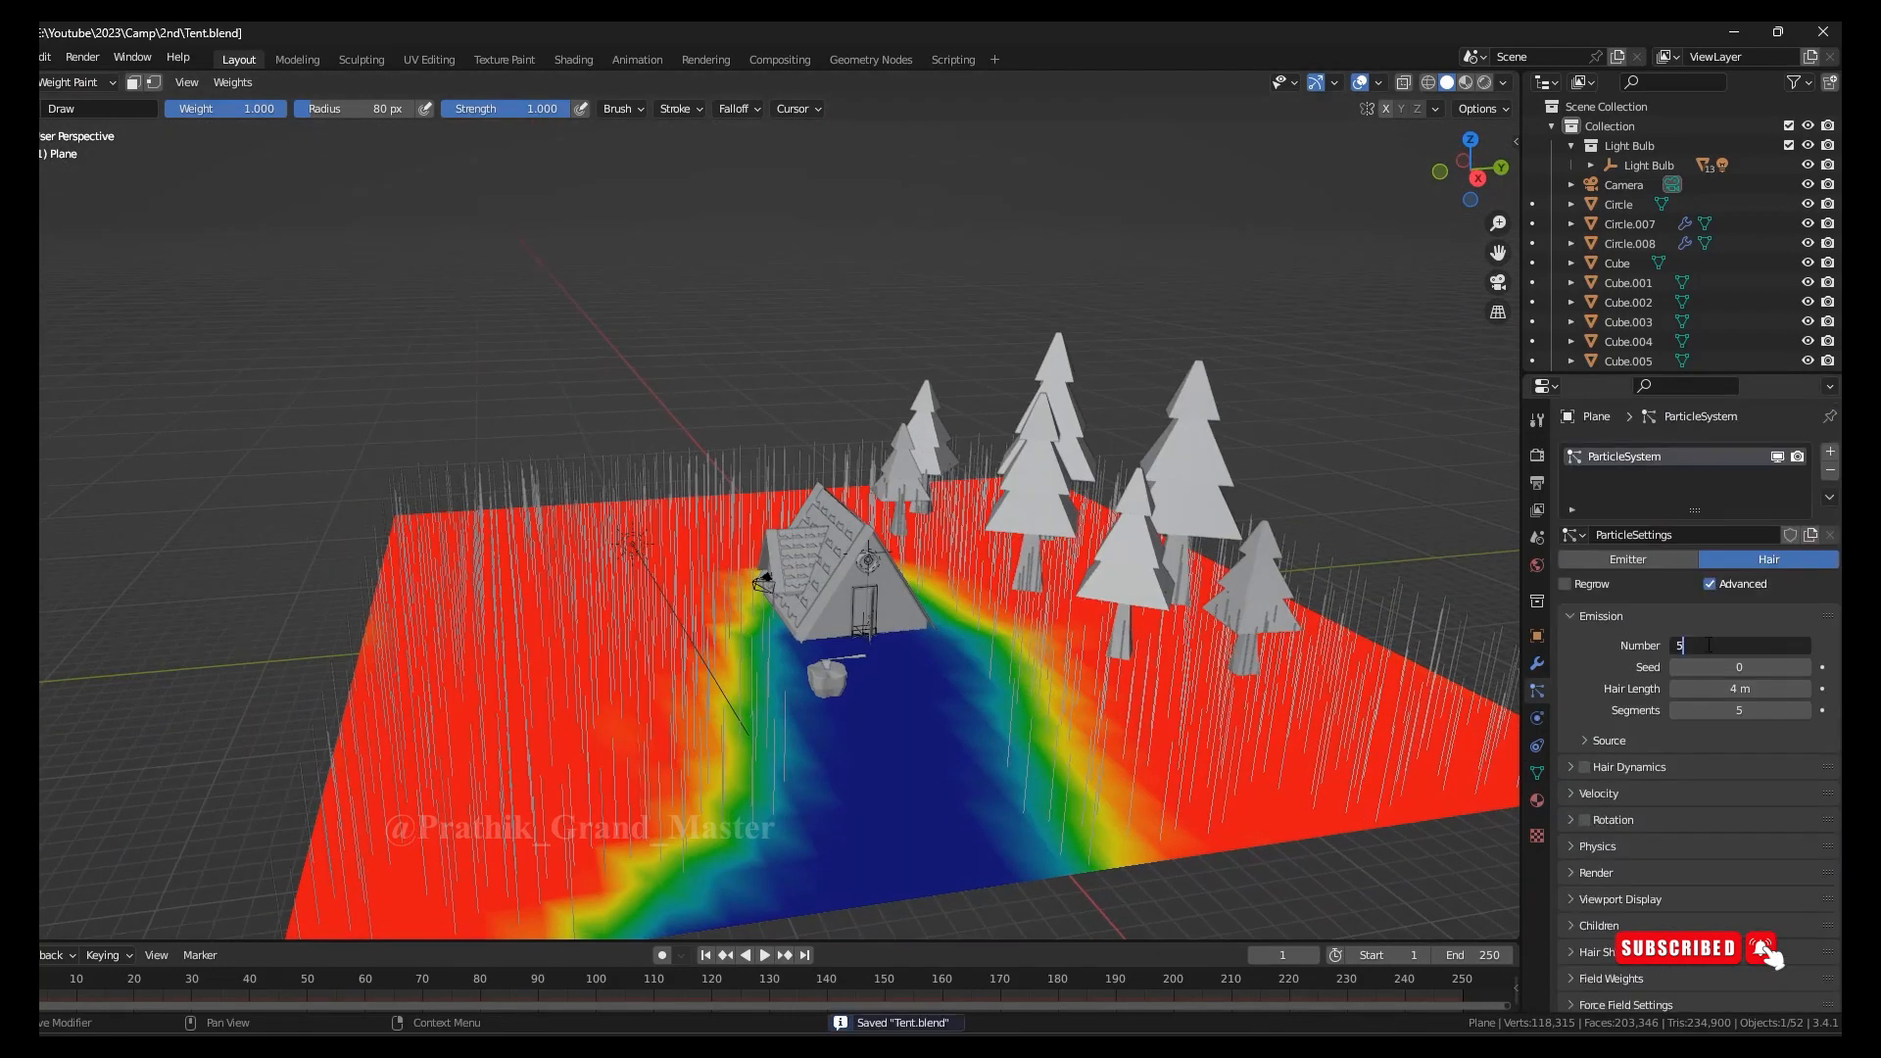
key(Return)
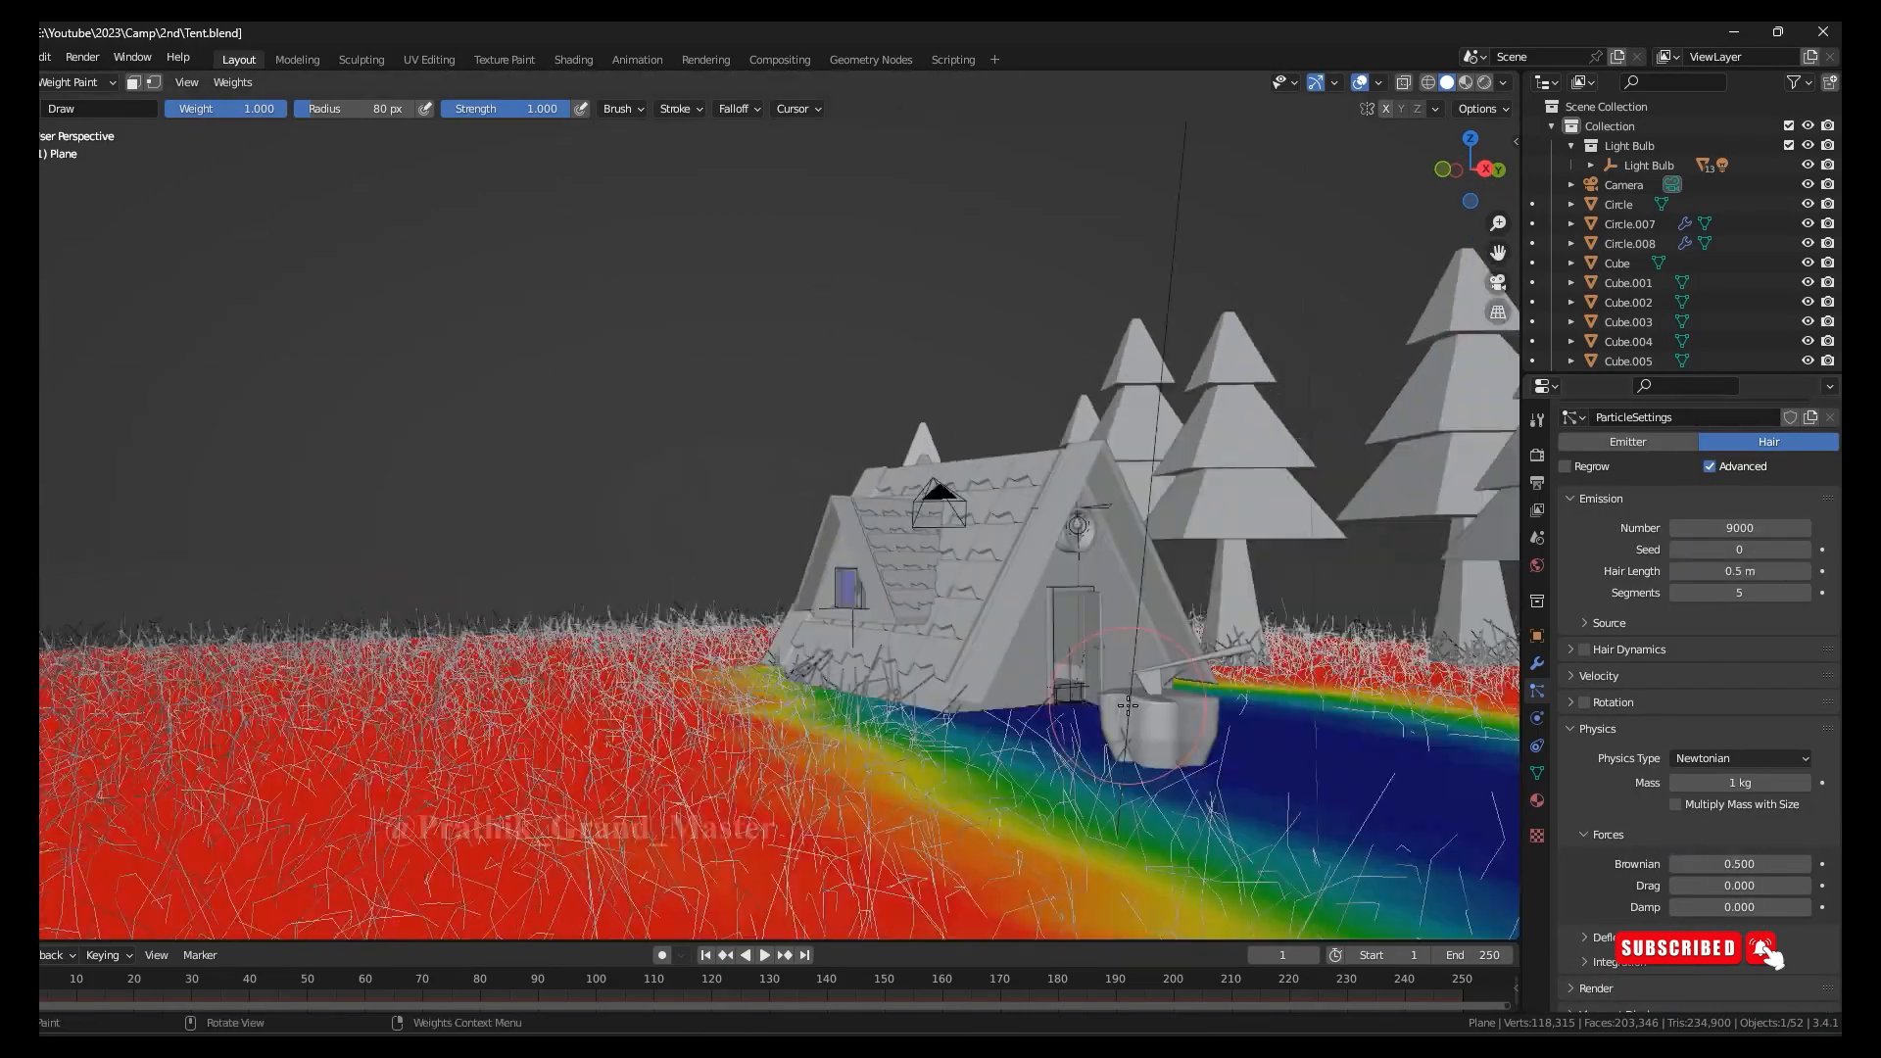
middle_drag(1127, 706, 1007, 630)
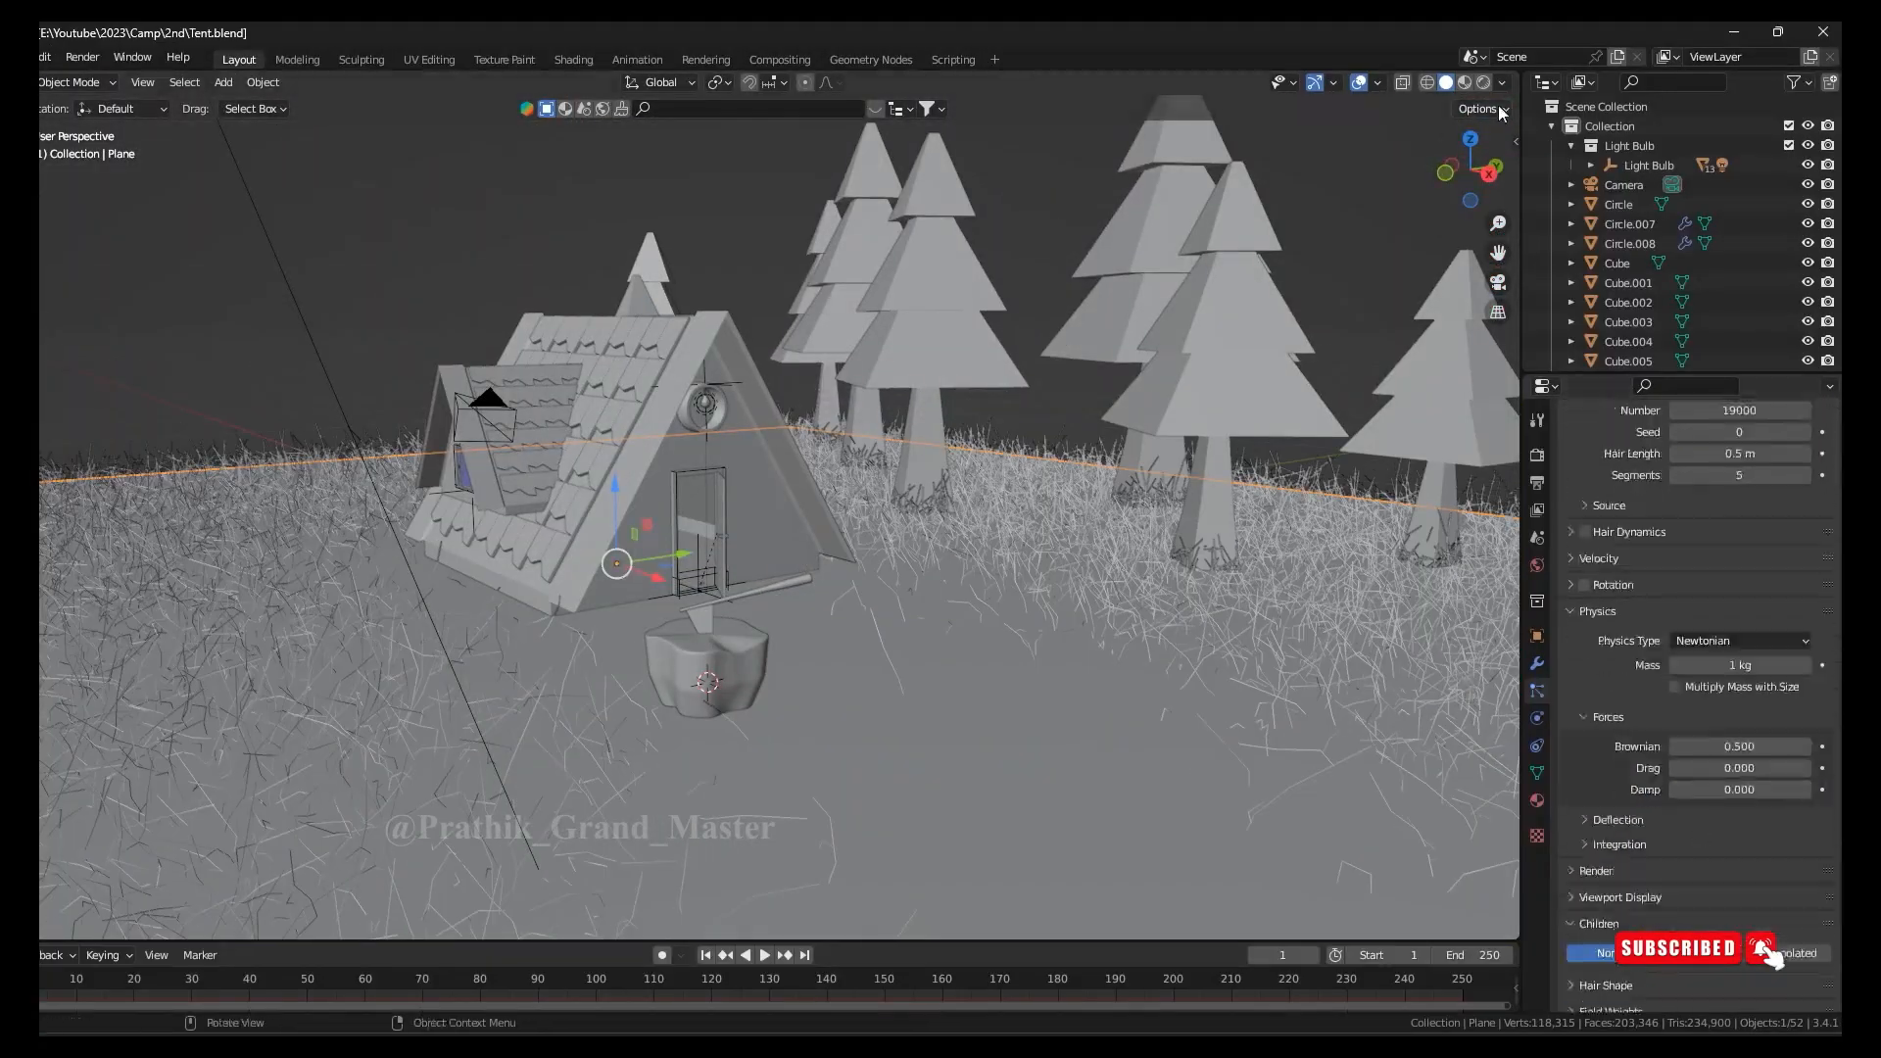
click(1483, 82)
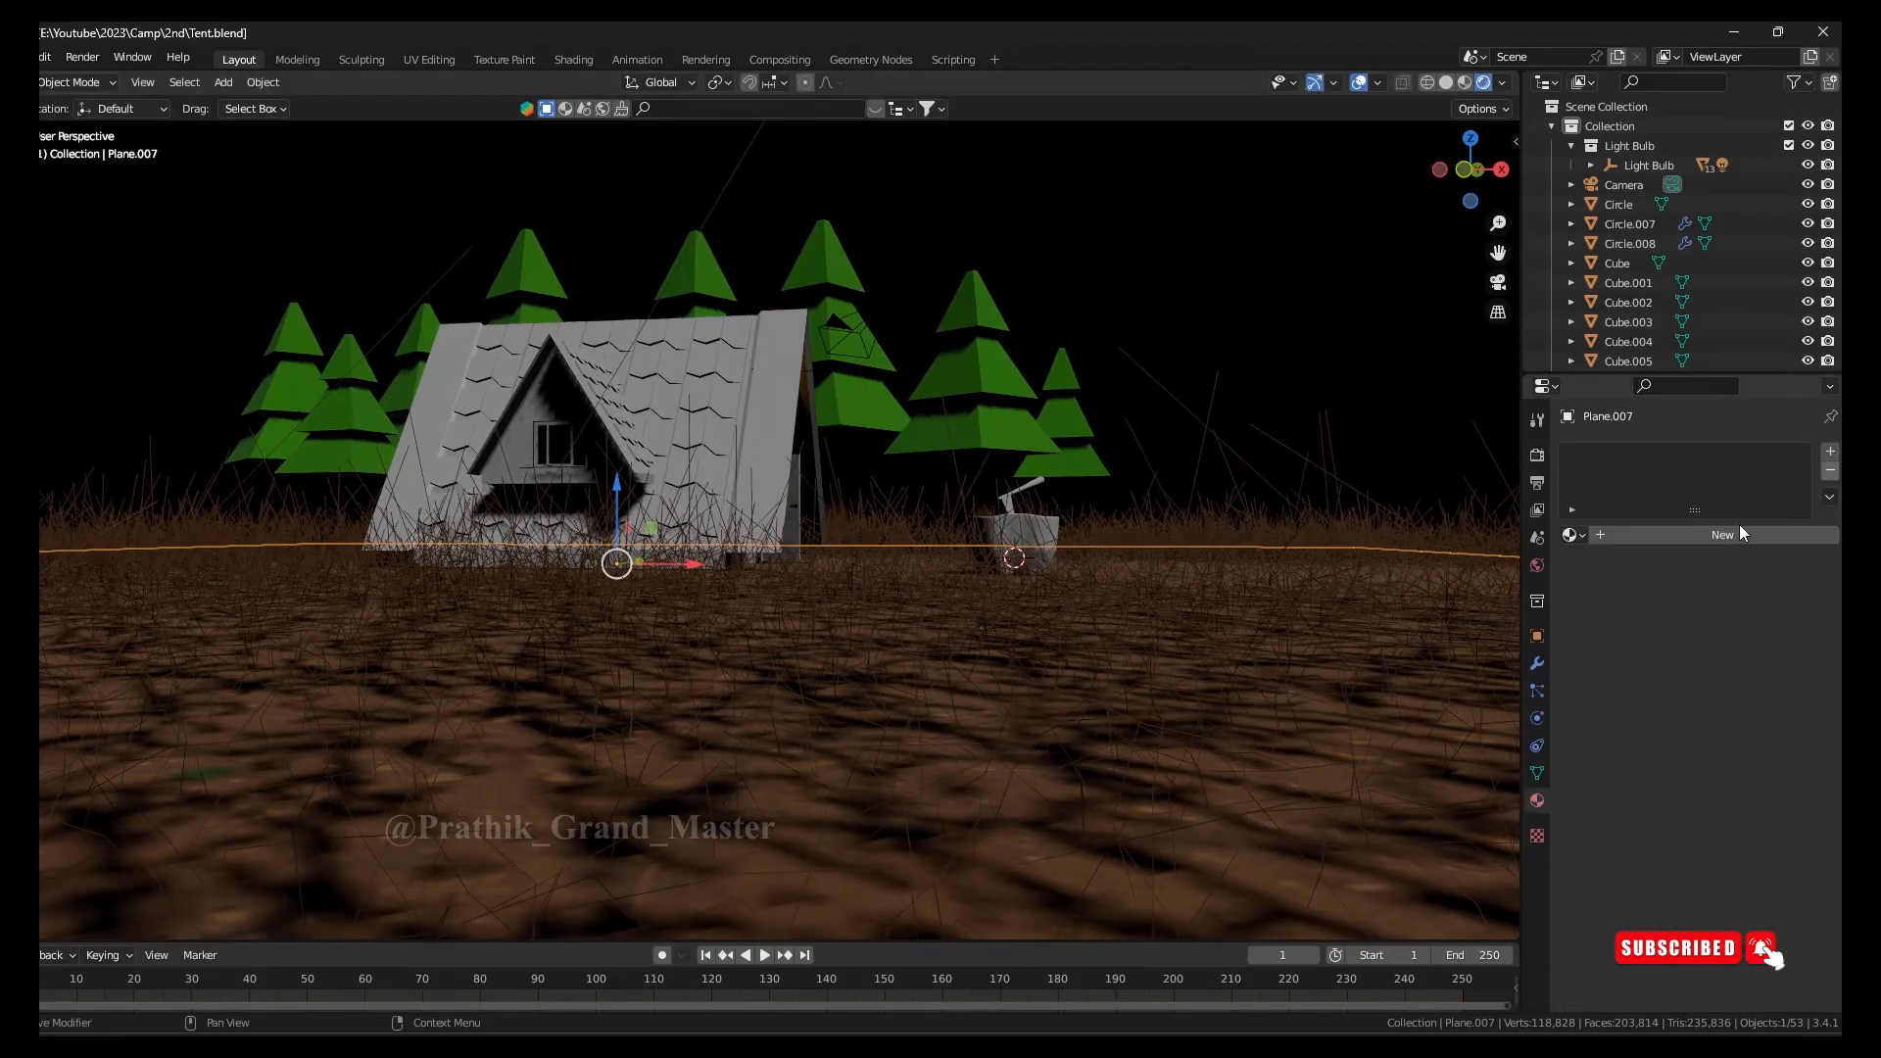
Give the ground slab beneath the grass plane the GroundDirtRocky006_2K material
click(1725, 534)
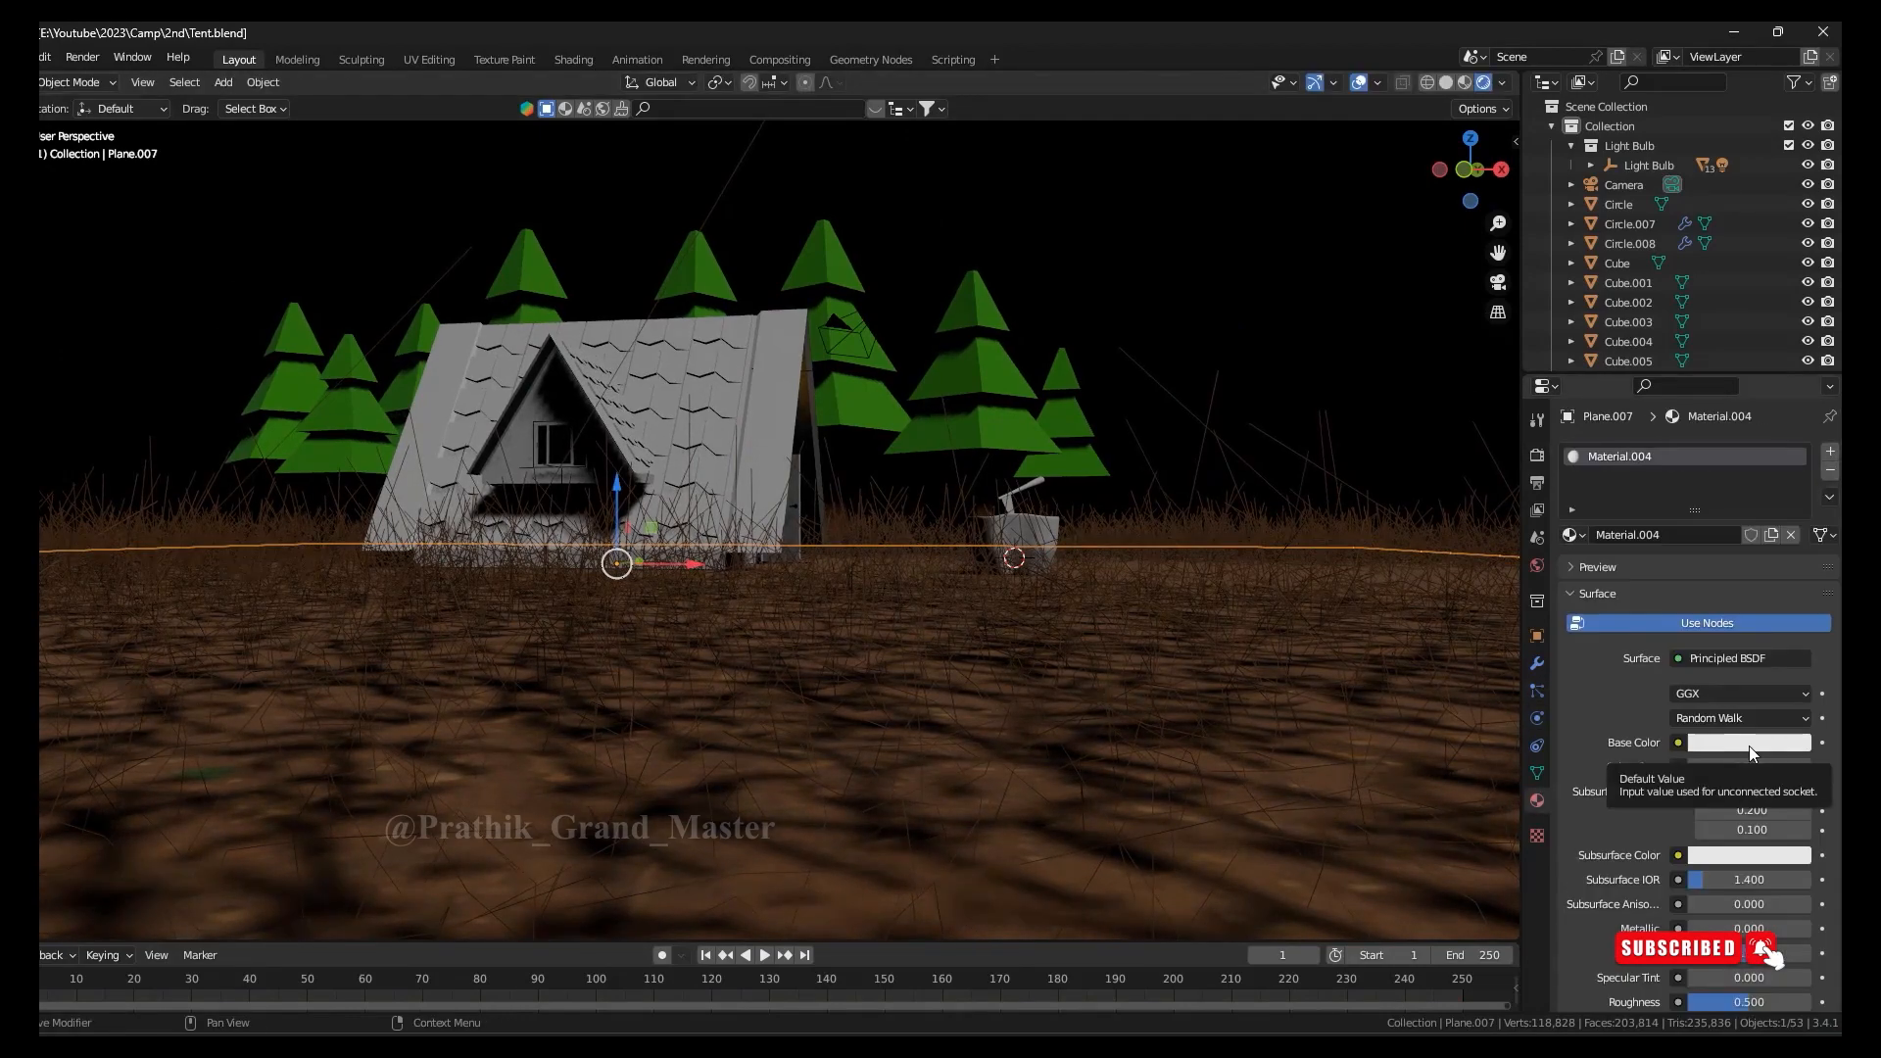
click(1749, 742)
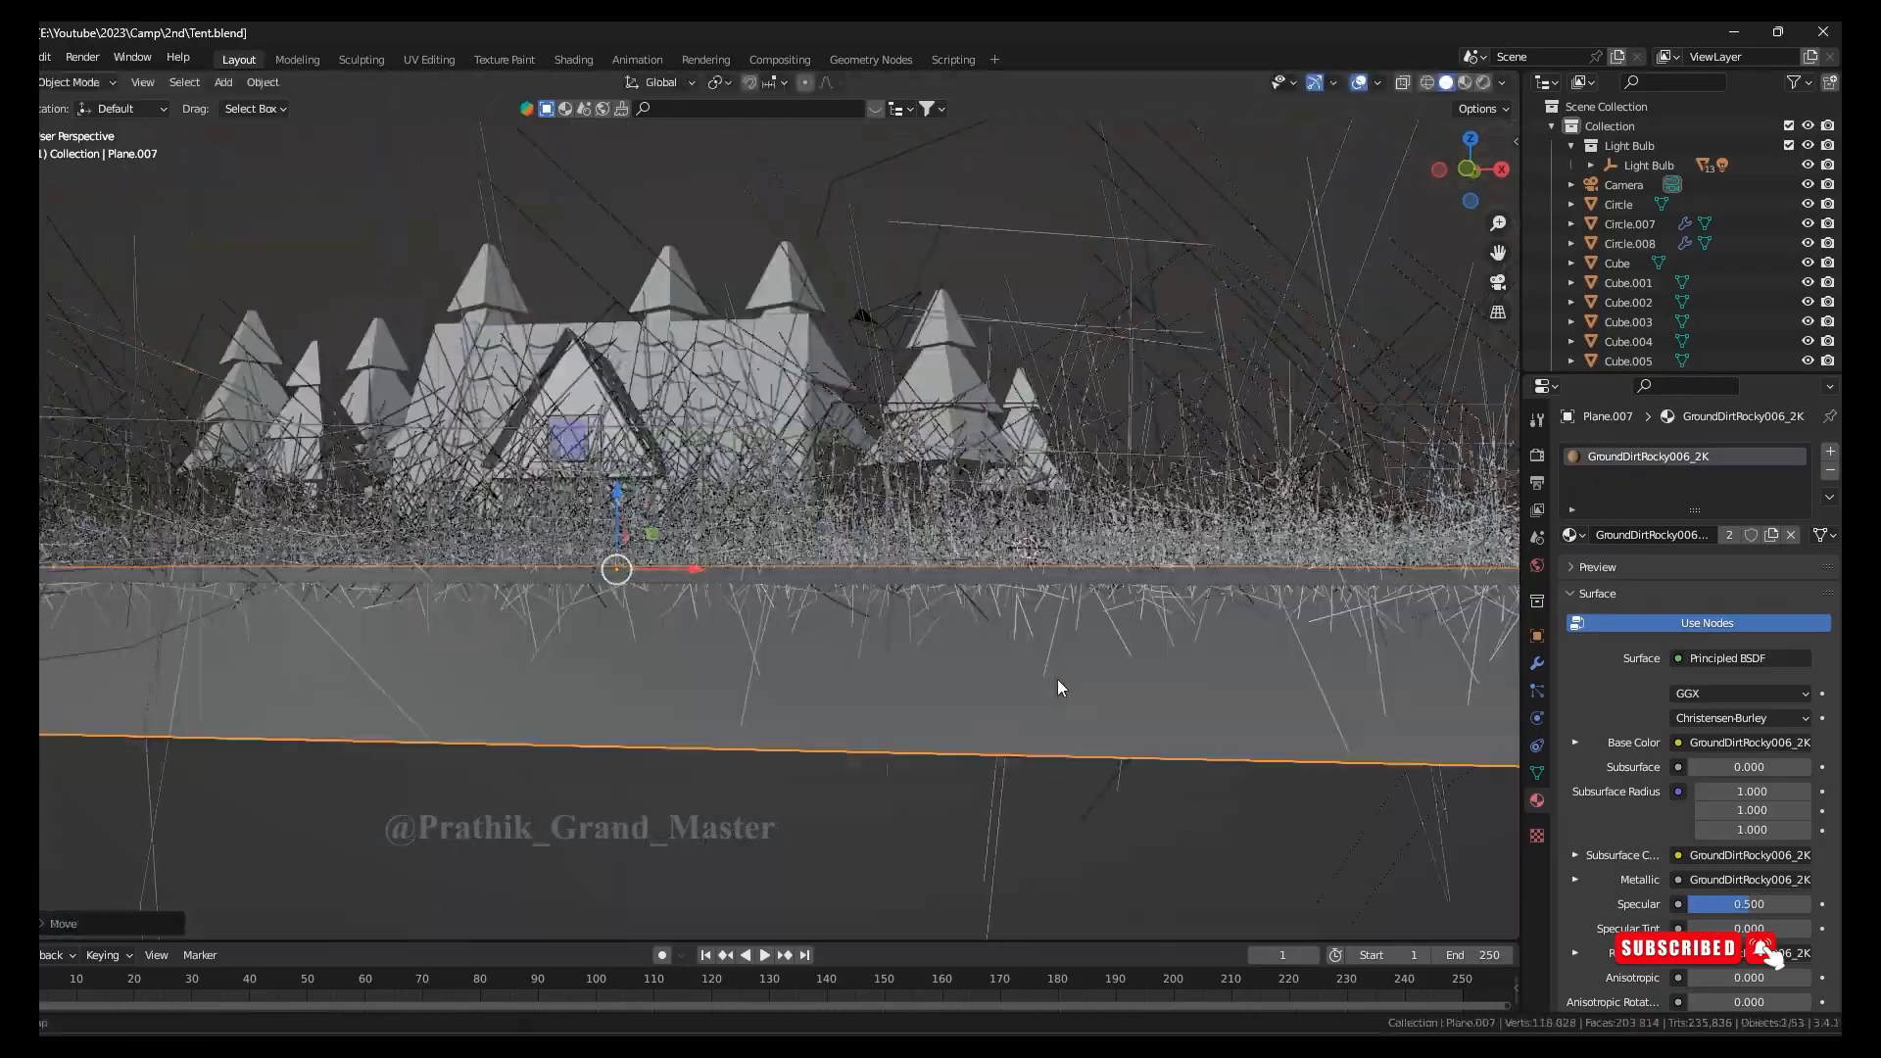
middle_drag(1057, 680, 1009, 735)
scroll(1039, 765, down, 5)
scroll(1038, 764, up, 5)
scroll(927, 673, down, 6)
Give the grass-bearing ground plane its own new material with a dark green base color
click(519, 649)
scroll(1029, 646, up, 4)
middle_drag(1048, 646, 964, 580)
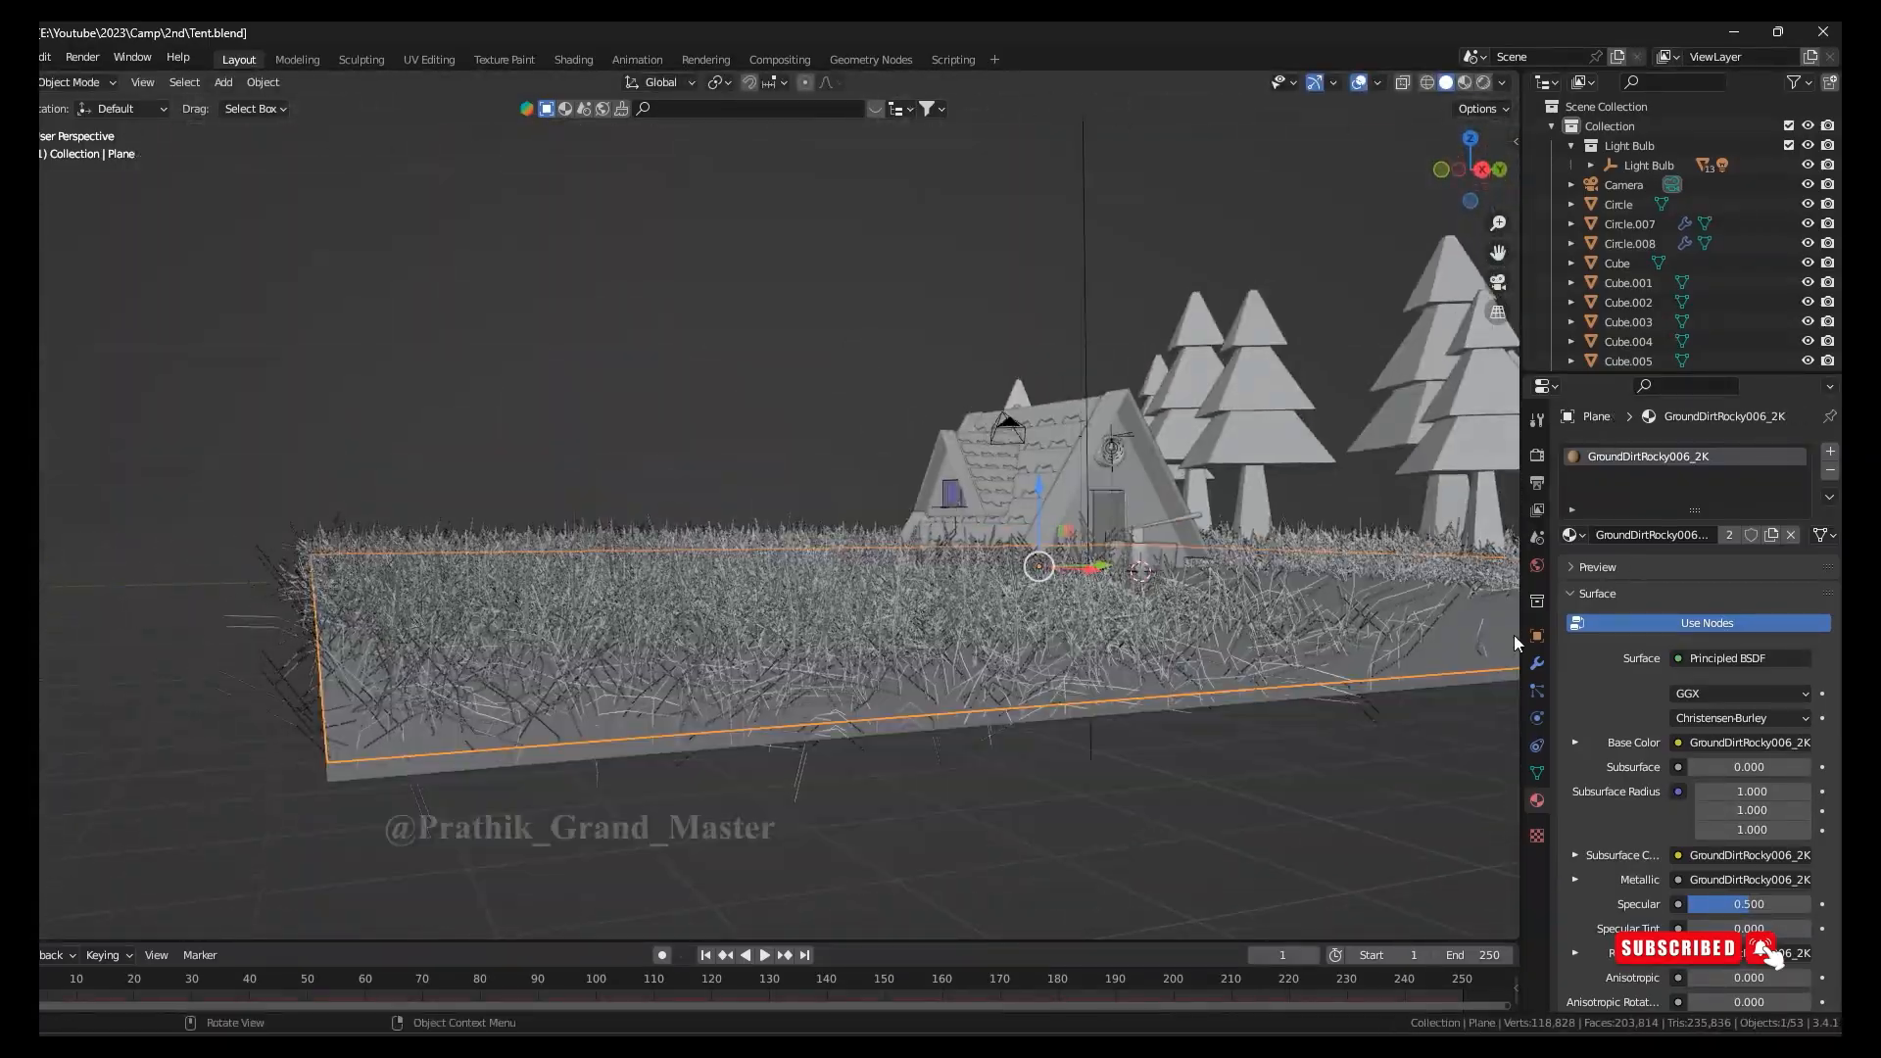
scroll(1096, 630, up, 2)
middle_drag(1097, 631, 1044, 621)
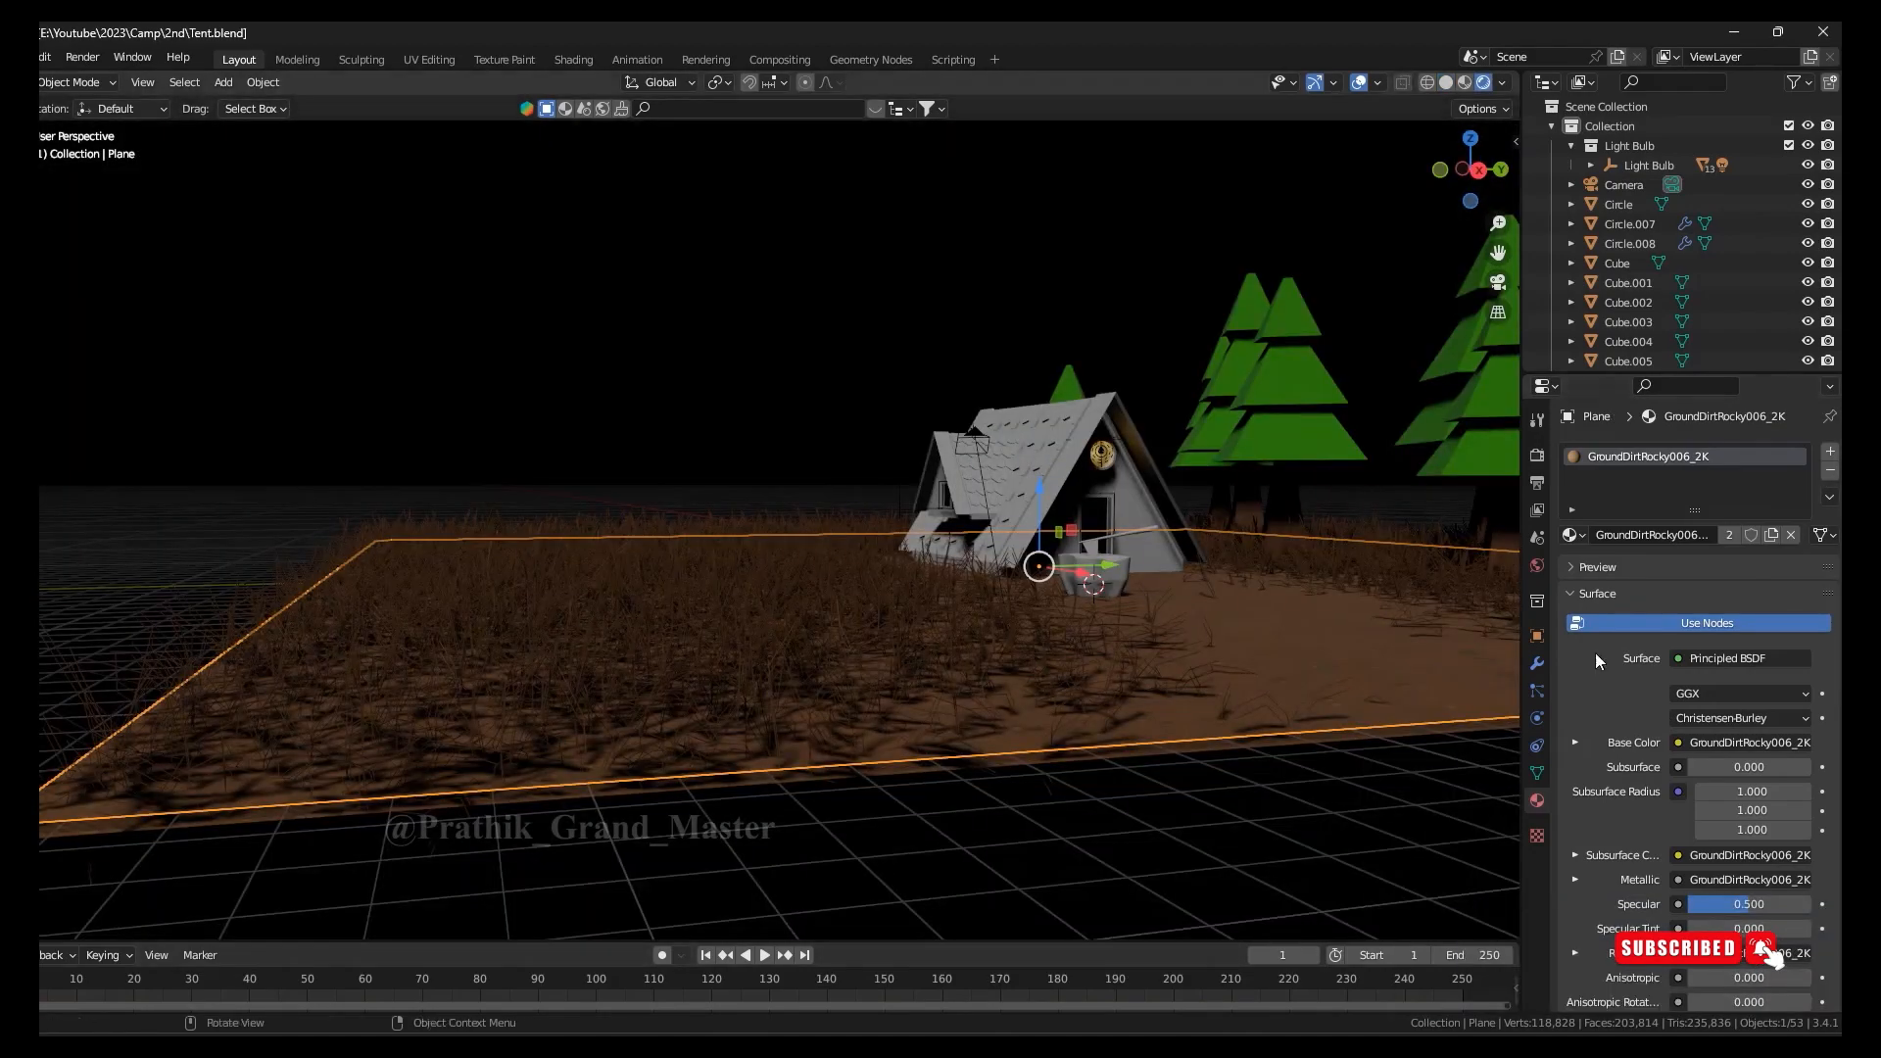
click(1765, 742)
drag(1683, 548, 1675, 505)
drag(1796, 475, 1795, 530)
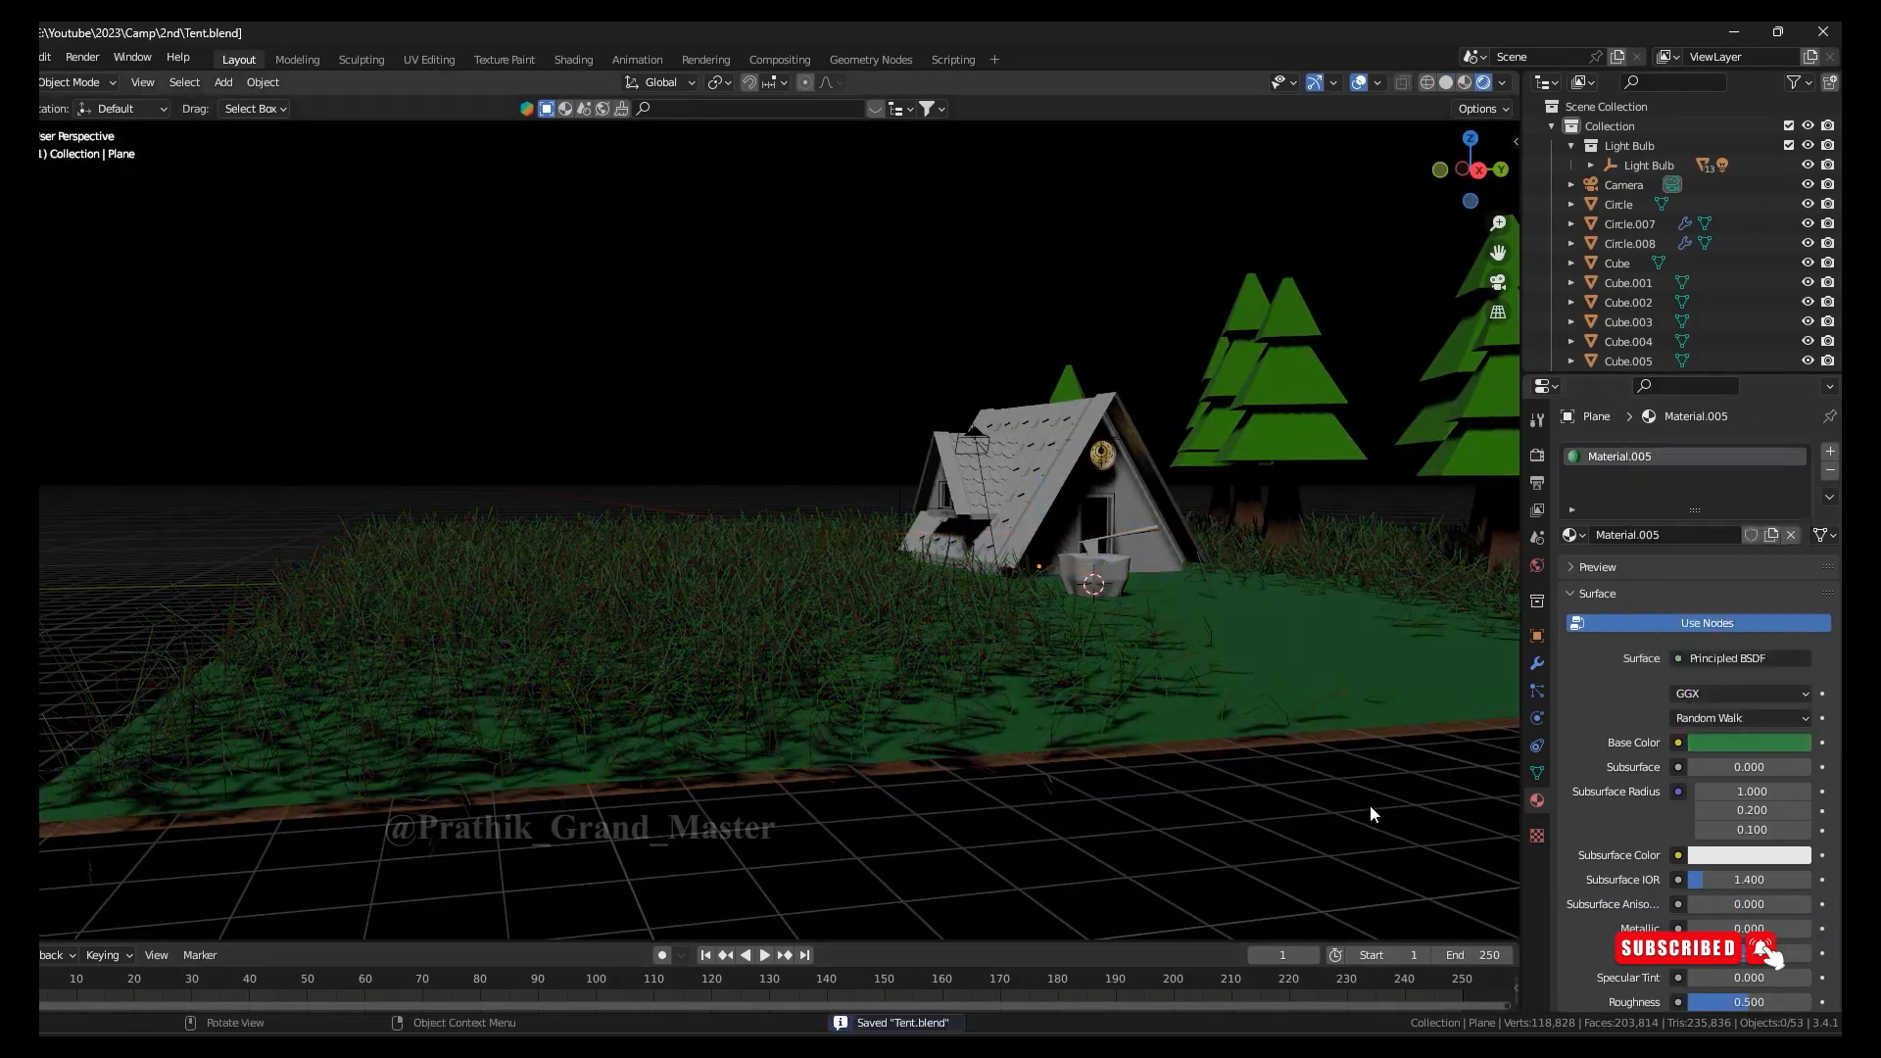
Spread rotated duplicates of the pine trees across the grass beside the cabin and save the scene
scroll(1197, 690, up, 6)
scroll(1197, 691, down, 4)
middle_drag(1197, 691, 1121, 755)
mouse_move(1184, 709)
middle_down()
mouse_move(1034, 388)
mouse_move(1101, 433)
middle_up()
key(g)
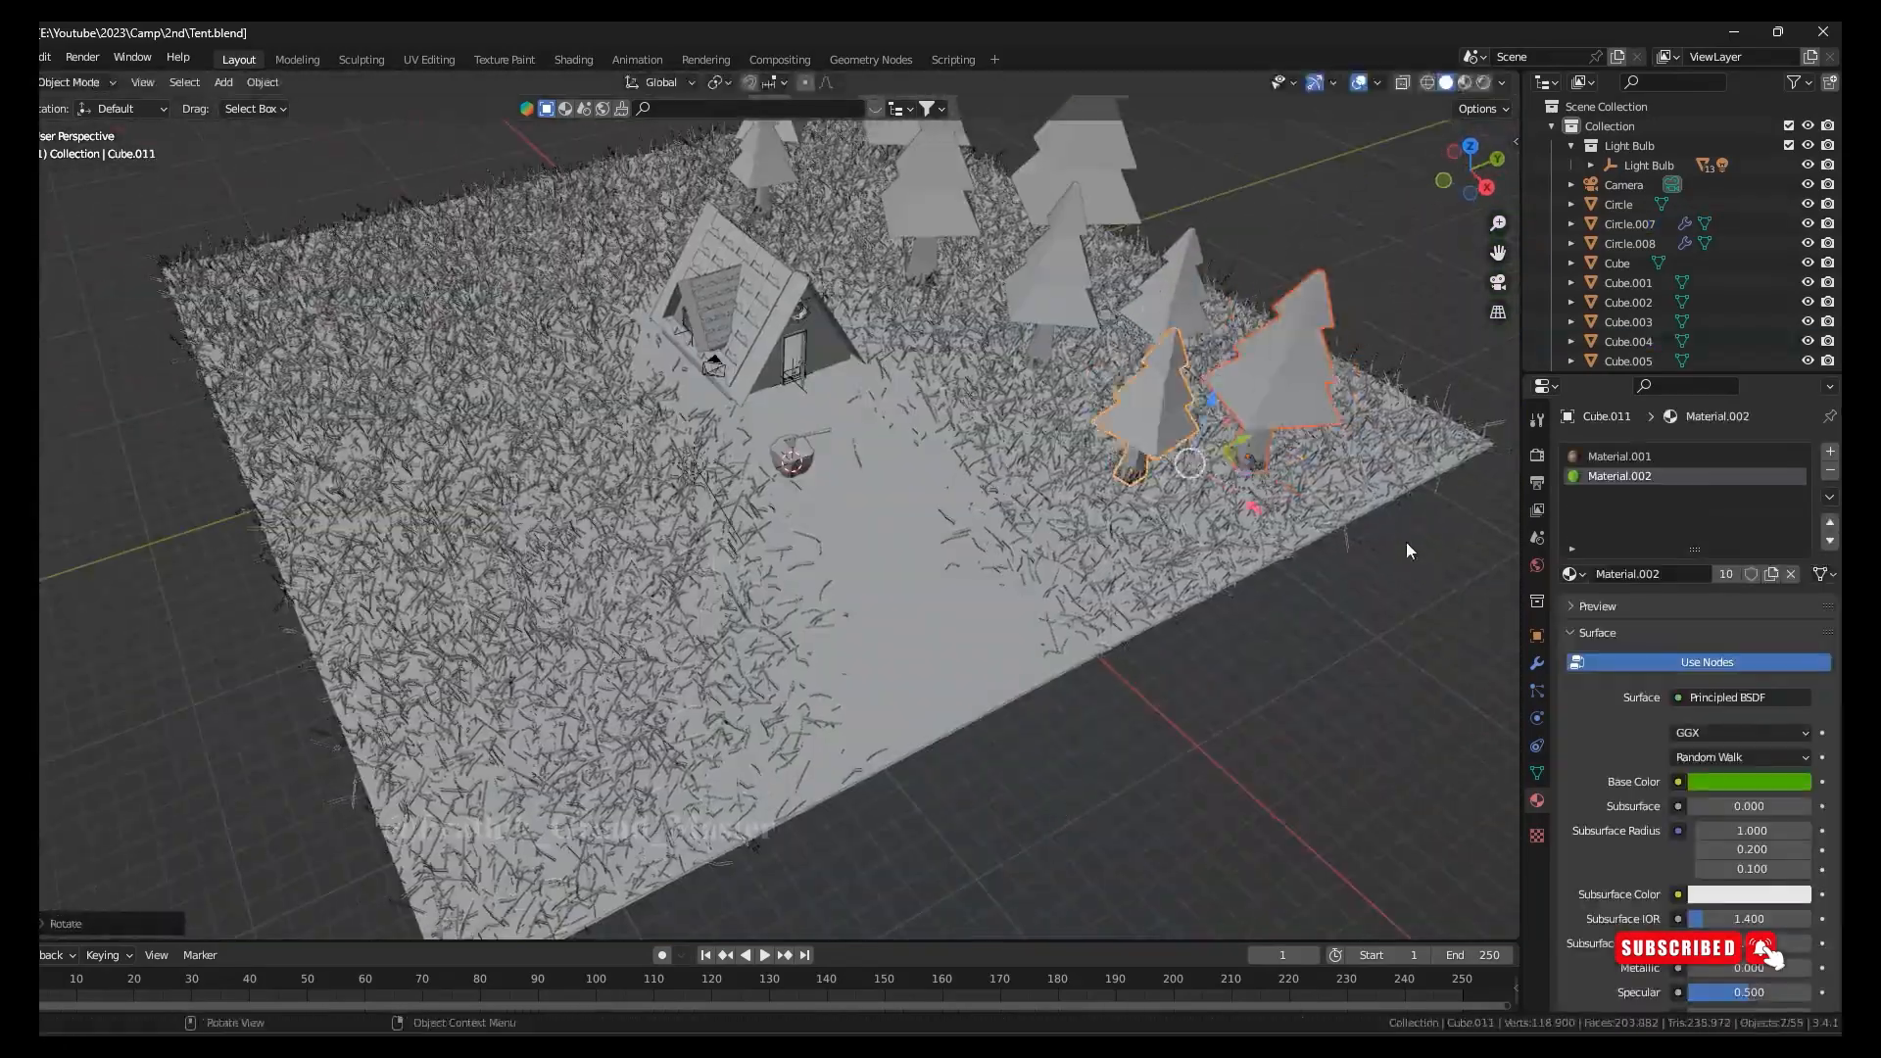
key(KP_7)
middle_drag(1273, 470, 1203, 695)
scroll(996, 578, up, 8)
key(ctrl+s)
Add a tall rectangular block for the chimney and position it through the cabin's shingled roof slope
click(995, 578)
middle_drag(995, 578, 948, 517)
click(751, 505)
key(g)
click(1178, 574)
scroll(1195, 615, up, 6)
middle_drag(1195, 616, 1078, 539)
scroll(1079, 539, down, 5)
scroll(1361, 586, up, 5)
Inset the chimney block's upper face, sink it to hollow out the opening, and save the file
key(Tab)
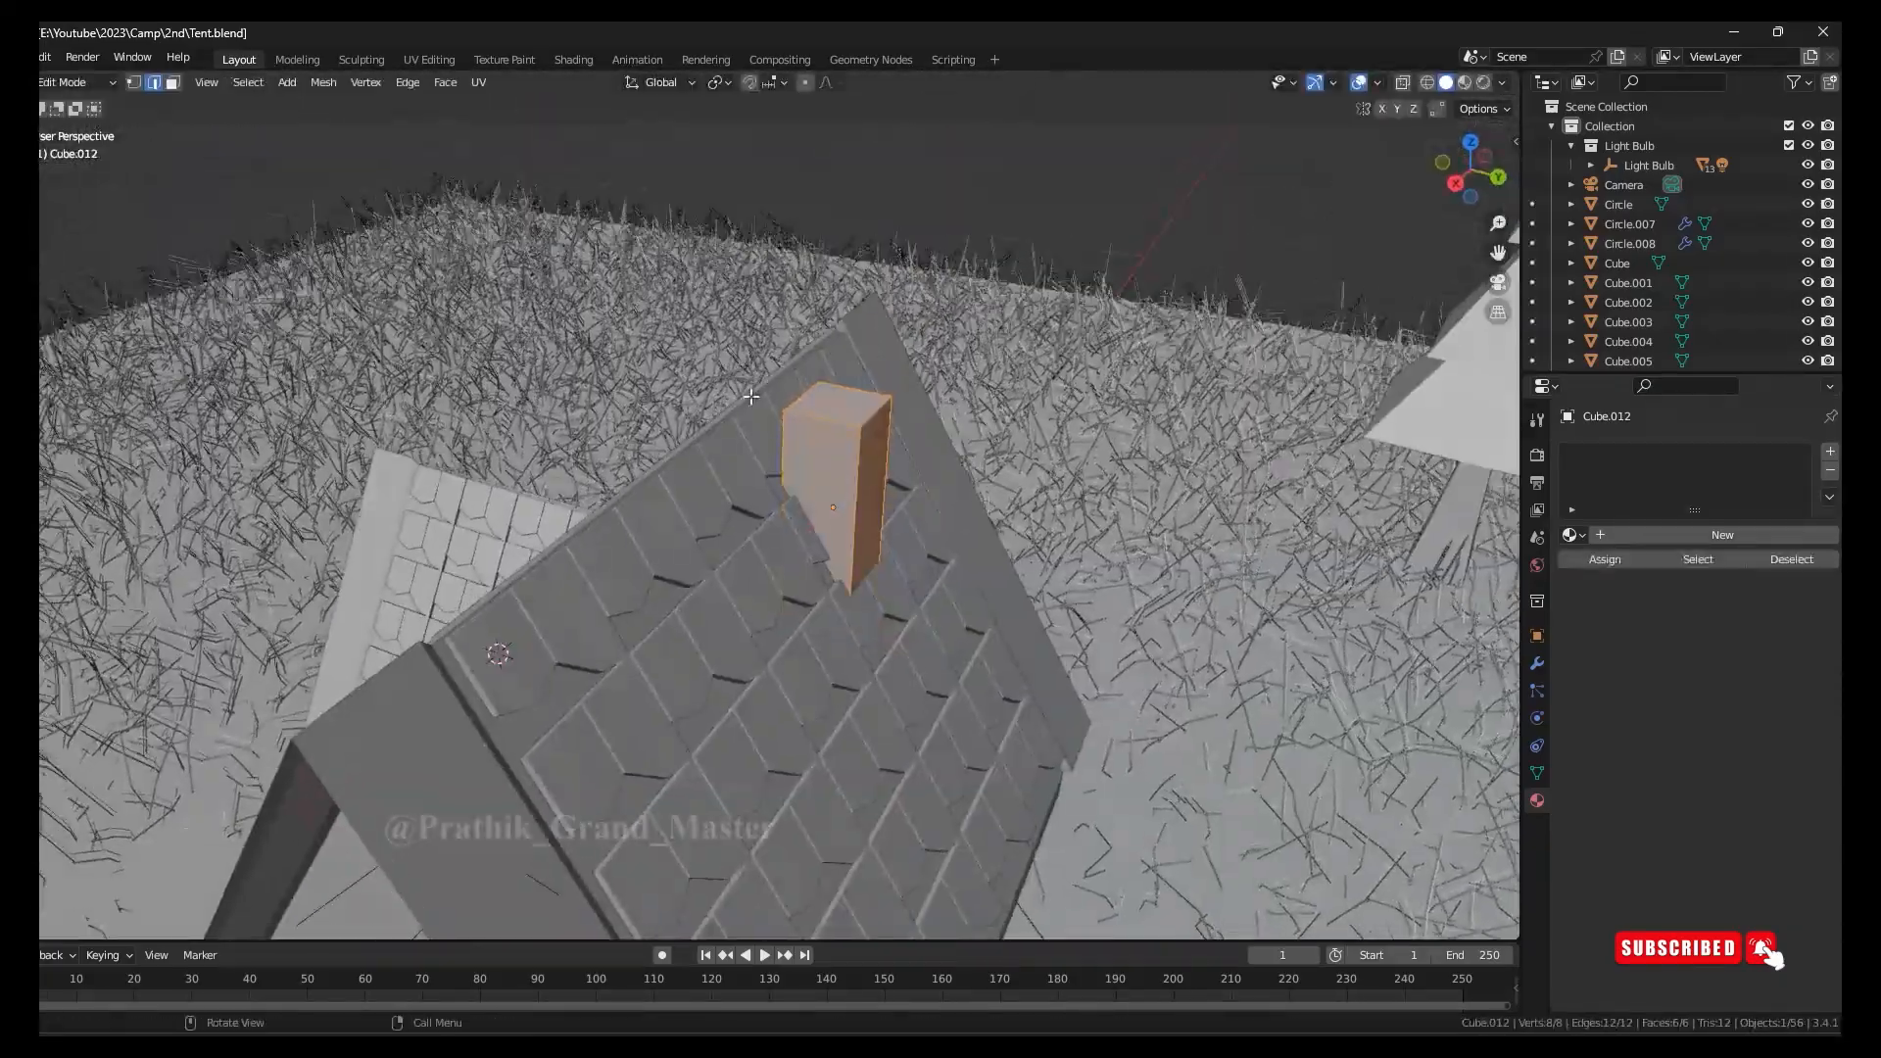
click(837, 401)
key(i)
click(1420, 676)
key(Tab)
key(ctrl+s)
Add a smoke-puff cube above the chimney, apply a level 1 subdivision to it, and scale it down
middle_drag(1419, 676, 918, 435)
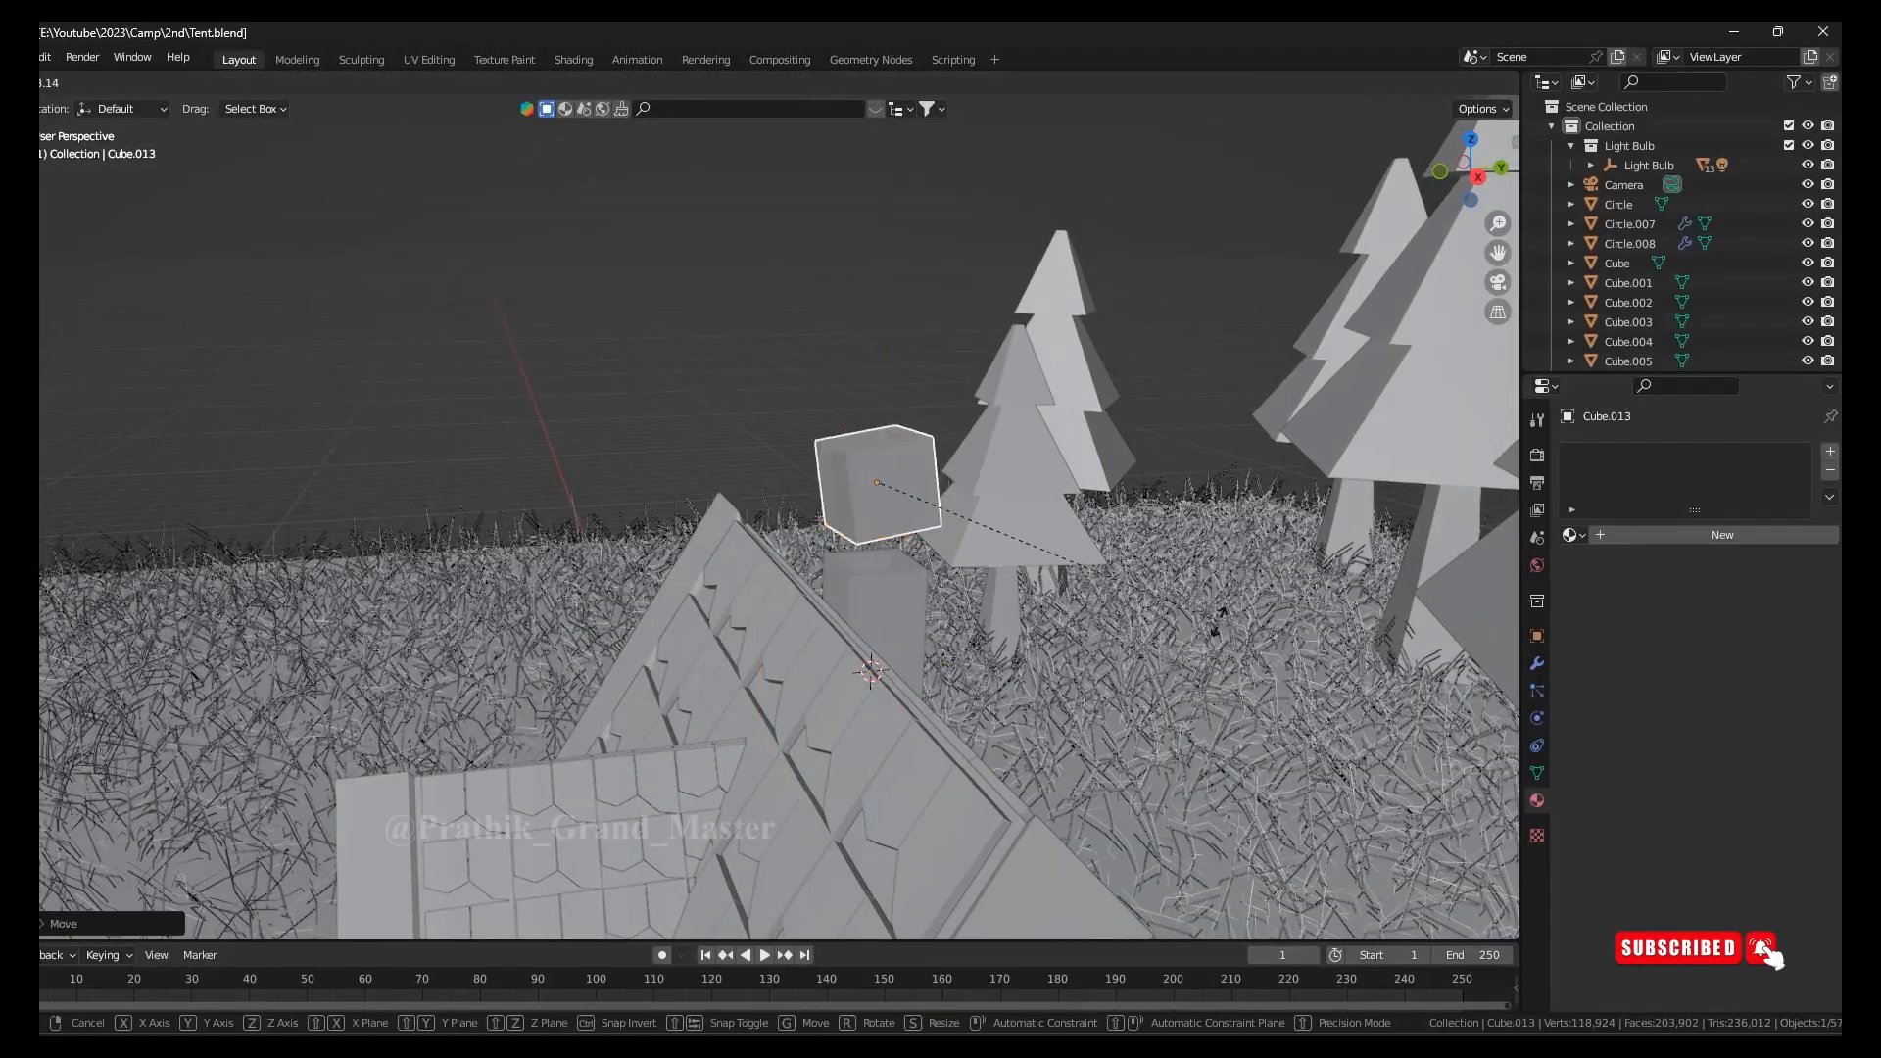
key(Tab)
key(ctrl+1)
key(s)
key(Return)
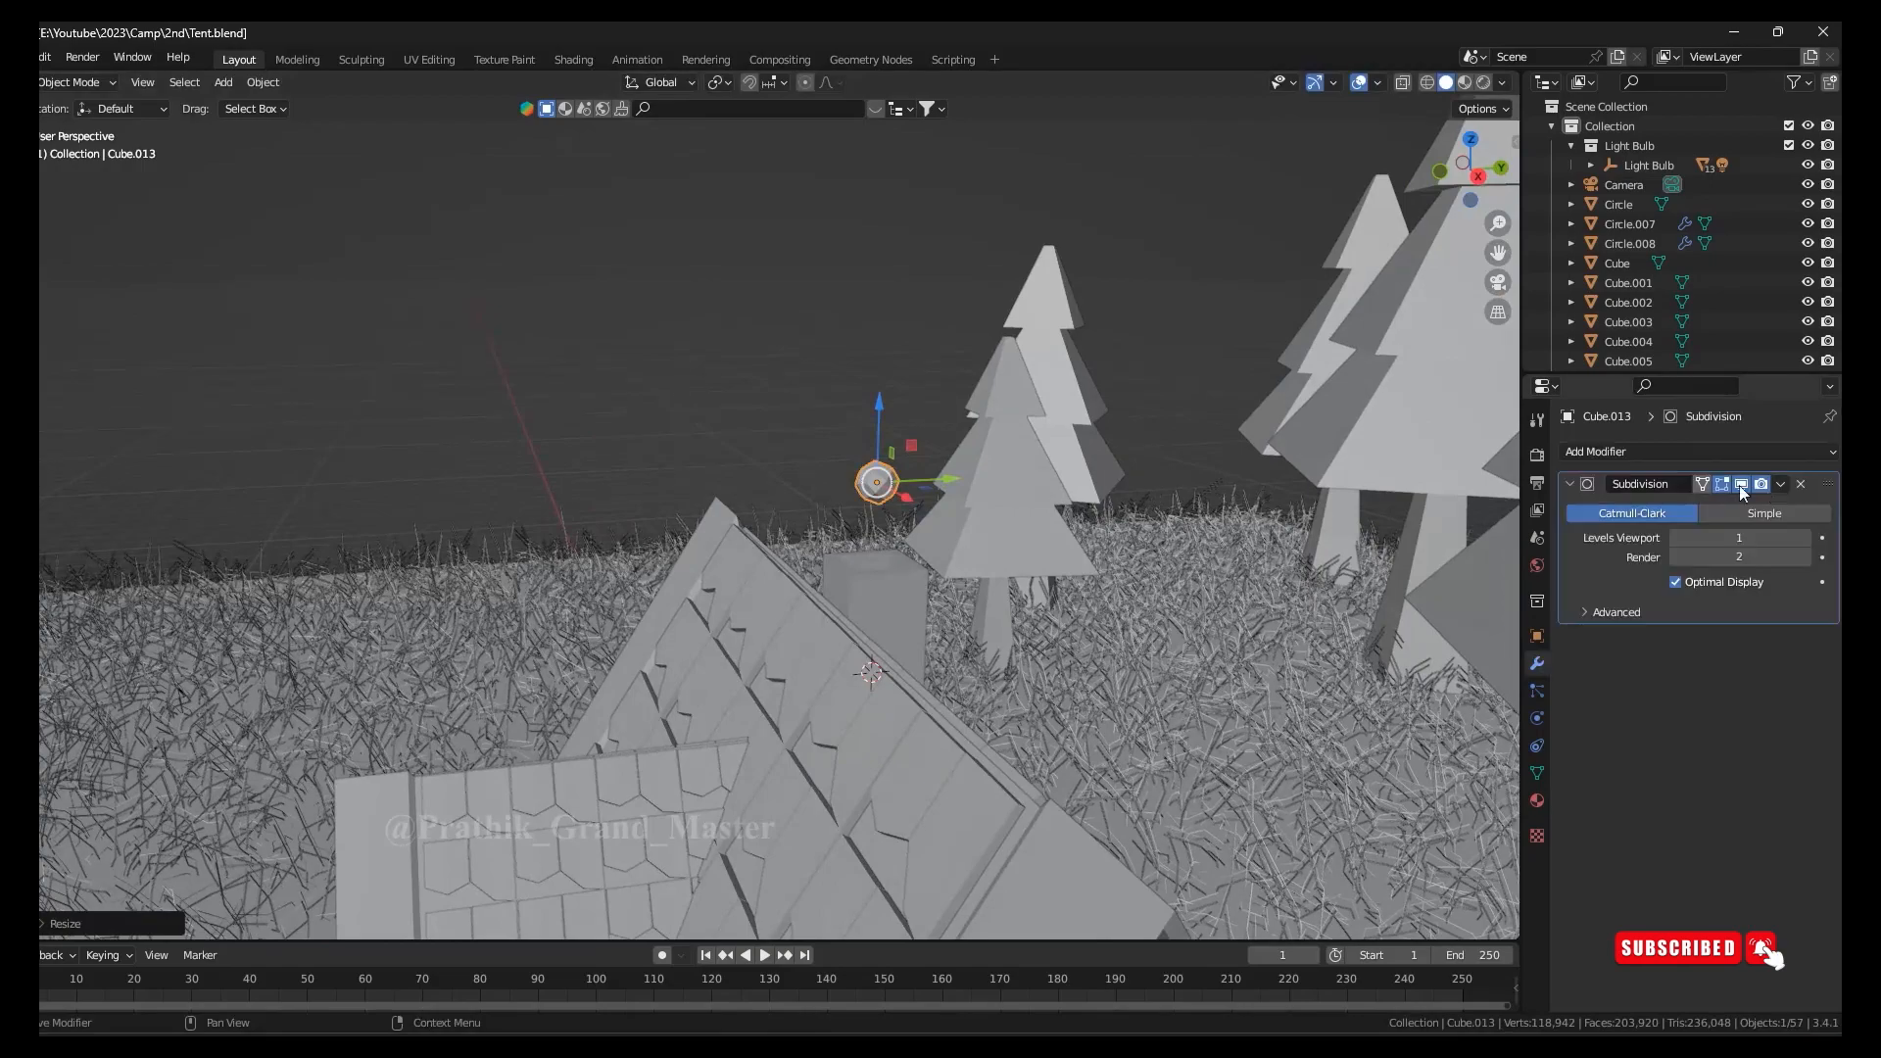
Resize the rounded smoke puff and move it into the chimney opening
scroll(1209, 816, up, 5)
middle_drag(1005, 538, 872, 706)
key(g)
click(849, 781)
middle_drag(848, 780, 826, 811)
key(s)
key(g)
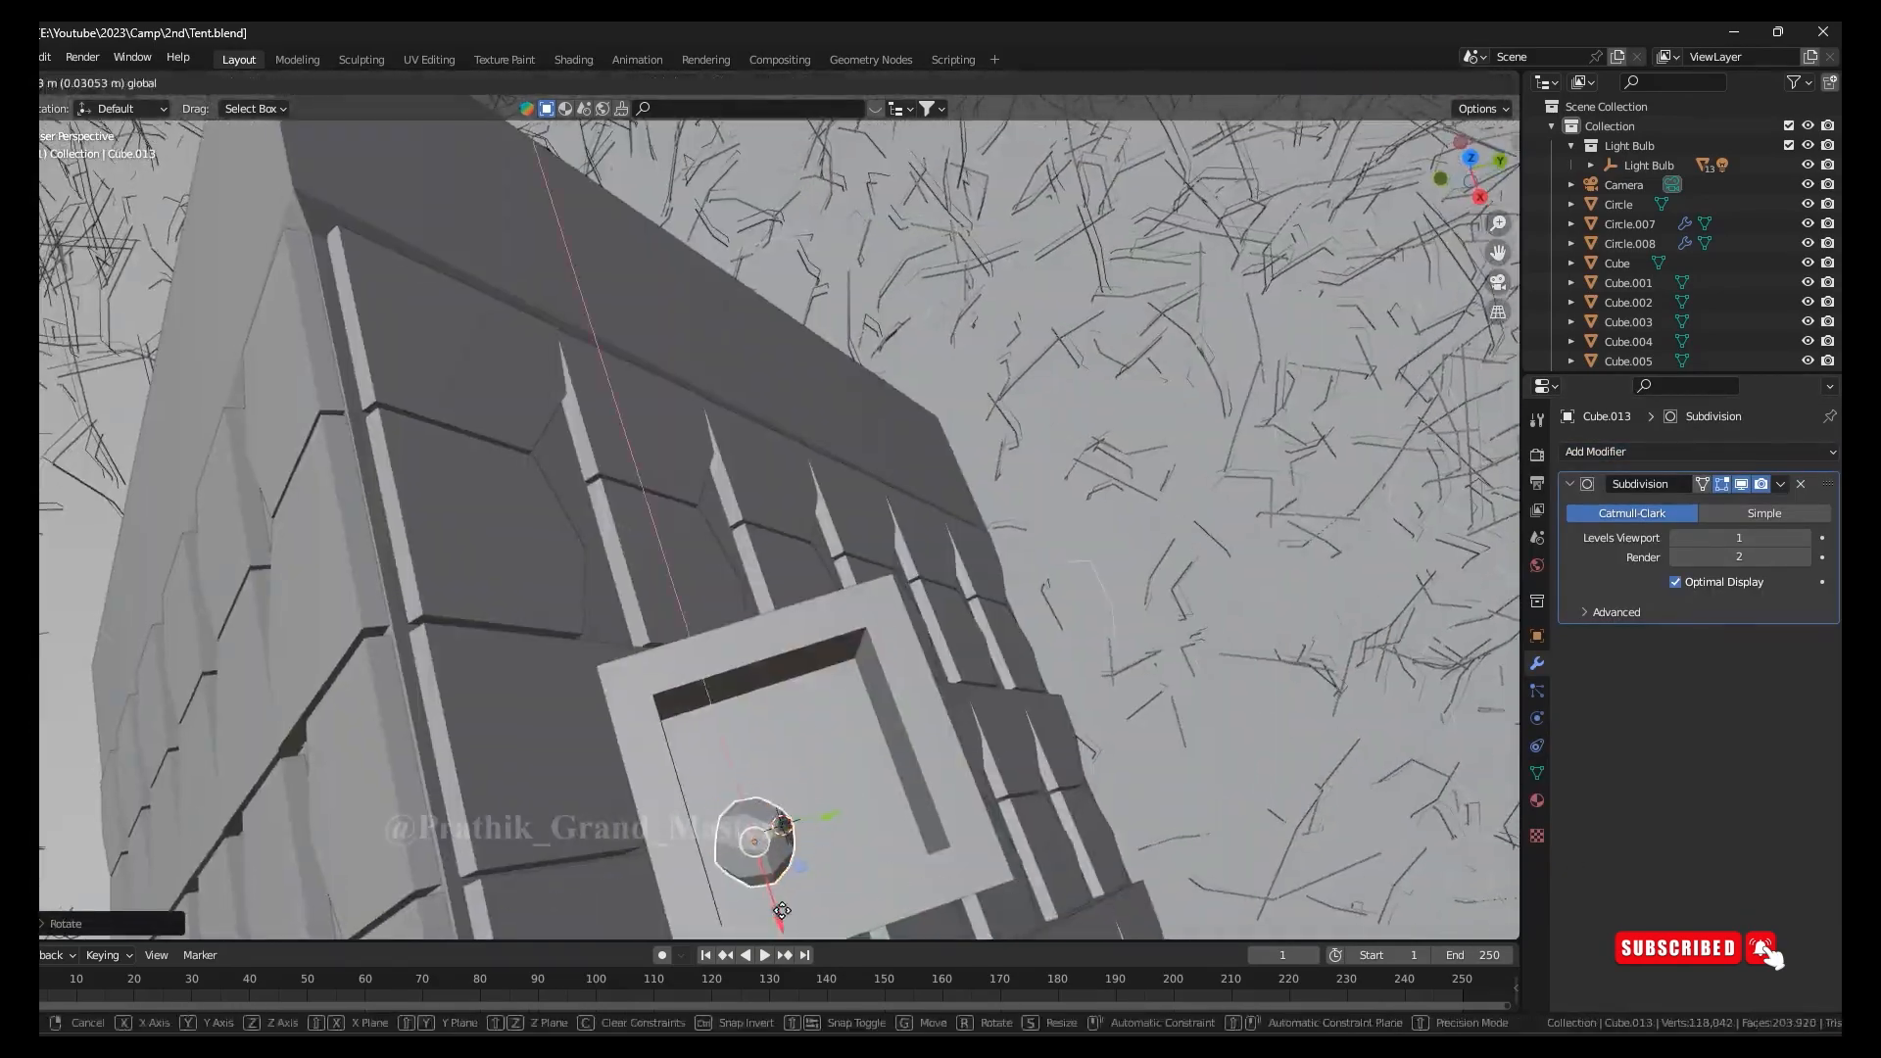
click(780, 910)
Duplicate the smoke puff into a cluster in the chimney opening and a trail rising above it
key(shift+d)
click(879, 805)
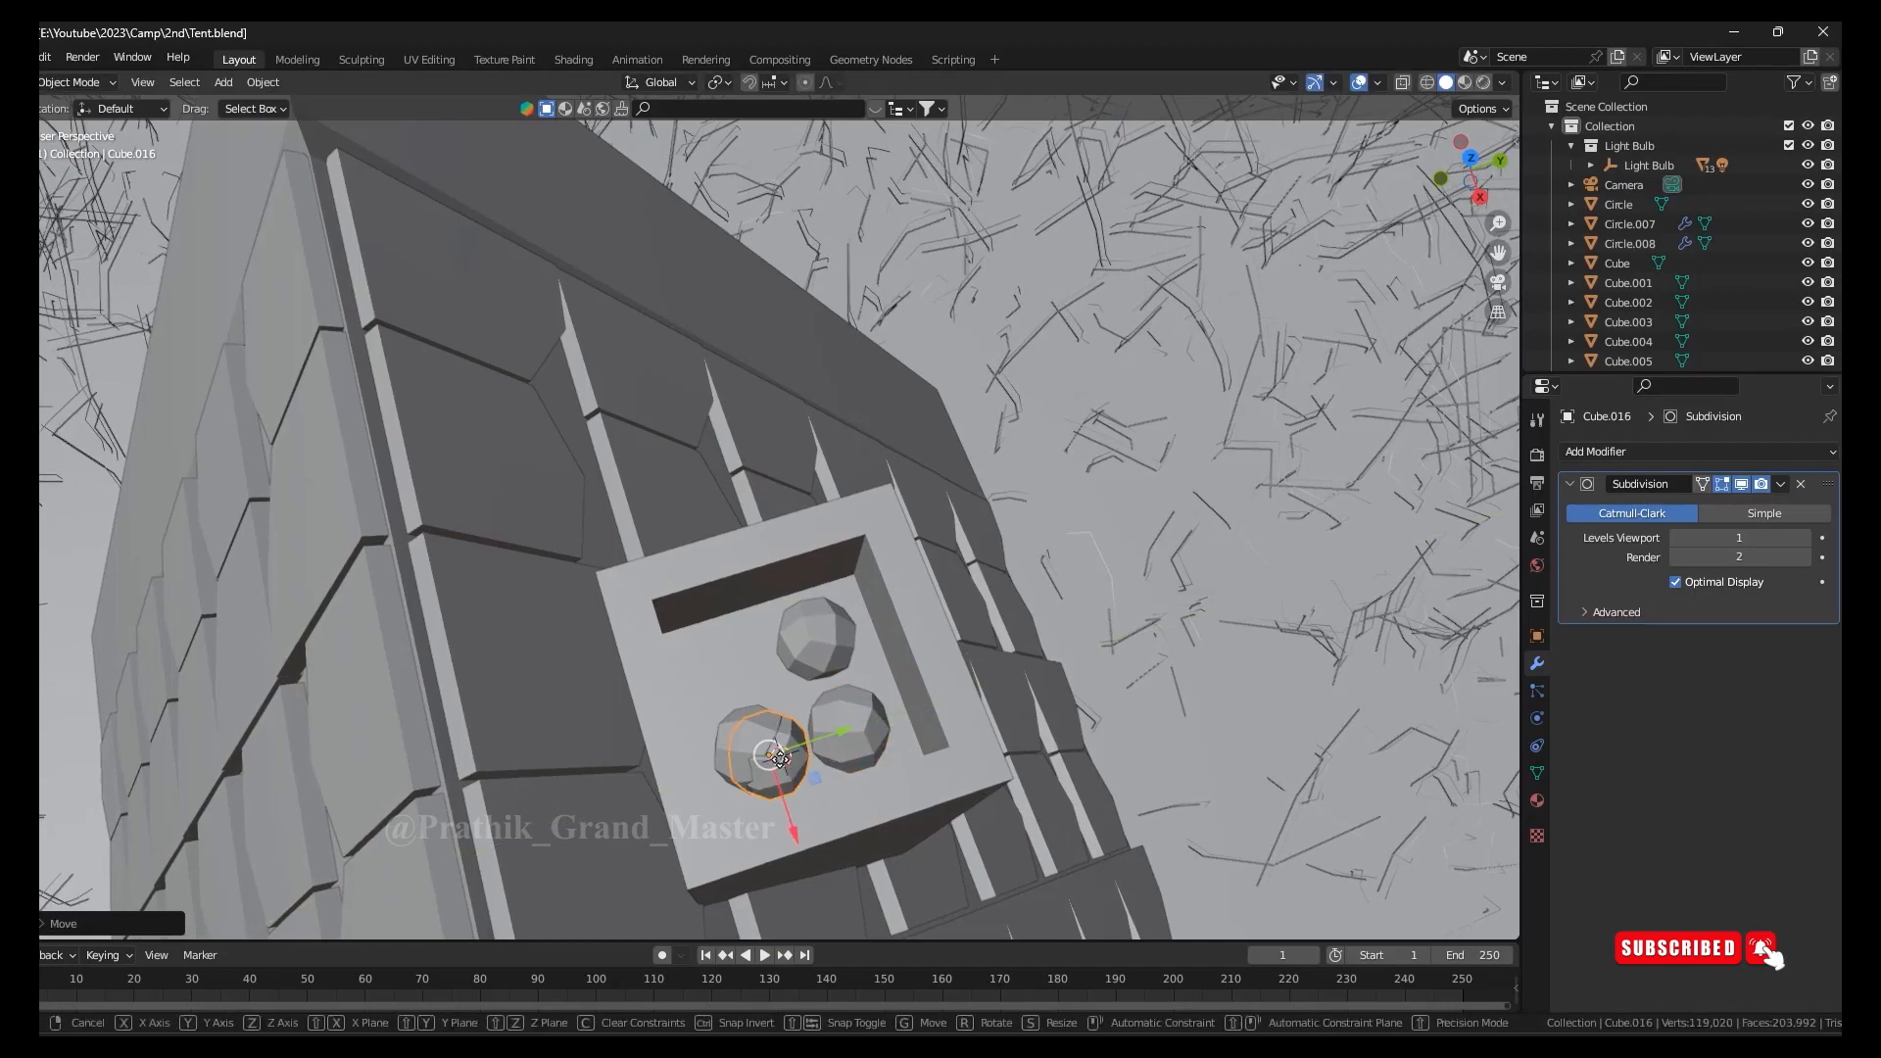
middle_drag(801, 750, 842, 548)
click(672, 495)
key(shift+d)
click(1033, 582)
middle_drag(1032, 582, 668, 485)
key(ctrl+z)
middle_drag(1178, 802, 647, 495)
click(647, 496)
click(1137, 676)
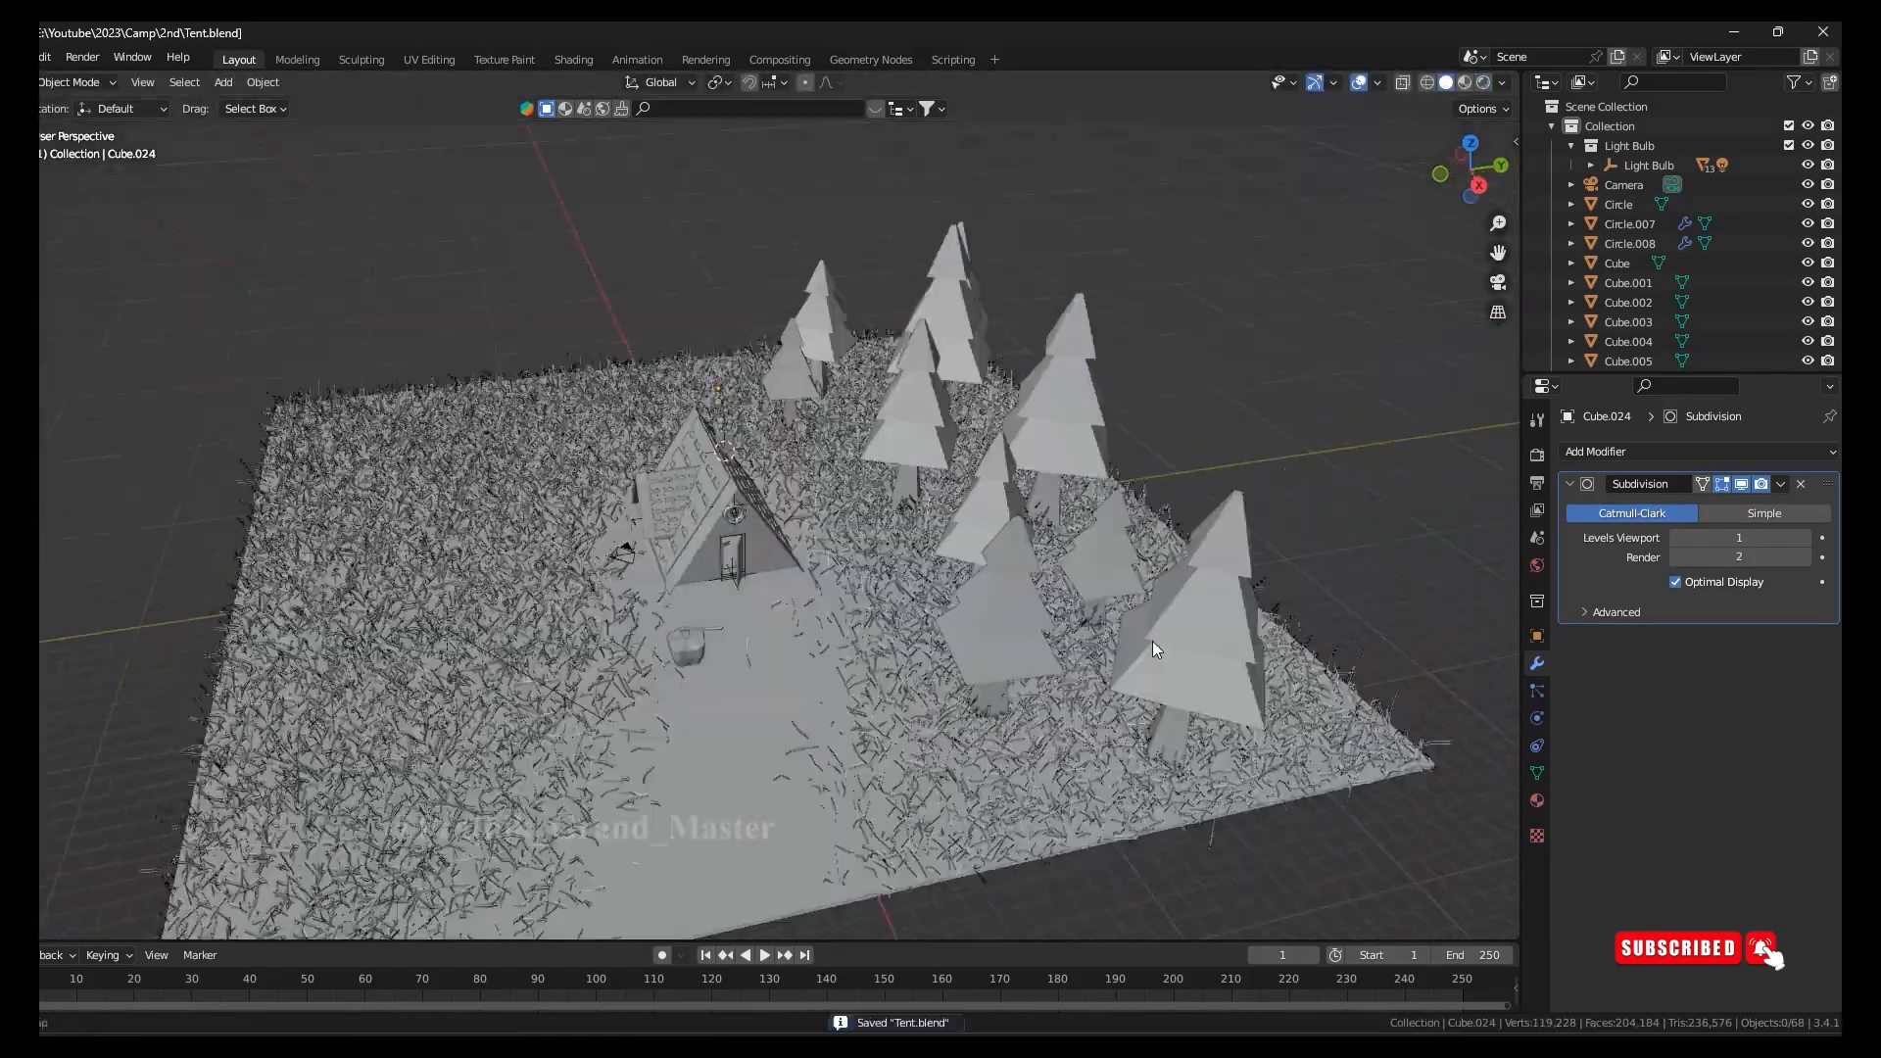
Add a plane at the stump, rotate it 90 degrees about X, and raise it above the stump
middle_drag(1152, 640, 613, 594)
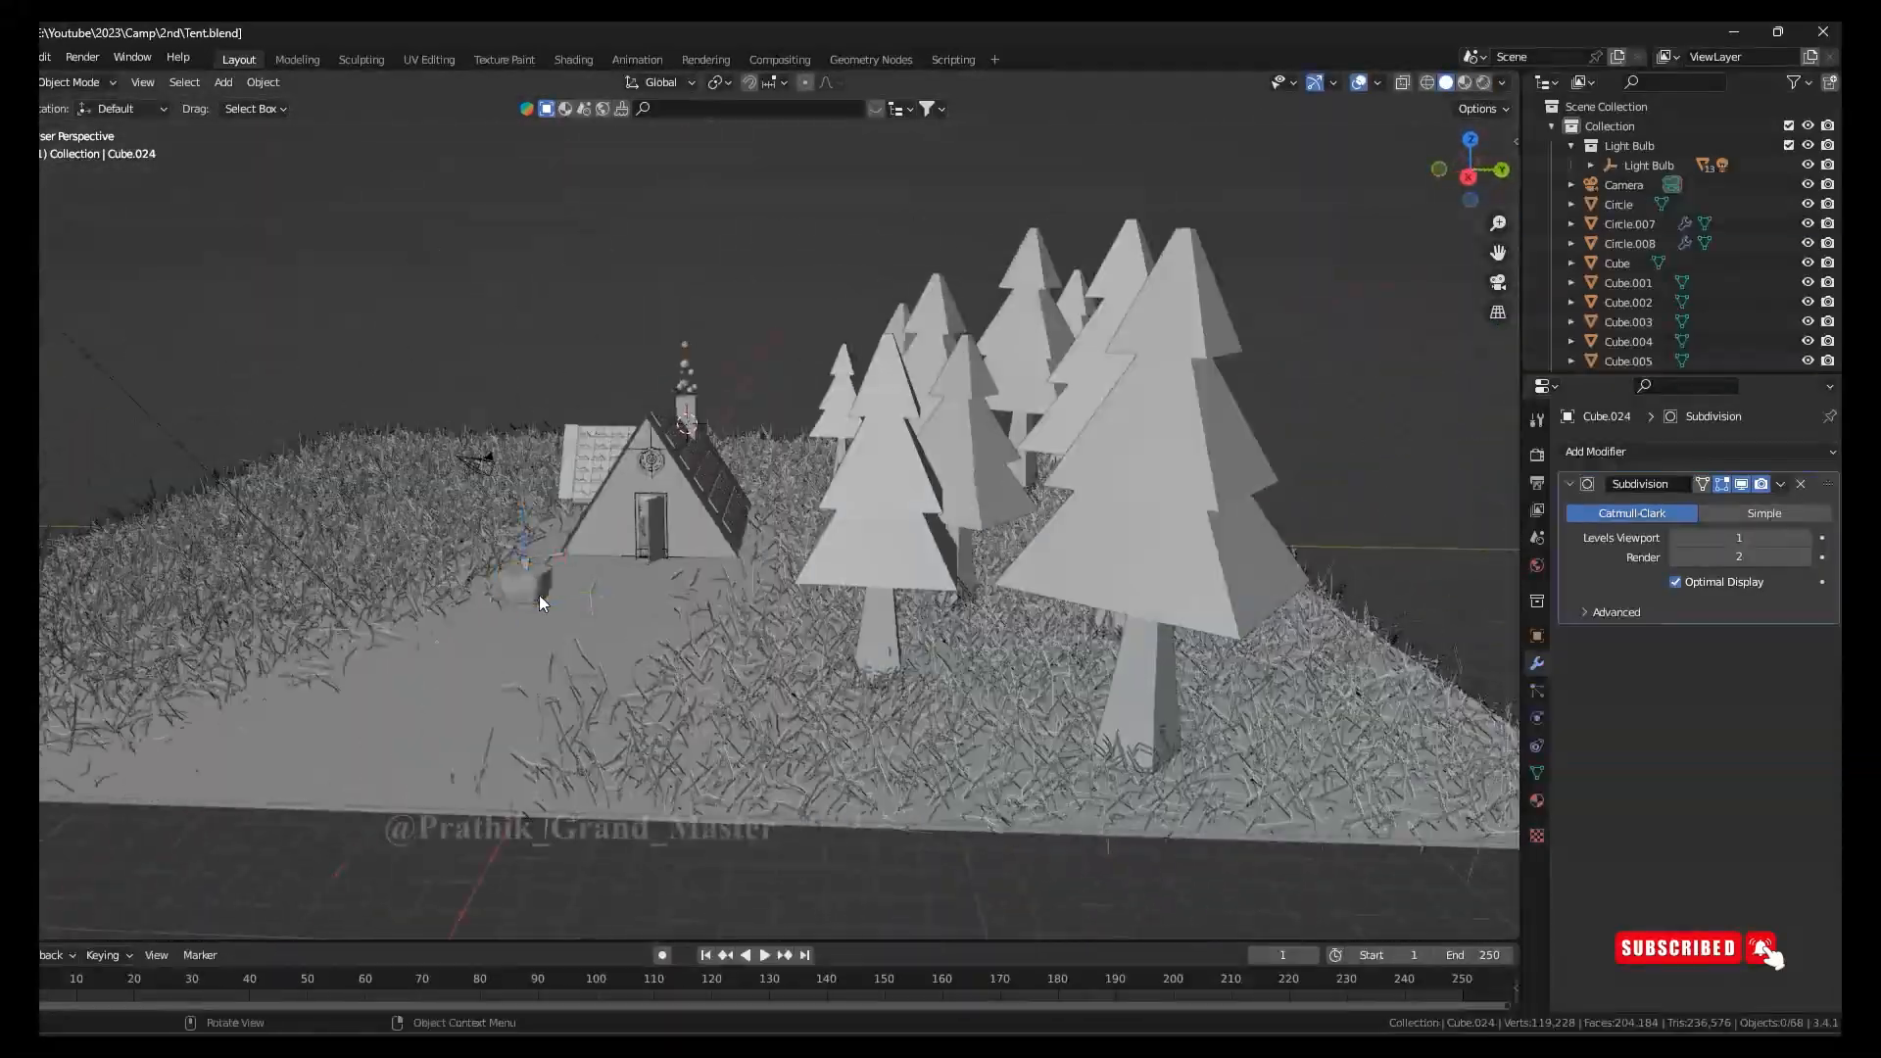
click(613, 594)
key(KP_Decimal)
key(shift+a)
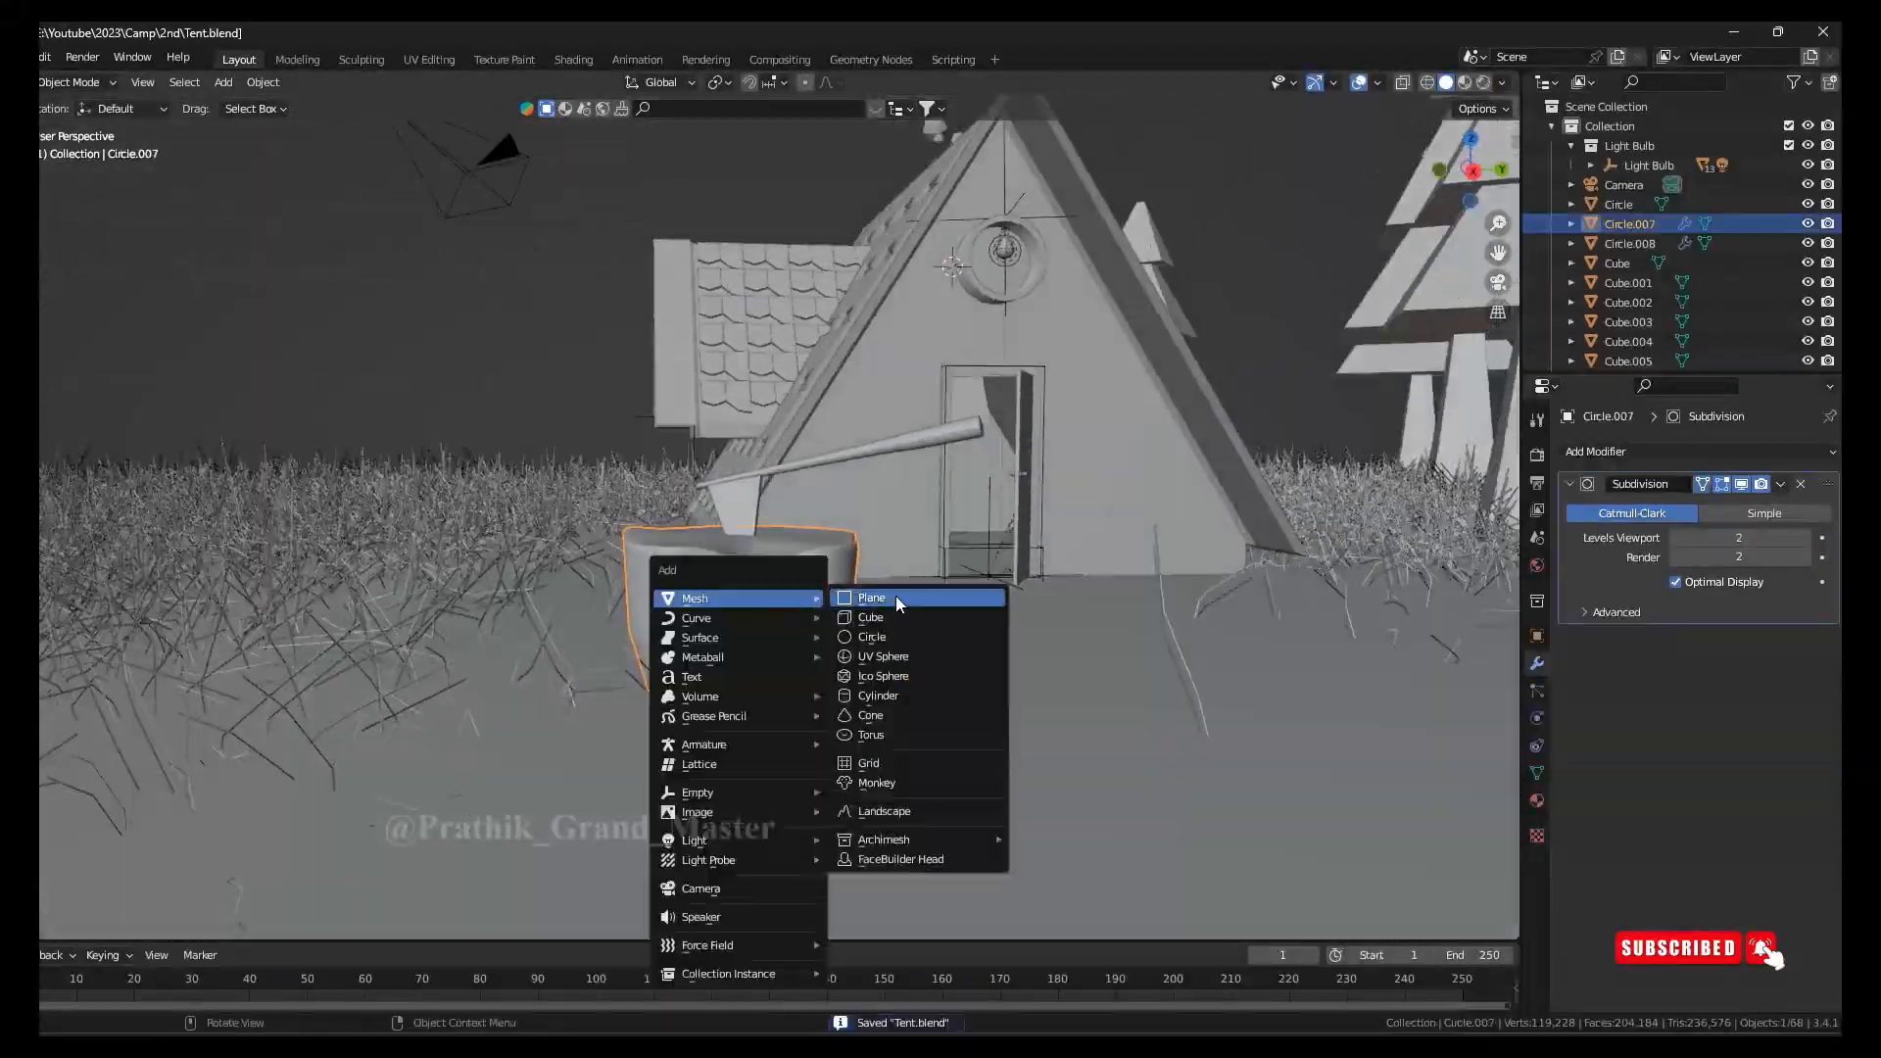
click(896, 596)
click(674, 632)
text(rx90)
key(Return)
key(g)
key(z)
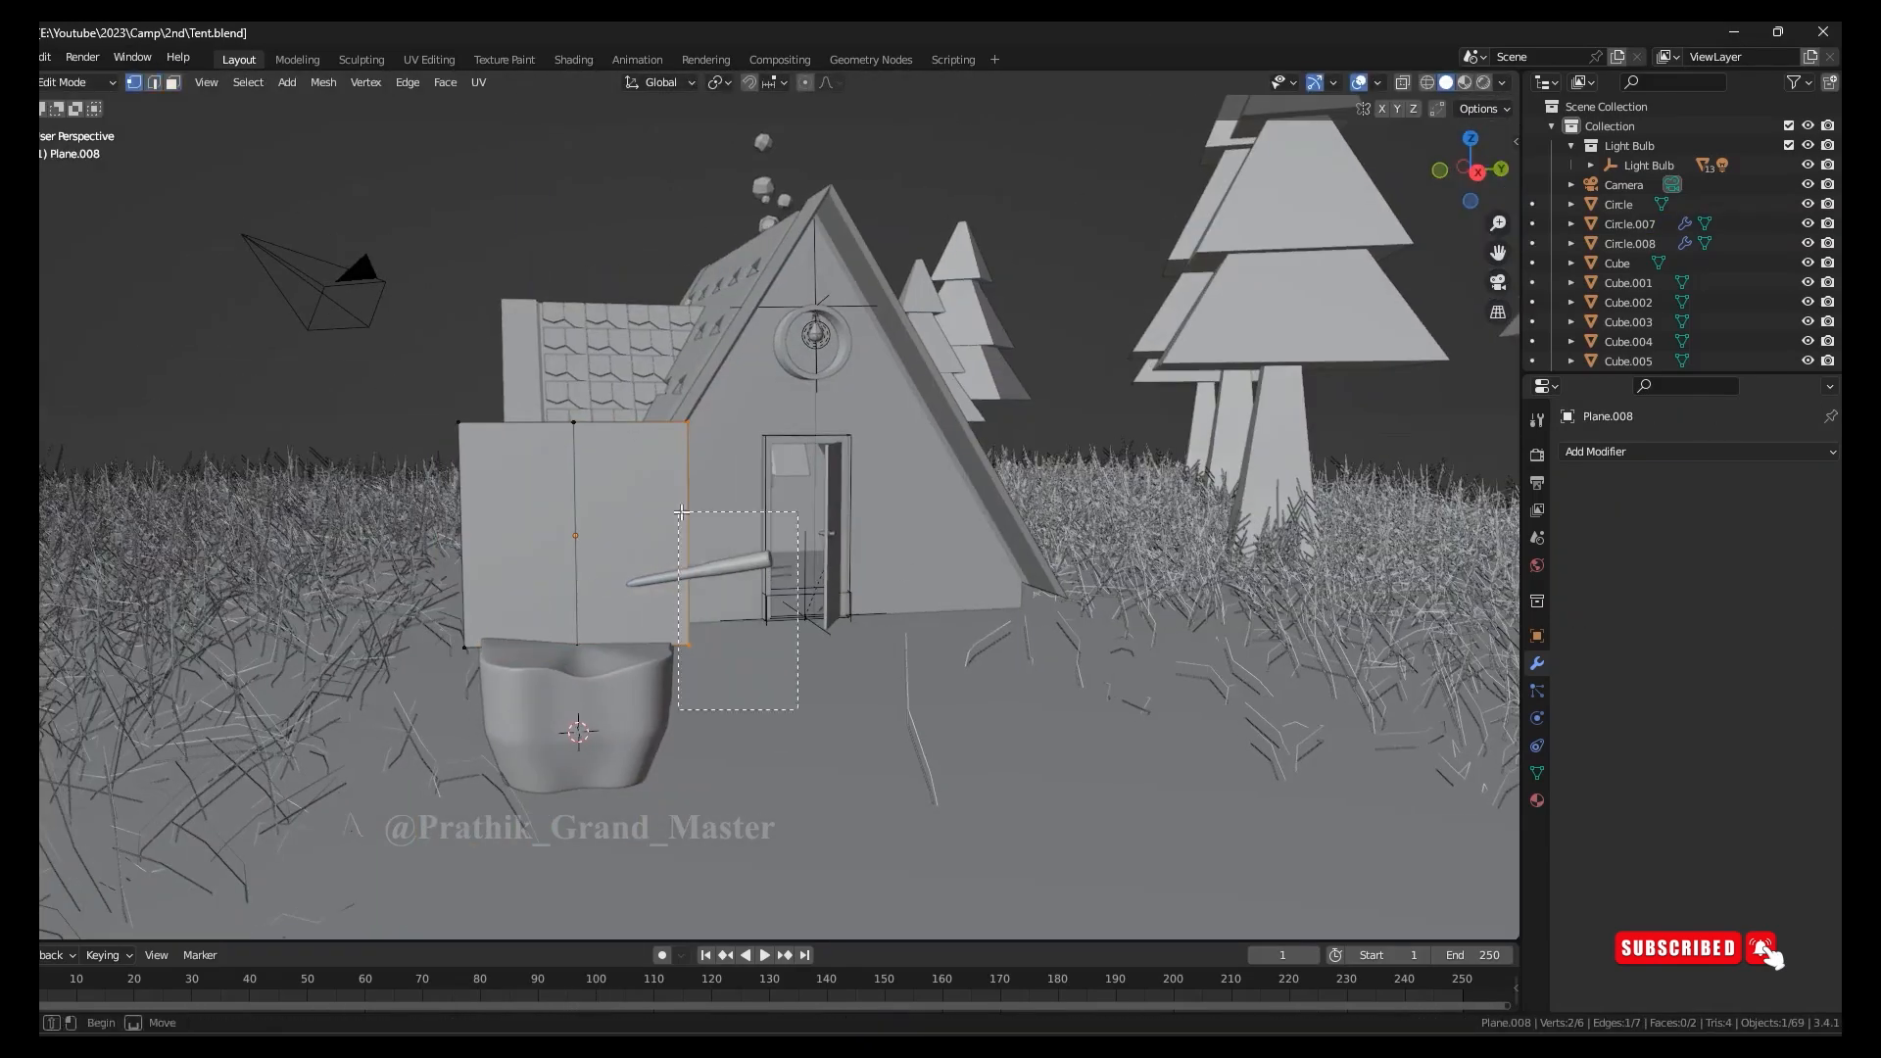
Reshape the divided plane into pointed grass blades and duplicate it rotated 90 degrees about Z
key(g)
middle_drag(658, 705, 686, 504)
key(g)
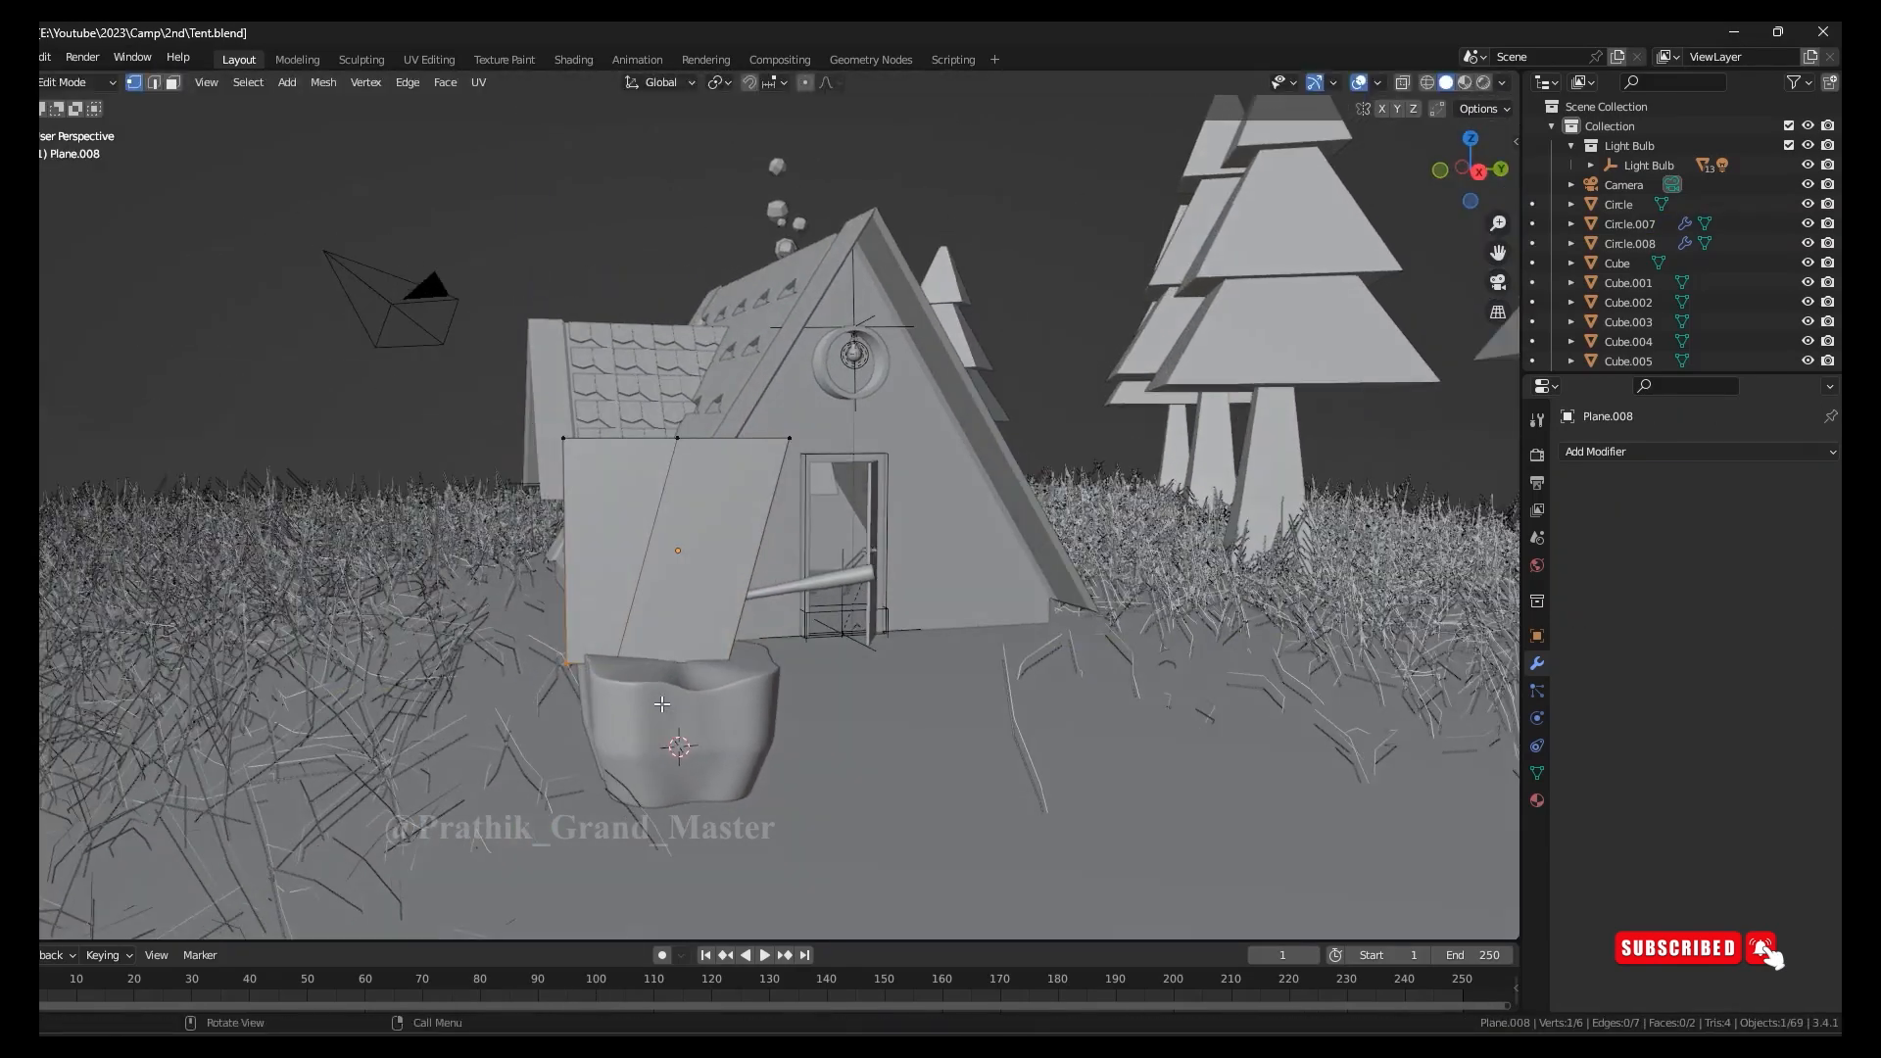
key(shift+d)
text(rz90)
key(Return)
middle_drag(637, 568, 713, 542)
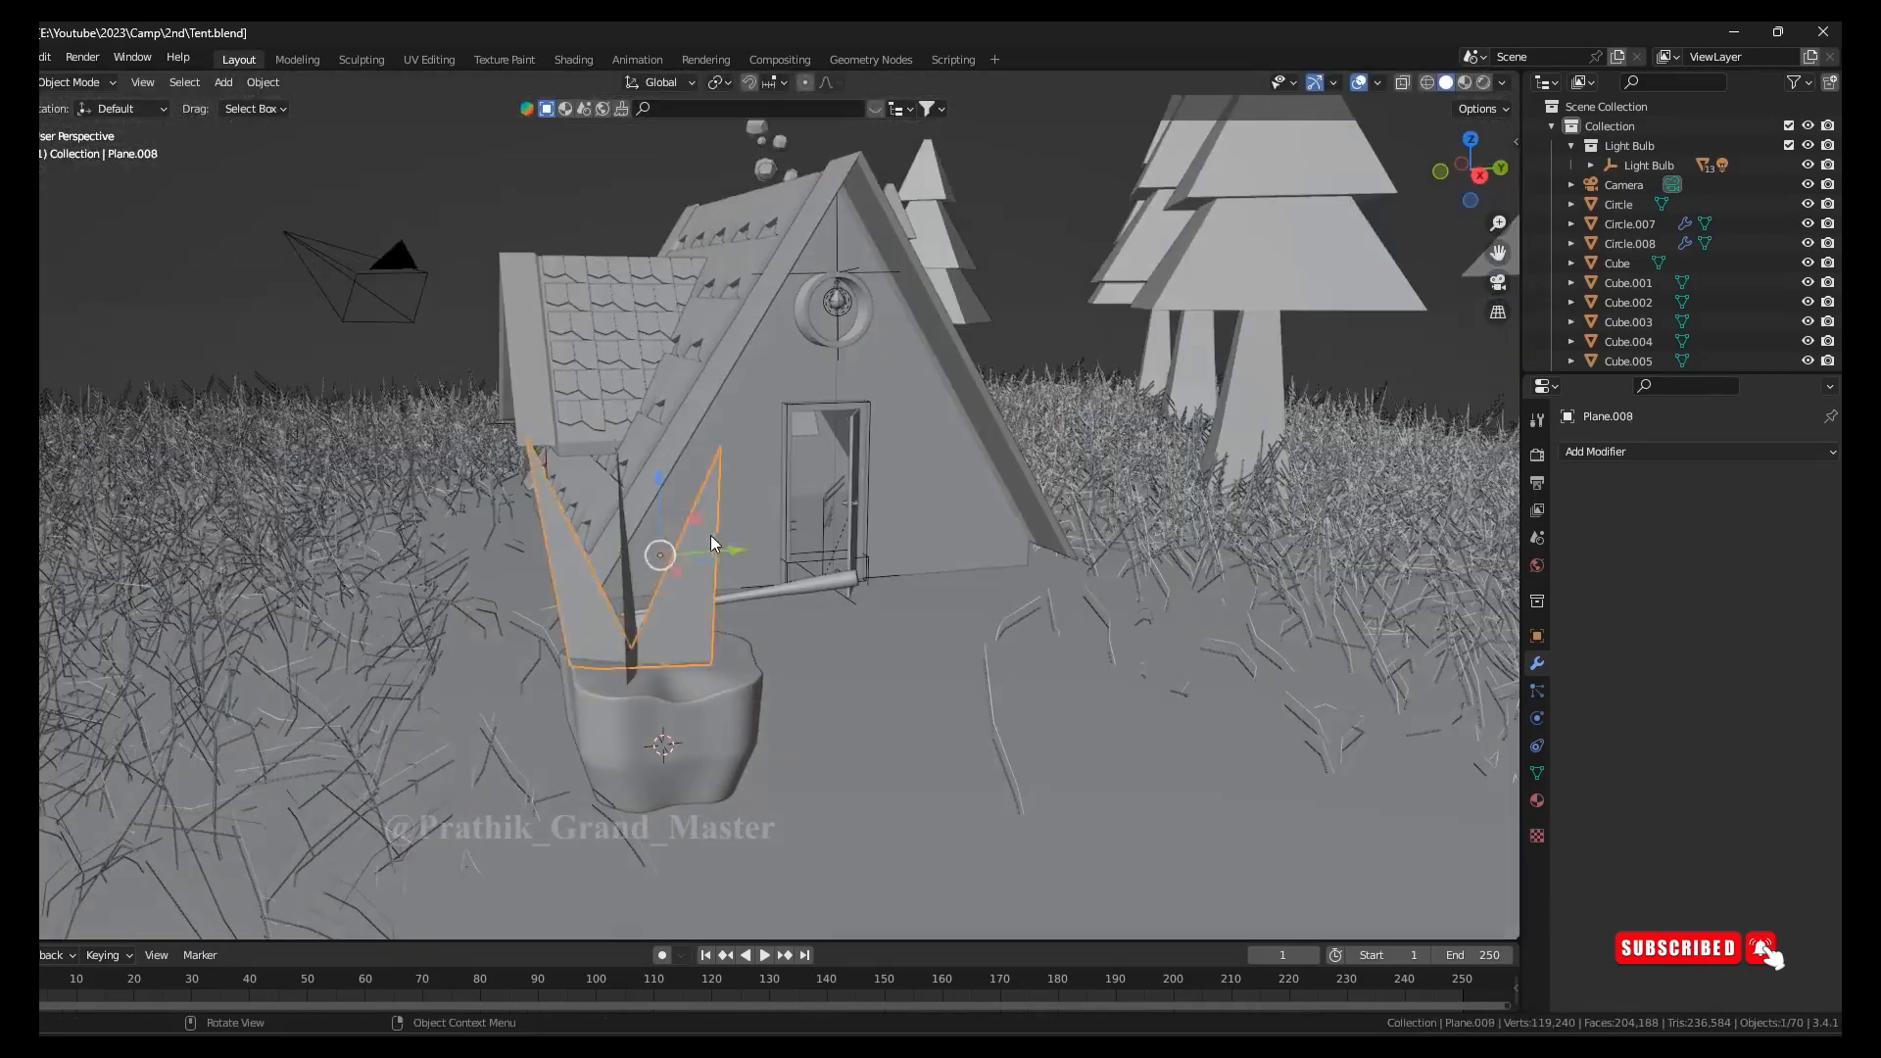
Add loop cuts across the crossed grass blades and shift their vertices to bend the outlines
key(ctrl+r)
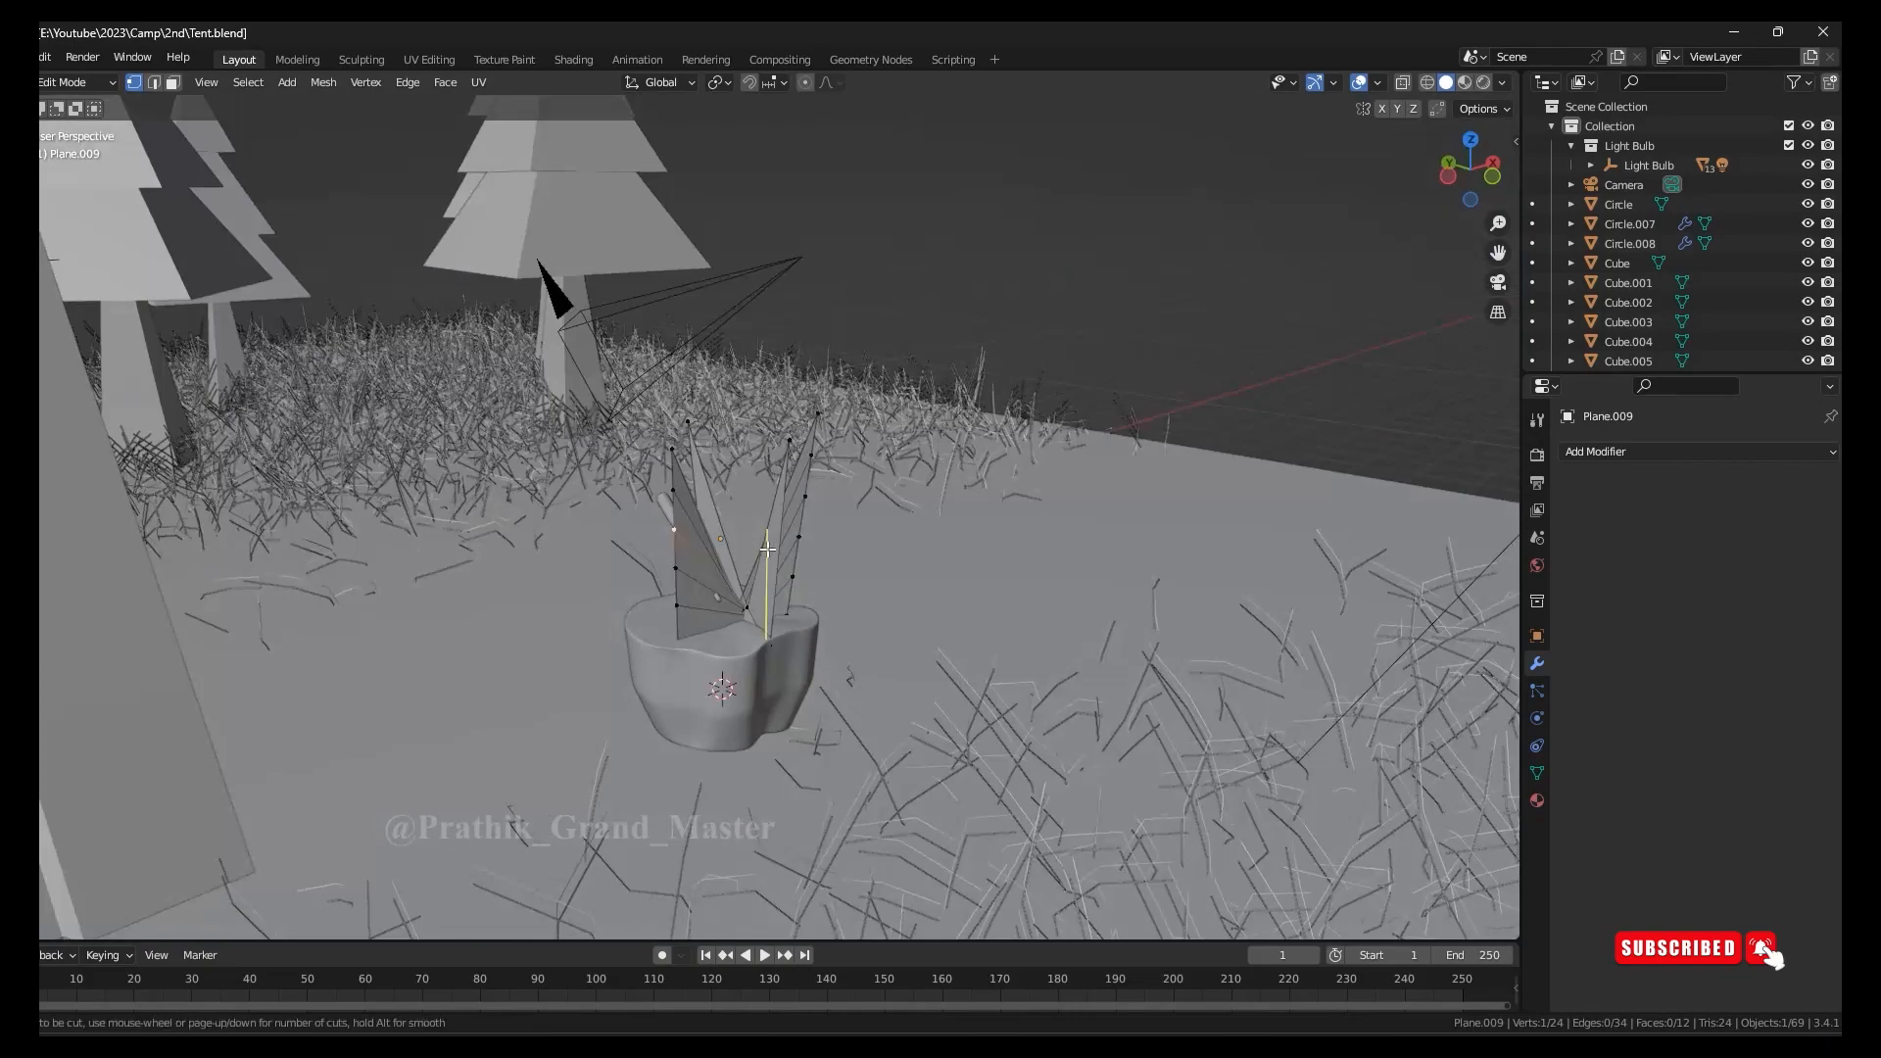
middle_drag(777, 555, 676, 598)
click(655, 619)
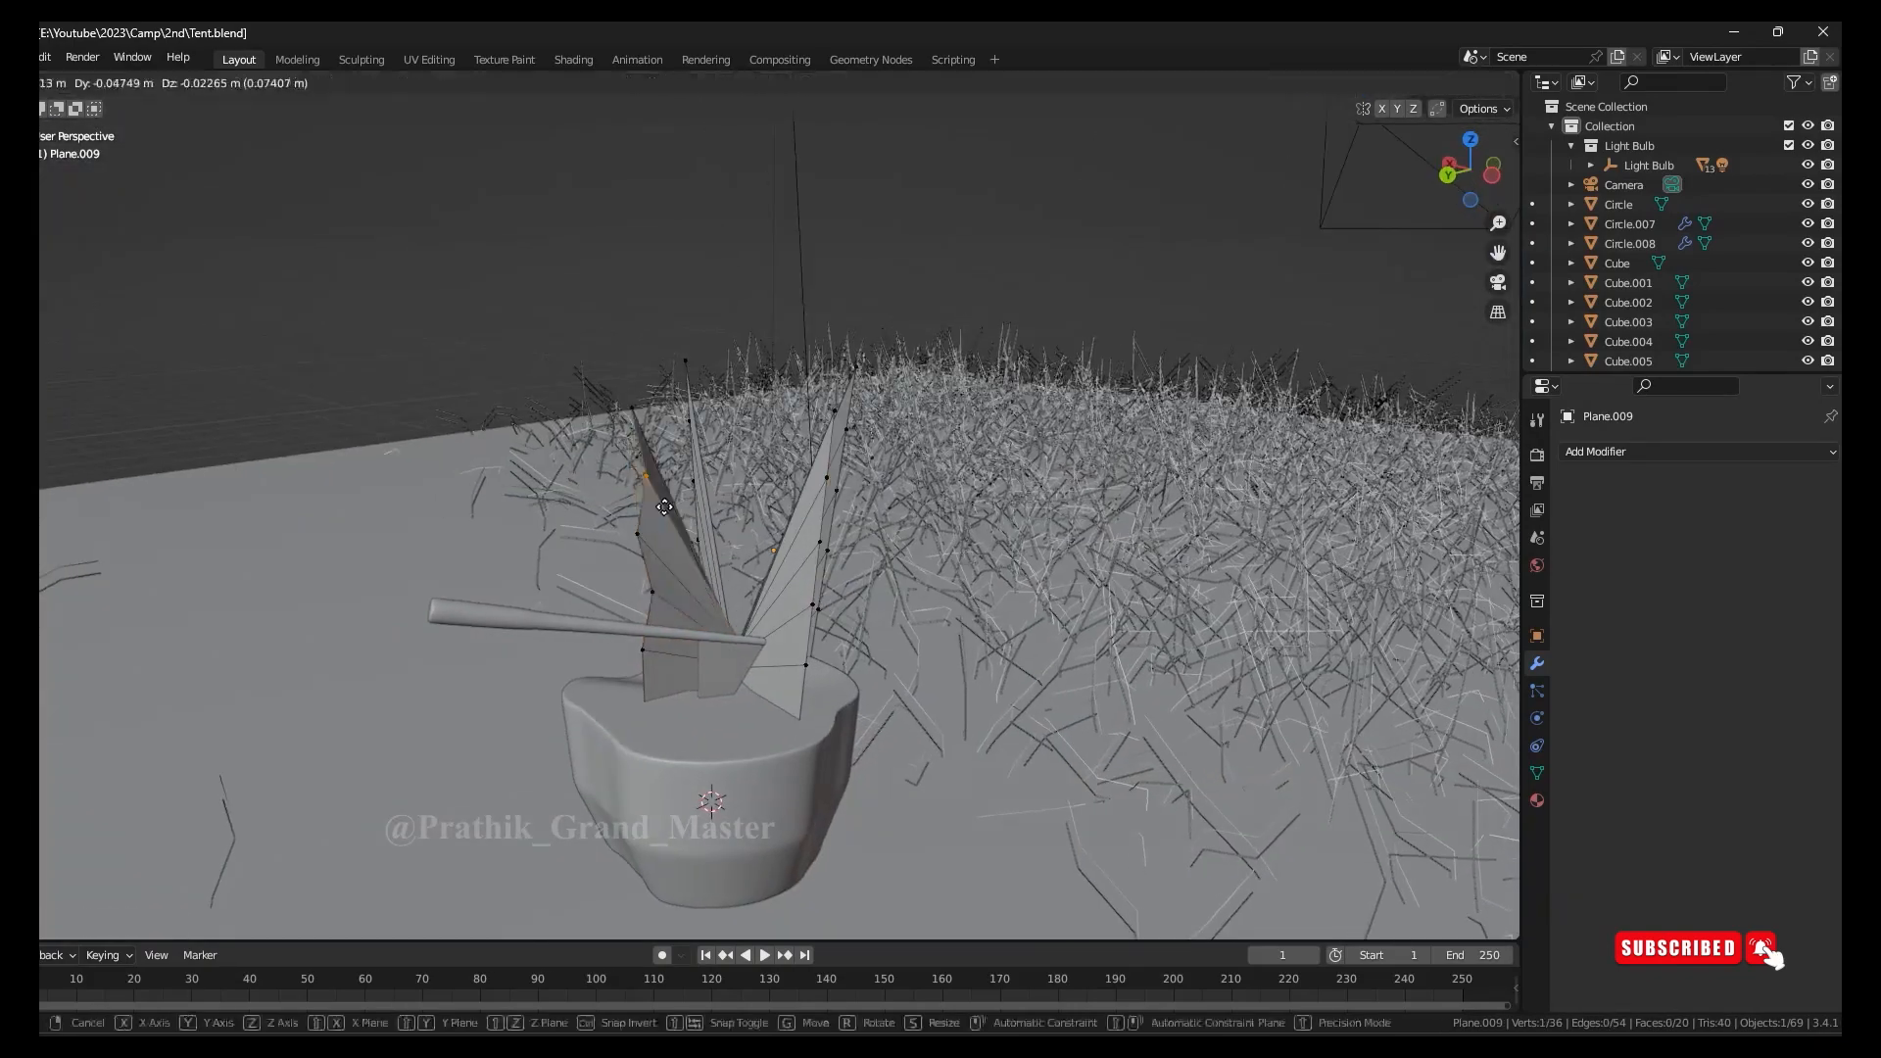
click(664, 506)
middle_drag(665, 506, 776, 612)
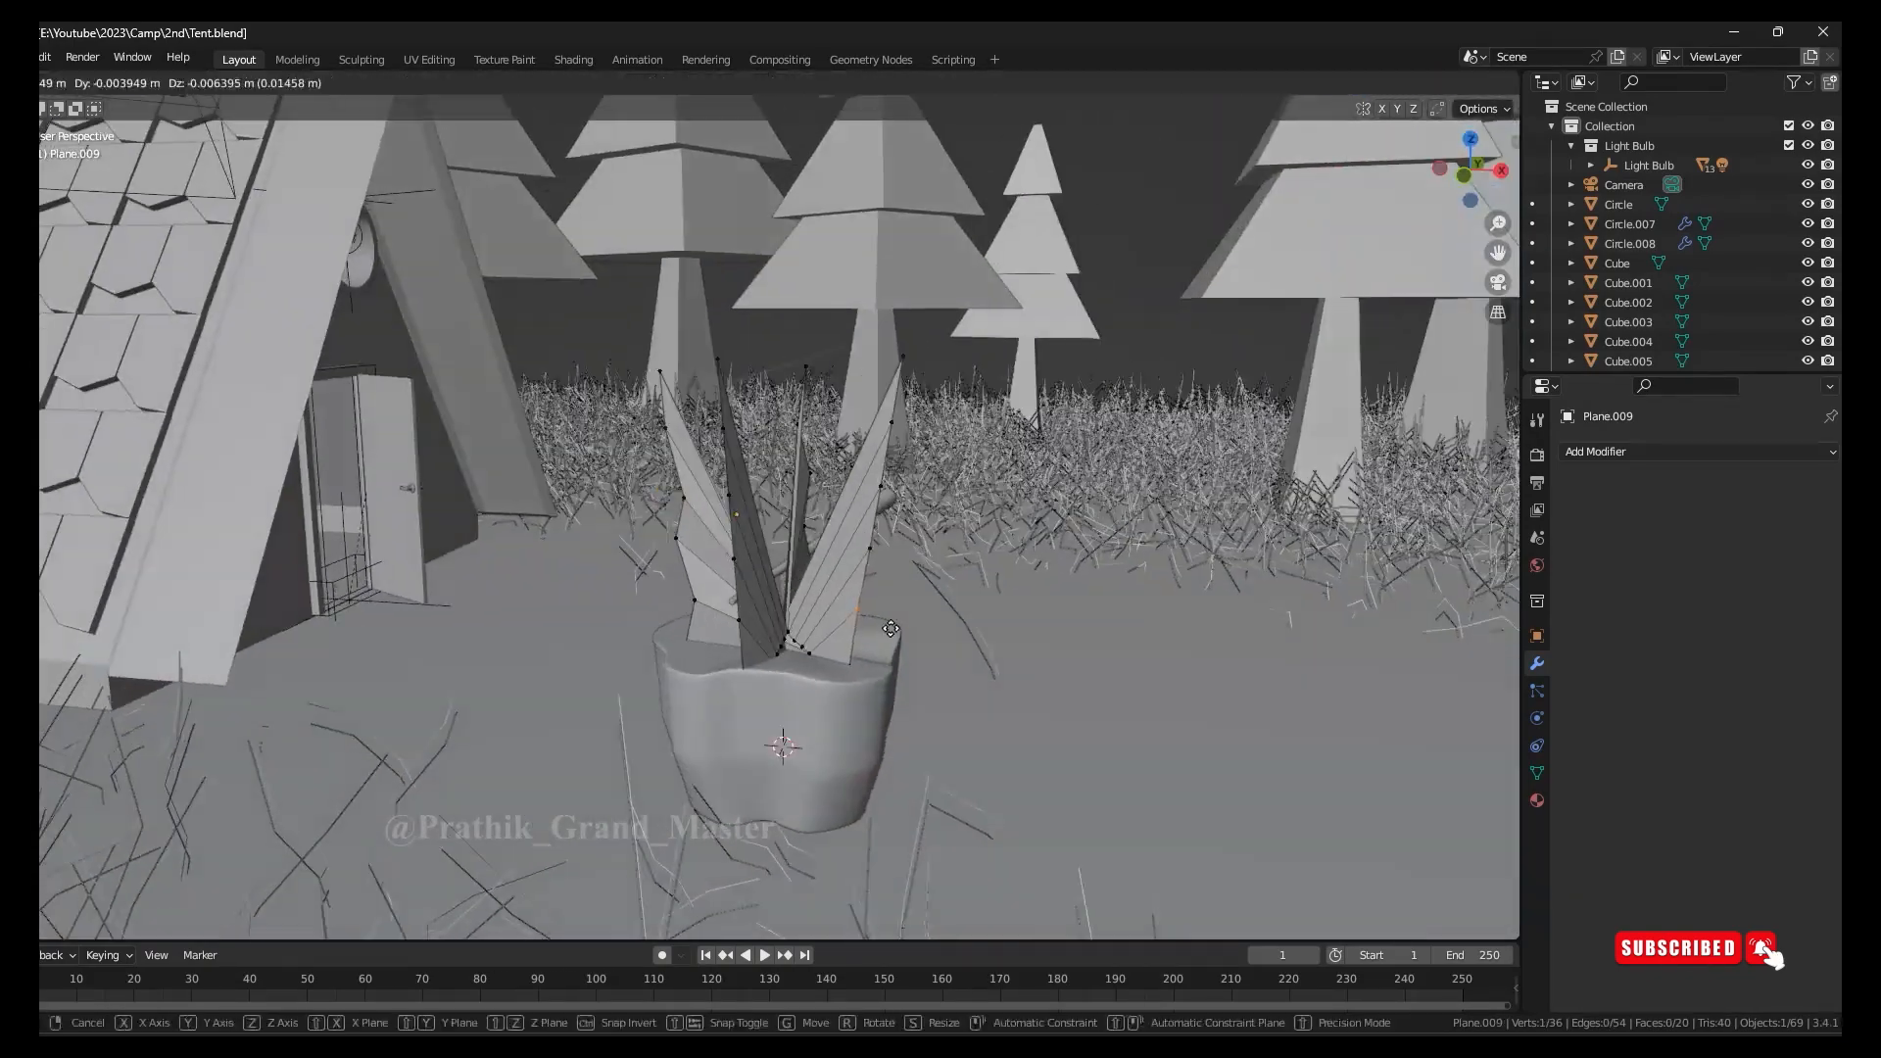
Move the hand-modelled grass tuft clear of the ground slab and remove it
key(Tab)
middle_drag(979, 490, 778, 564)
click(1043, 571)
key(ctrl+s)
scroll(778, 564, down, 3)
click(1090, 601)
middle_drag(1090, 602, 882, 411)
key(Delete)
Search the asset library for "grass" and place the Grass Mix asset beside the ground slab
click(819, 110)
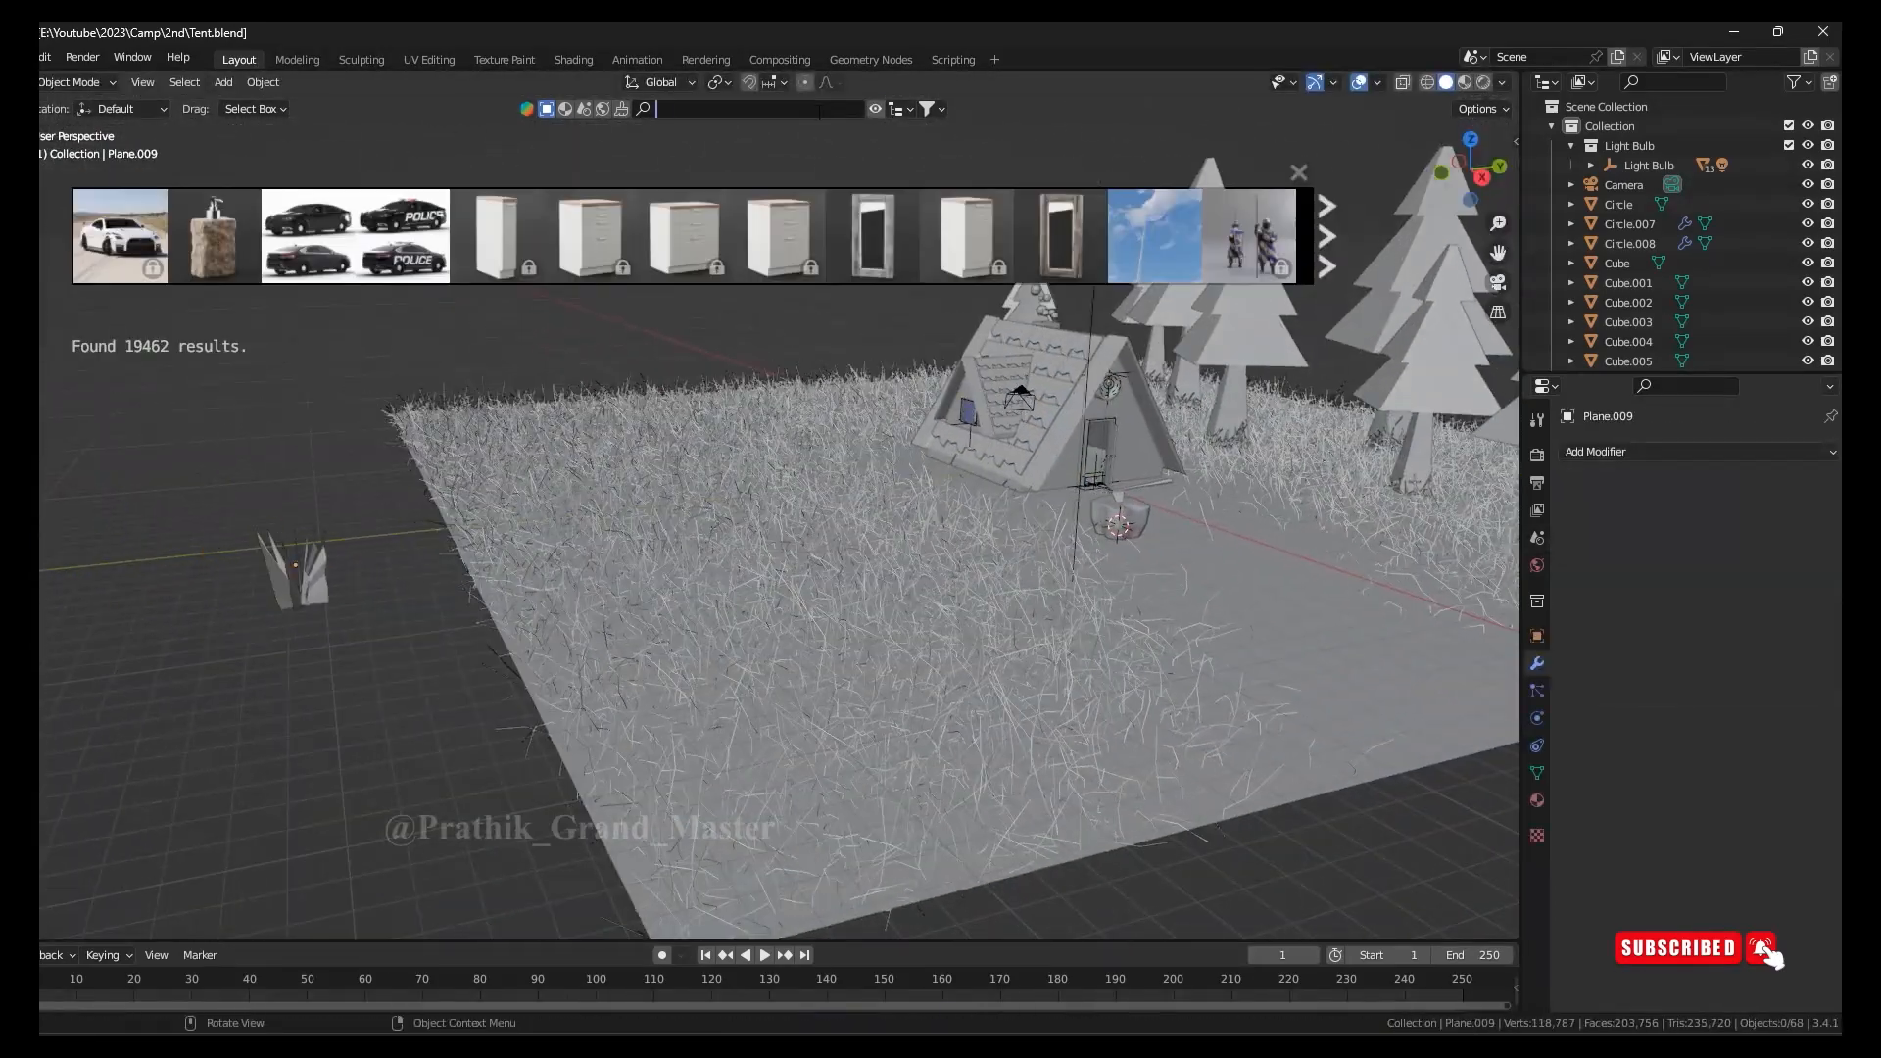
drag(779, 235, 164, 639)
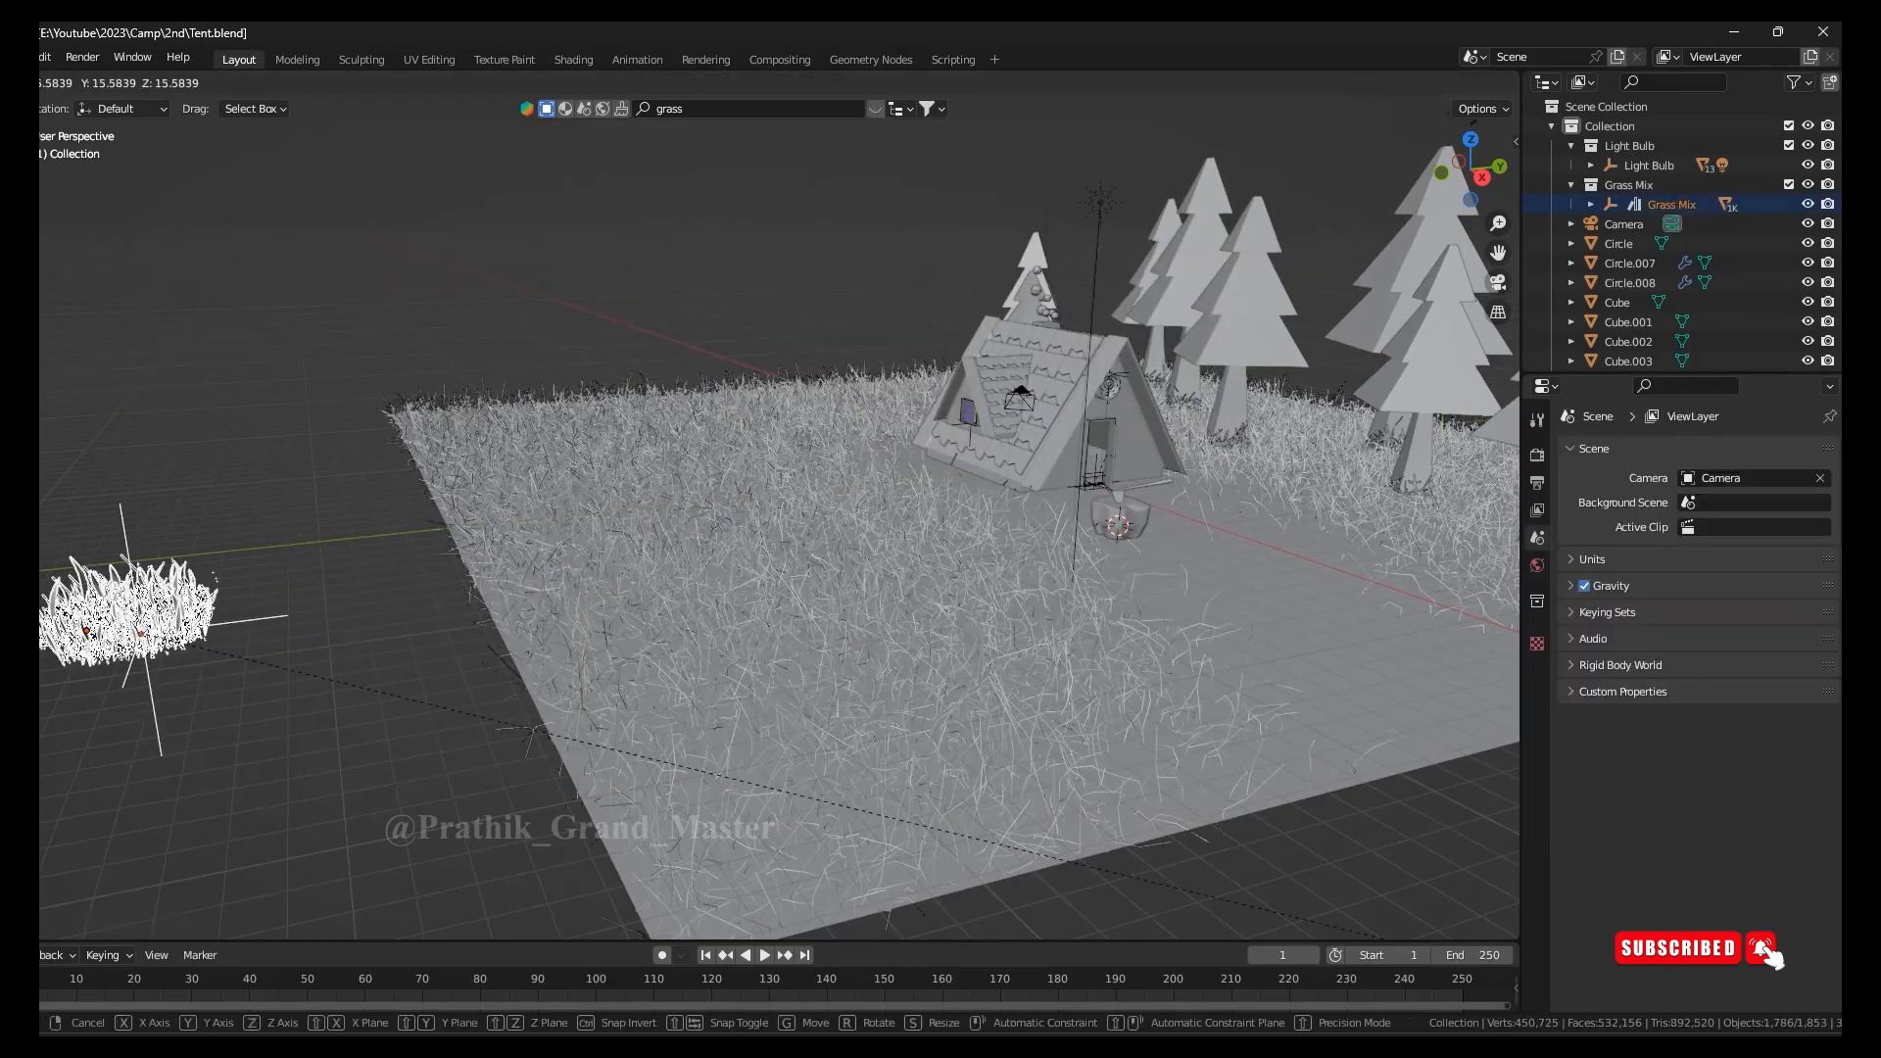
click(1381, 930)
click(171, 630)
shift+middle_drag(176, 629, 713, 661)
scroll(713, 660, up, 5)
scroll(598, 292, down, 3)
key(x)
scroll(1004, 605, down, 6)
key(ctrl+z)
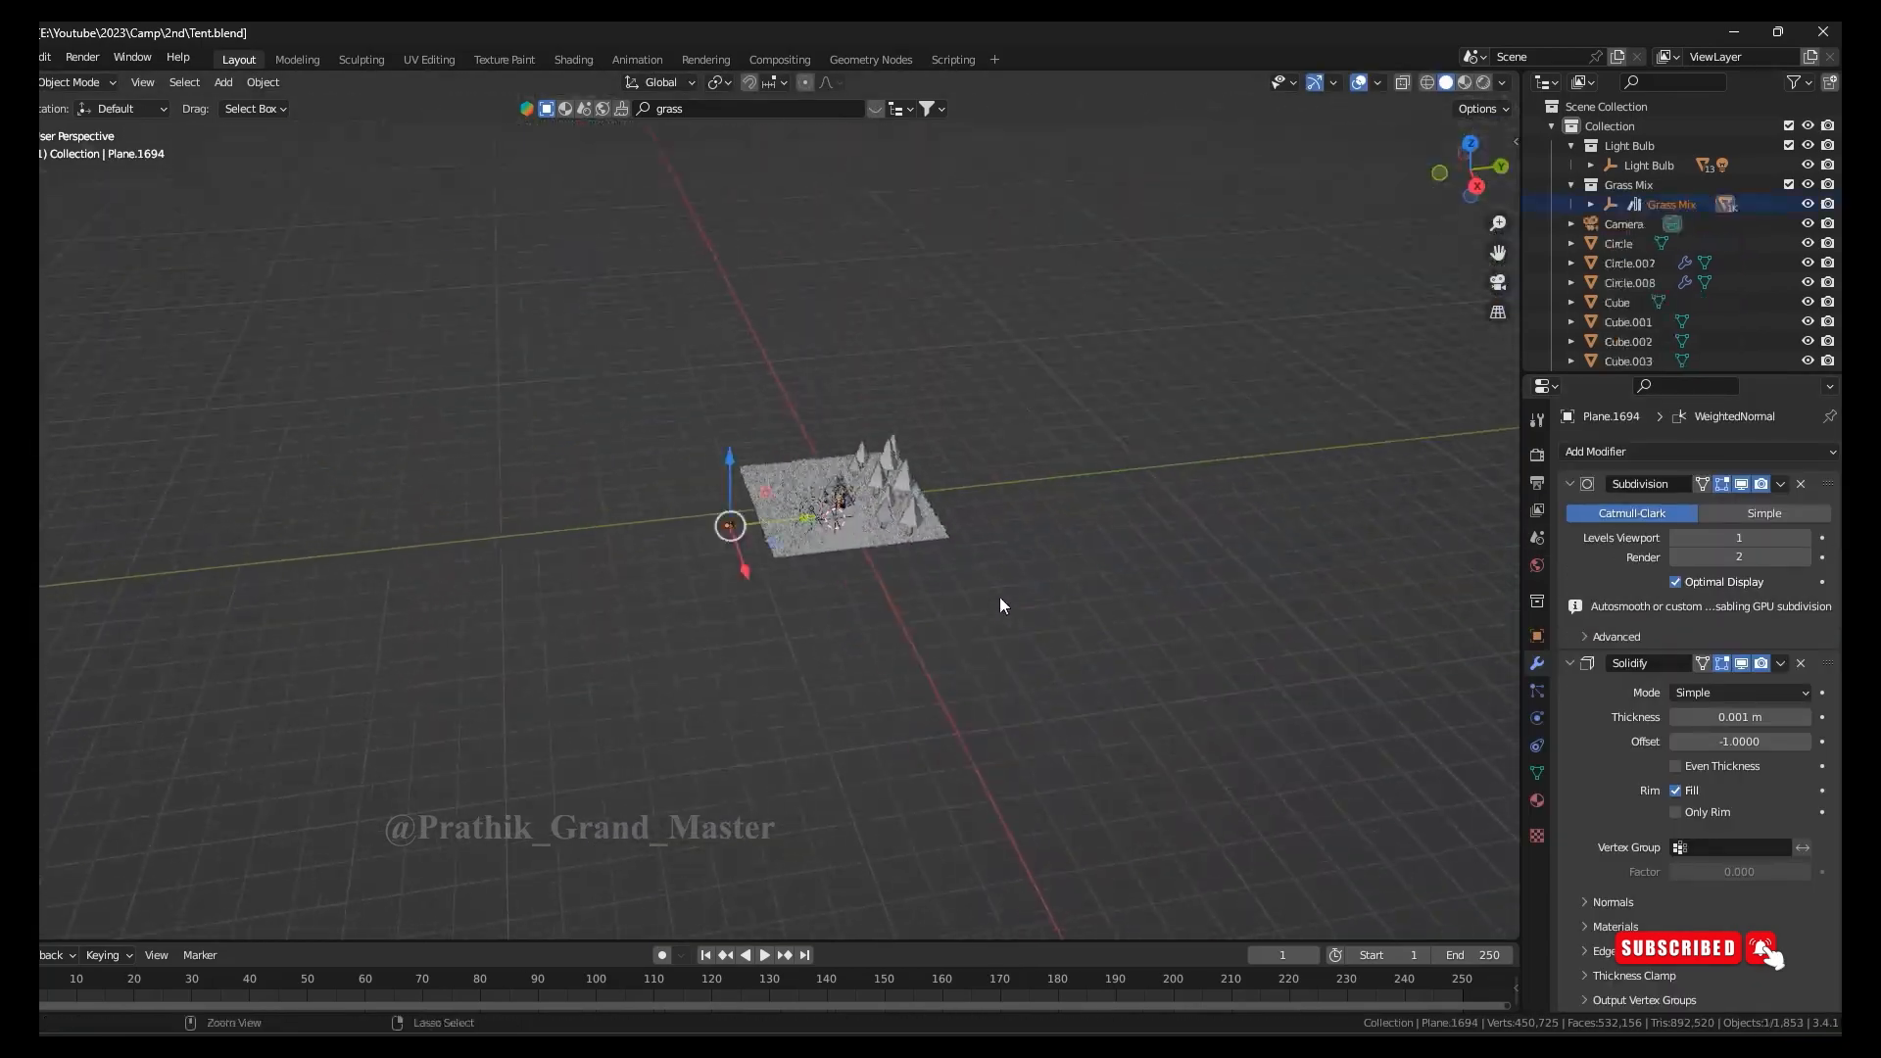
Select the Grass Mix clump beside the ground slab and scale it
scroll(1004, 606, up, 5)
drag(588, 470, 749, 627)
key(s)
click(978, 854)
middle_drag(978, 764, 980, 588)
click(1037, 801)
drag(320, 382, 418, 483)
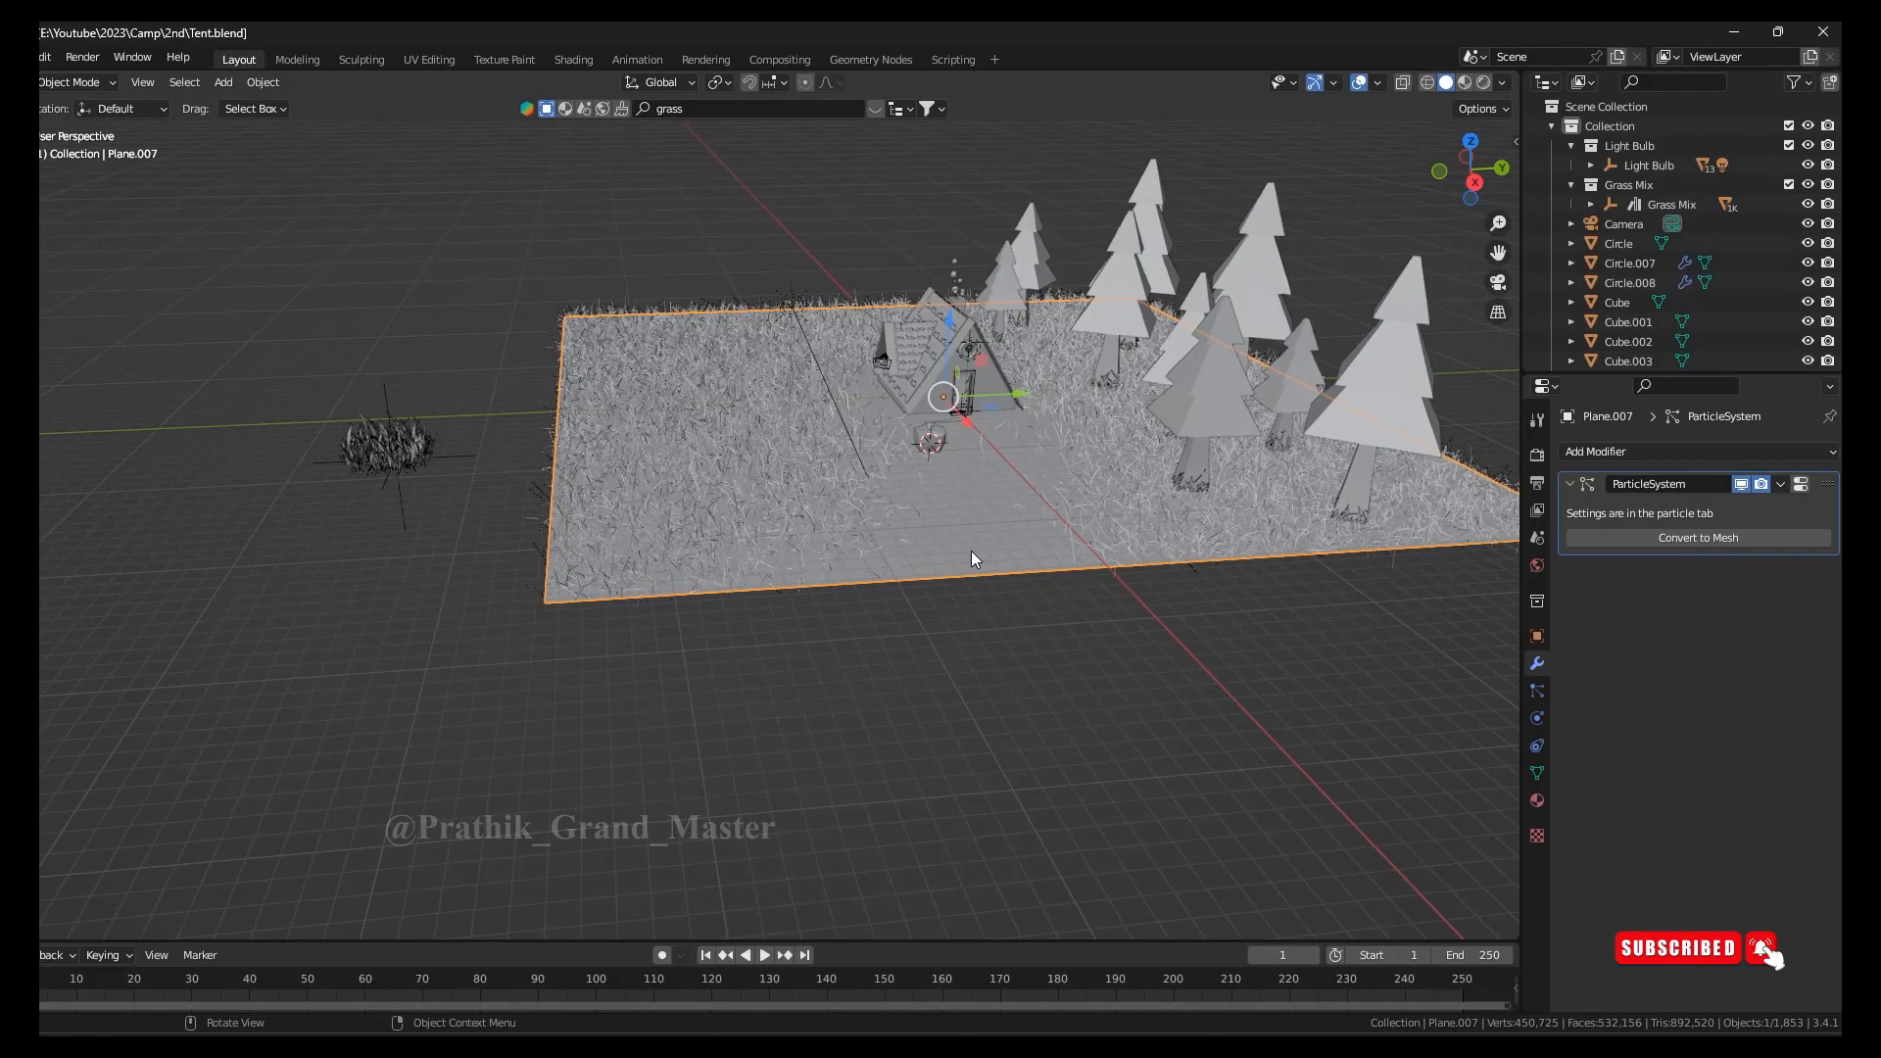
Render the ground plane's hair particles as the object Plane.926 at scale 0.260 and save
click(1536, 691)
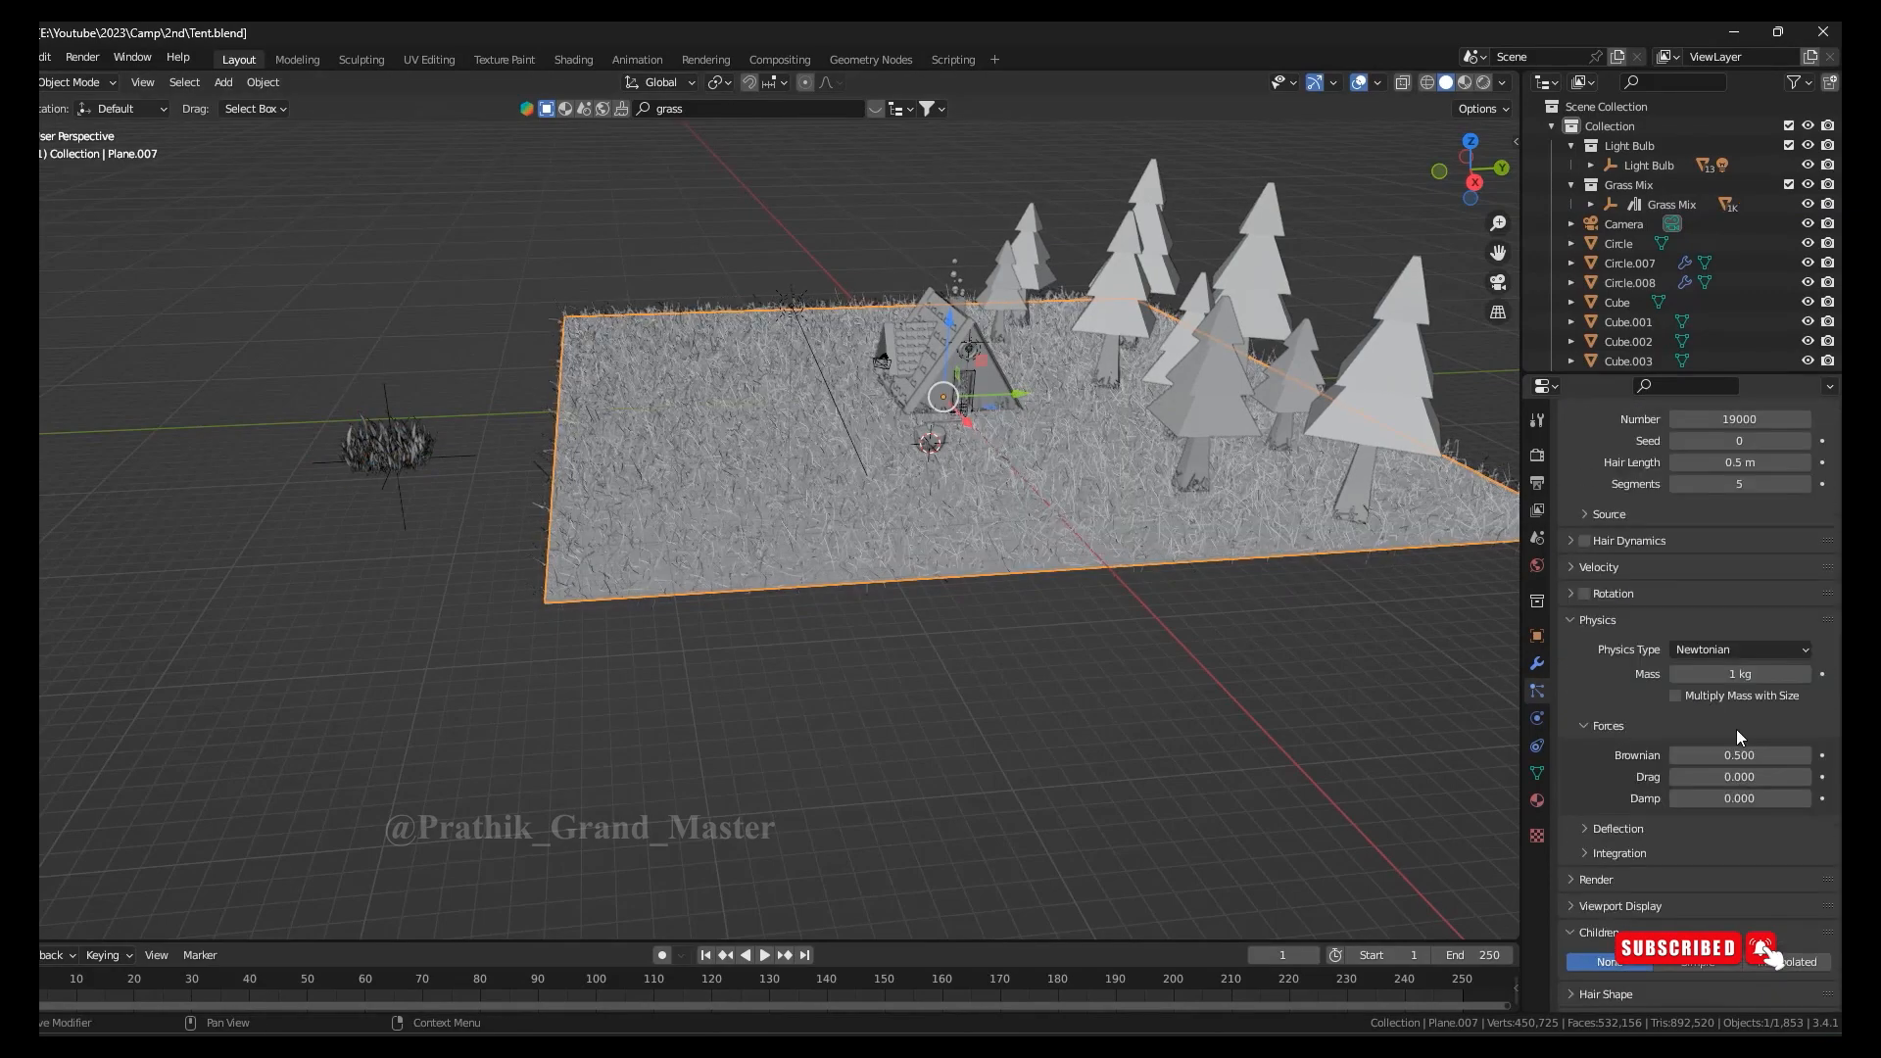
scroll(1587, 719, up, 4)
click(387, 449)
mouse_move(1175, 598)
middle_down()
mouse_move(1019, 674)
mouse_move(1165, 612)
middle_up()
scroll(1166, 612, up, 2)
scroll(1738, 774, up, 1)
drag(1739, 737, 1764, 738)
key(ctrl+s)
Assign the Grass vertex group as the density of the ground plane's particle system
middle_drag(1317, 843, 1114, 797)
click(1232, 778)
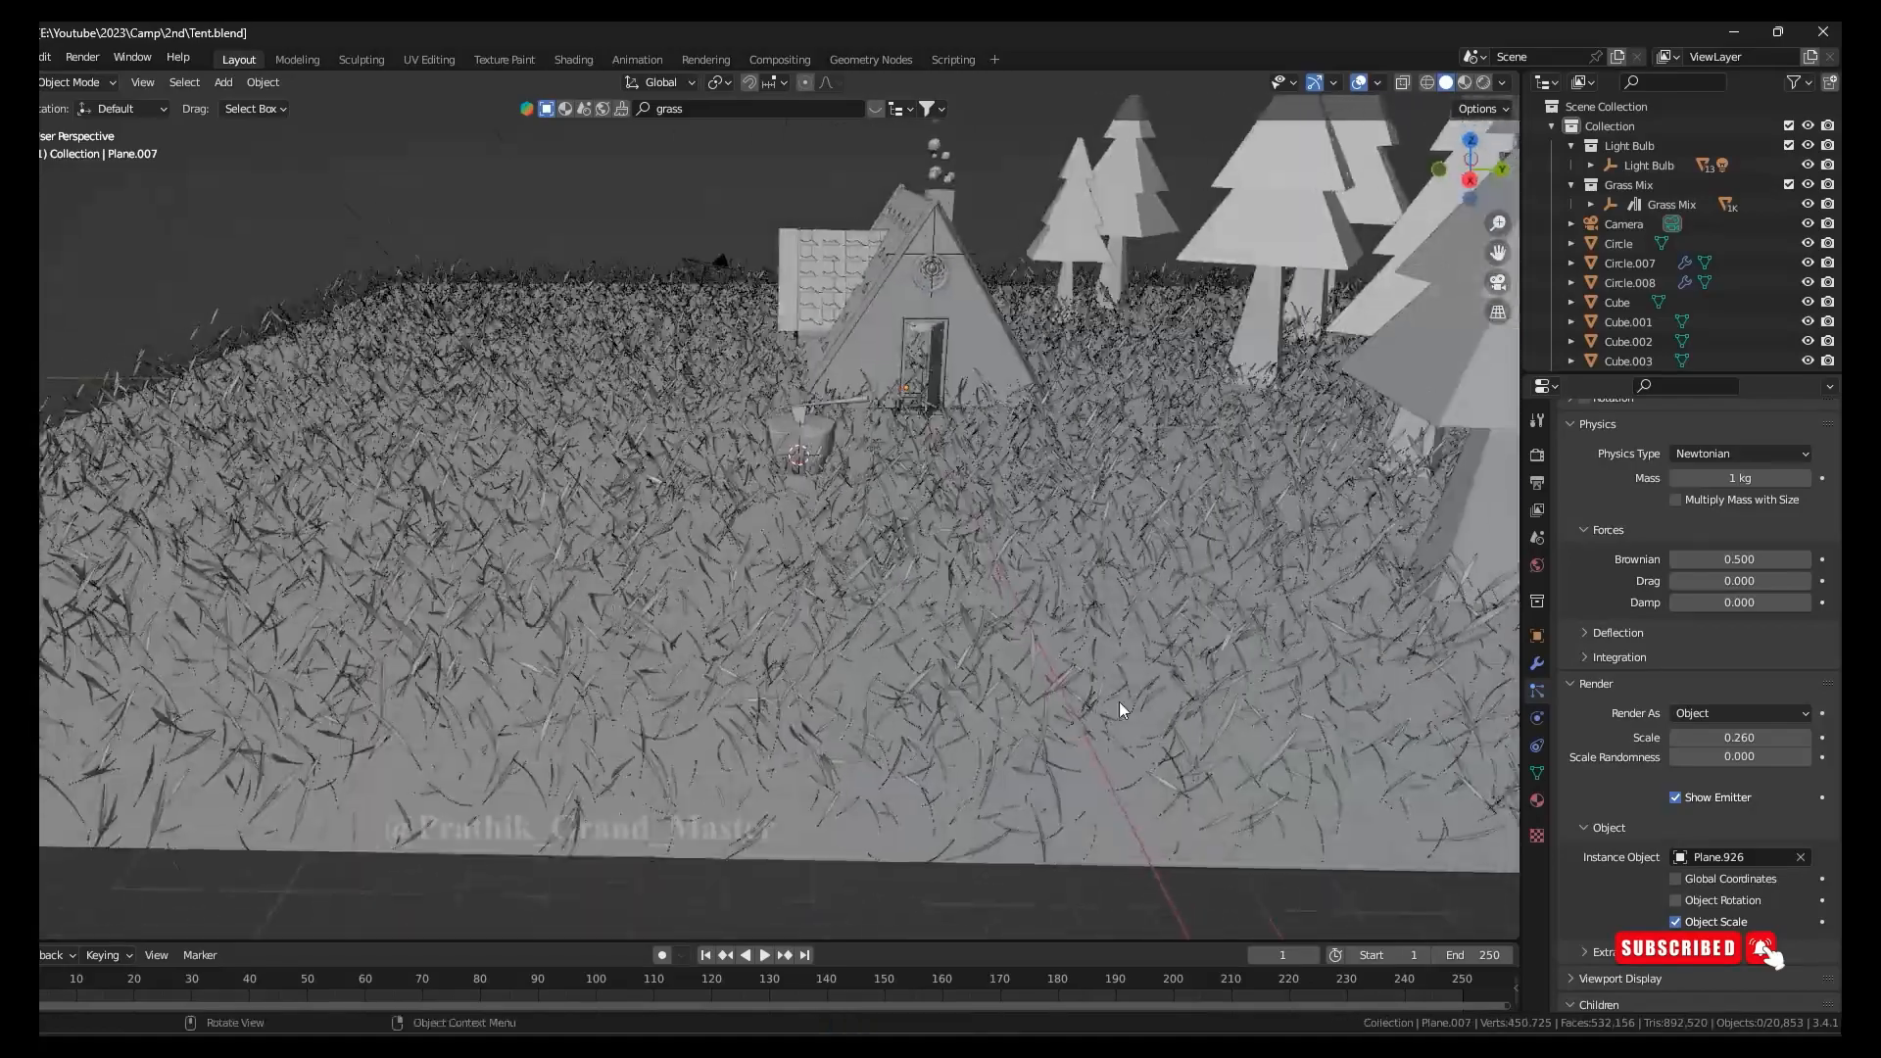
click(1115, 797)
scroll(1705, 803, down, 8)
click(1729, 862)
click(1655, 657)
Check the instanced grass in rendered view without overlays, and return to solid view
middle_drag(960, 656, 1143, 507)
click(1483, 82)
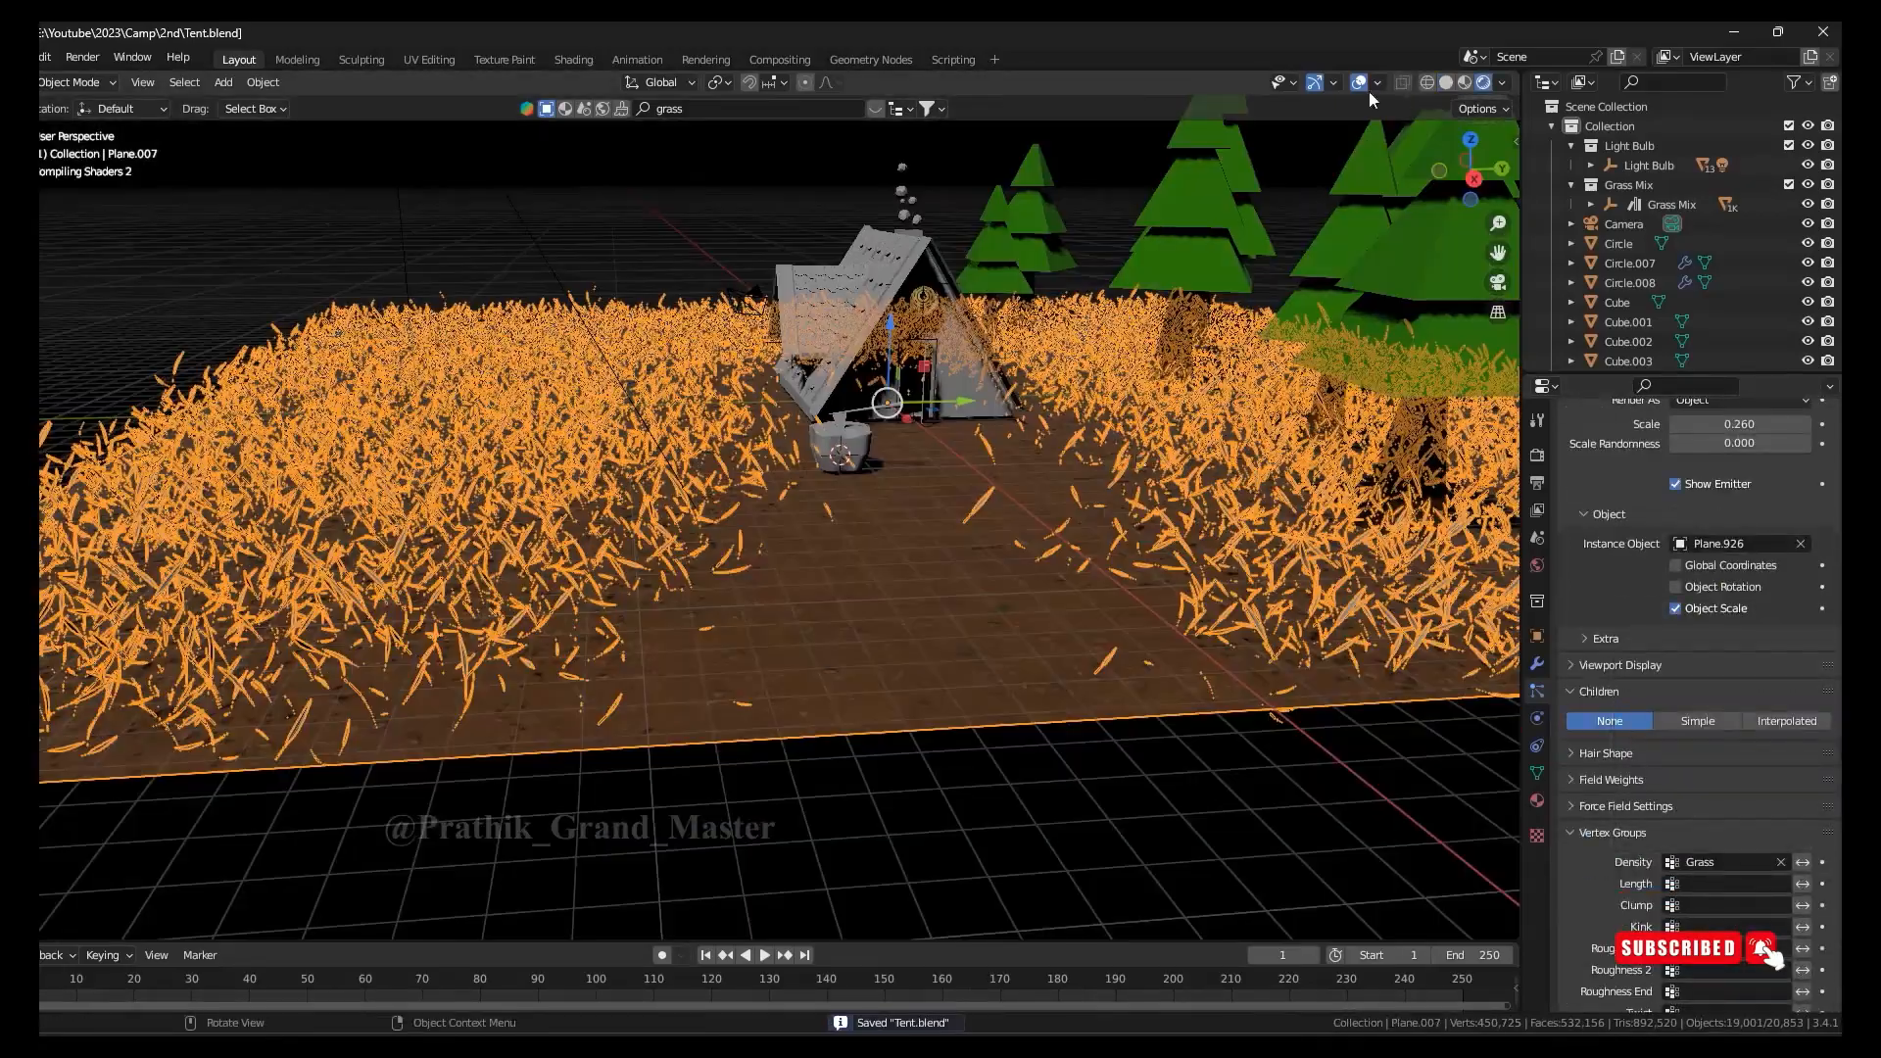
click(1197, 790)
click(1446, 84)
key(ctrl+s)
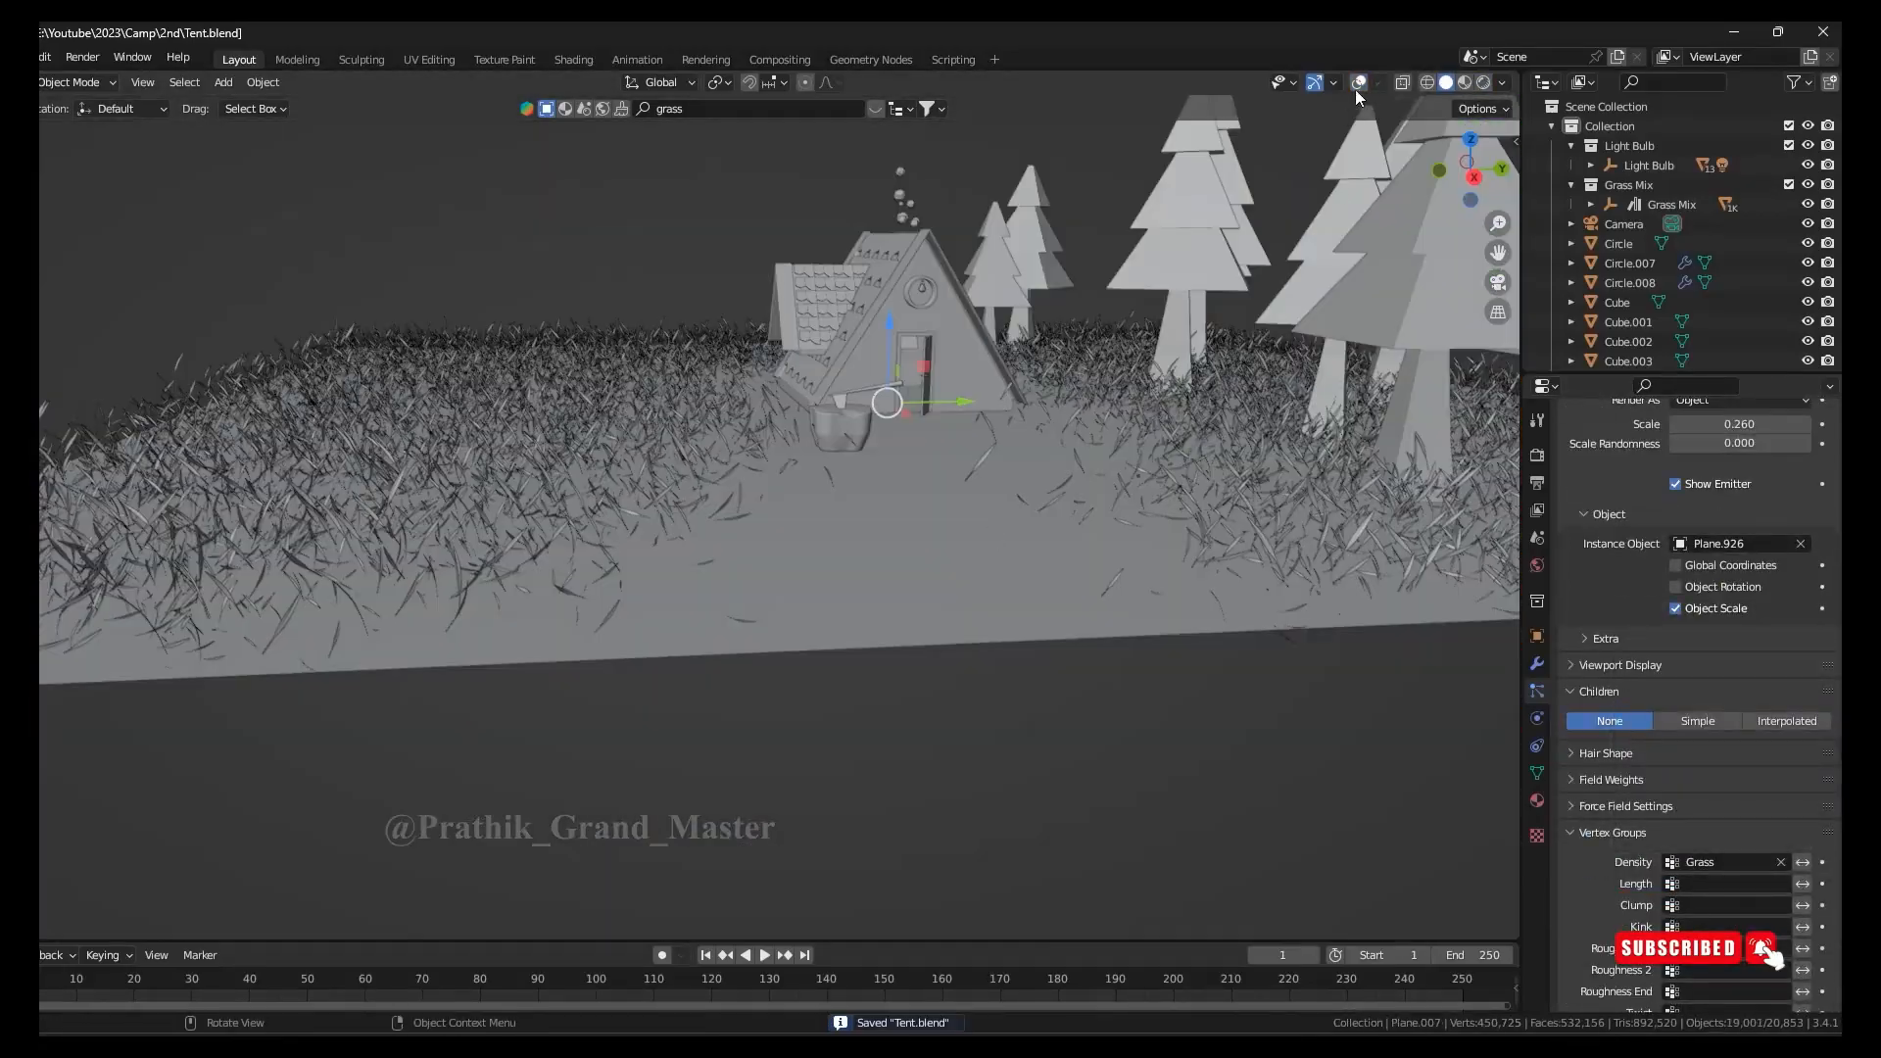
click(1359, 84)
Set the grass particle number to 25000
scroll(1744, 762, up, 16)
double_click(1732, 537)
text(25000)
key(Return)
middle_drag(1112, 730, 1148, 733)
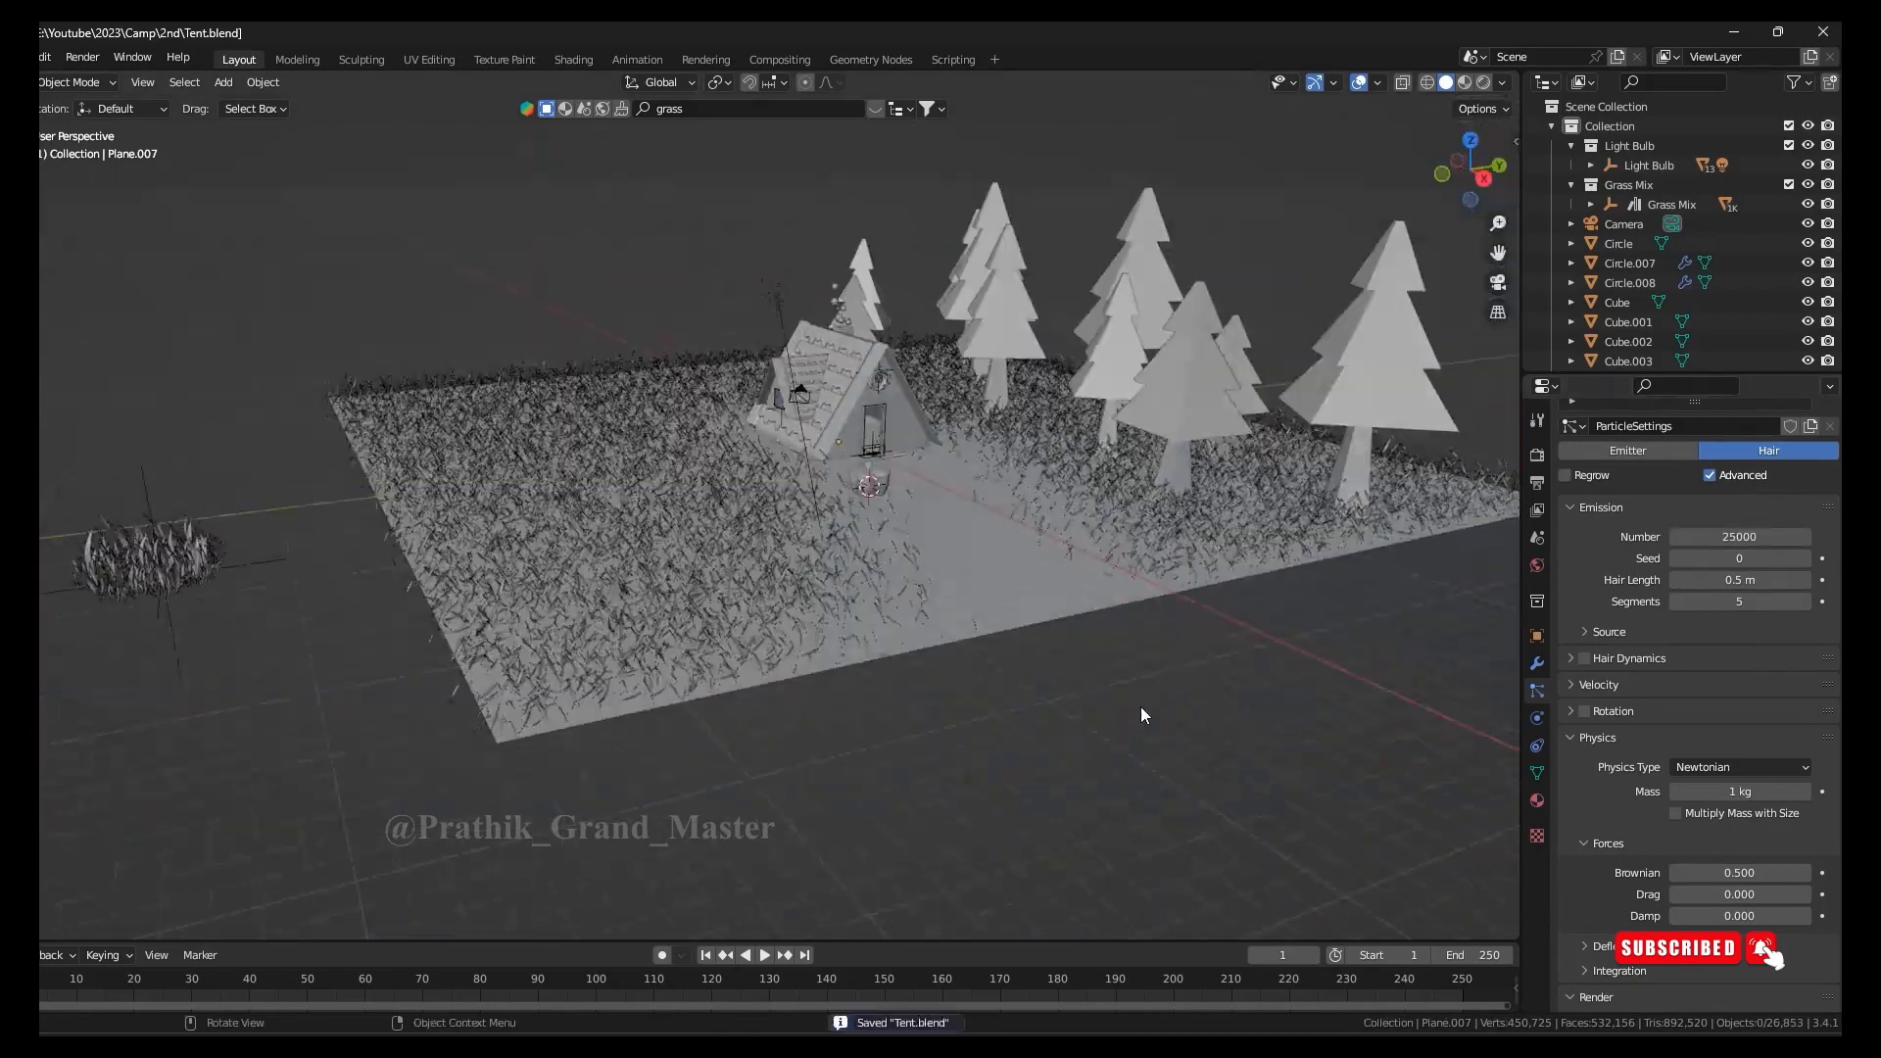
Switch to rendered view and set the grass particles' children to Interpolated
key(z)
click(1201, 637)
scroll(1634, 872, up, 1)
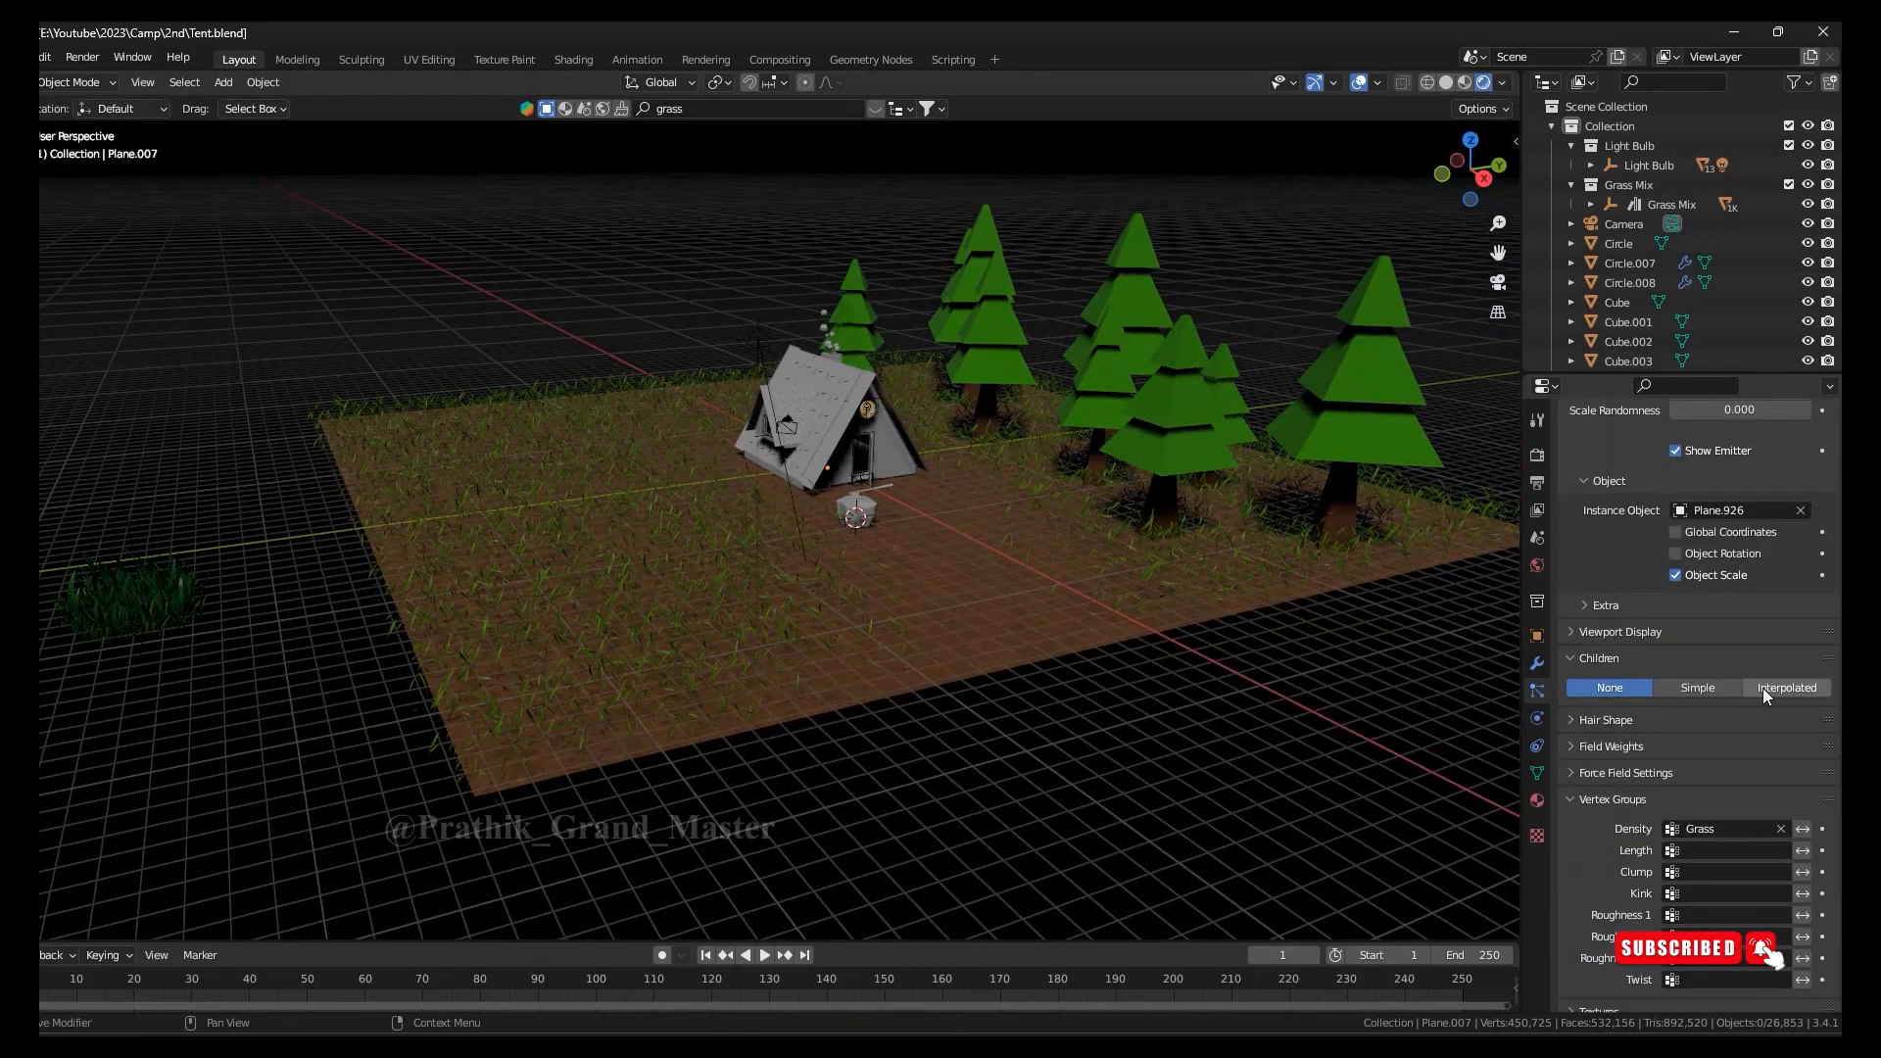
click(1762, 686)
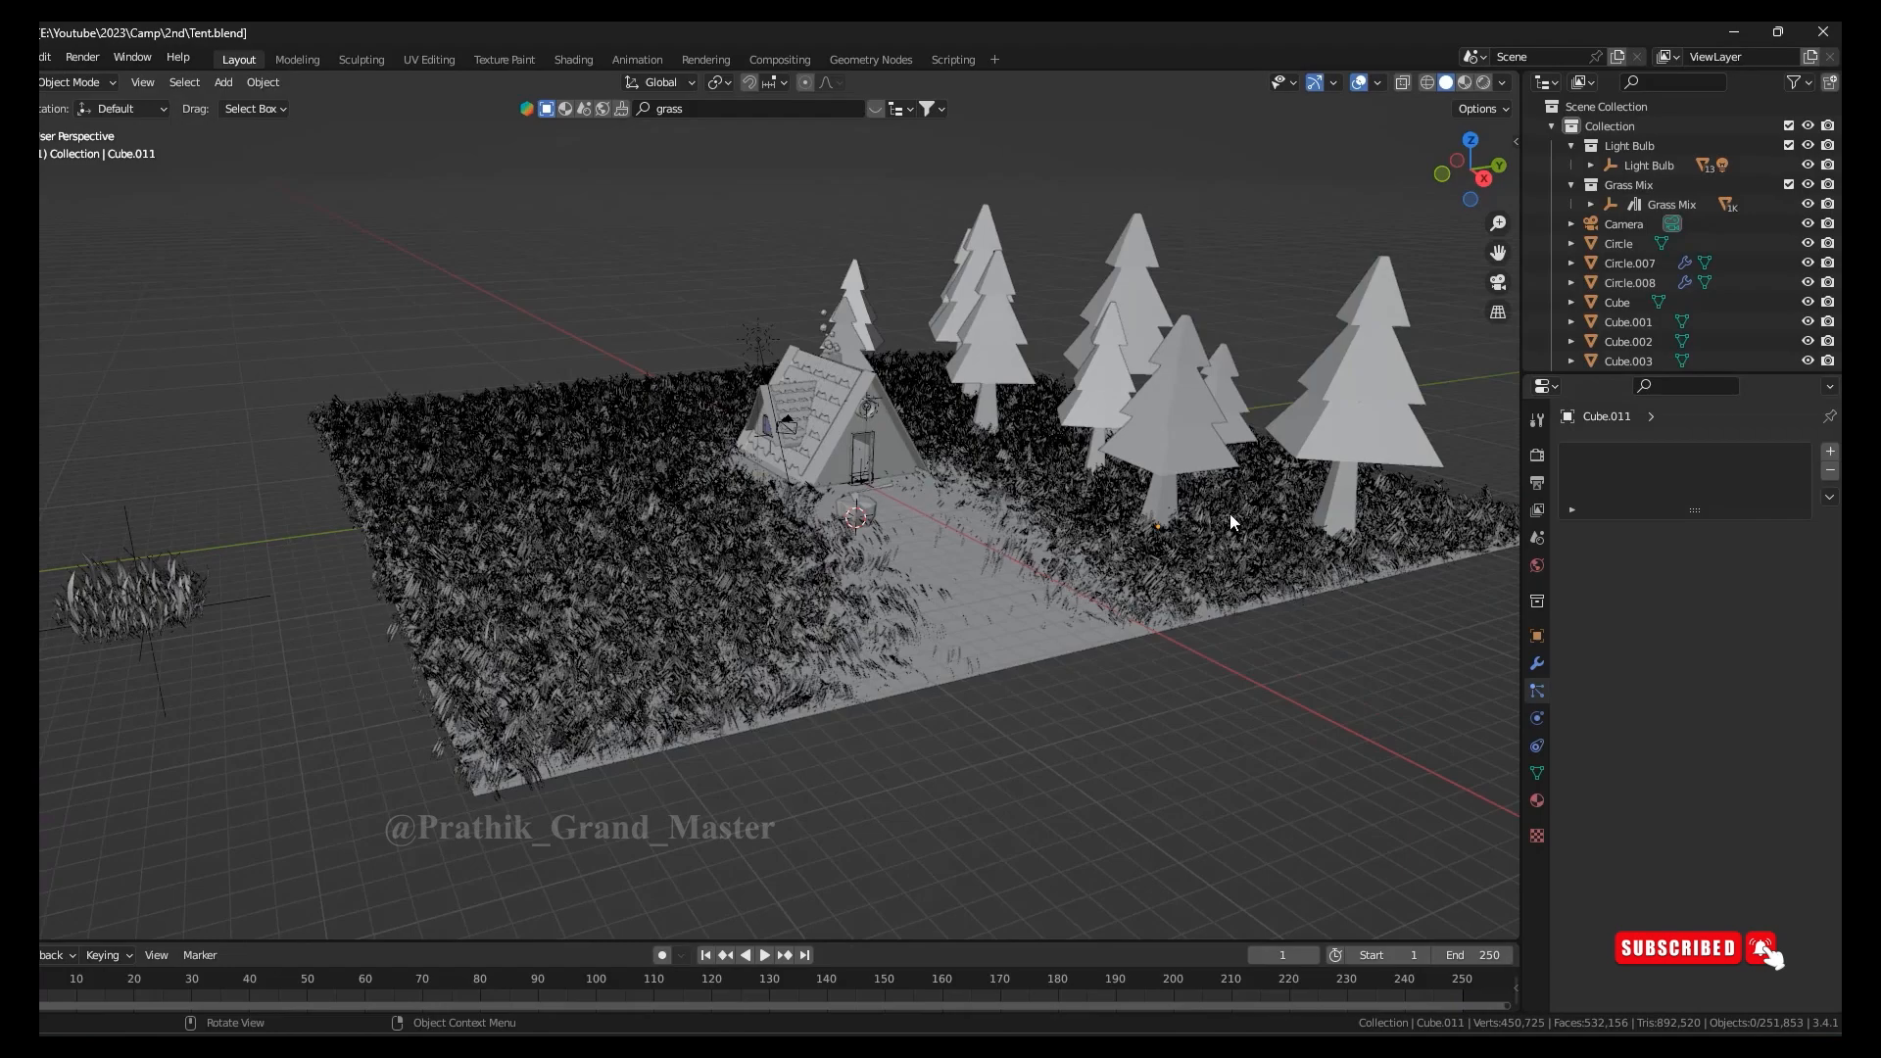
Turn off the viewport display of the ground plane's grass particle system, working from the top view
middle_drag(1367, 634, 1026, 484)
key(KP_7)
scroll(988, 414, down, 2)
shift+middle_drag(888, 530, 942, 613)
click(942, 615)
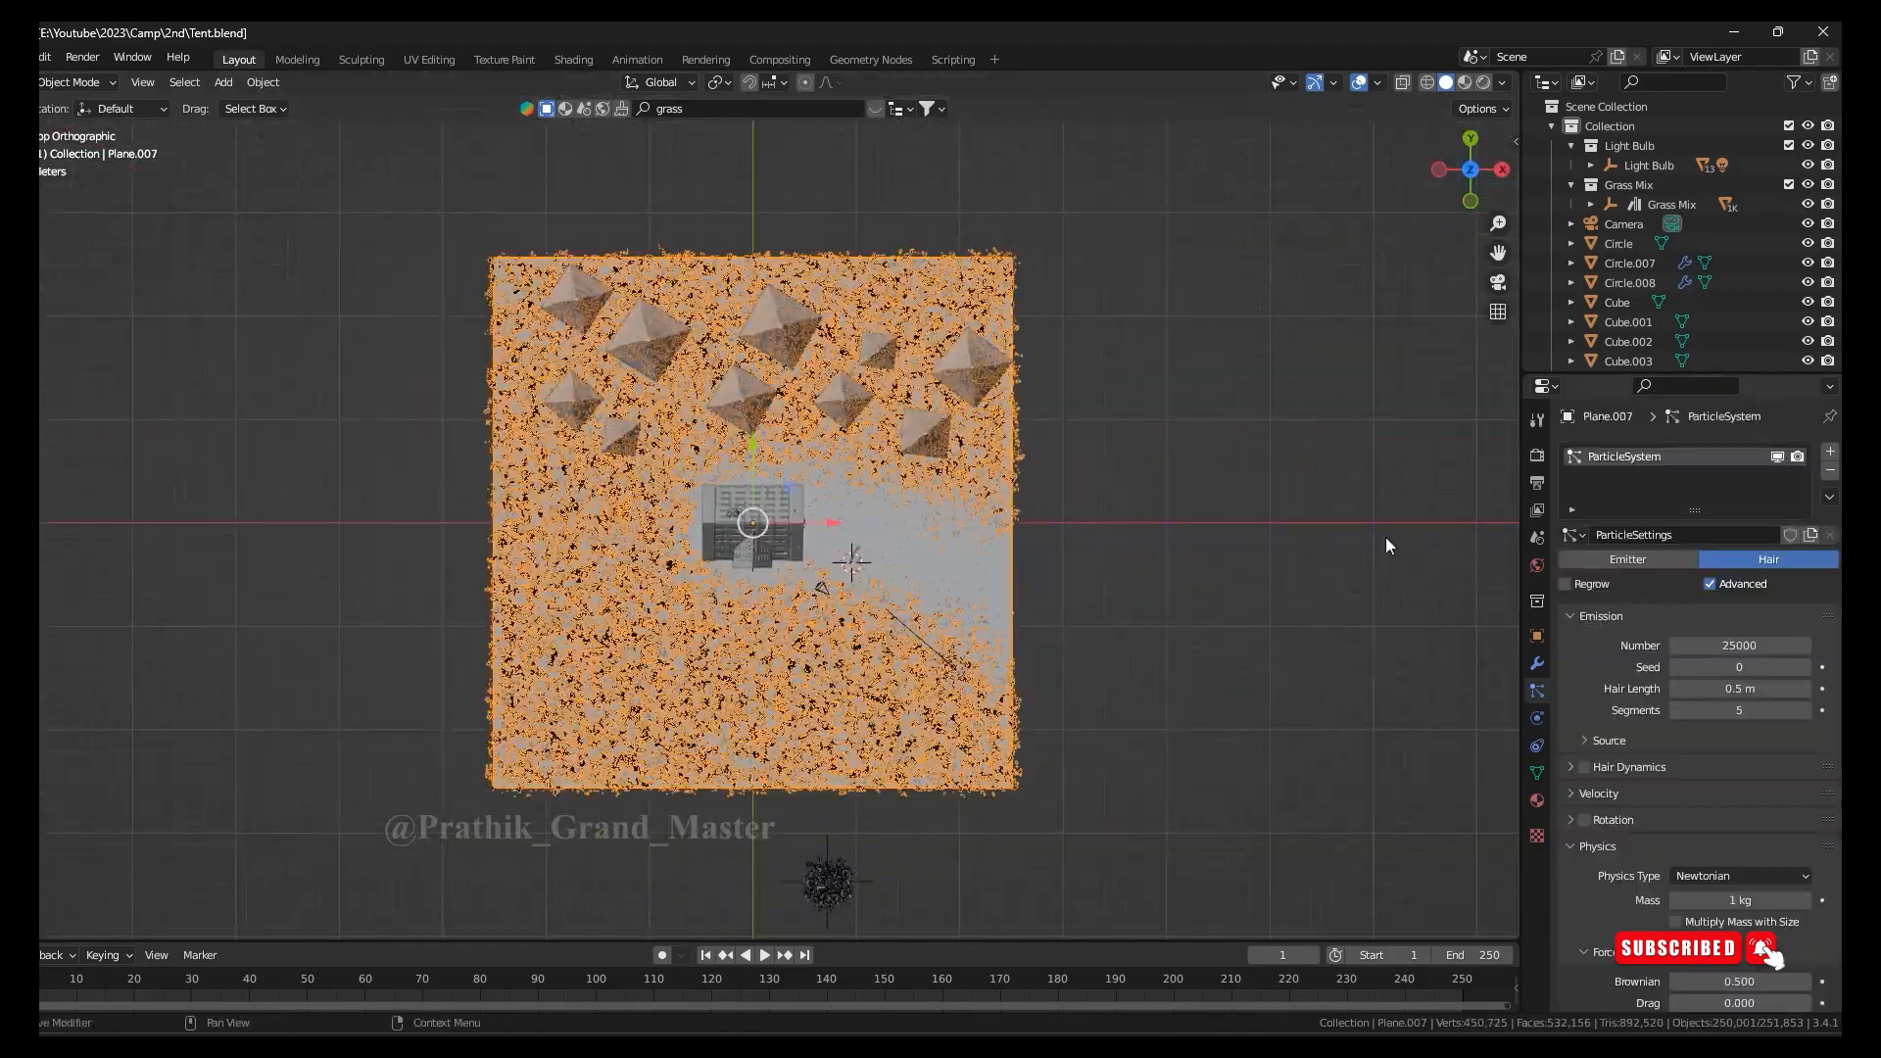
click(1777, 457)
scroll(1148, 557, up, 1)
Try duplicating all ten pine trees along Y to the opposite side of the cabin
click(1017, 342)
shift+click(962, 419)
shift+click(904, 319)
shift+click(863, 380)
shift+click(788, 292)
shift+click(741, 377)
key(g)
key(y)
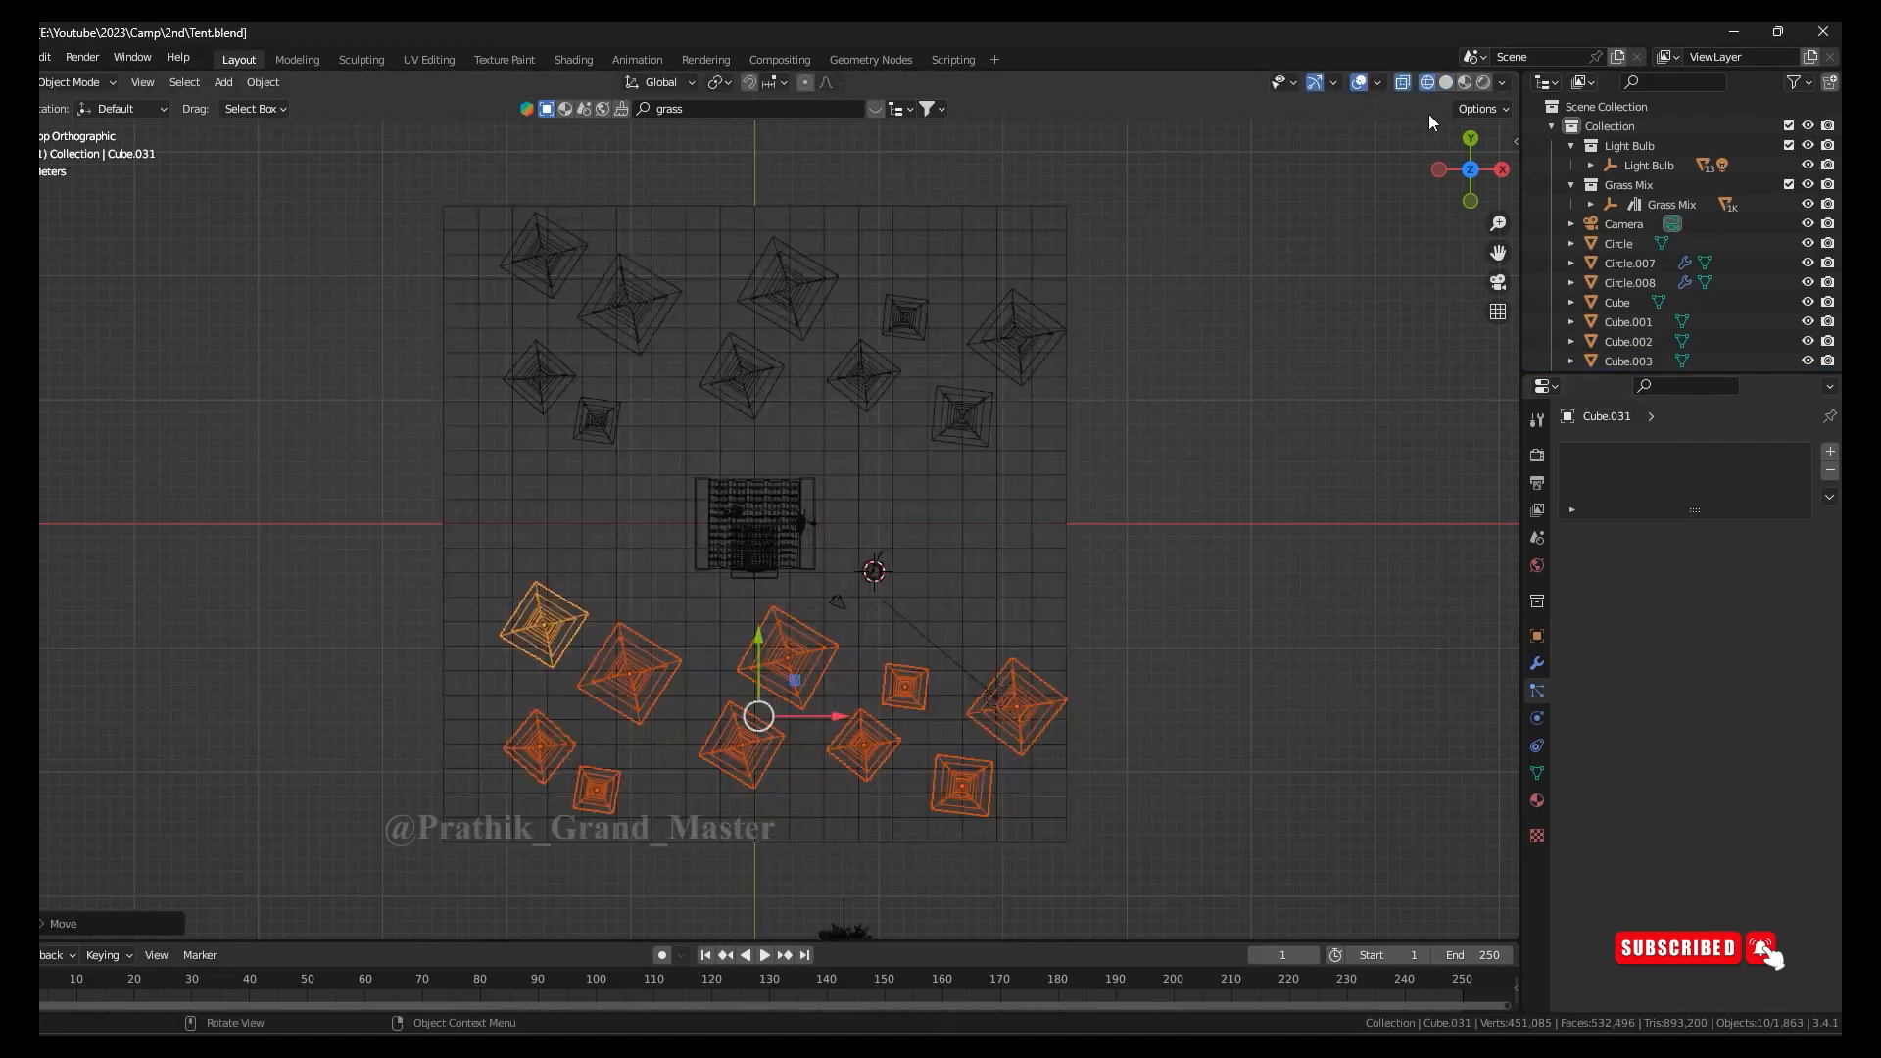
click(846, 711)
Duplicate the single pine tree on the cabin's dormer side and move the copy to a new spot
middle_drag(847, 710, 1104, 868)
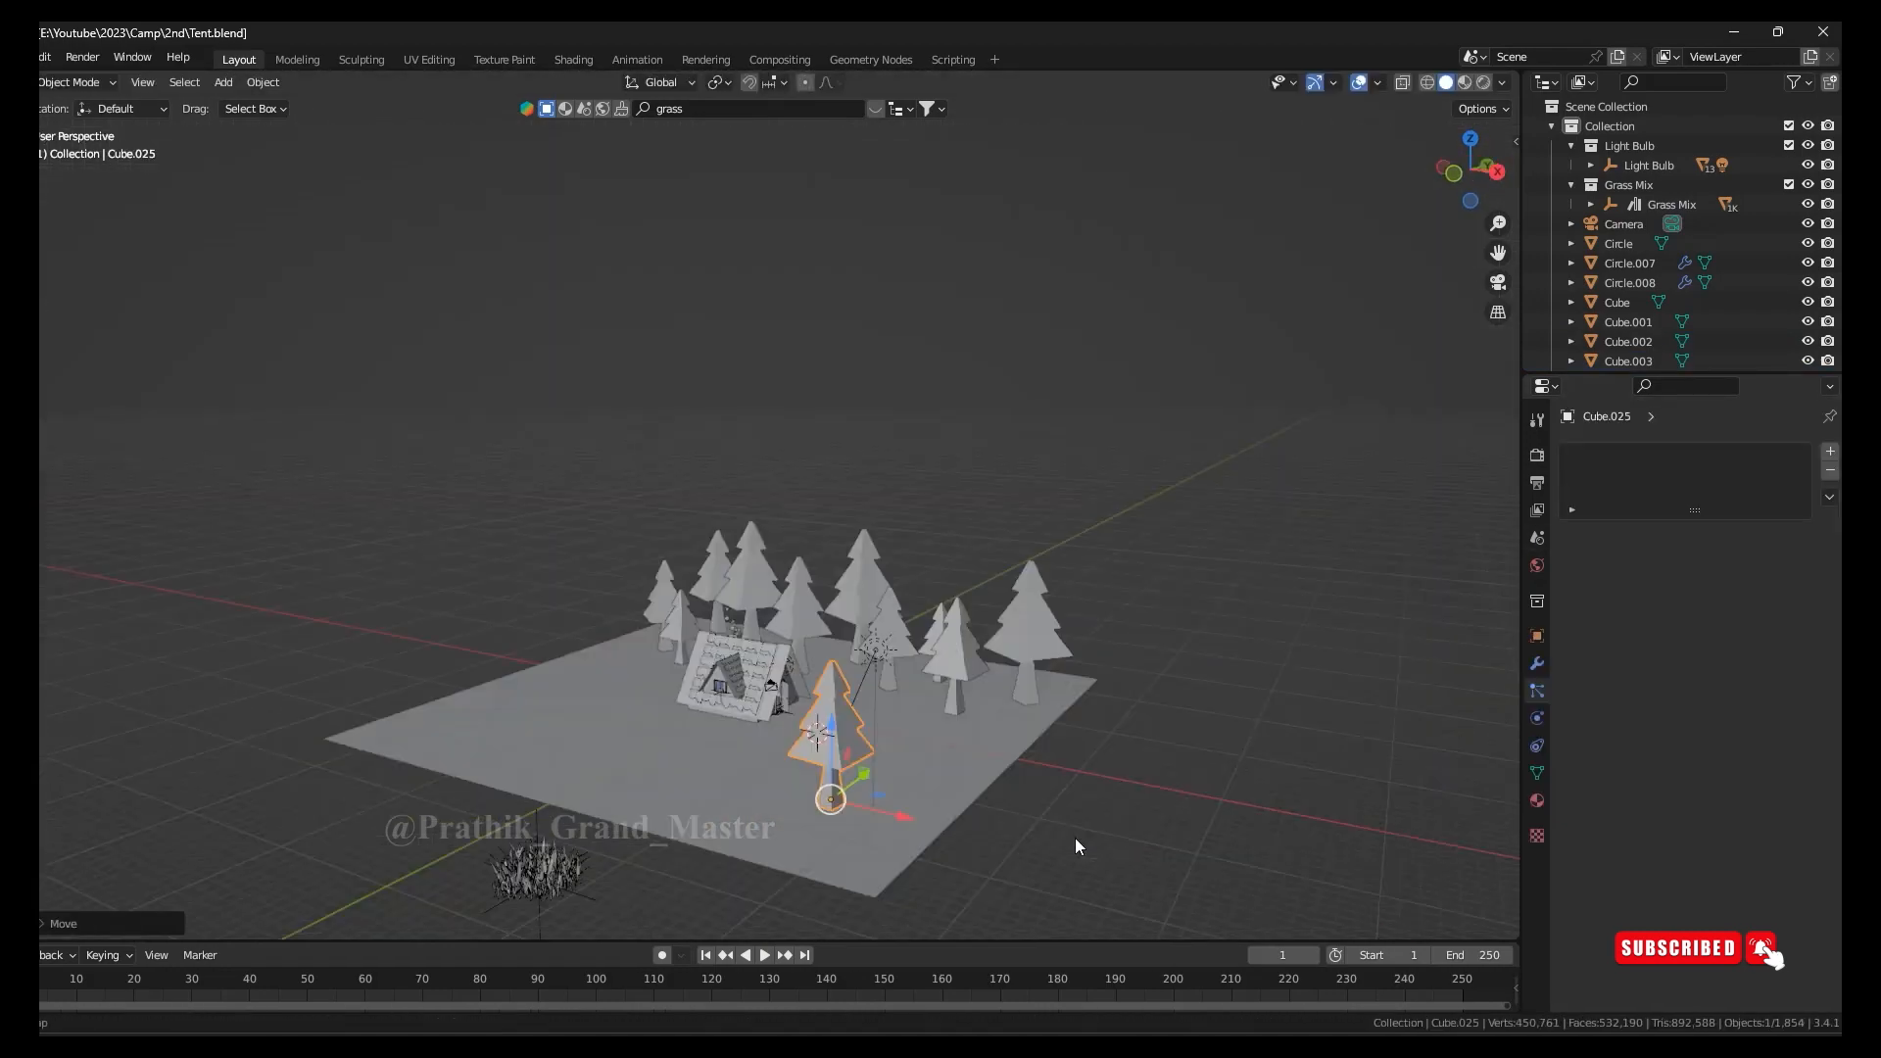
middle_drag(1075, 847, 905, 807)
key(shift+d)
right_click(905, 807)
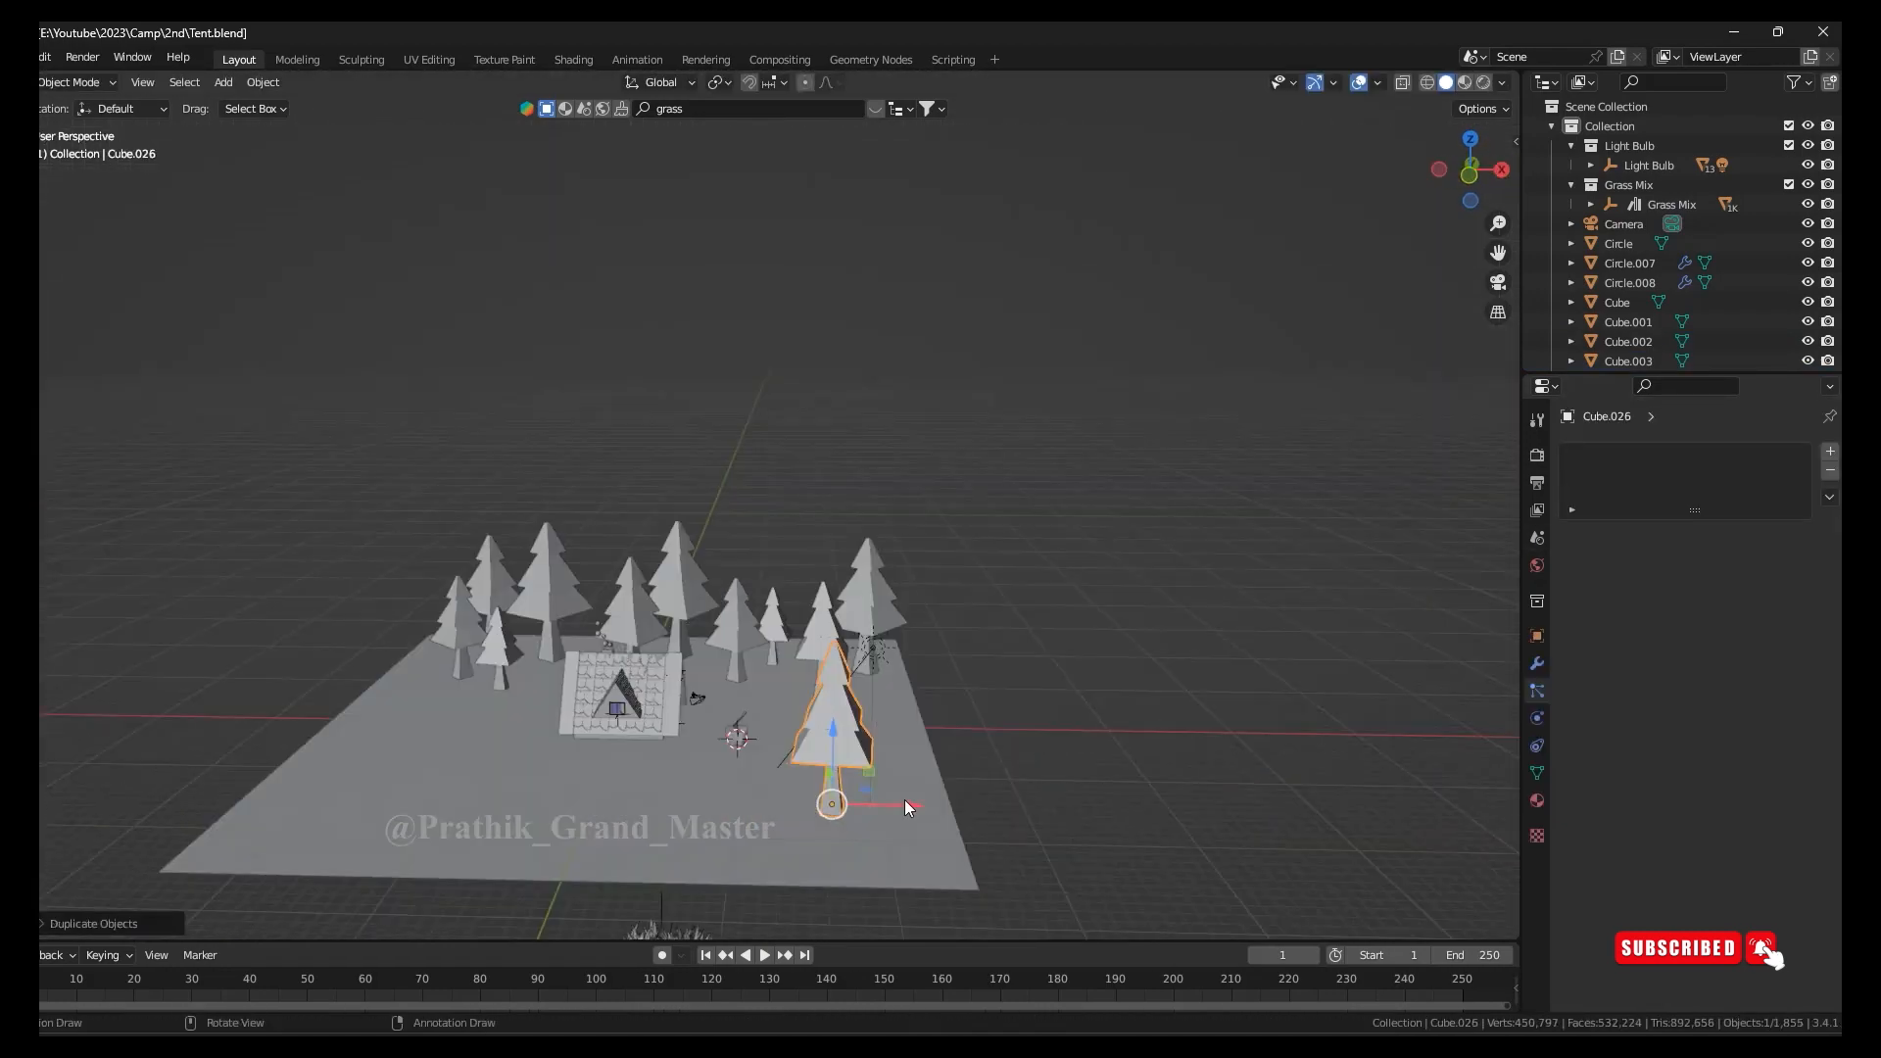
key(KP_1)
key(g)
click(1058, 749)
middle_drag(1058, 749, 1175, 744)
Duplicate two pine trees and move the copies along Y to the dormer side of the cabin, working in the top view
click(1219, 707)
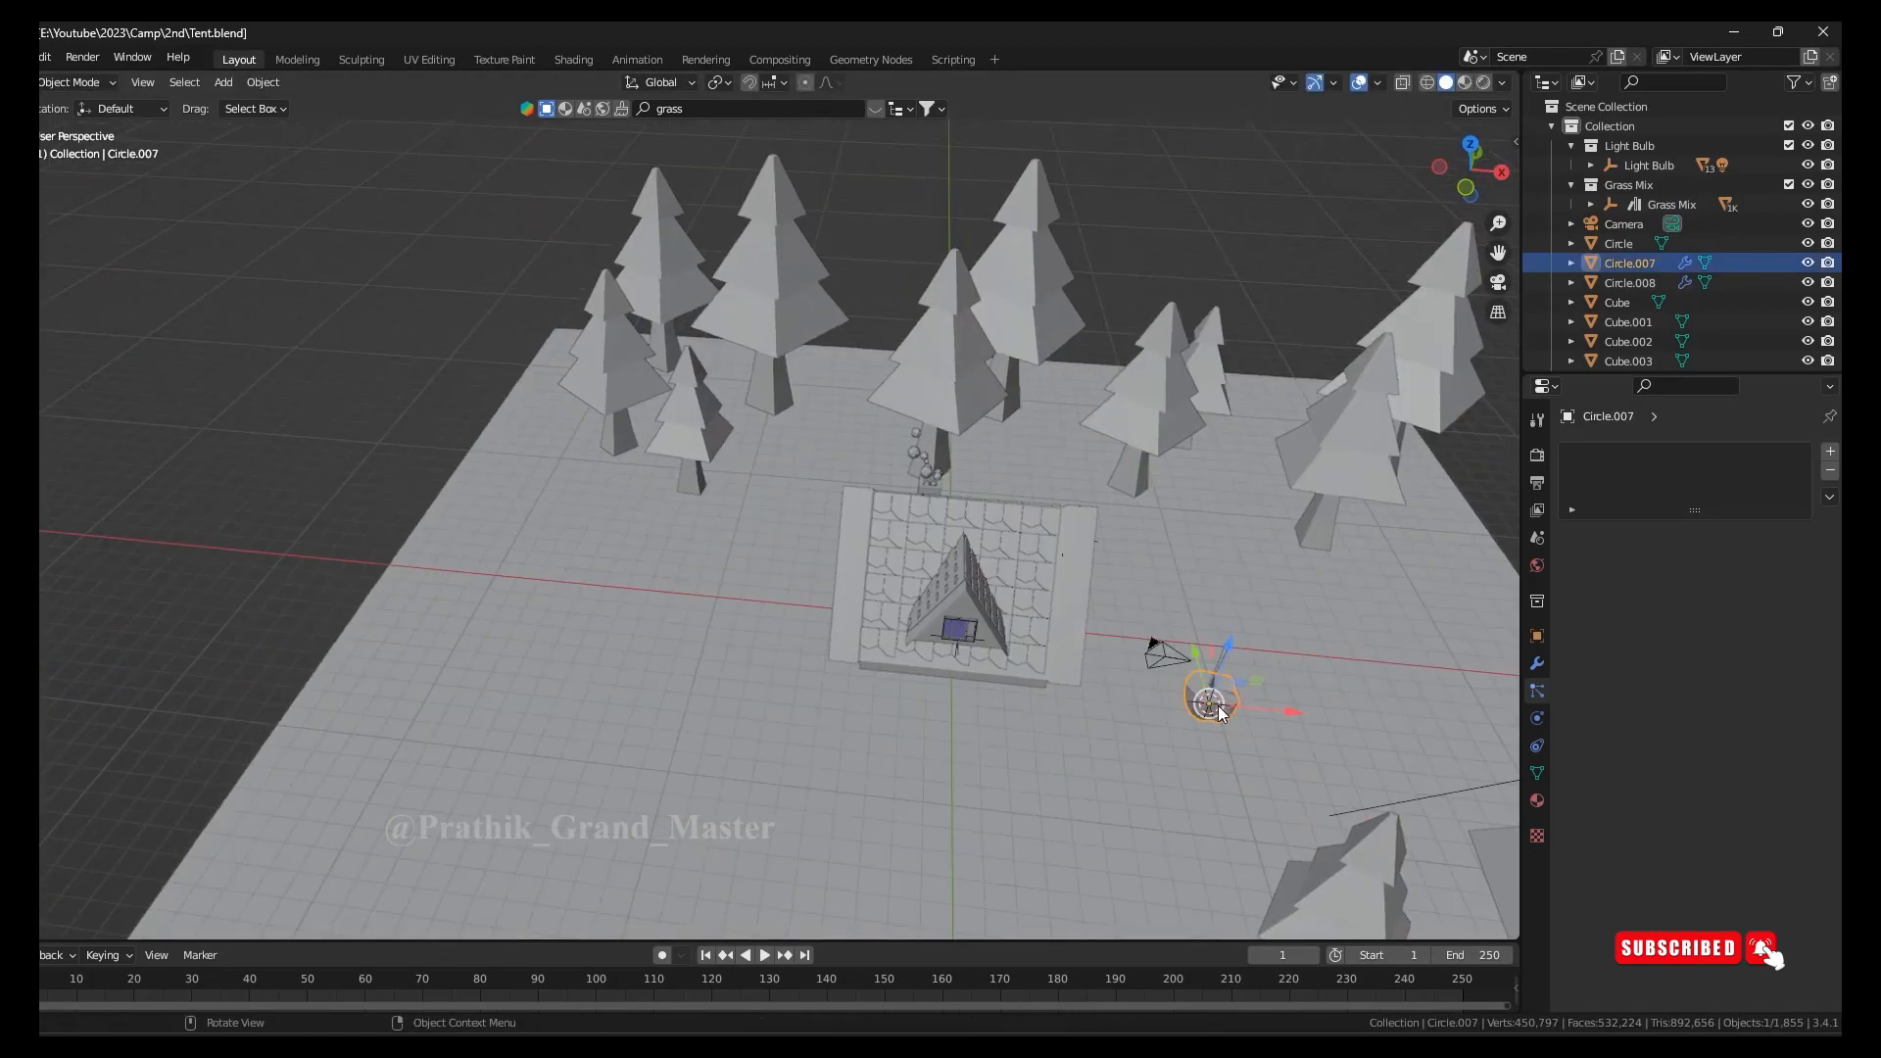
scroll(1154, 646, down, 2)
key(shift+a)
click(1012, 630)
middle_drag(1012, 630, 1254, 813)
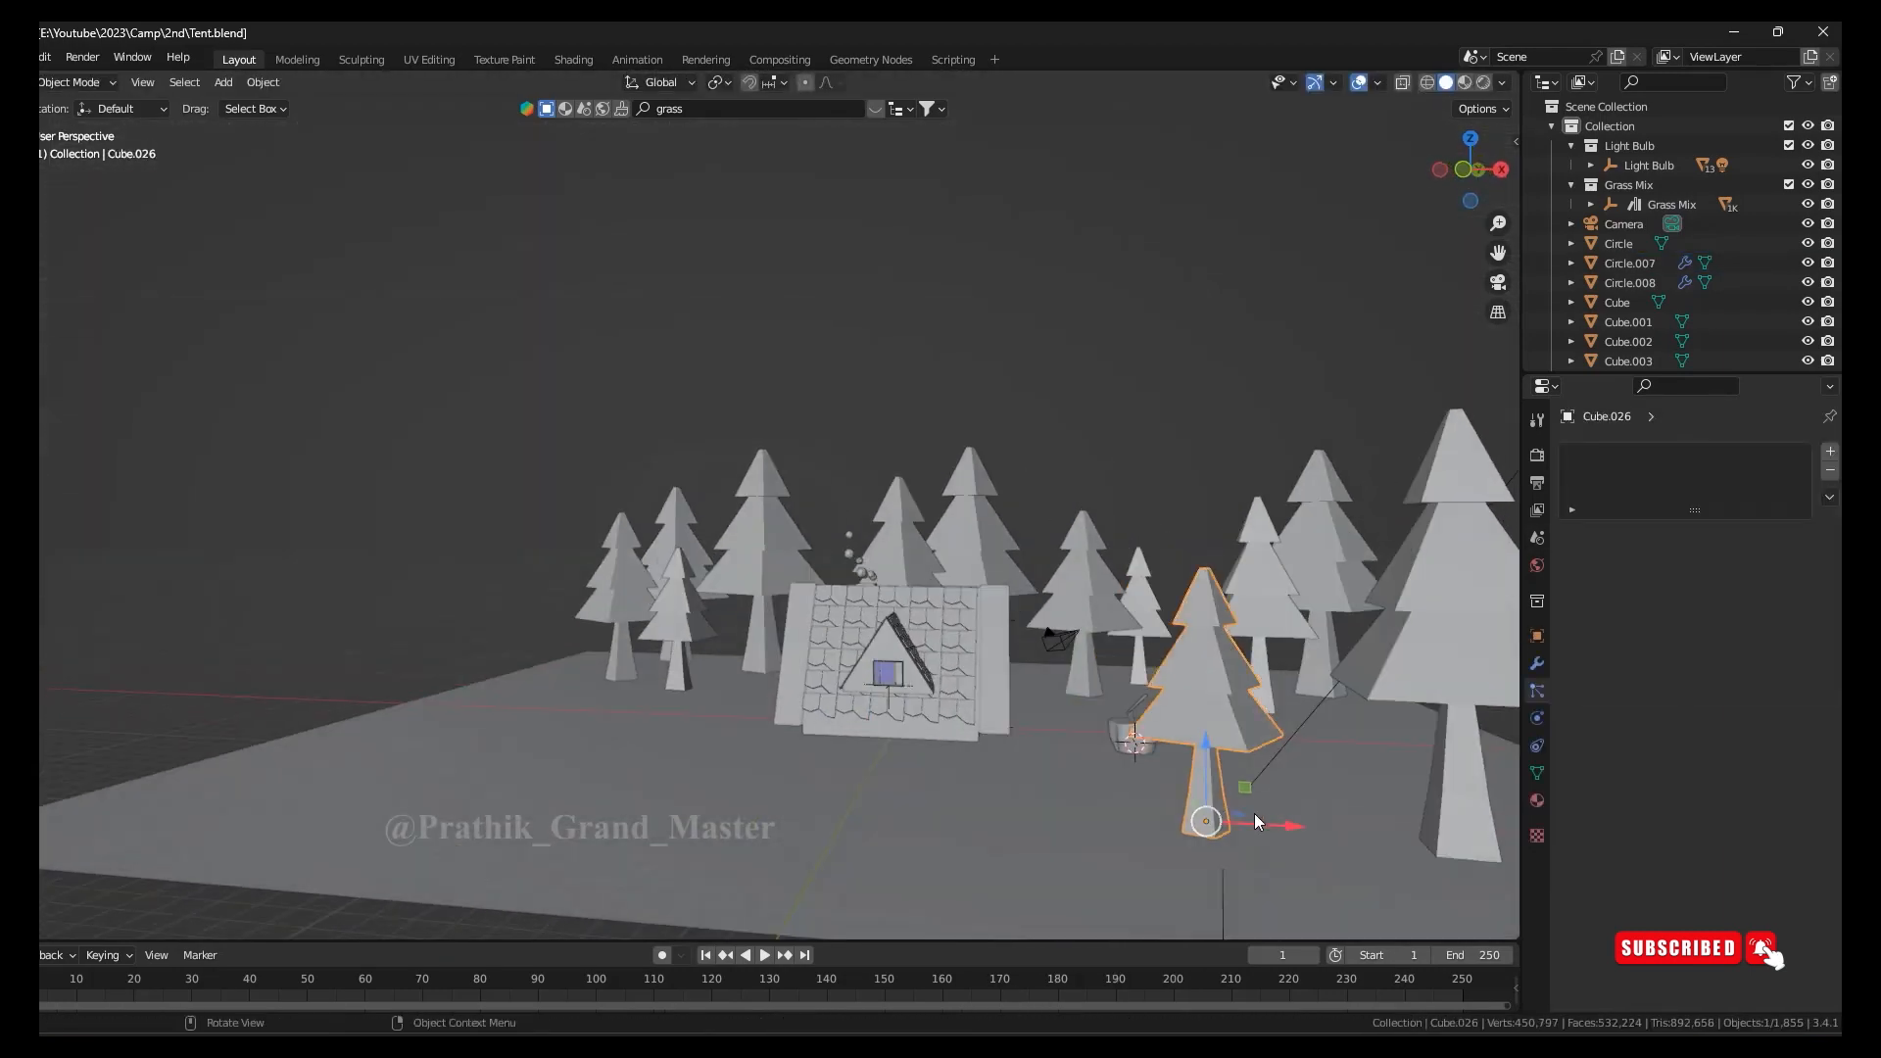
key(KP_7)
click(1168, 861)
scroll(1077, 705, down, 1)
key(shift+d)
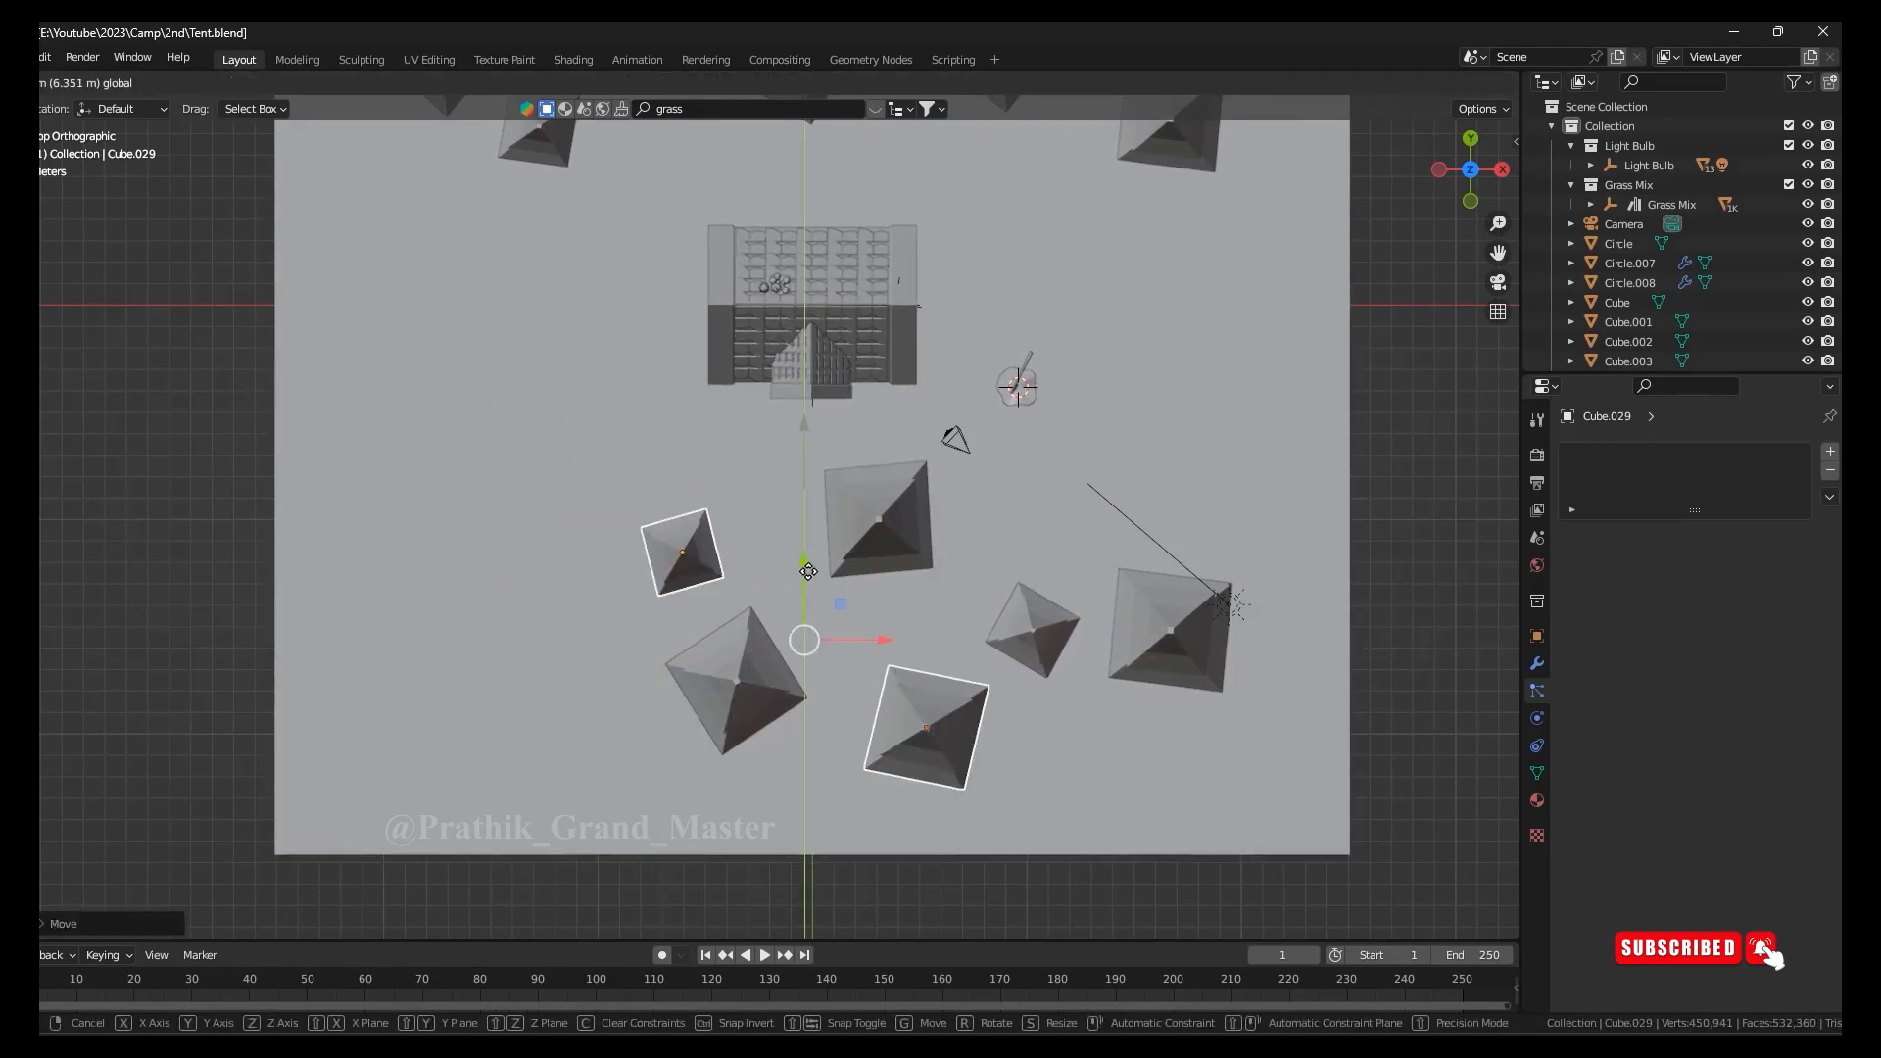
click(828, 565)
Shift one of the pine trees on the dormer side to a new spot and save the file
middle_drag(828, 566, 1107, 773)
click(951, 794)
click(1252, 696)
drag(1298, 783, 974, 822)
middle_drag(974, 823, 1097, 744)
click(1100, 686)
key(ctrl+s)
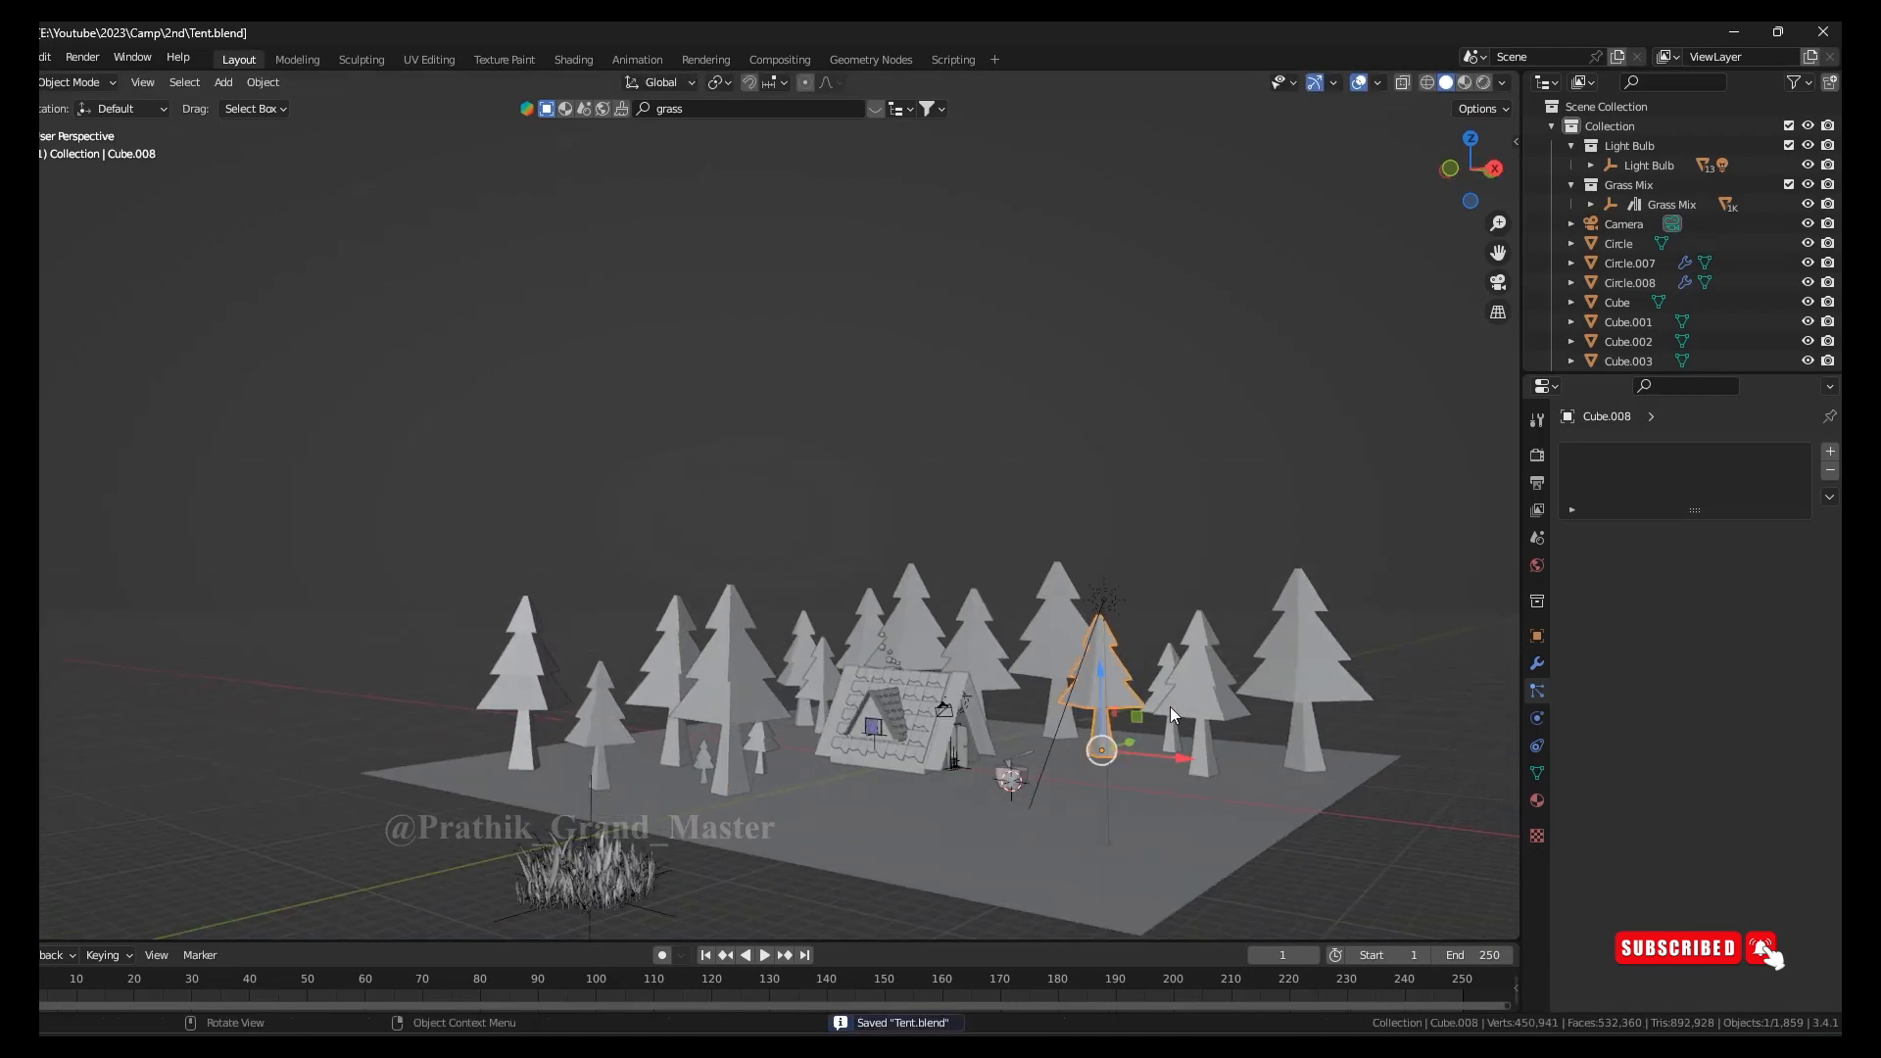
click(1177, 808)
click(1210, 529)
scroll(1016, 714, up, 2)
key(ctrl+s)
Give the cabin body a new material with a dark blue base color and switch to rendered shading
scroll(965, 554, up, 3)
middle_drag(965, 554, 925, 552)
click(1537, 800)
click(1693, 539)
click(1748, 742)
click(1754, 487)
drag(1794, 489, 1792, 568)
click(1483, 82)
shift+middle_drag(1282, 594, 1141, 535)
click(1749, 742)
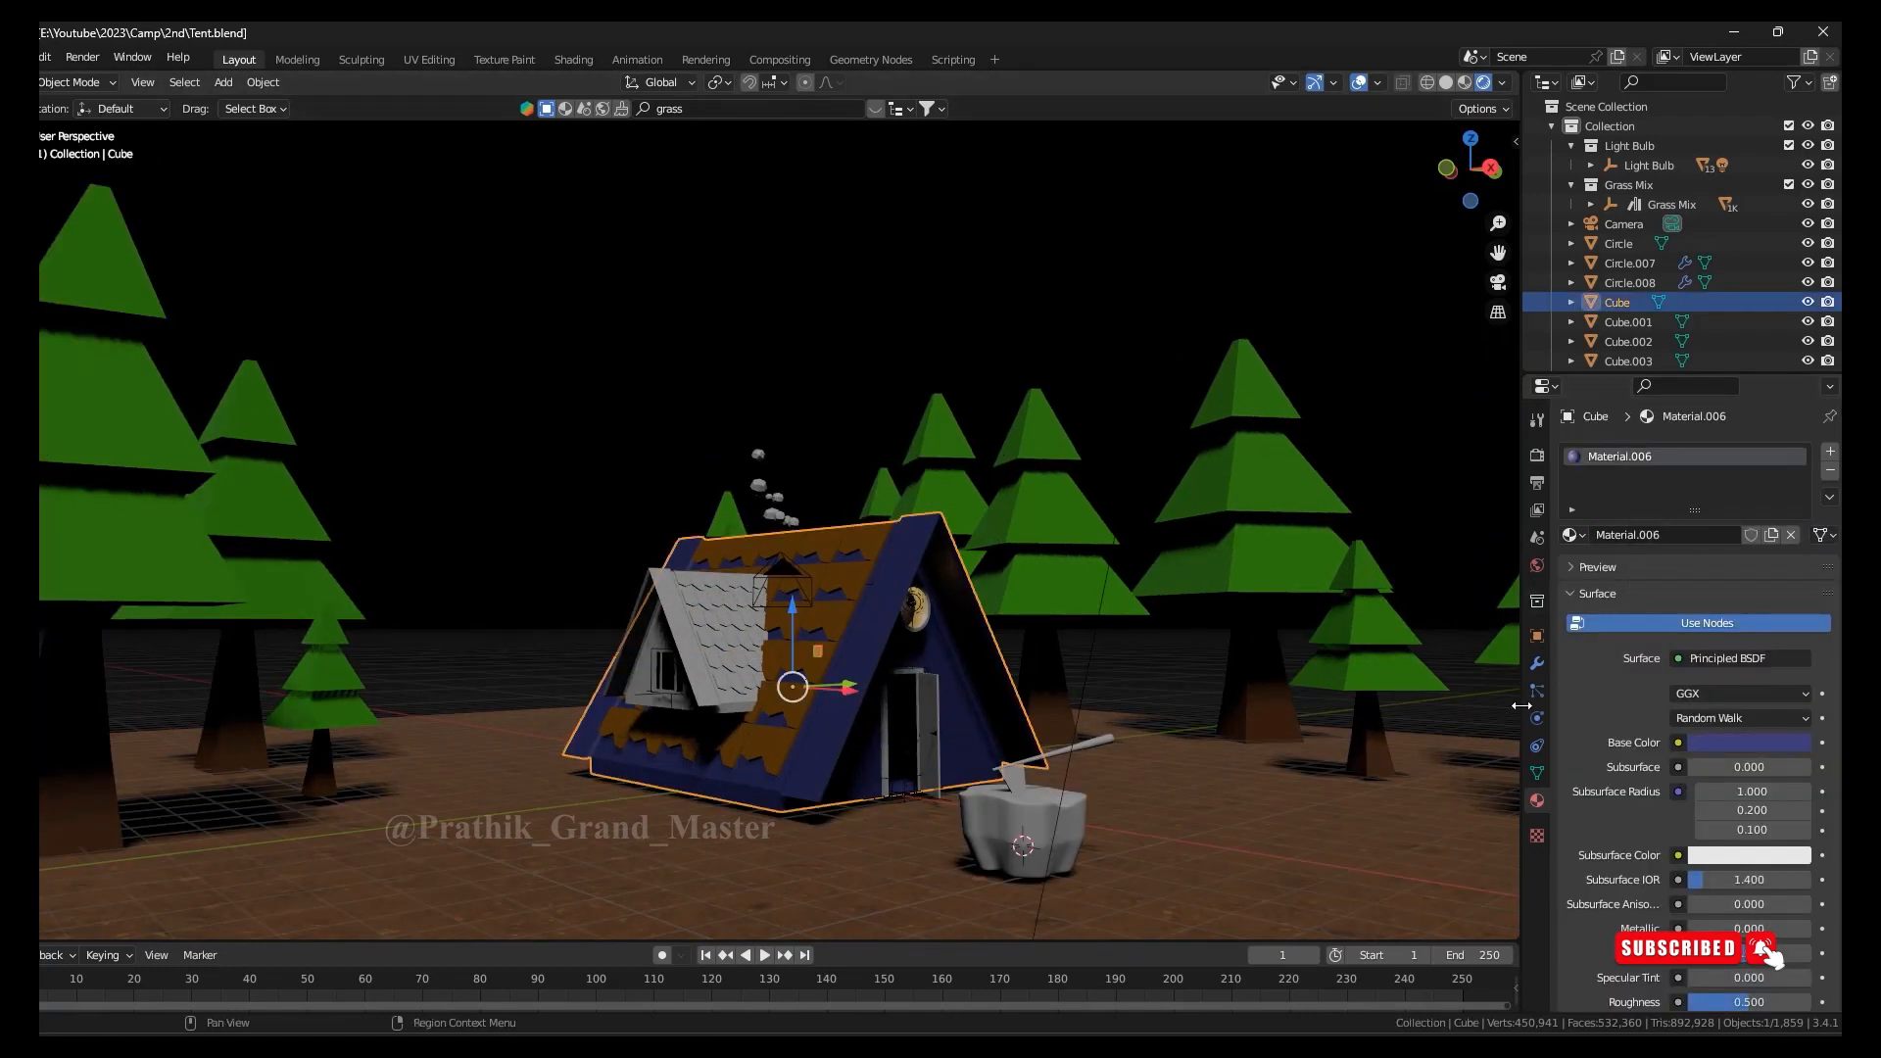
Apply the WickerIndividualSimpleRattan001_2K material to the cabin body and try Smart UV Project and Project from View on its mesh
key(n)
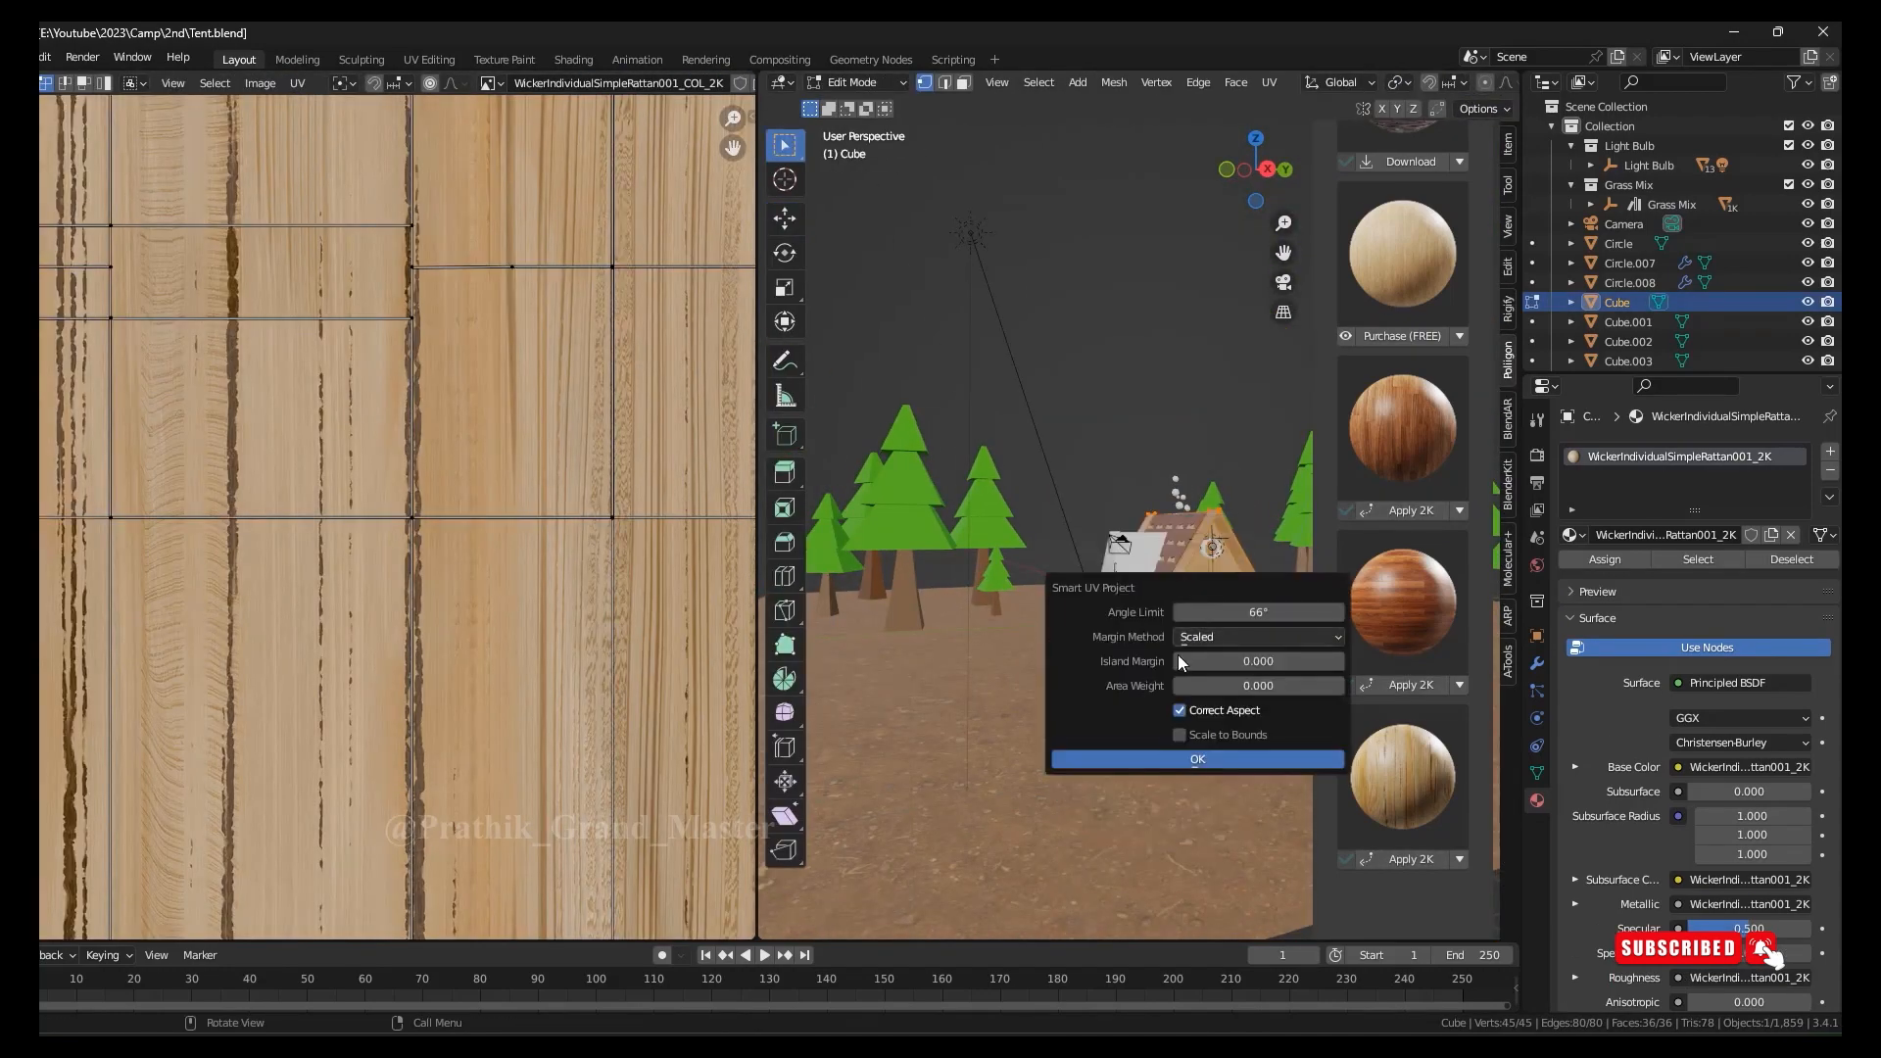
click(1197, 758)
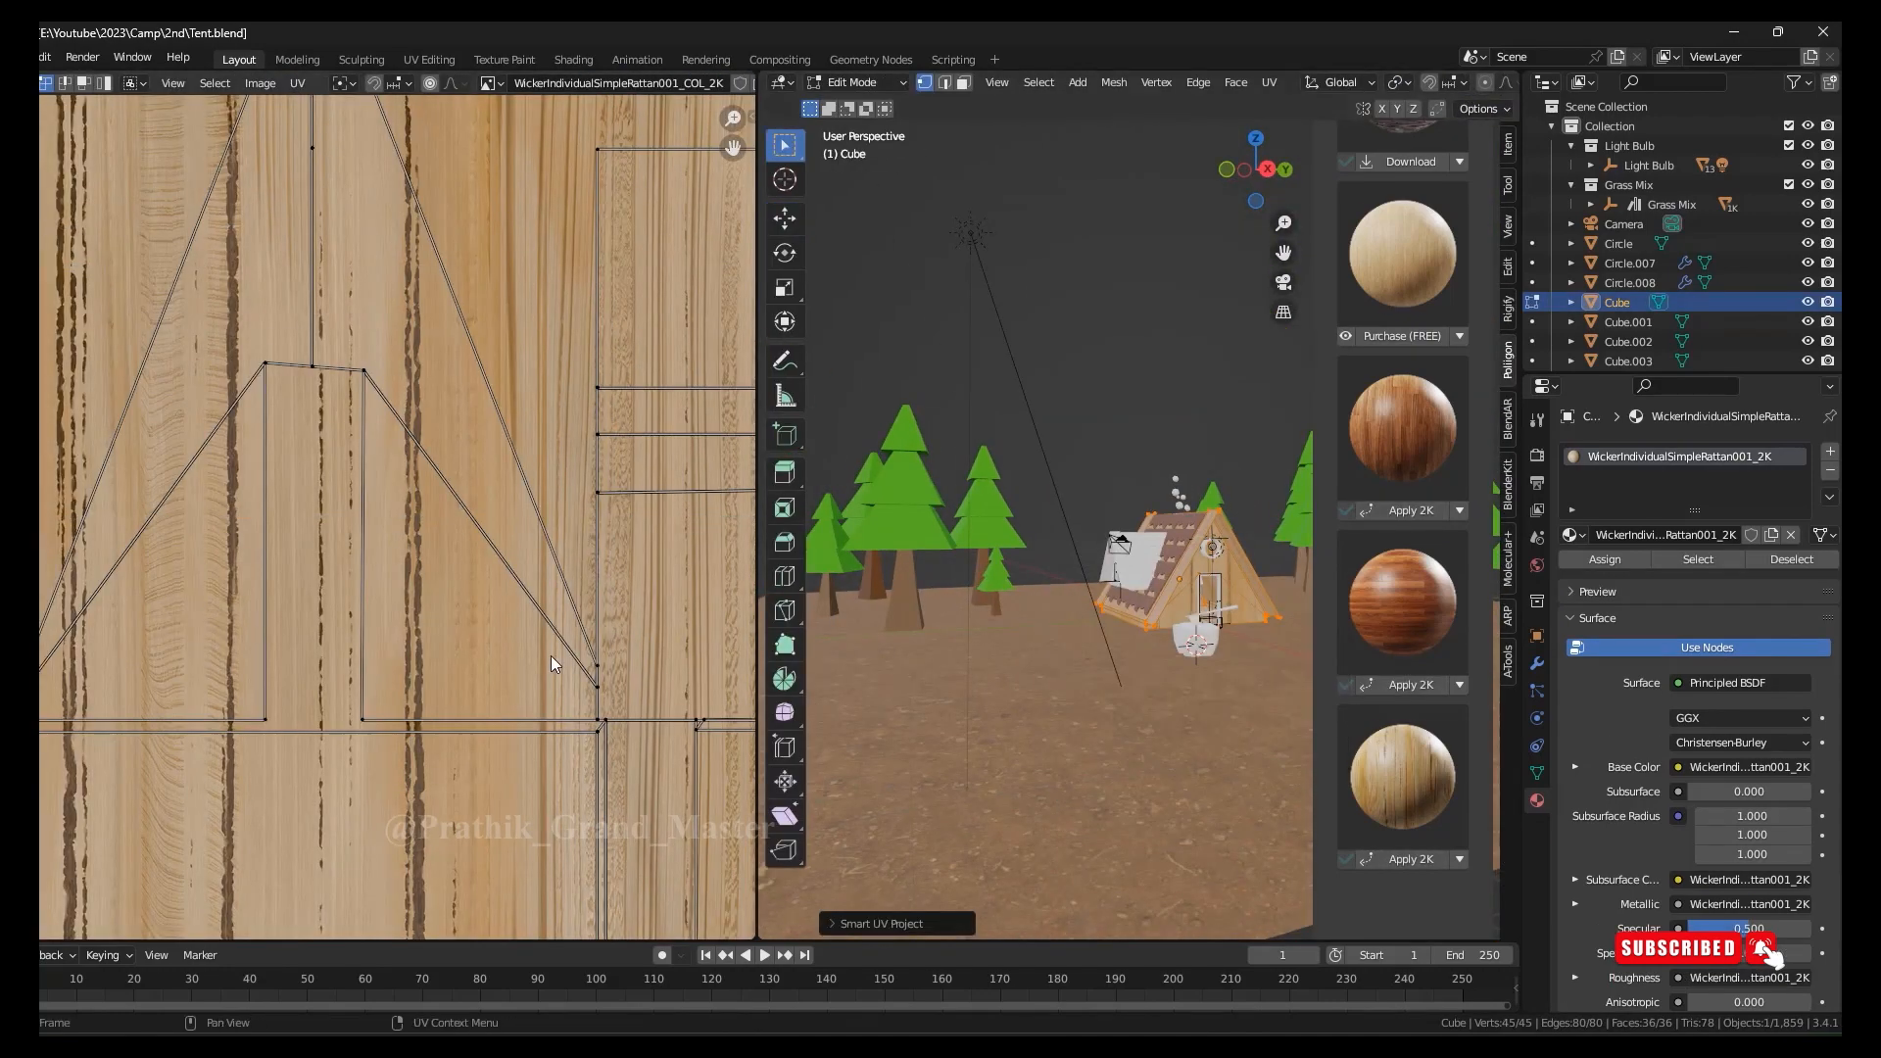
key(u)
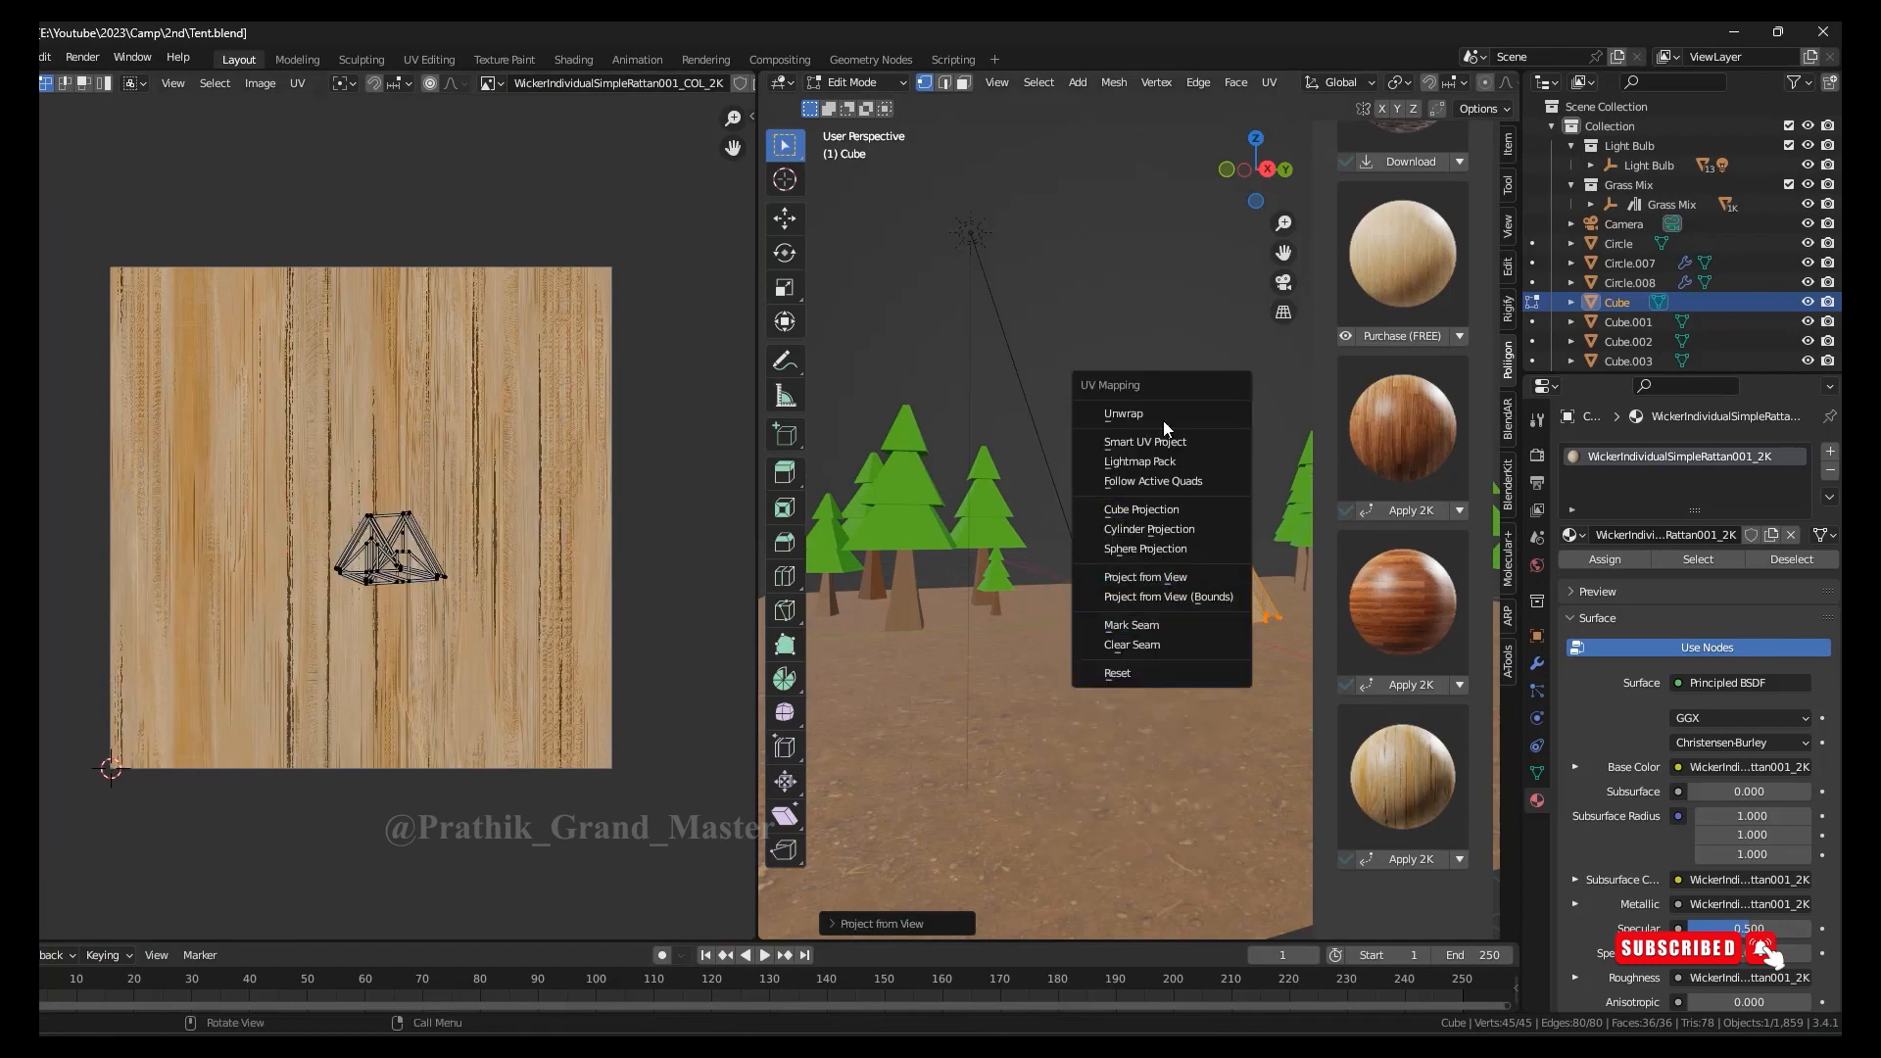
Select five wall faces of the cabin body in face select mode for UV mapping
key(n)
scroll(1157, 595, up, 6)
middle_drag(1157, 594, 1218, 592)
click(965, 86)
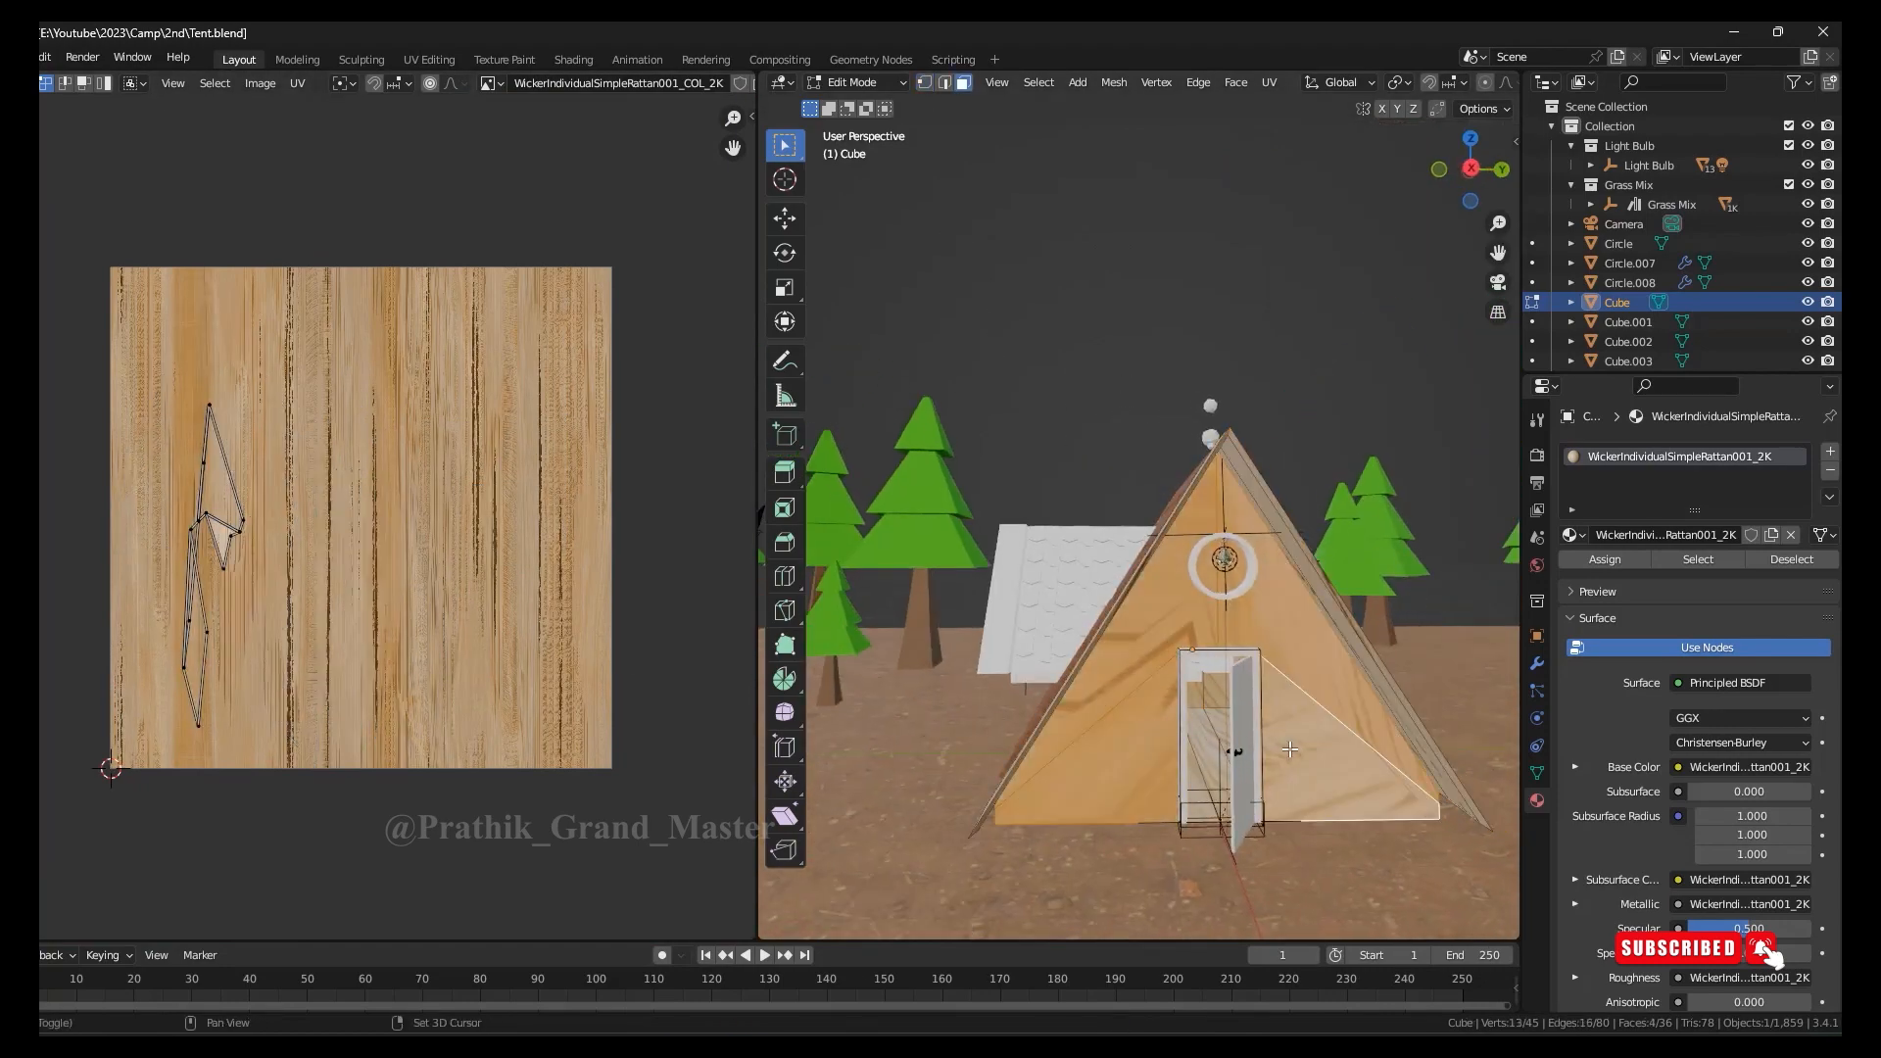
middle_drag(1374, 686, 774, 545)
click(1135, 667)
shift+click(1081, 666)
shift+click(940, 666)
shift+click(1014, 480)
shift+click(1165, 546)
Select two faces of the cabin body and reposition their UVs on the wood texture
middle_drag(1166, 546, 960, 578)
middle_drag(1303, 578, 1214, 598)
click(1205, 558)
shift+click(1435, 549)
drag(386, 651, 314, 594)
key(g)
Unwrap another pair of faces of the cabin body and return to Object Mode
middle_drag(1274, 539, 1313, 720)
click(1078, 578)
shift+click(979, 568)
key(u)
click(1204, 578)
click(1264, 549)
click(1293, 607)
key(Tab)
Switch to rendered shading and pick a wood material from the material library for the cabin
scroll(1226, 597, down, 4)
scroll(1291, 635, up, 4)
middle_drag(1156, 587, 1189, 594)
click(980, 500)
middle_drag(1087, 559, 1196, 576)
scroll(1480, 84, down, 3)
click(1484, 83)
scroll(1179, 480, down, 6)
mouse_move(1166, 461)
middle_down()
mouse_move(1180, 512)
mouse_move(1190, 450)
middle_up()
scroll(1190, 451, up, 2)
key(n)
scroll(1460, 770, up, 4)
click(1407, 436)
Apply the WoodFlooring044_2K material from the material library to the cabin's roof tiles
scroll(1126, 526, up, 2)
middle_drag(1127, 526, 1307, 609)
click(1242, 511)
middle_drag(1243, 529, 1038, 588)
click(1126, 529)
click(1409, 323)
middle_drag(1107, 489, 1250, 507)
click(1250, 507)
Try the reddish-brown 2K wood material from the library on a cabin part
scroll(1126, 515, down, 5)
scroll(1054, 519, up, 6)
click(1019, 500)
click(1415, 497)
click(1040, 451)
middle_drag(970, 500, 1155, 556)
scroll(1155, 557, up, 4)
scroll(1097, 529, down, 3)
Unwrap all roof tiles on the dormer side and display the WoodFlooring044_COL_2K image behind their UVs
click(931, 529)
click(1025, 487)
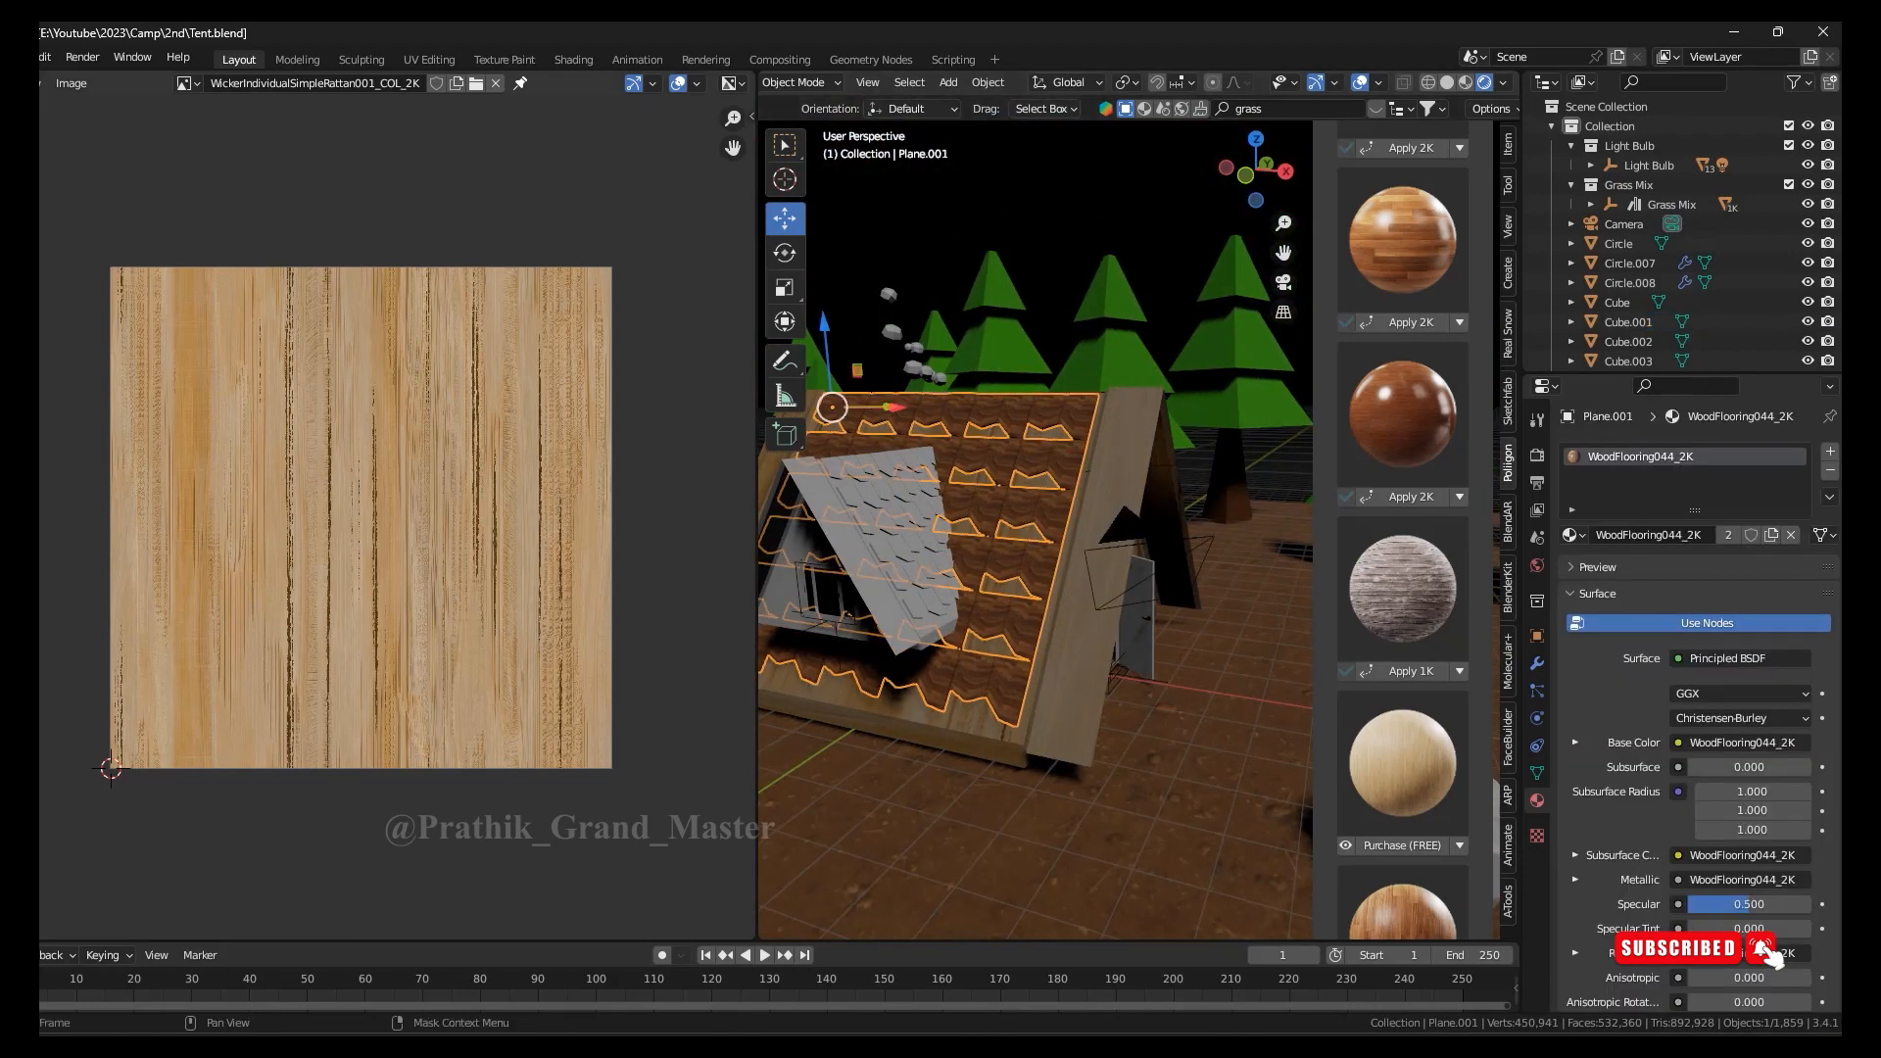
key(Tab)
key(a)
key(u)
click(1049, 450)
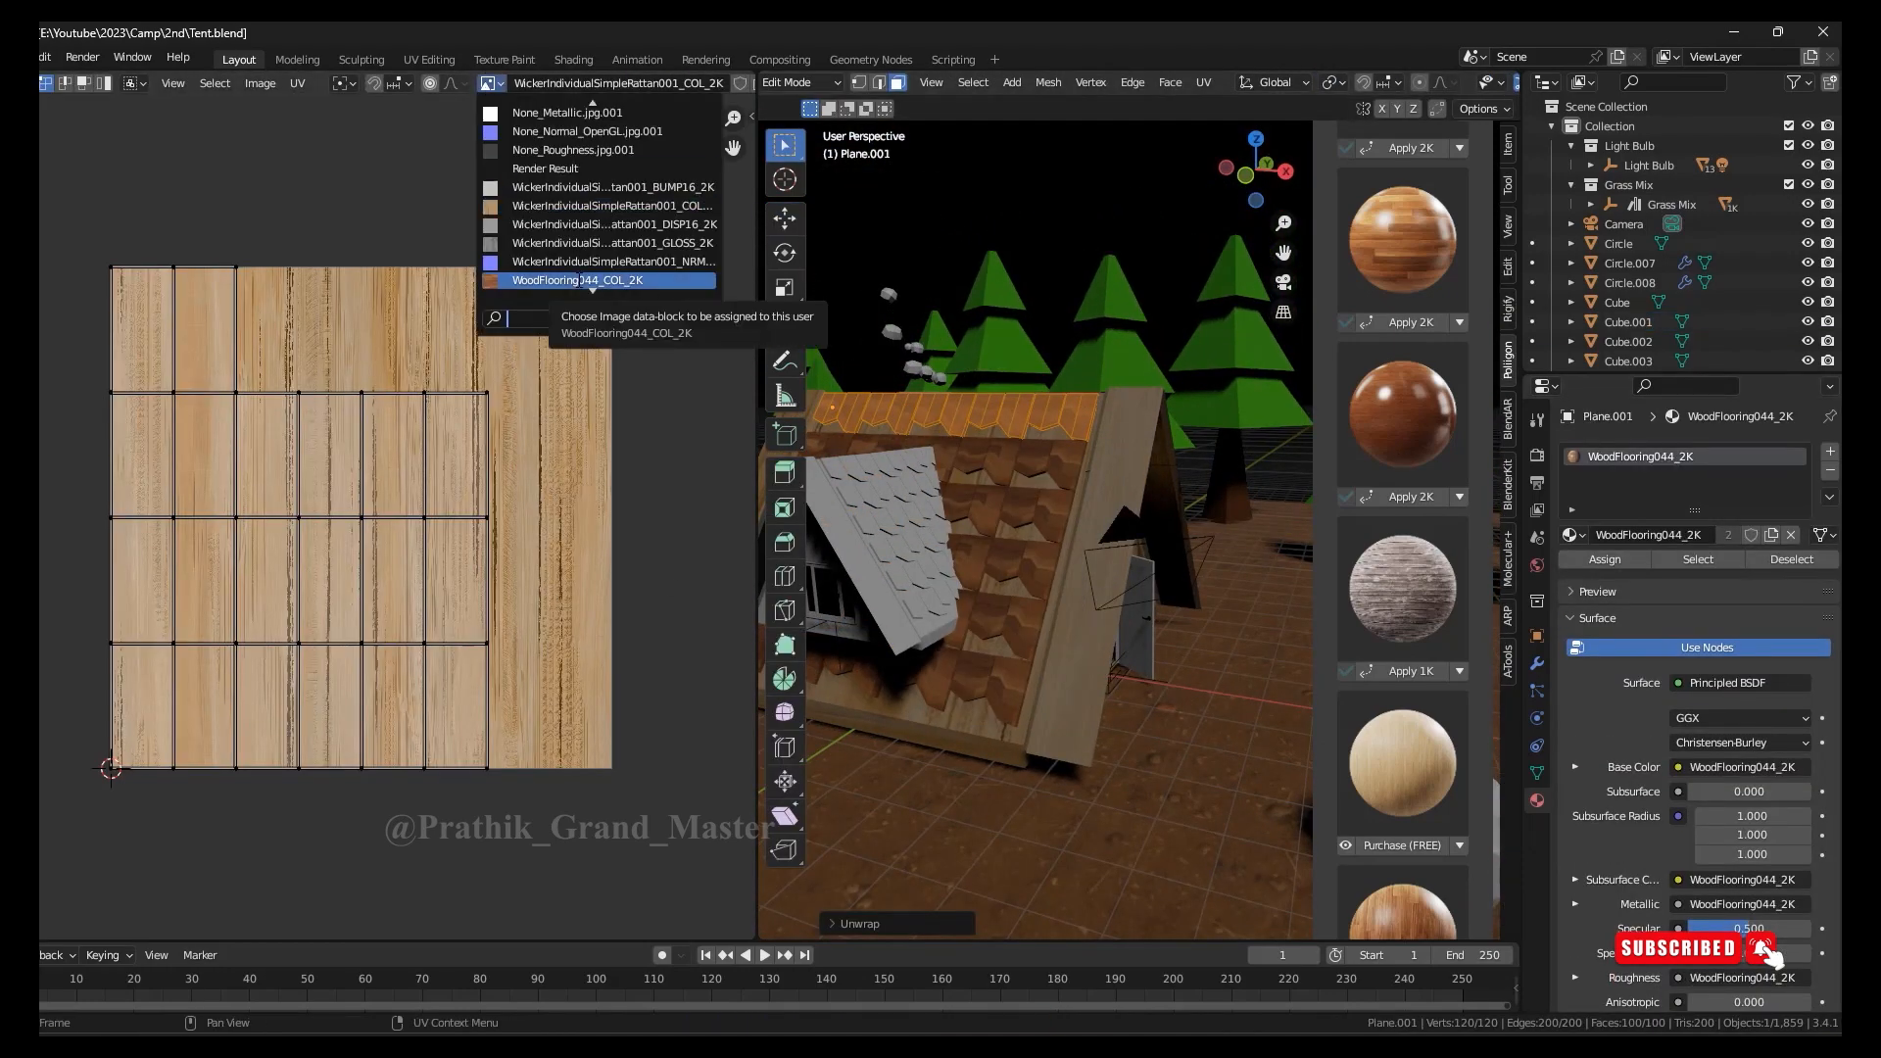
click(580, 280)
scroll(1062, 563, up, 5)
key(Tab)
scroll(1061, 562, down, 7)
Assign the existing WoodFlooring044_2K material to the roof tiles on both slopes of the dormer
middle_drag(1214, 534, 999, 568)
click(1014, 471)
middle_drag(1136, 558, 1079, 574)
key(Tab)
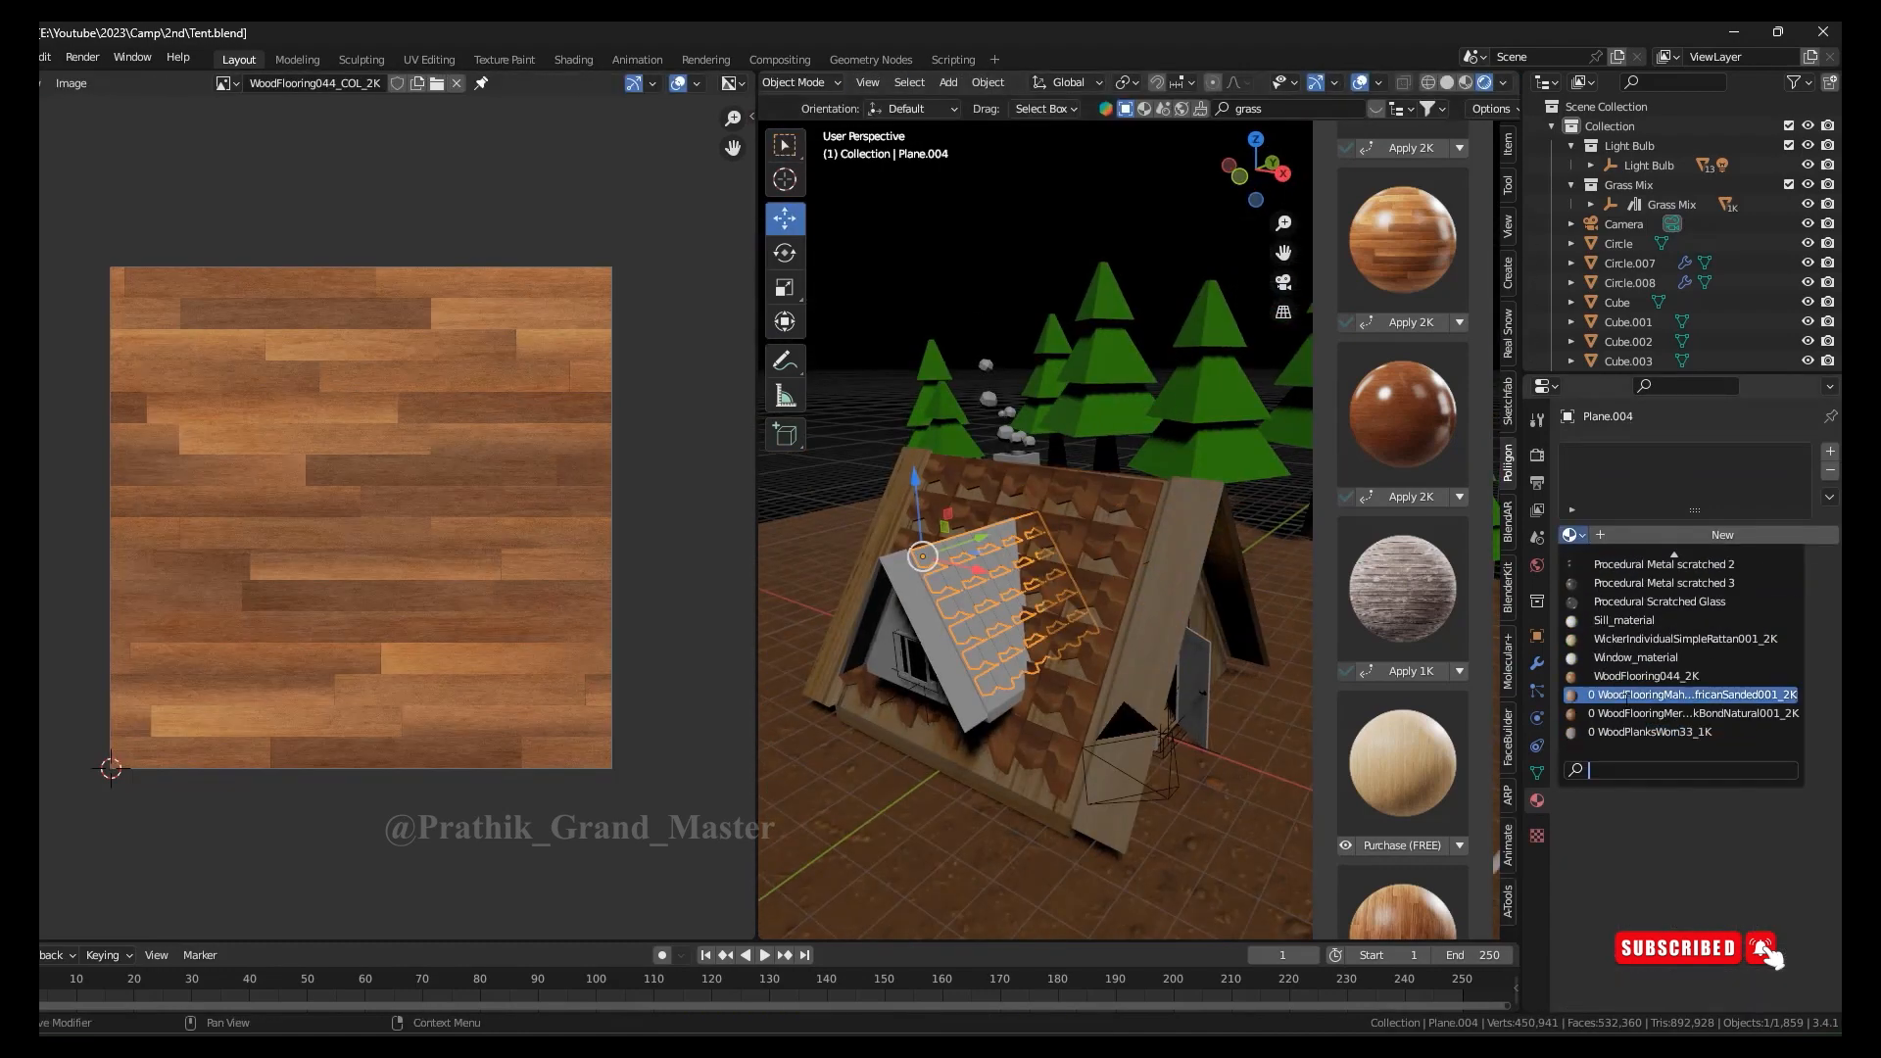
click(1627, 695)
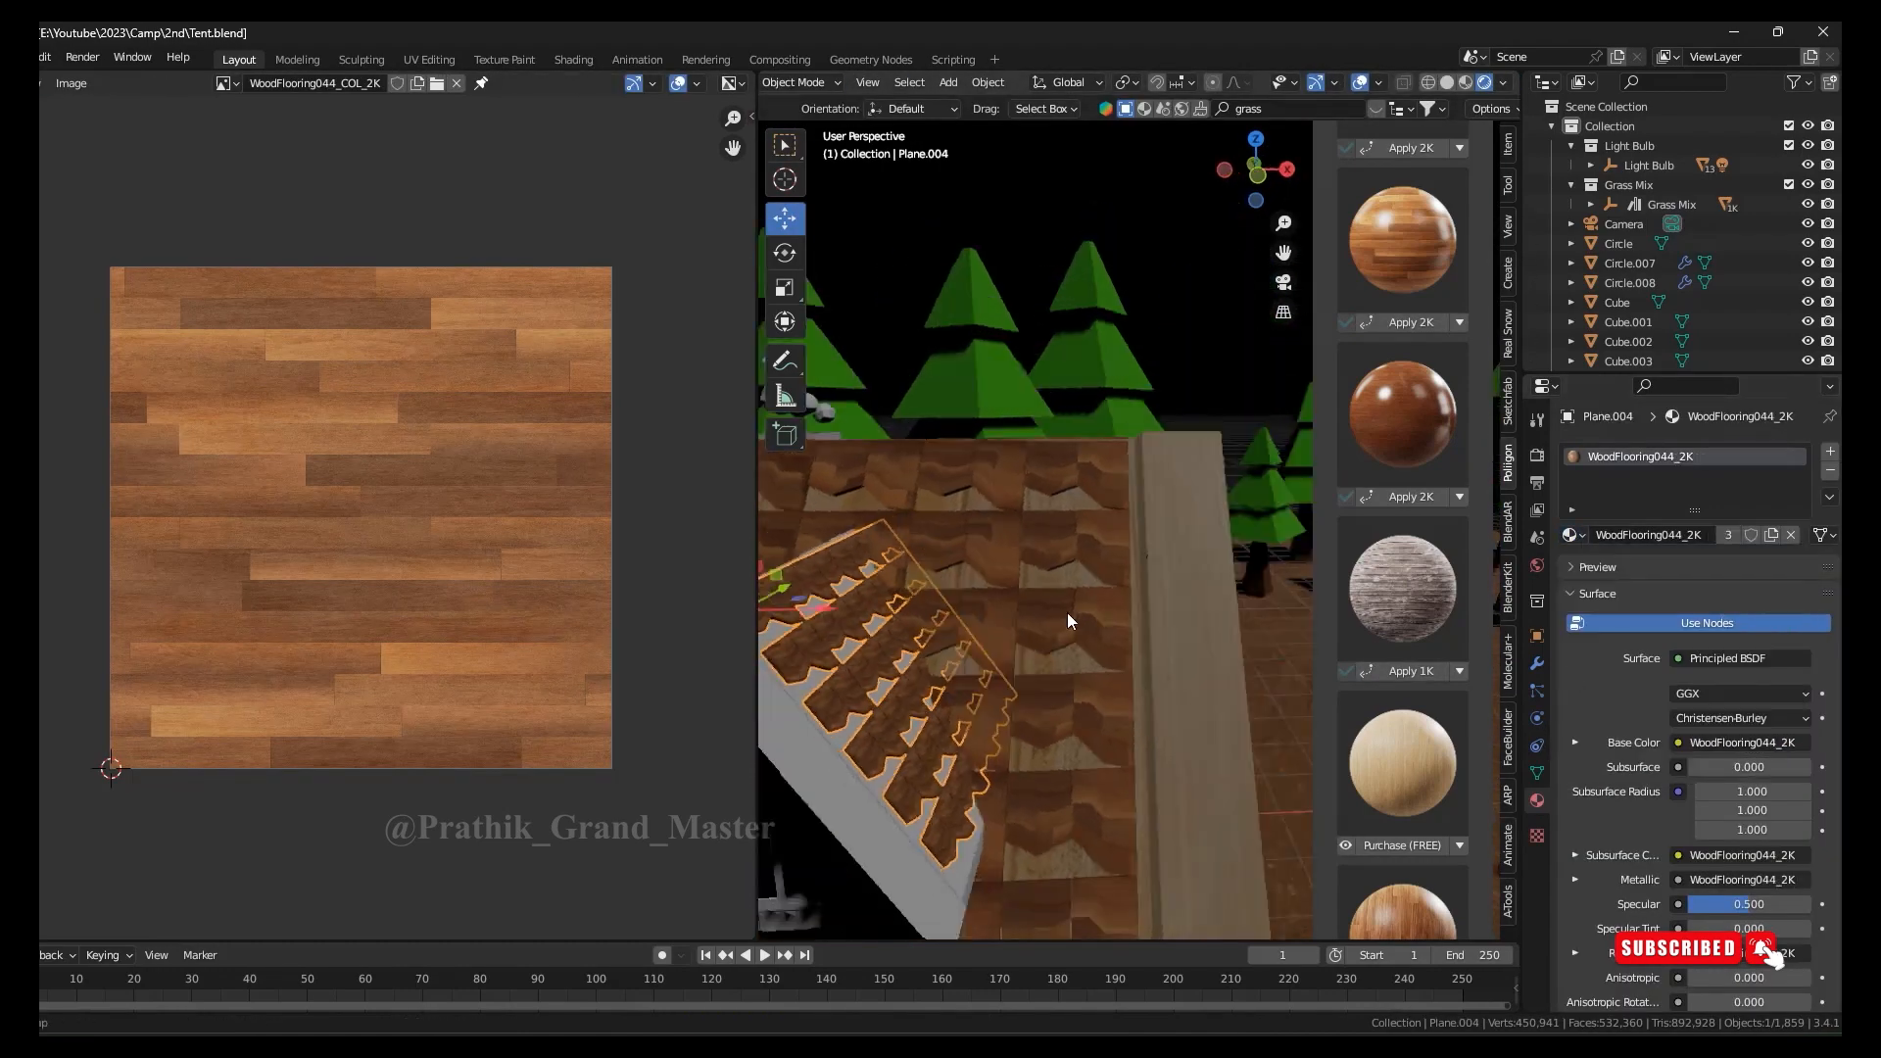
click(1573, 534)
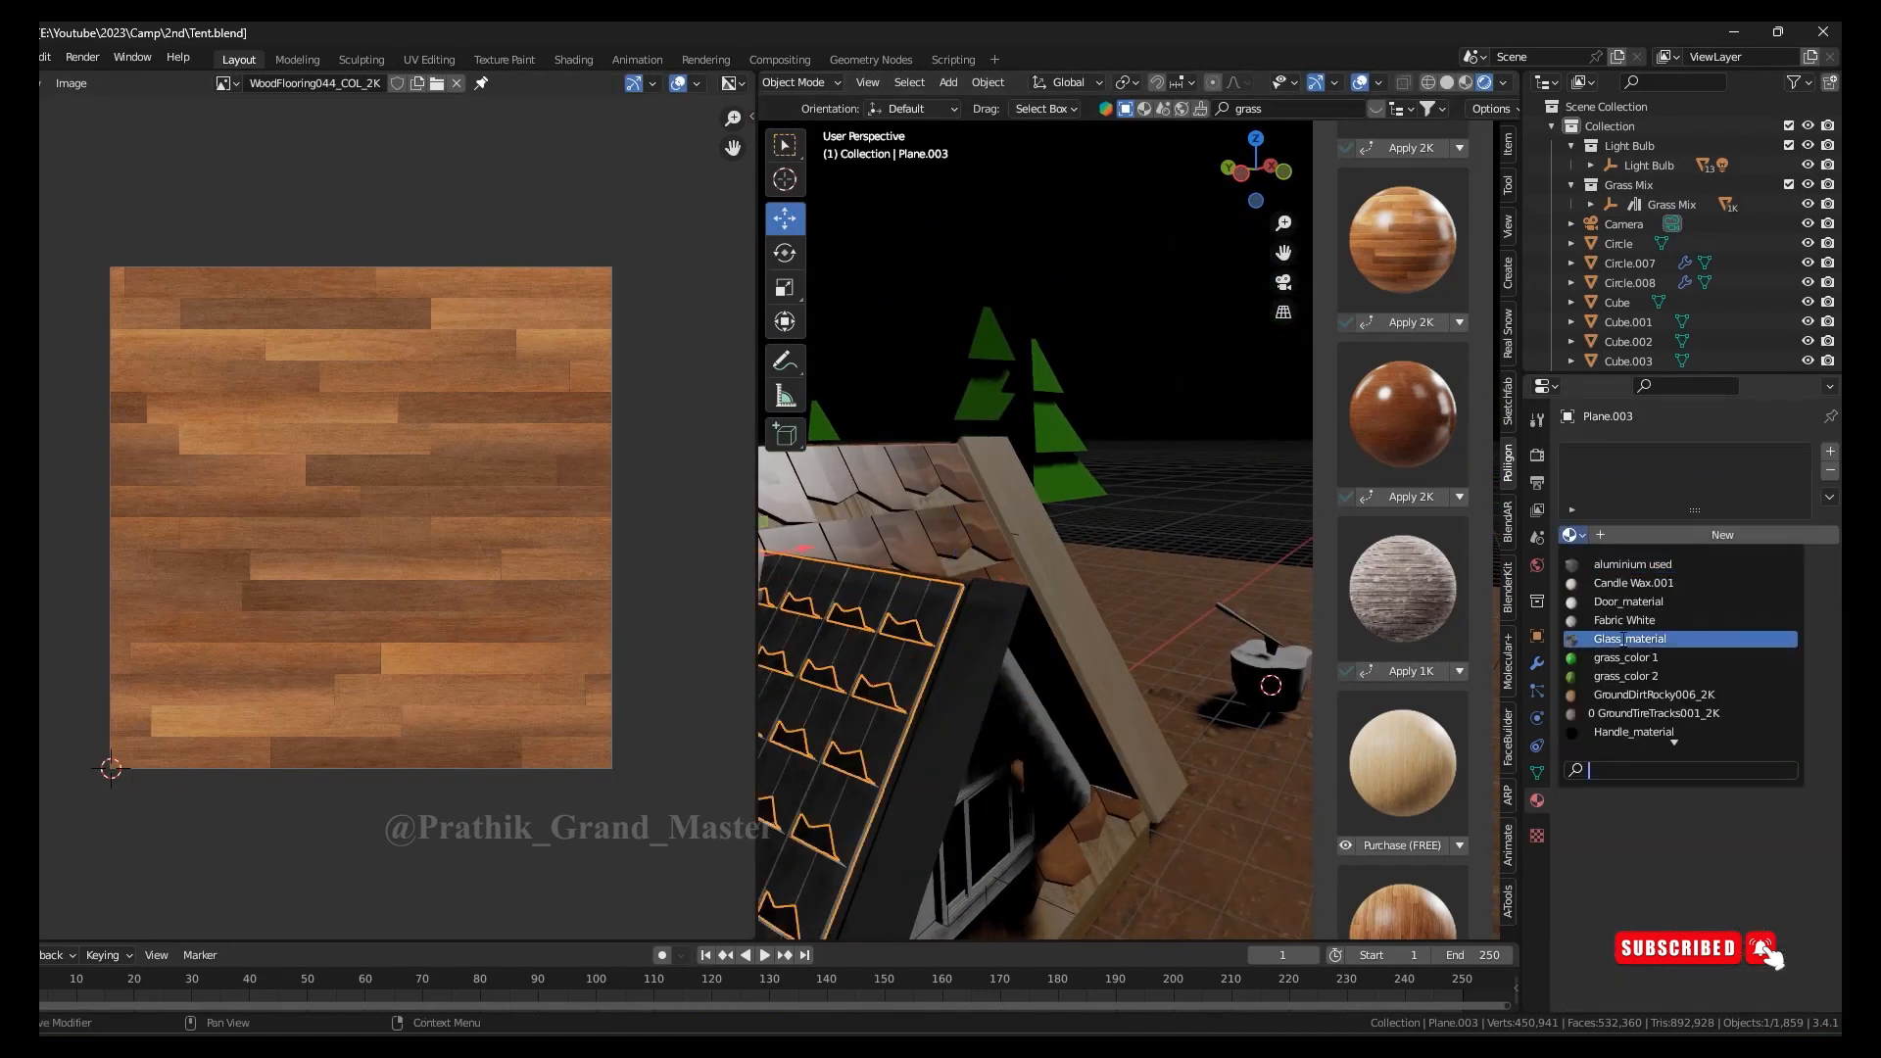
click(1665, 676)
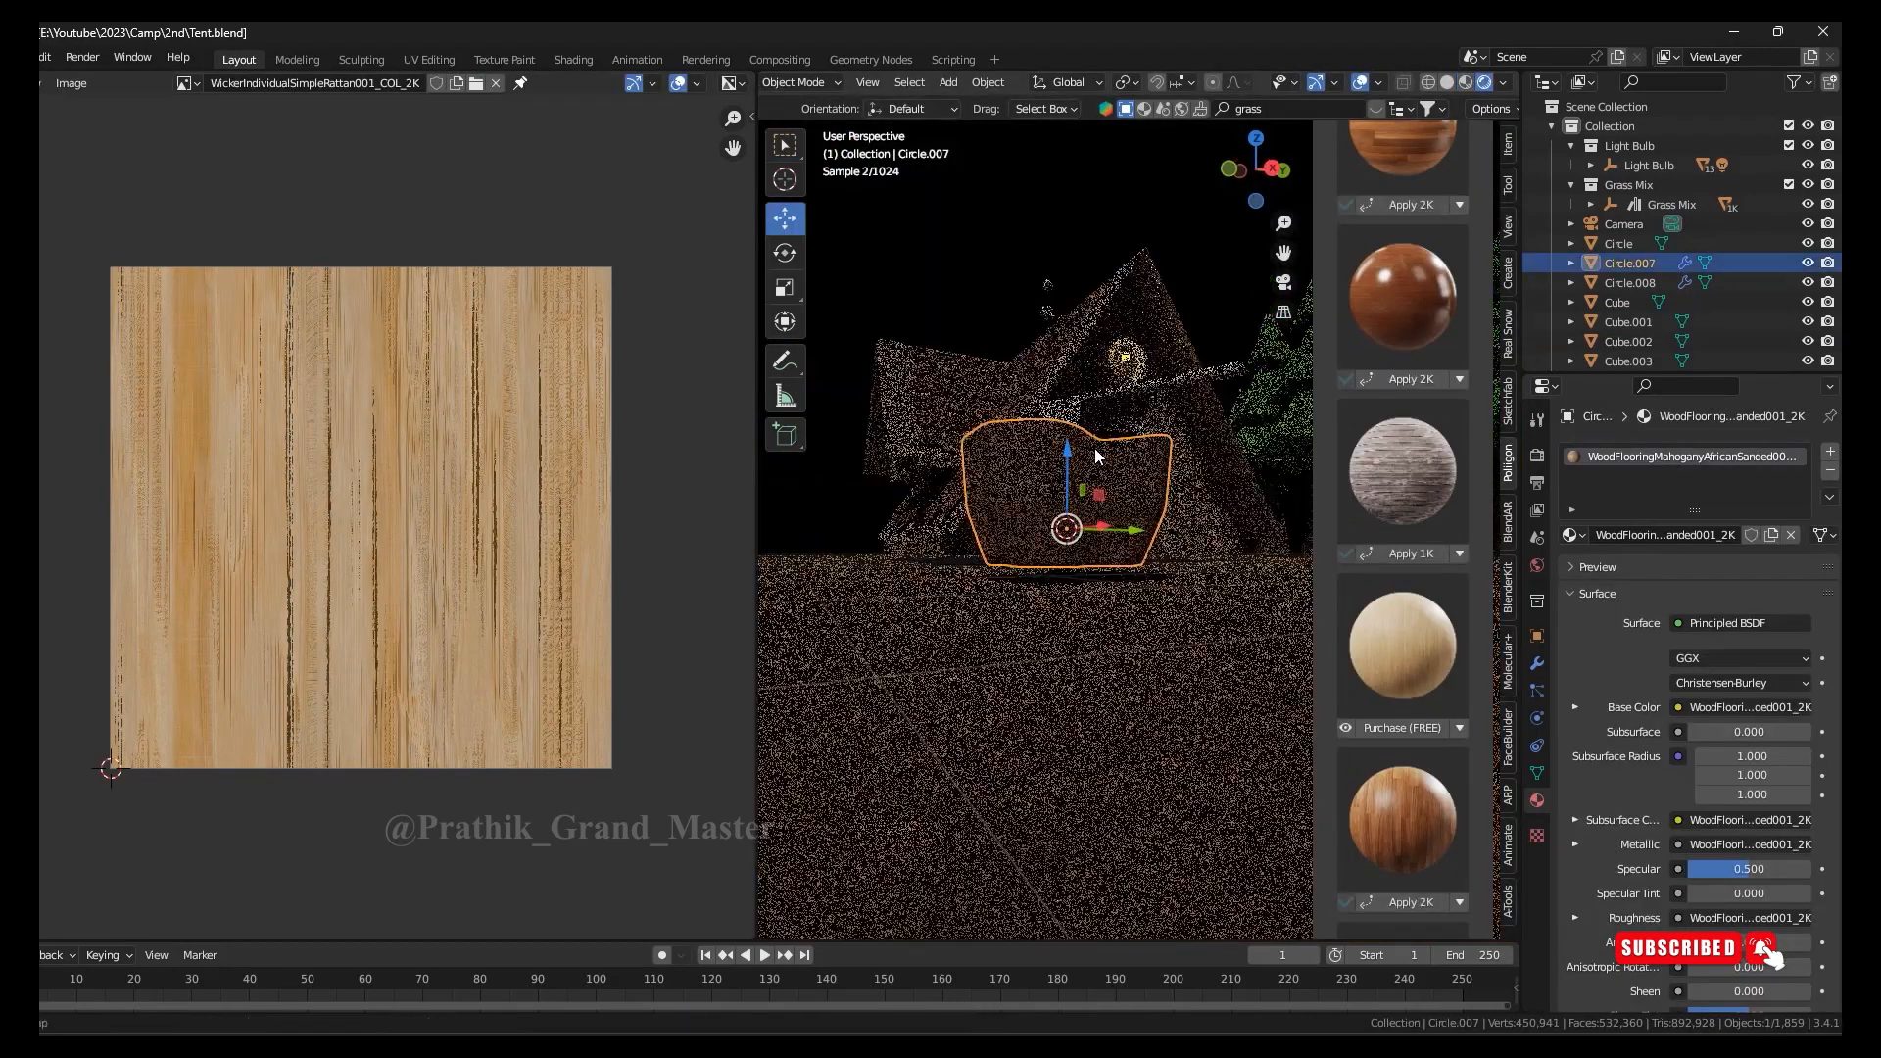
Preview the ground plane's grass particle system in solid shading and save the file
click(1124, 428)
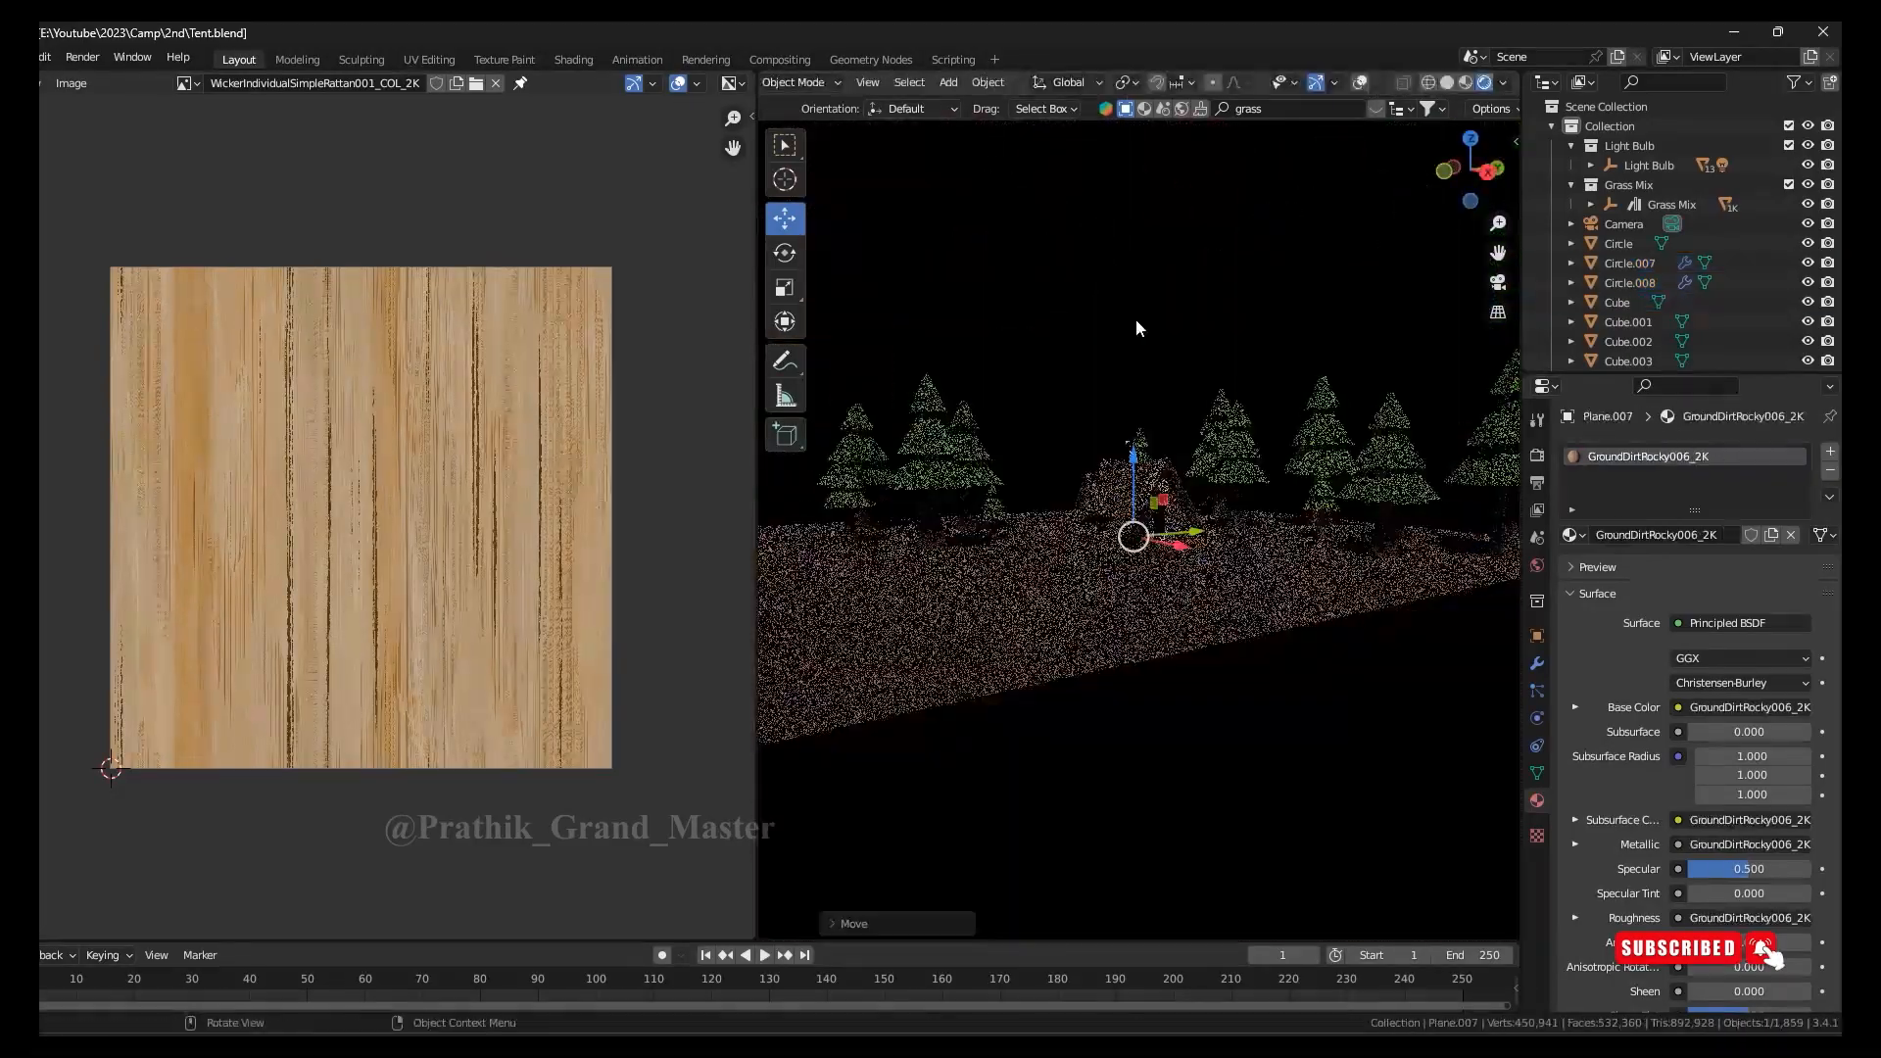
click(1537, 690)
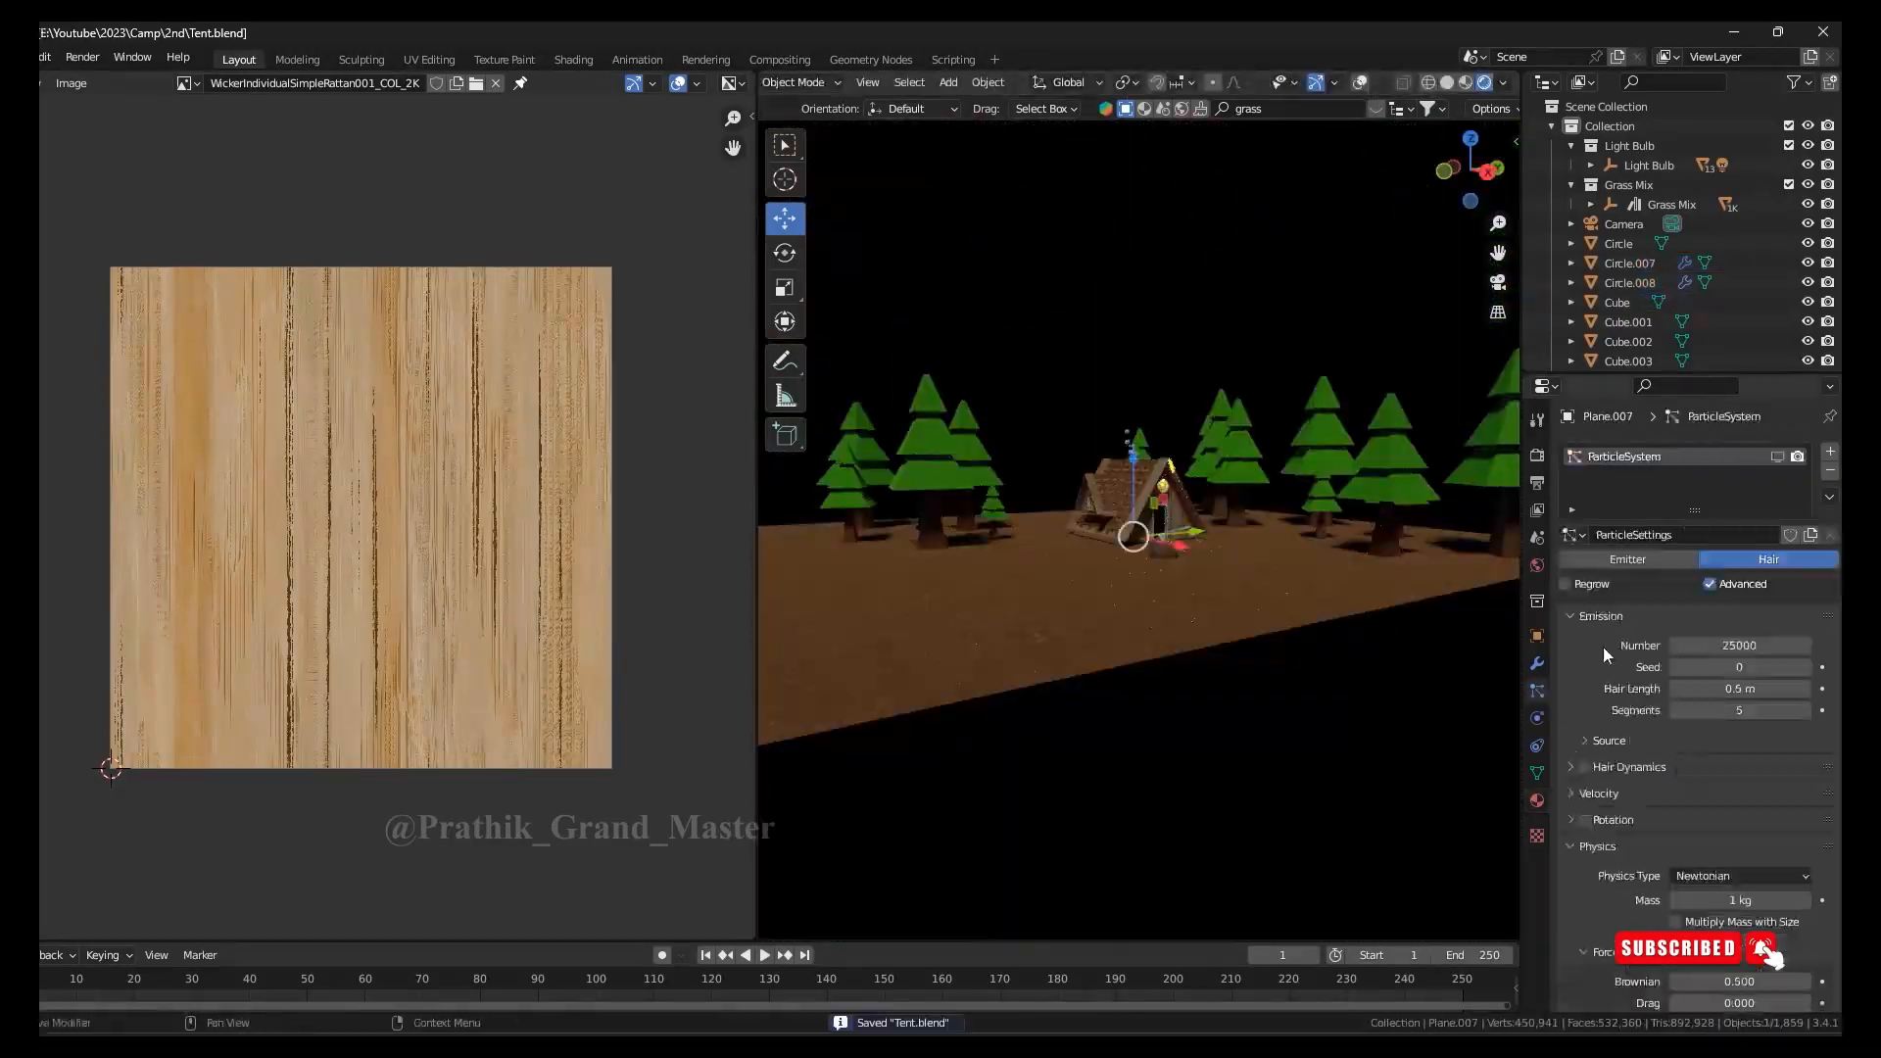
click(1447, 82)
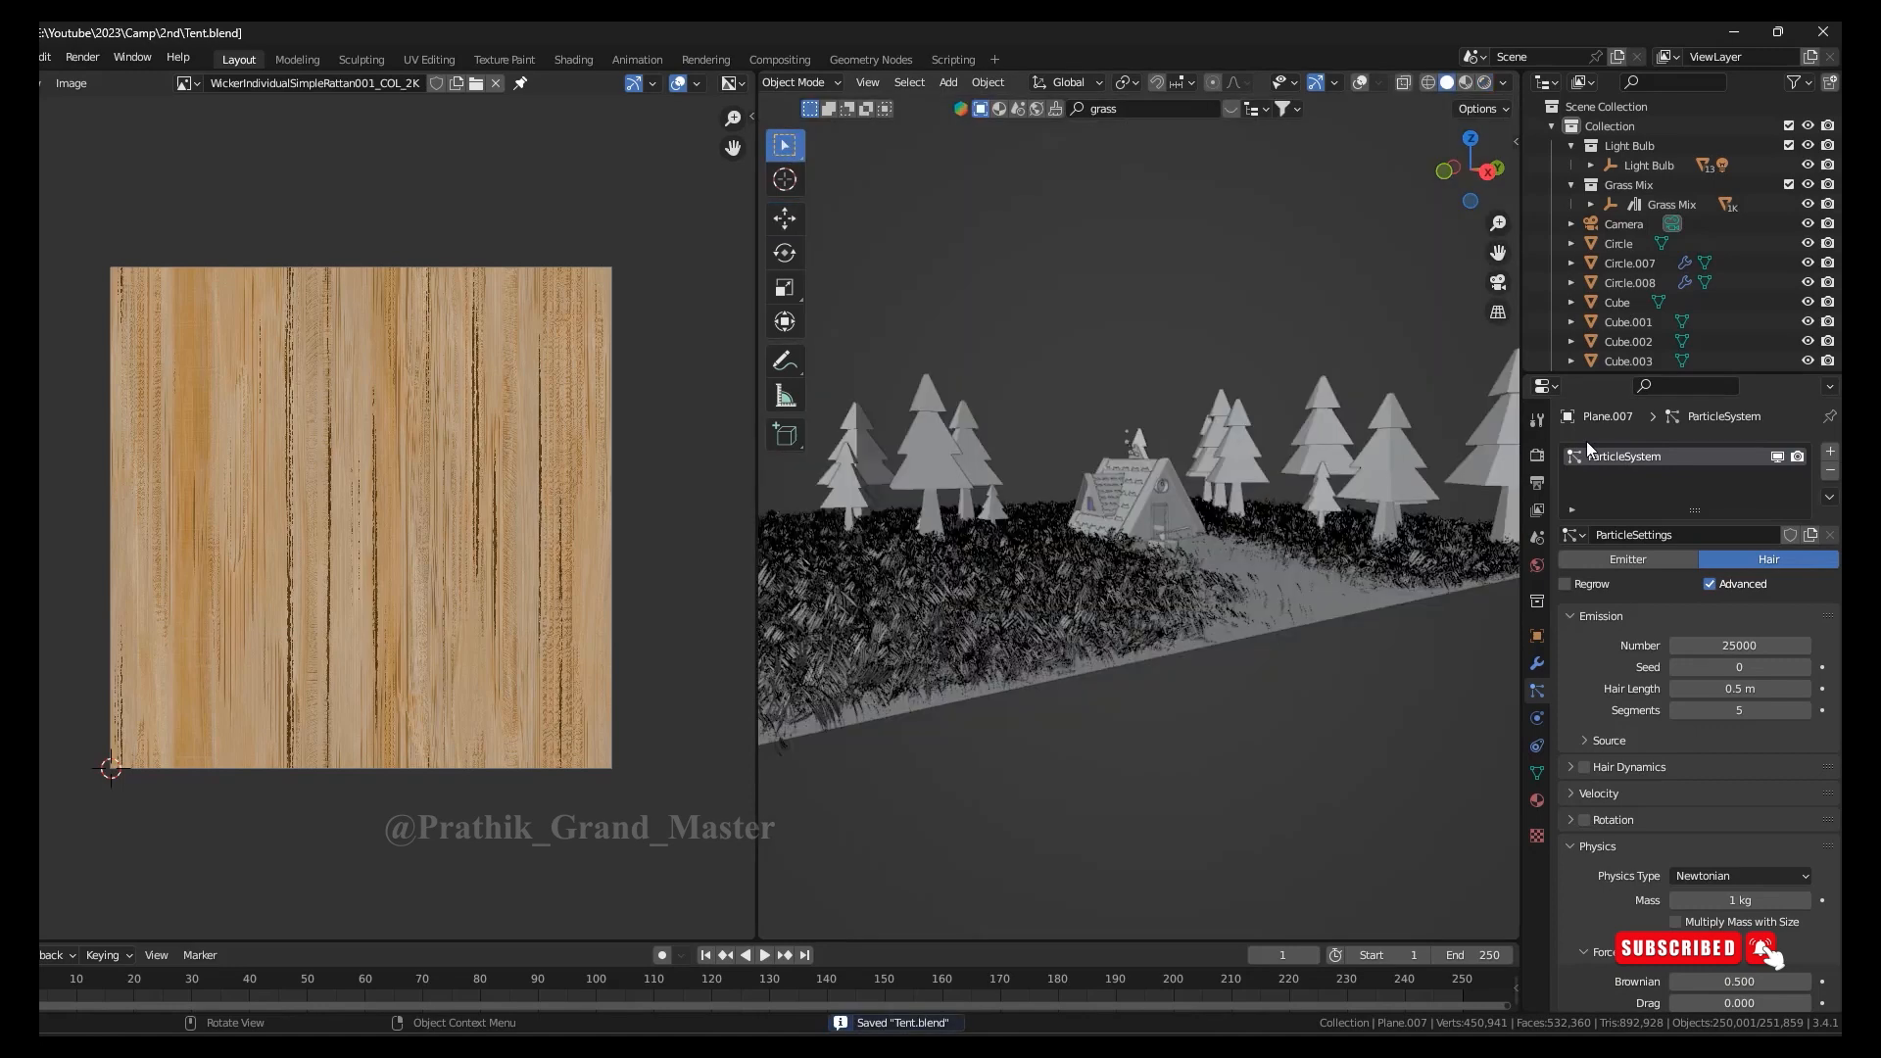
key(ctrl+s)
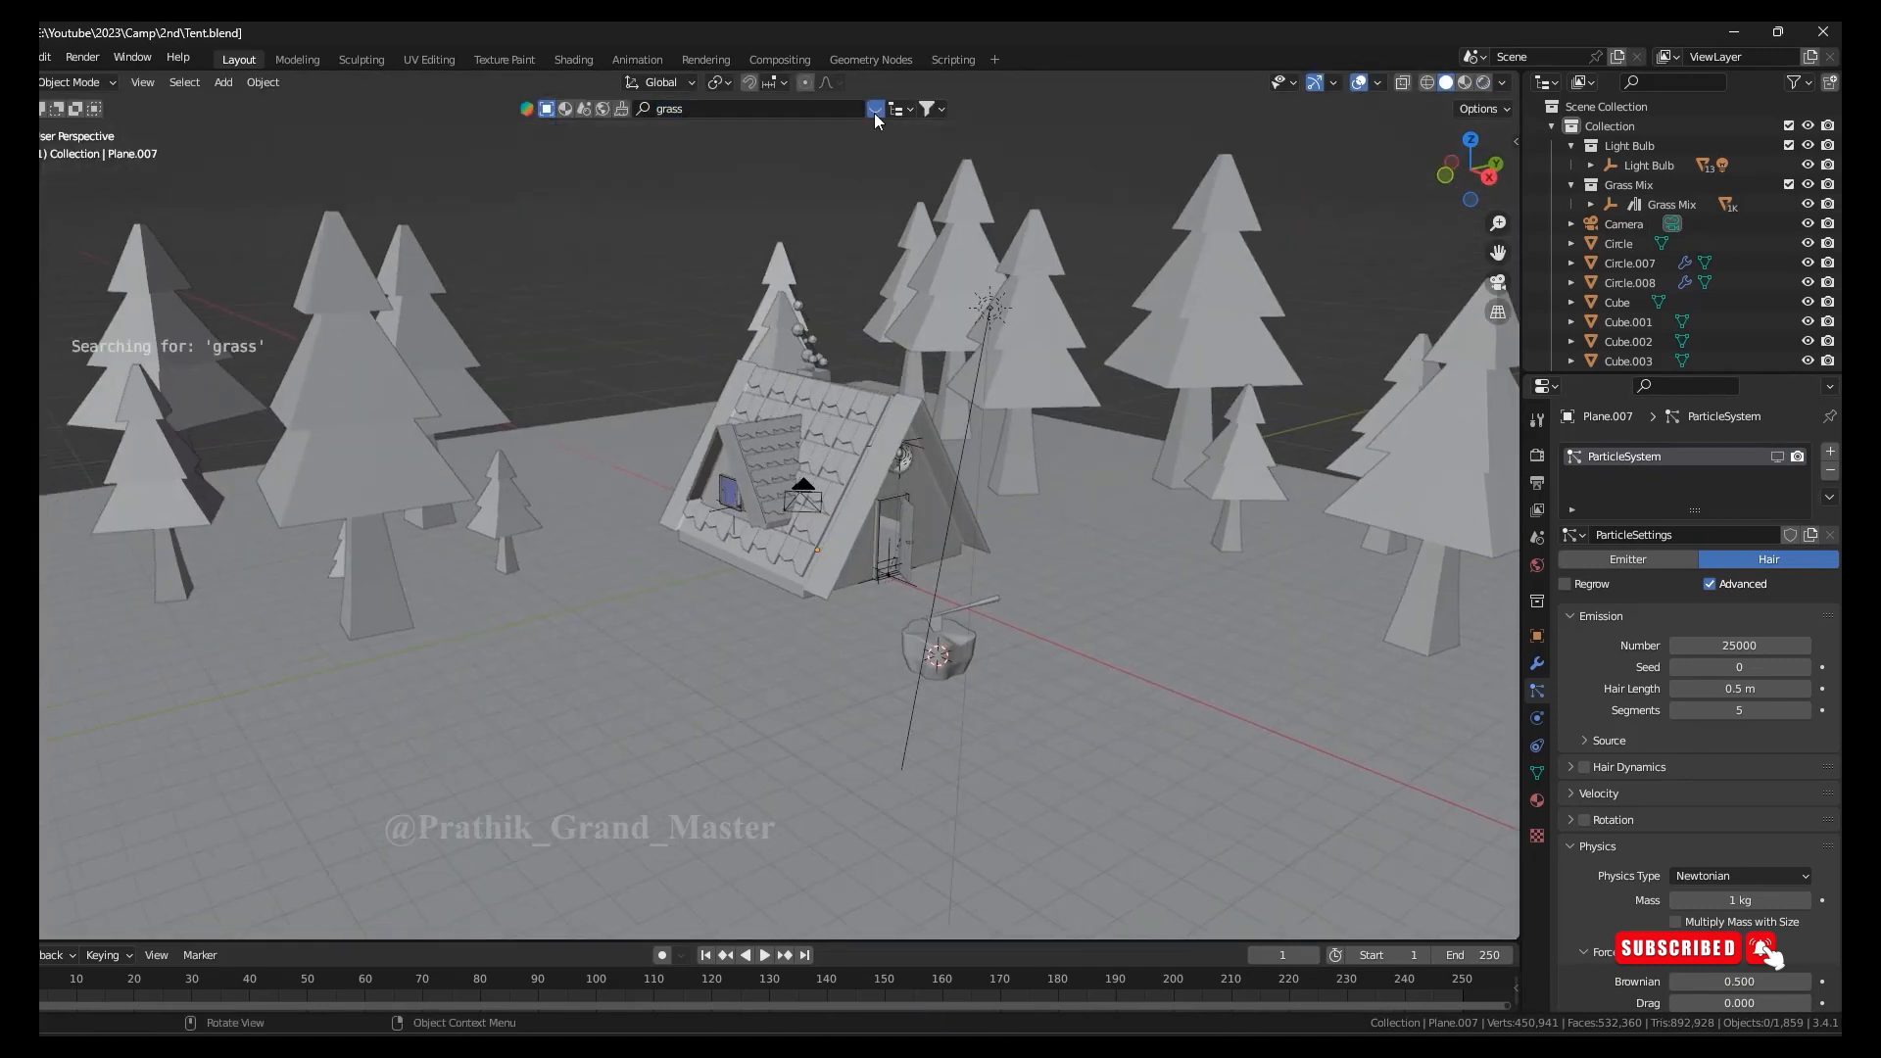
Search the asset library for "wood" and page through the results
click(784, 109)
text(wood)
key(Return)
click(1327, 220)
click(1327, 220)
click(1328, 221)
Search the asset library for "wood trunk" and place the Photoscanned Cedar Tree Trunk on the ground near the cabin
click(786, 107)
text(wood truk)
key(Return)
click(786, 106)
text(wood trunk)
key(Return)
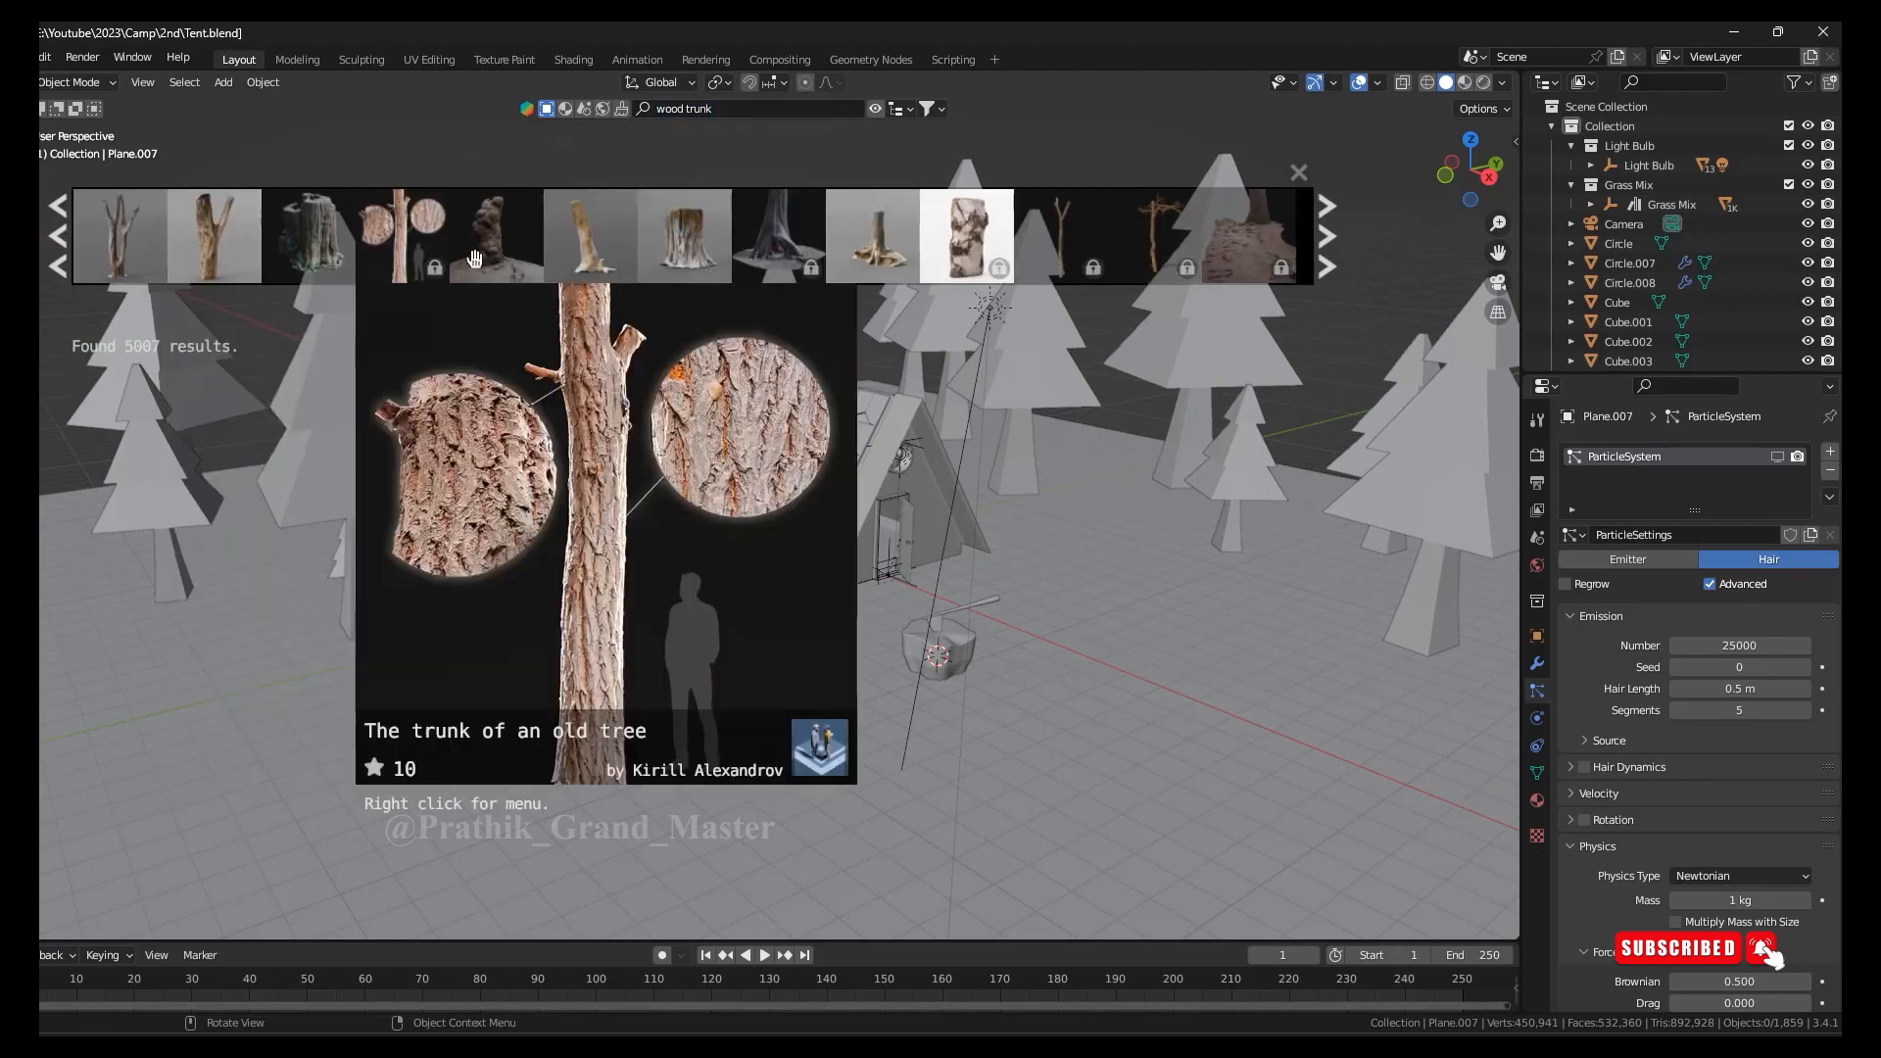
mouse_move(1171, 242)
drag(1170, 242, 752, 651)
Add an edge loop around the lower part of the cedar trunk and inspect it from the front in x-ray
middle_drag(752, 651, 921, 548)
scroll(794, 618, up, 3)
key(Tab)
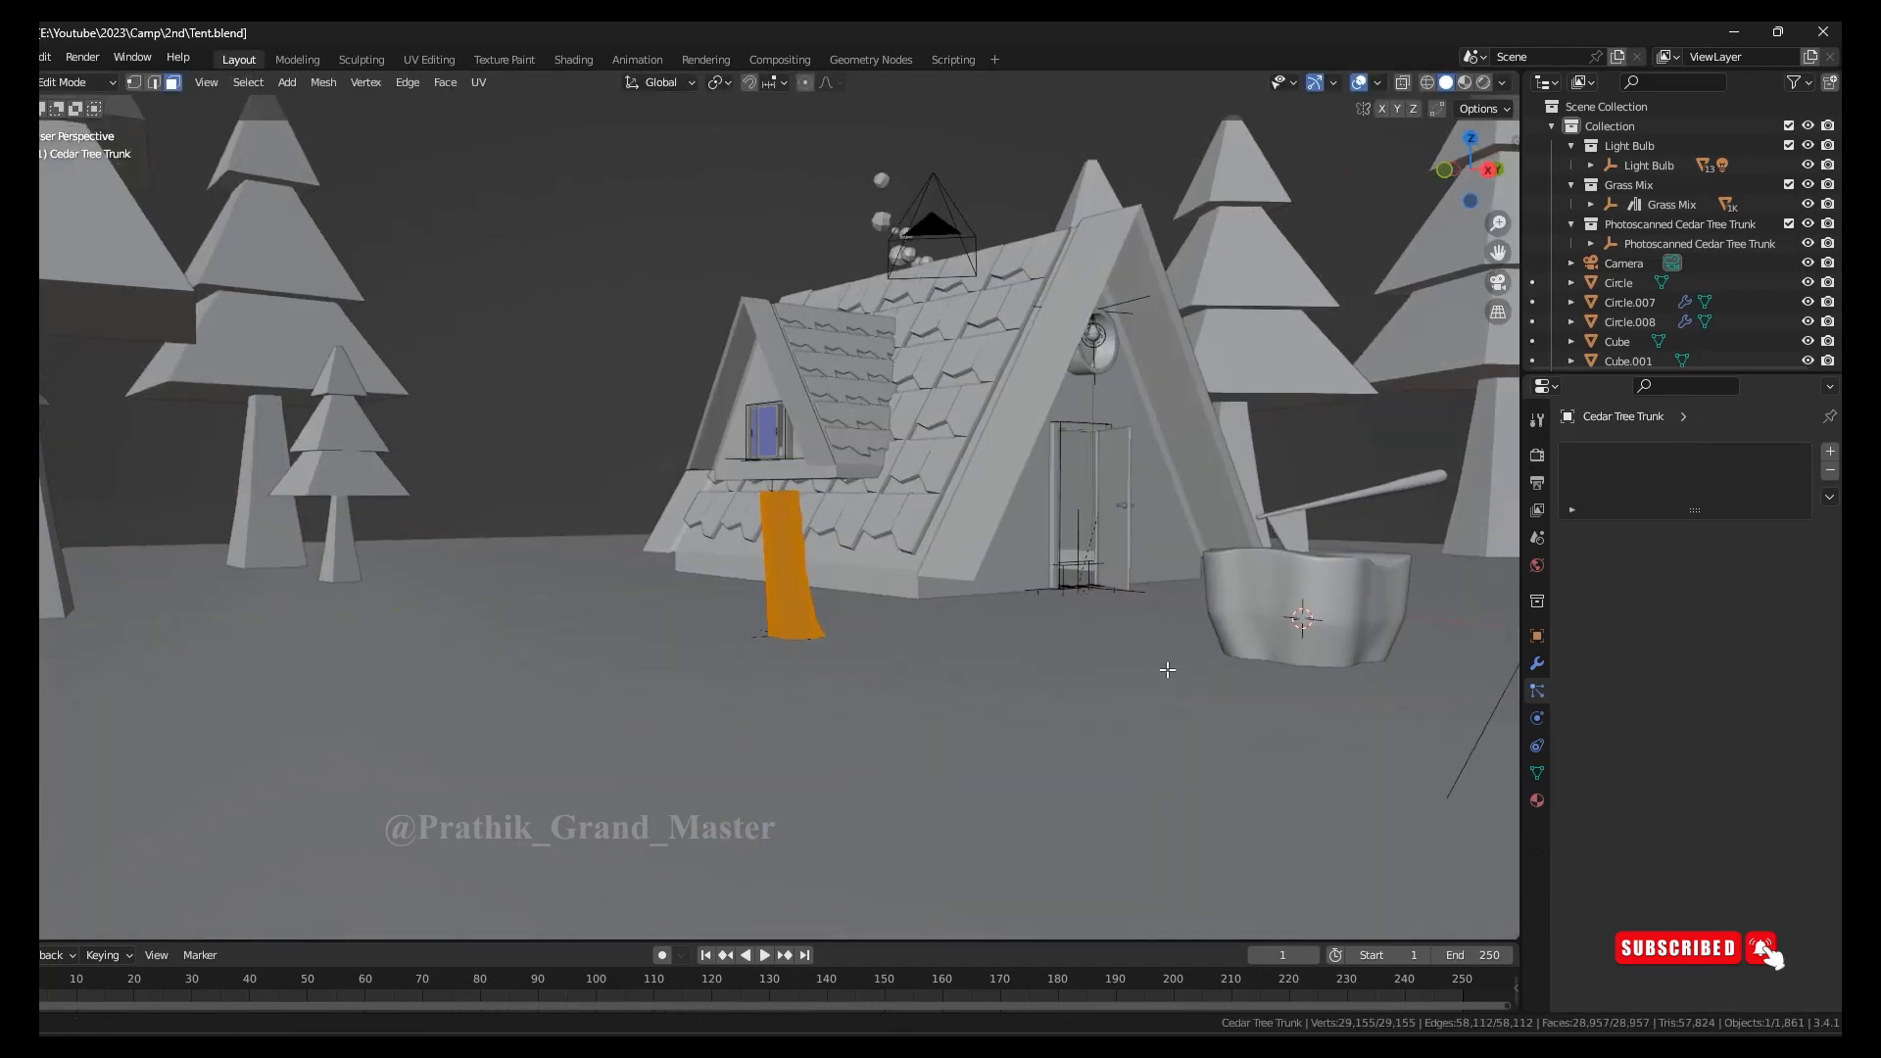
key(ctrl+r)
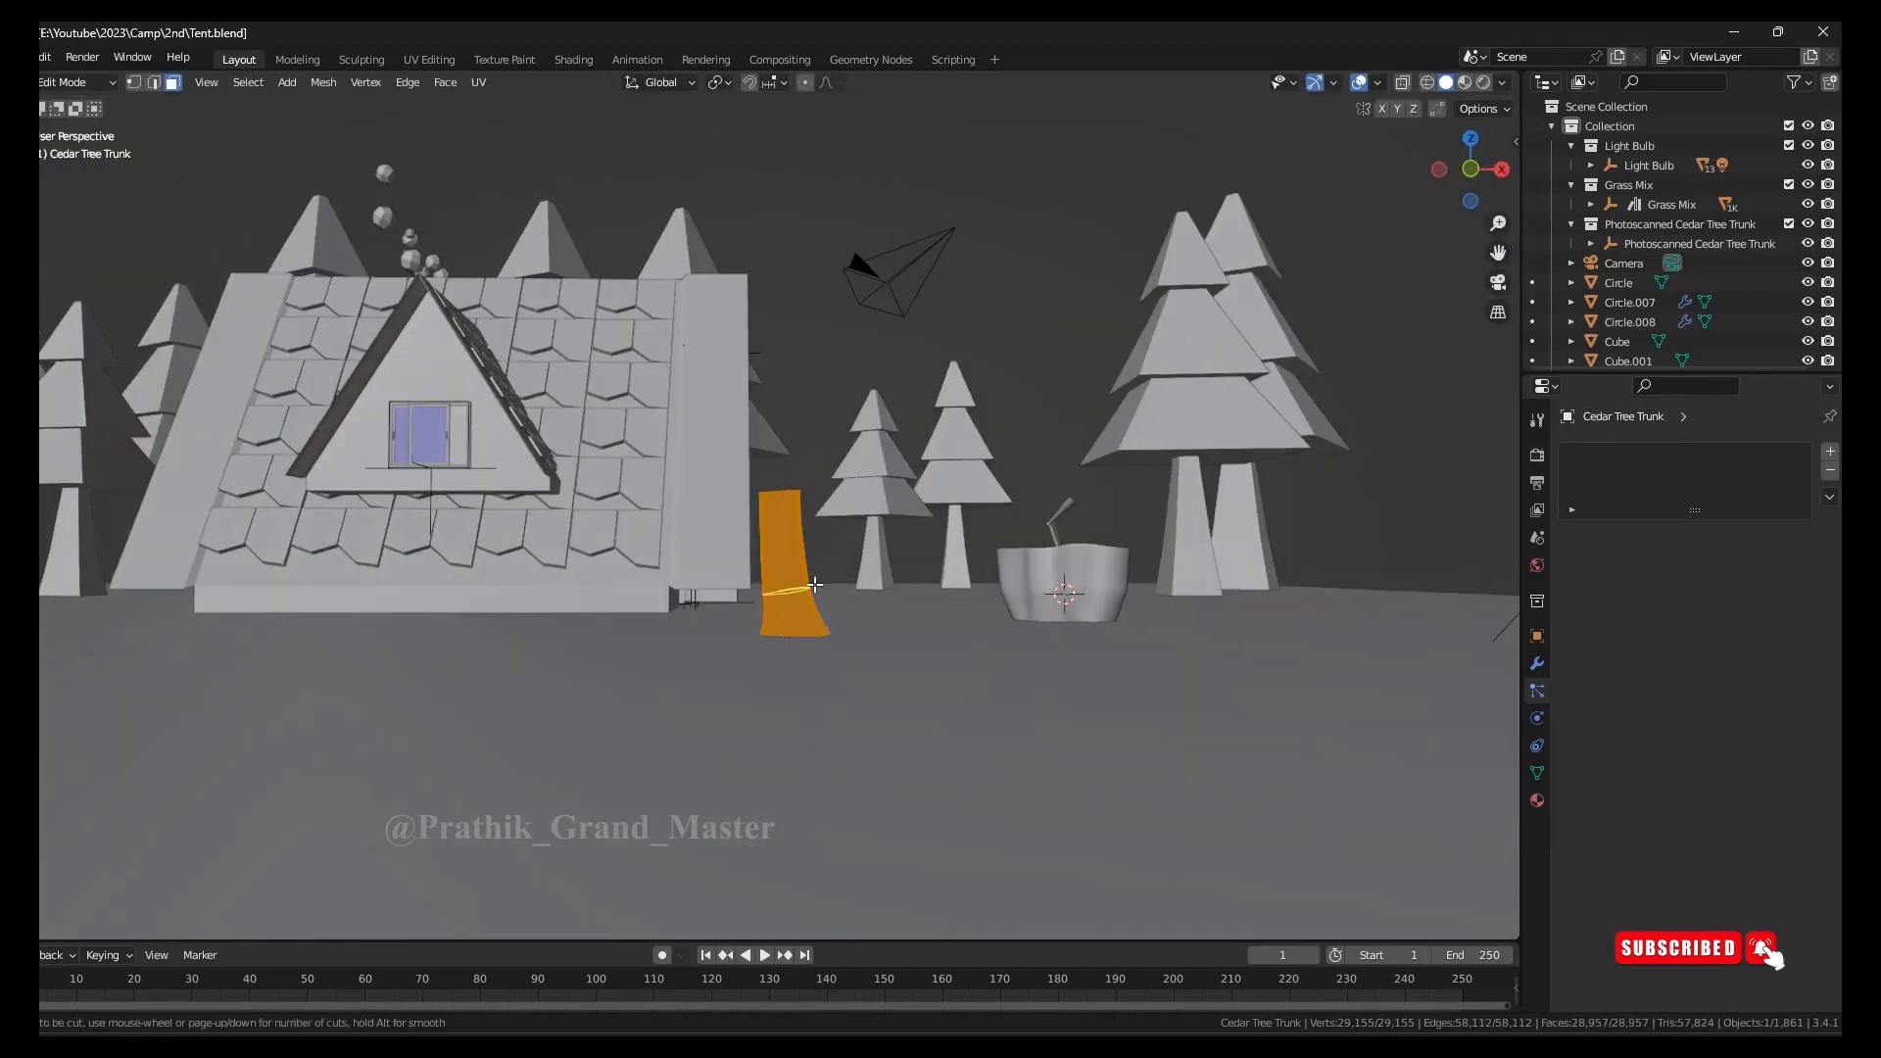
middle_drag(871, 624, 898, 784)
key(KP_1)
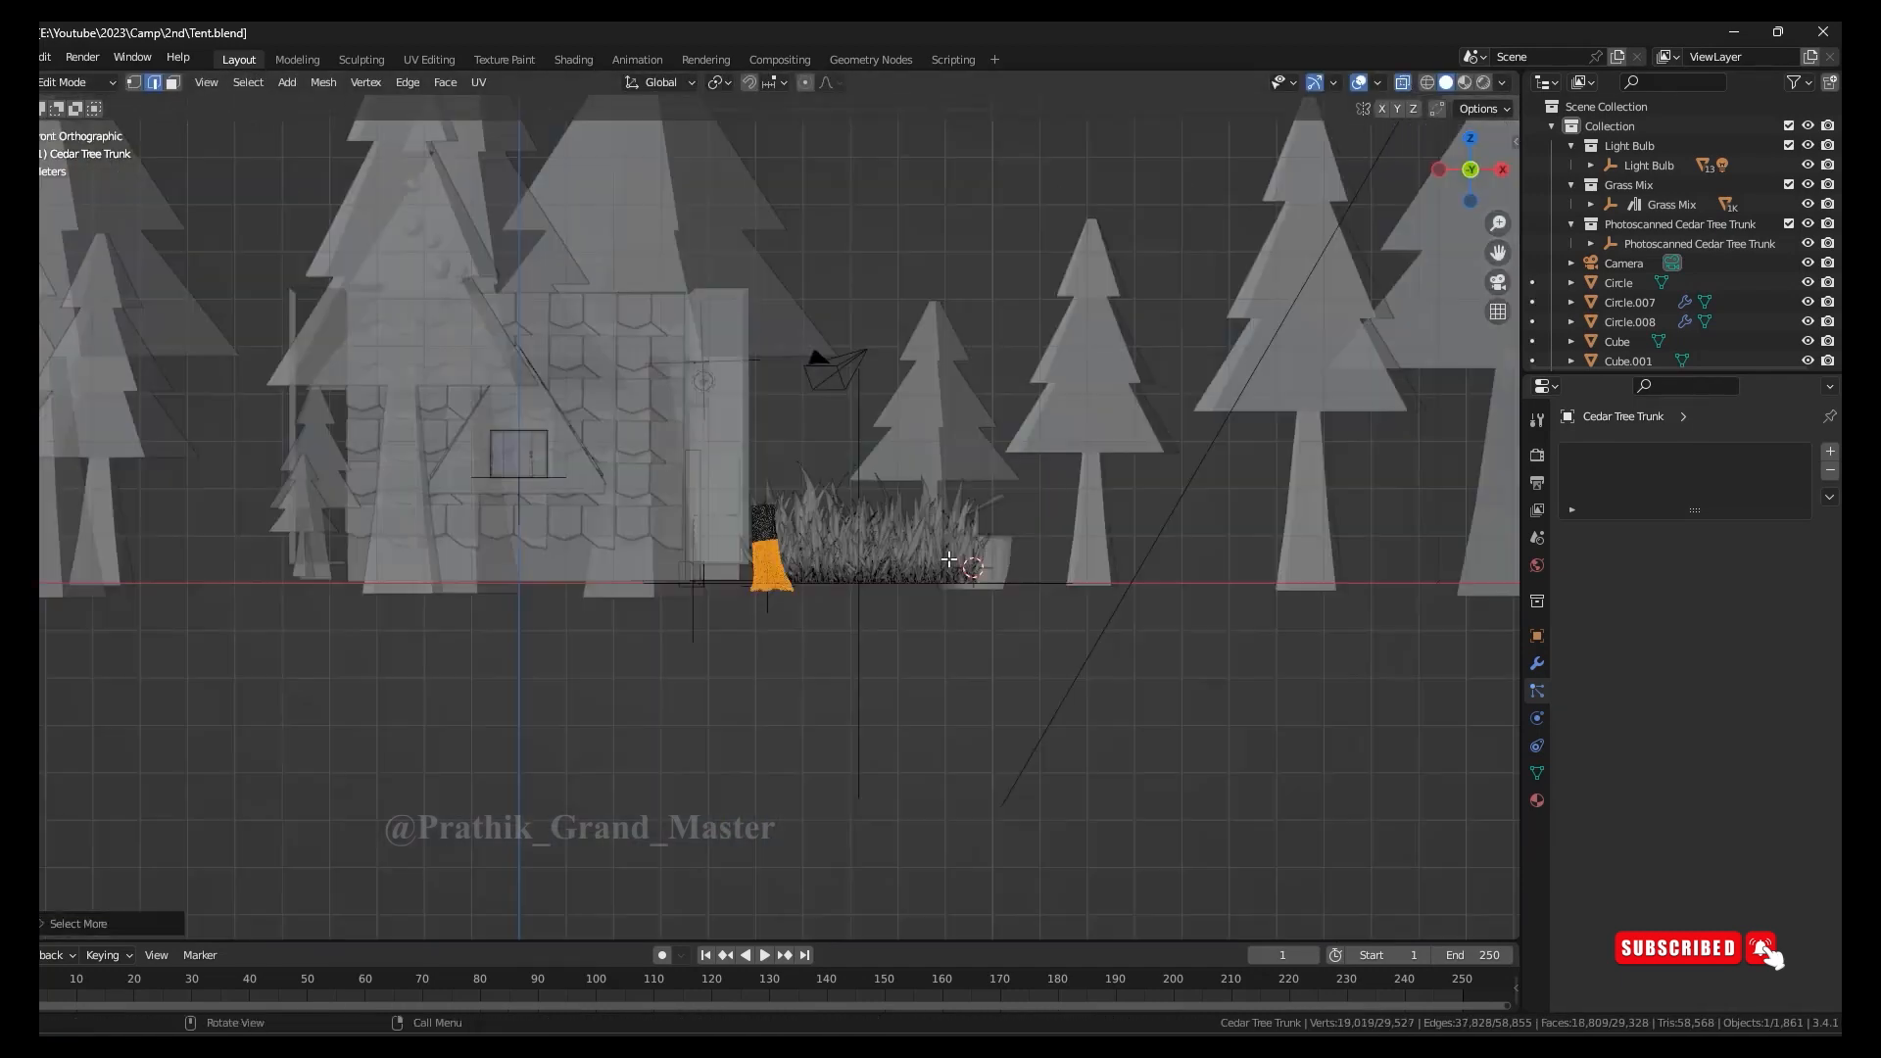
scroll(1172, 794, up, 10)
scroll(700, 686, down, 8)
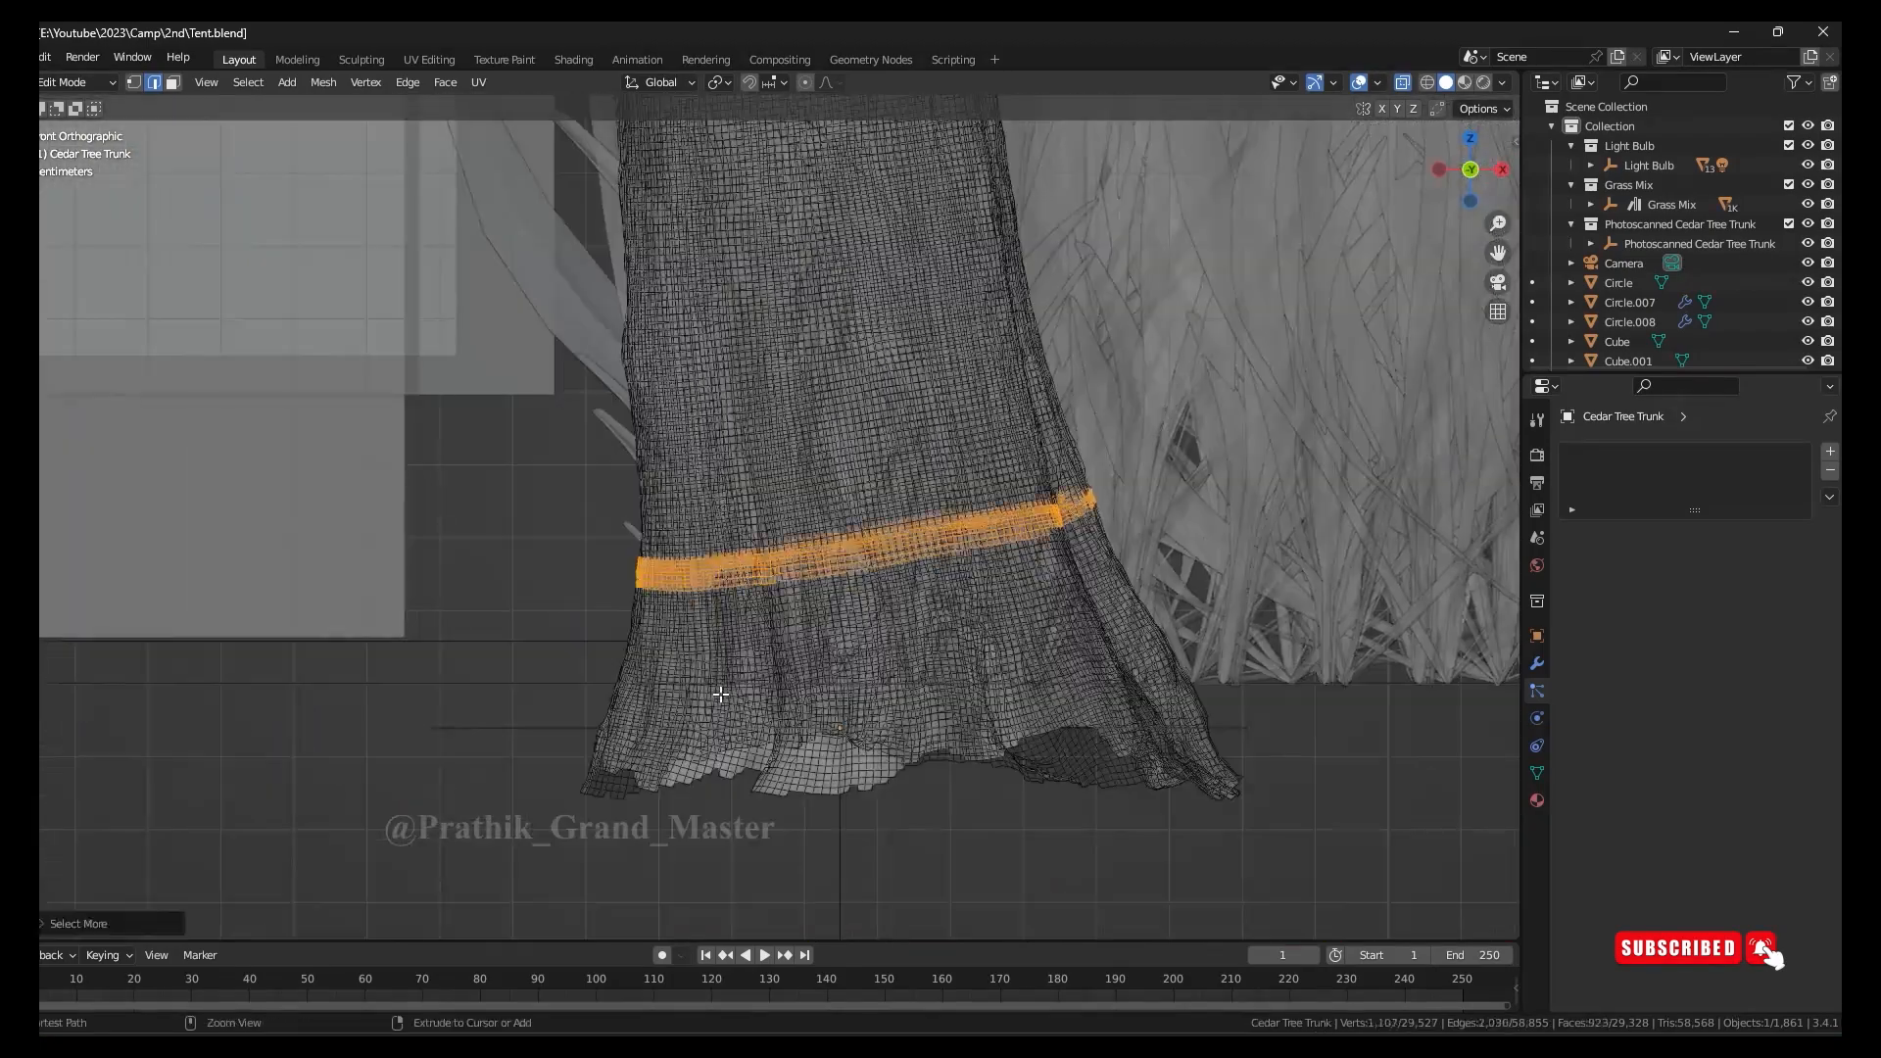
Expand the selection around the loop, remove the trunk's flared base, and return to Object Mode with x-ray off
key(ctrl+KP_Add)
key(ctrl+KP_Add)
key(ctrl+KP_Add)
key(ctrl+KP_Add)
key(ctrl+KP_Add)
click(745, 679)
key(Tab)
scroll(745, 679, down, 6)
key(alt+z)
Rotate the trunk 90° about Y and move it along Z to lay it on the ground
middle_drag(999, 225, 1039, 294)
key(r)
key(y)
key(9)
key(0)
key(Return)
key(KP_1)
key(g)
key(z)
click(1027, 519)
Rotate and scale the cedar trunk lying in front of the cabin, working from the top view
scroll(1107, 545, up, 4)
middle_drag(1026, 519, 1105, 557)
key(r)
click(527, 523)
key(KP_7)
key(r)
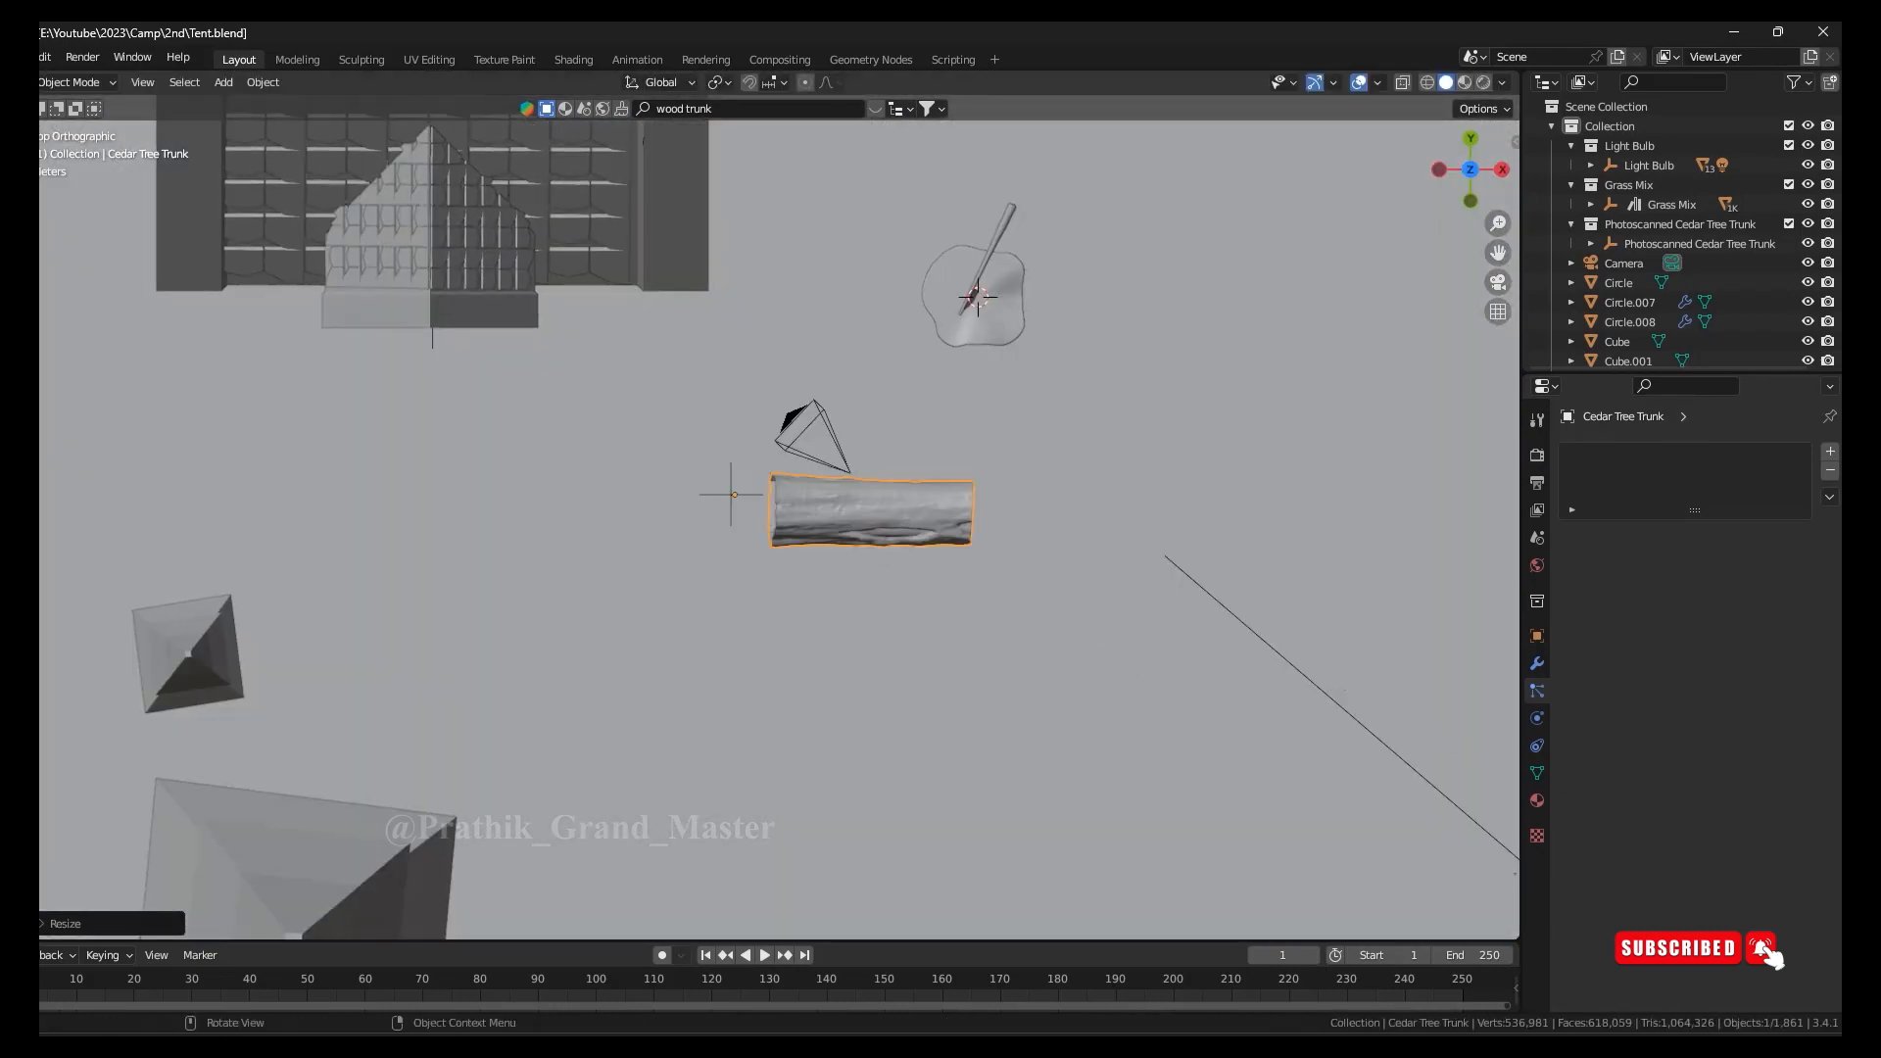
middle_drag(541, 427, 691, 422)
key(s)
Place the Wood Log (Photoscanned) asset from the "wood trunk" search results on the ground near the cabin
click(869, 108)
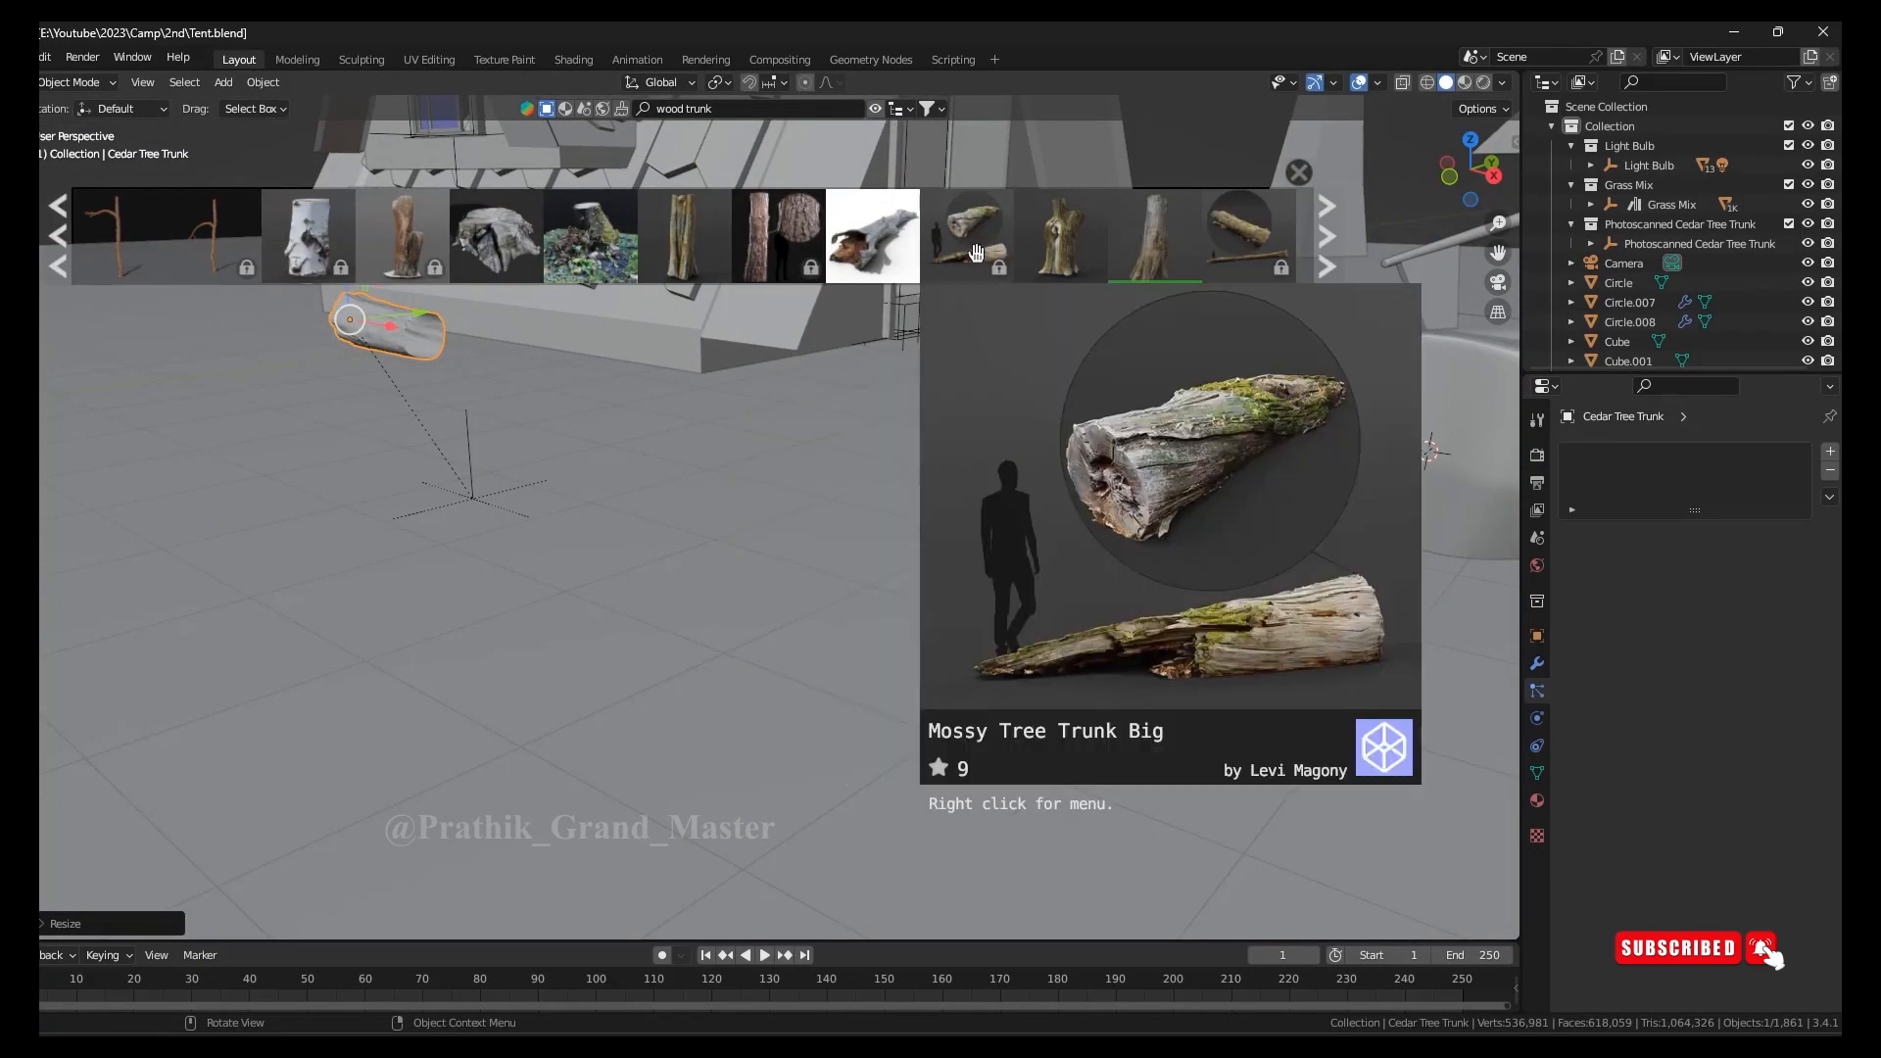
scroll(1058, 238, down, 2)
drag(1058, 238, 696, 479)
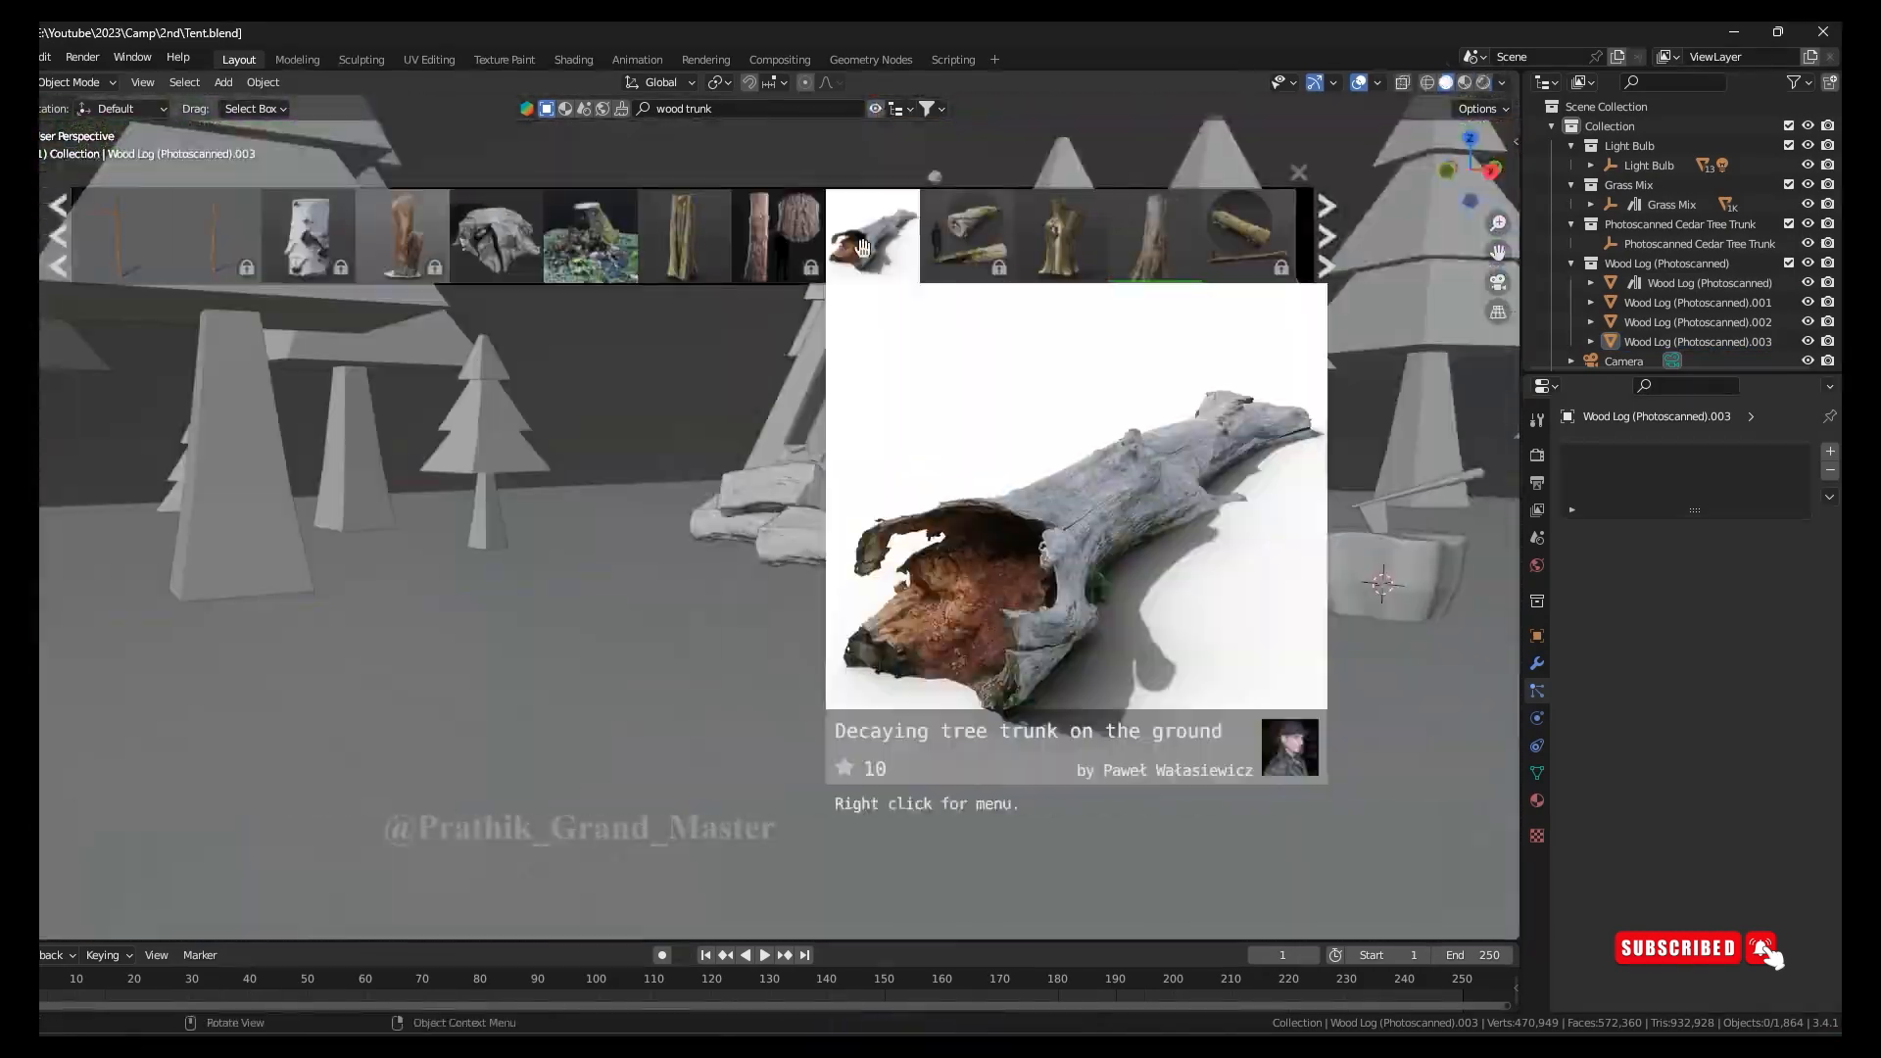
Place the "Decaying tree trunk on the ground" asset in front of the cabin and move it along Z to ground level
drag(869, 231, 1046, 672)
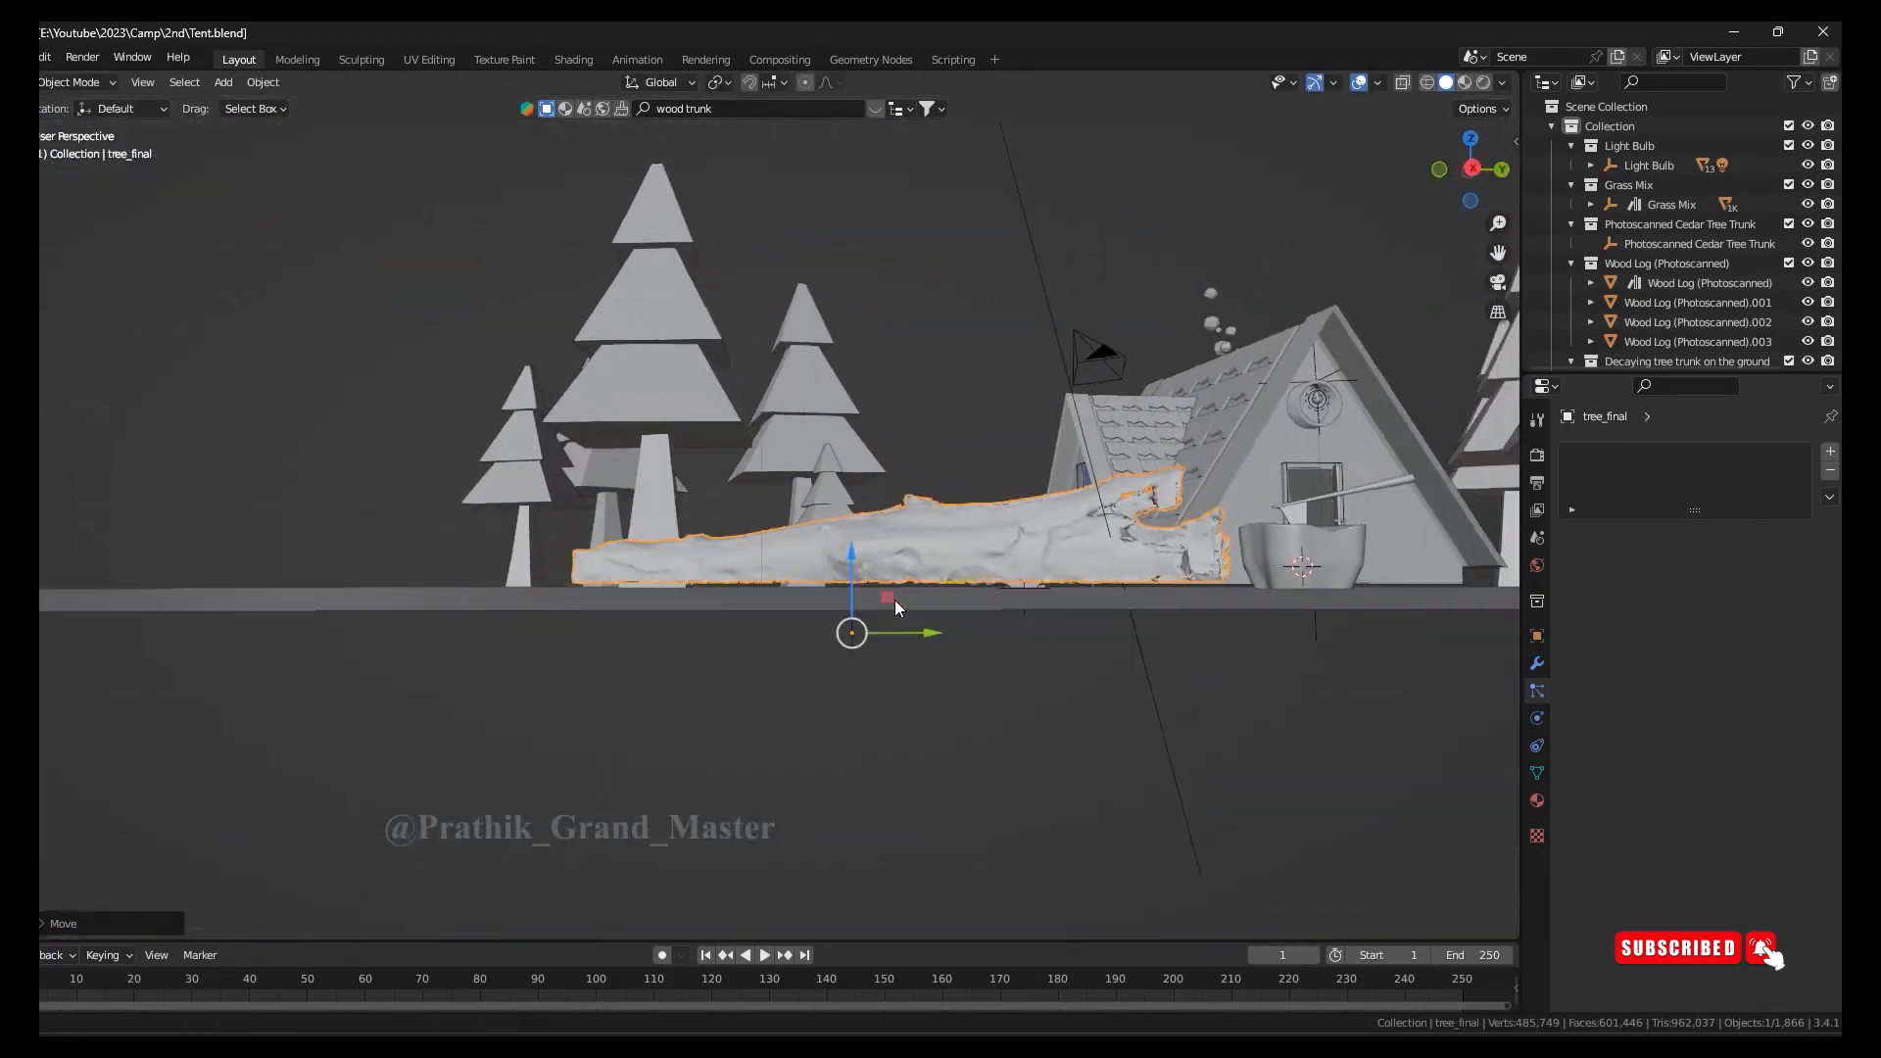
key(g)
key(z)
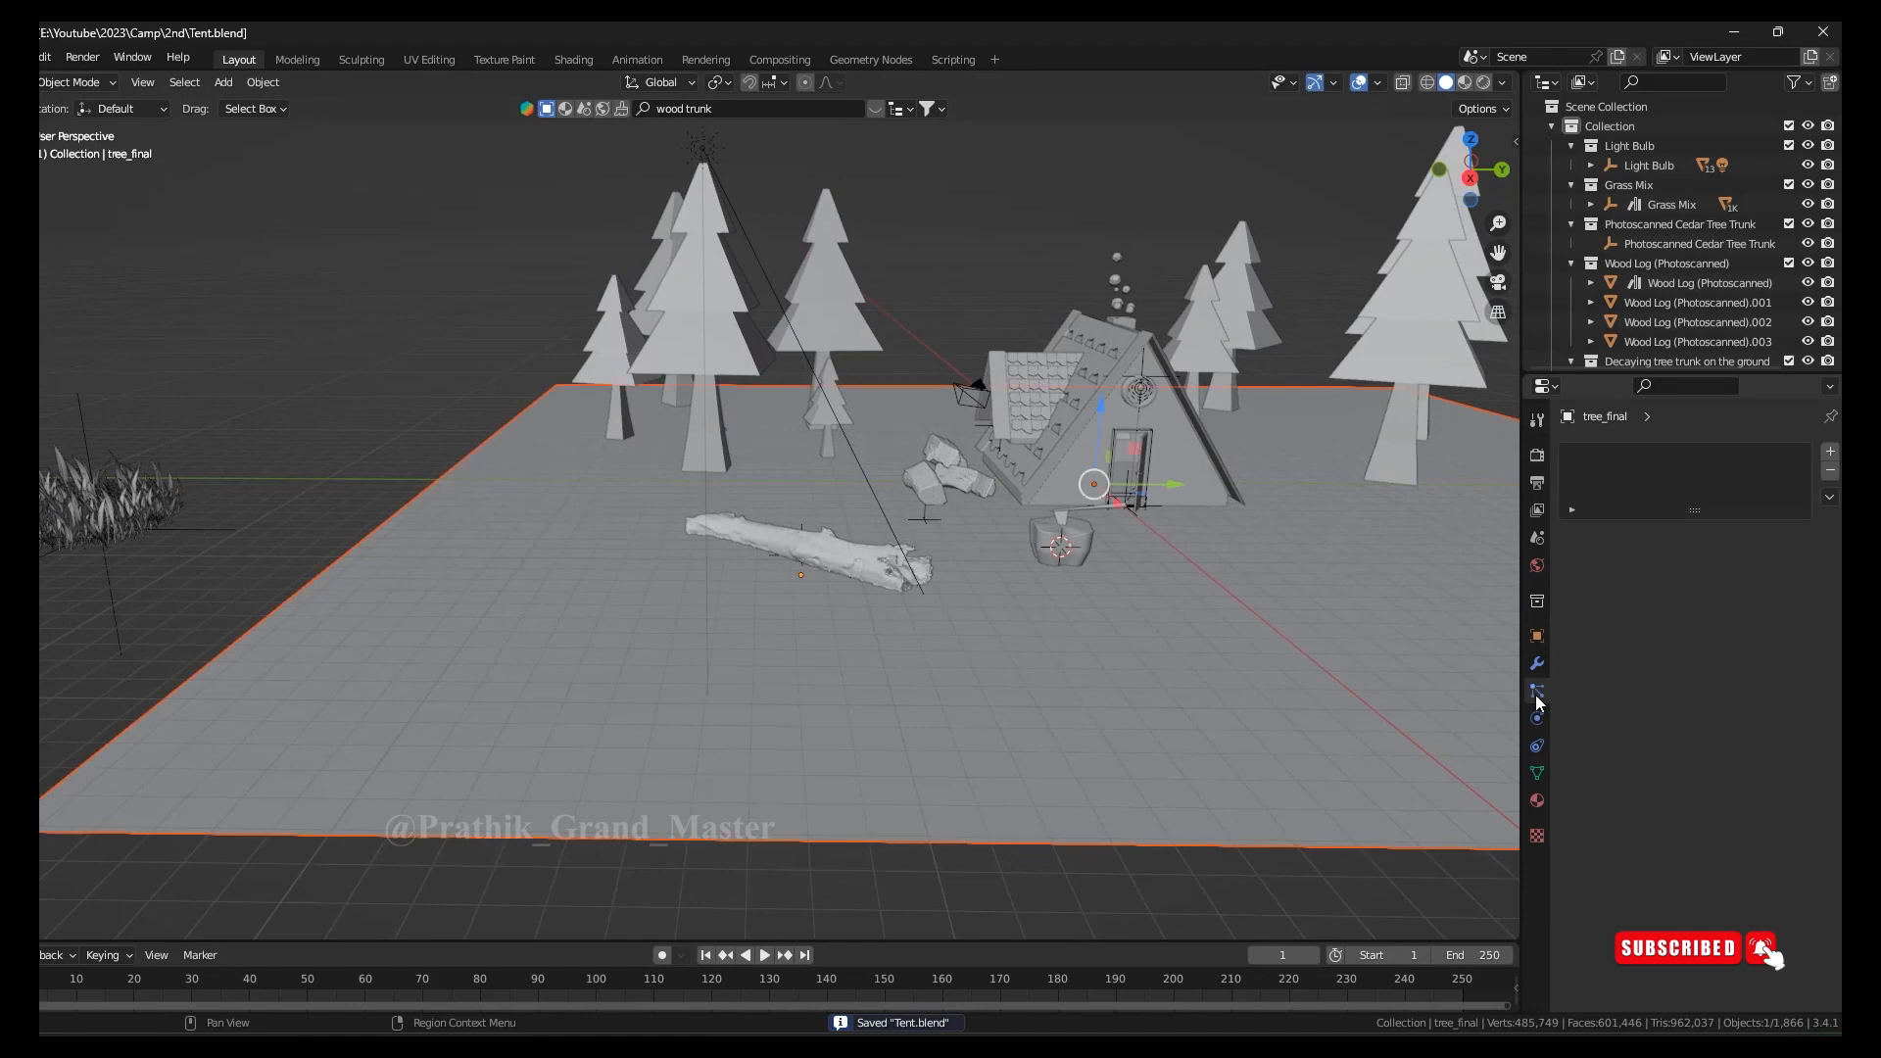
Open the ground plane's hair particle system and display its grass in the viewport
click(1537, 743)
middle_drag(980, 627, 1097, 627)
click(1538, 831)
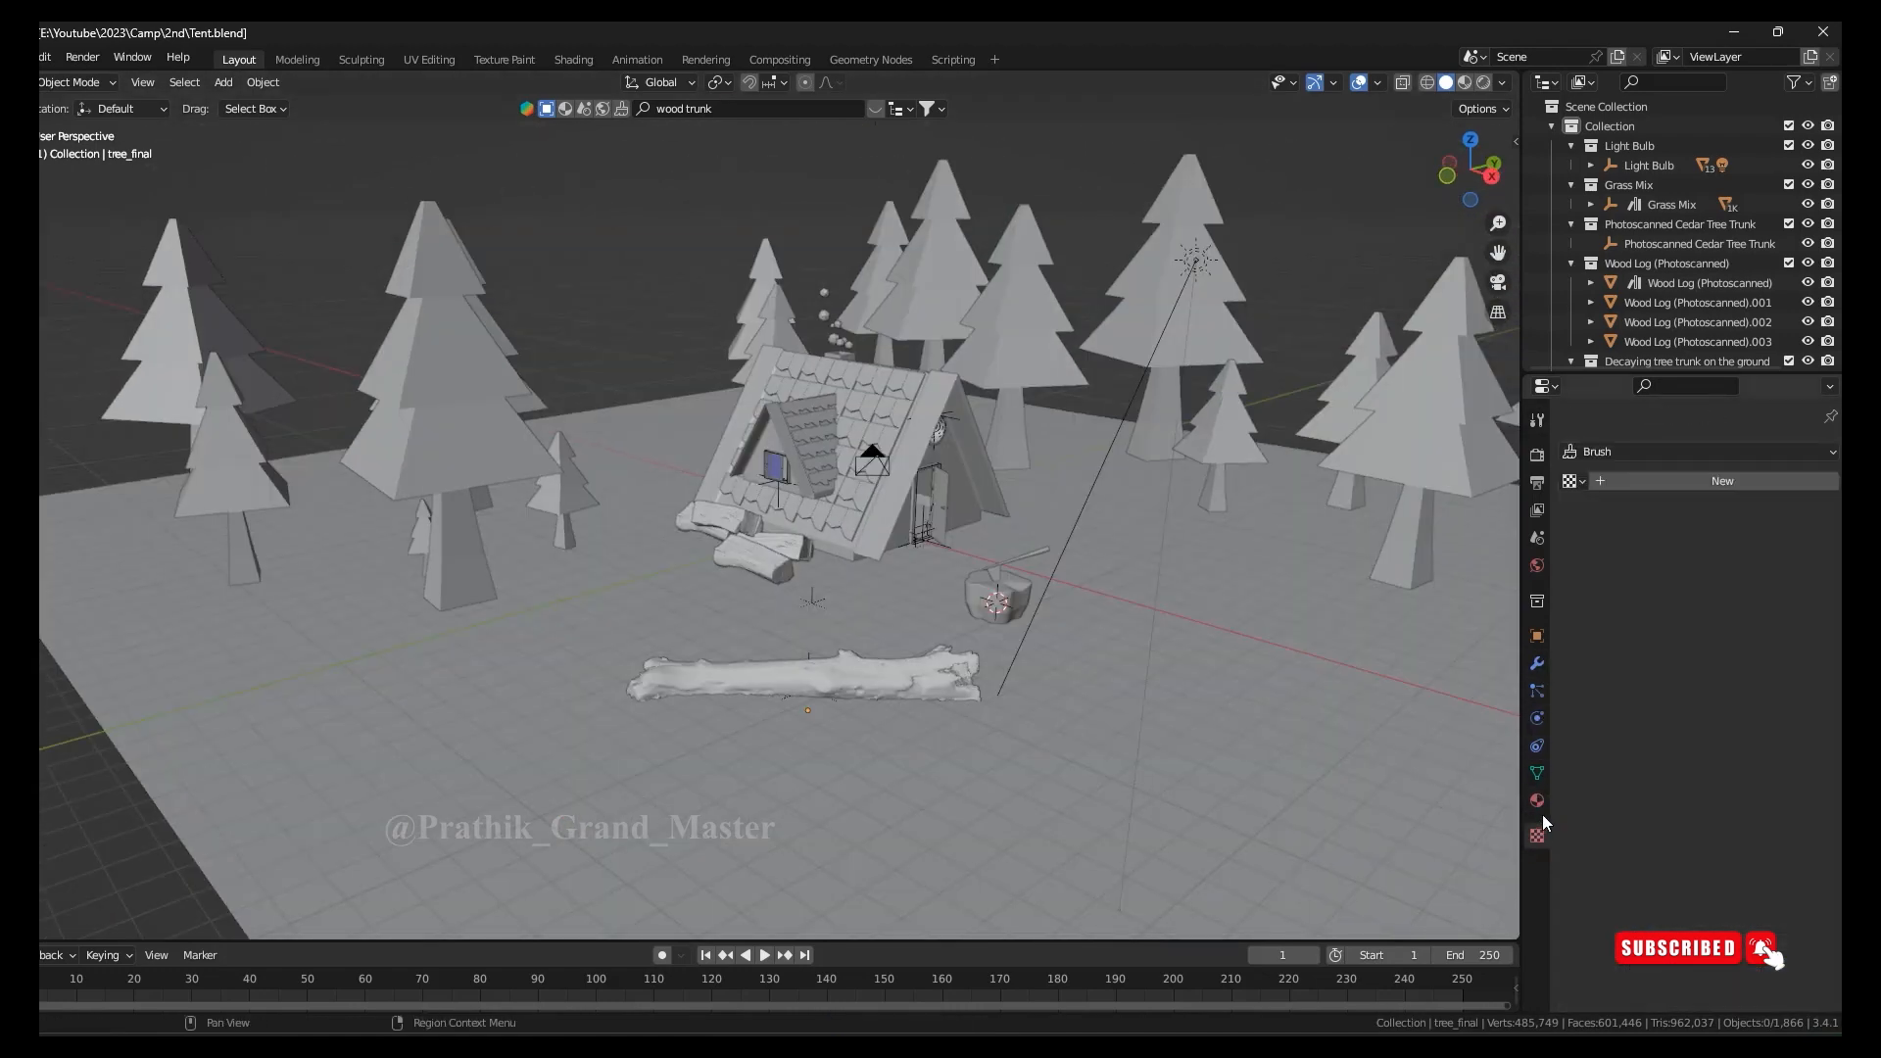
click(1537, 691)
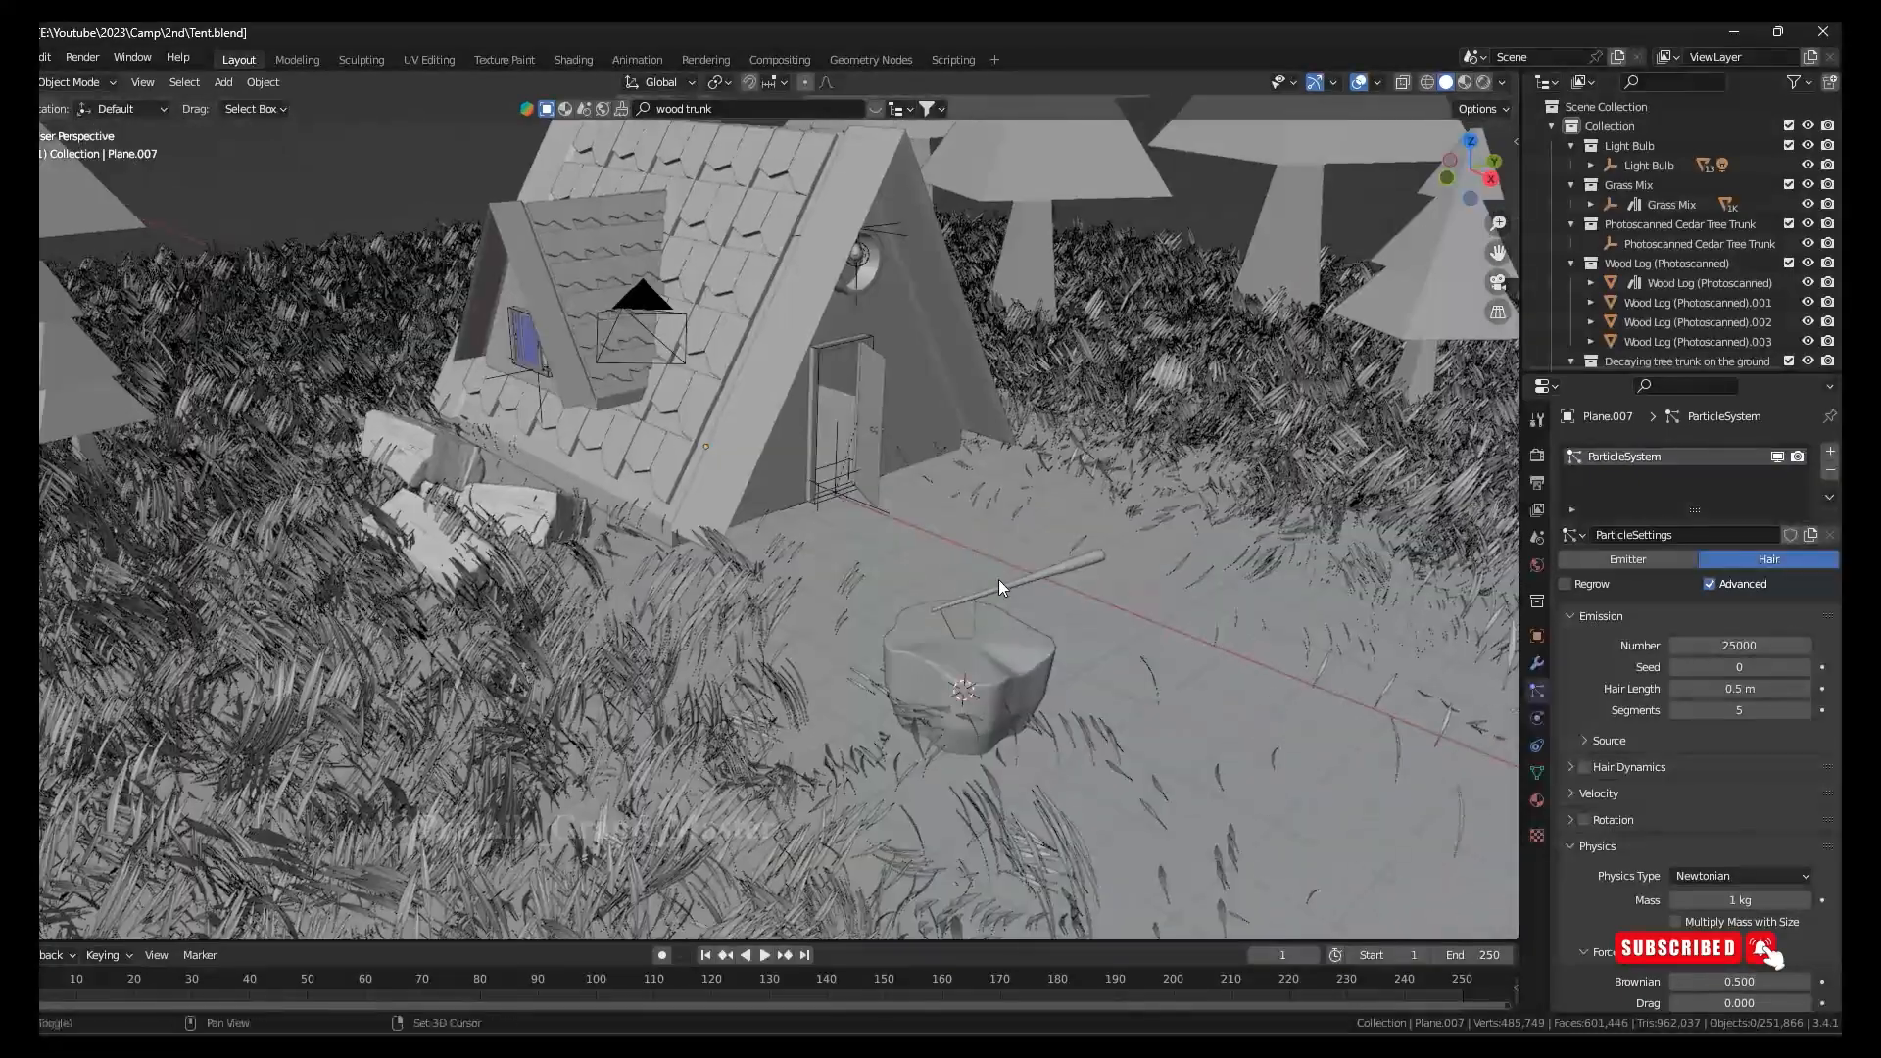
Set an orange-brown base color for the axe handle, and give the axe head a material and adjust its base color
click(999, 586)
click(1537, 802)
click(1729, 707)
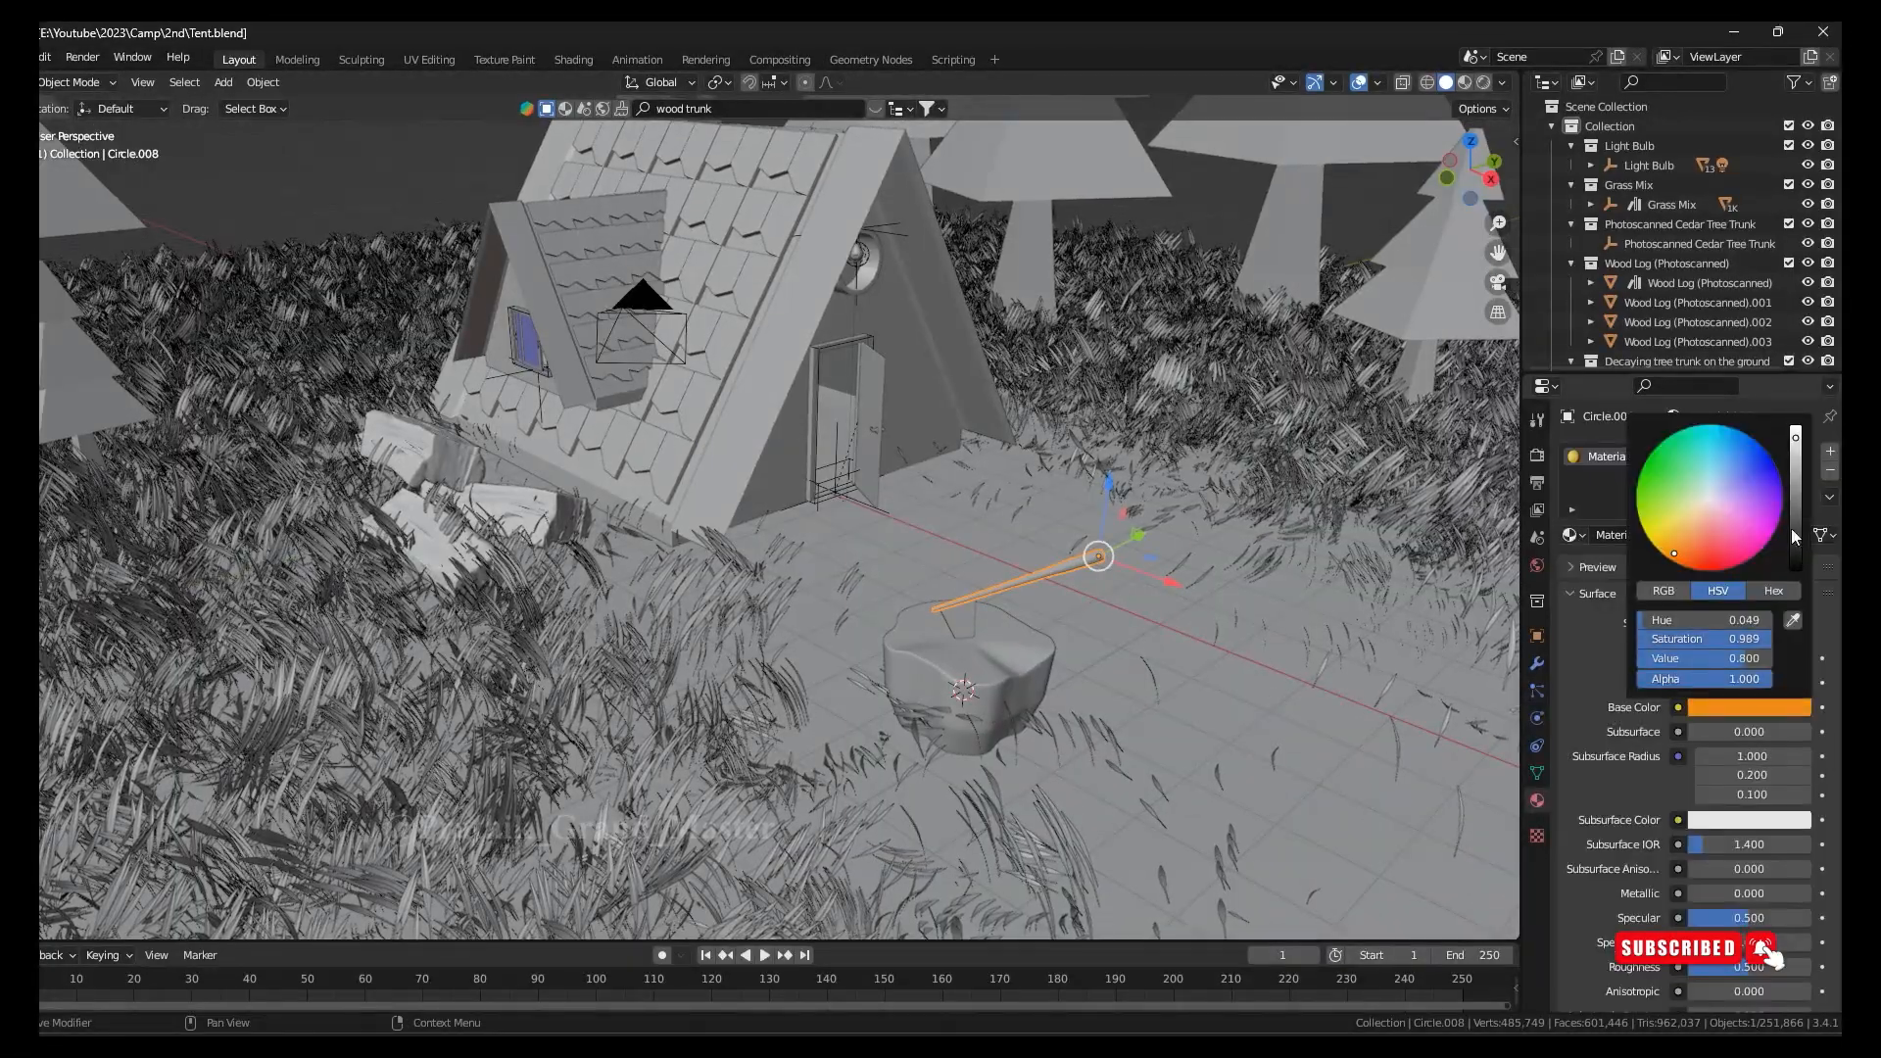
click(969, 616)
click(1685, 535)
click(1749, 707)
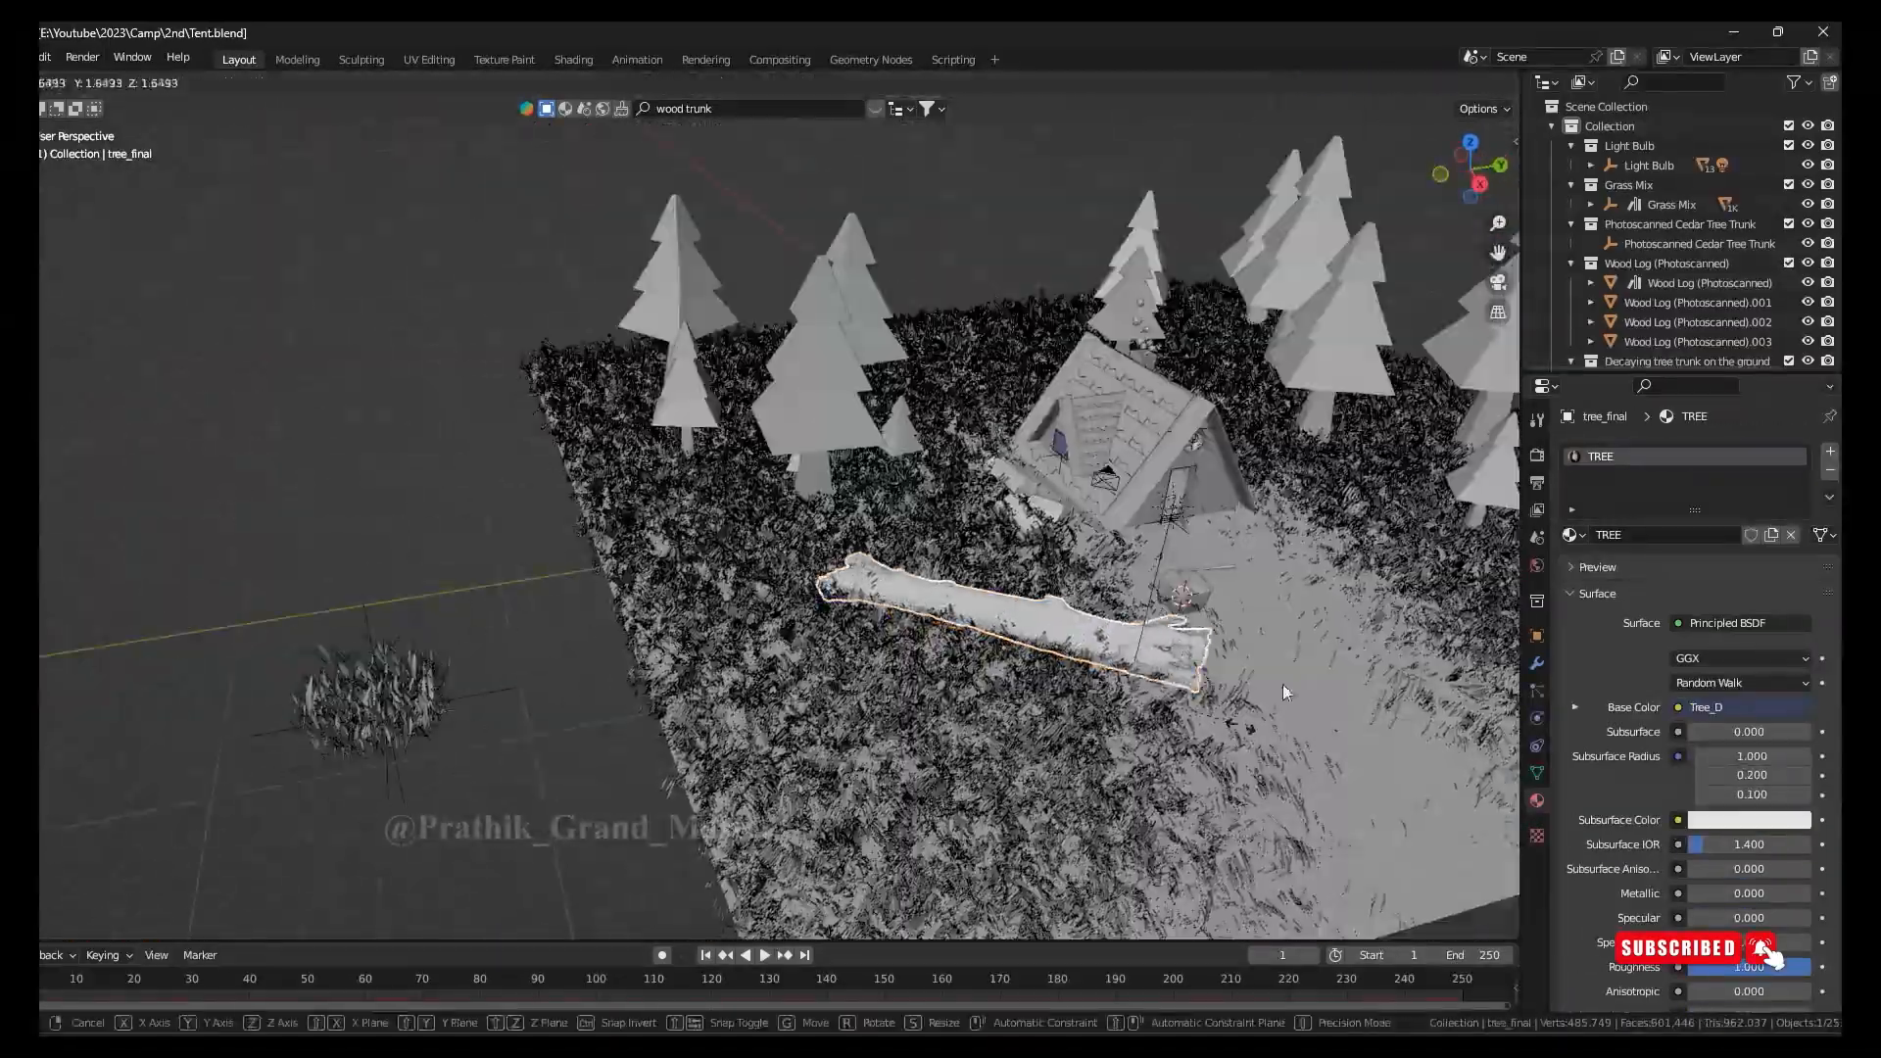
Scale the fallen decaying trunk up by a factor of about 1.65 and save the file
click(1276, 697)
scroll(1224, 587, down, 4)
key(ctrl+s)
scroll(1141, 422, down, 2)
scroll(1141, 422, down, 2)
Hide the ground's grass particles in the viewport, rotate the light in rendered view and save the file
middle_drag(1142, 422, 862, 505)
click(1536, 690)
scroll(702, 536, up, 4)
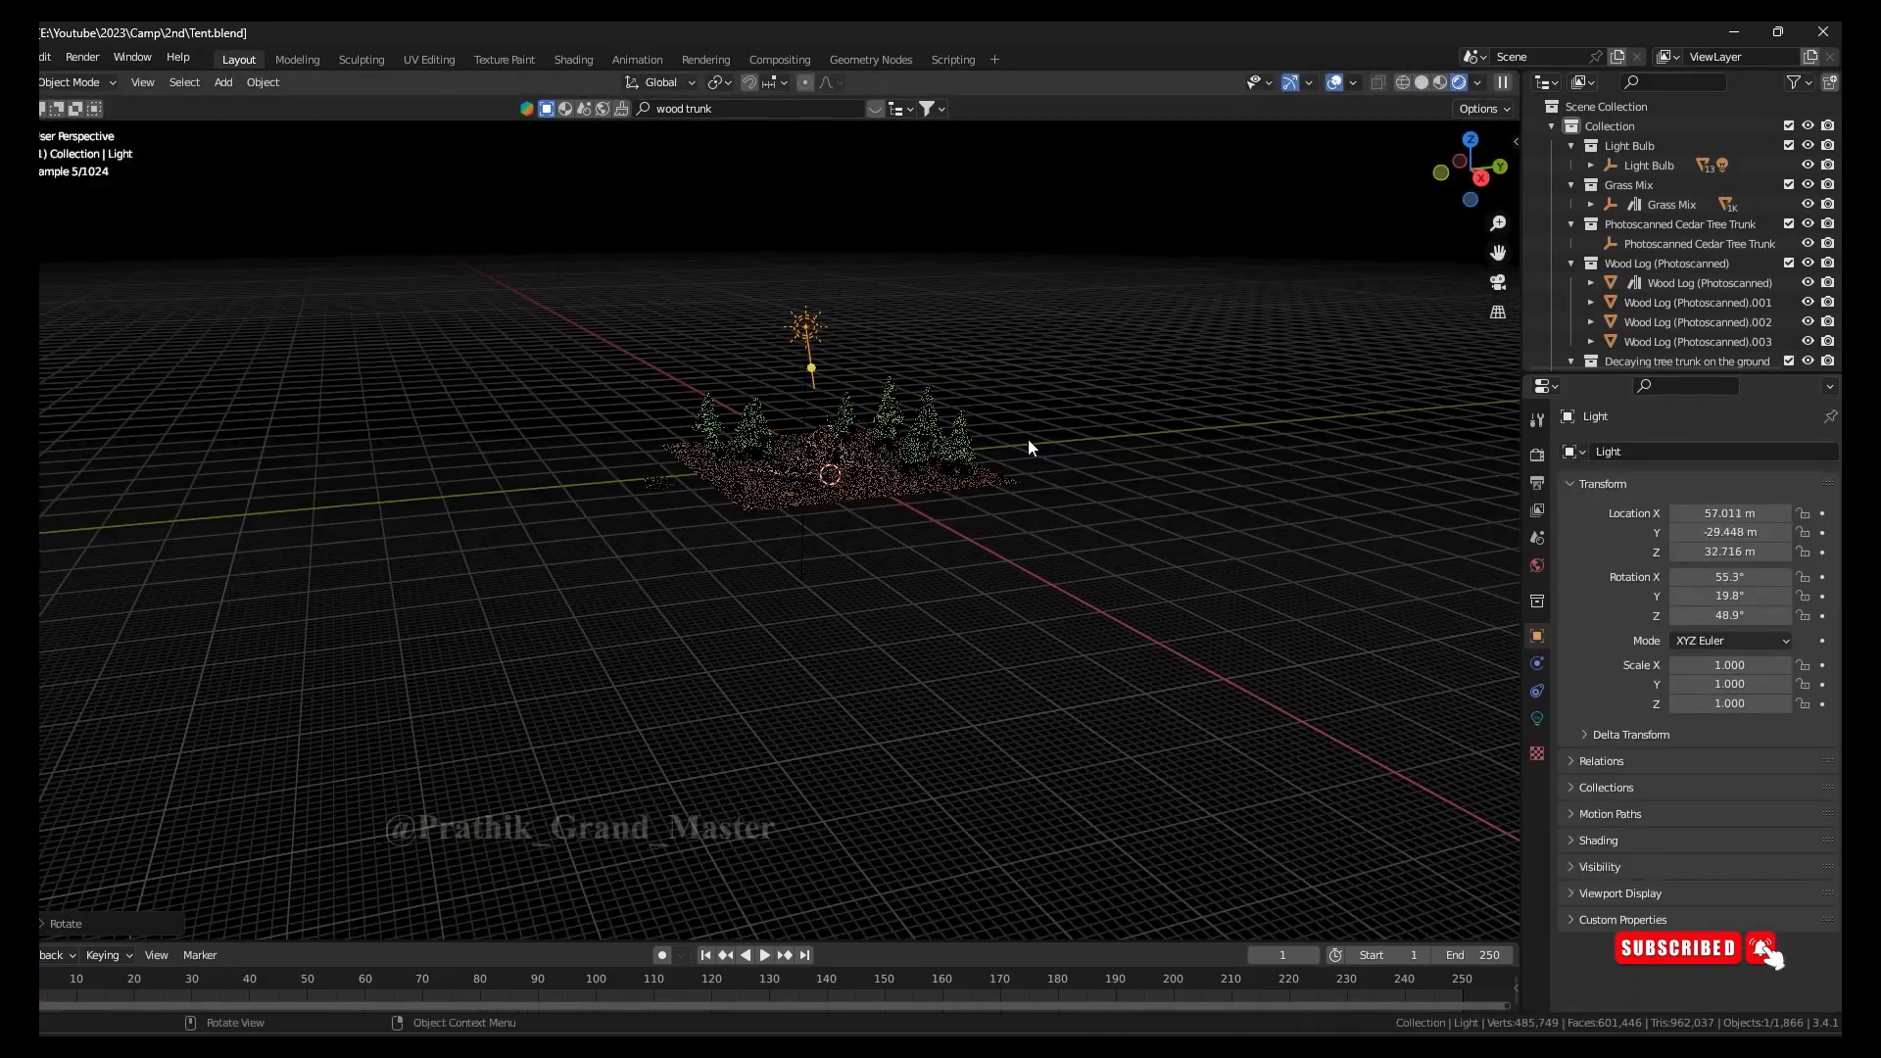
scroll(1027, 439, up, 8)
key(ctrl+s)
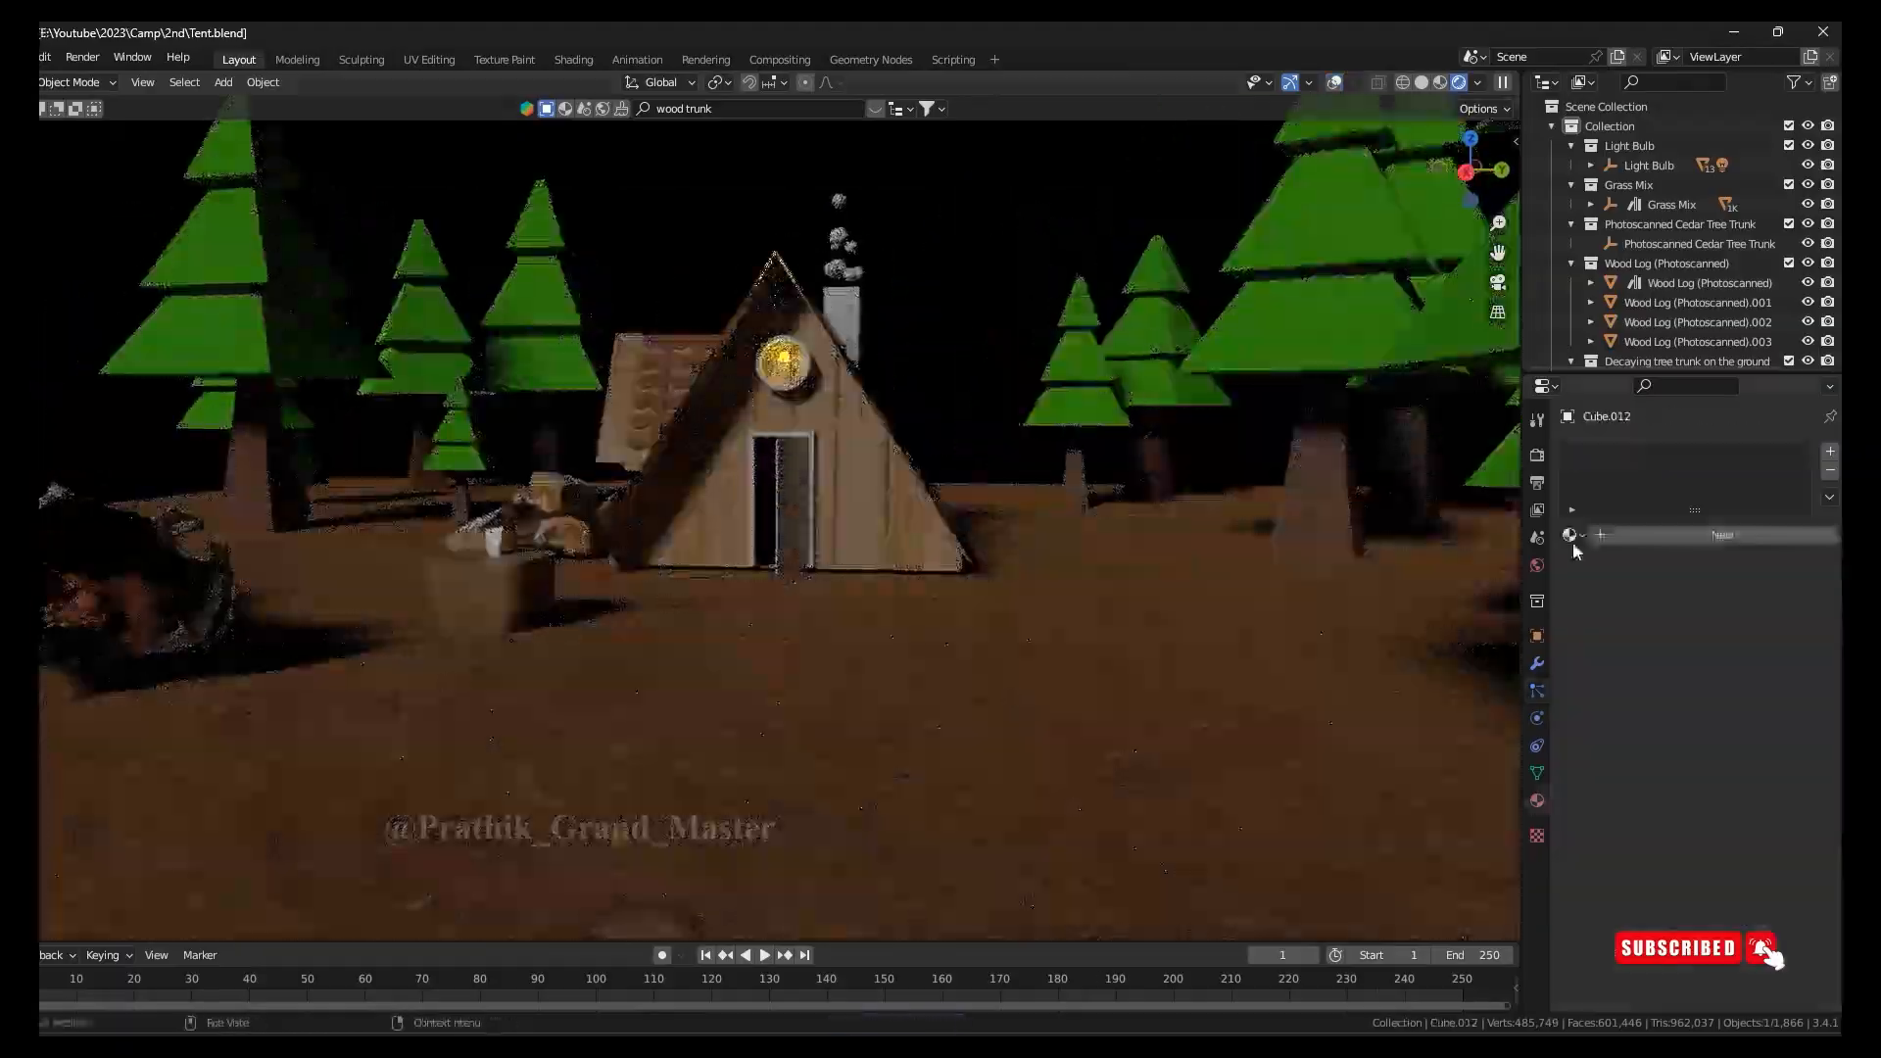
Assign the existing WickerIndividualSimpleRattan001_2K material to Cube.012
click(1570, 534)
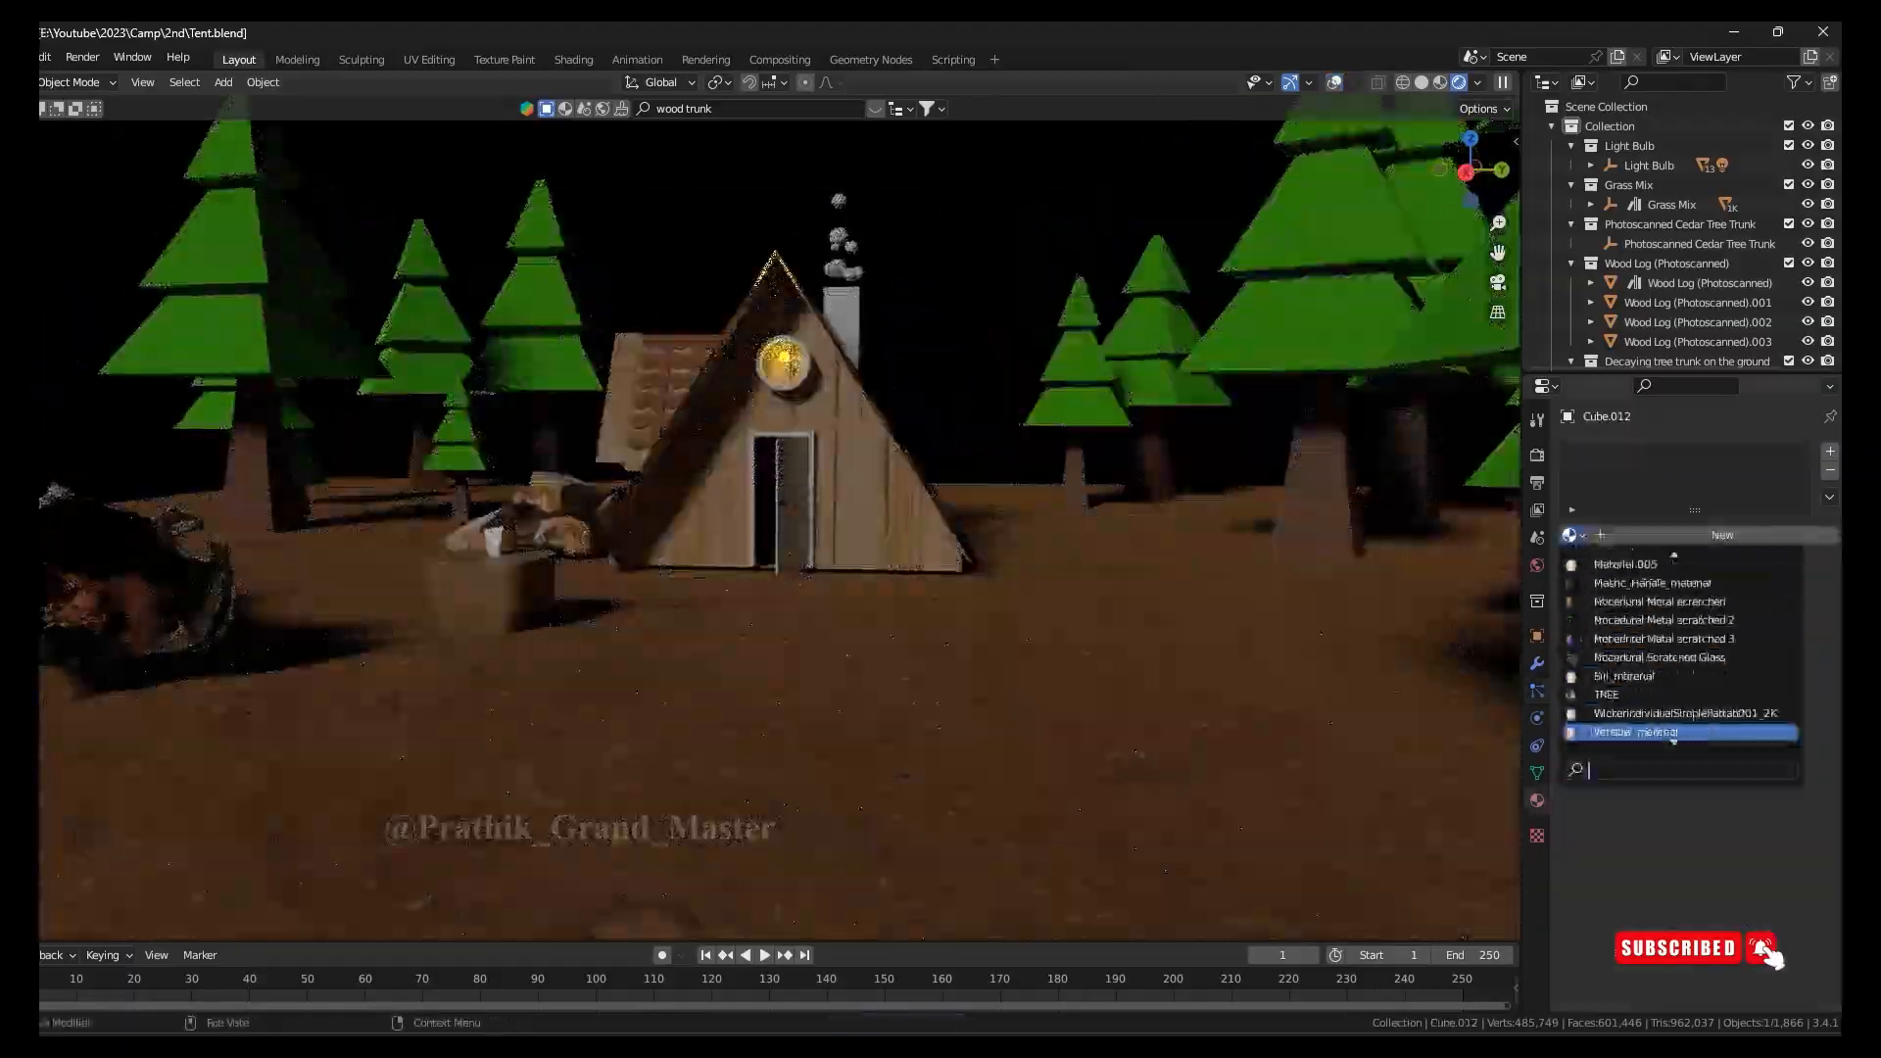
click(1606, 720)
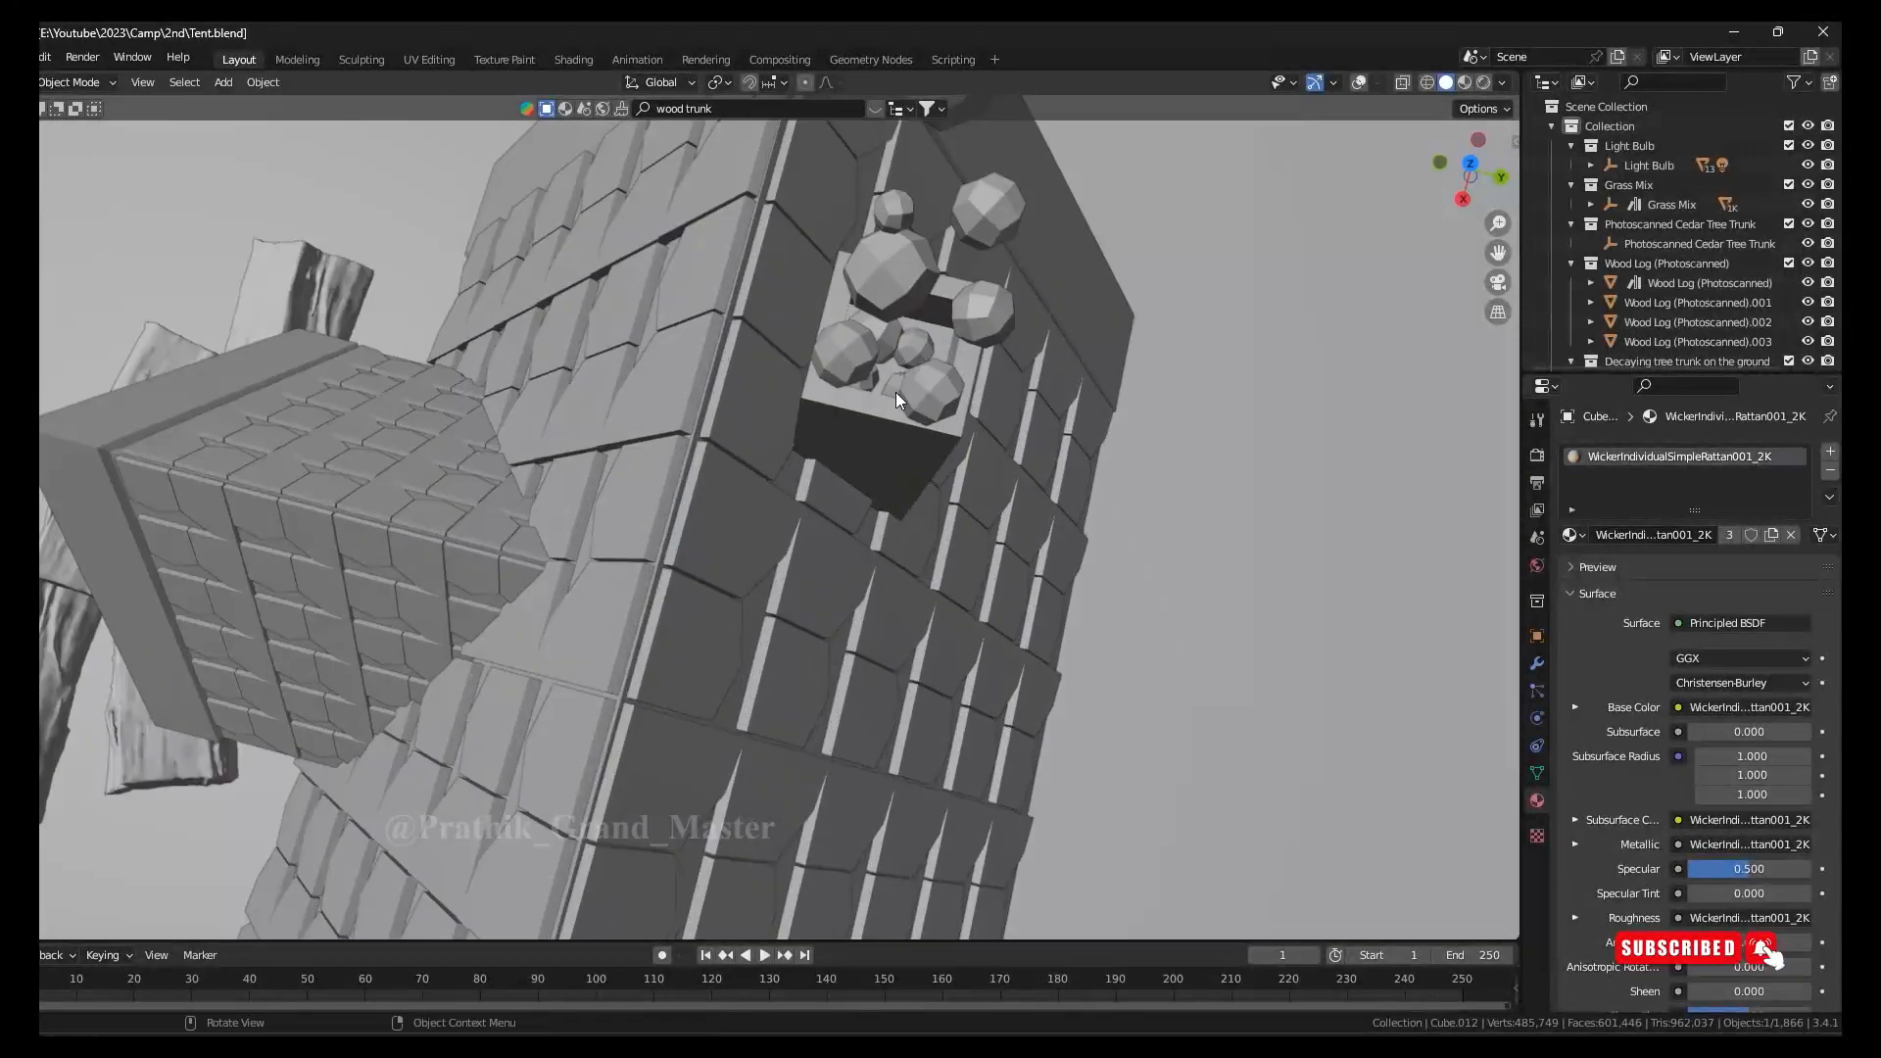
Select the chimney together with its smoke balls and move them along Z
click(895, 392)
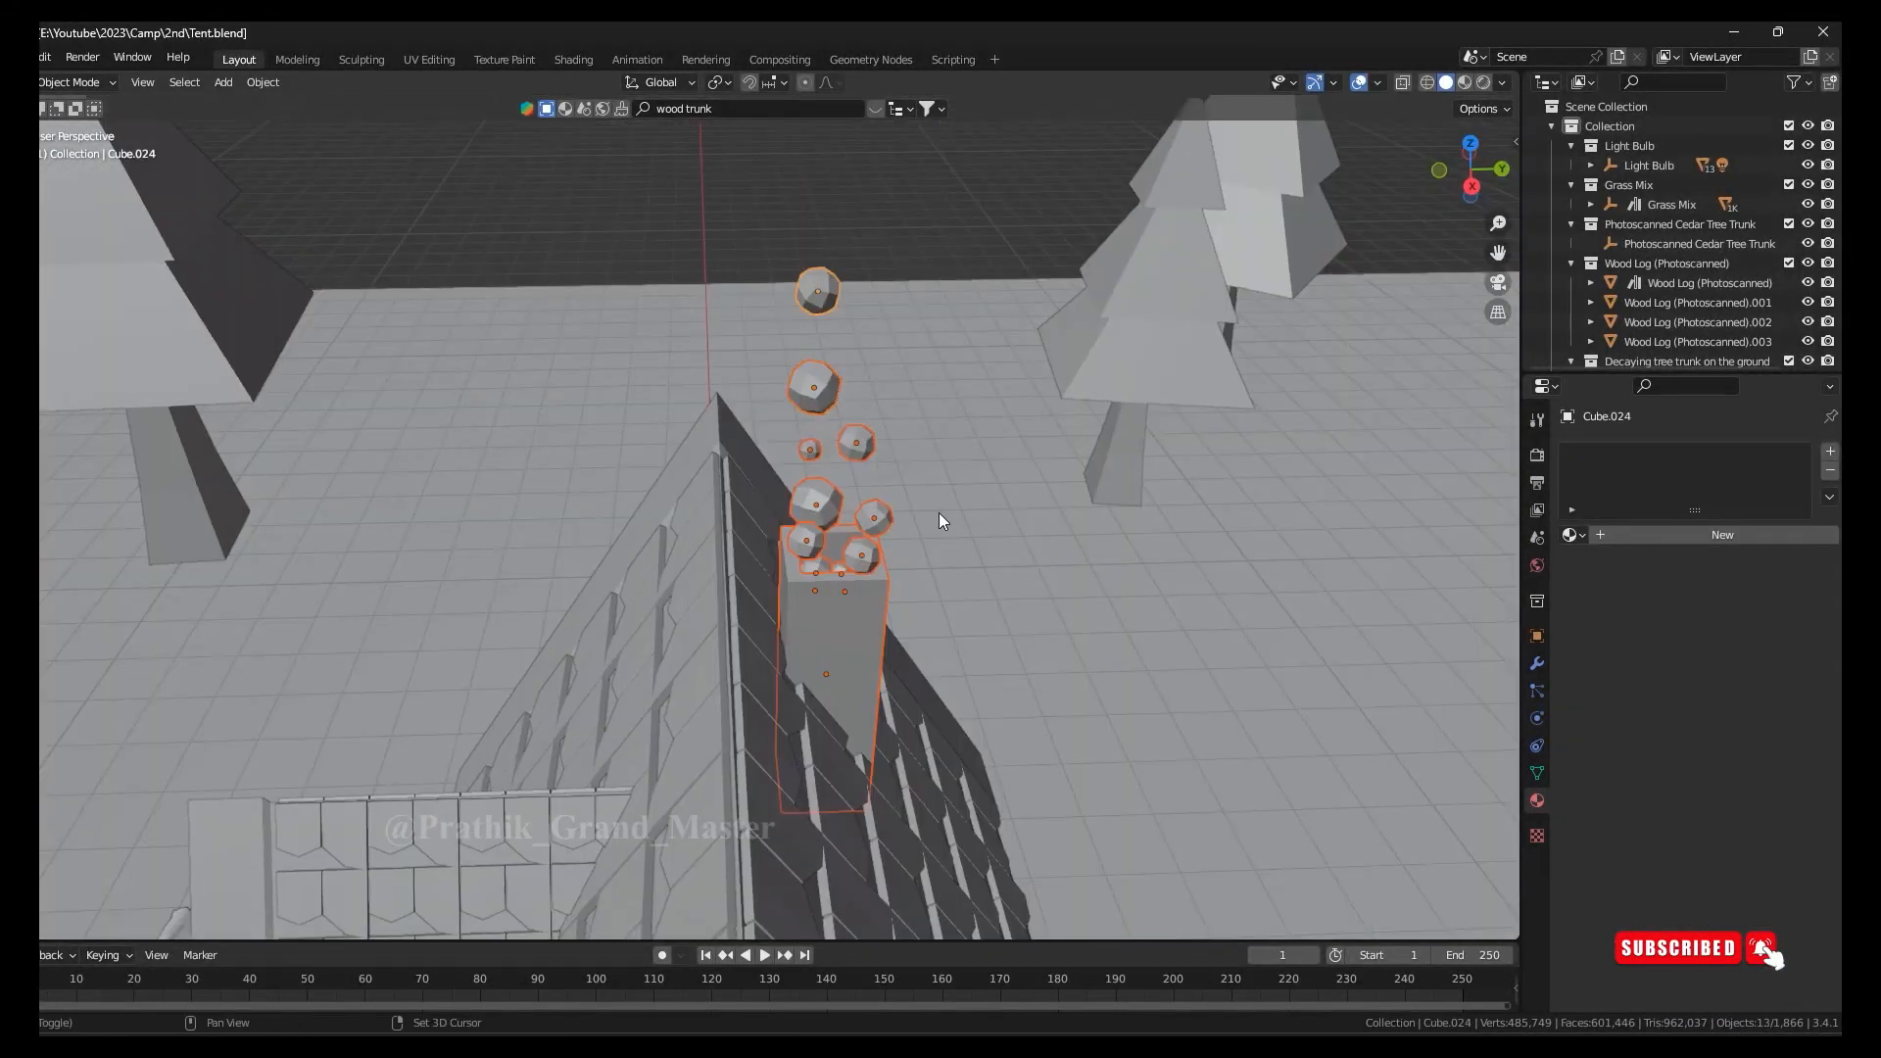
middle_drag(939, 513, 999, 650)
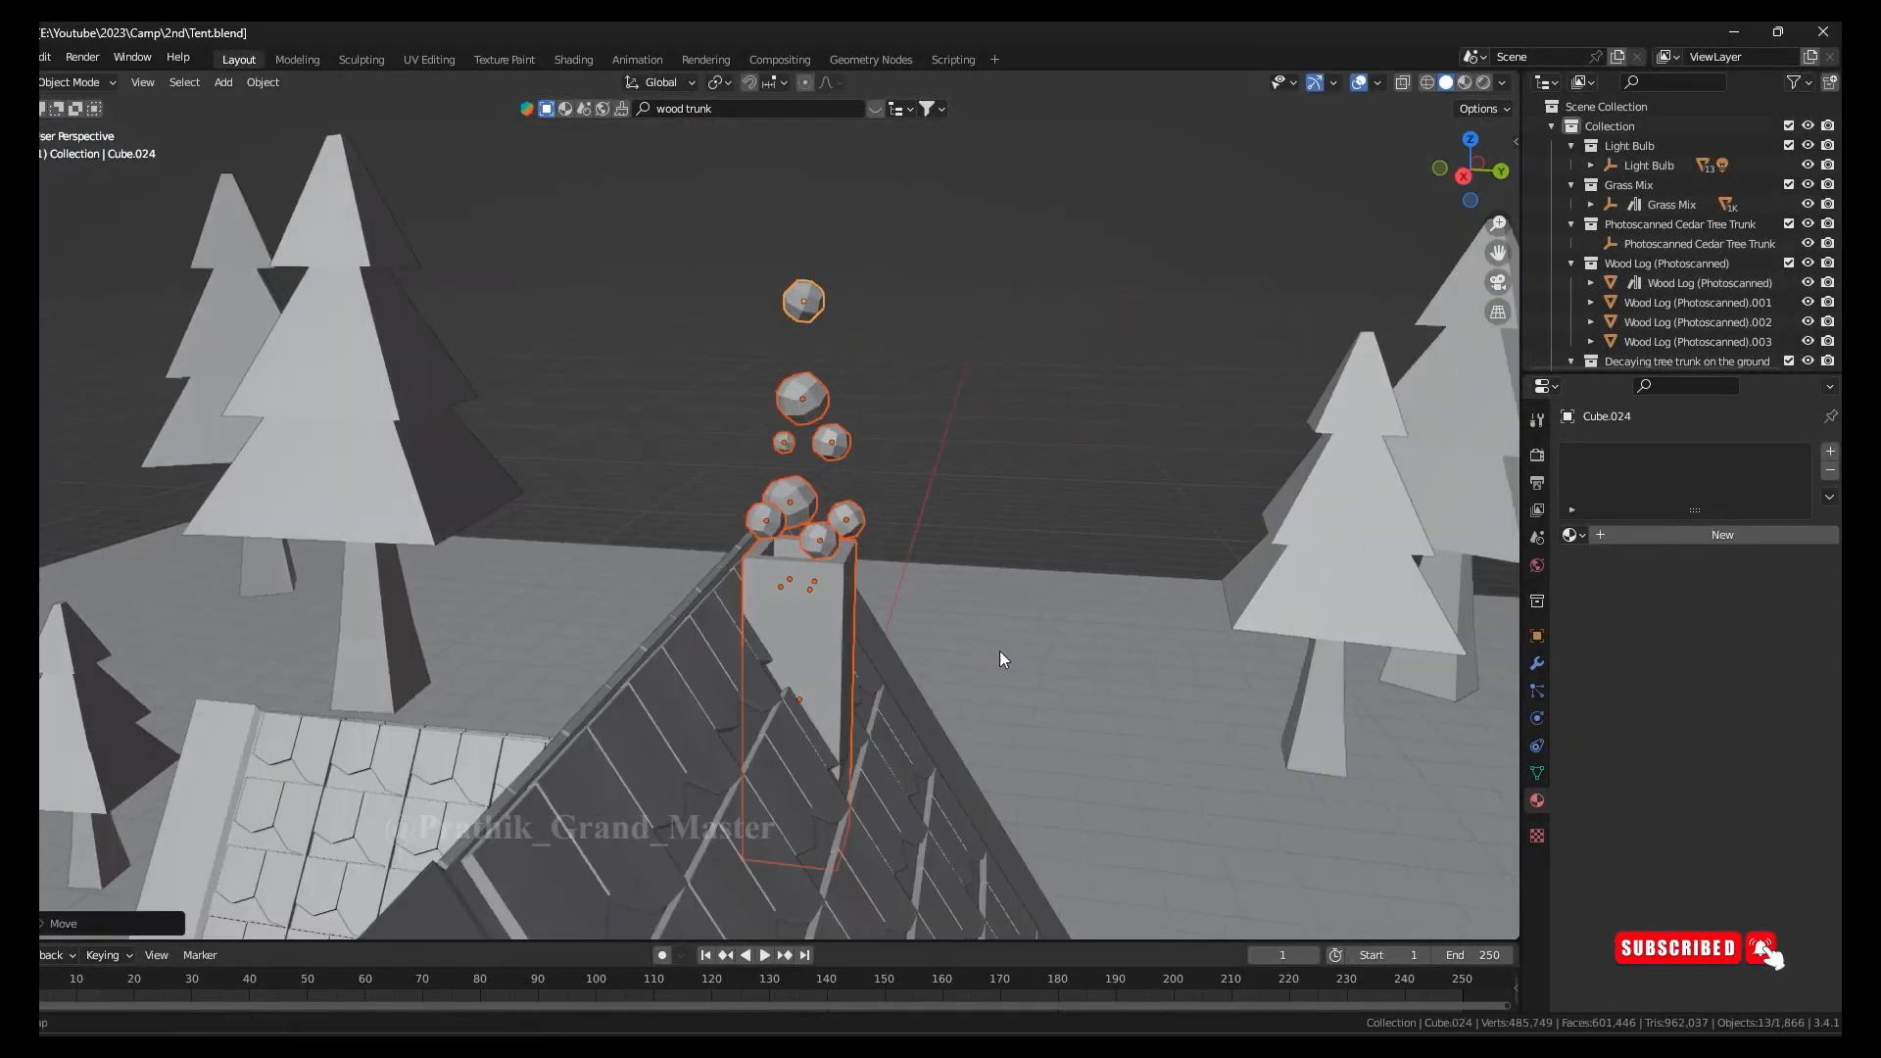
key(g)
key(z)
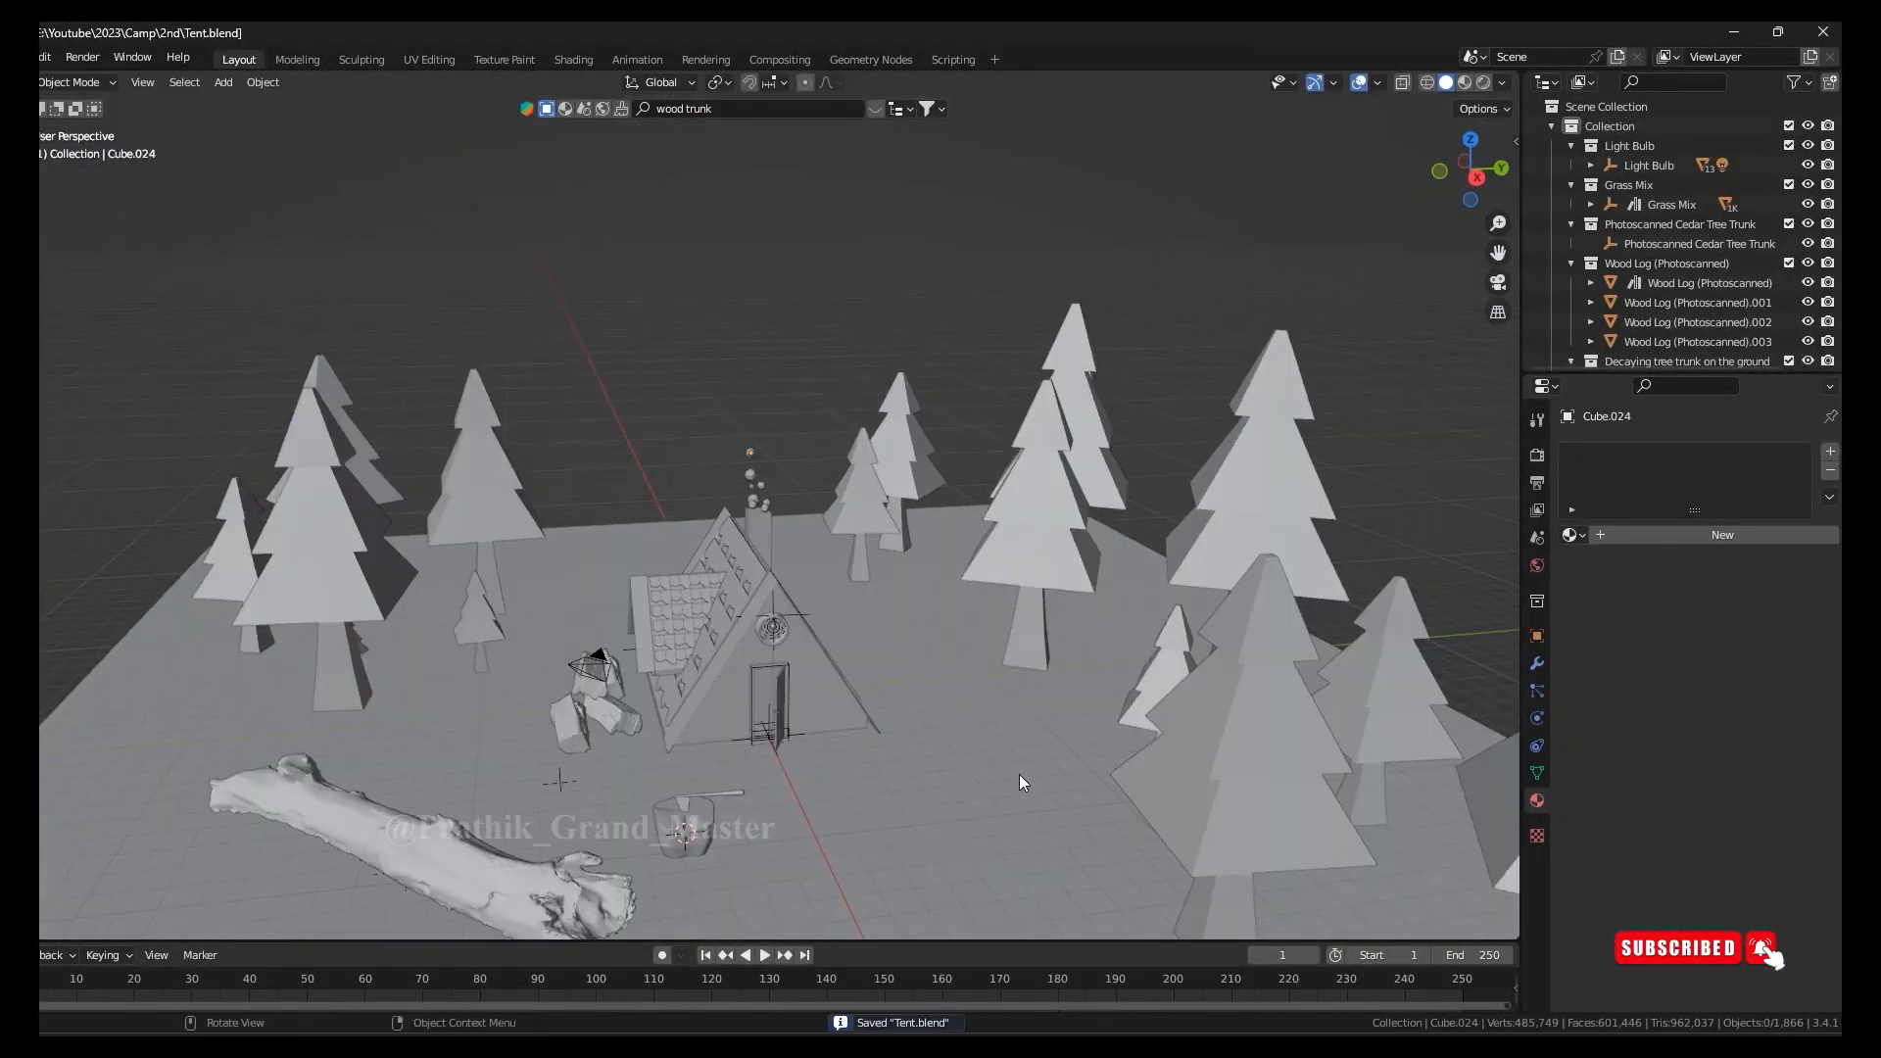
Add a cube beside the cabin and shape its vertices into a rounded rock with a level 4 Subdivision Surface
middle_drag(1019, 781, 1012, 582)
key(shift+a)
mouse_move(878, 831)
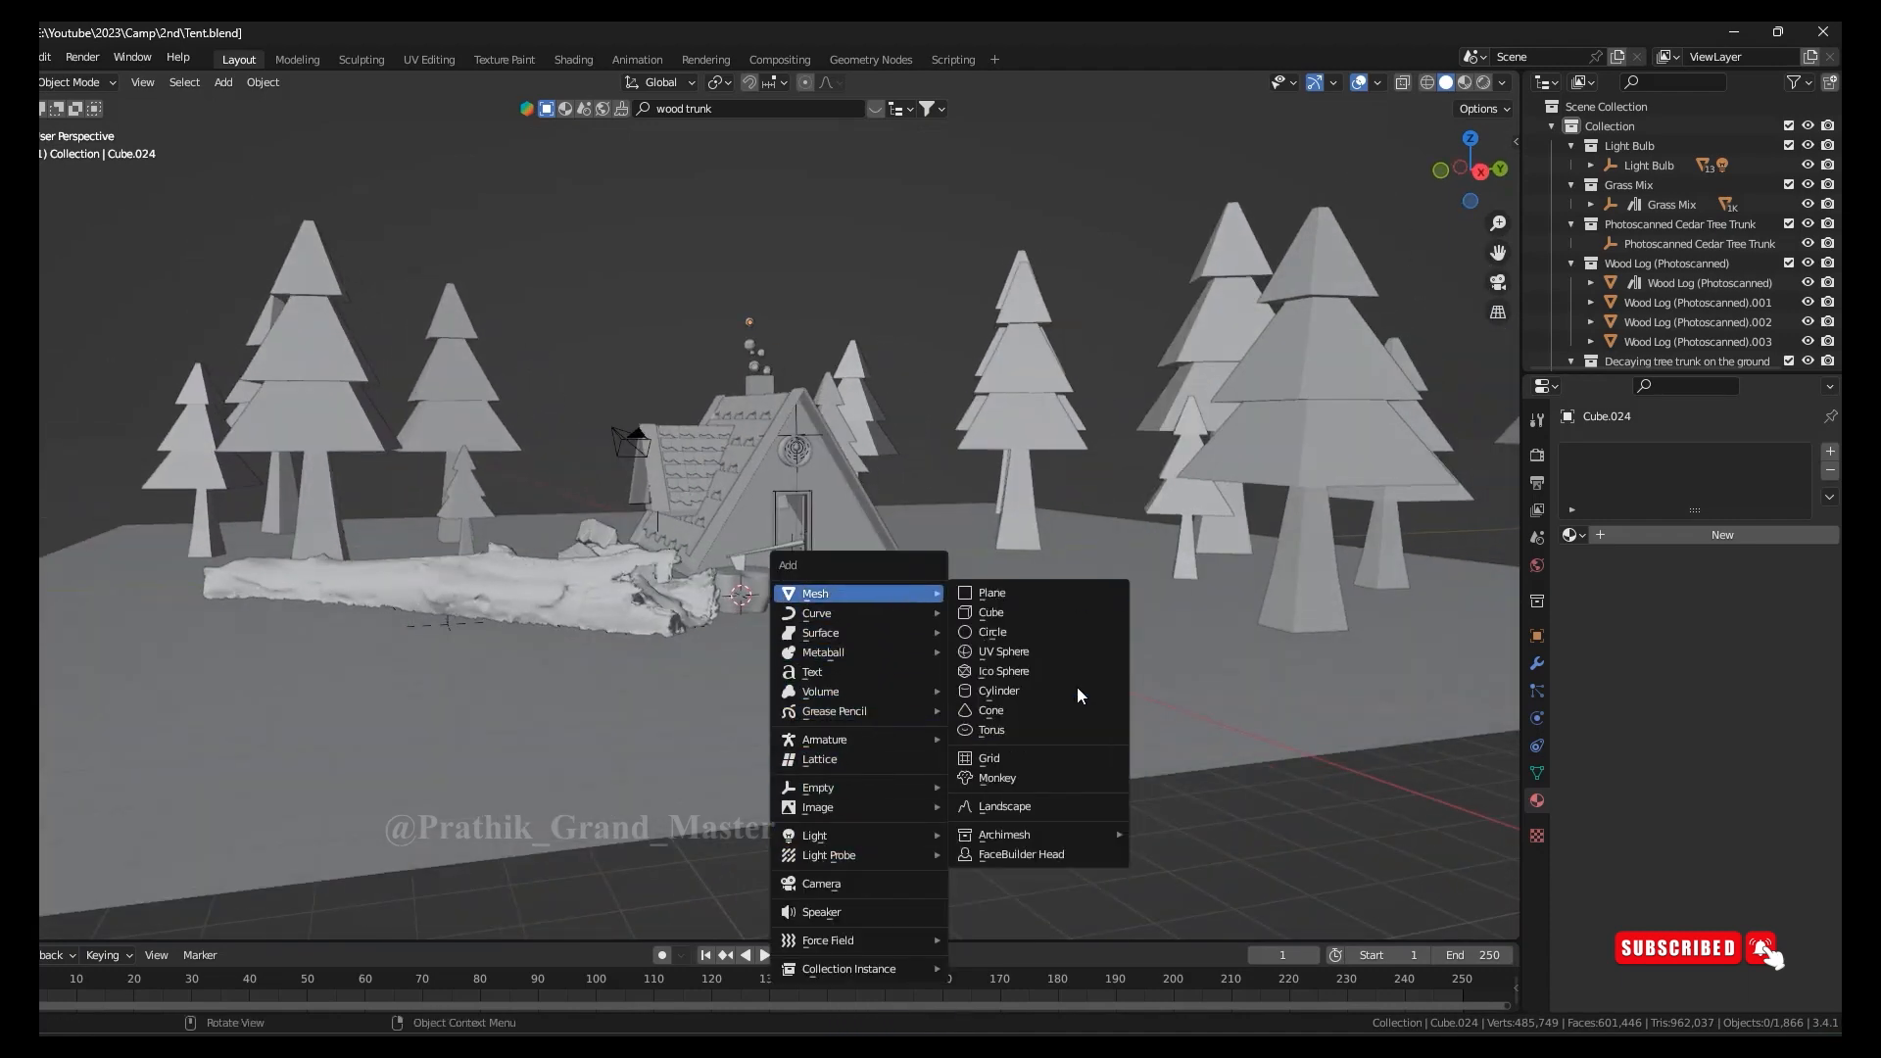
click(991, 612)
ctrl+middle_drag(991, 612, 819, 654)
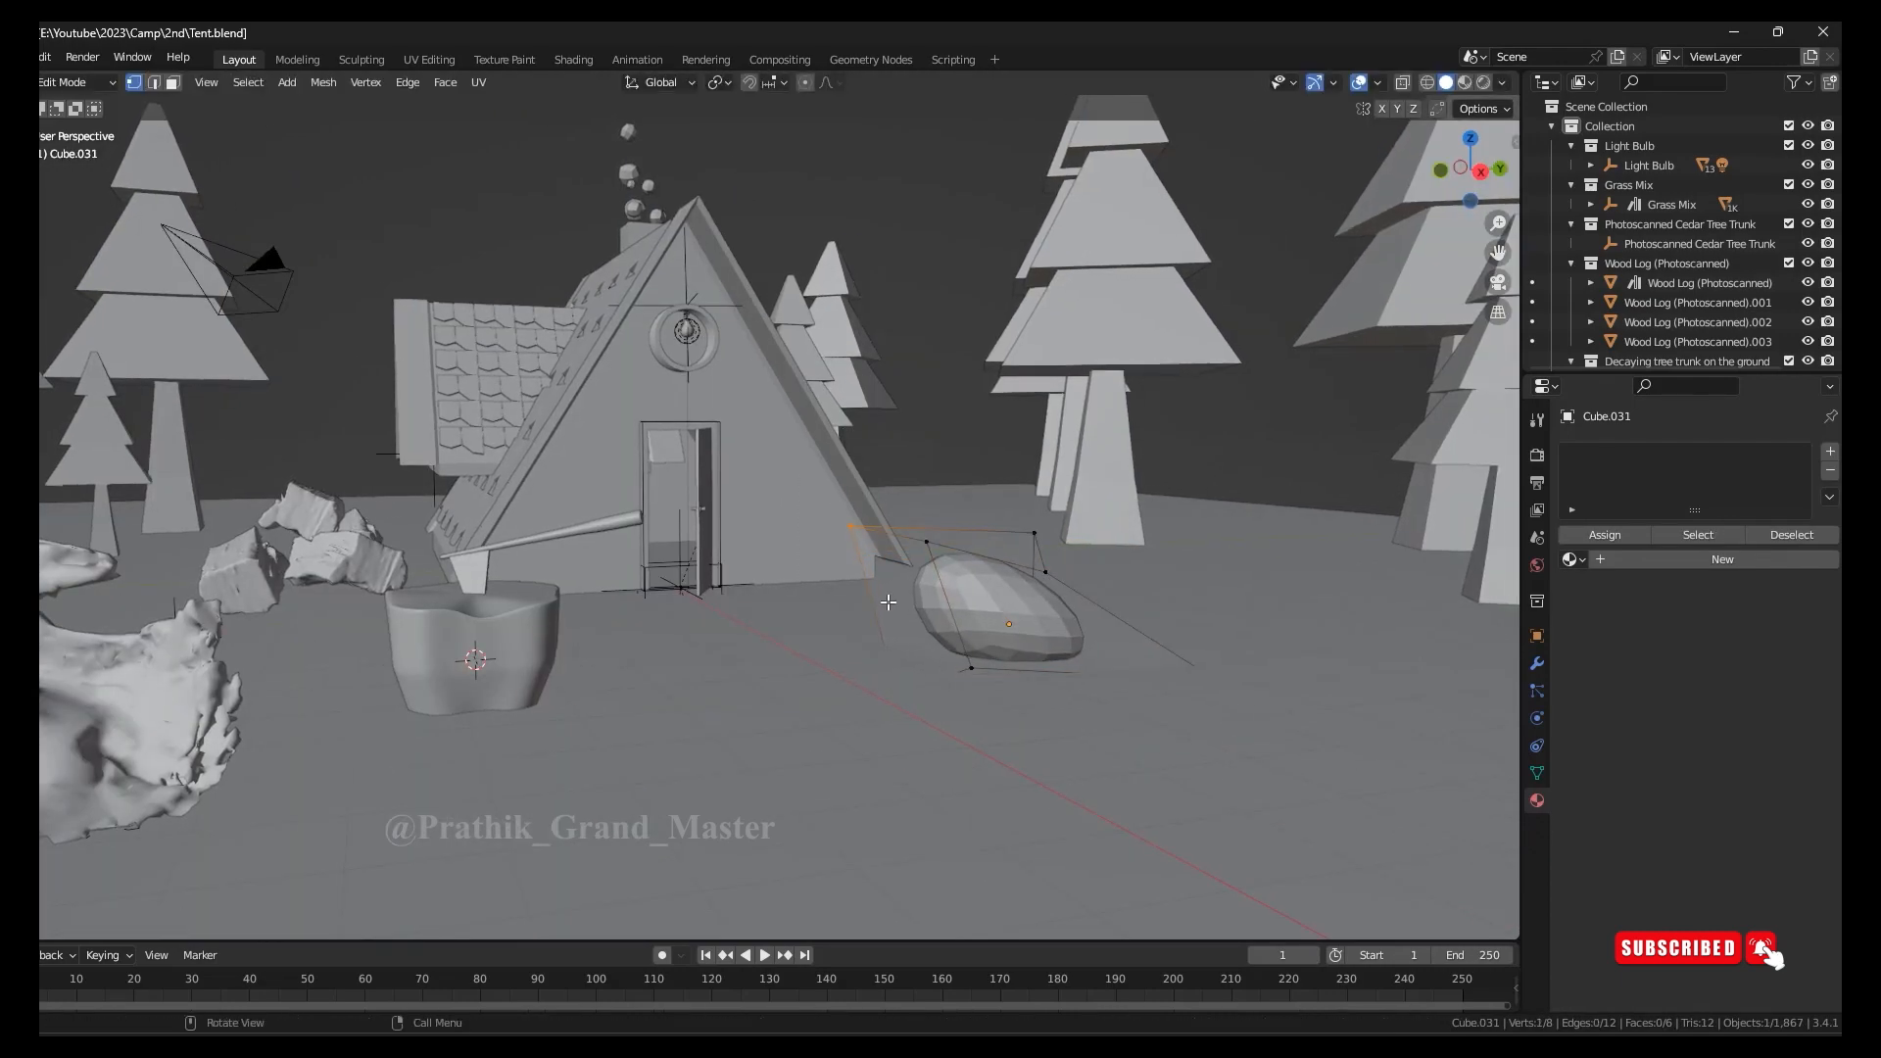
key(Tab)
middle_drag(887, 602, 784, 580)
key(g)
click(995, 663)
key(ctrl+4)
Rotate the rock, duplicate it and move the copy alongside the original
key(r)
click(743, 633)
key(shift+d)
click(785, 580)
drag(785, 580, 862, 575)
Rotate the copied rock about Z and scale it to vary its look
middle_drag(862, 574, 852, 699)
key(r)
key(z)
click(995, 794)
key(s)
key(r)
key(z)
Duplicate both rocks and rotate the copies about Z to form a cluster of four beside the cabin
middle_drag(1021, 621, 966, 541)
shift+click(1064, 598)
key(shift+d)
key(r)
key(z)
click(650, 747)
middle_drag(650, 748, 803, 588)
click(844, 441)
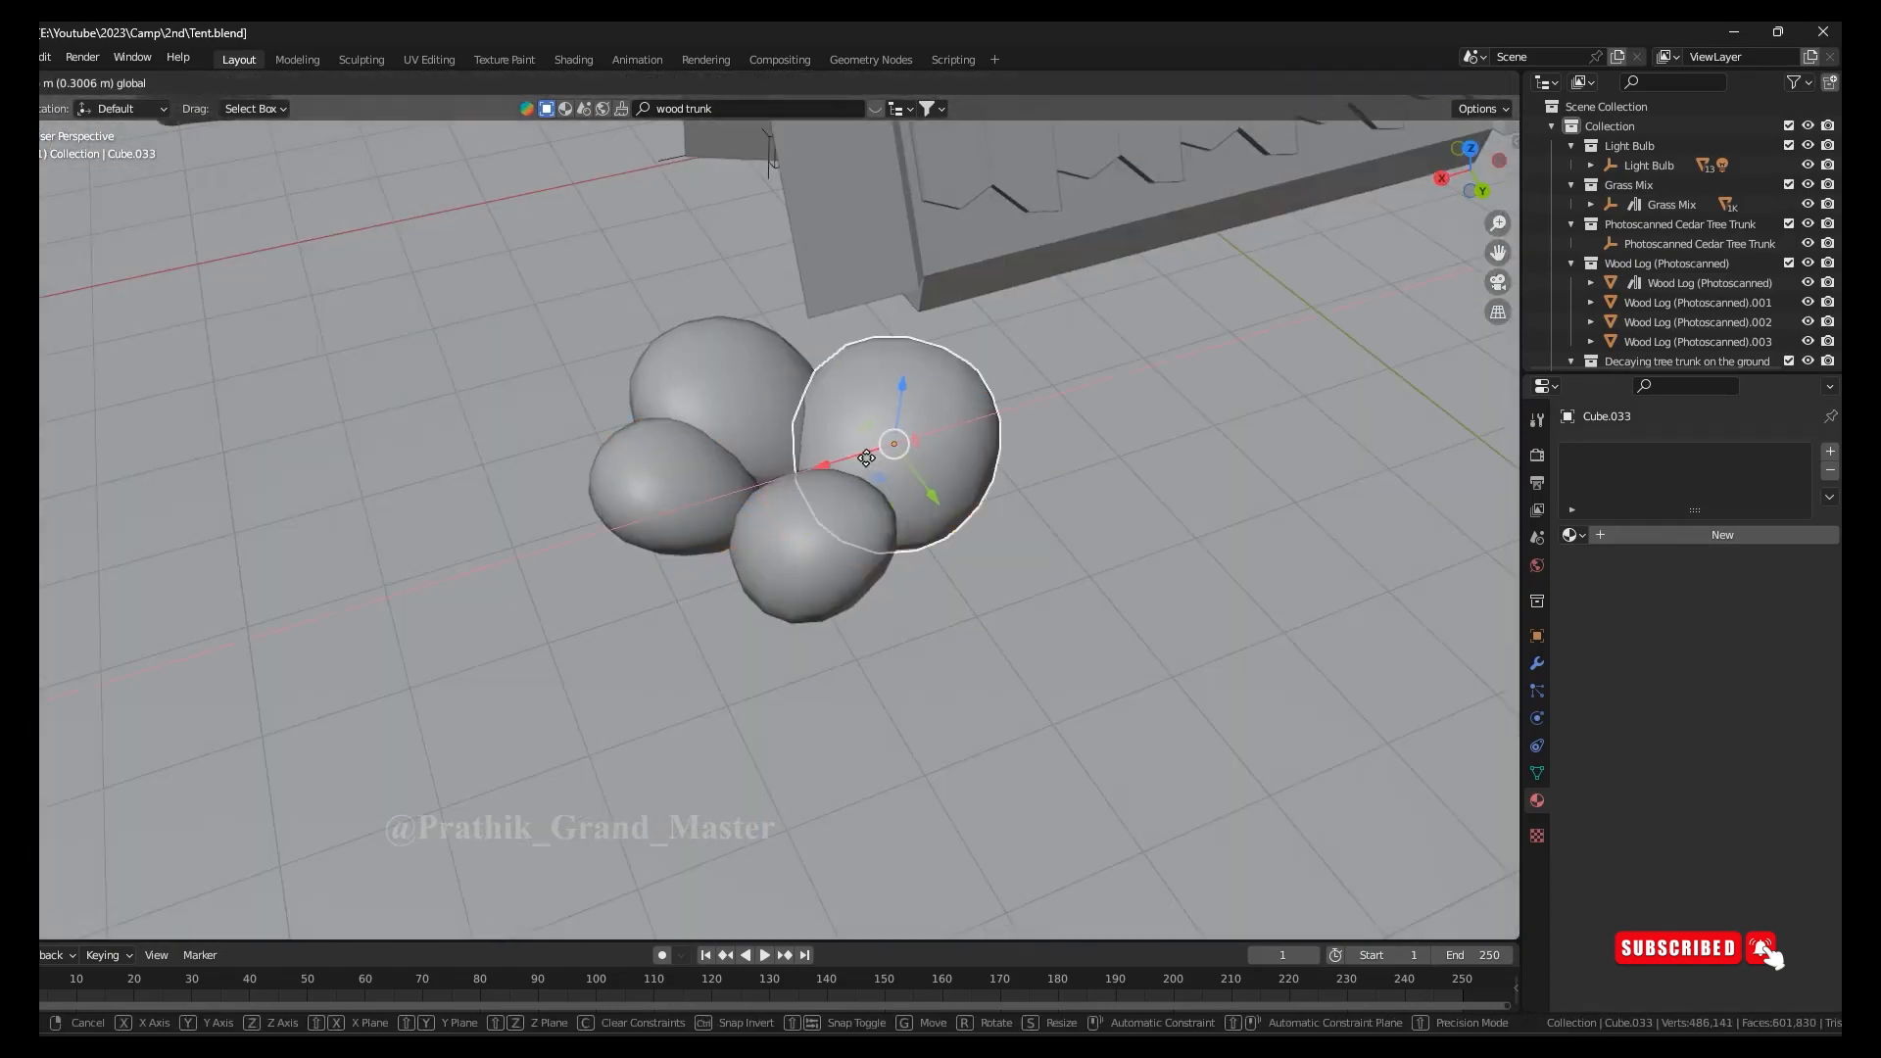
Move rocks within the cluster and shift one of them away toward the neighbouring pine tree
drag(796, 476, 862, 456)
click(676, 489)
middle_drag(676, 489, 907, 479)
drag(729, 514, 1366, 520)
Reshape the rock near the pine tree by moving its vertices in Edit Mode
key(Tab)
drag(1142, 386, 1259, 480)
middle_drag(1371, 558, 1404, 580)
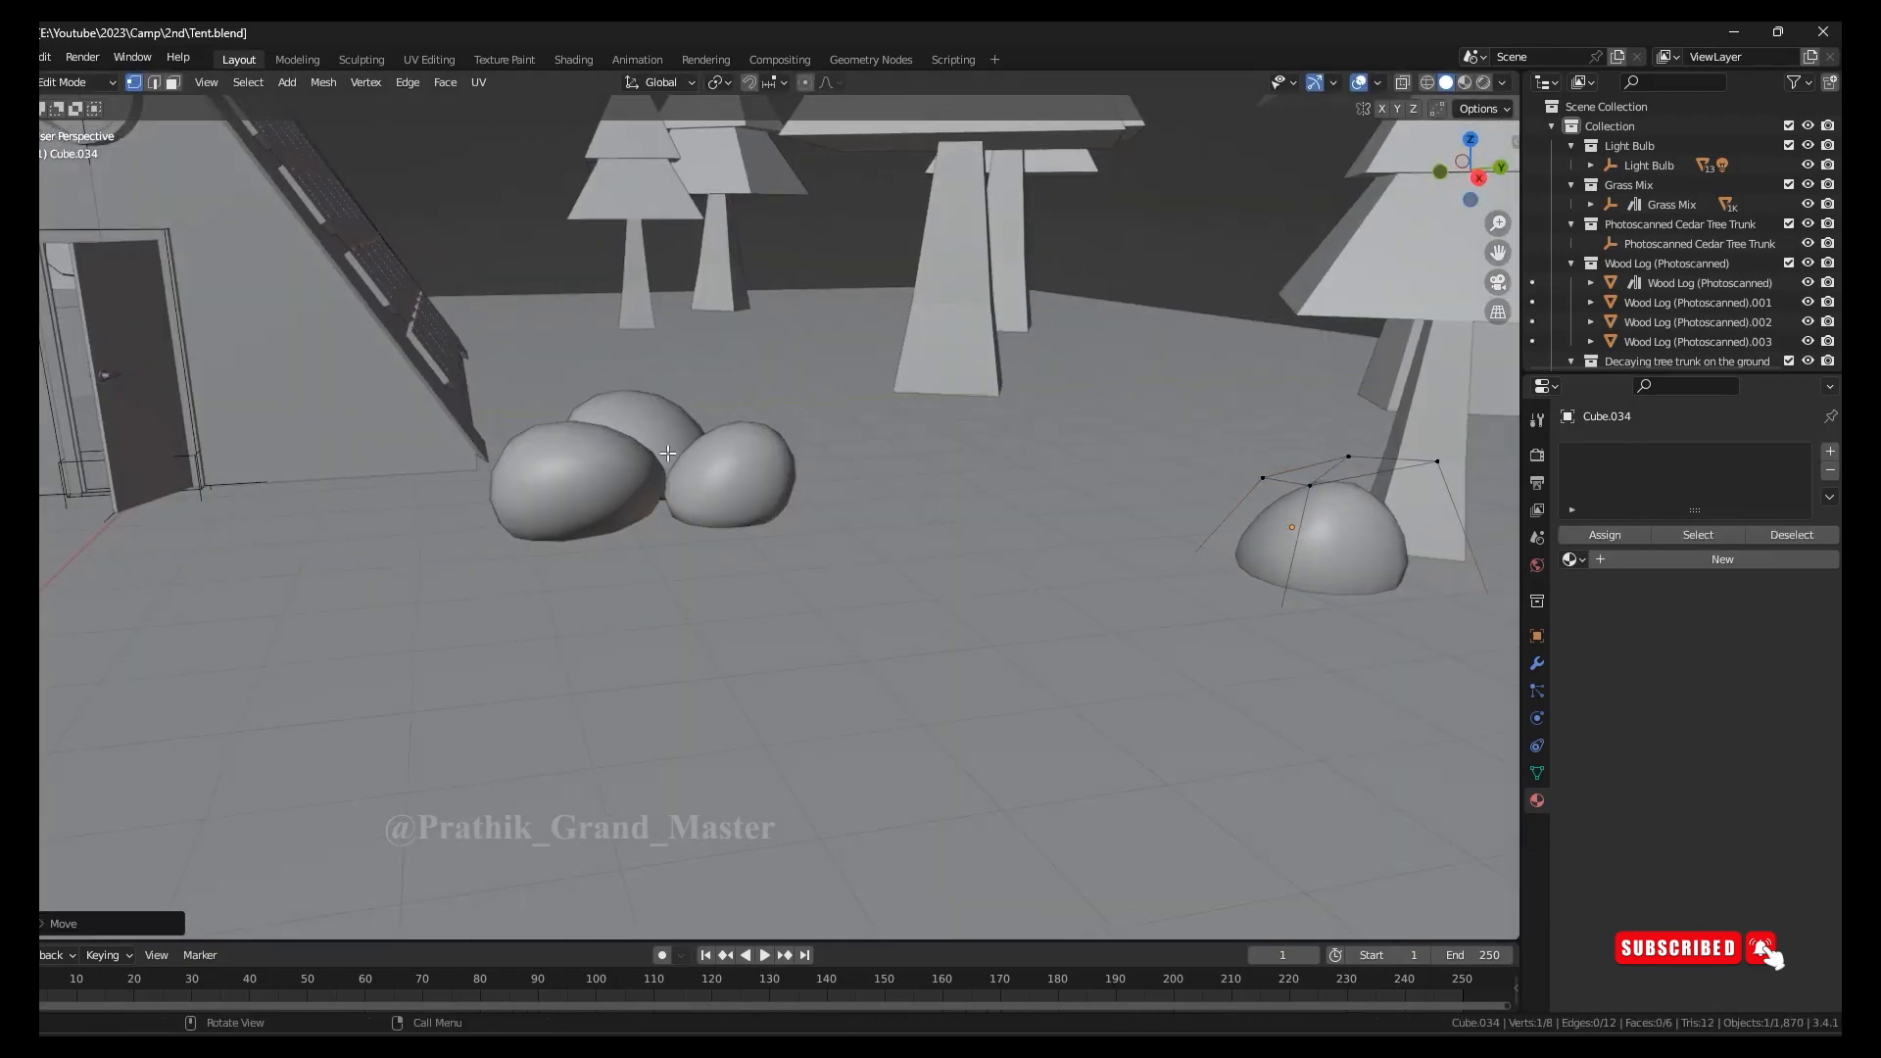
key(Tab)
key(Tab)
Edit the other rocks of the cluster in Edit Mode and spread them out across the ground beside the cabin
click(578, 482)
key(Tab)
middle_drag(760, 663, 1066, 671)
key(Tab)
click(903, 495)
key(Tab)
key(Tab)
middle_drag(1100, 596, 1232, 658)
scroll(1233, 658, down, 5)
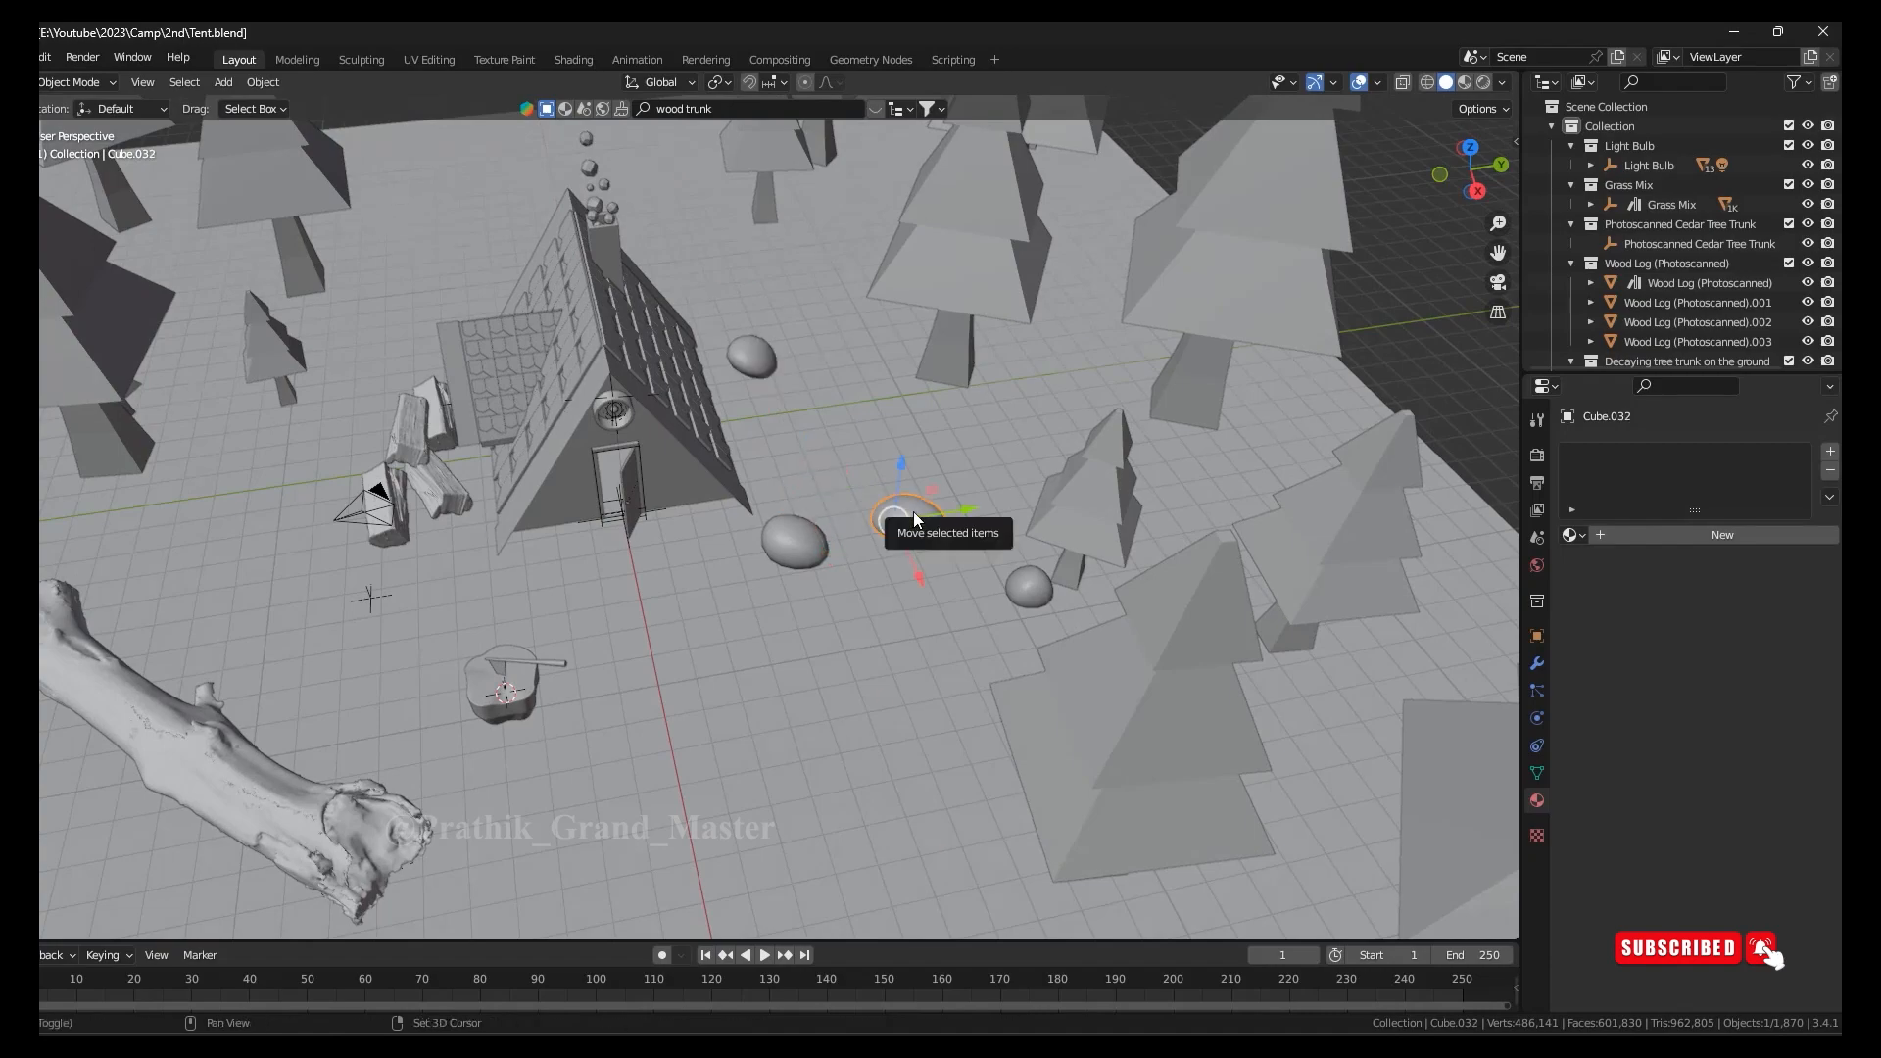
Duplicate the rocks in top view and rotate and place the copies on the log-pile side of the cabin
middle_drag(1111, 495, 1005, 511)
key(KP_7)
shift+click(907, 549)
key(shift+d)
click(980, 852)
shift+middle_drag(927, 688, 978, 529)
key(r)
click(1077, 732)
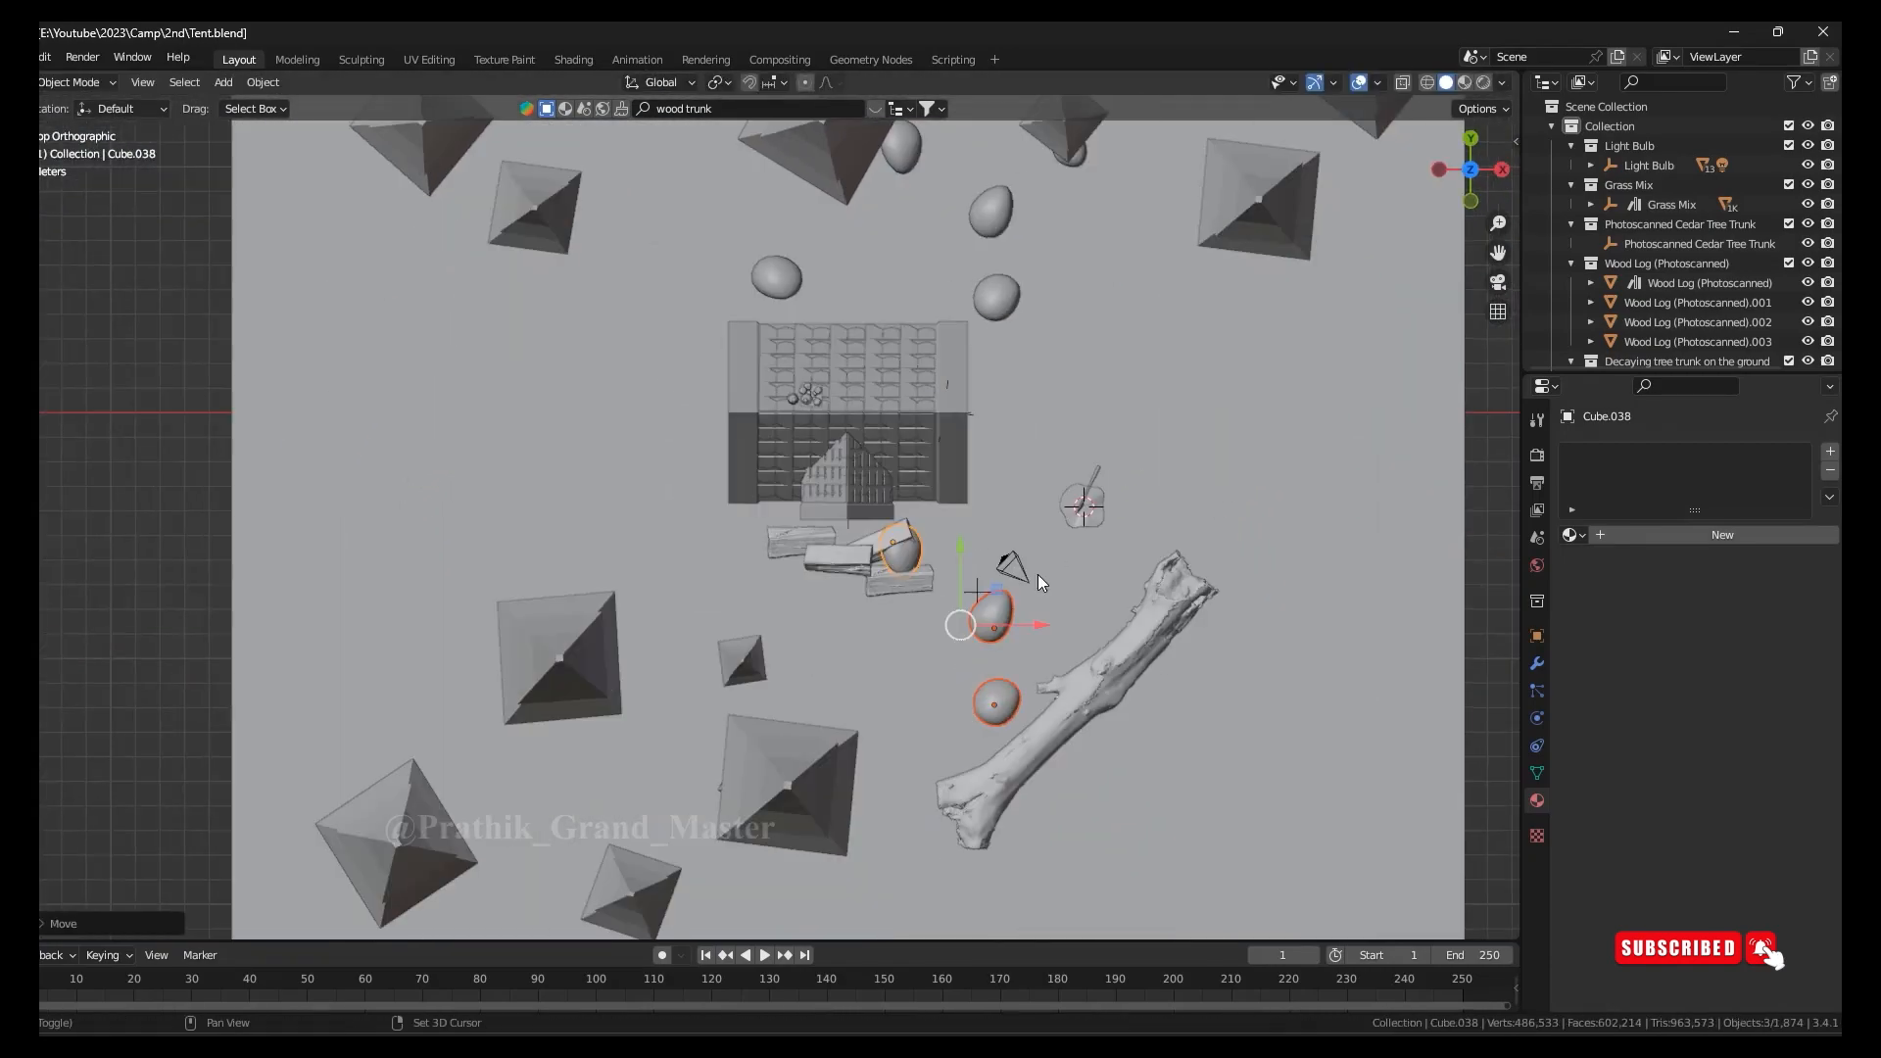
Duplicate two more single rocks and position them on the ground, one of them by the fallen trunk
middle_drag(948, 692, 754, 558)
click(839, 736)
key(shift+d)
right_click(880, 746)
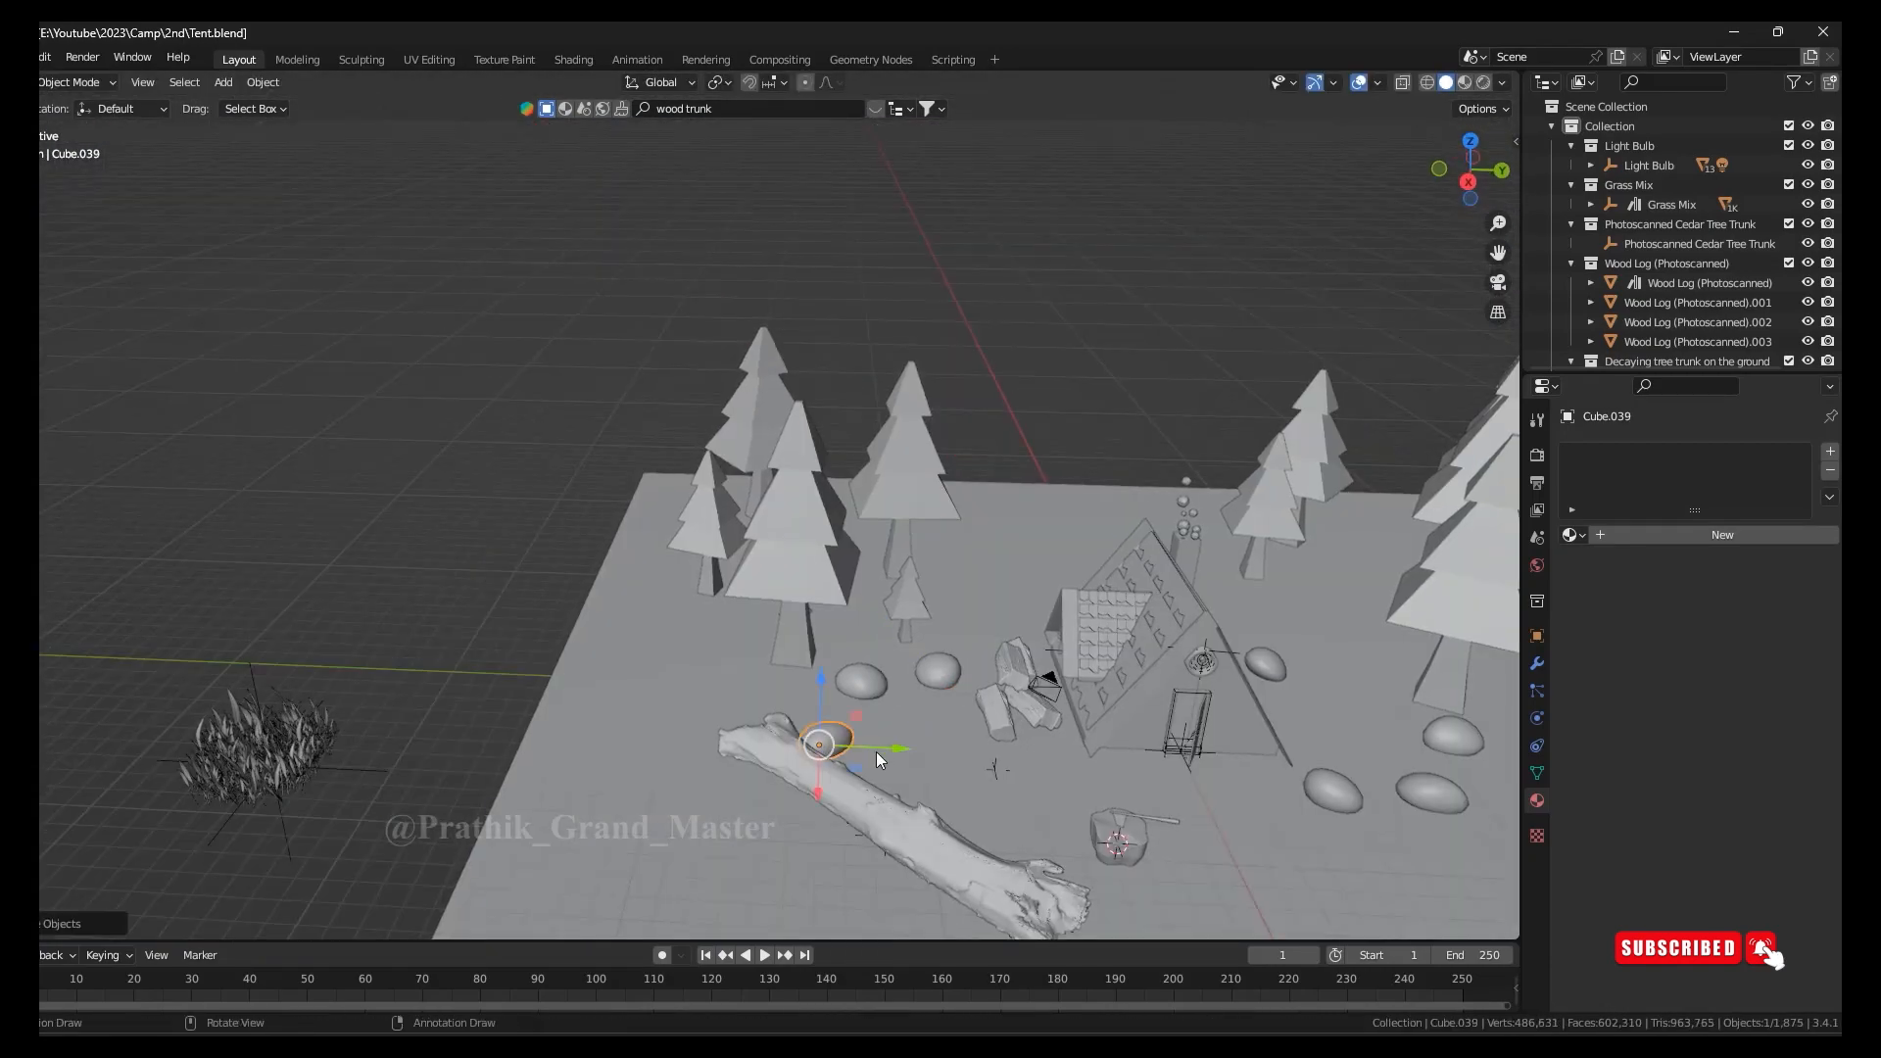
click(870, 546)
middle_drag(869, 545, 862, 685)
key(shift+d)
click(537, 691)
middle_drag(537, 691, 1274, 598)
Apply the stone wall material at 2K from the Poliigon assets to the rock nearest the cabin door
click(1286, 592)
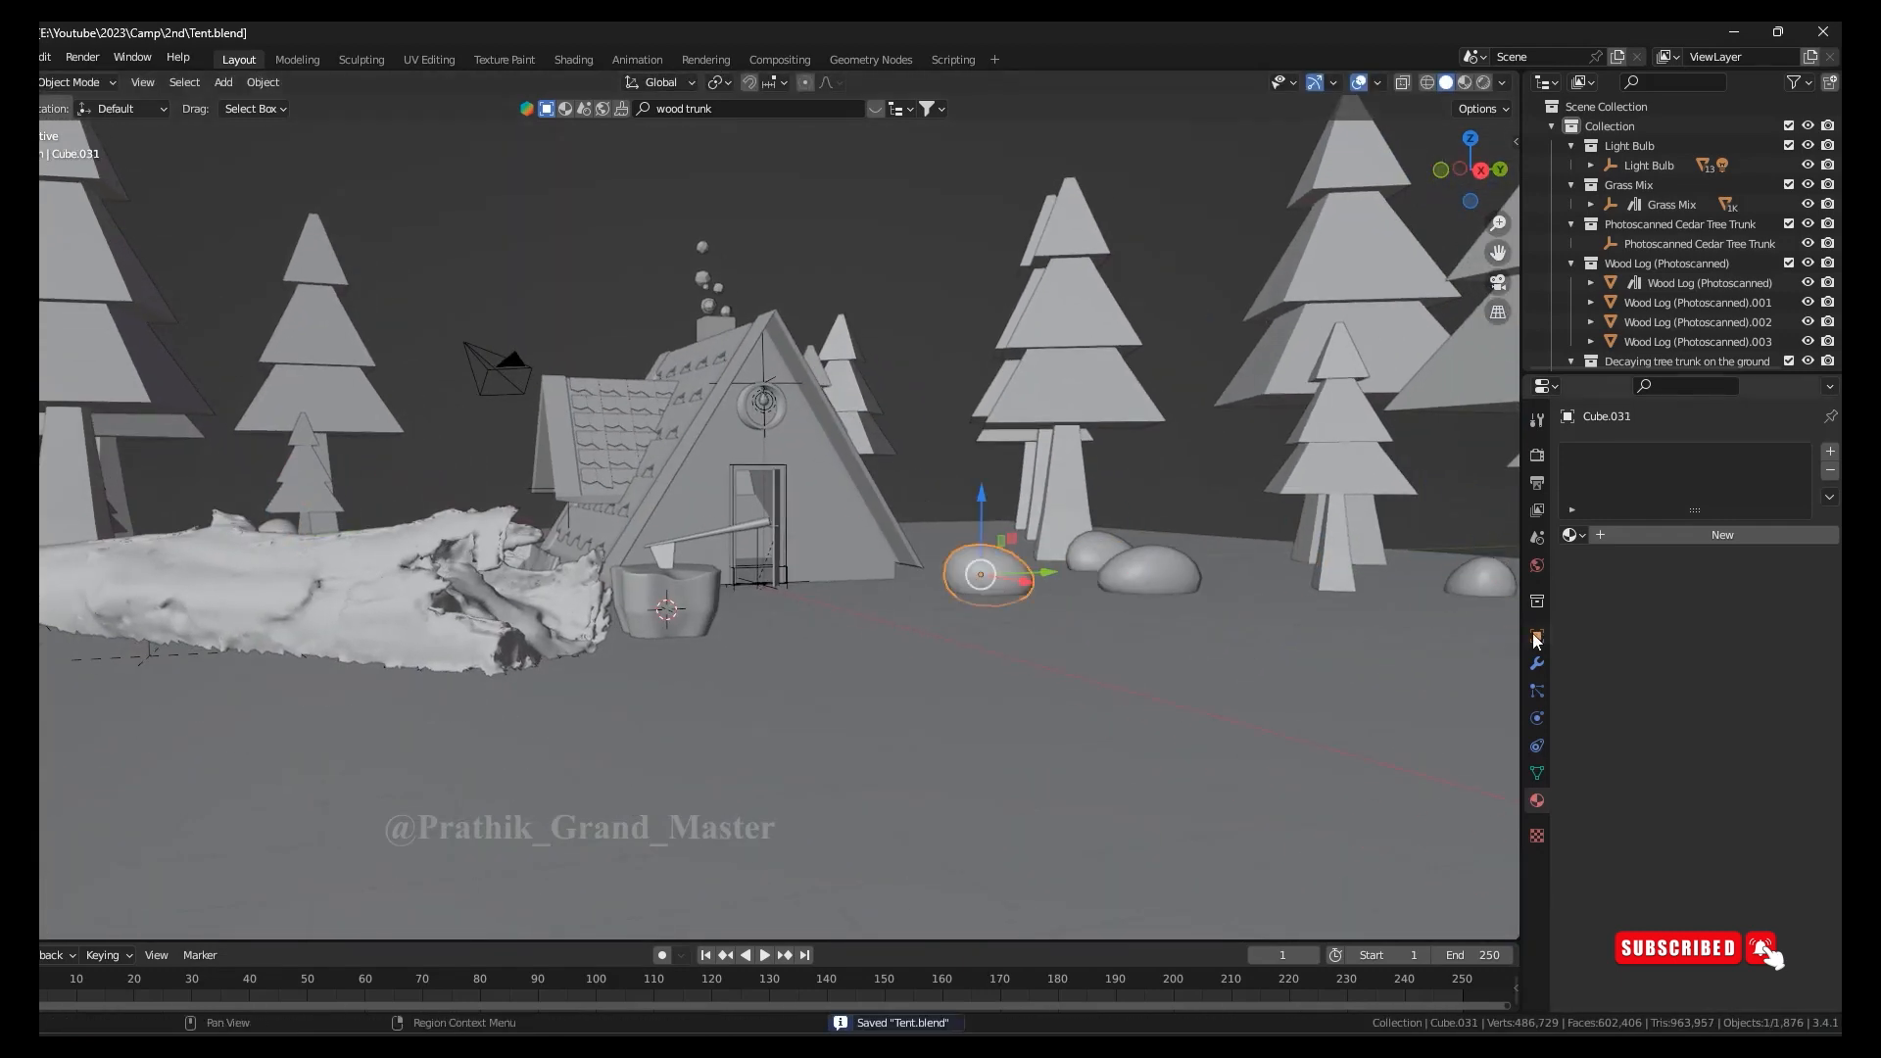
key(n)
key(Return)
scroll(1411, 391, down, 5)
scroll(1423, 310, up, 2)
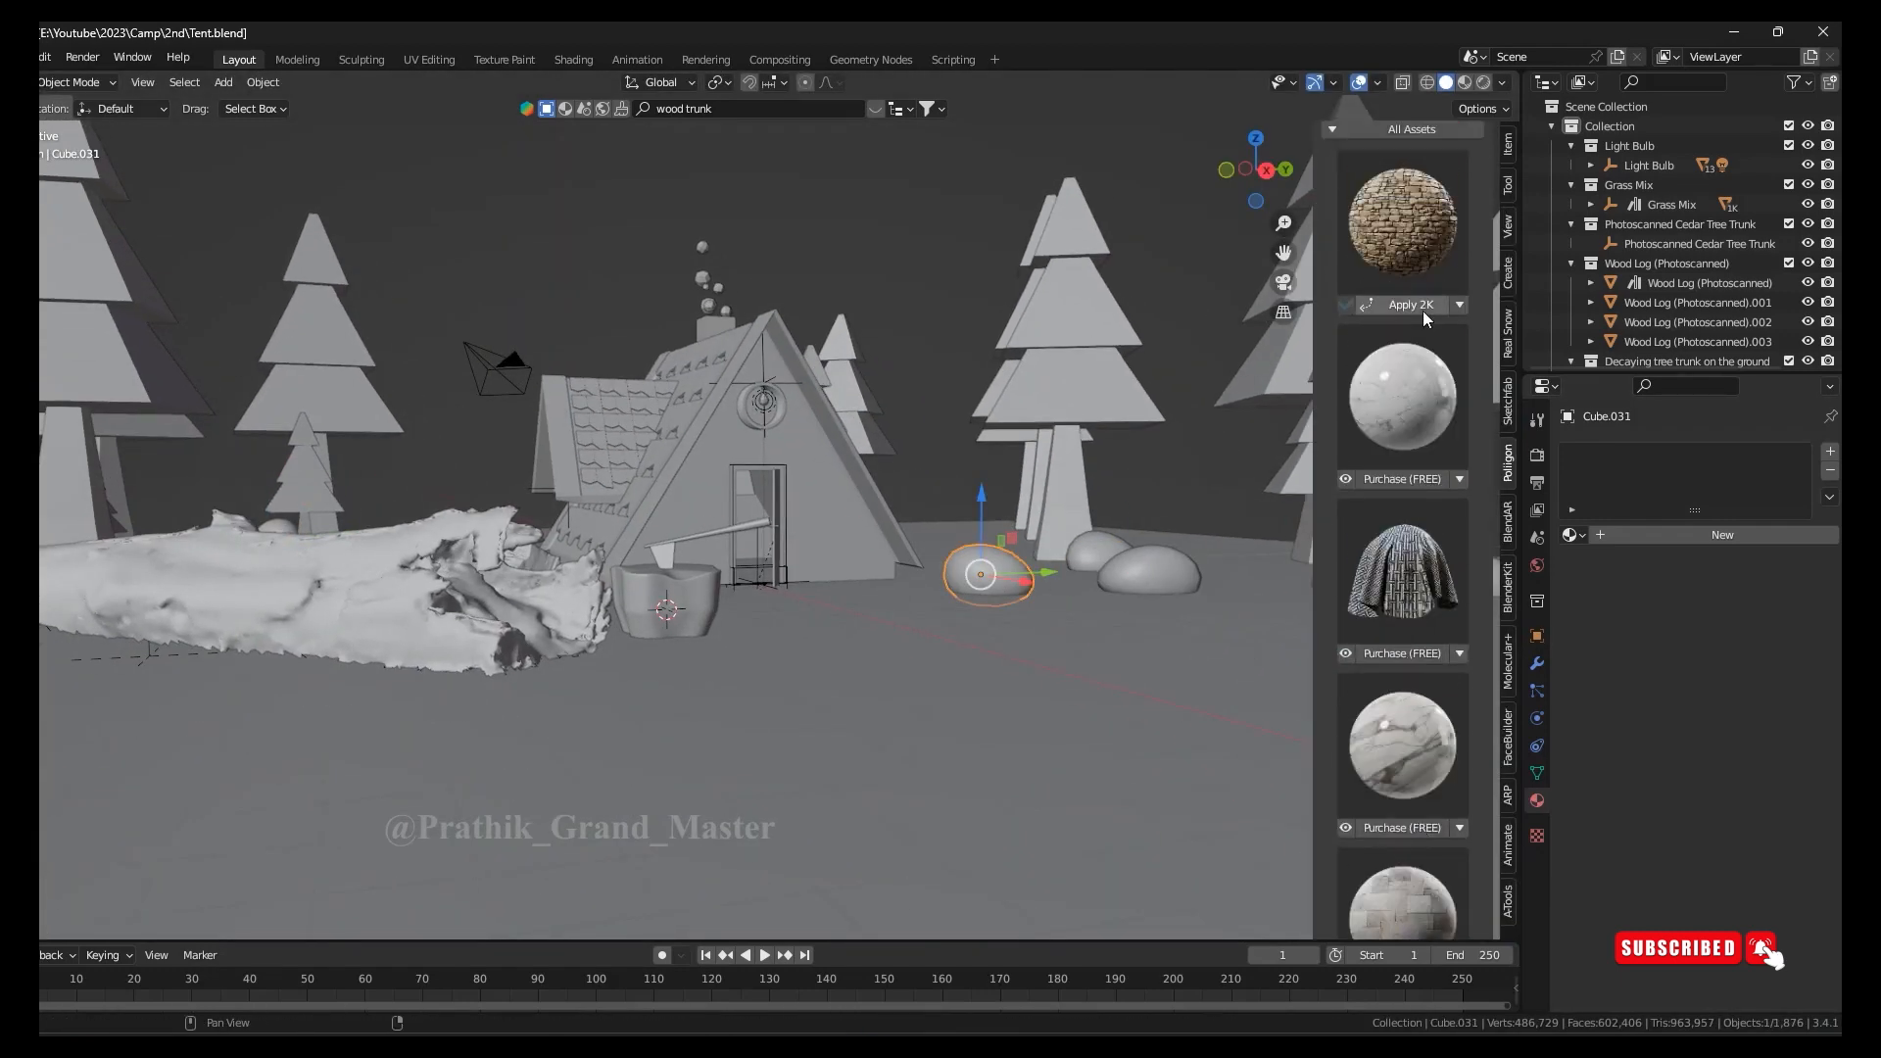
click(1423, 308)
Preview the scene in rendered view and apply the same 2K Poliigon stone material to the next rock
click(1483, 82)
scroll(1126, 638, up, 4)
mouse_move(1126, 638)
shift+middle_down()
mouse_move(848, 643)
mouse_move(742, 685)
mouse_move(862, 627)
shift+middle_up()
scroll(848, 642, down, 5)
click(873, 549)
click(1411, 305)
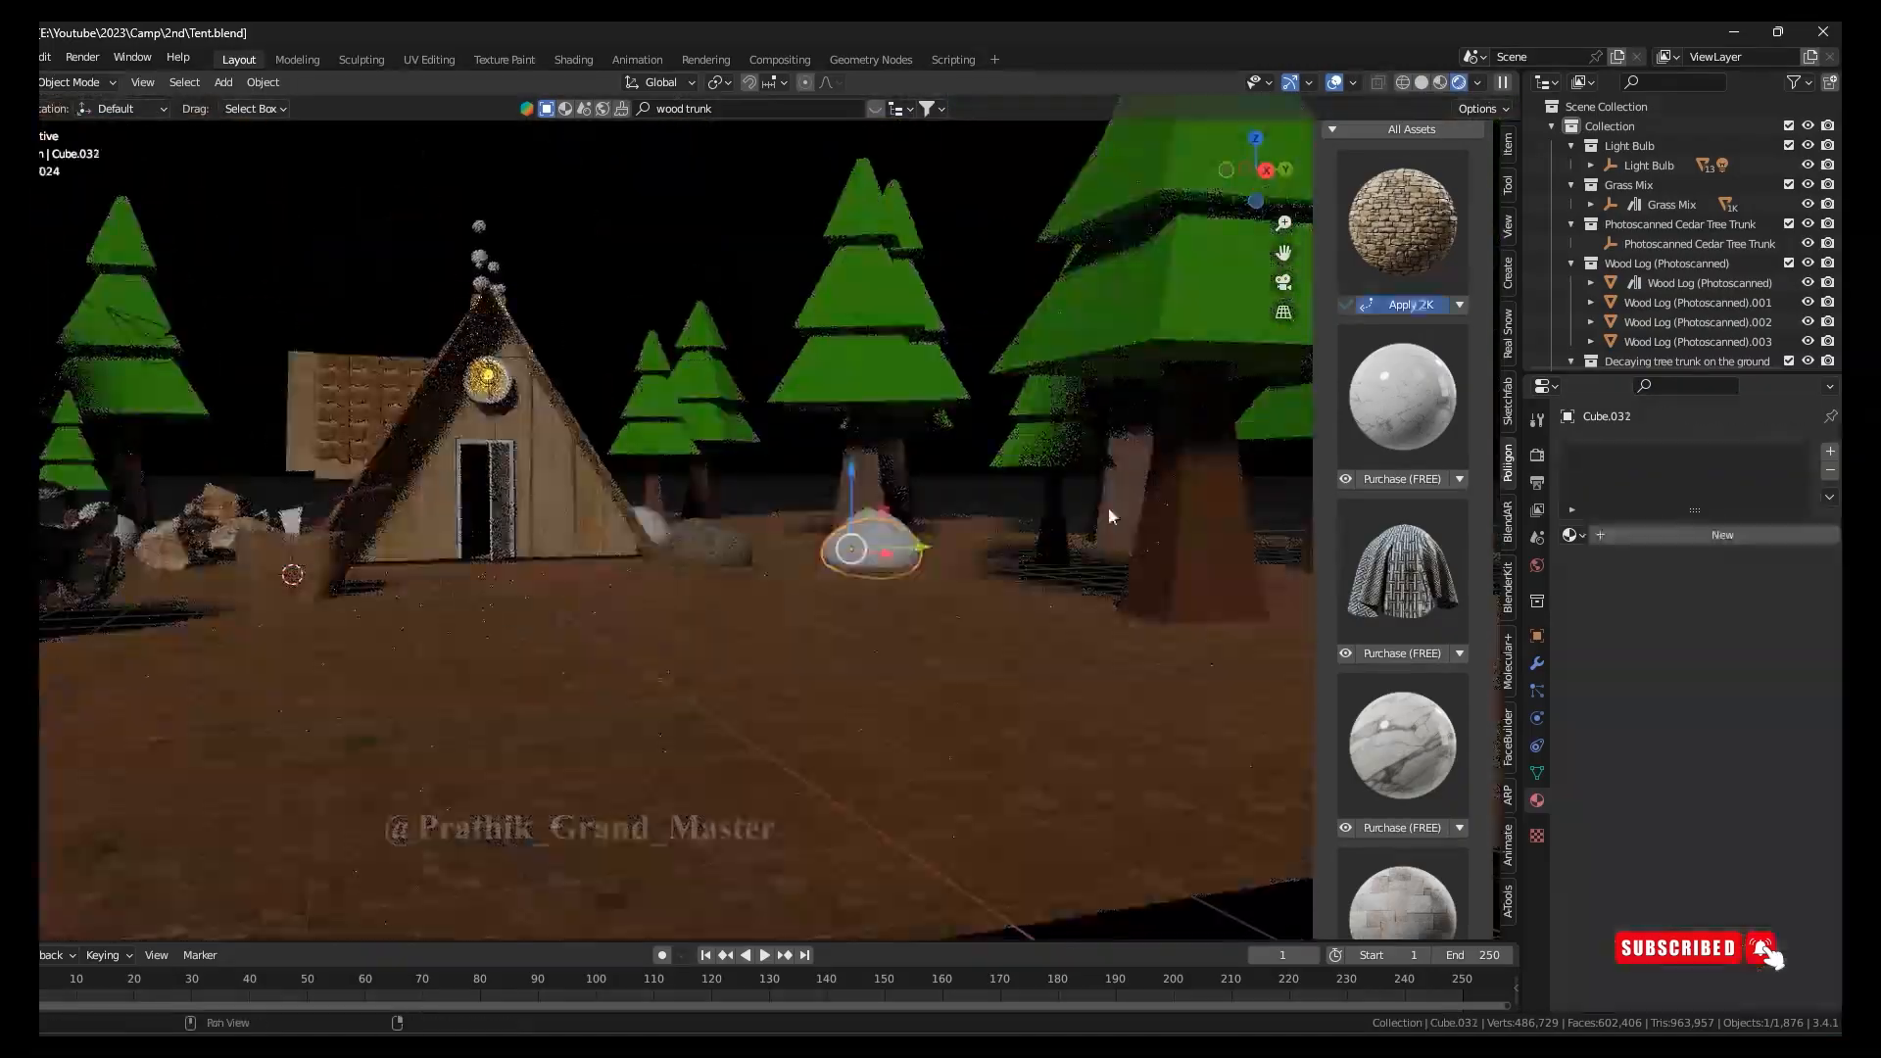
Return to solid view and assign an existing material to the small rock beside the small pine
click(1422, 83)
middle_drag(980, 392, 940, 607)
click(993, 504)
click(1572, 536)
scroll(1671, 686, down, 10)
click(1672, 732)
Assign an existing material from the scene's list to each of the two rocks behind the cabin
click(781, 433)
click(1571, 537)
scroll(1672, 686, down, 15)
click(1671, 640)
click(601, 432)
click(1571, 538)
scroll(1646, 691, down, 15)
click(1645, 693)
Assign the existing StoneBricksBeige015_2K material to the two rocks nearest the log pile beside the cabin
click(308, 670)
click(1571, 537)
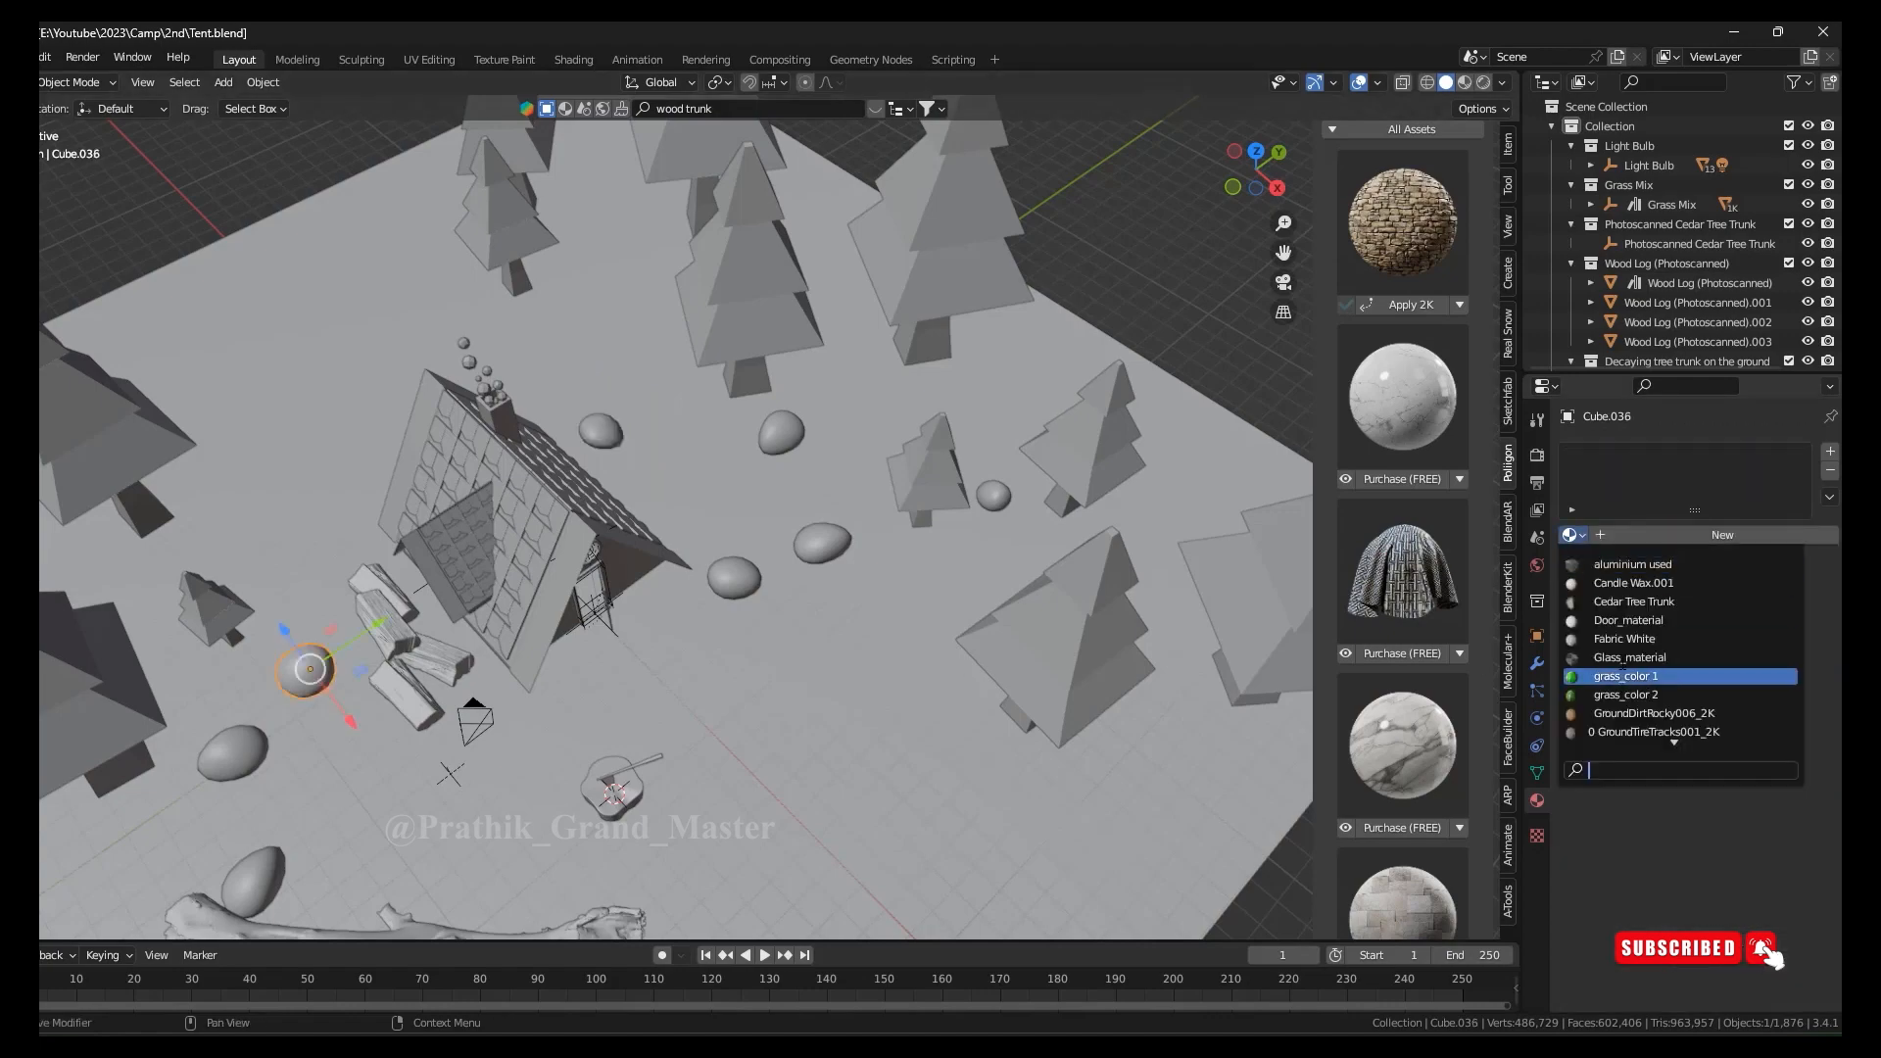
click(1628, 695)
scroll(436, 658, down, 2)
click(434, 662)
click(1571, 536)
click(1655, 658)
Assign the existing StoneBricksBeige015_2K material to the remaining two rocks near the fallen trunk
click(454, 731)
click(1571, 536)
scroll(1655, 695, down, 15)
click(1656, 698)
click(303, 852)
click(1572, 536)
click(1656, 694)
Hide the viewport sidebar, preview the rock materials in rendered view, and save the file
middle_drag(1172, 480, 1196, 392)
key(n)
key(ctrl+s)
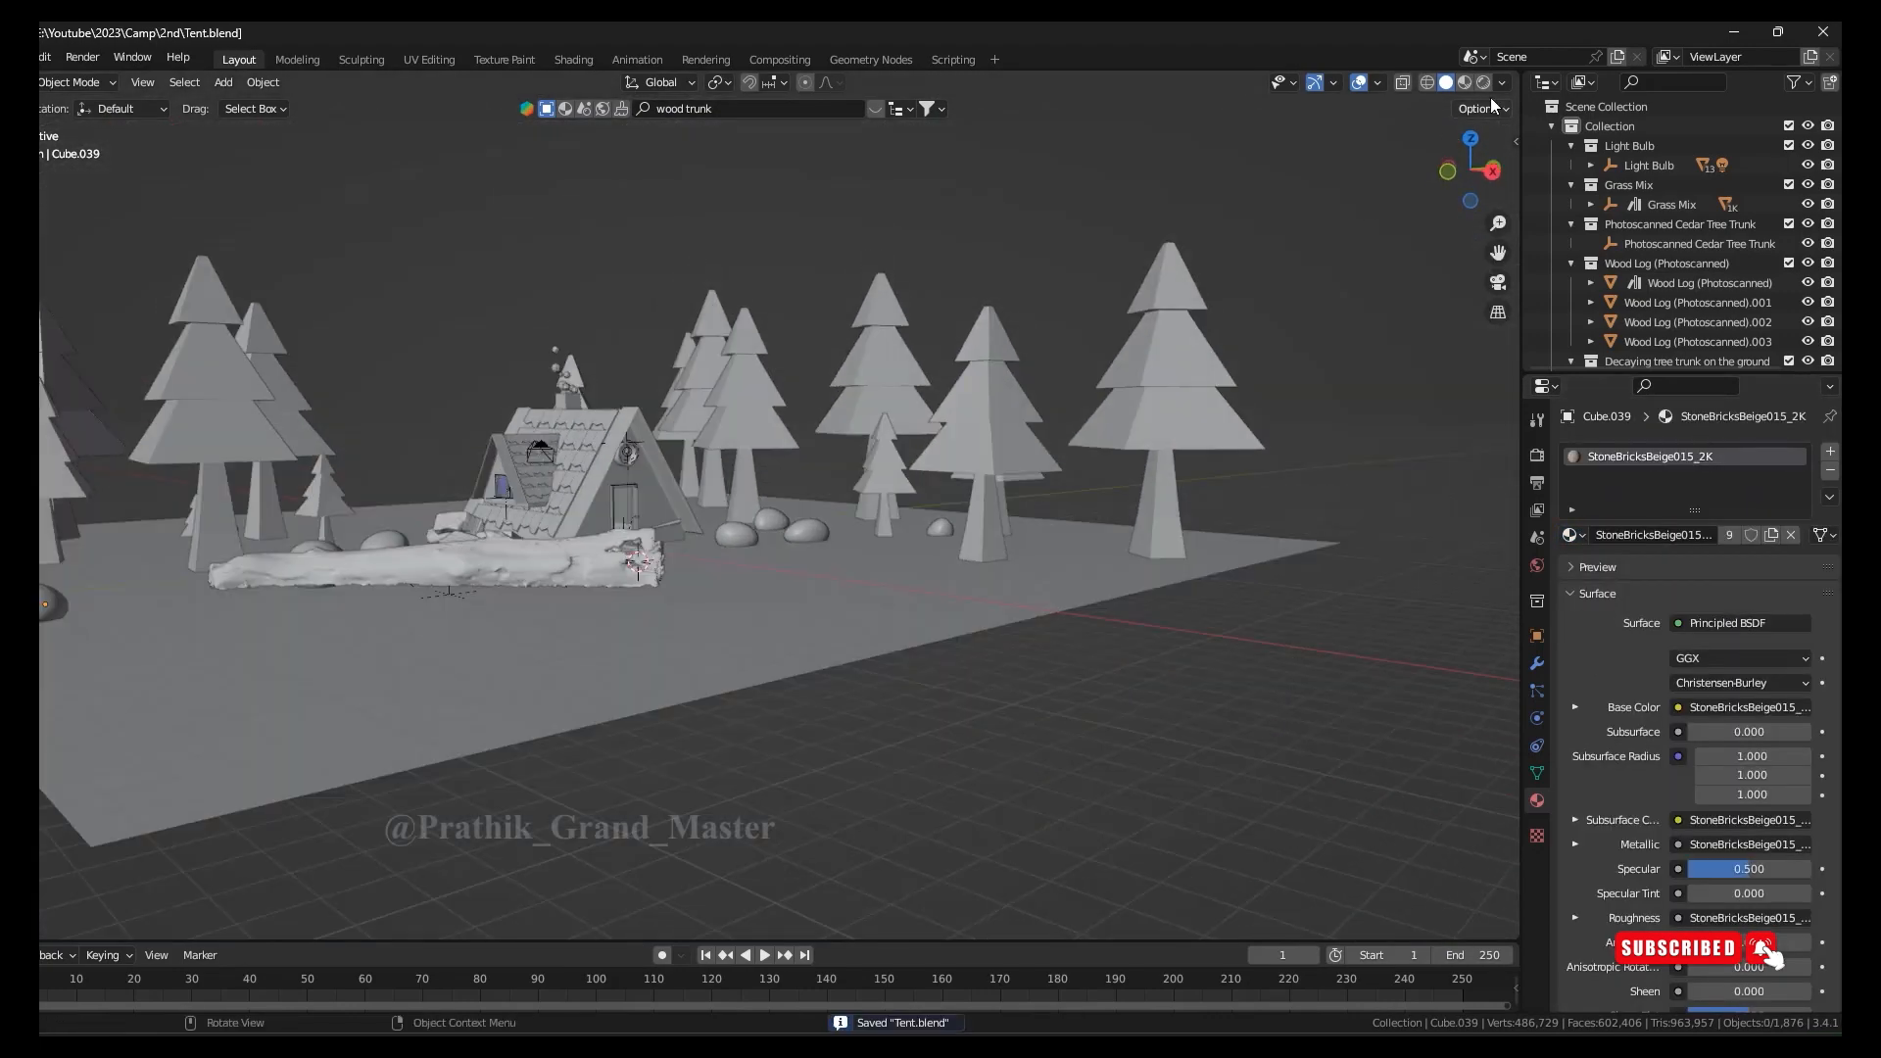
click(1484, 83)
click(1422, 84)
mouse_move(1317, 548)
middle_down()
mouse_move(1293, 707)
mouse_move(1096, 684)
mouse_move(1178, 572)
mouse_move(1219, 441)
middle_up()
scroll(1097, 684, down, 2)
key(ctrl+s)
Set the scene's point light to a power of 100000 W and preview it in rendered view
scroll(1219, 441, down, 2)
click(1372, 262)
click(1483, 83)
middle_drag(1097, 470, 921, 548)
double_click(1740, 586)
text(100000)
key(Return)
Change the point light to a Sun light with a strength of 1 and save the file
scroll(930, 666, up, 4)
mouse_move(931, 666)
middle_down()
mouse_move(282, 421)
mouse_move(318, 443)
middle_up()
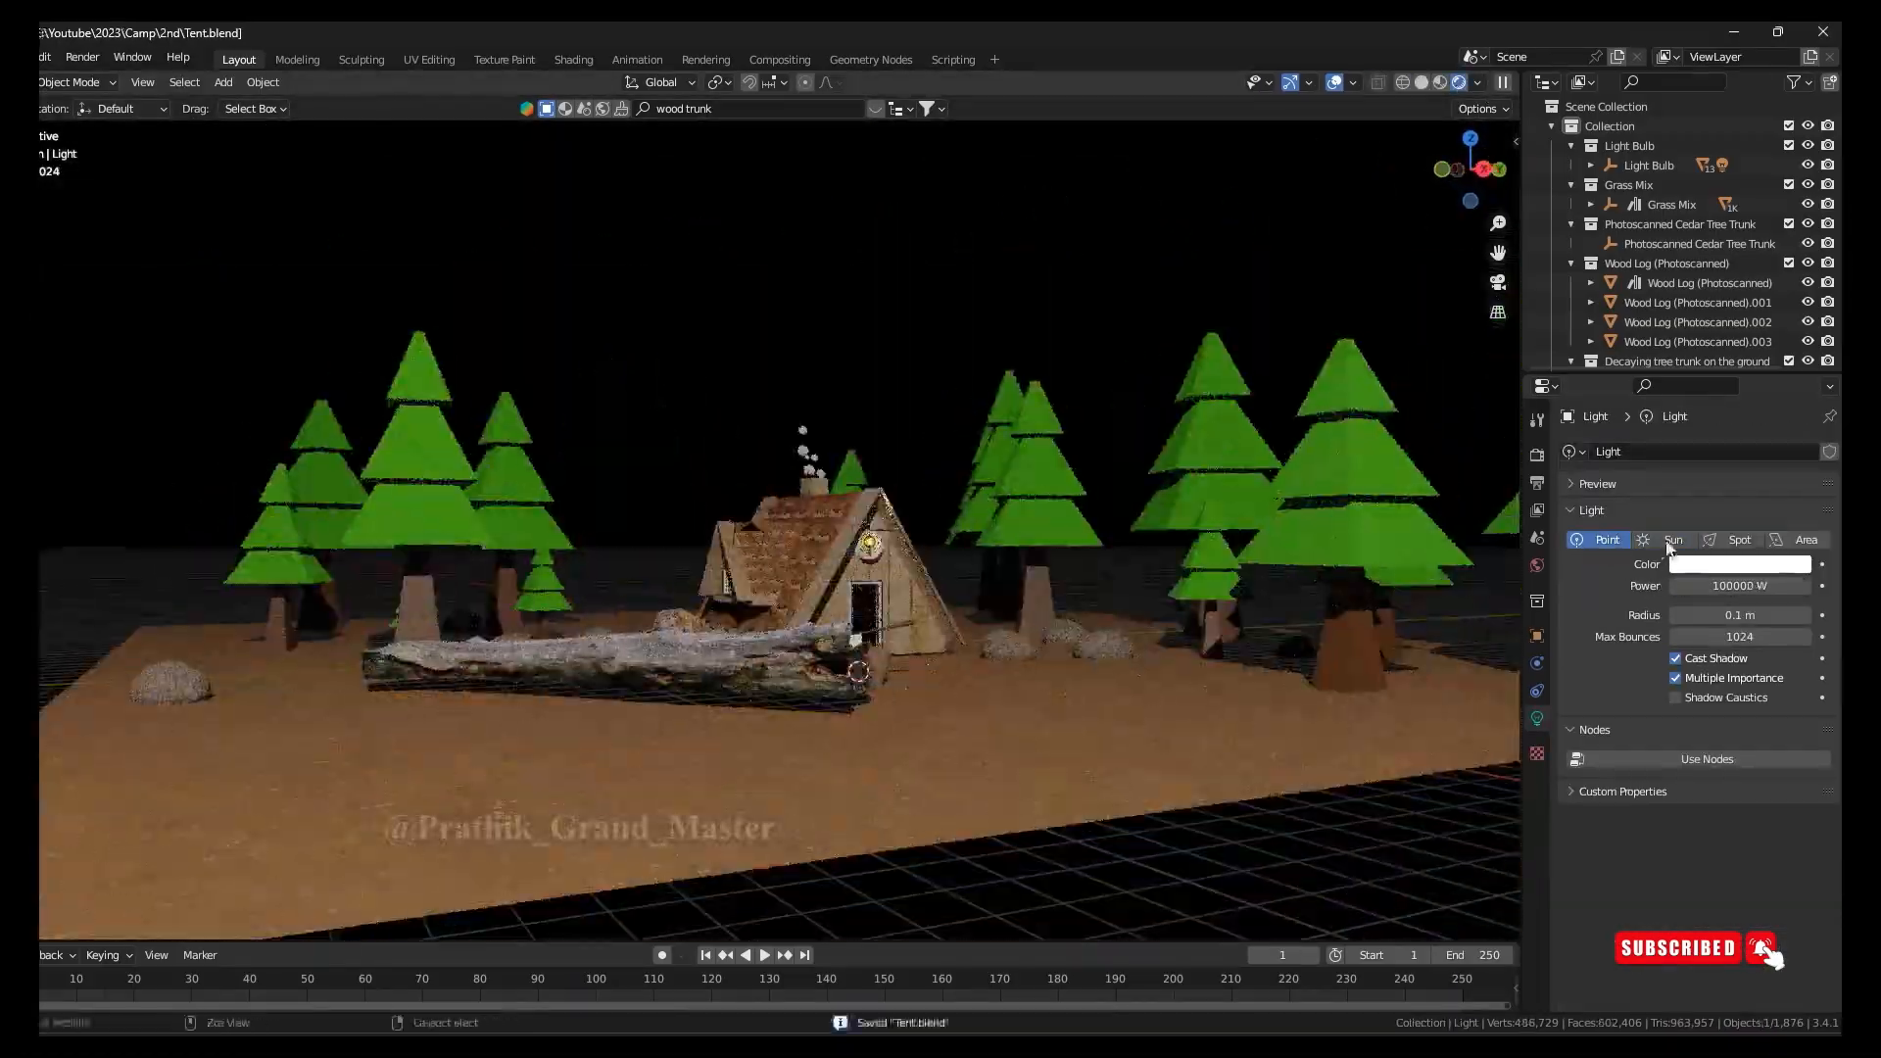
click(1666, 544)
double_click(1740, 586)
text(1)
key(Return)
key(ctrl+s)
Duplicate the sun light to the opposite side of the scene and make the copy an Area light with 2000 W power
scroll(1084, 693, down, 5)
middle_drag(1084, 694, 1090, 723)
click(1422, 82)
key(KP_1)
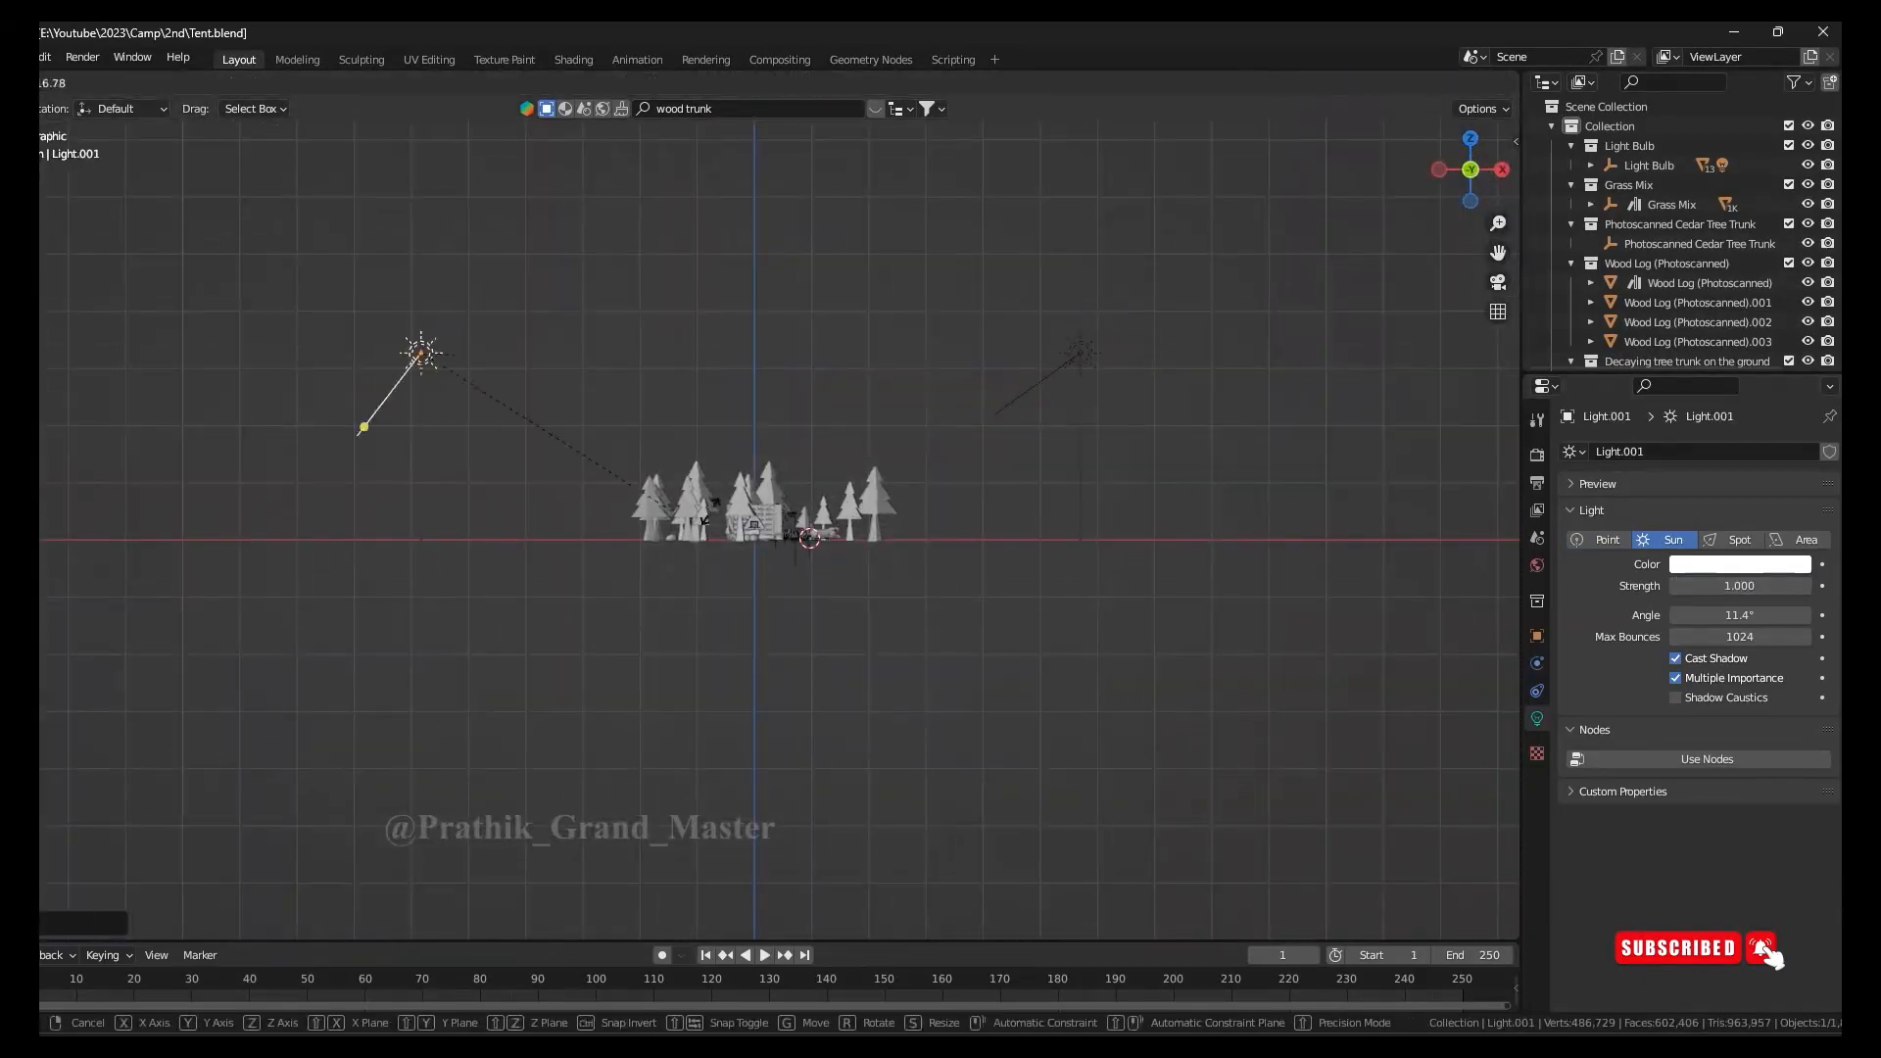
text(2000)
key(Return)
click(1483, 83)
mouse_move(1020, 411)
middle_down()
mouse_move(1133, 512)
mouse_move(1125, 650)
mouse_move(1084, 729)
mouse_move(1134, 687)
mouse_move(979, 588)
middle_up()
click(1799, 539)
Look through the camera and frame the cabin with the fallen trunk and pine trees
scroll(1083, 723, up, 4)
scroll(979, 588, up, 3)
key(n)
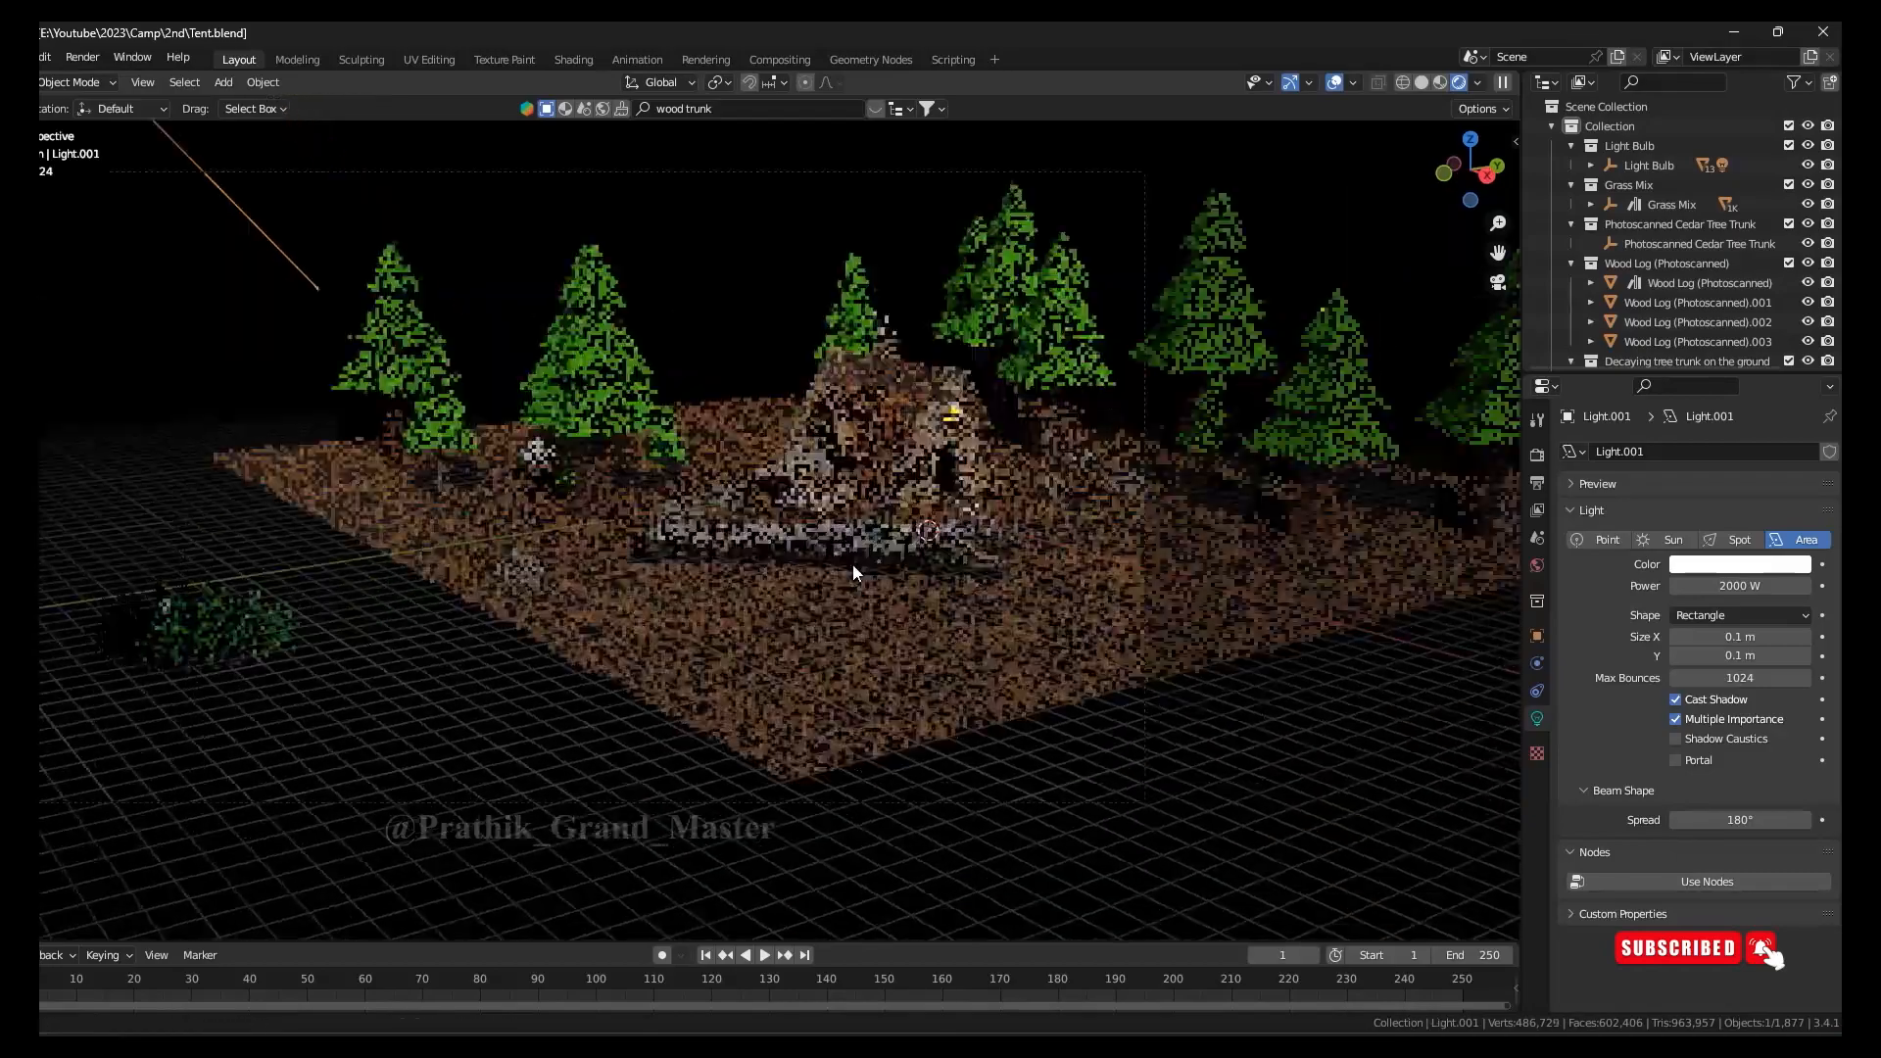
click(1514, 231)
key(n)
key(KP_0)
Set the area light's power to 100000 W in its light properties
click(1536, 457)
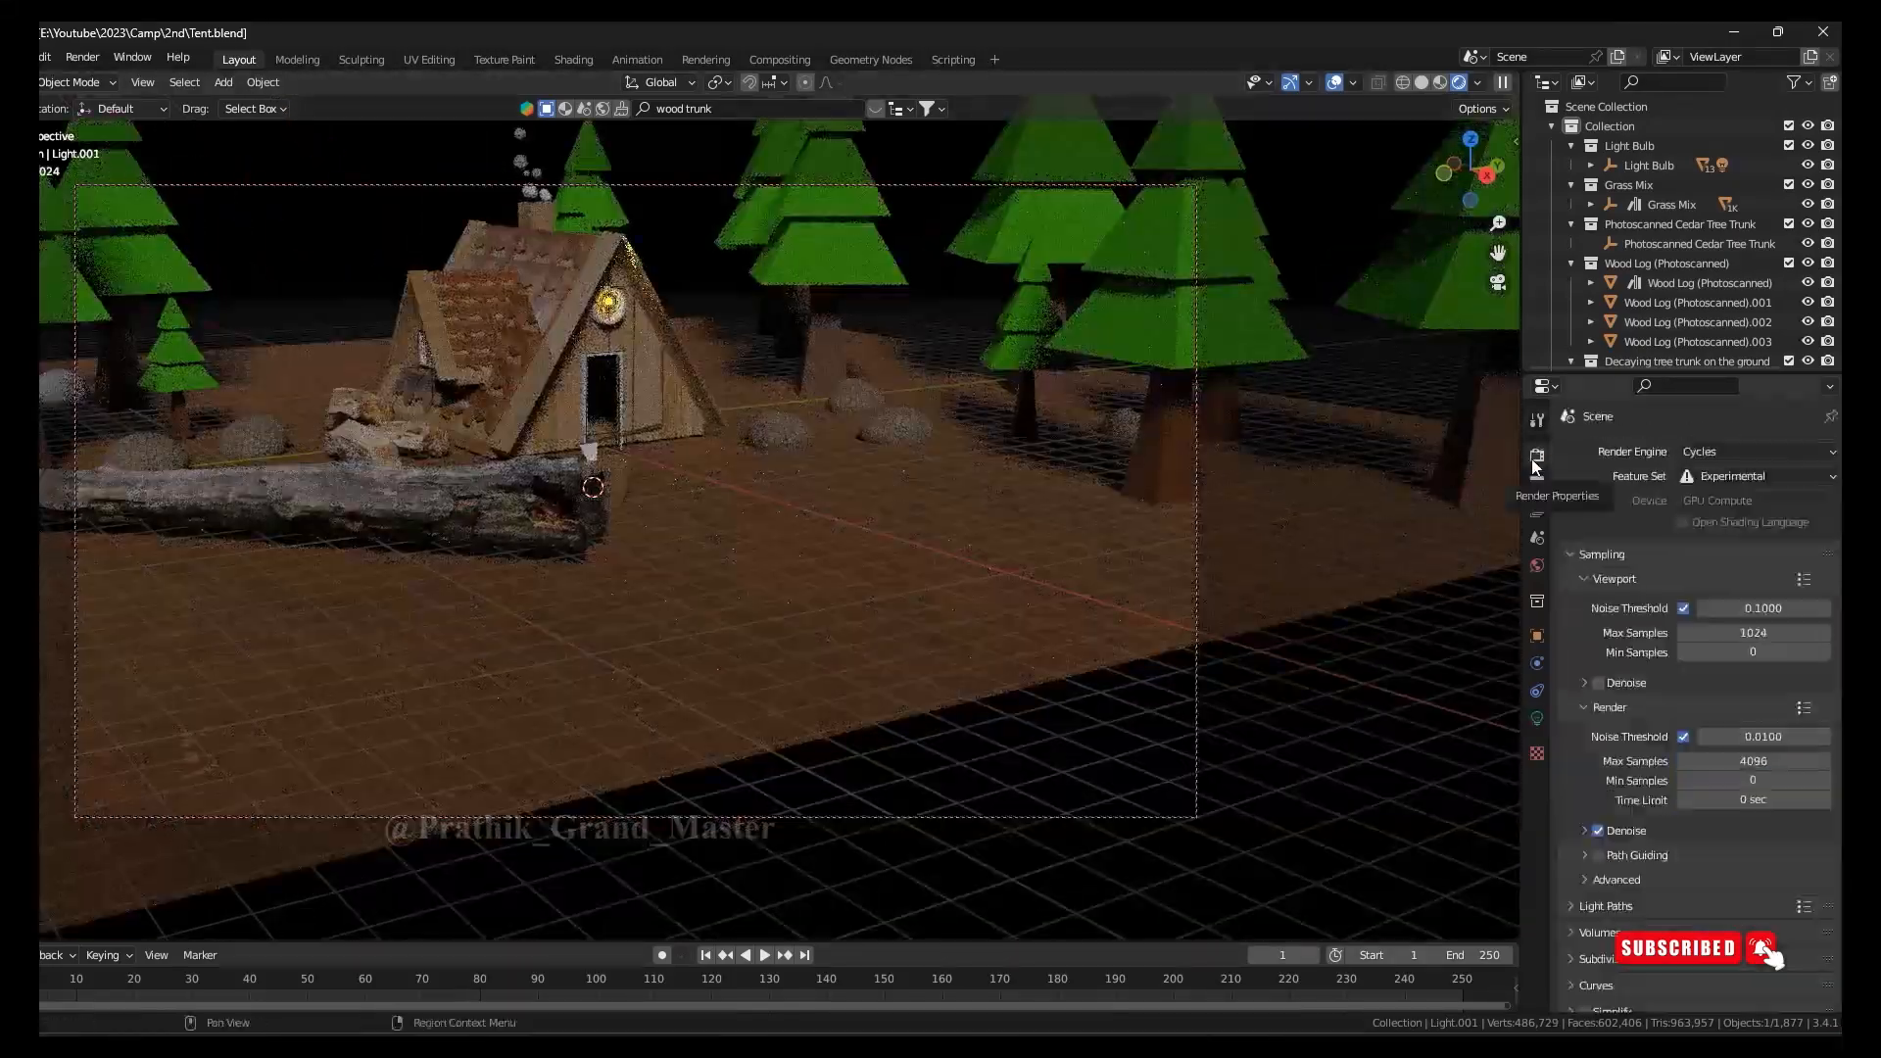
click(1536, 719)
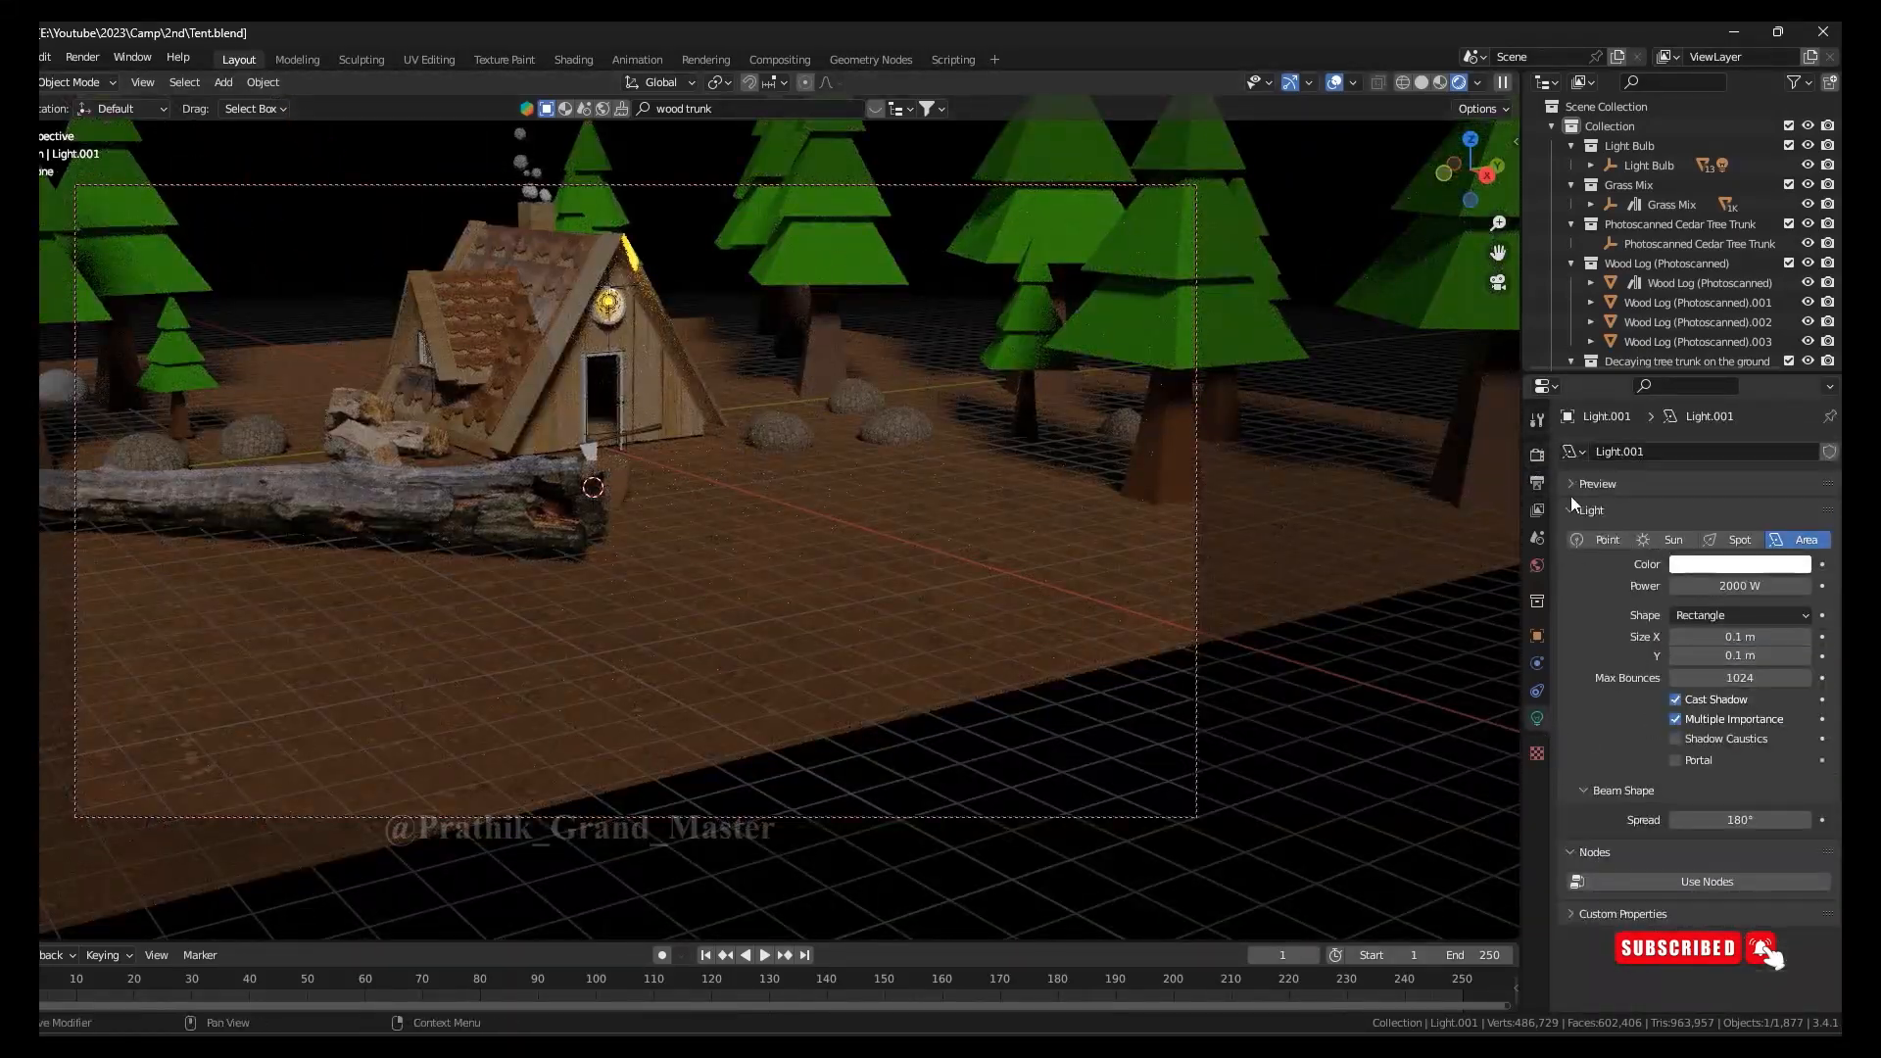
click(1536, 452)
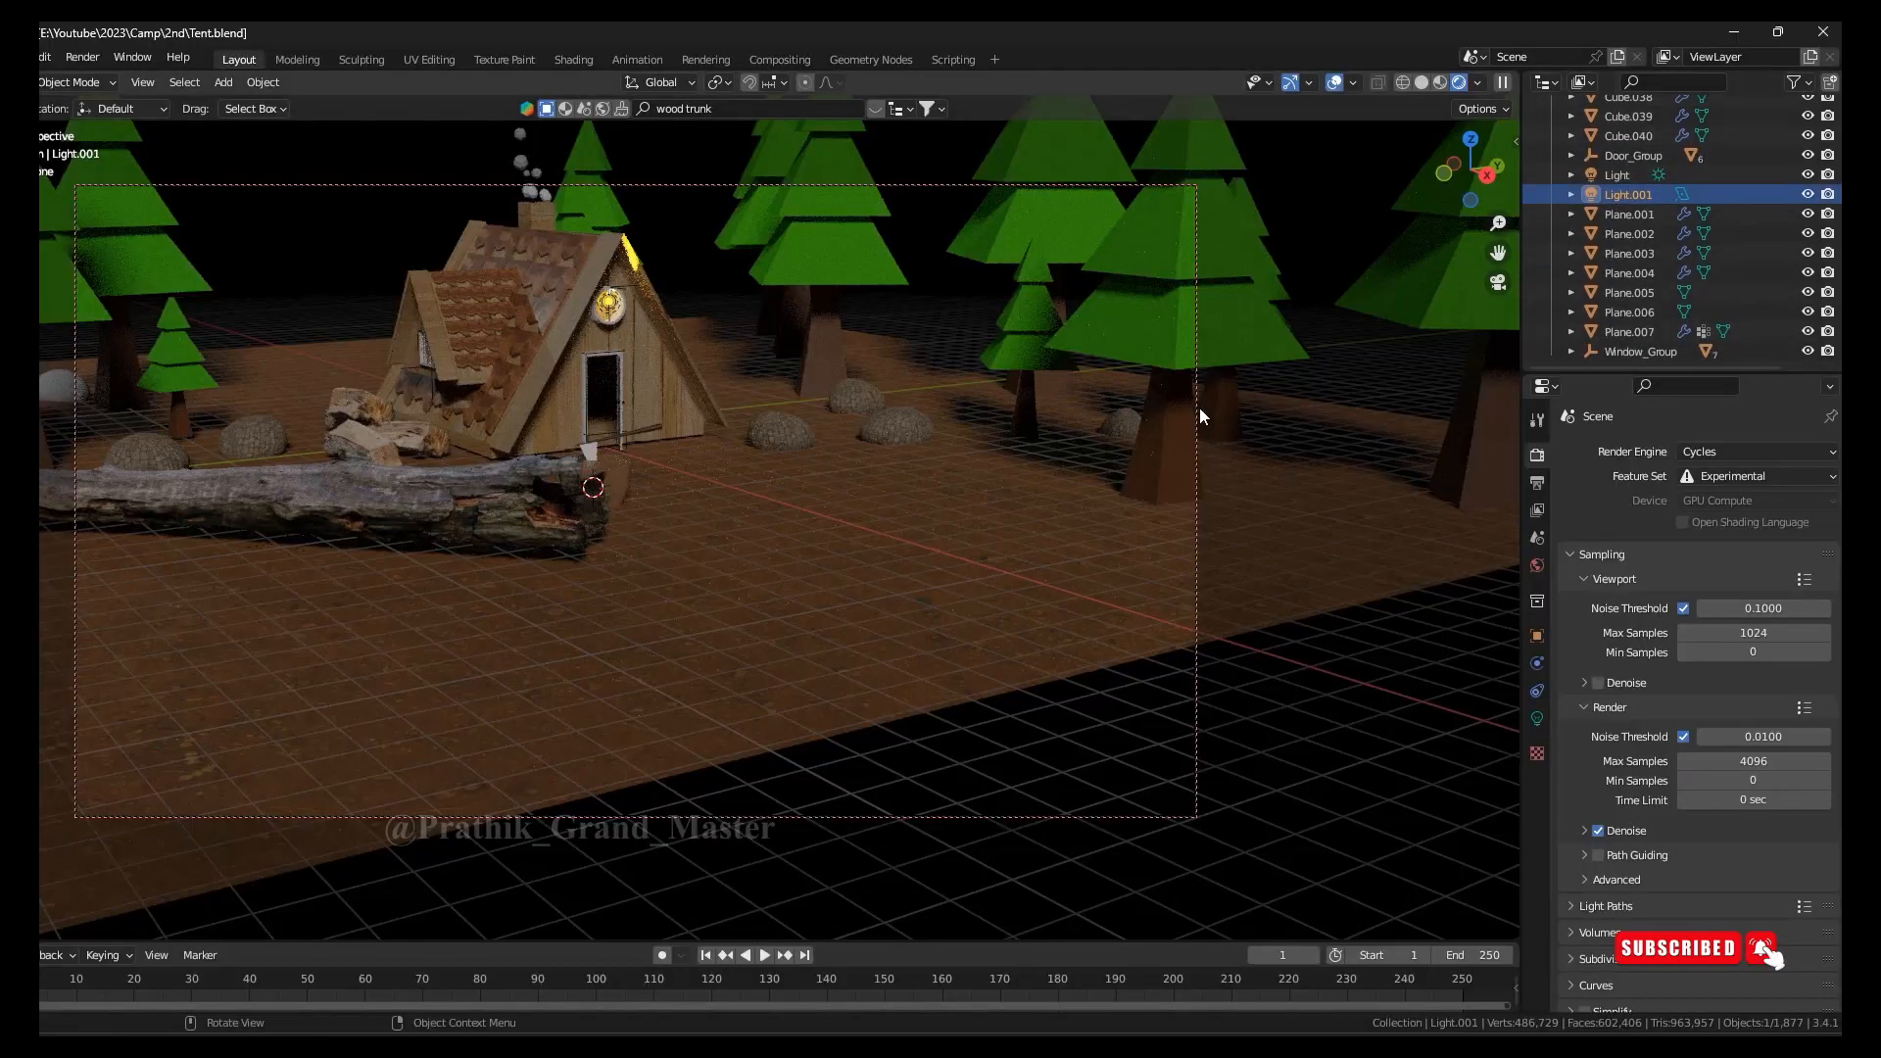
click(1536, 718)
double_click(1740, 669)
text(100000)
key(Return)
Reframe the camera for a wider shot of the cabin, with a separate solid viewport zoomed out to the lights
scroll(972, 562, down, 6)
scroll(971, 562, up, 5)
mouse_move(972, 562)
middle_down()
mouse_move(904, 520)
mouse_move(995, 576)
mouse_move(946, 552)
middle_up()
click(955, 639)
scroll(948, 647, down, 3)
scroll(937, 627, up, 3)
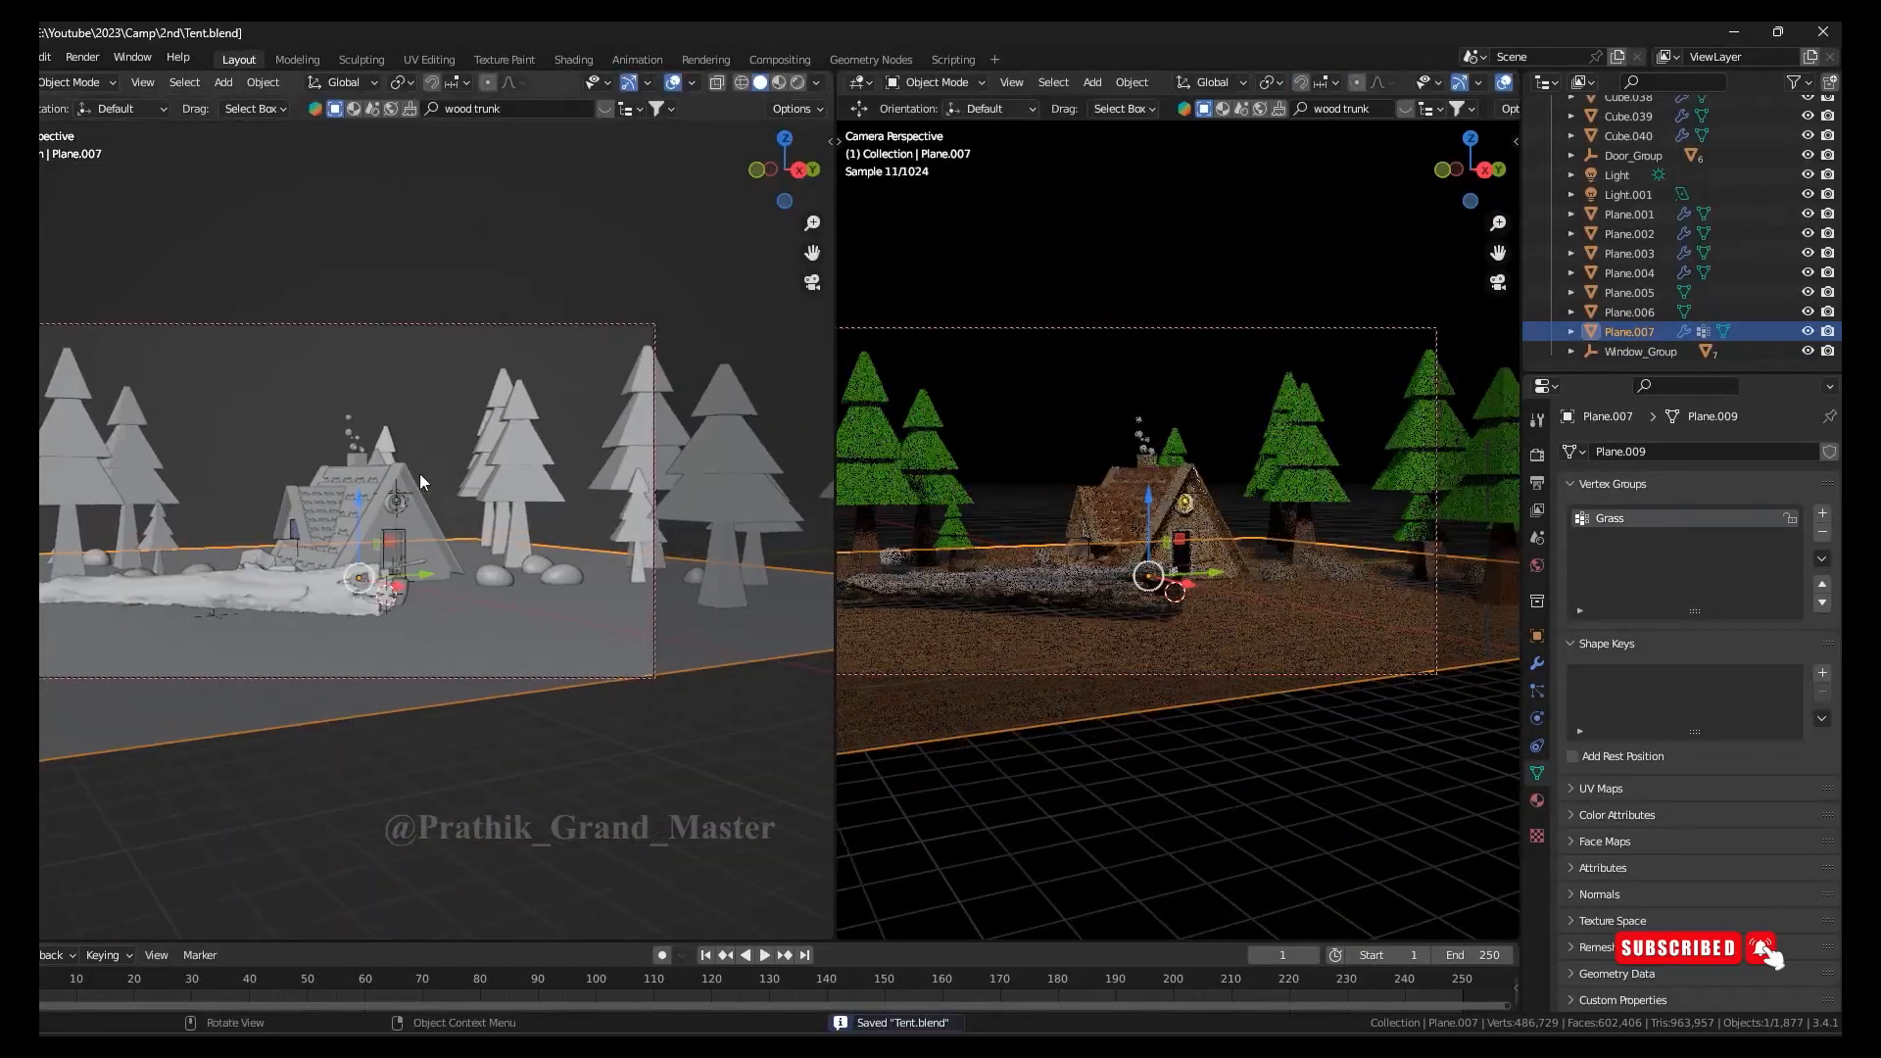
scroll(419, 473, down, 4)
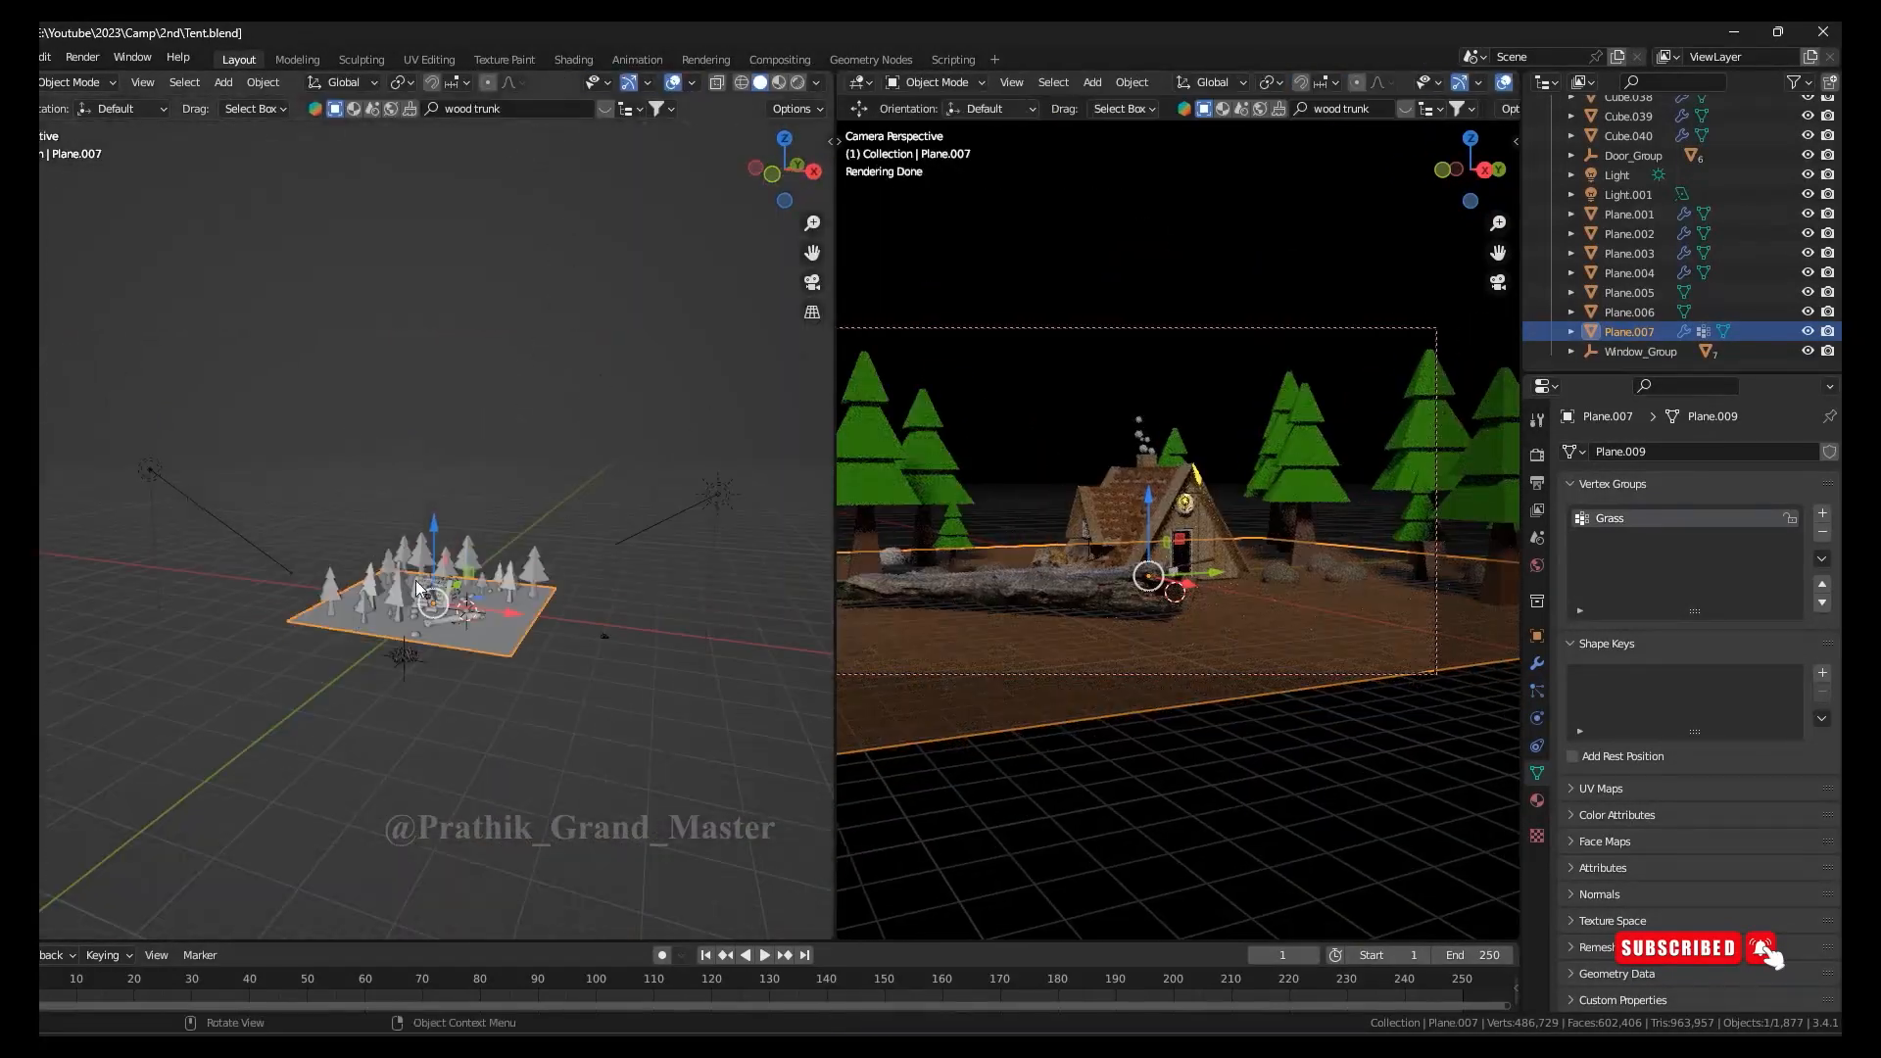
Duplicate the area light, place the copy toward the back of the scene, and set its power to 2000 W
click(1628, 194)
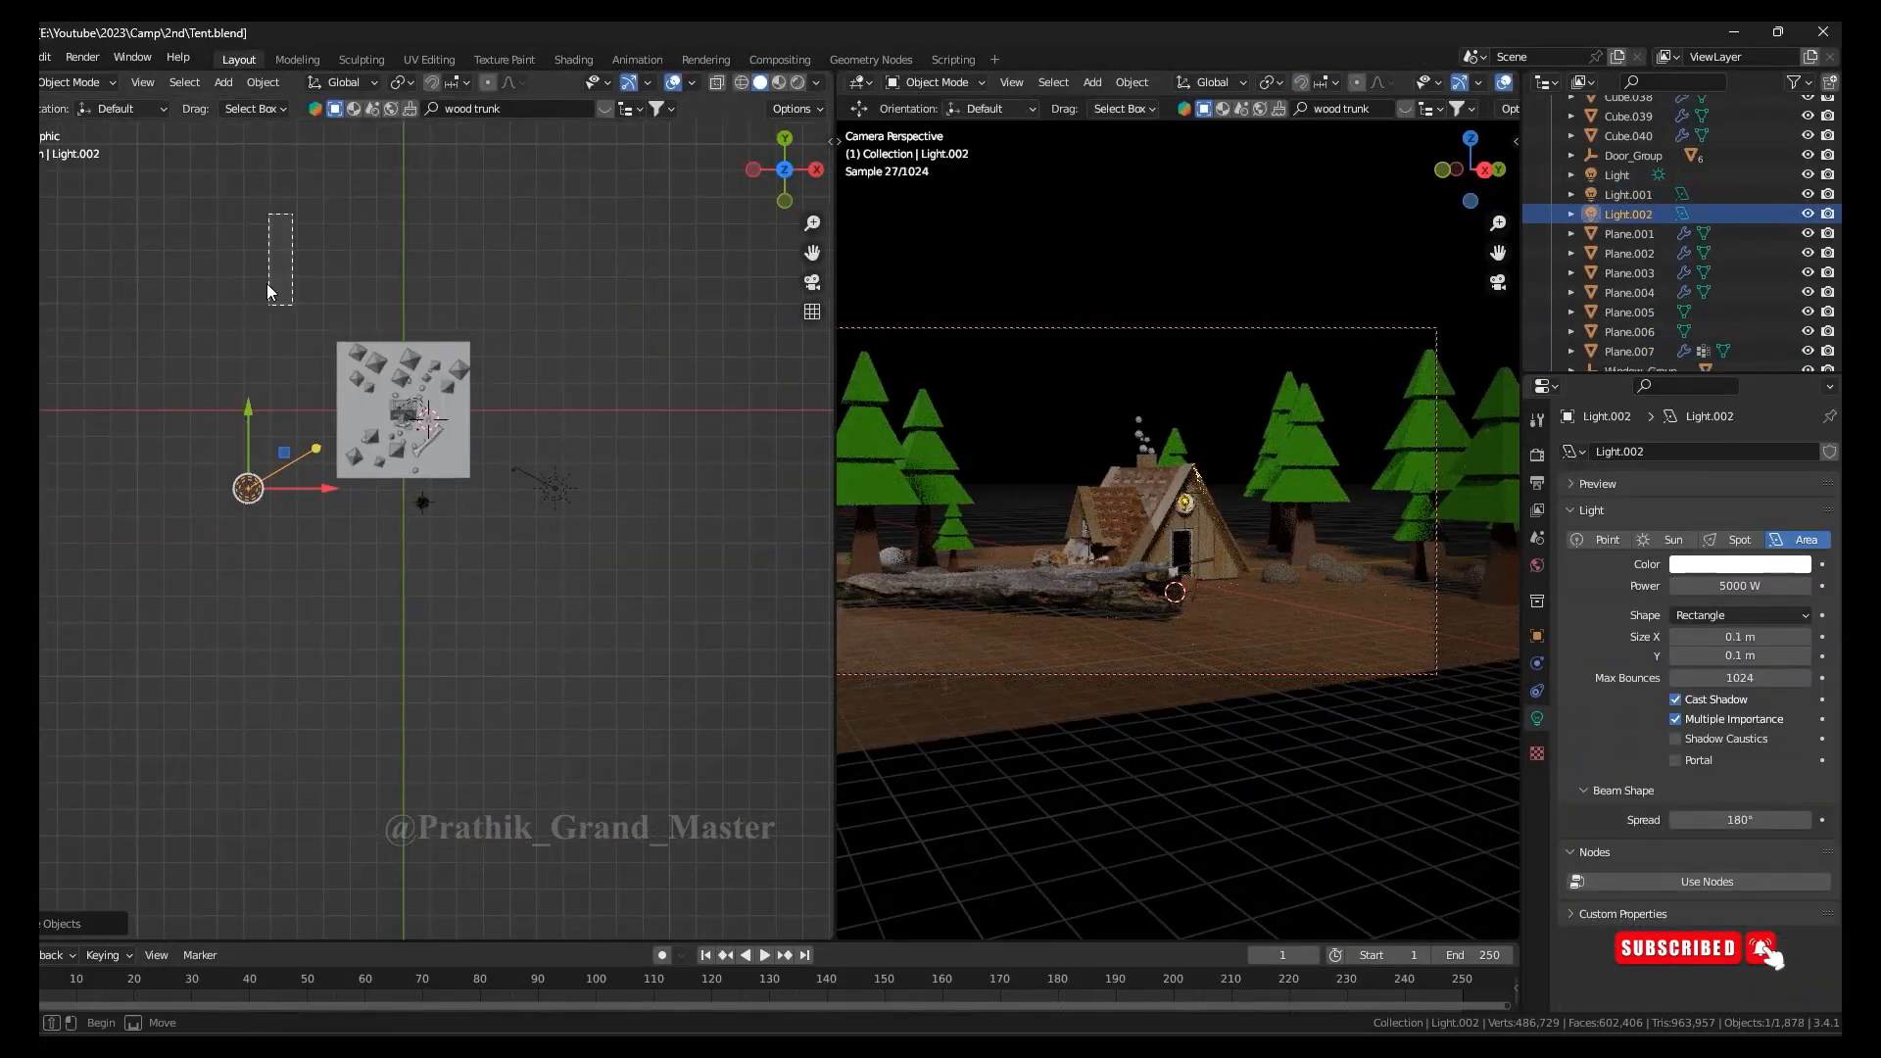
click(252, 199)
double_click(1739, 584)
text(2000)
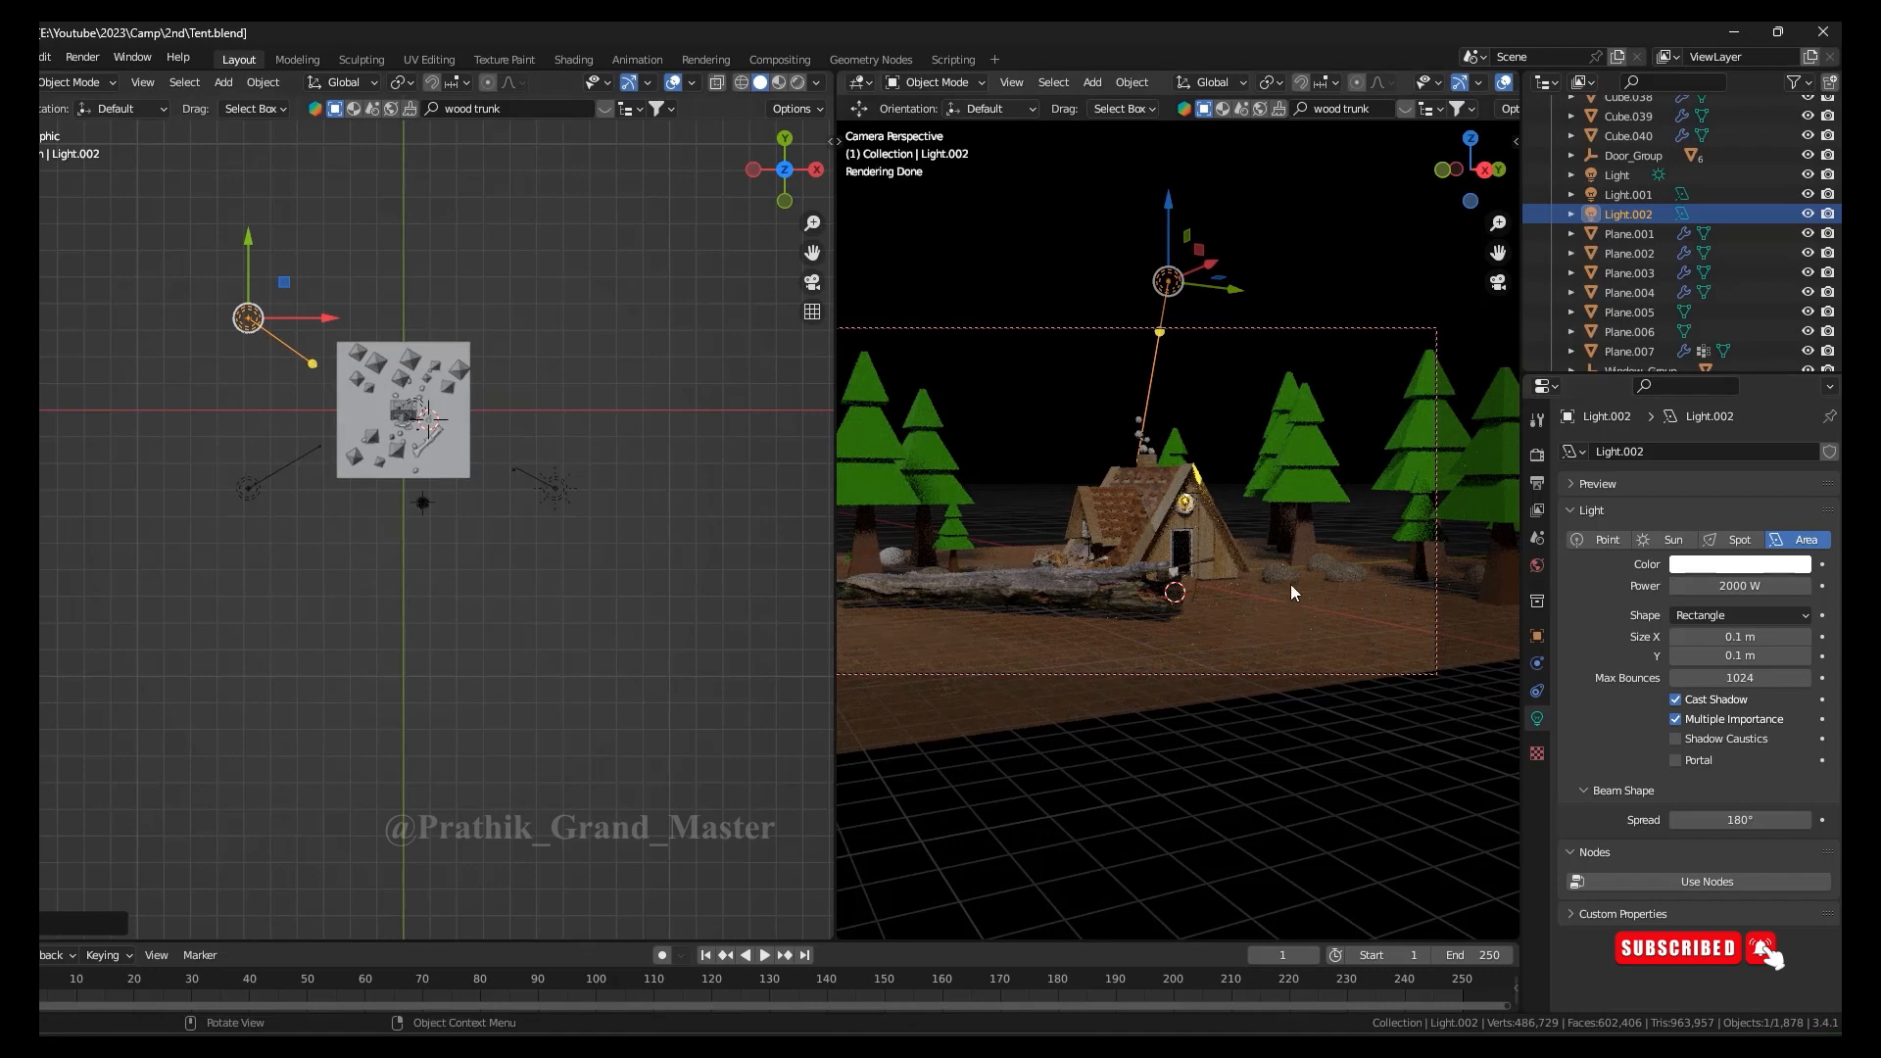
Delete both area lights from the scene
text(x)
click(359, 529)
click(246, 493)
key(x)
click(247, 495)
Darken the remaining sun light's color to grey
click(554, 488)
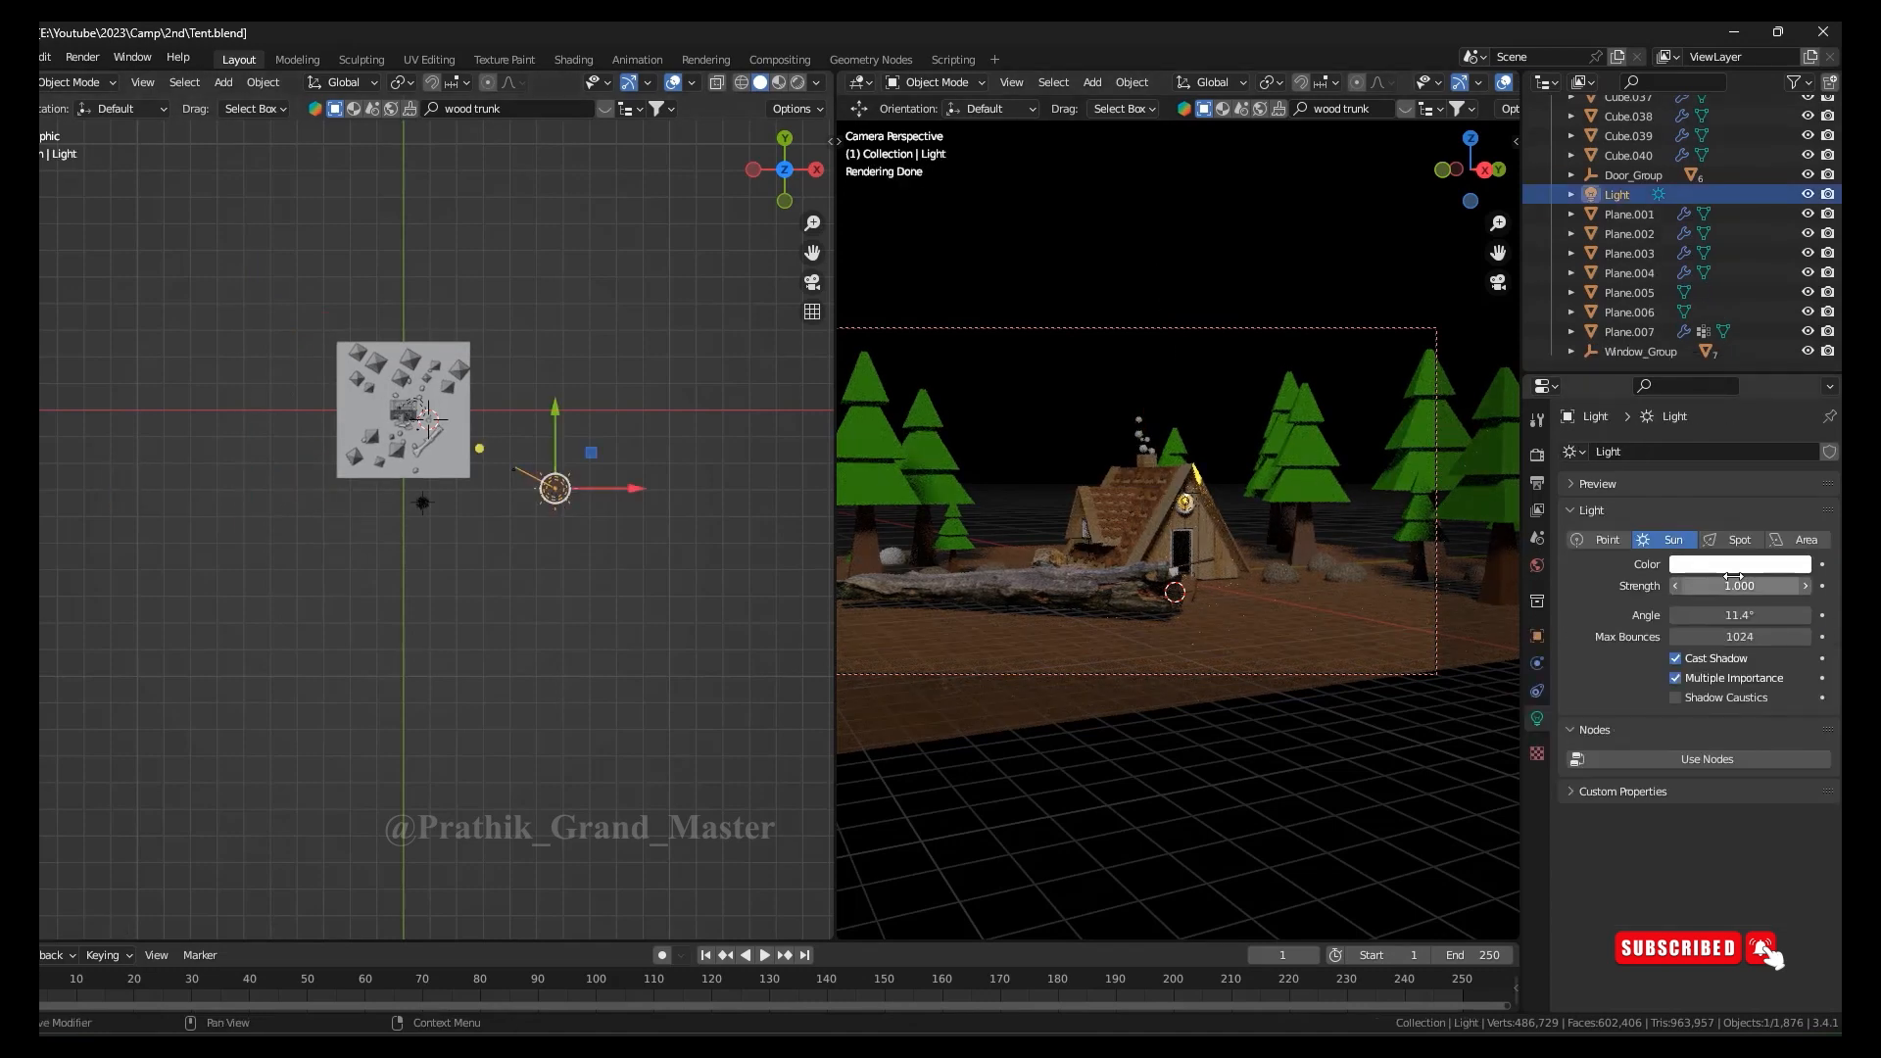
click(1740, 564)
drag(1795, 313, 1795, 383)
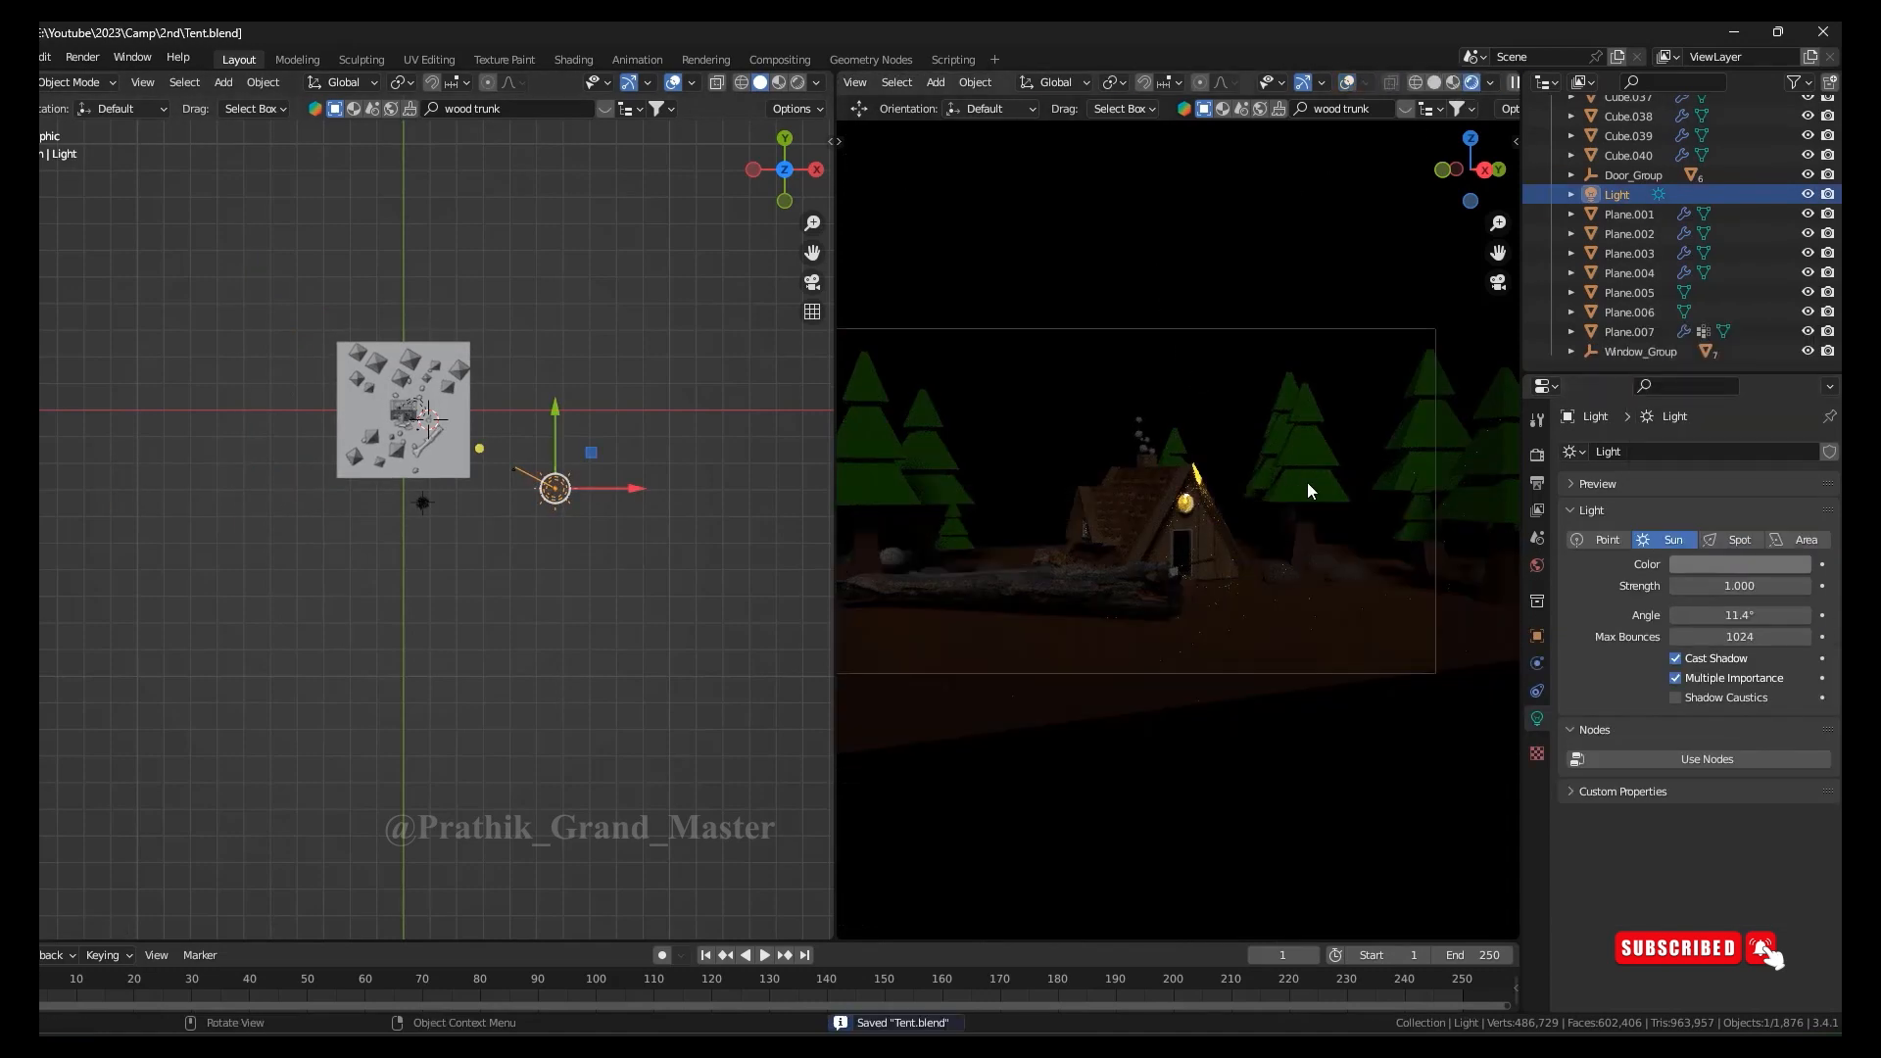
Show the ground plane's grass particles in the viewport and undo the sun light's color change
click(1629, 331)
click(1537, 691)
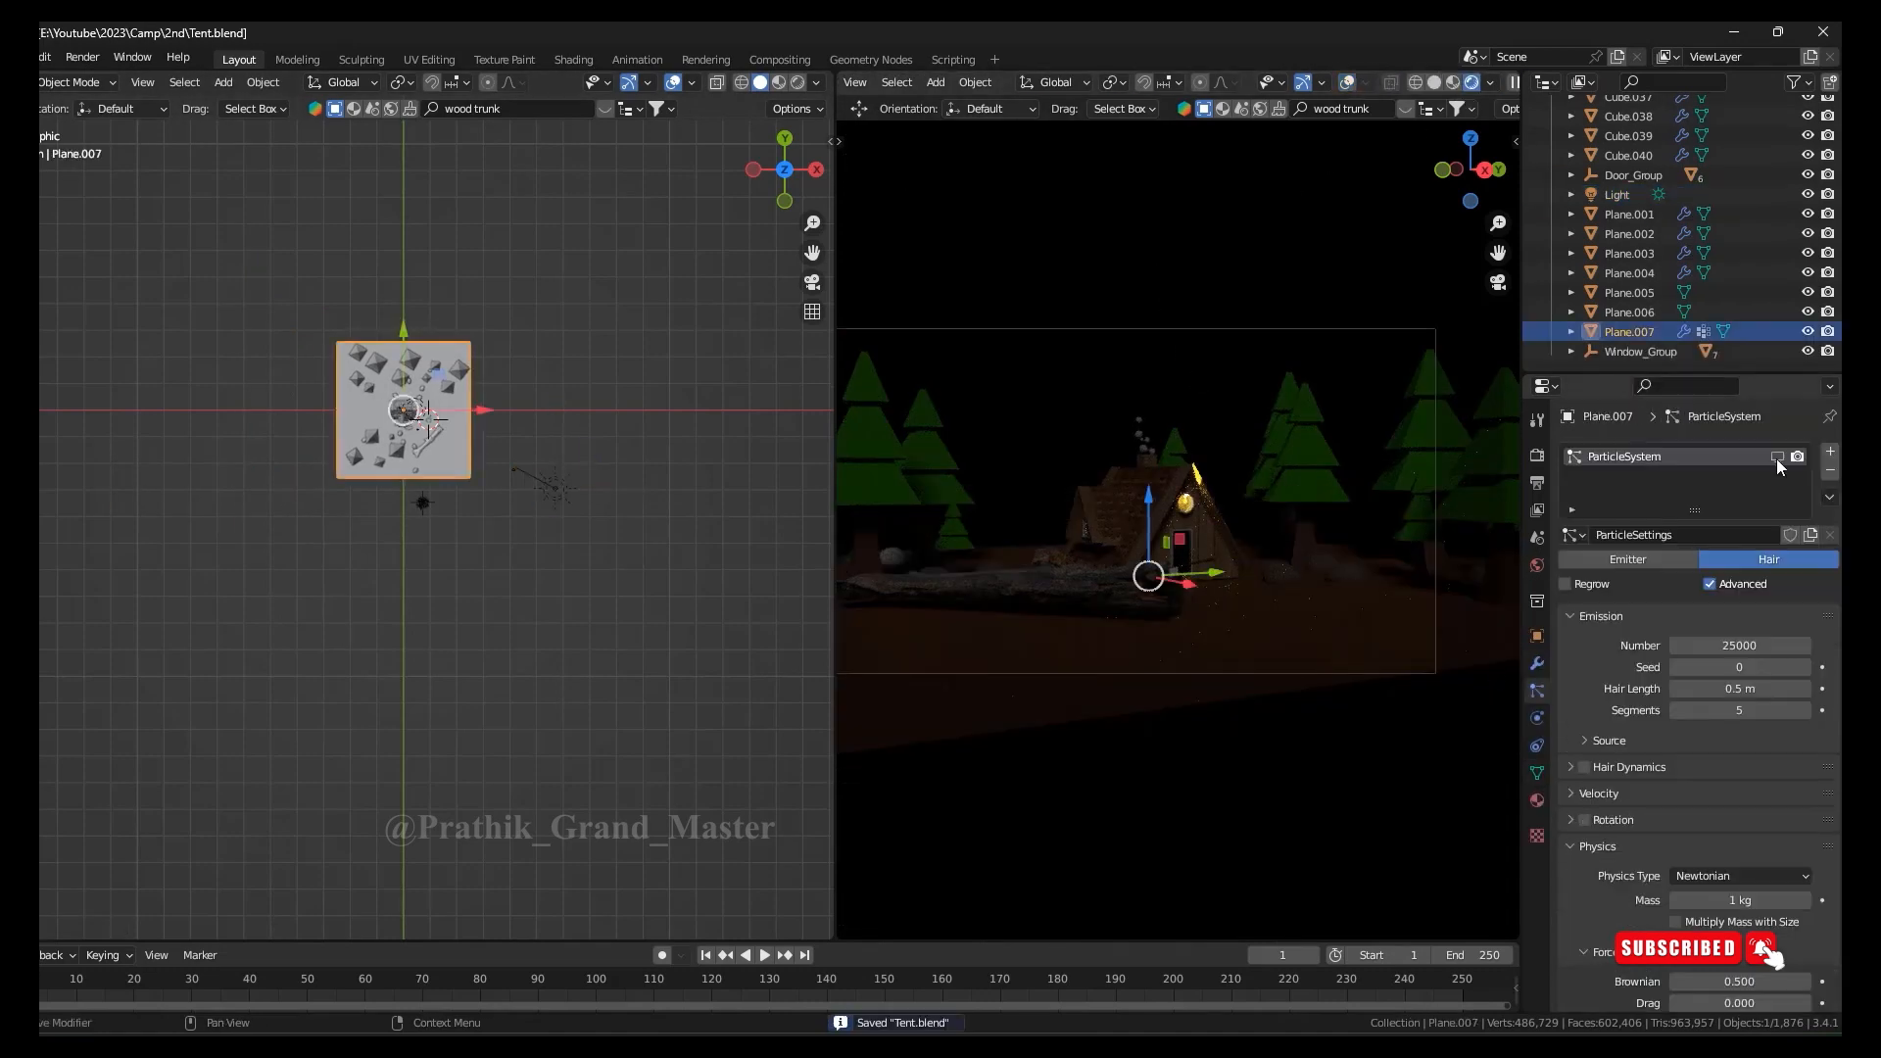
click(1152, 231)
scroll(1665, 235, up, 2)
key(ctrl+z)
key(ctrl+z)
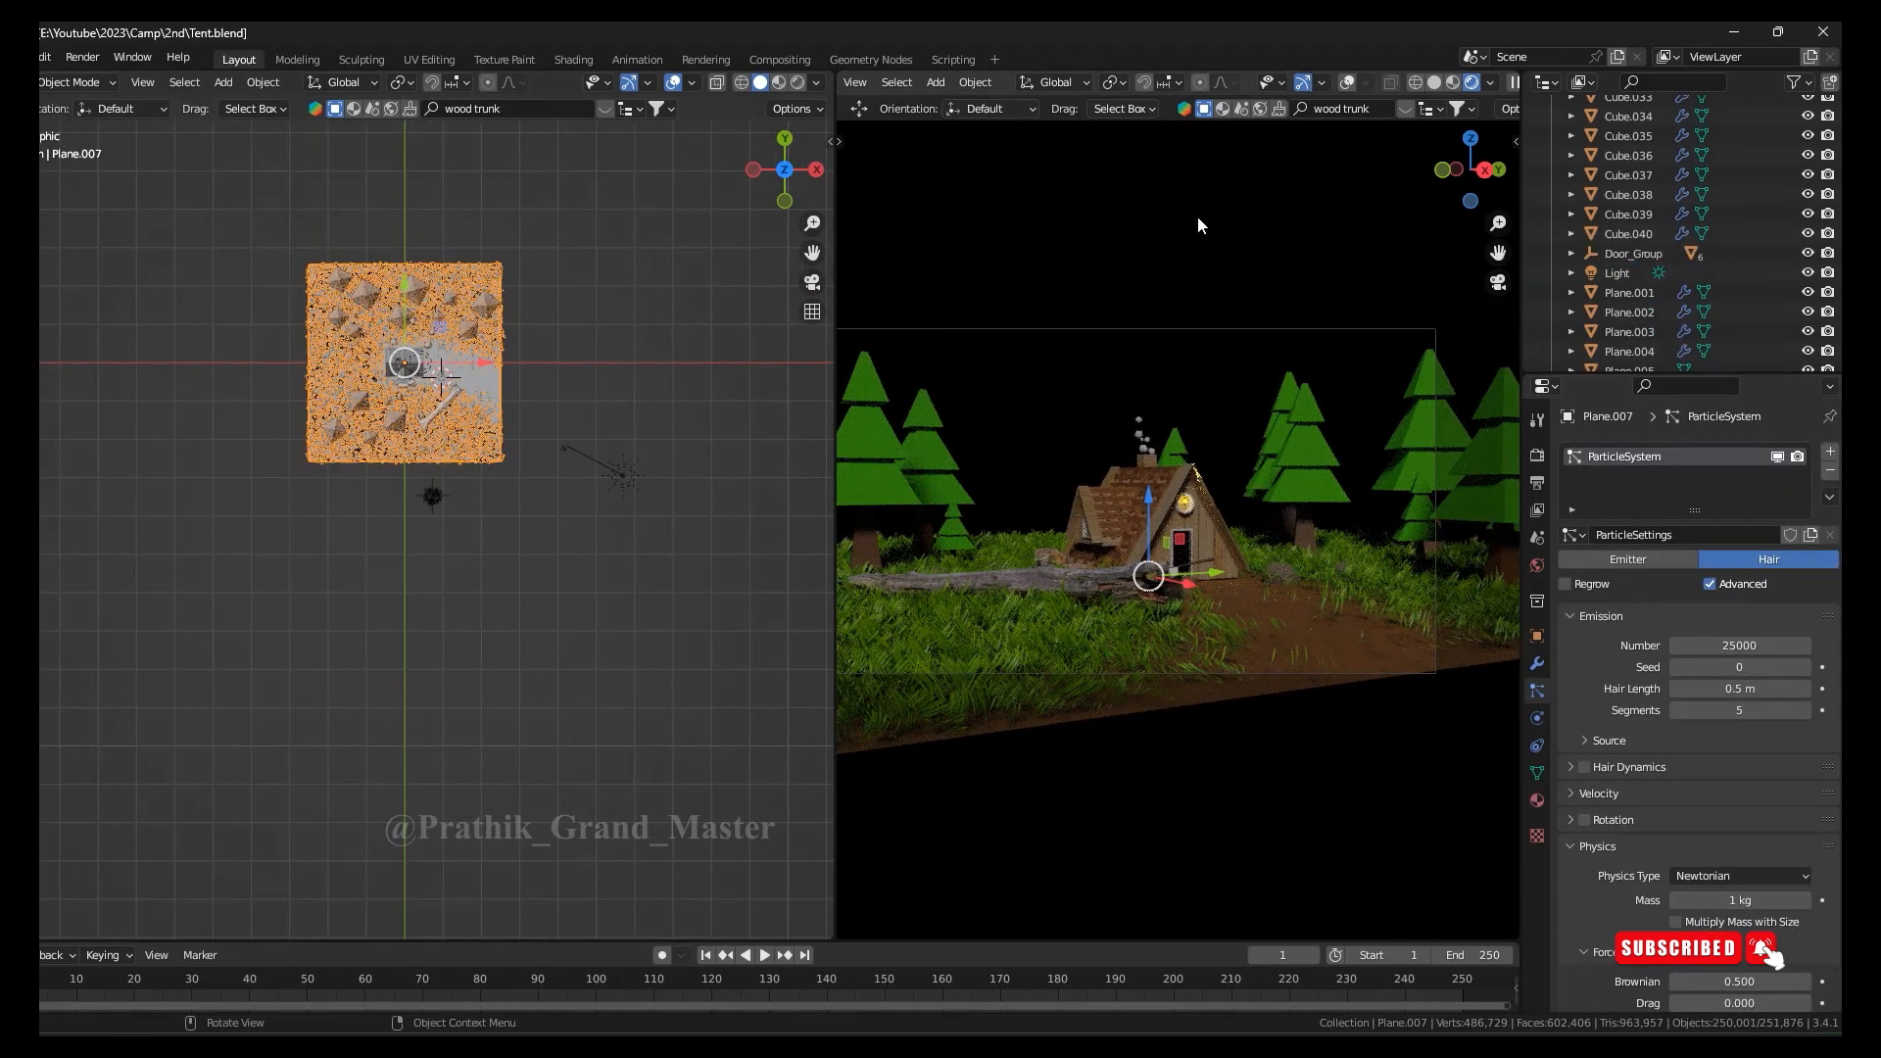
Render the camera view of the grassy cabin scene and close the render window
key(F12)
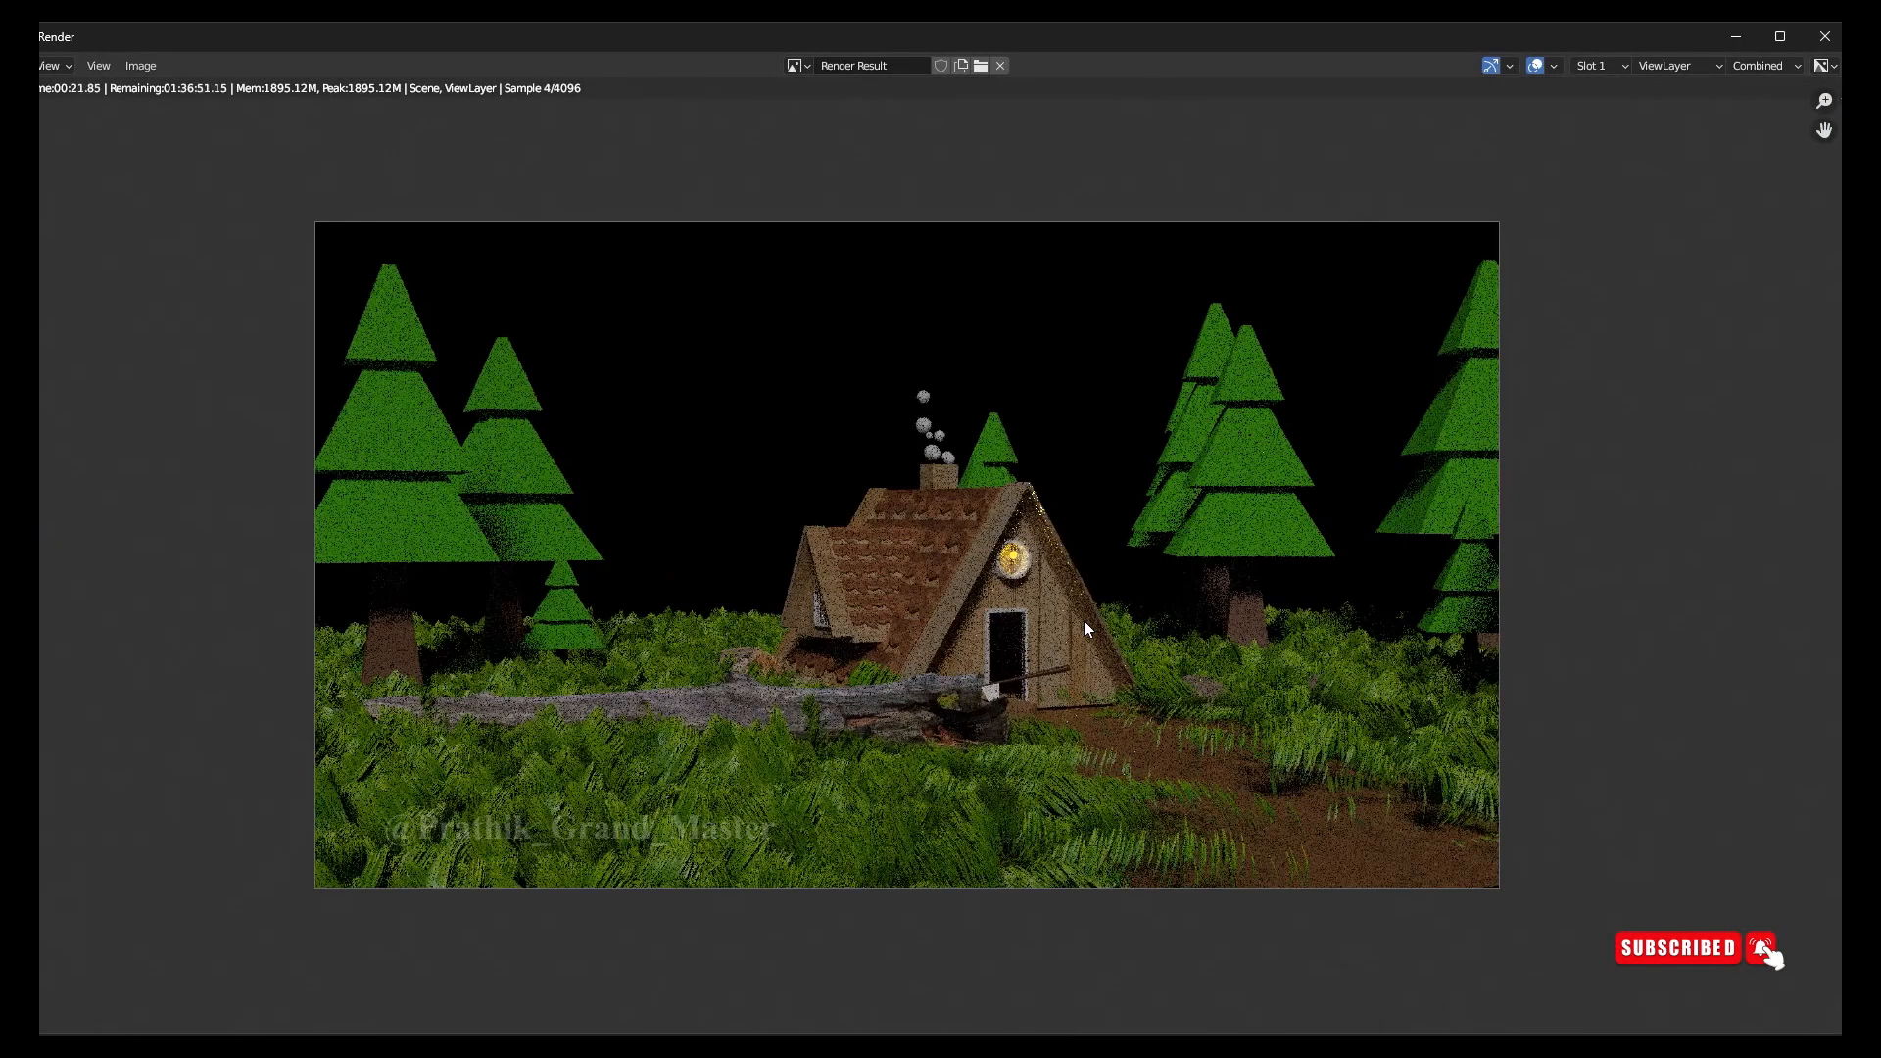
click(1825, 38)
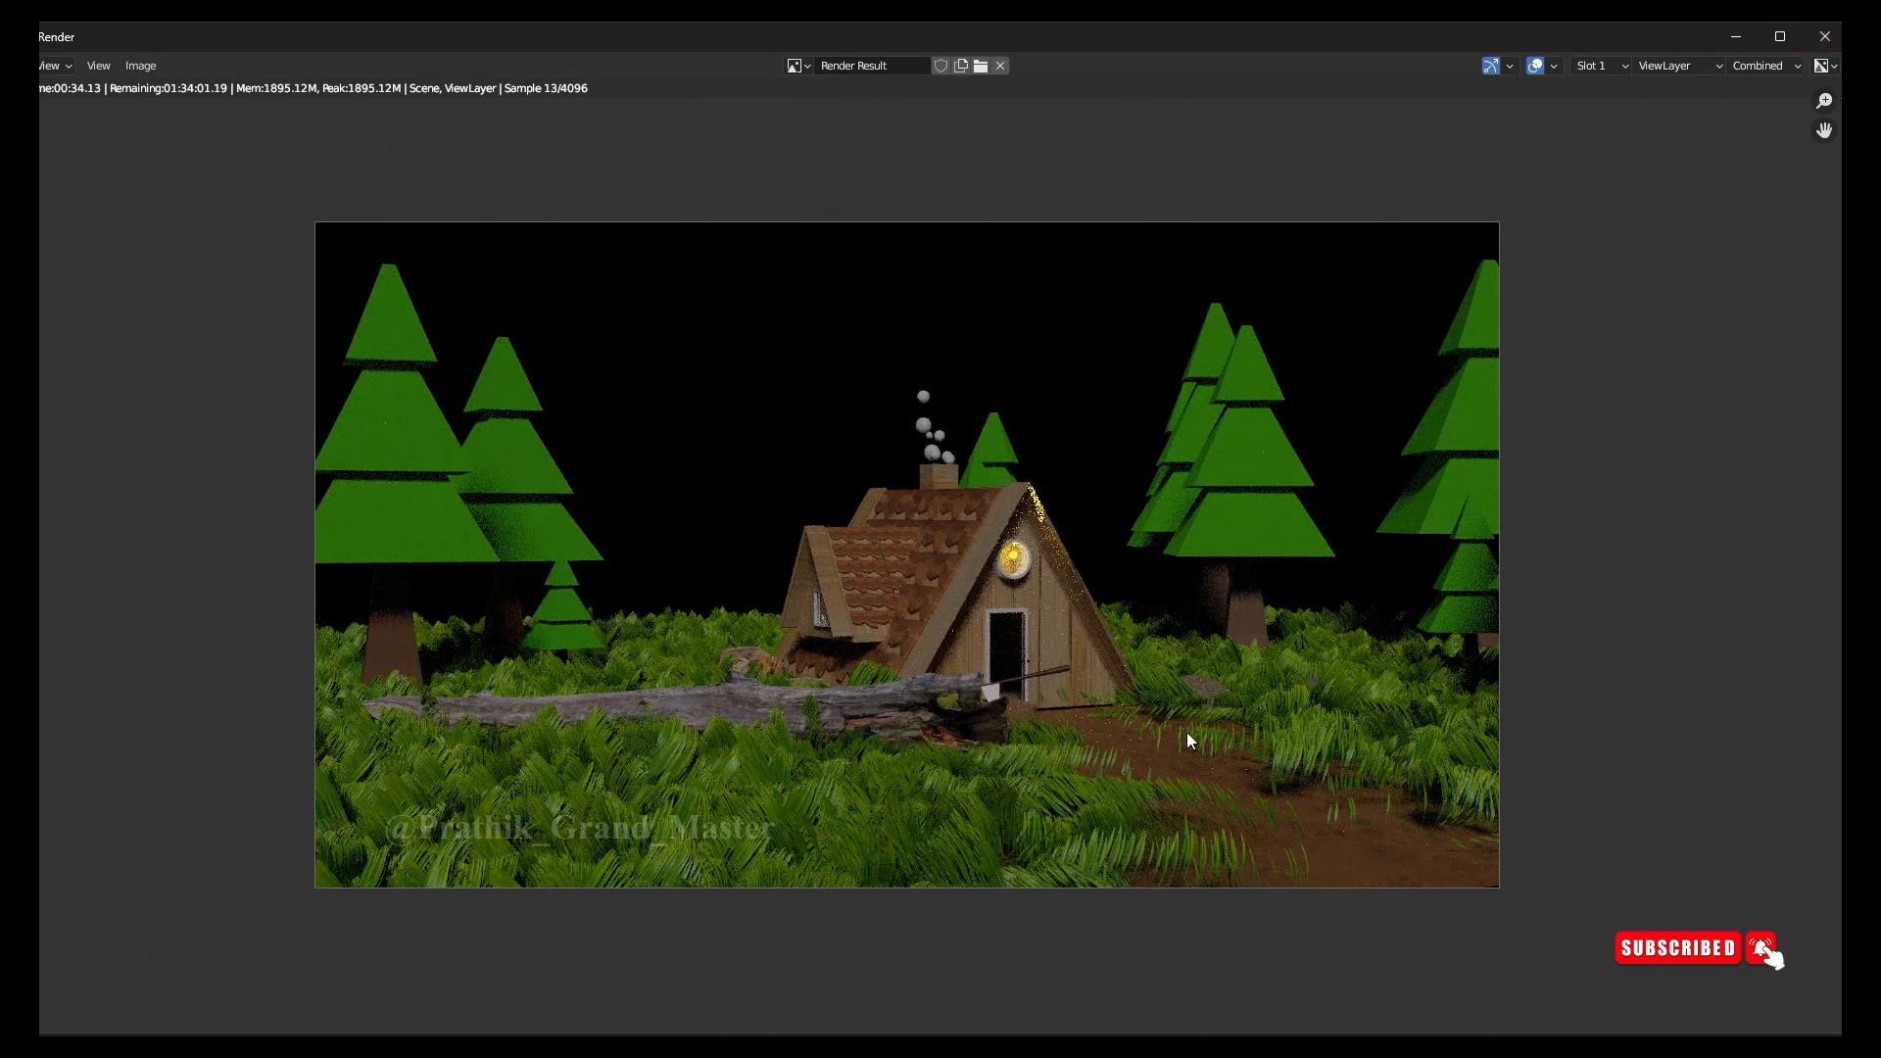
Hide the grass particles in solid view and rotate the fallen trunk around the Z axis
click(1447, 82)
click(1780, 456)
click(1107, 590)
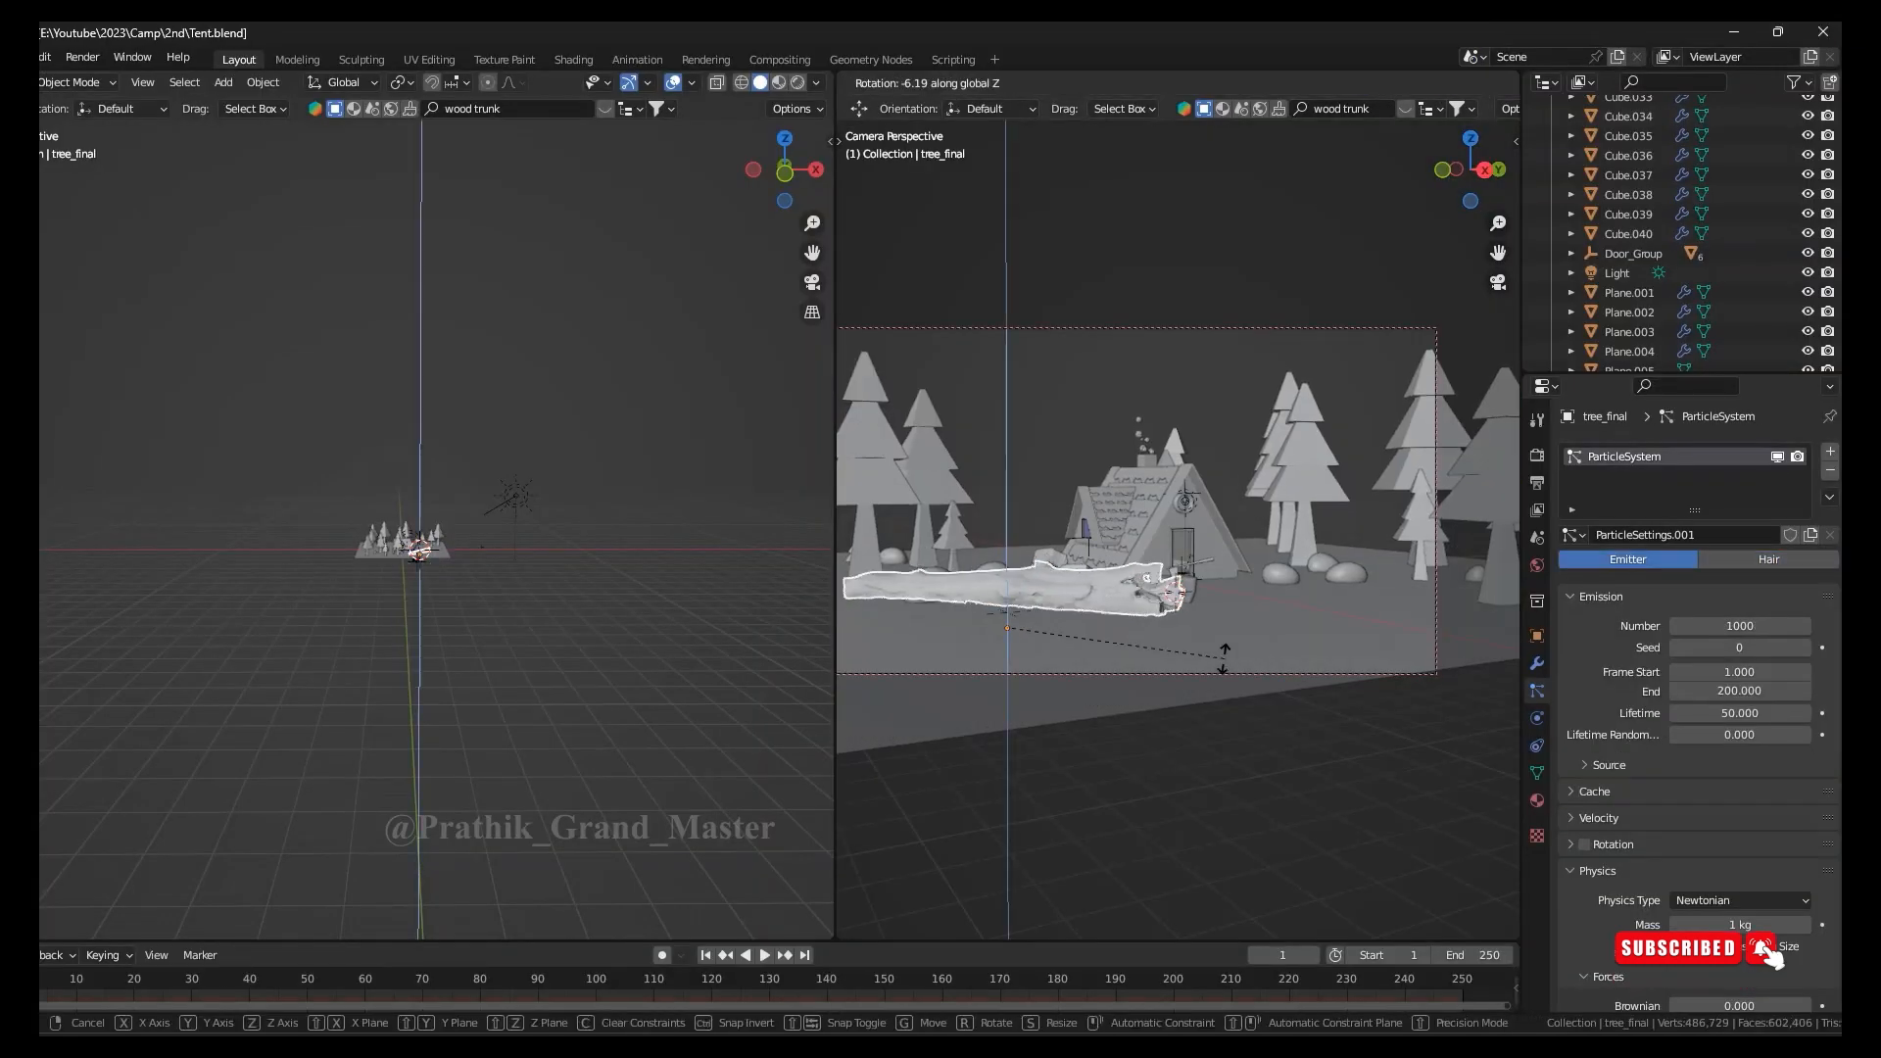
click(1151, 654)
Adjust the fallen trunk's Z rotation in a close-up view and move it away from the axe and stump
key(KP_Decimal)
middle_drag(519, 578, 470, 686)
key(r)
key(z)
click(451, 554)
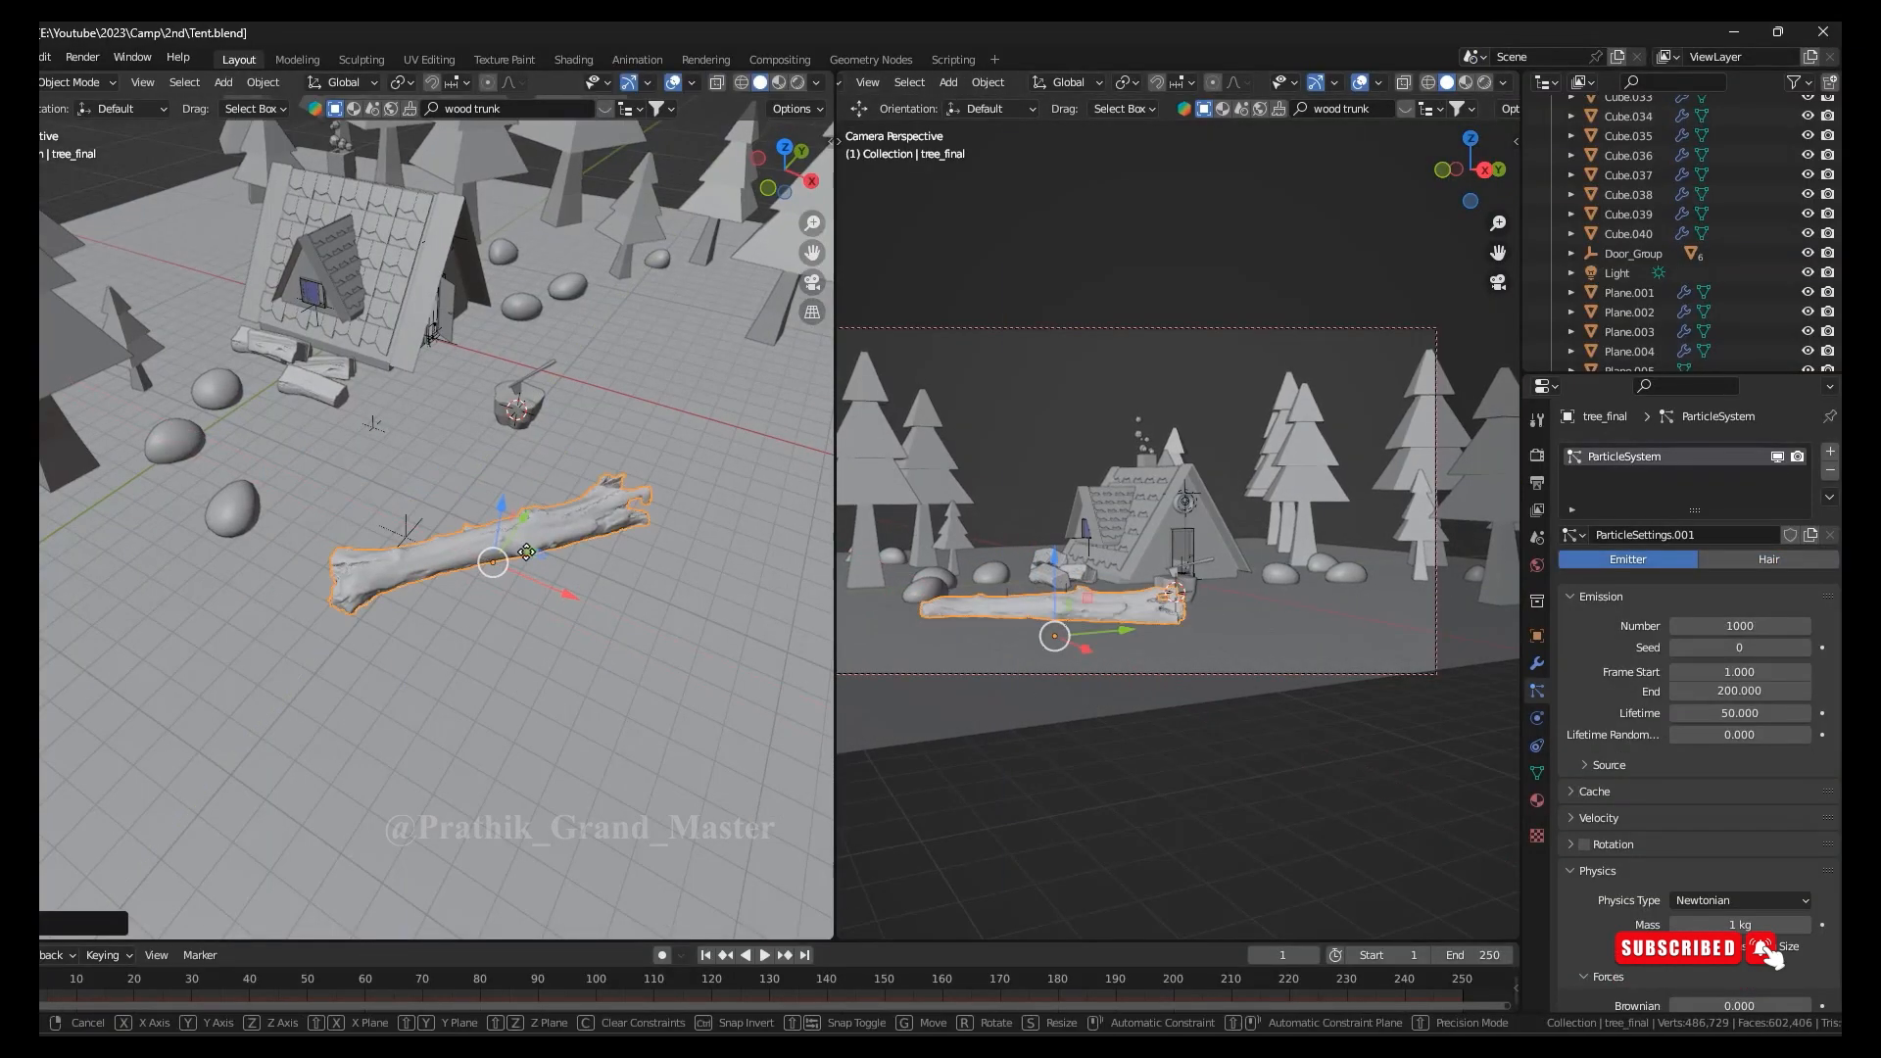
click(1238, 639)
Show the grass particles again, set their number to 50000, preview in rendered view, and save the file
scroll(1717, 711, down, 19)
scroll(1651, 533, up, 19)
click(1778, 456)
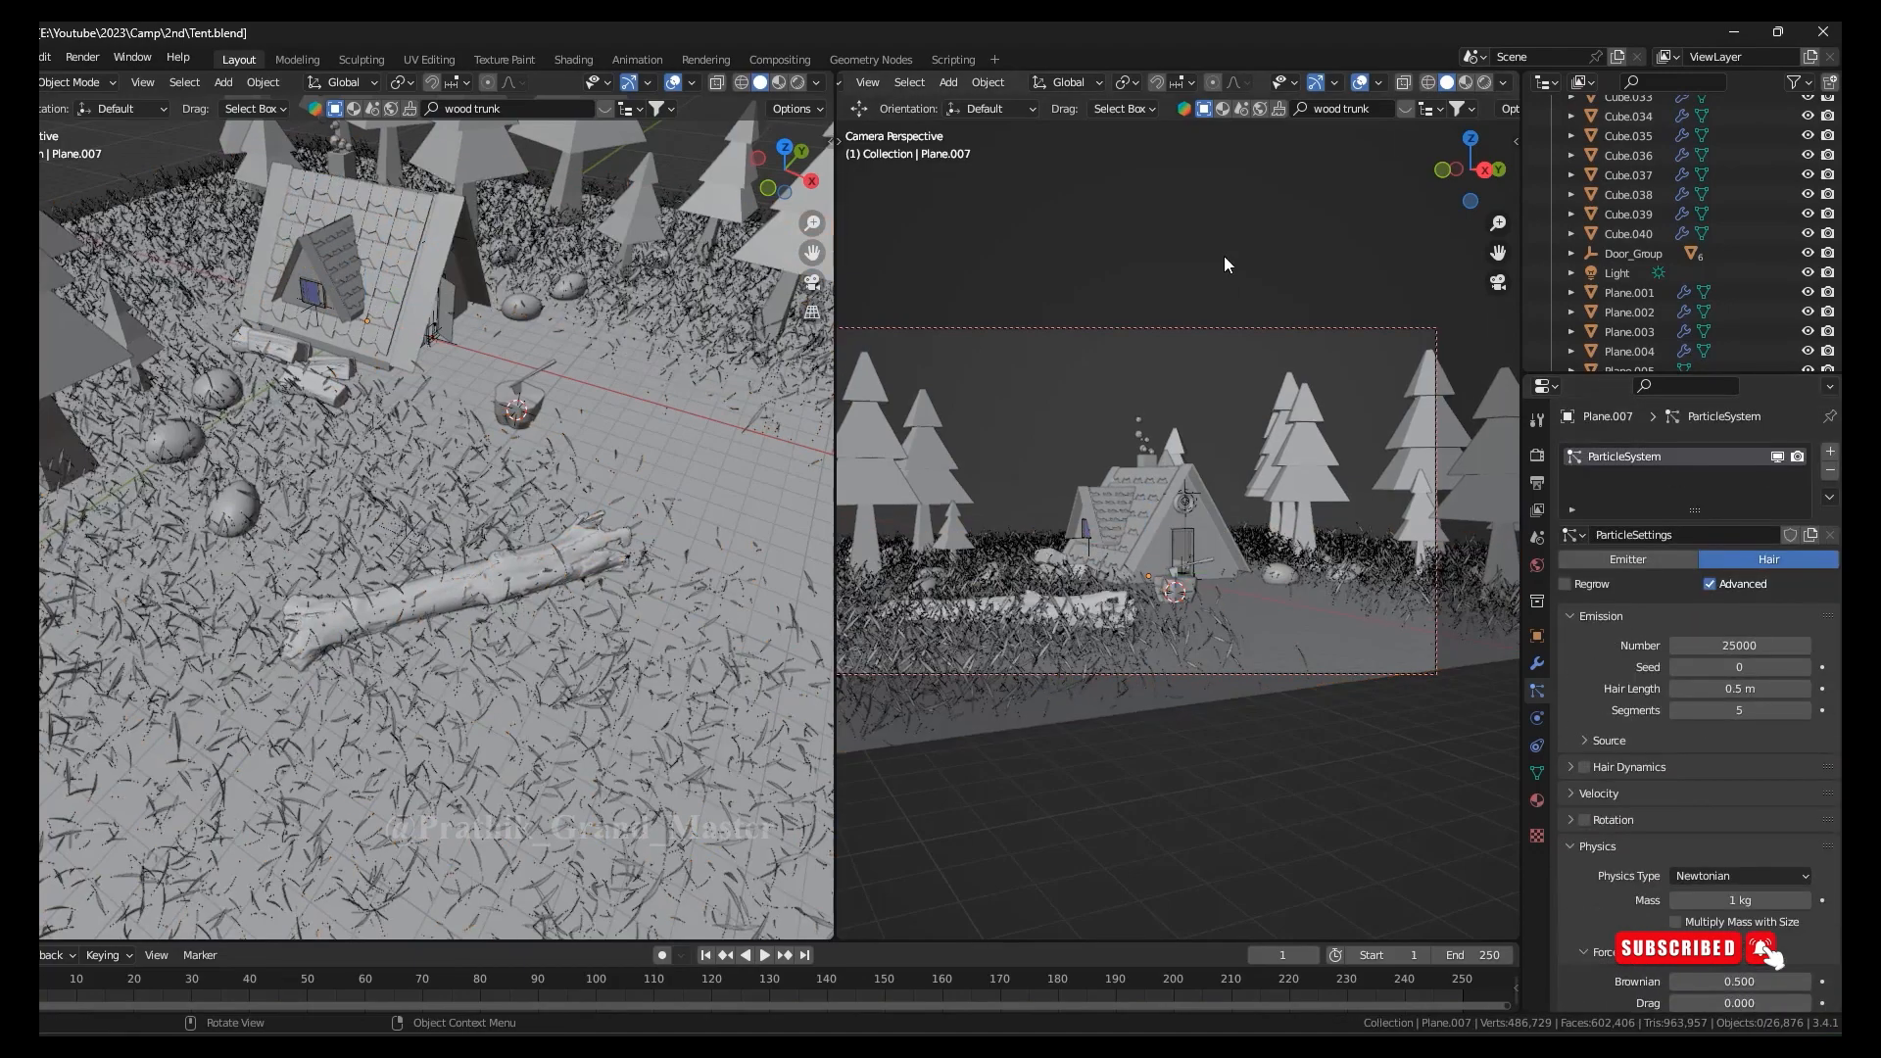
click(1224, 256)
click(1484, 82)
key(Return)
key(ctrl+s)
Scale up the fallen trunk lying in the grass and hide the overlays in the rendered camera viewport
click(518, 585)
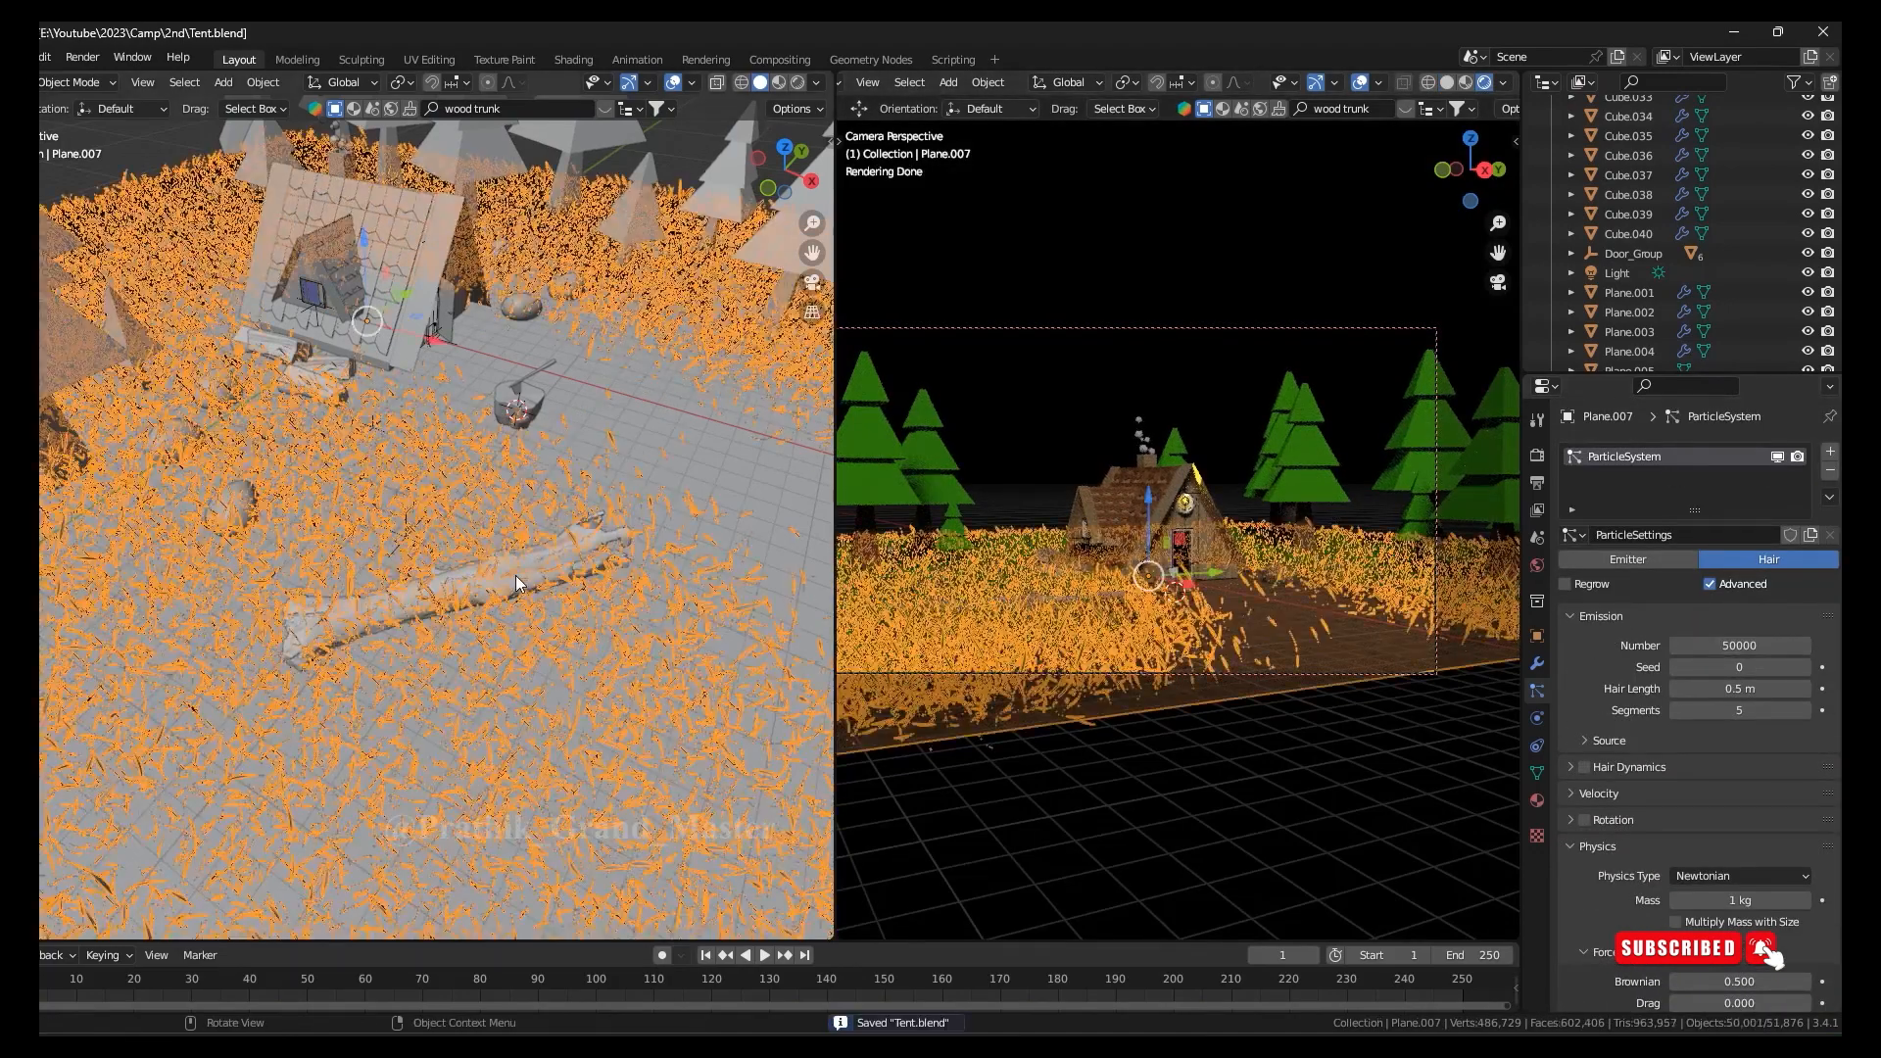
click(520, 586)
key(s)
click(555, 590)
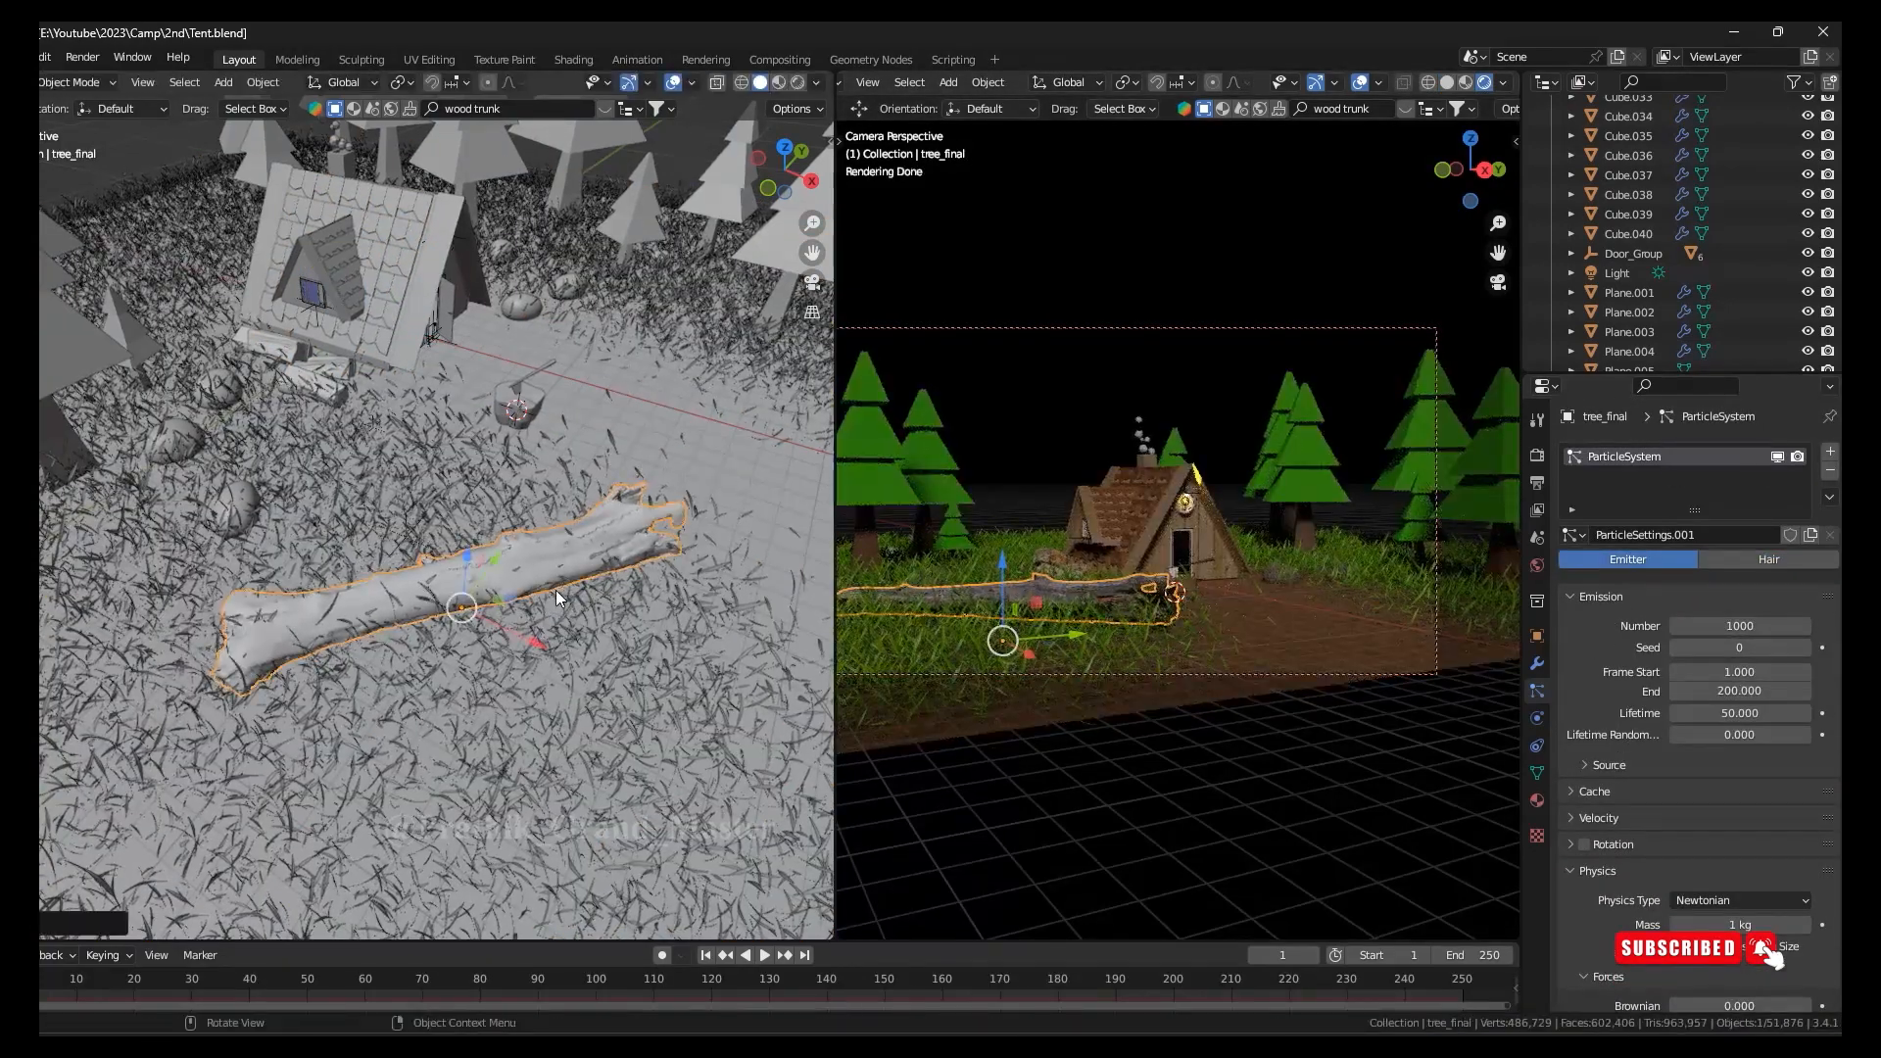
scroll(1201, 844, up, 2)
scroll(1201, 833, down, 5)
scroll(1199, 833, up, 4)
key(shift+alt+z)
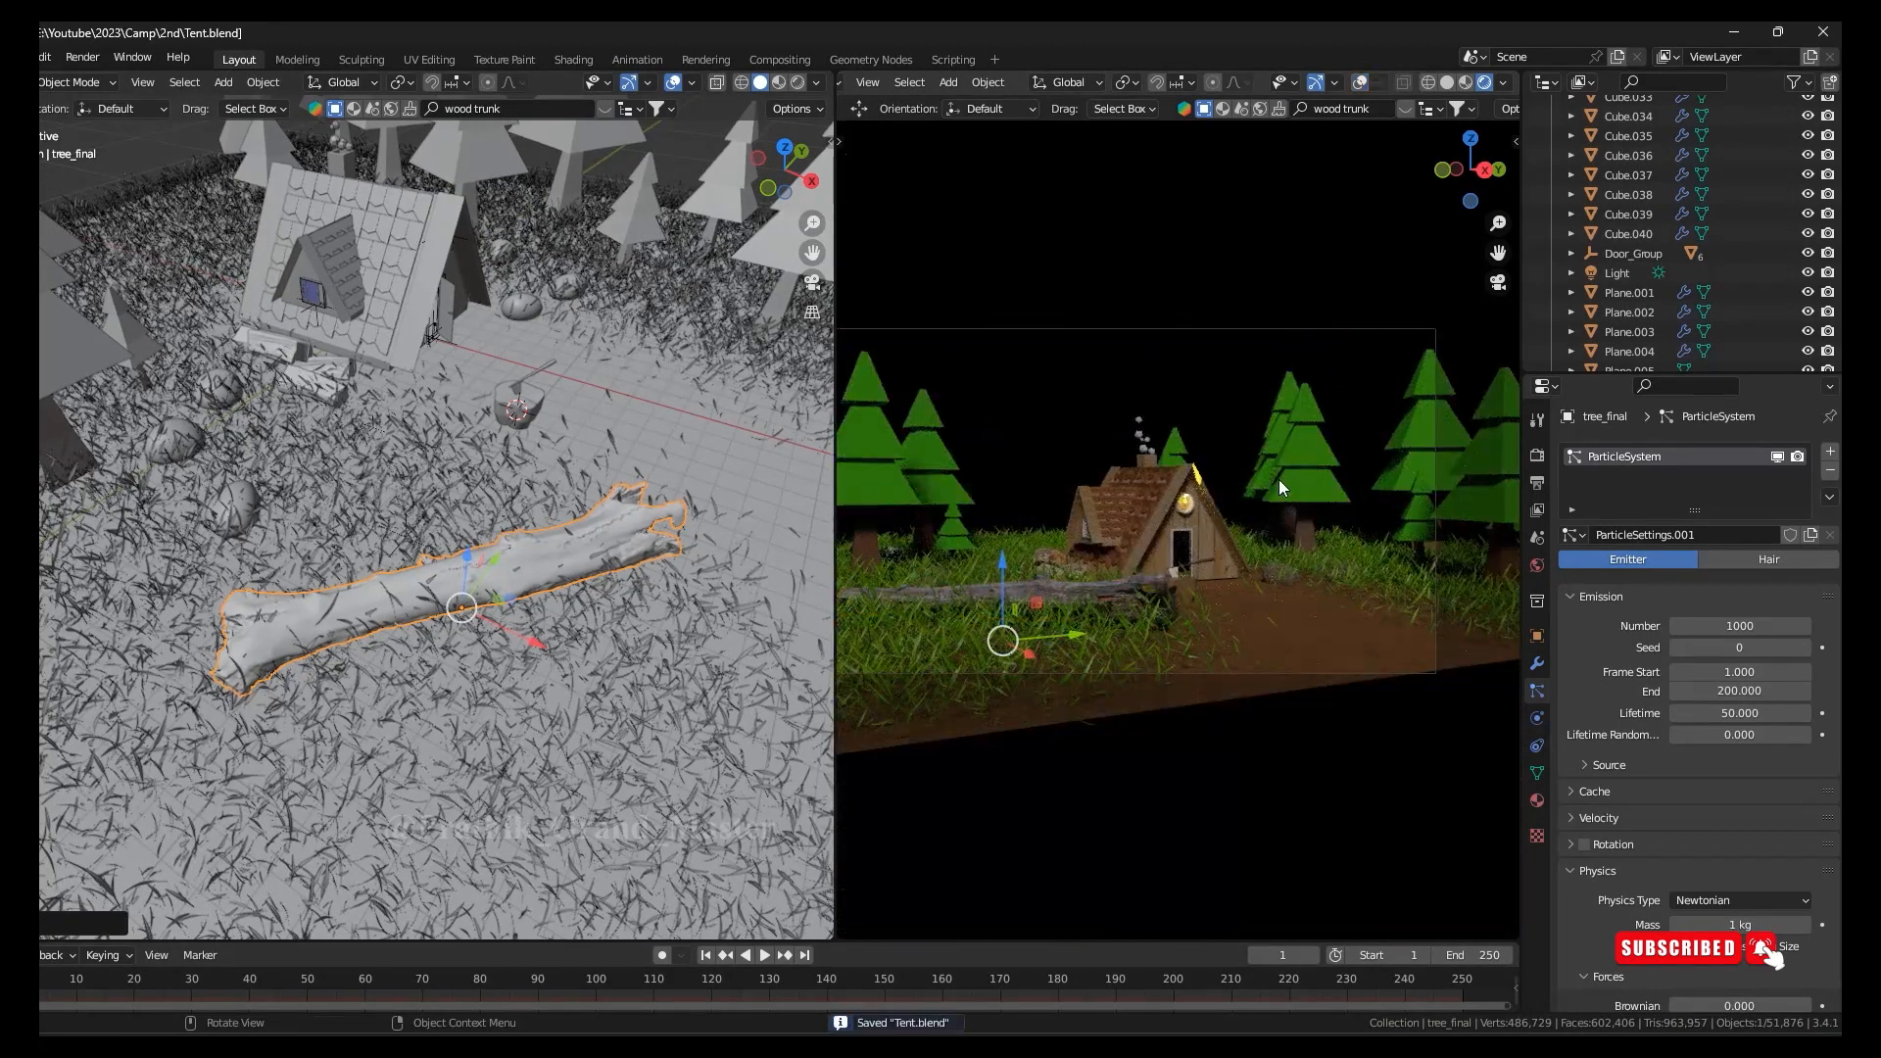
middle_drag(608, 574, 396, 456)
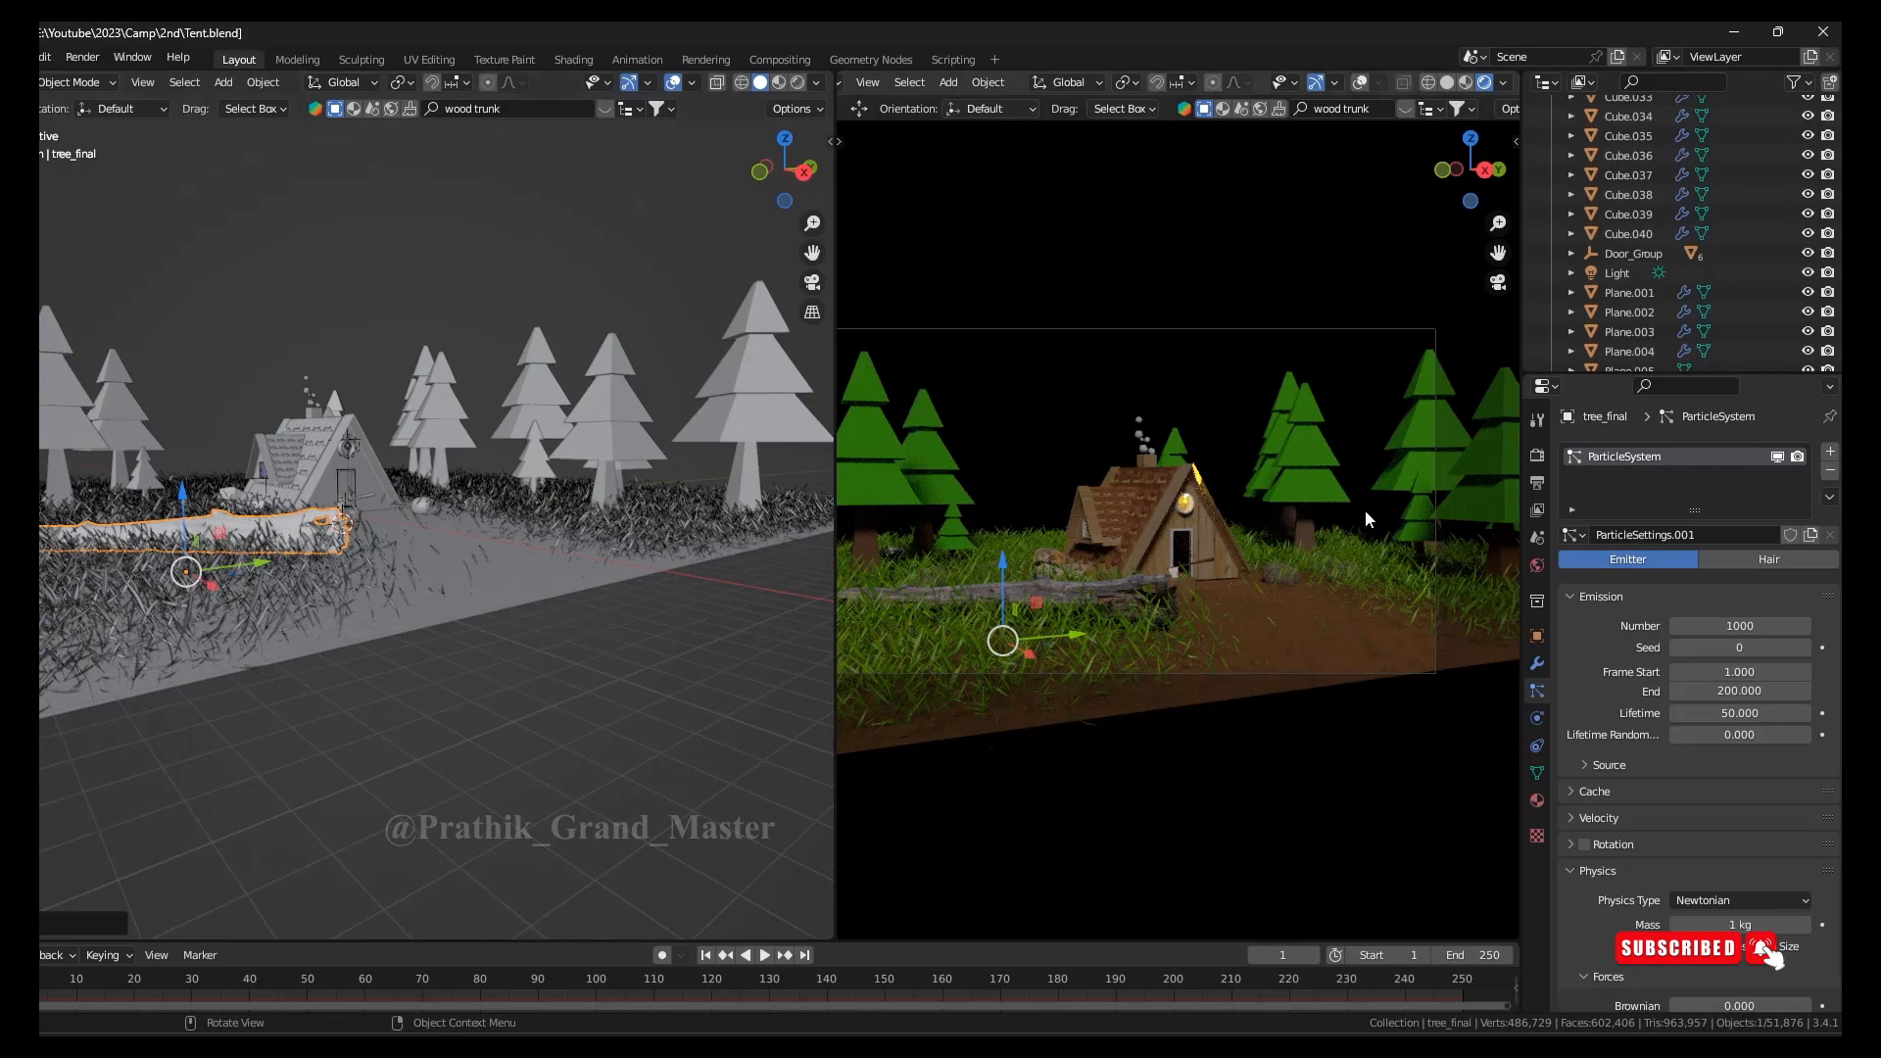
Adjust the sun light's strength, then delete the sun light from the scene
click(1634, 275)
drag(1740, 585, 1677, 586)
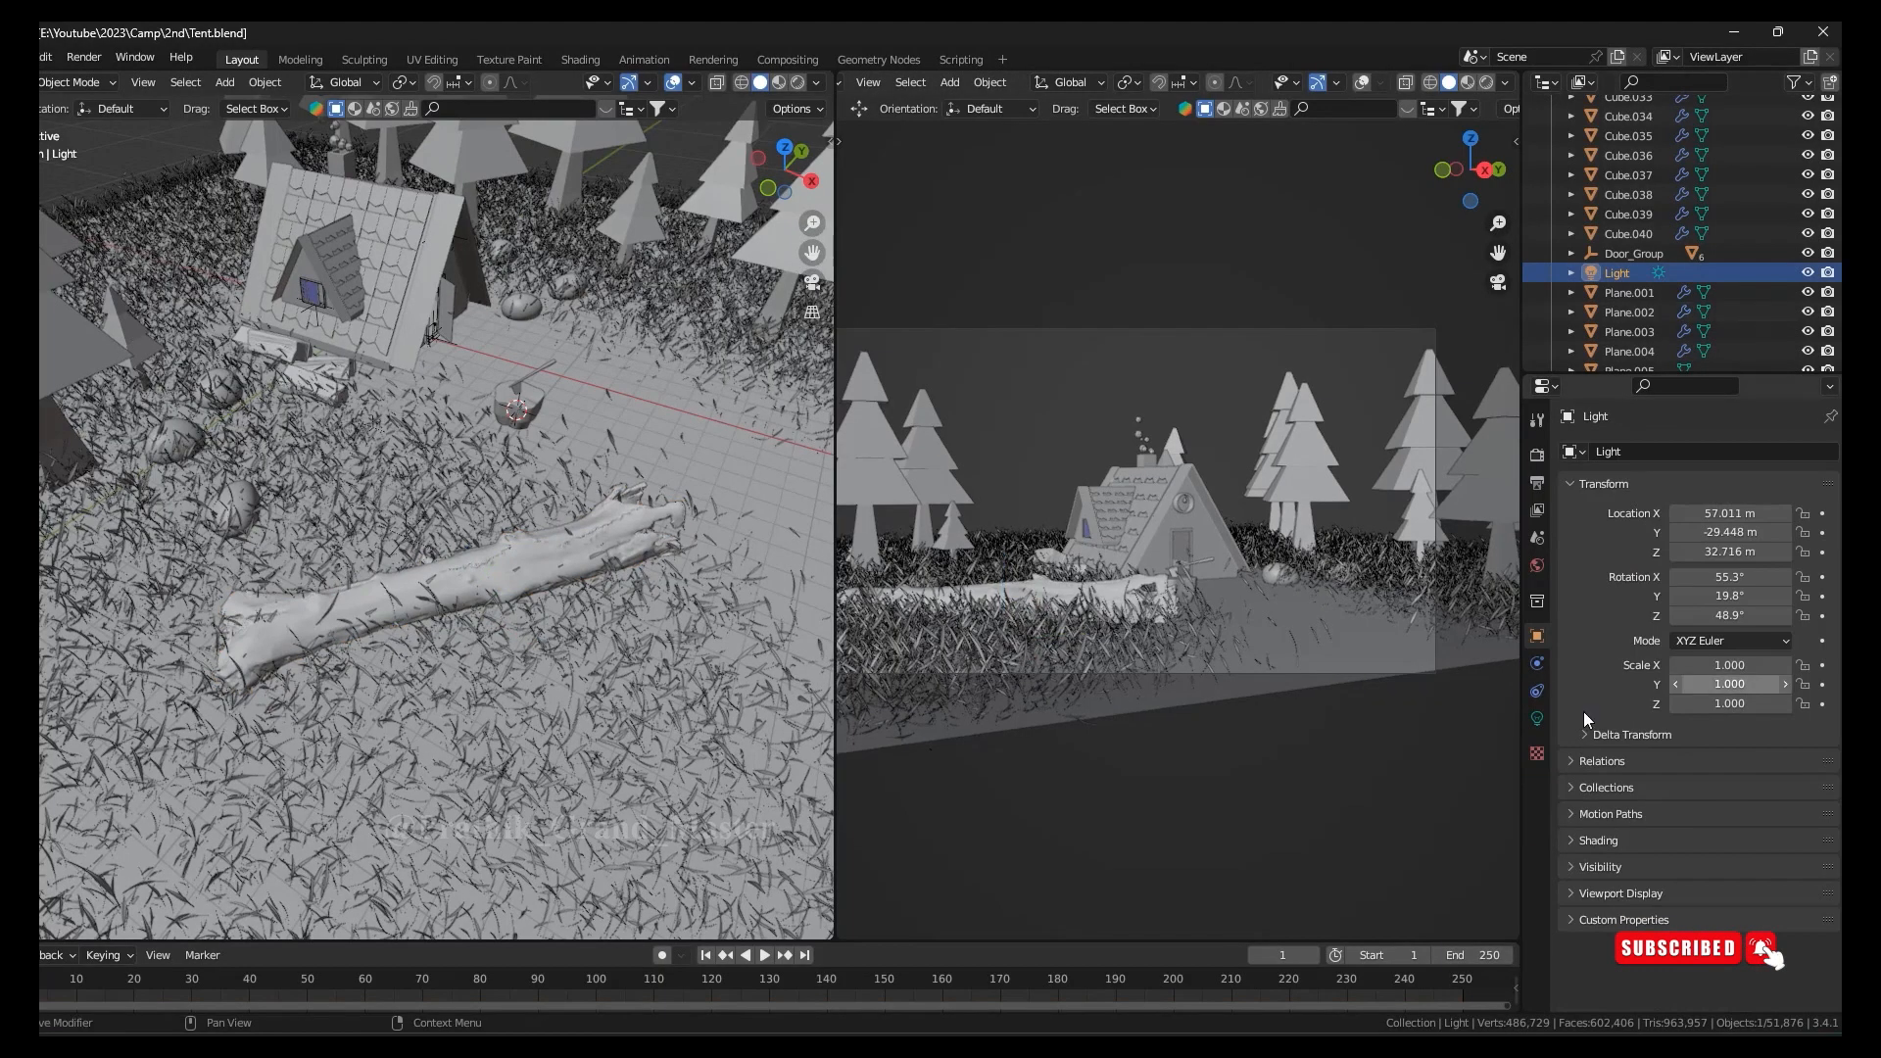
middle_drag(1126, 712, 993, 654)
key(KP_0)
scroll(647, 666, down, 8)
middle_drag(651, 676, 669, 635)
key(Delete)
Check the camera view in rendered mode without the sun light and return to solid view
click(375, 708)
key(KP_Decimal)
mouse_move(375, 707)
middle_down()
mouse_move(443, 715)
mouse_move(460, 686)
middle_up()
click(1486, 82)
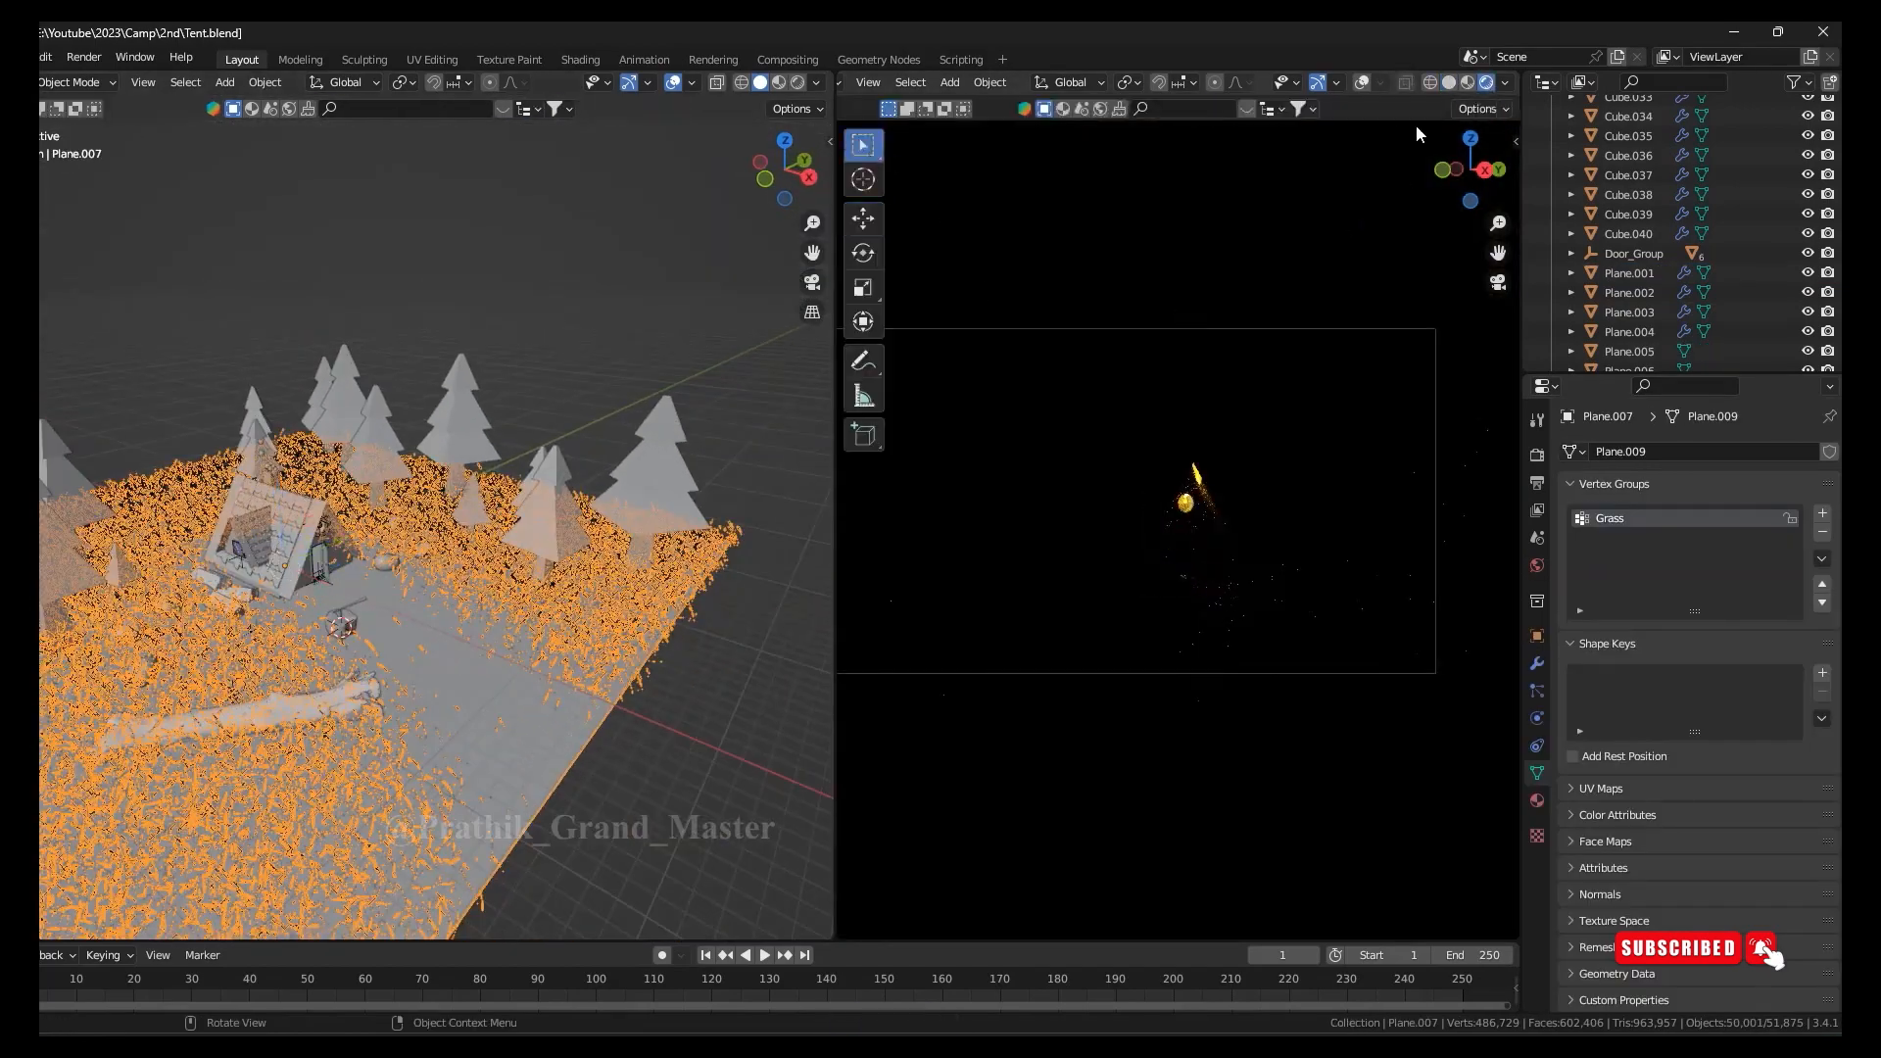
click(1449, 82)
Add a point light at the lamp in the cabin's front gable
middle_drag(568, 431, 524, 392)
scroll(490, 421, up, 3)
click(408, 484)
shift+middle_drag(402, 568, 408, 623)
scroll(331, 545, up, 6)
click(409, 625)
key(x)
key(shift+a)
mouse_move(353, 874)
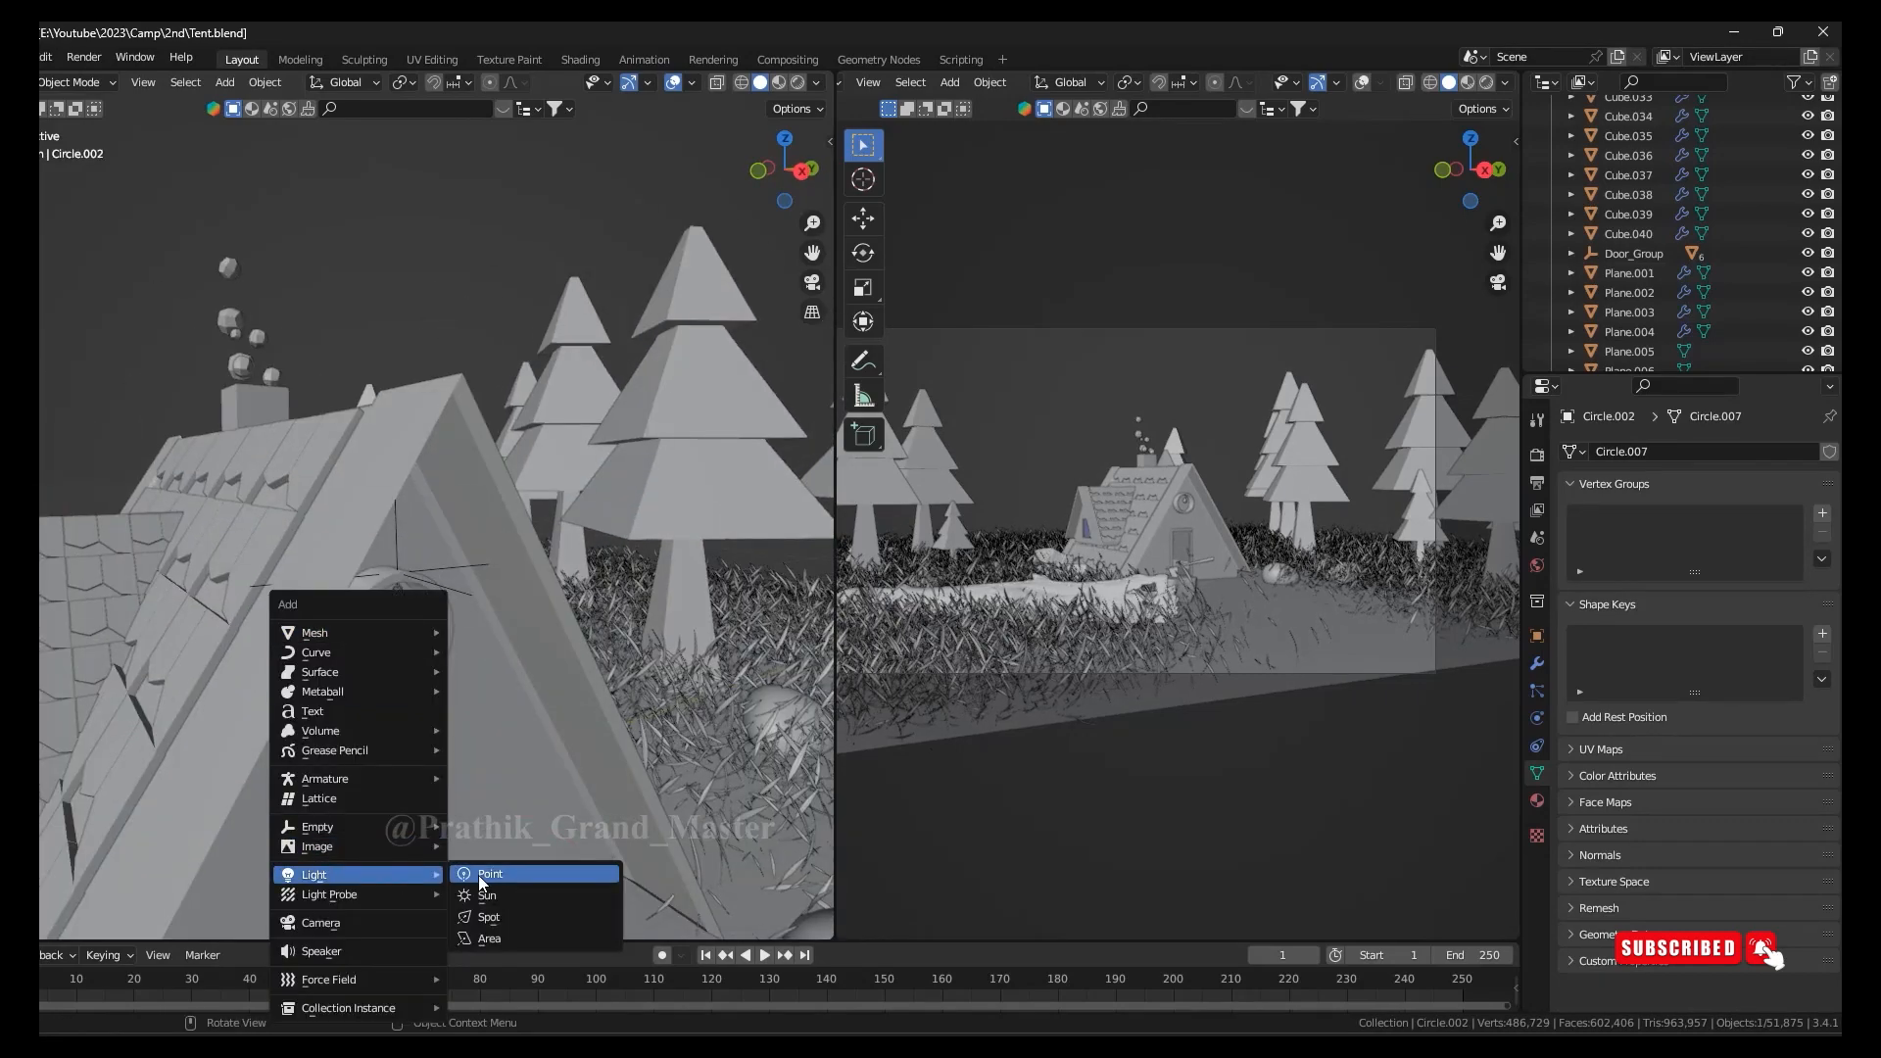
click(484, 874)
Move the point light just in front of the gable lamp and set its power to 2000 W in rendered view
middle_drag(484, 764, 534, 760)
click(863, 219)
drag(468, 636, 496, 642)
click(1484, 82)
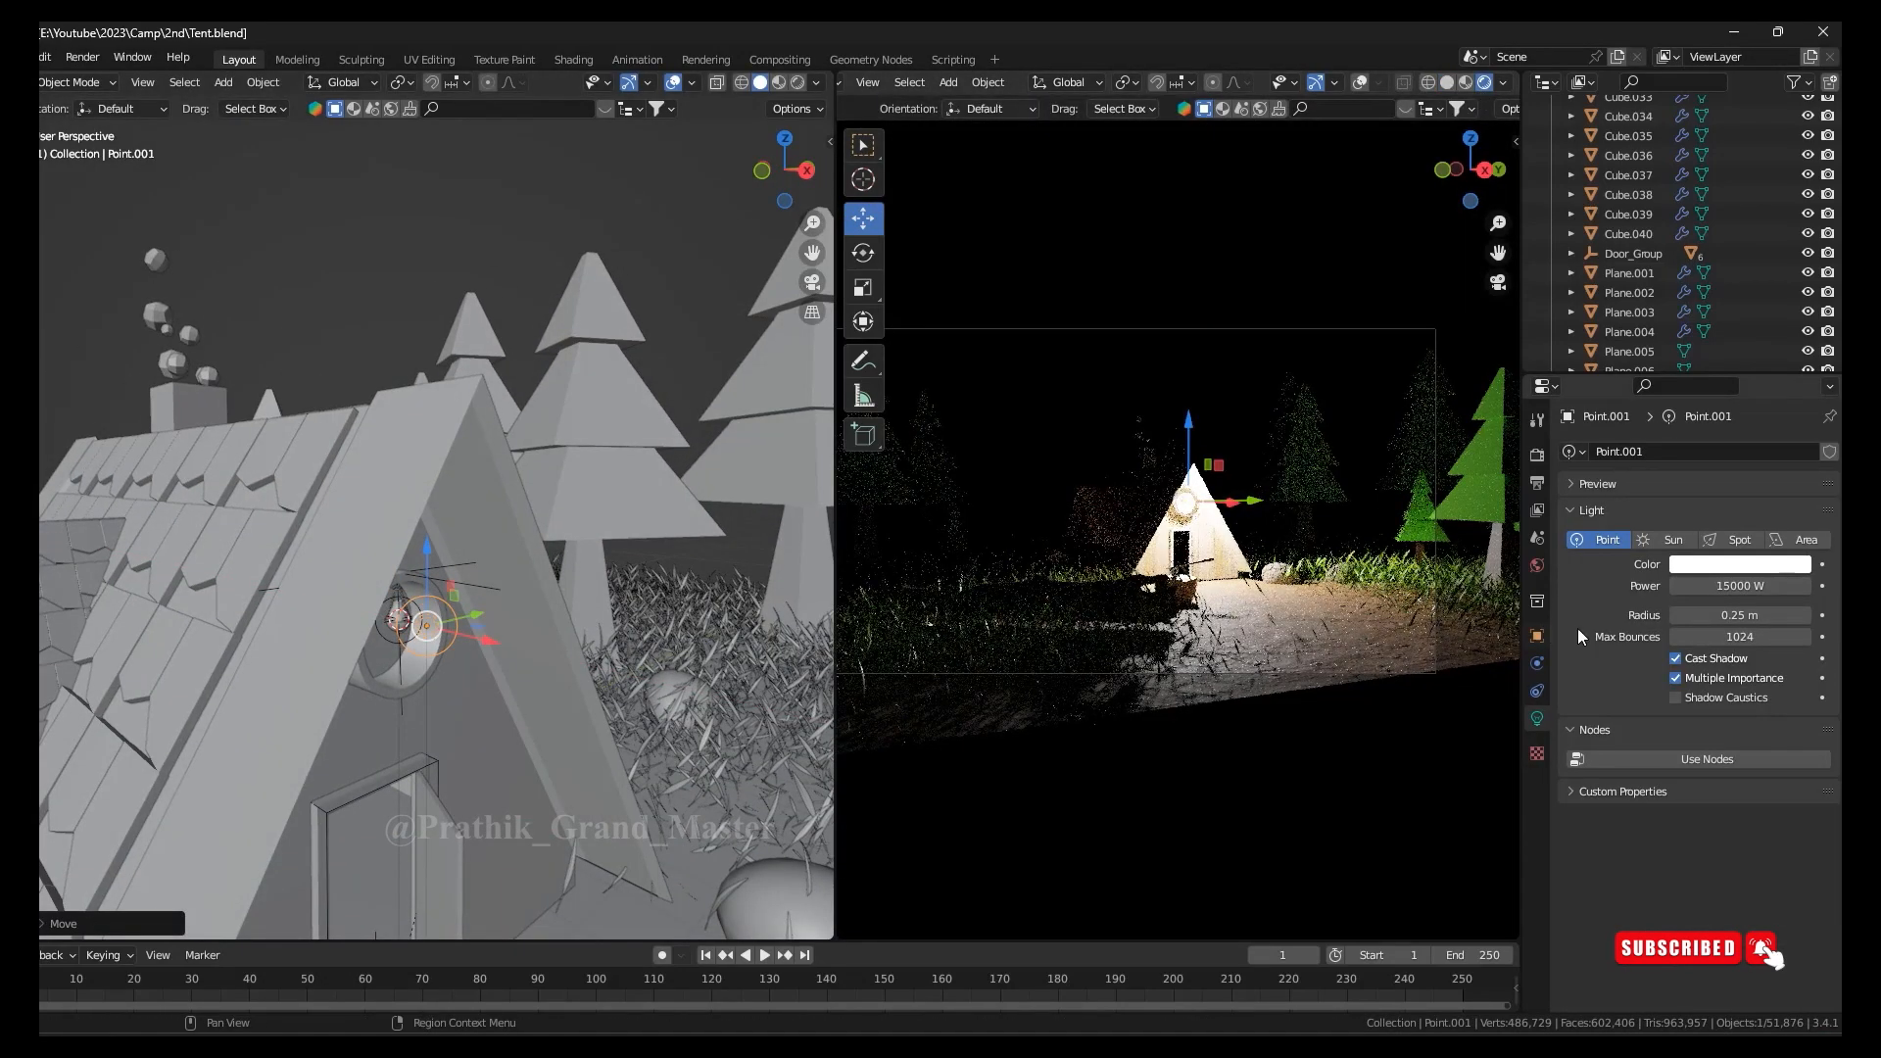
double_click(1739, 586)
text(2000)
key(Return)
scroll(549, 588, down, 5)
mouse_move(549, 577)
middle_down()
mouse_move(603, 602)
mouse_move(529, 578)
middle_up()
Search the online asset library for "street light" and place the curved single-arm street light beside the cabin's front path
click(1447, 82)
click(604, 107)
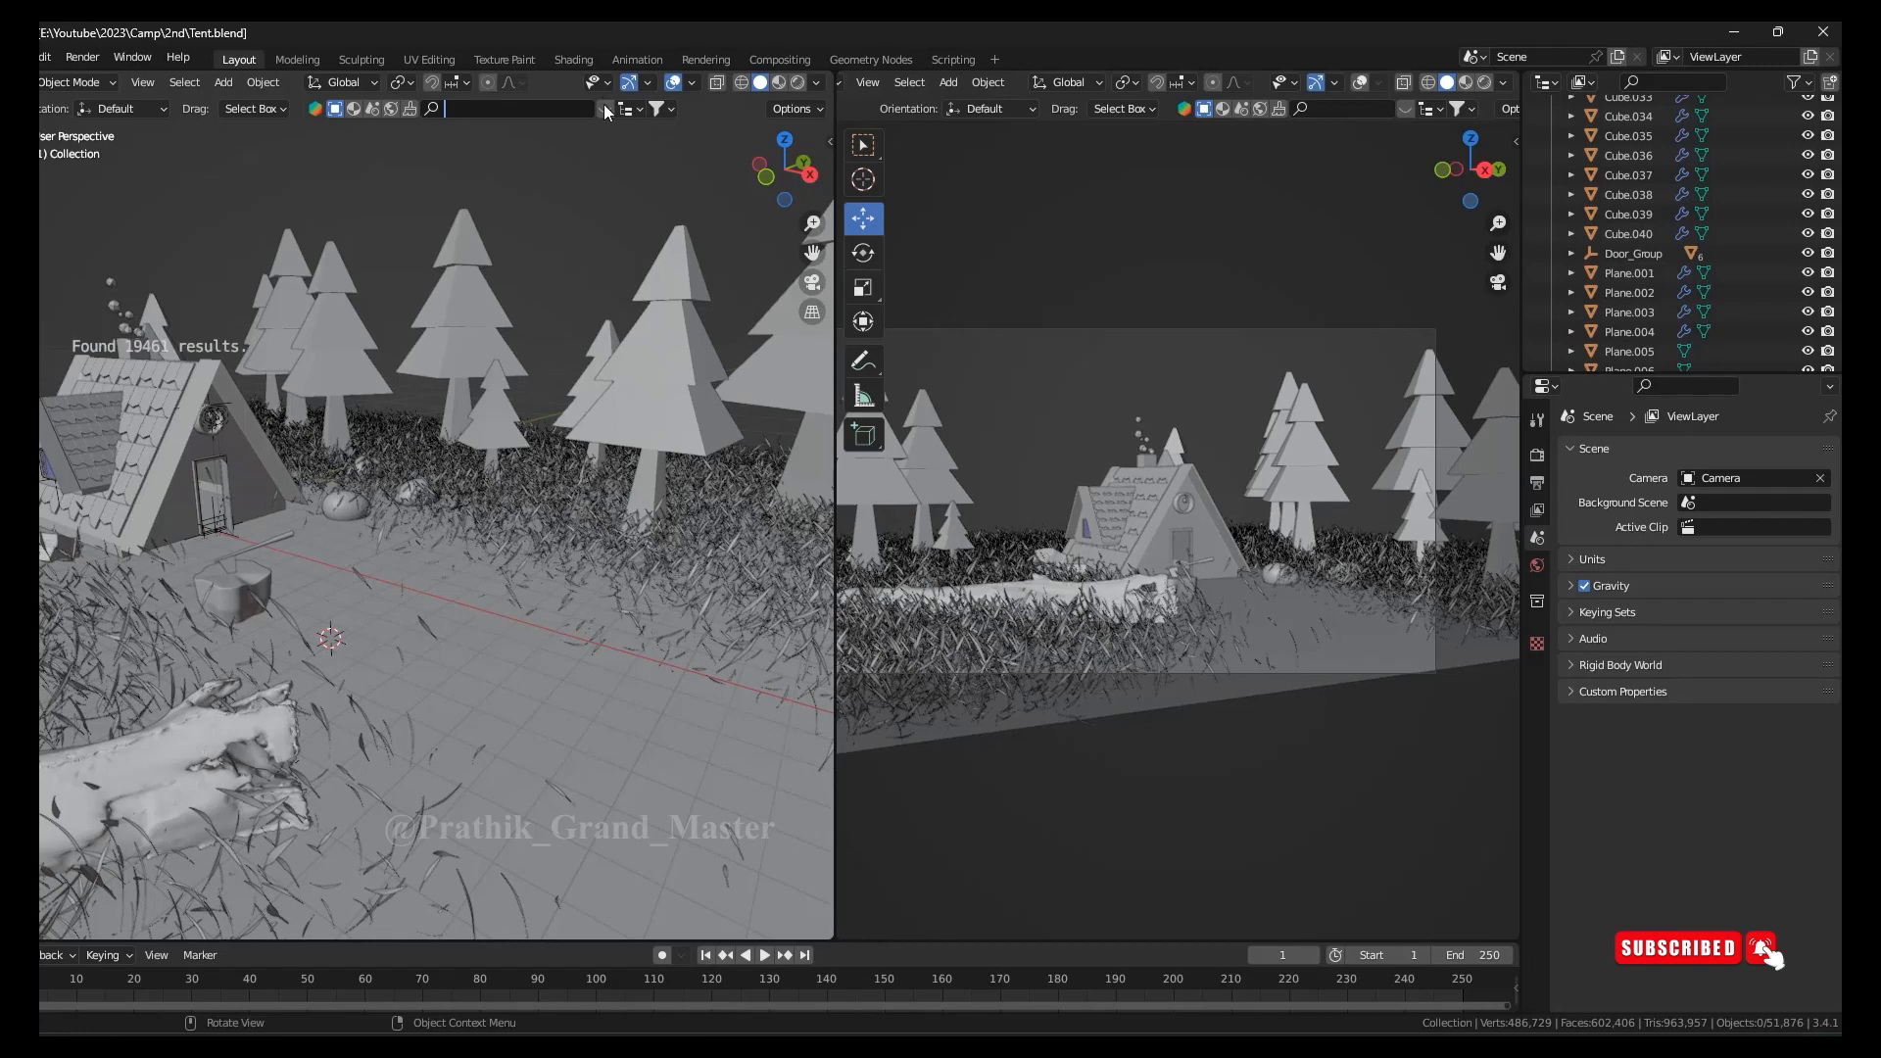
click(637, 252)
click(639, 241)
drag(509, 314, 566, 644)
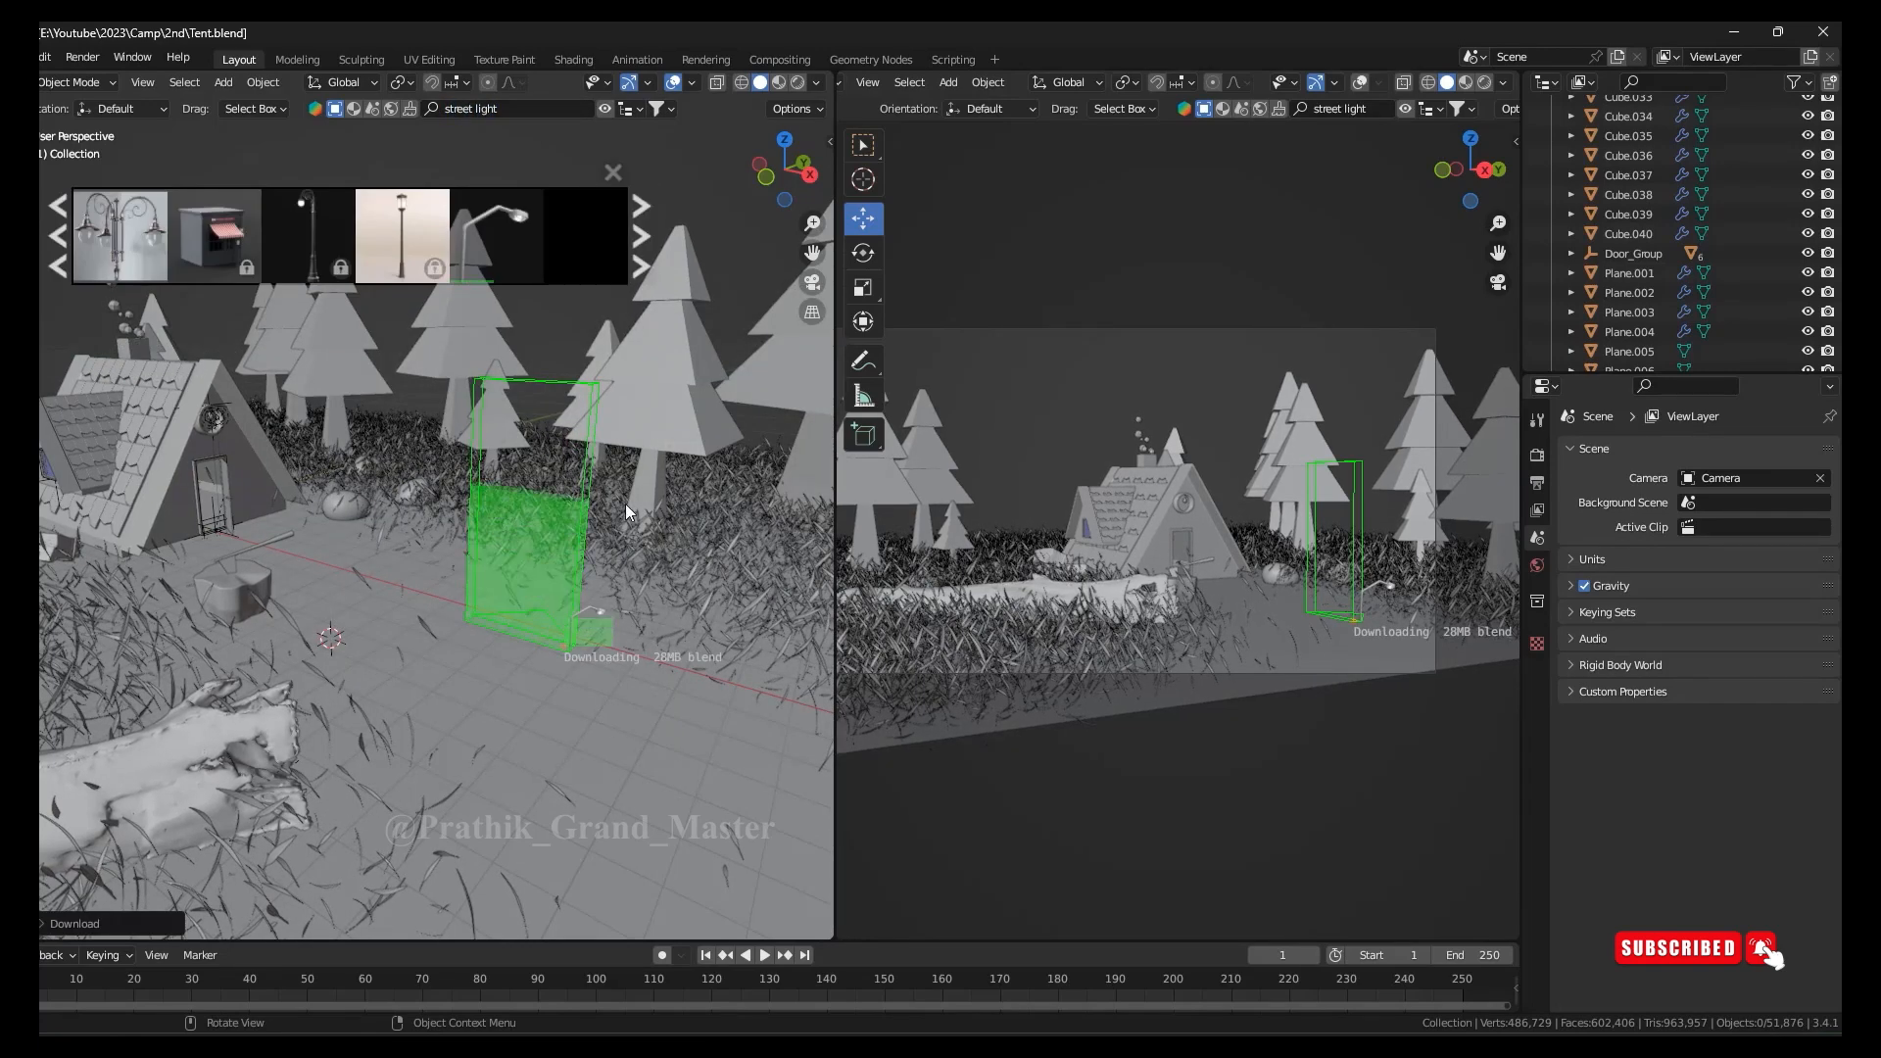
Rotate the street light so its arm faces the path and move it to the grass edge opposite the fallen trunk
middle_drag(663, 592, 532, 507)
scroll(532, 507, up, 5)
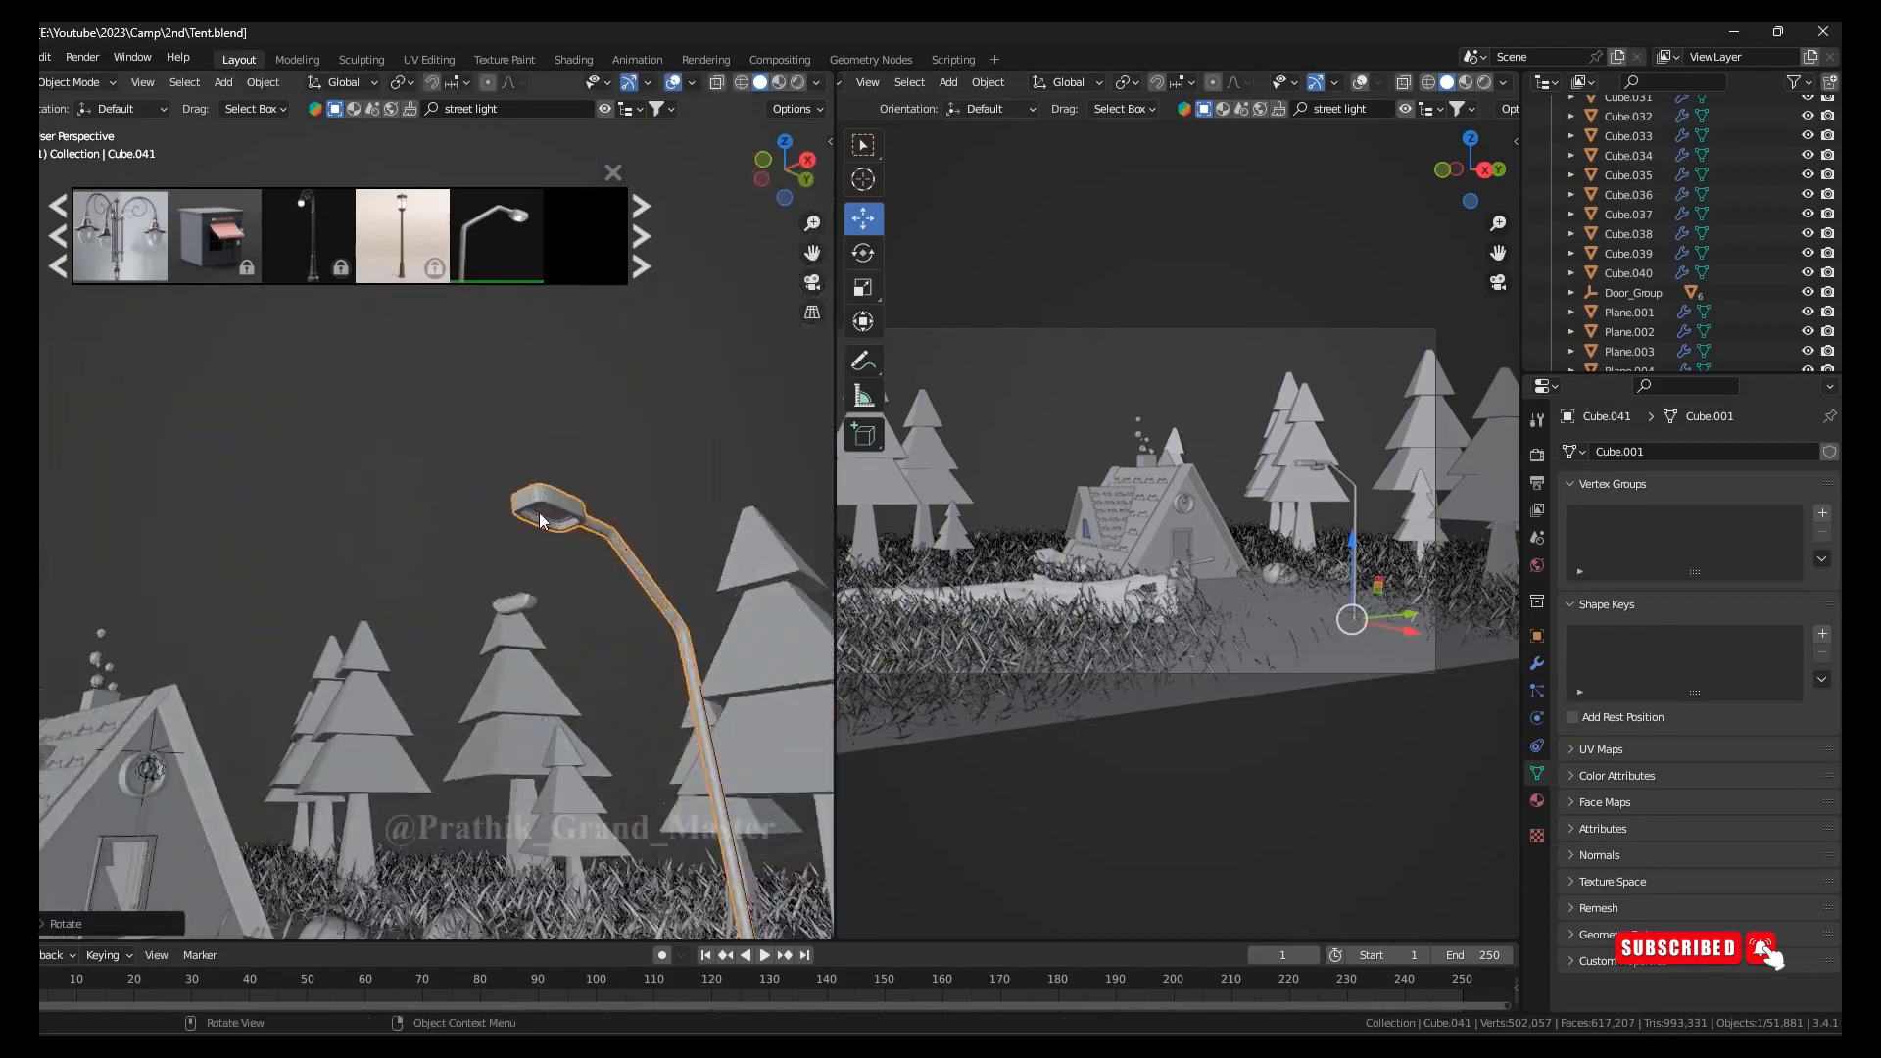
click(1483, 83)
click(1447, 83)
scroll(608, 627, down, 6)
middle_drag(607, 627, 541, 576)
drag(540, 576, 392, 726)
middle_drag(392, 726, 490, 784)
drag(490, 655, 539, 594)
middle_drag(539, 594, 566, 566)
key(g)
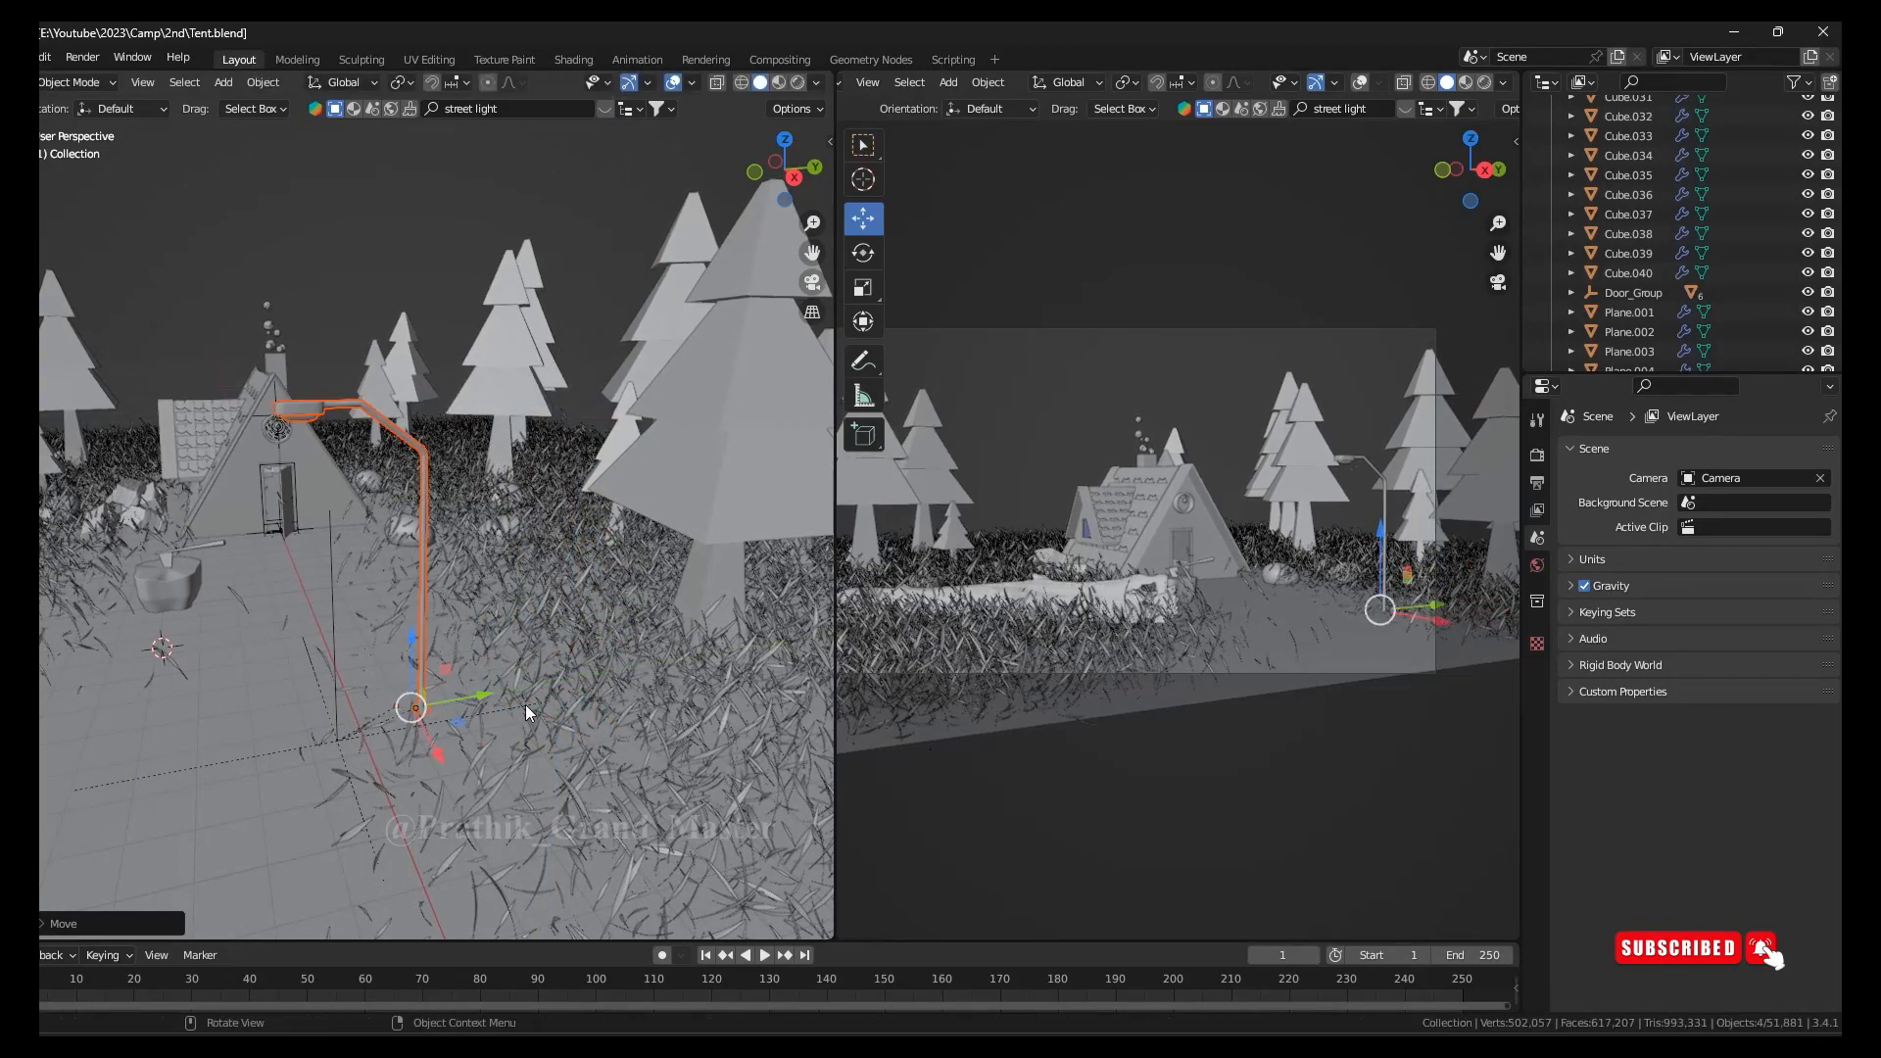
Duplicate the street light, place the copy across the path near the fallen trunk's end, and save the file
middle_drag(526, 712, 396, 595)
key(g)
key(KP_7)
key(z)
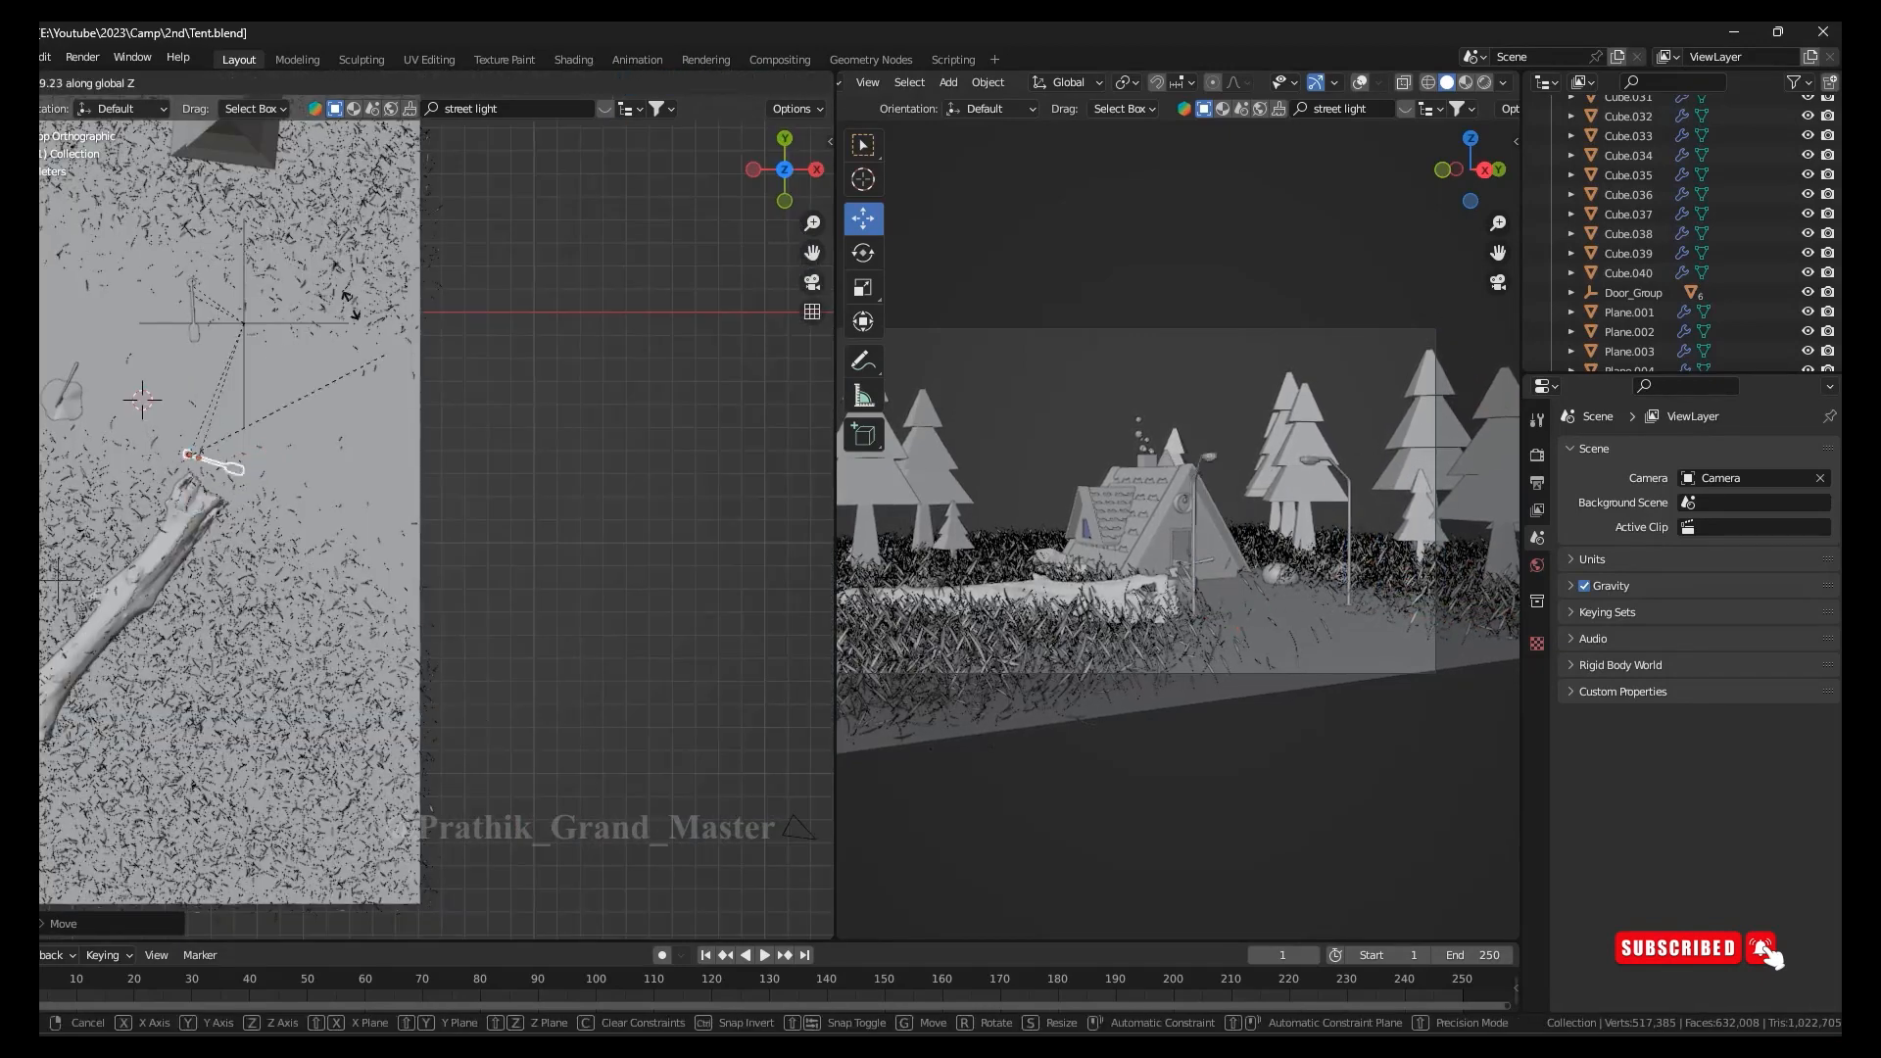
click(277, 534)
middle_drag(461, 519, 308, 338)
key(ctrl+s)
Adjust the position of the street light opposite the trunk while previewing the camera view in rendered mode
click(1484, 84)
scroll(456, 505, up, 3)
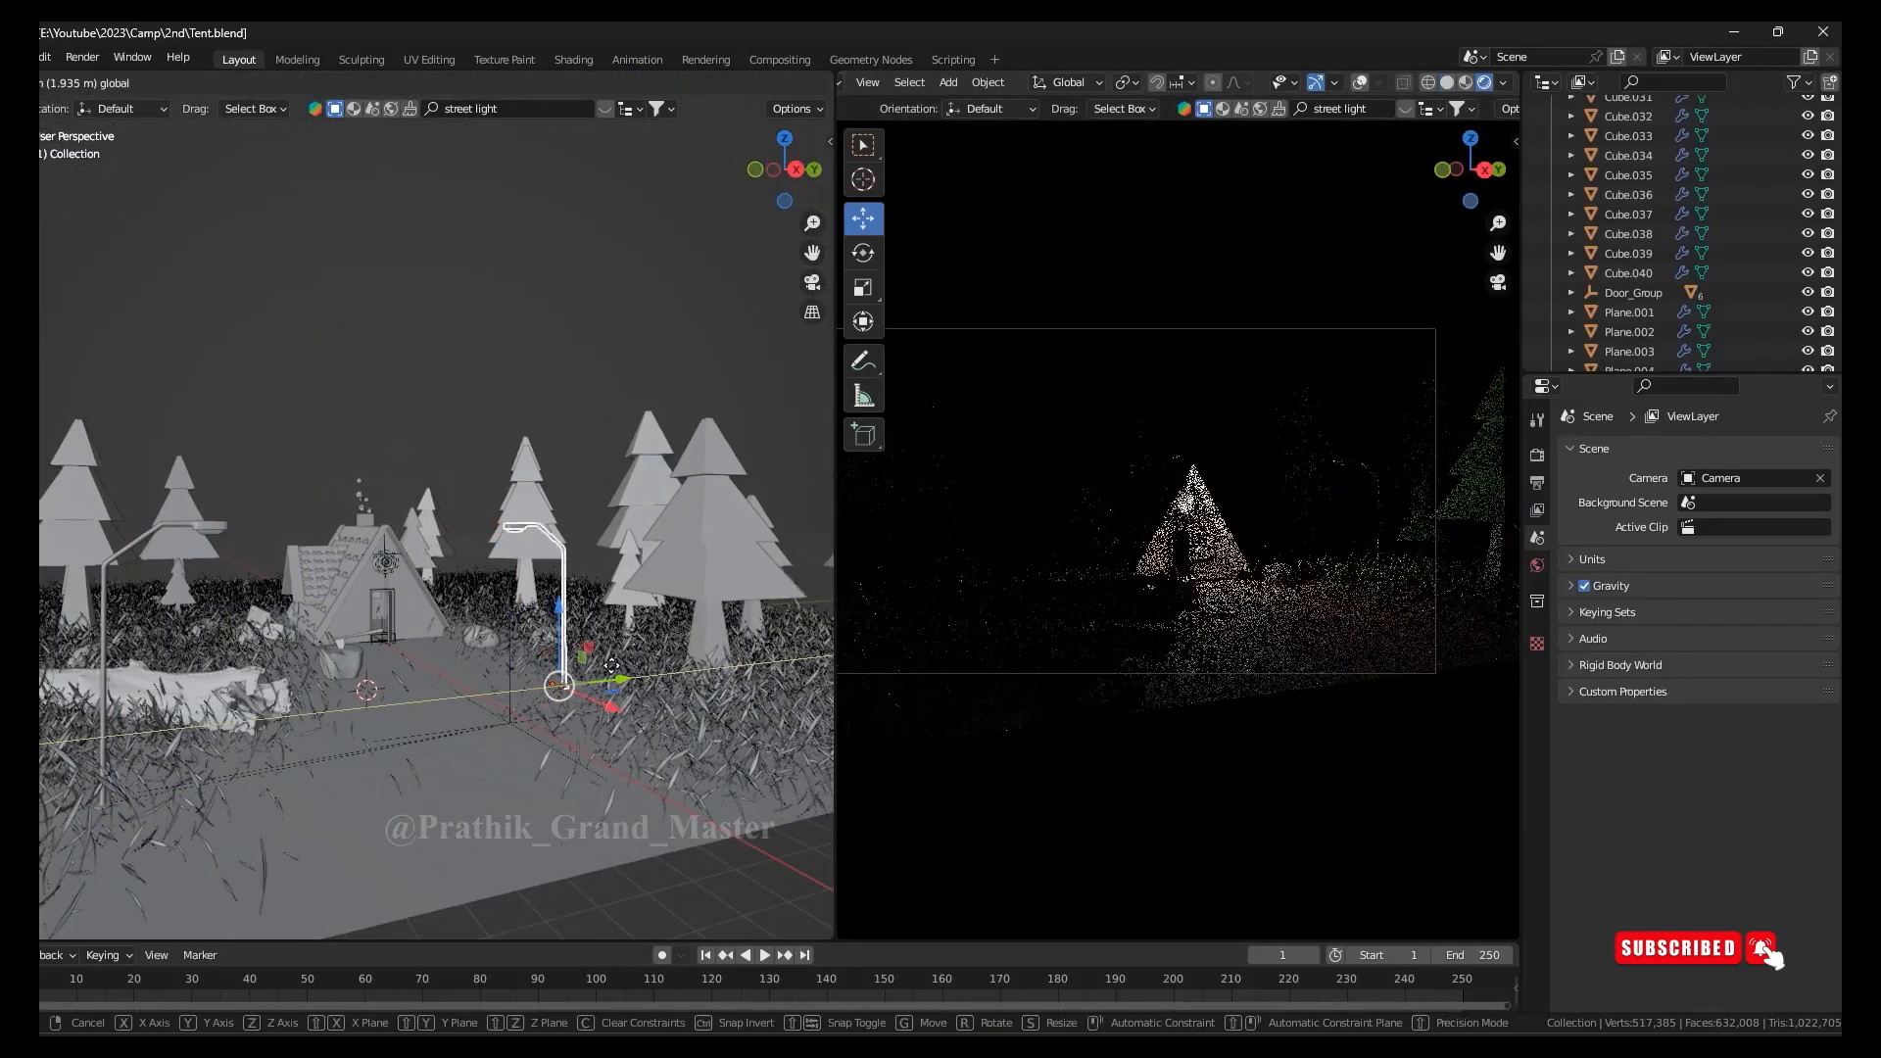
middle_drag(657, 690, 769, 691)
scroll(656, 691, up, 5)
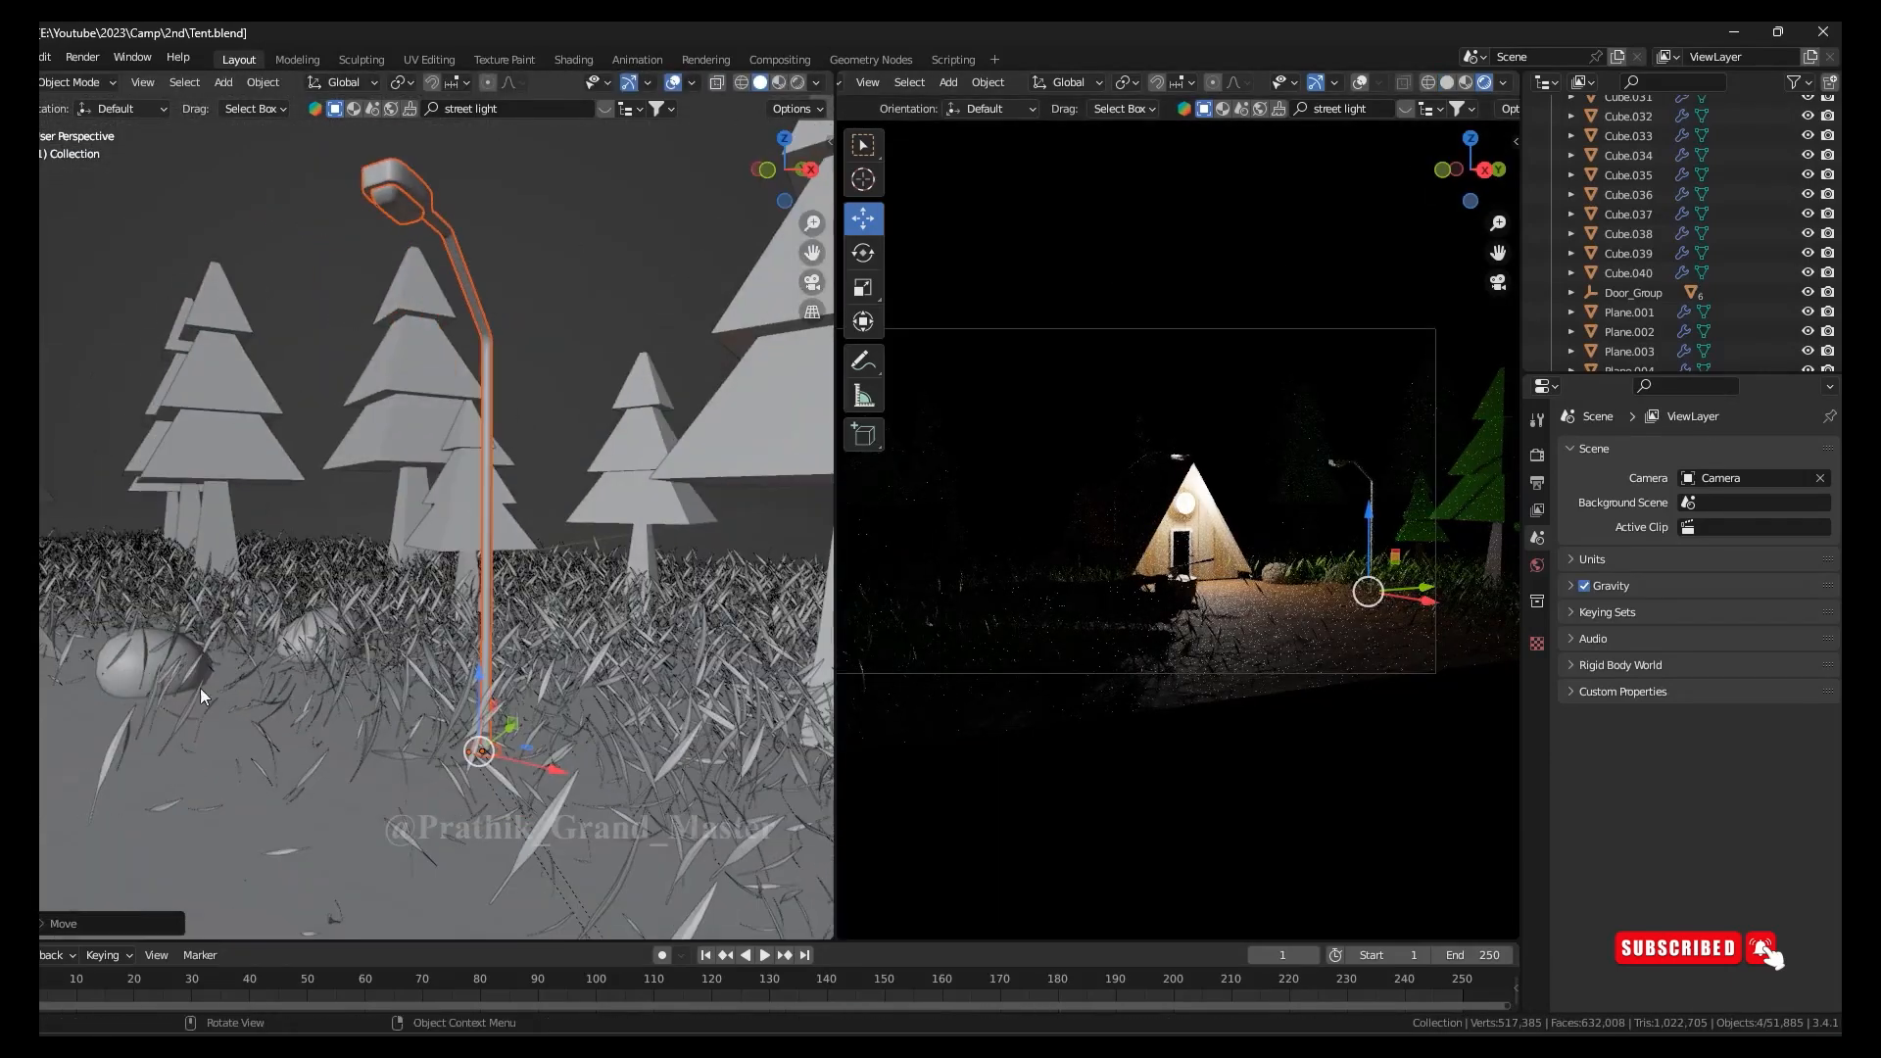
Duplicate the rock beside the path, scale the copy down, and place it at the base of the street light opposite the trunk
click(171, 678)
key(shift+d)
click(171, 678)
drag(492, 751, 493, 753)
click(1447, 84)
middle_drag(706, 646, 661, 754)
drag(472, 686, 472, 697)
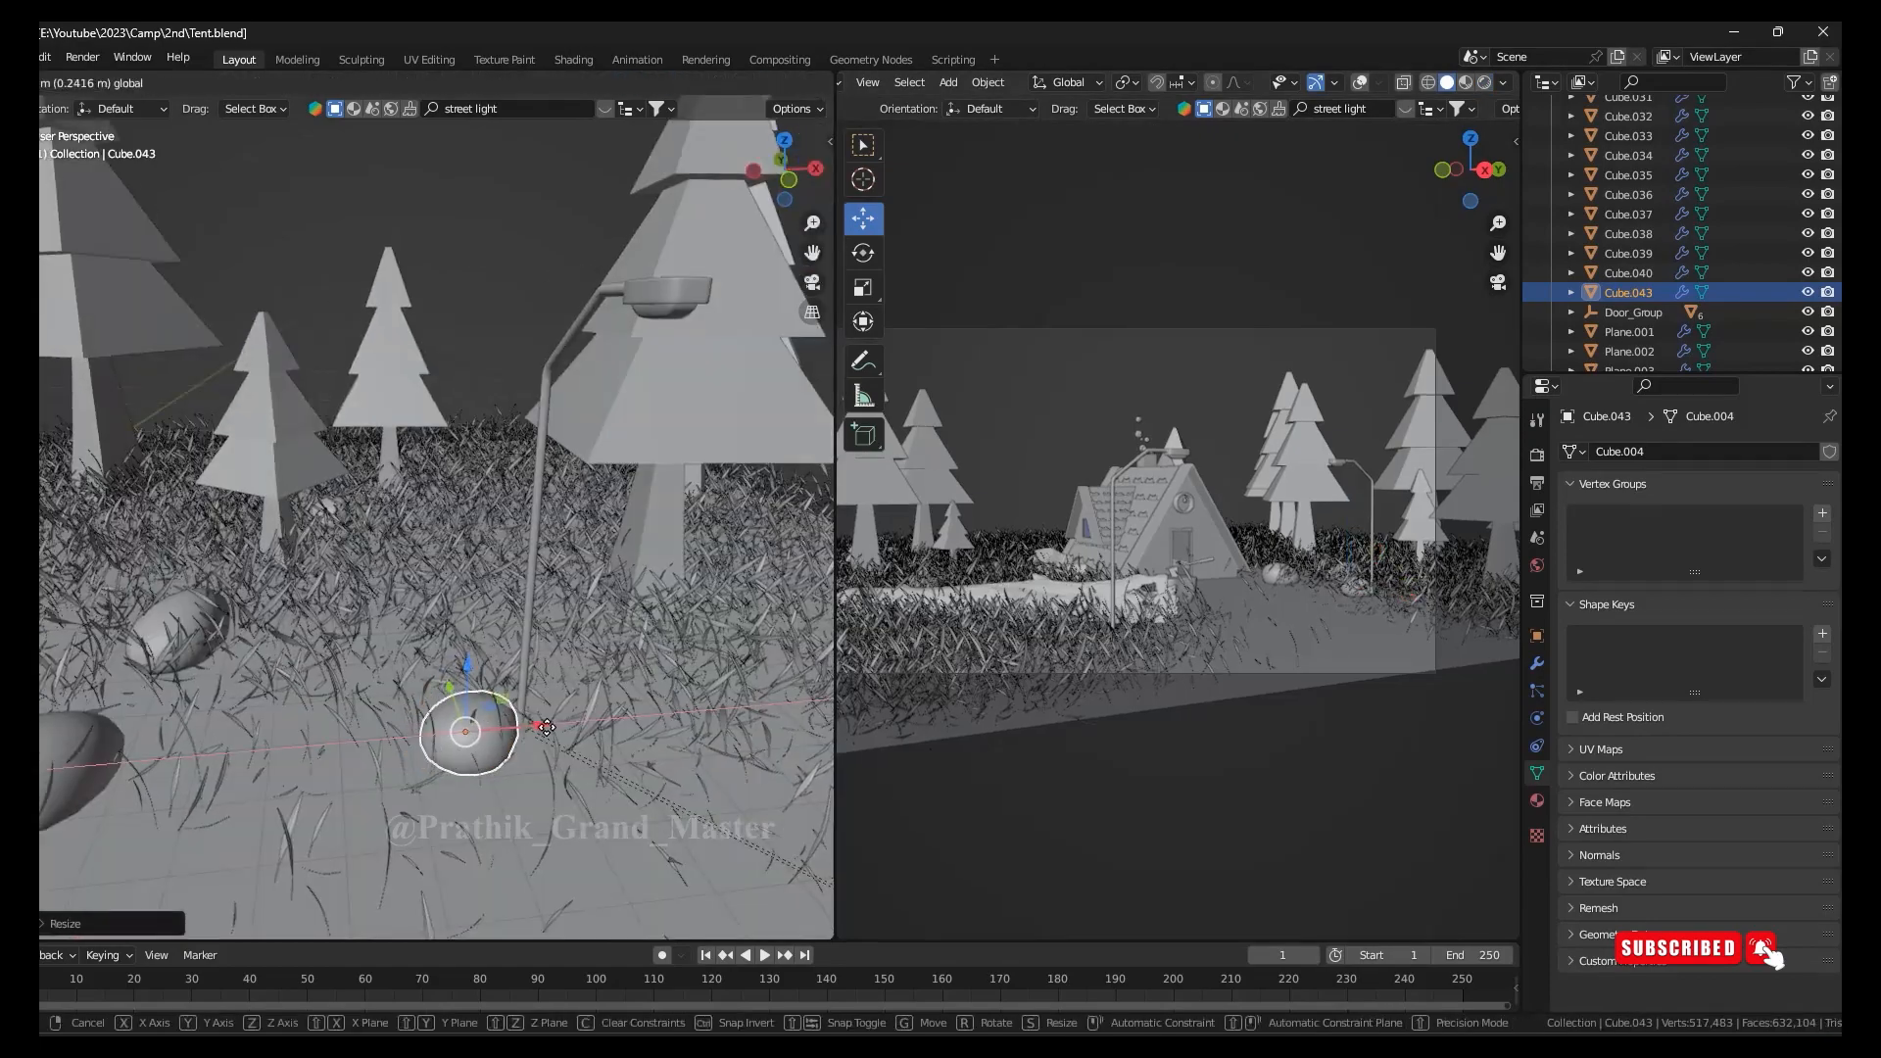
scroll(670, 730, up, 5)
Duplicate the small rock and set the copy next to it at the base of the street light
key(shift+d)
drag(402, 538, 403, 595)
middle_drag(403, 596, 578, 558)
drag(578, 553, 666, 531)
middle_drag(666, 534, 391, 651)
drag(196, 695, 210, 721)
drag(233, 616, 294, 585)
Rotate and position a third small rock on the other side of the street light's pole, then save the file
middle_drag(478, 545, 333, 627)
key(g)
click(391, 697)
key(r)
click(150, 509)
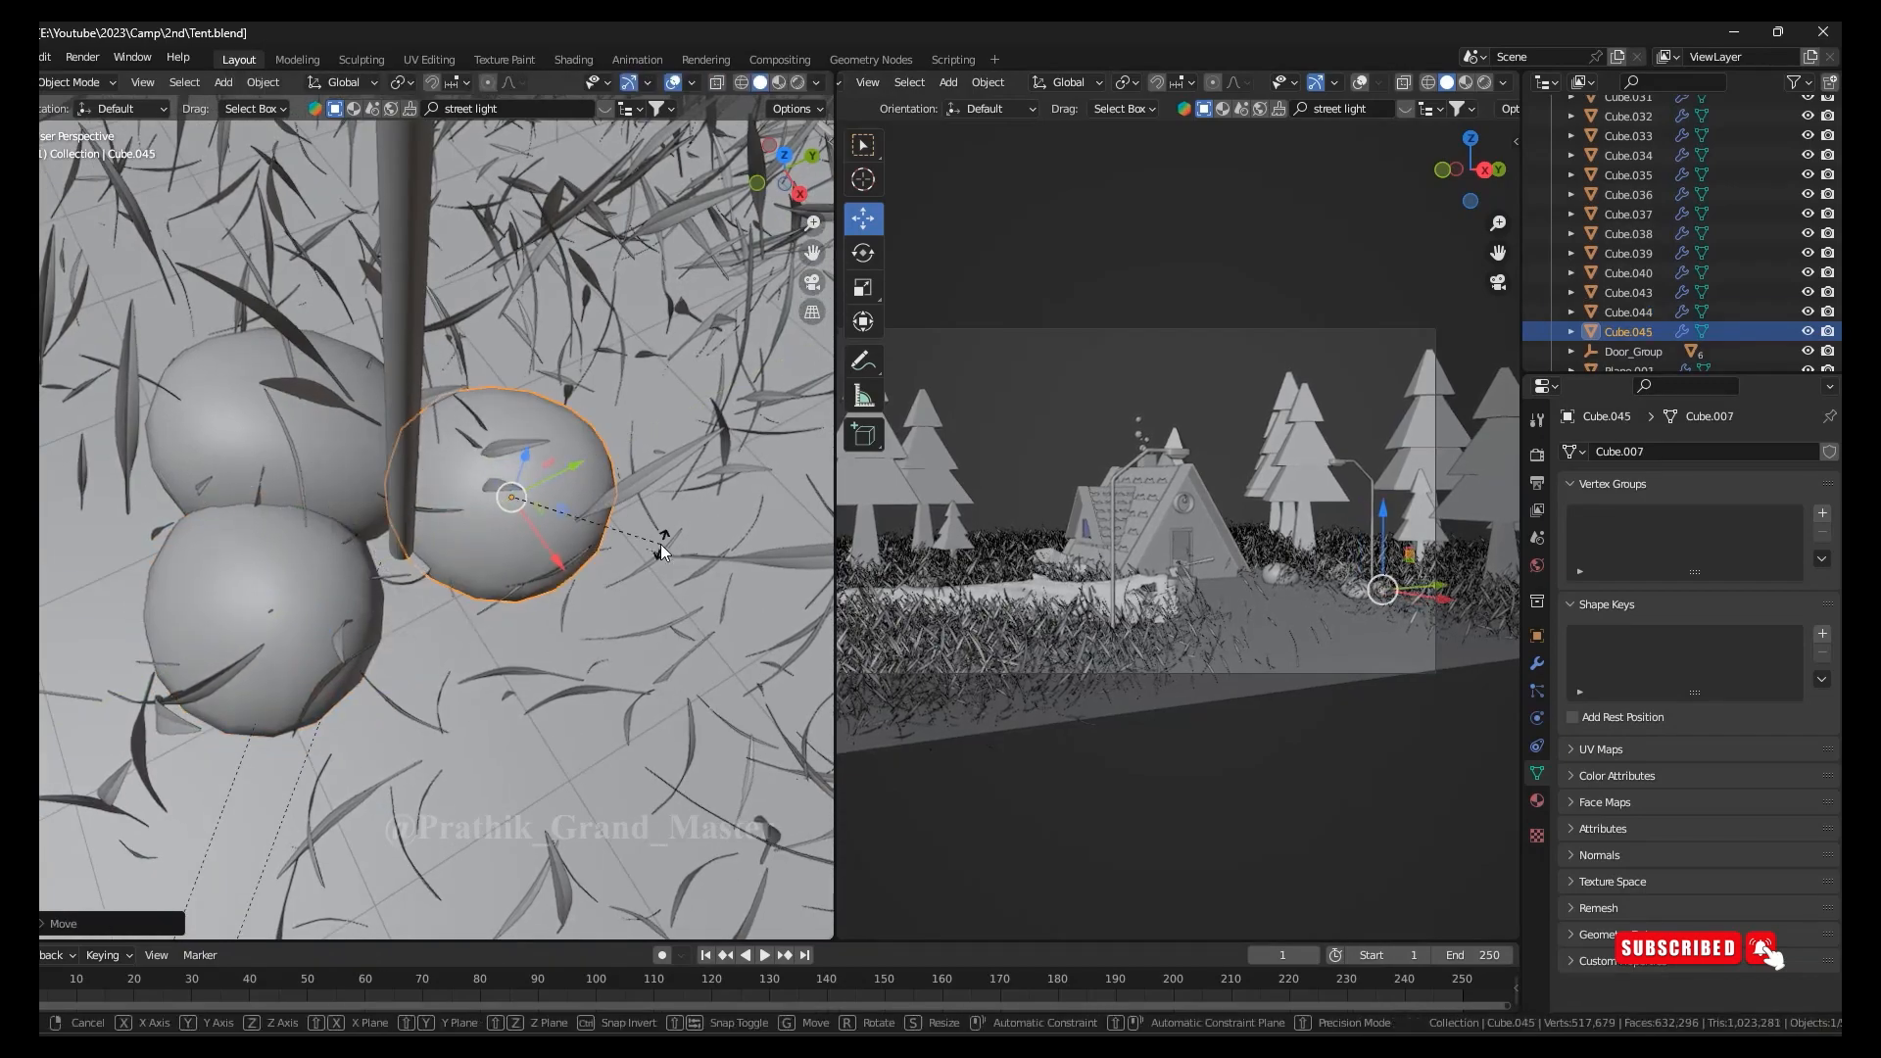
drag(489, 502, 492, 499)
drag(475, 606, 541, 712)
scroll(570, 646, down, 7)
middle_drag(570, 646, 554, 500)
key(ctrl+s)
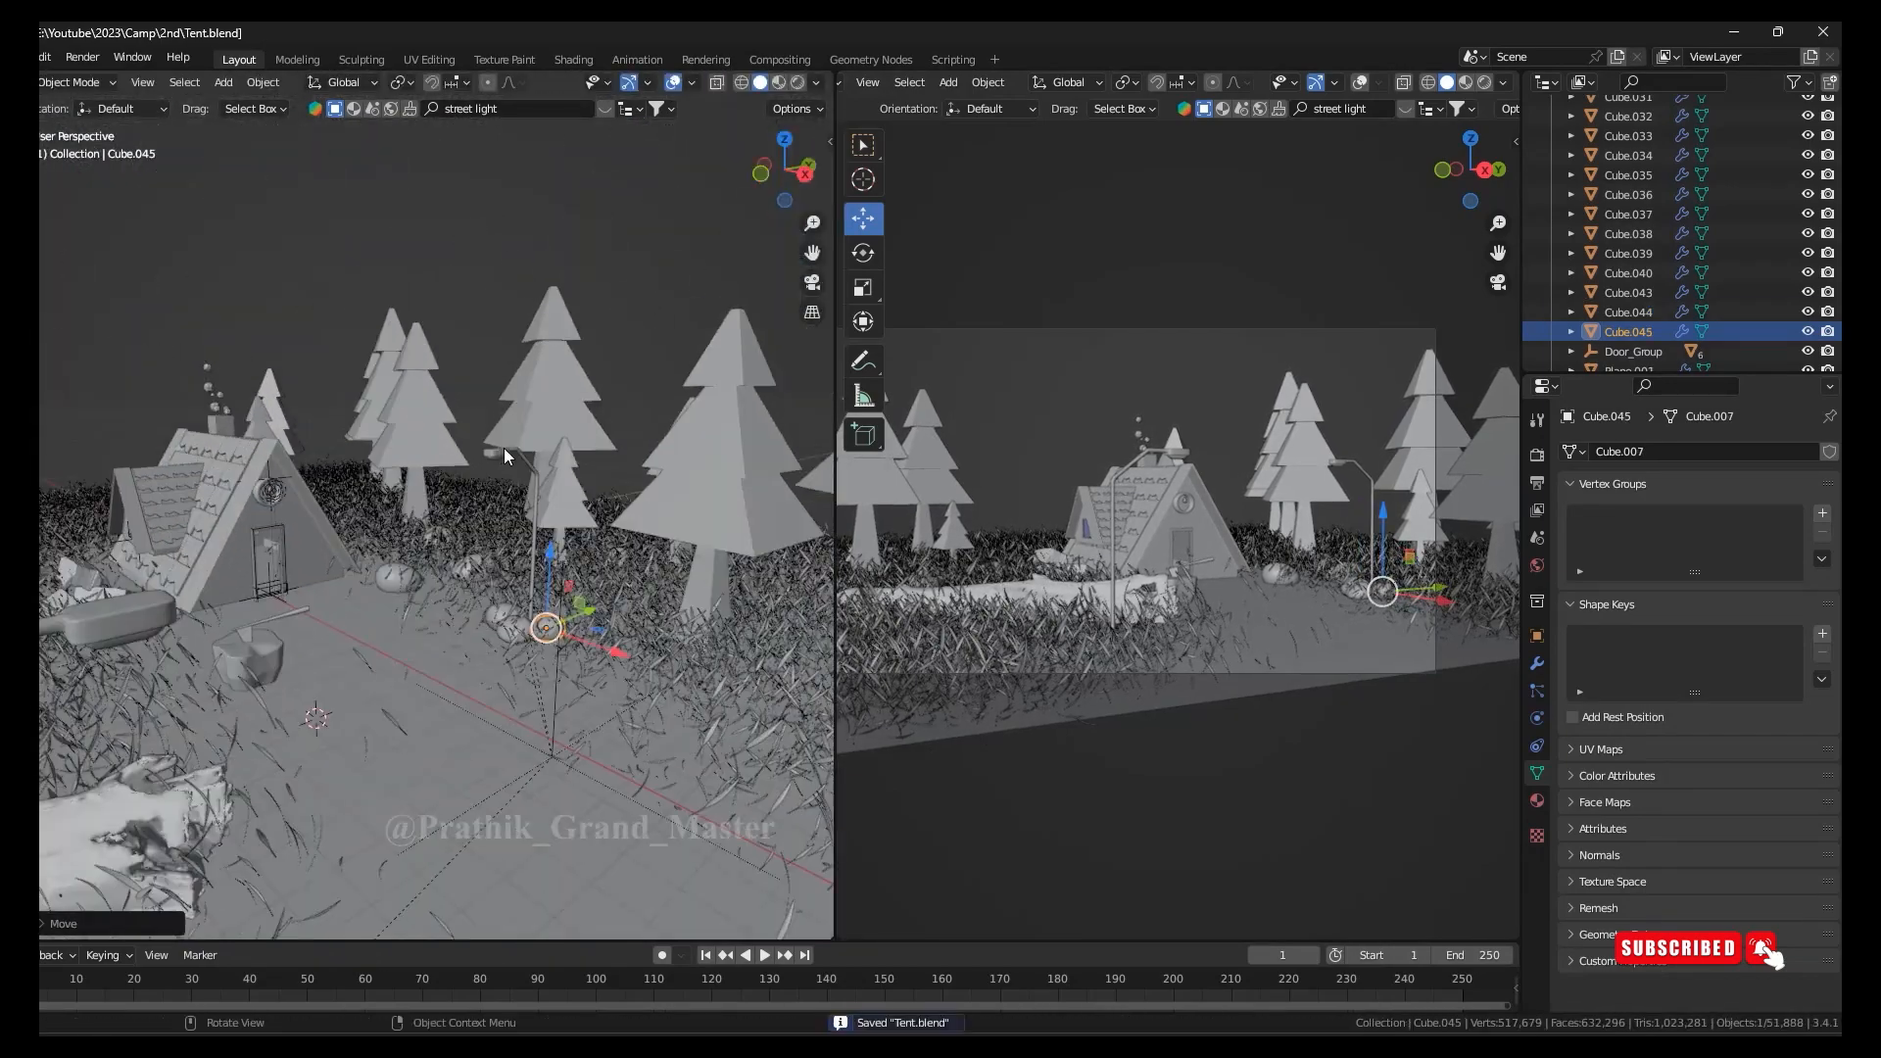
Duplicate the point light at the cabin gable and position the copy under the head of the street light with the rocks
click(555, 500)
scroll(513, 539, up, 2)
scroll(514, 542, up, 1)
click(196, 477)
middle_drag(232, 487, 284, 568)
drag(240, 490, 649, 586)
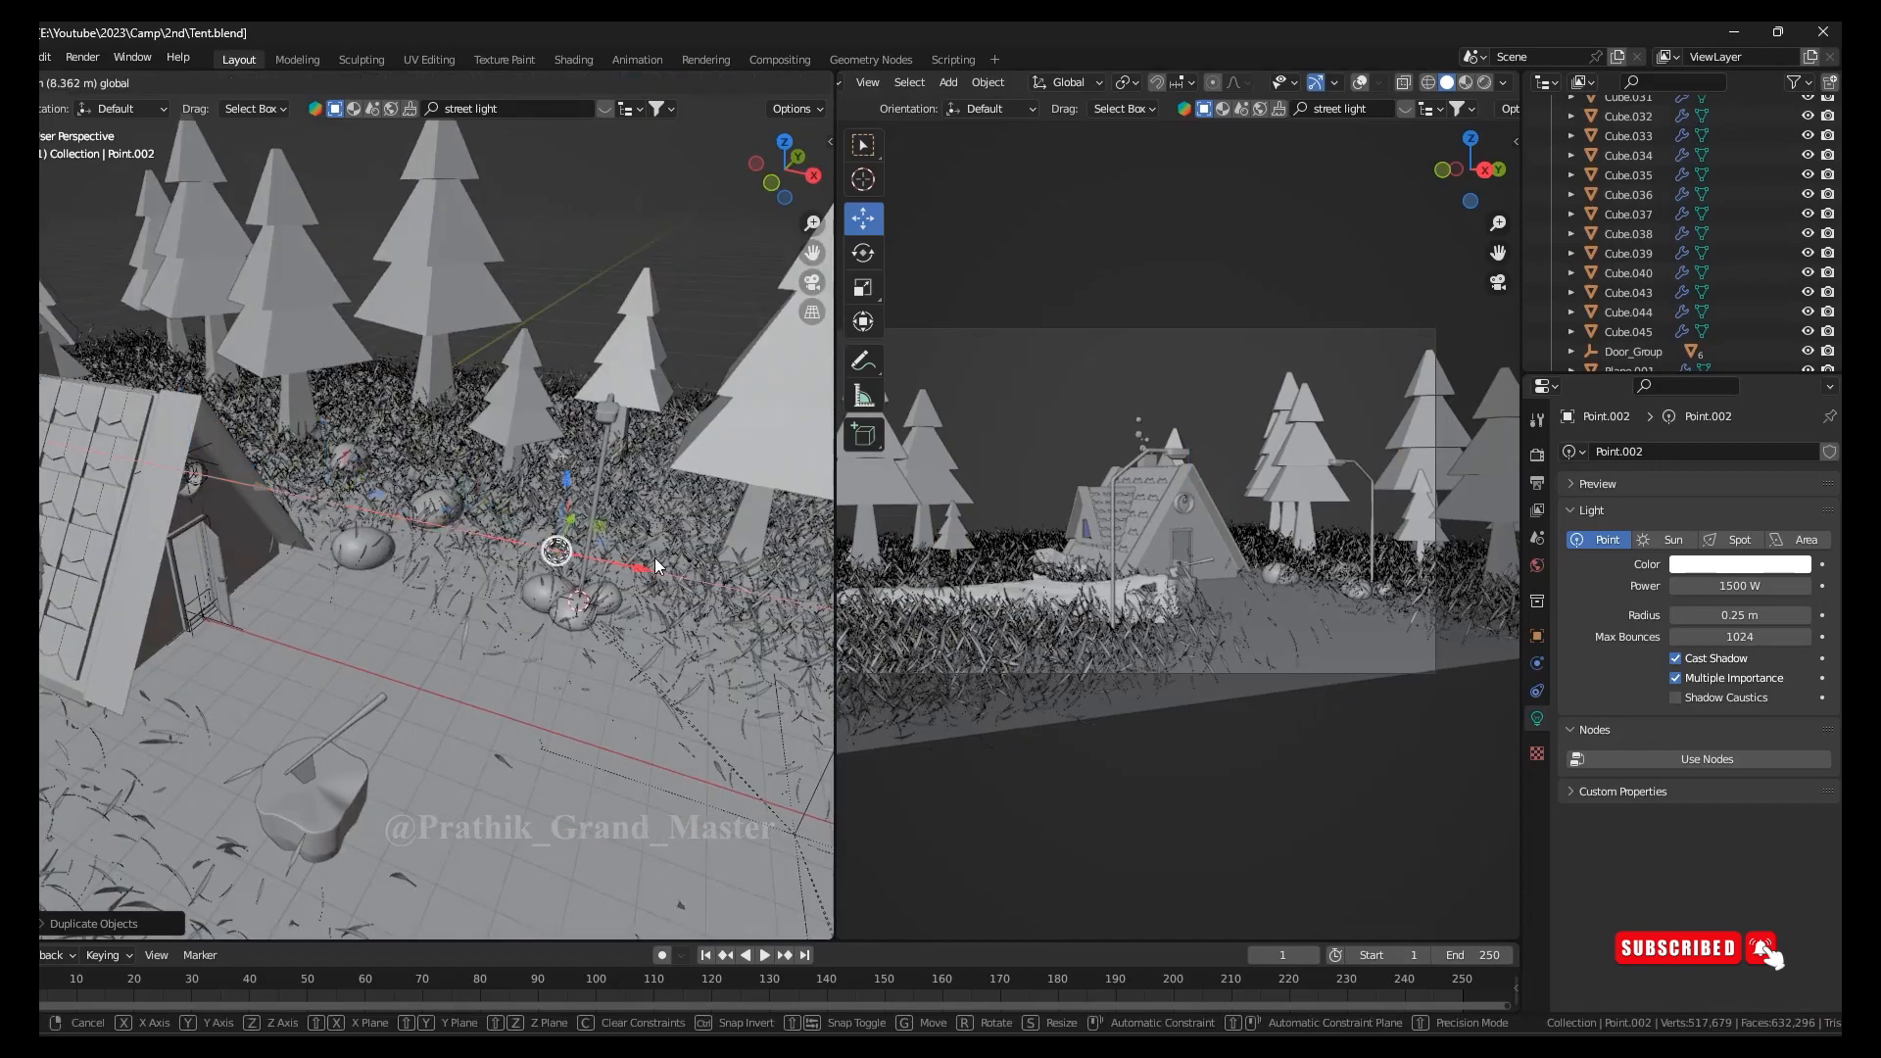
key(KP_7)
drag(544, 471, 543, 359)
drag(626, 424, 627, 423)
middle_drag(627, 423, 413, 450)
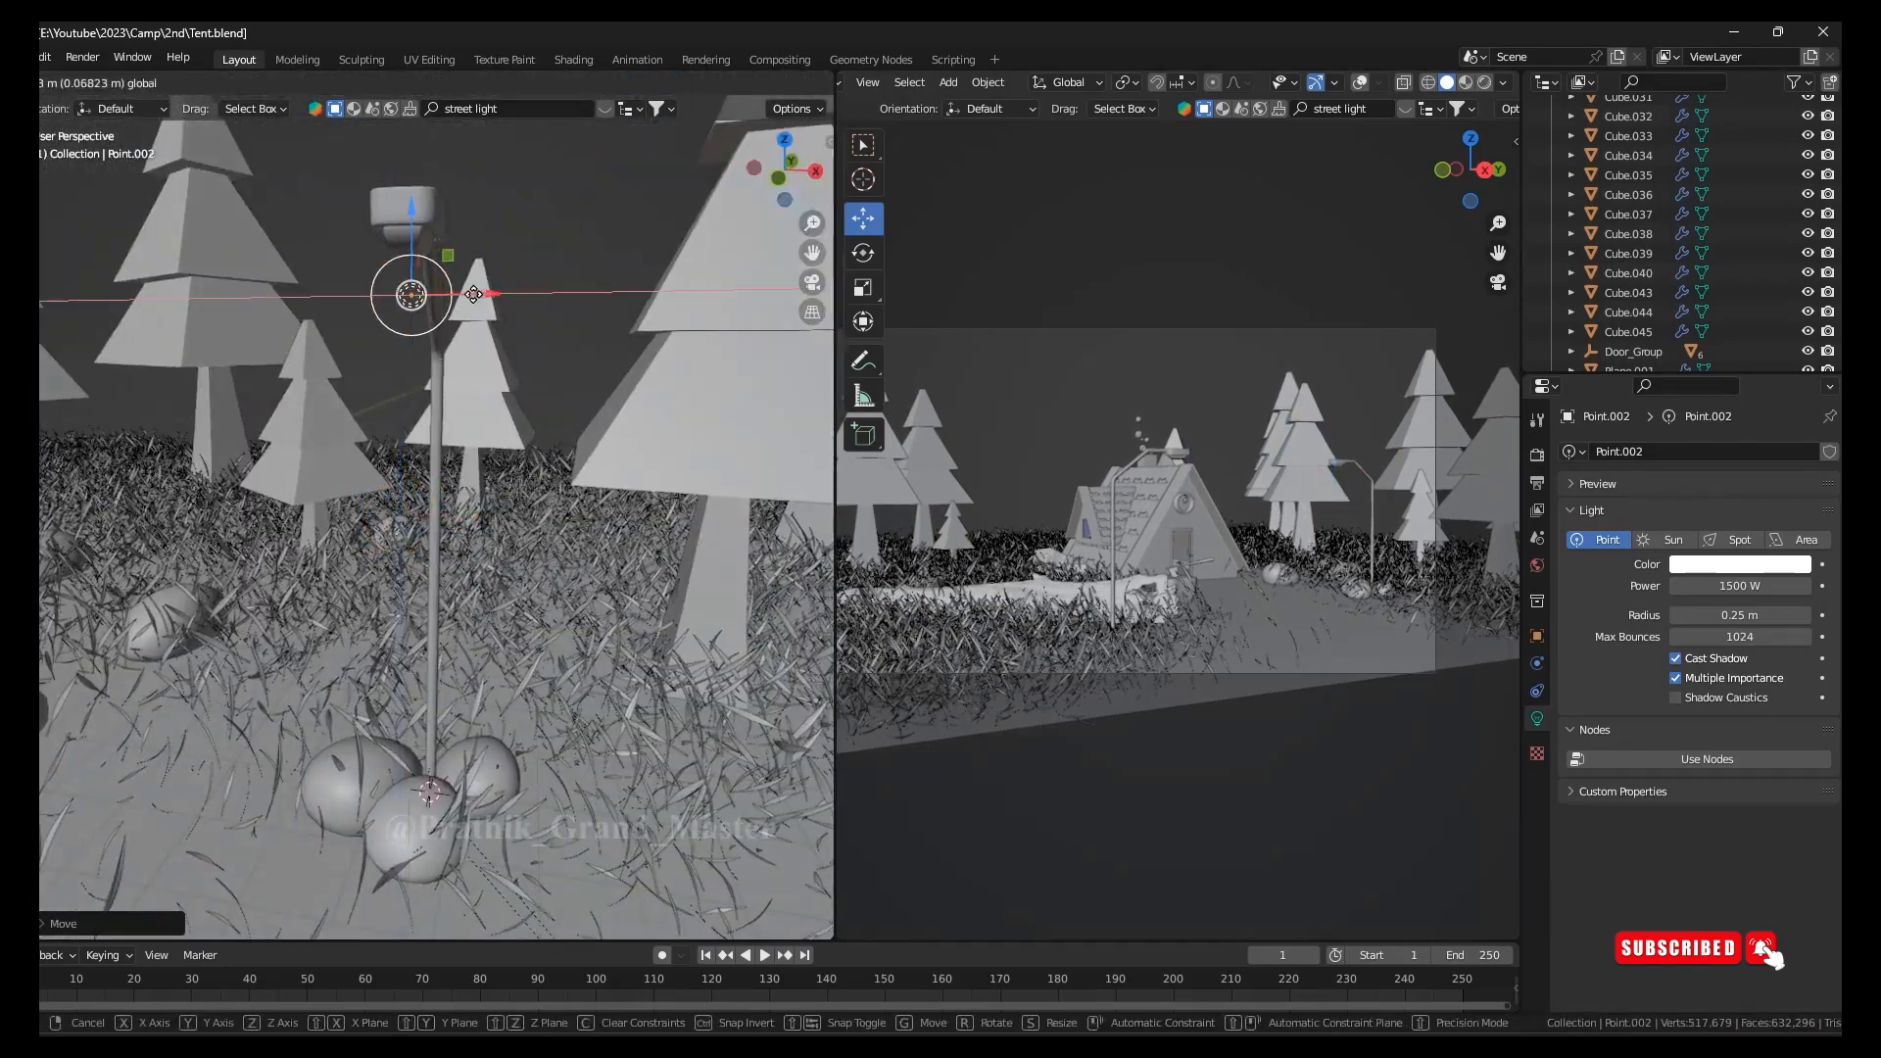
drag(473, 294, 471, 294)
Set the power of the point light under the street light's head to 2000 W
scroll(470, 392, down, 8)
middle_drag(470, 489, 378, 562)
double_click(1739, 585)
text(2000)
key(Return)
Duplicate the street light's point light and place the copy at the head of the street light near the fallen trunk
key(KP_7)
scroll(509, 490, up, 3)
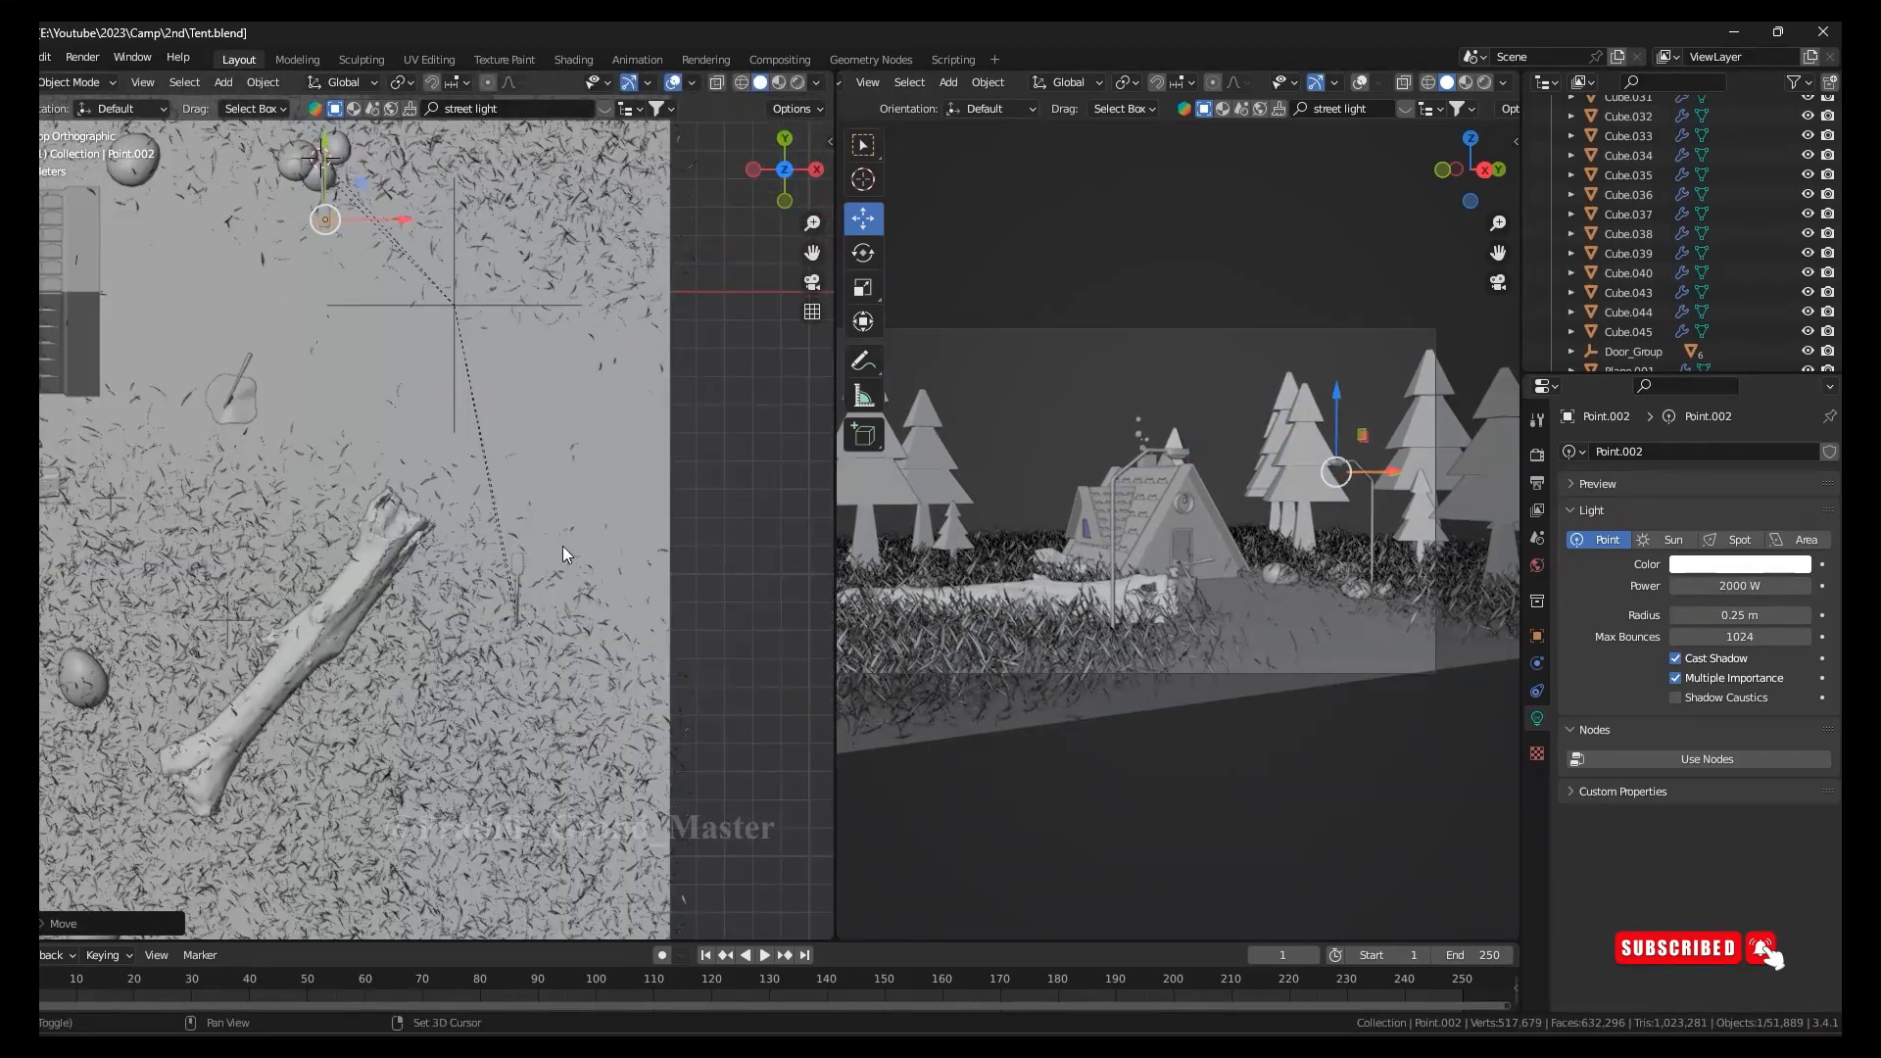
click(601, 585)
scroll(608, 568, up, 3)
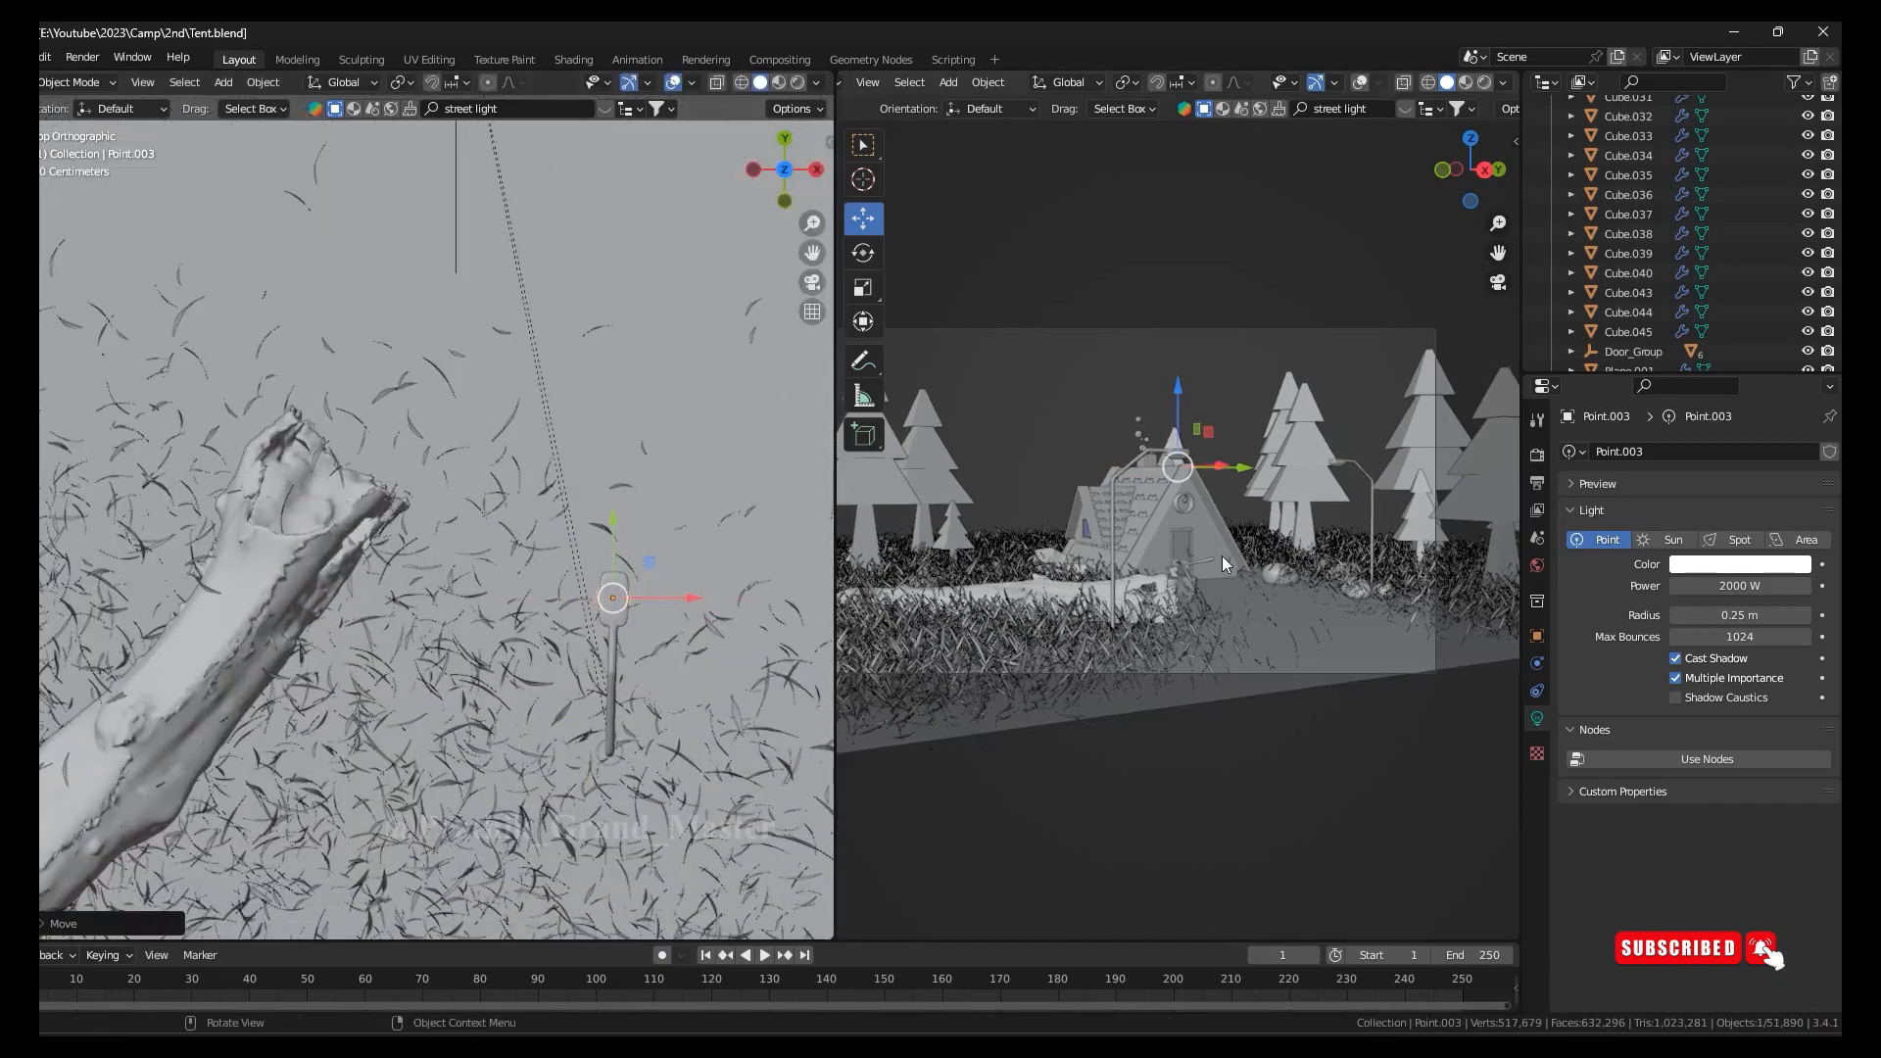
key(Return)
shift+middle_drag(584, 371, 701, 871)
Give the point light at the street light with the rocks an orange color and a power of 200 W
click(267, 244)
click(266, 244)
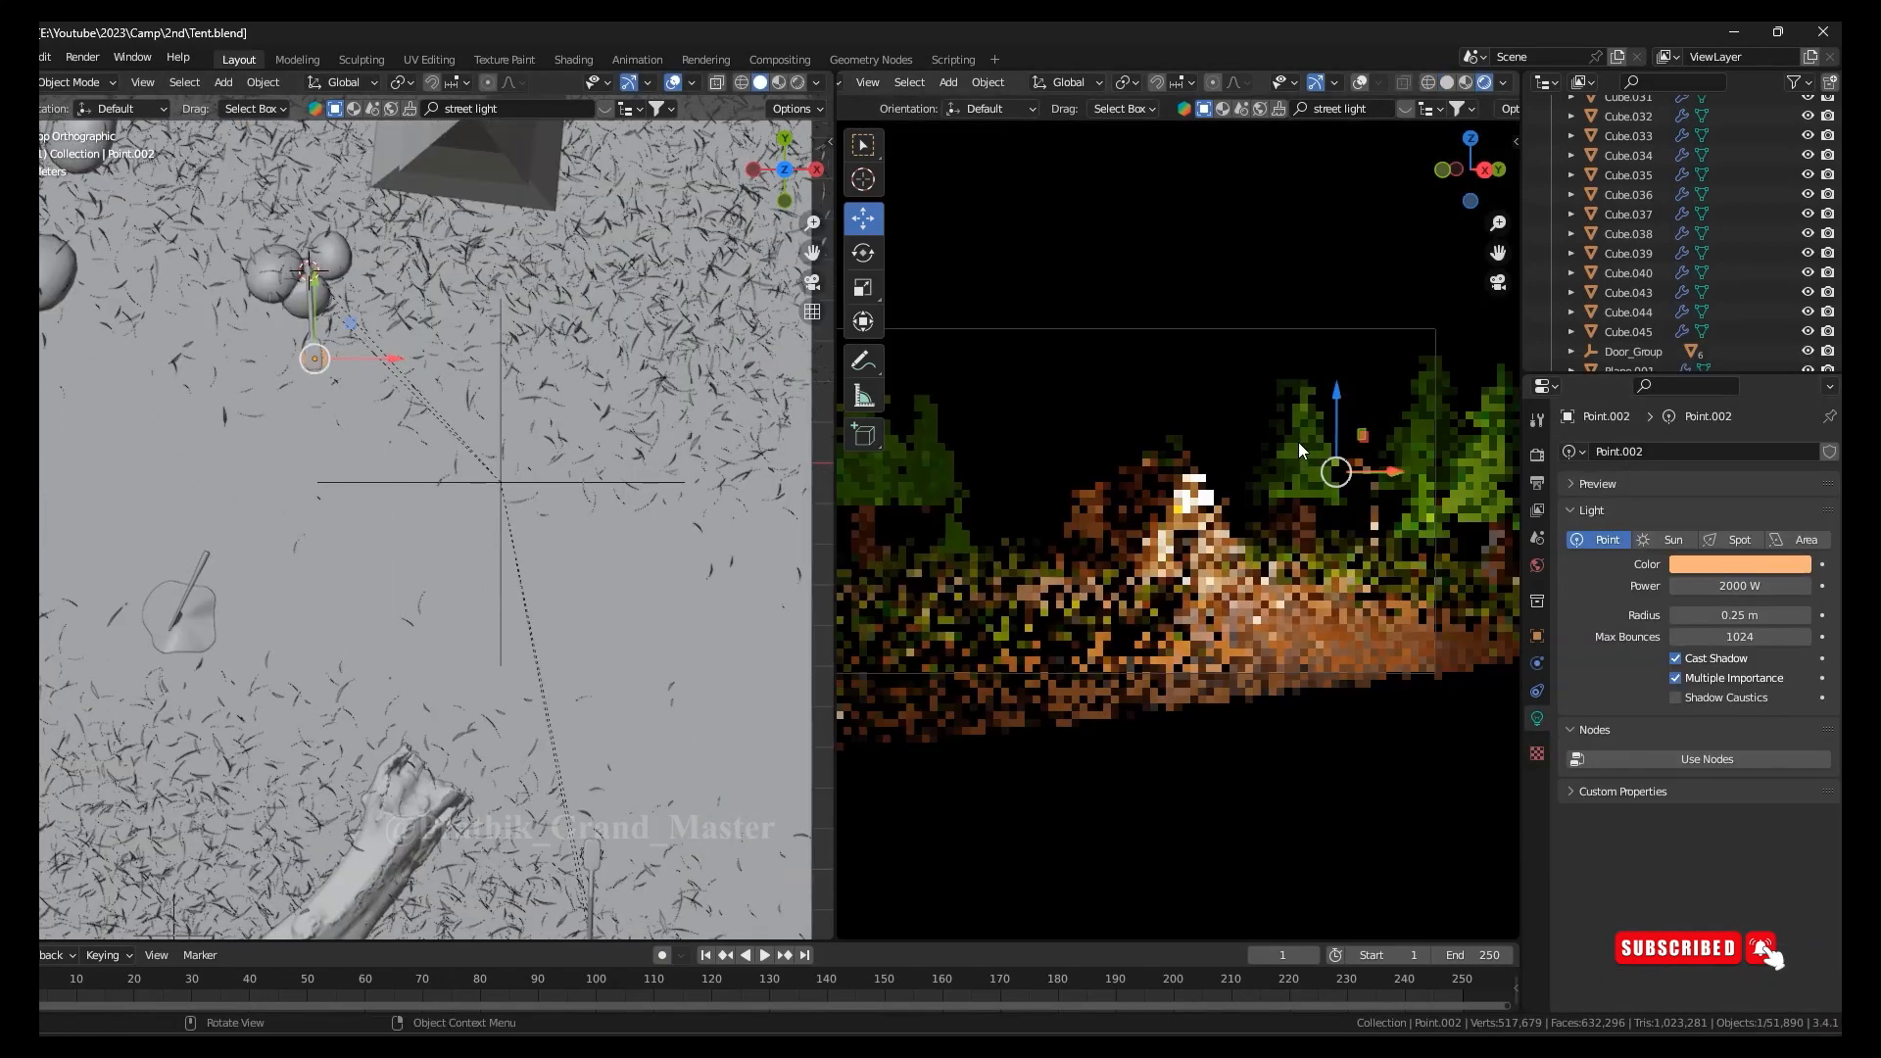
double_click(1677, 586)
text(200)
key(Return)
Set the power of the point light at the street light near the trunk to 200 W
middle_drag(591, 855, 418, 550)
click(239, 472)
double_click(1716, 586)
text(200)
key(Return)
Examine the material settings of the street light with the rocks
click(566, 529)
click(1536, 800)
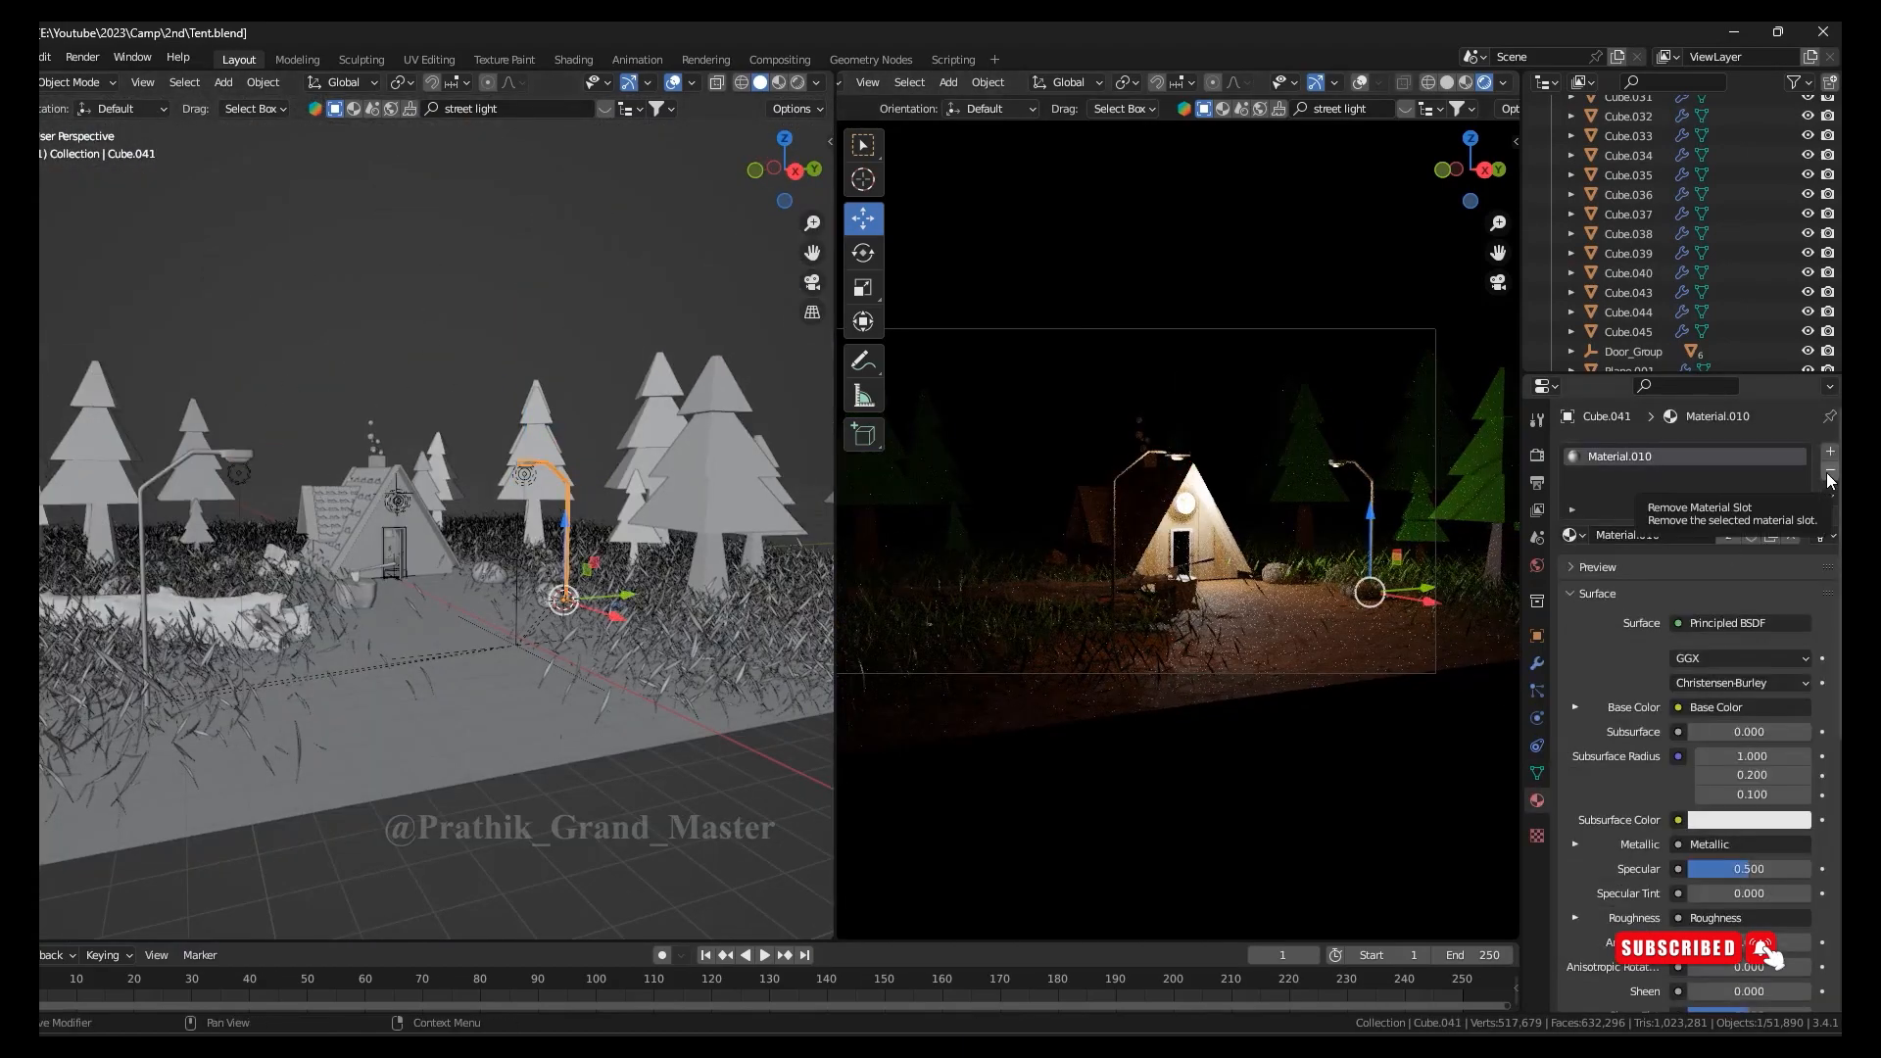
scroll(1636, 878, down, 4)
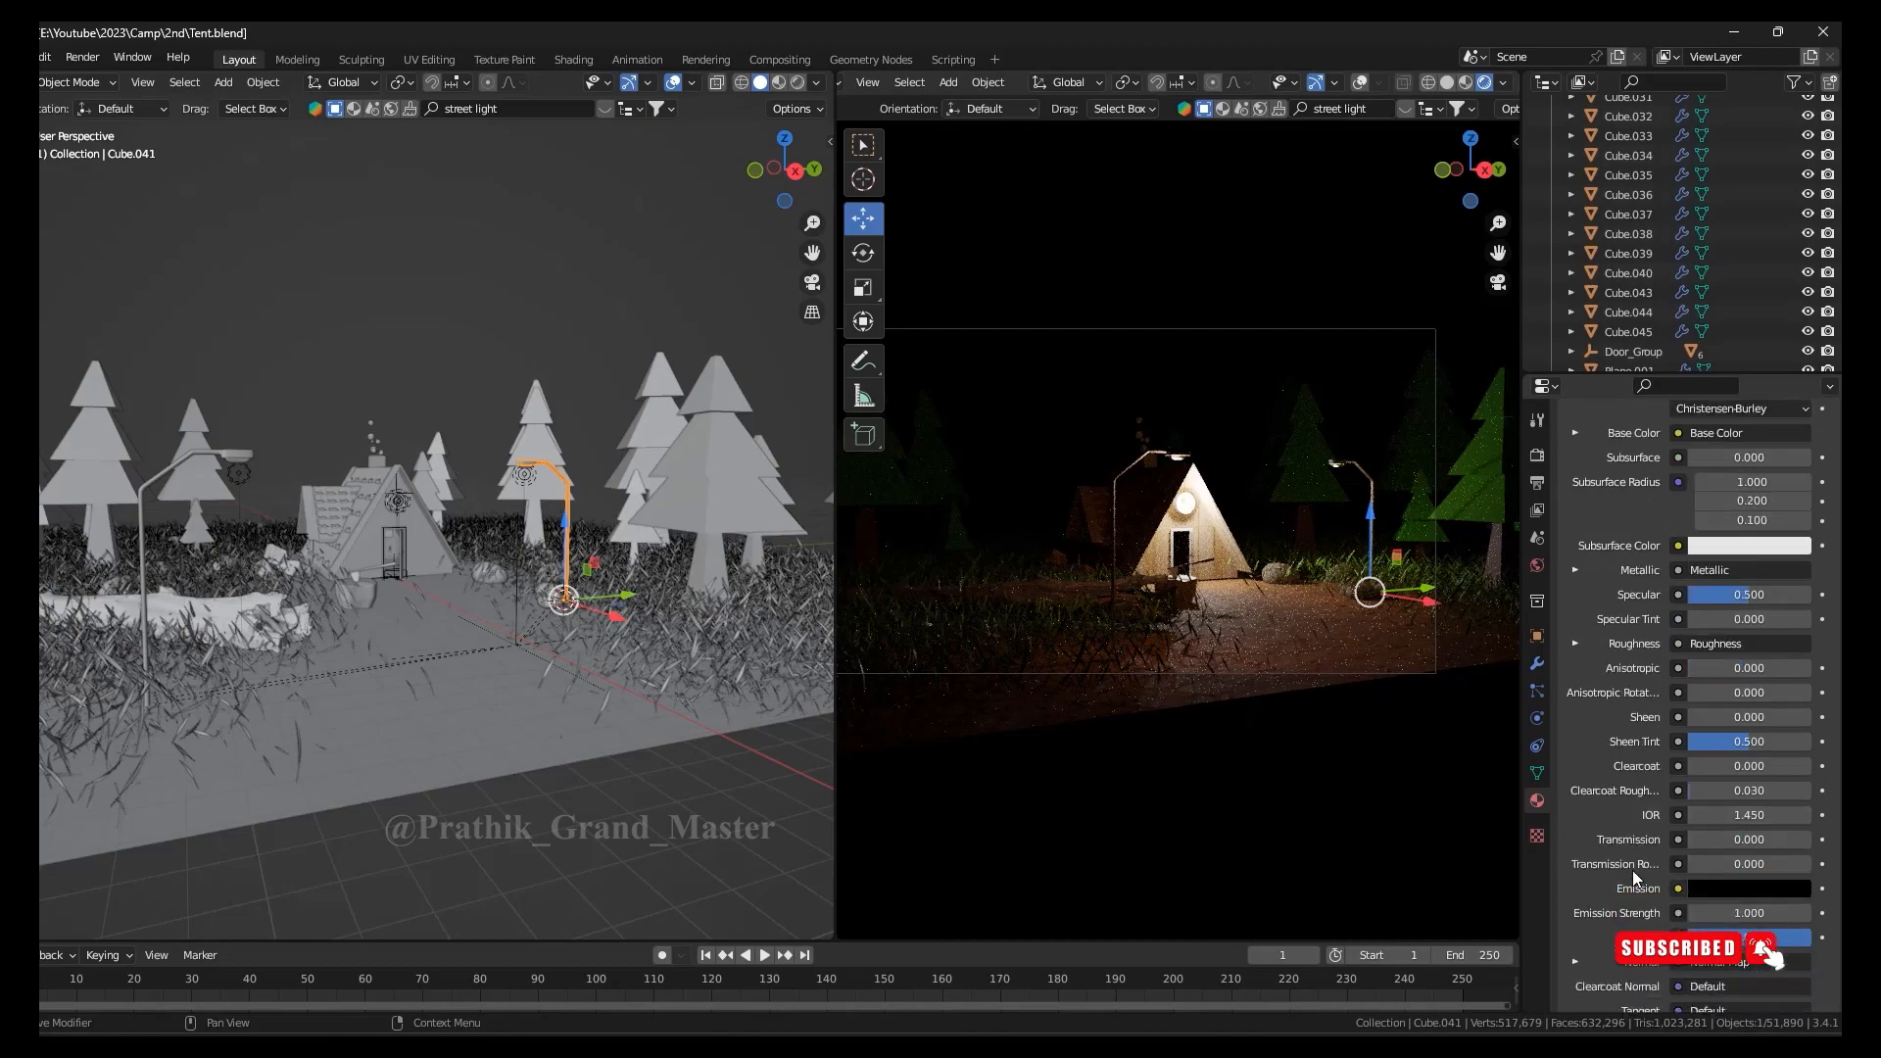
Change the color of both street-light point lights to a warm near-white such as FFF1EE, then save the file
click(239, 472)
click(1740, 564)
drag(1703, 404, 1708, 379)
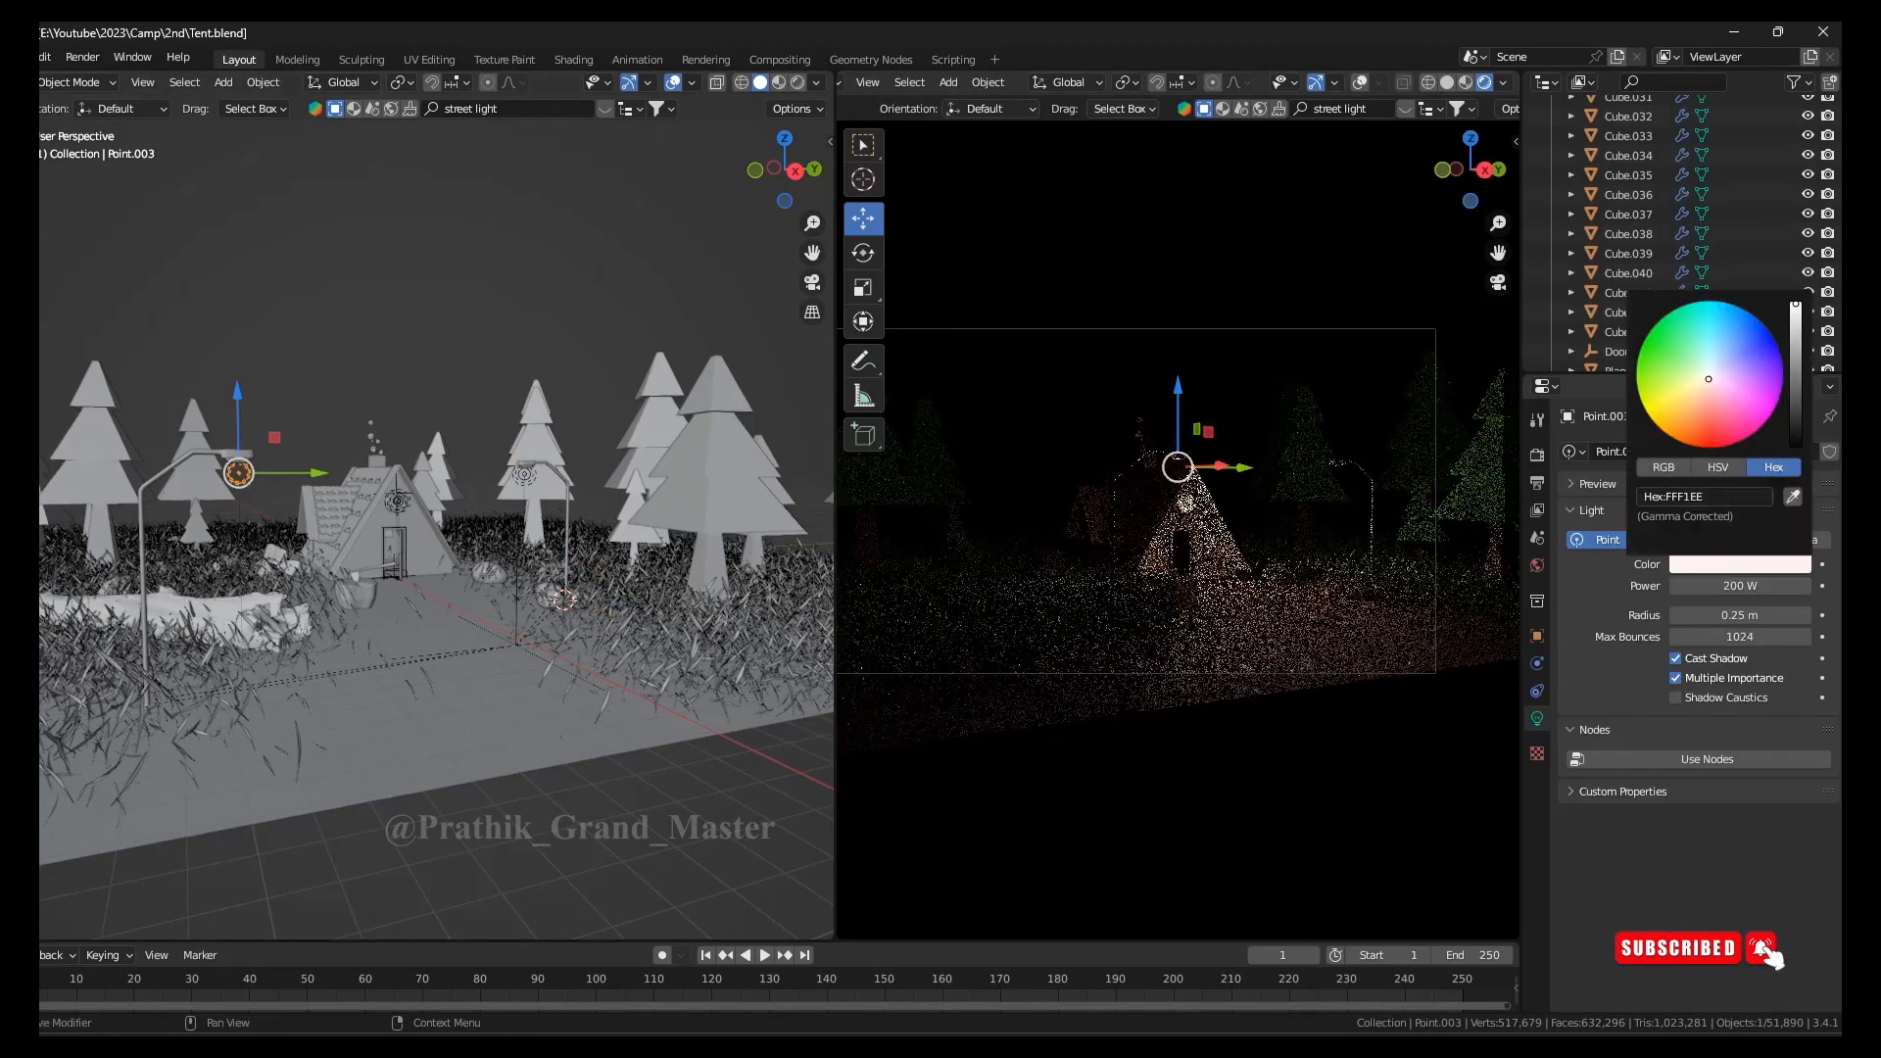
click(524, 478)
click(1740, 564)
click(1709, 377)
click(1264, 238)
middle_drag(442, 529, 526, 484)
key(ctrl+s)
Duplicate a point light and position the copy inside the cabin behind the side dormer window
key(KP_7)
key(g)
click(206, 442)
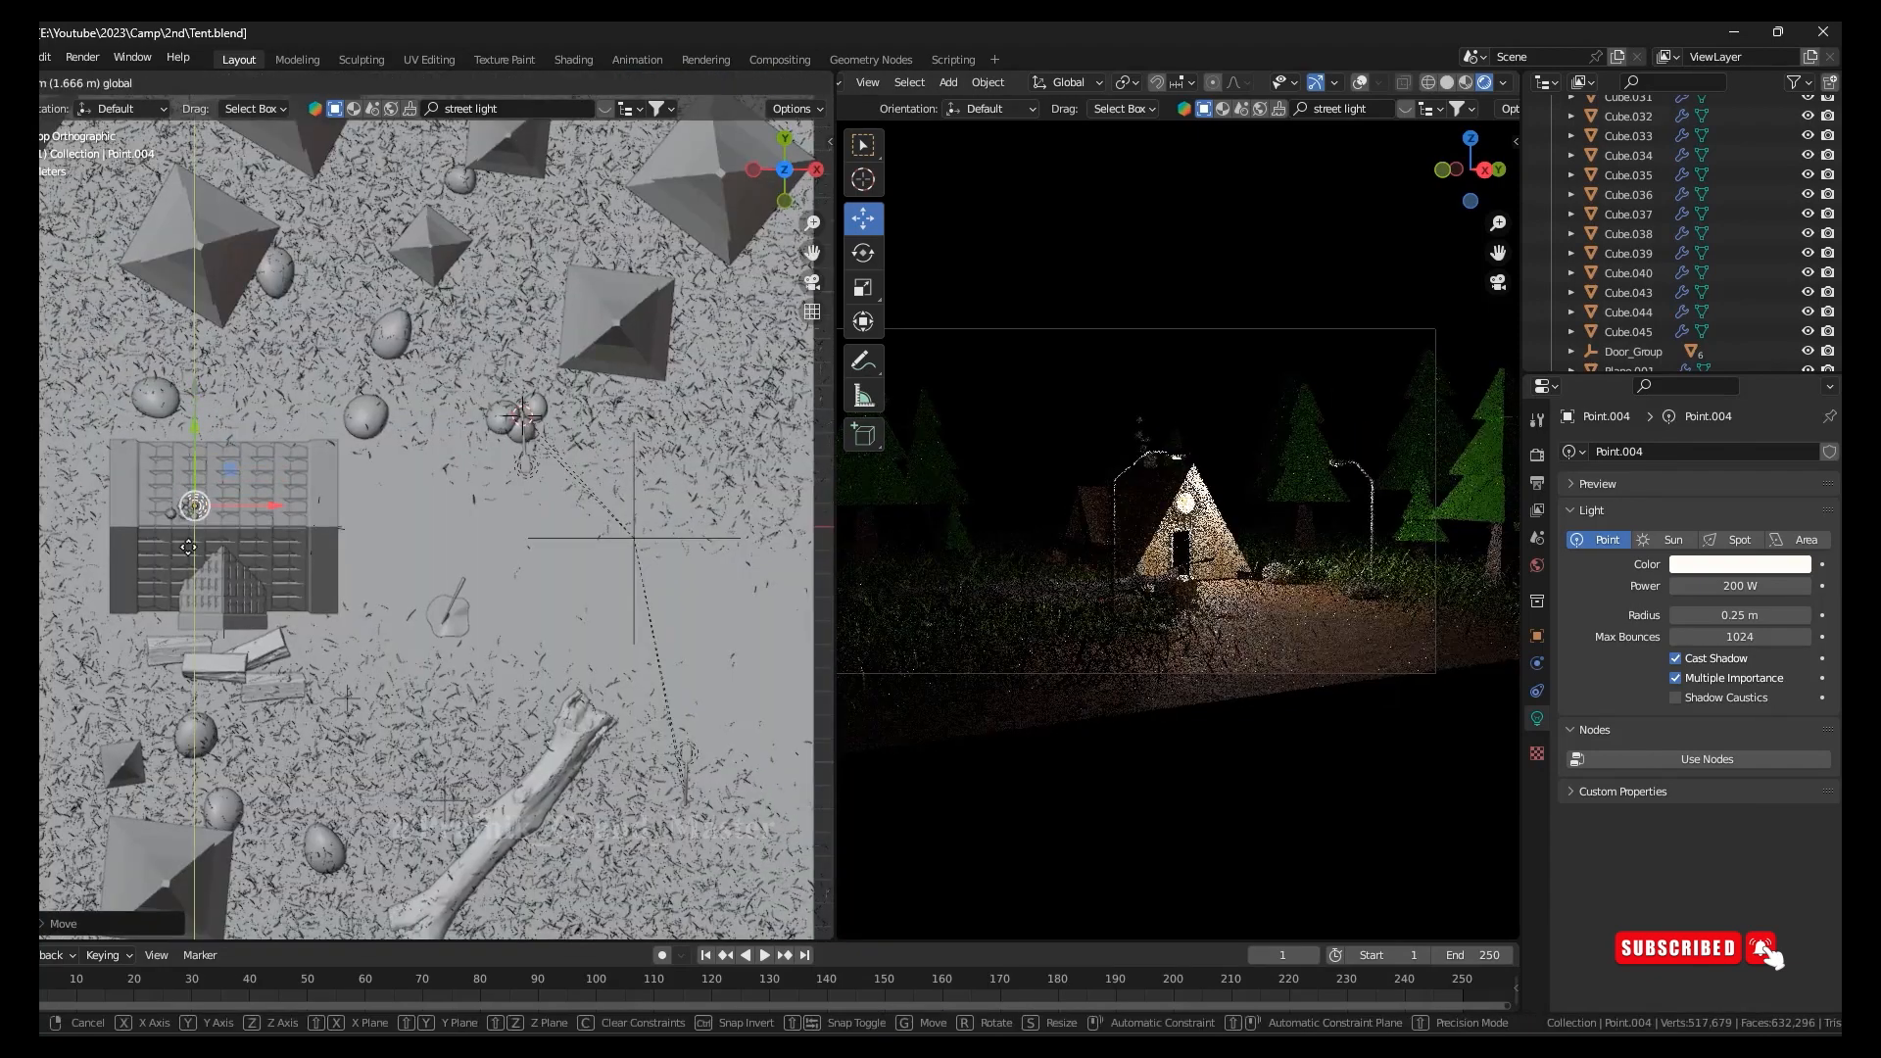
drag(188, 607, 189, 608)
drag(268, 590, 309, 593)
middle_drag(308, 647, 692, 549)
drag(520, 240, 521, 485)
drag(599, 566, 552, 566)
middle_drag(685, 509, 568, 566)
drag(566, 565, 507, 565)
Give the plane at the side dormer window a new Emission material with strength 120 and render the image
middle_drag(519, 578, 453, 603)
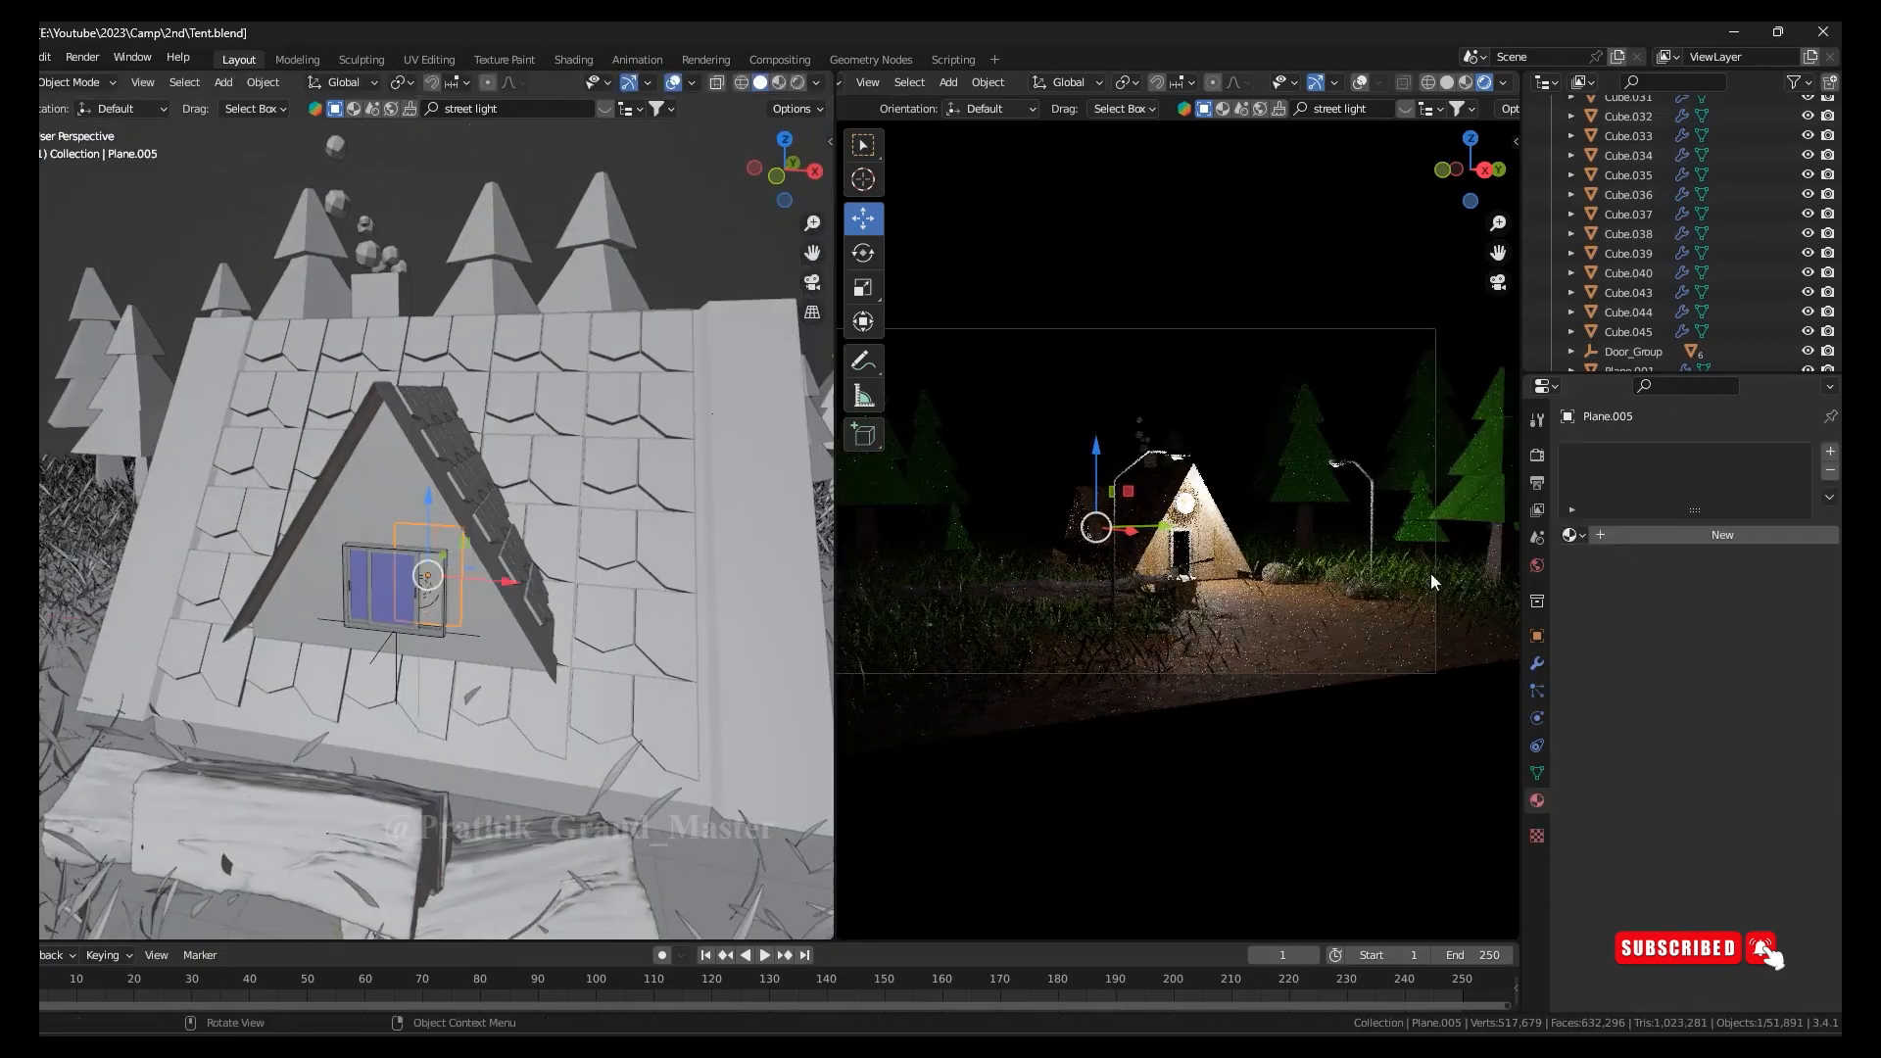
click(1573, 534)
click(1477, 244)
double_click(1740, 683)
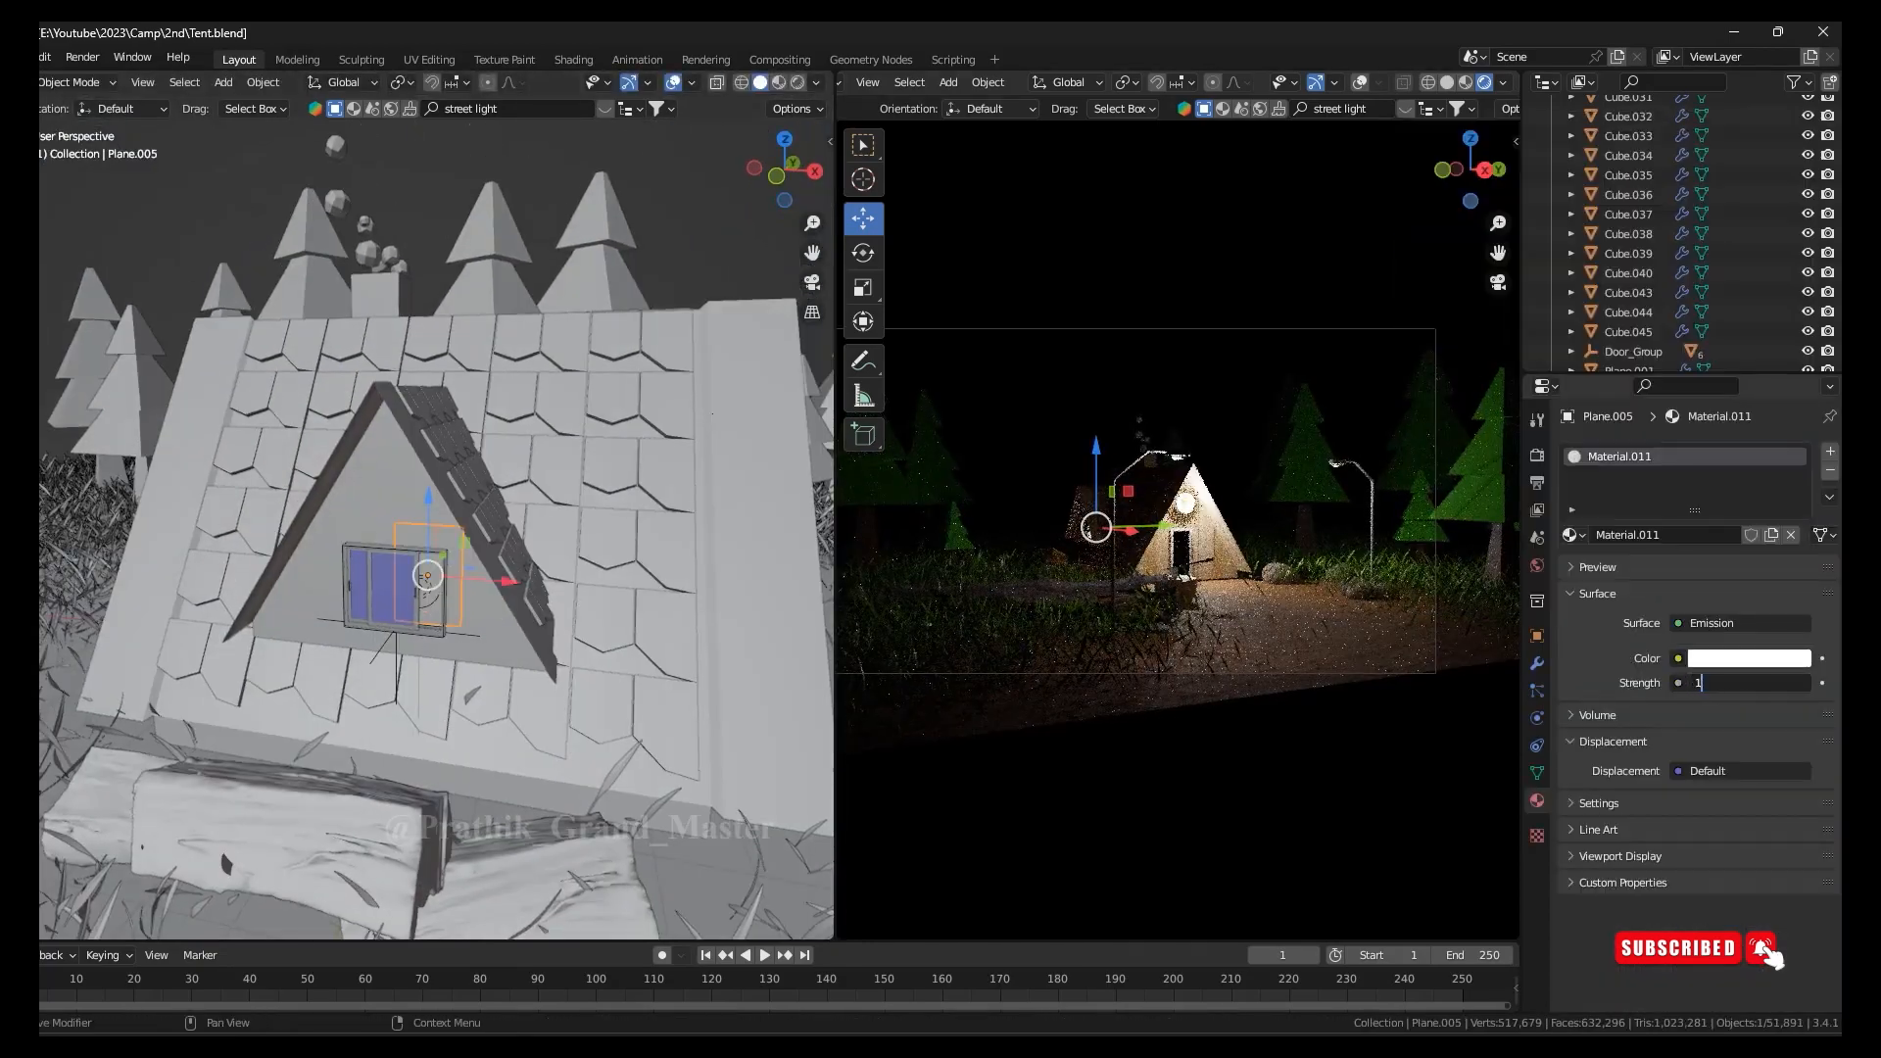
text(1555)
key(Return)
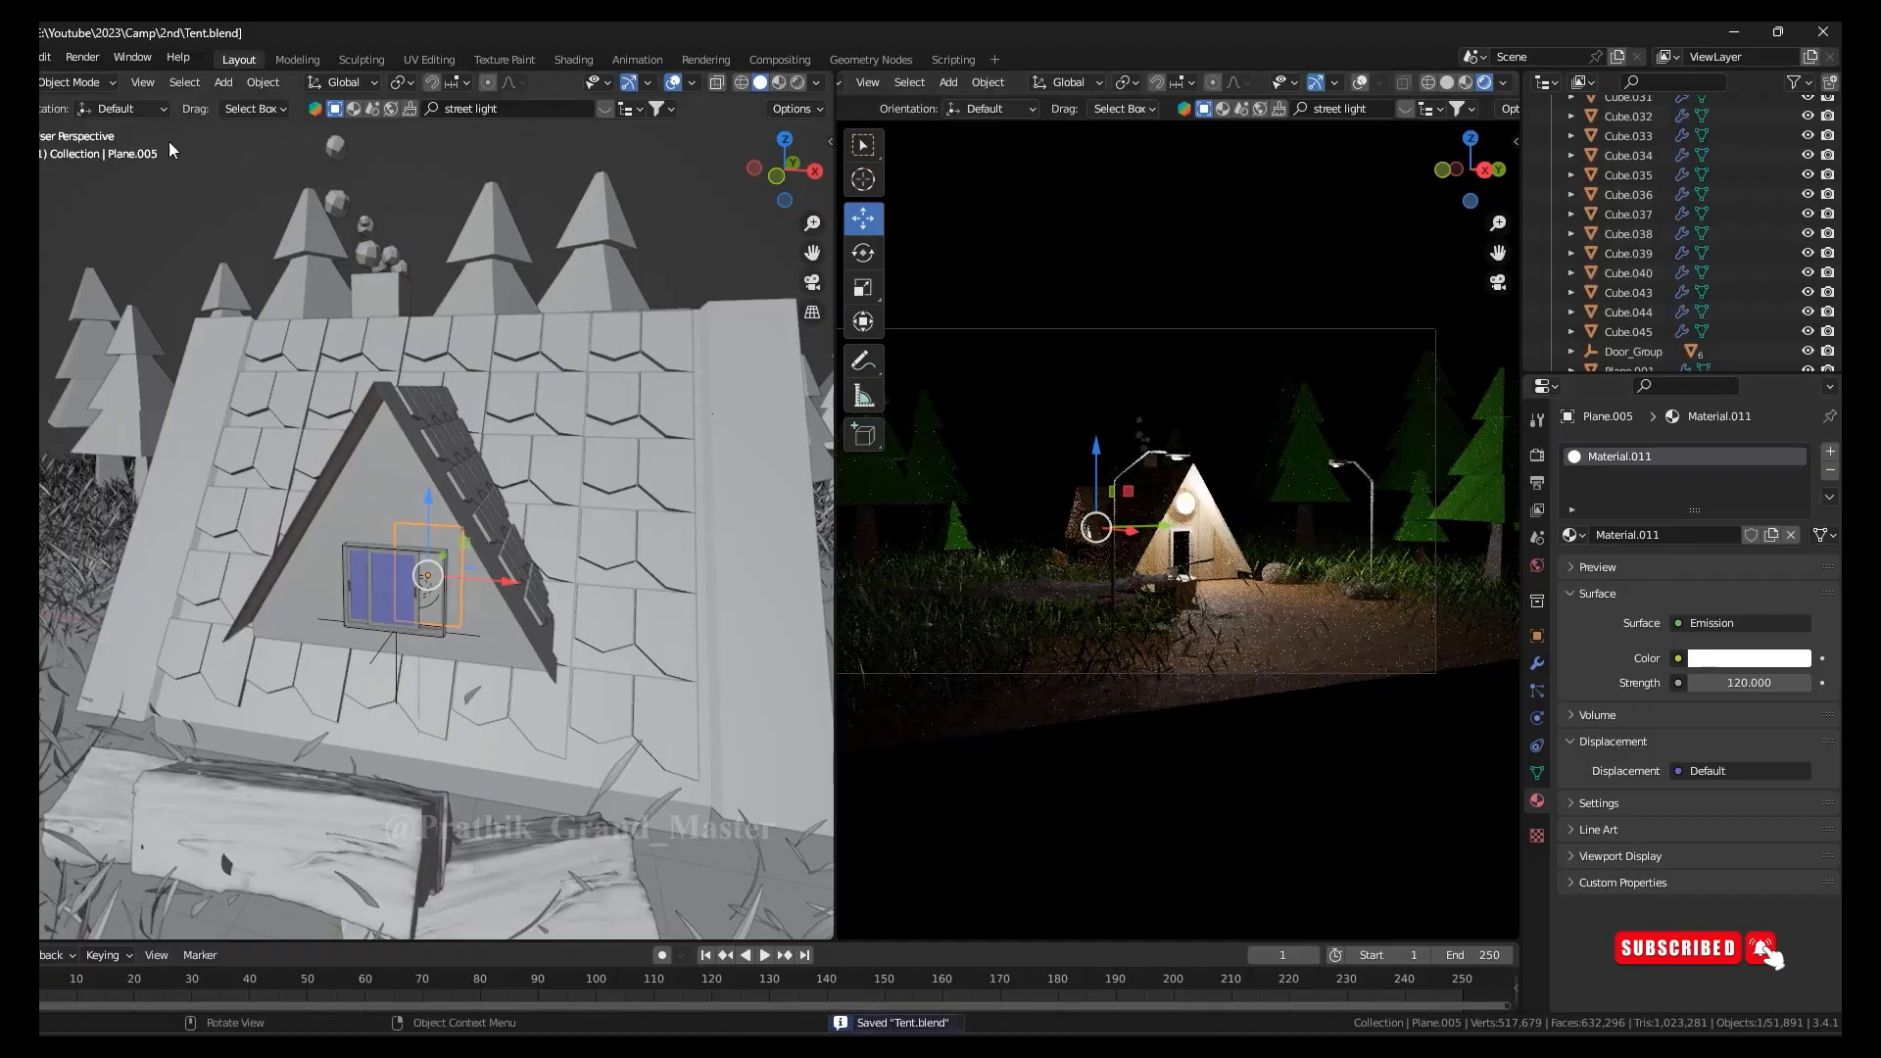
key(F12)
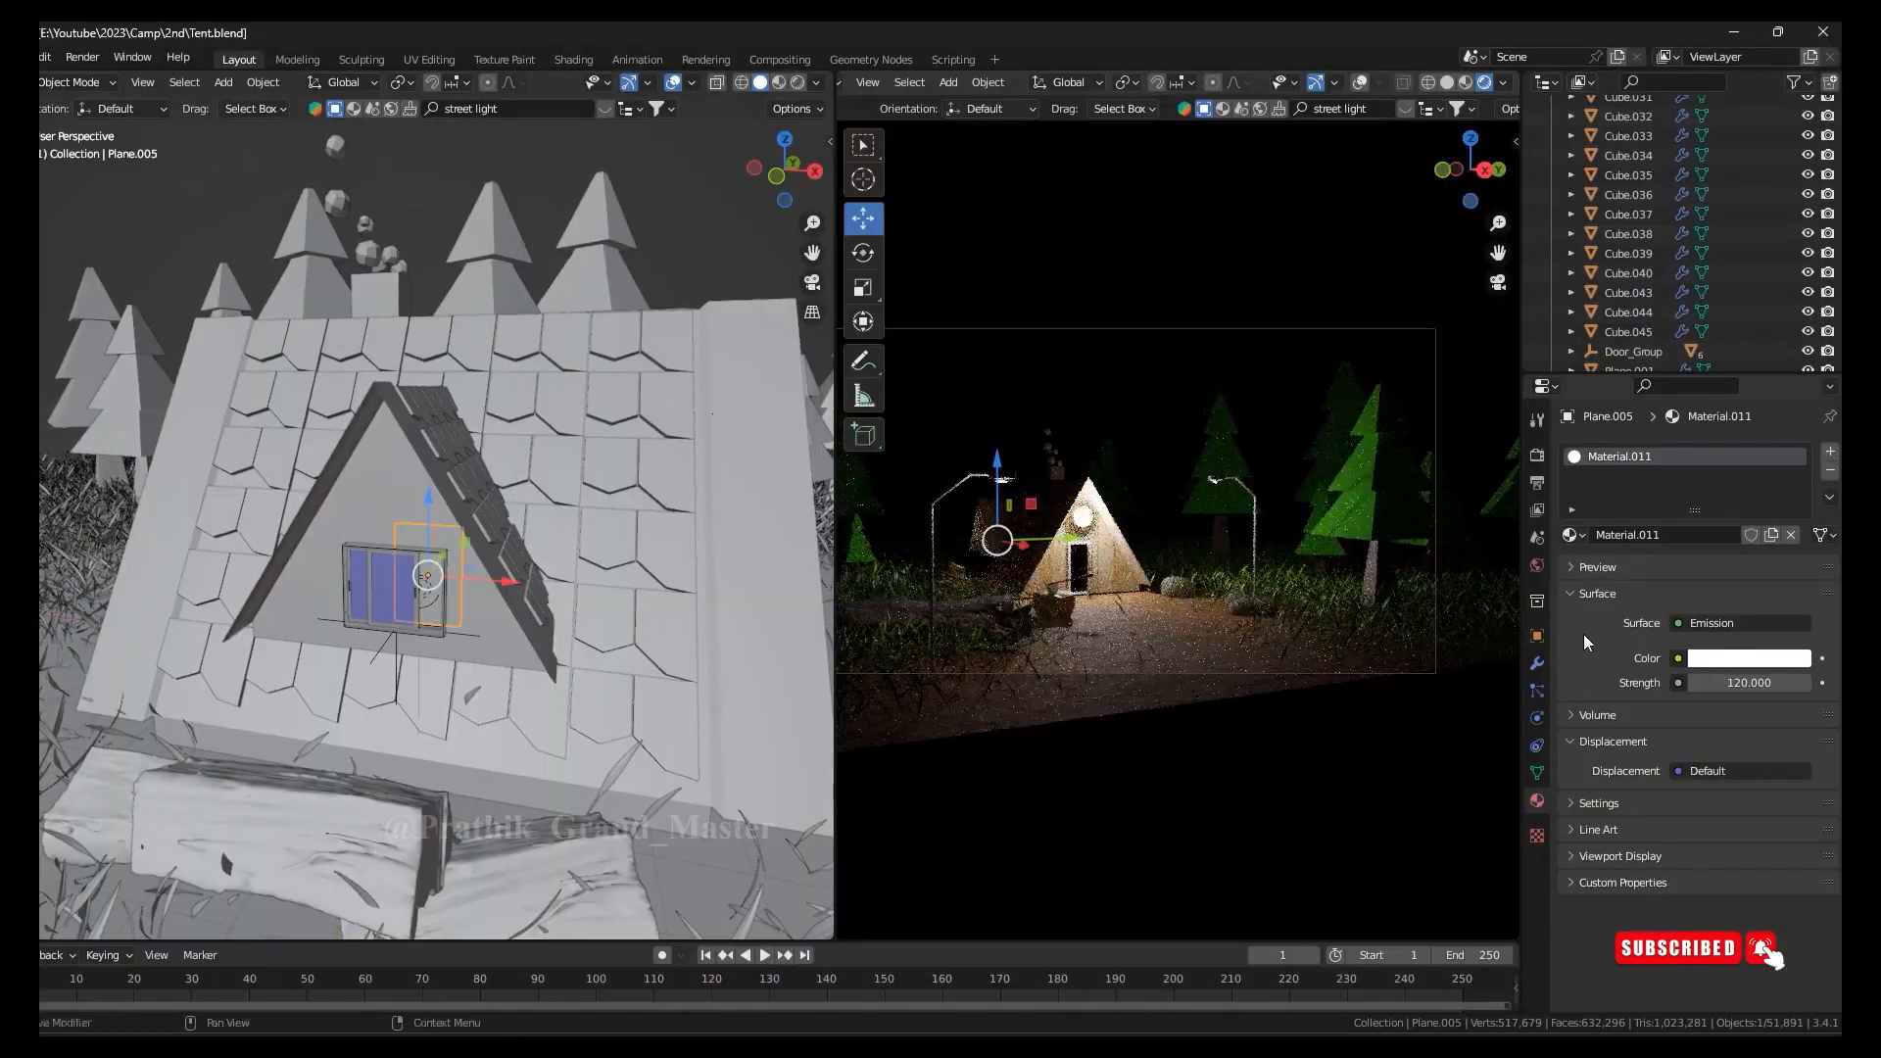
Set the world background to a very dark navy blue with strength 0.5 and render the image
click(1744, 576)
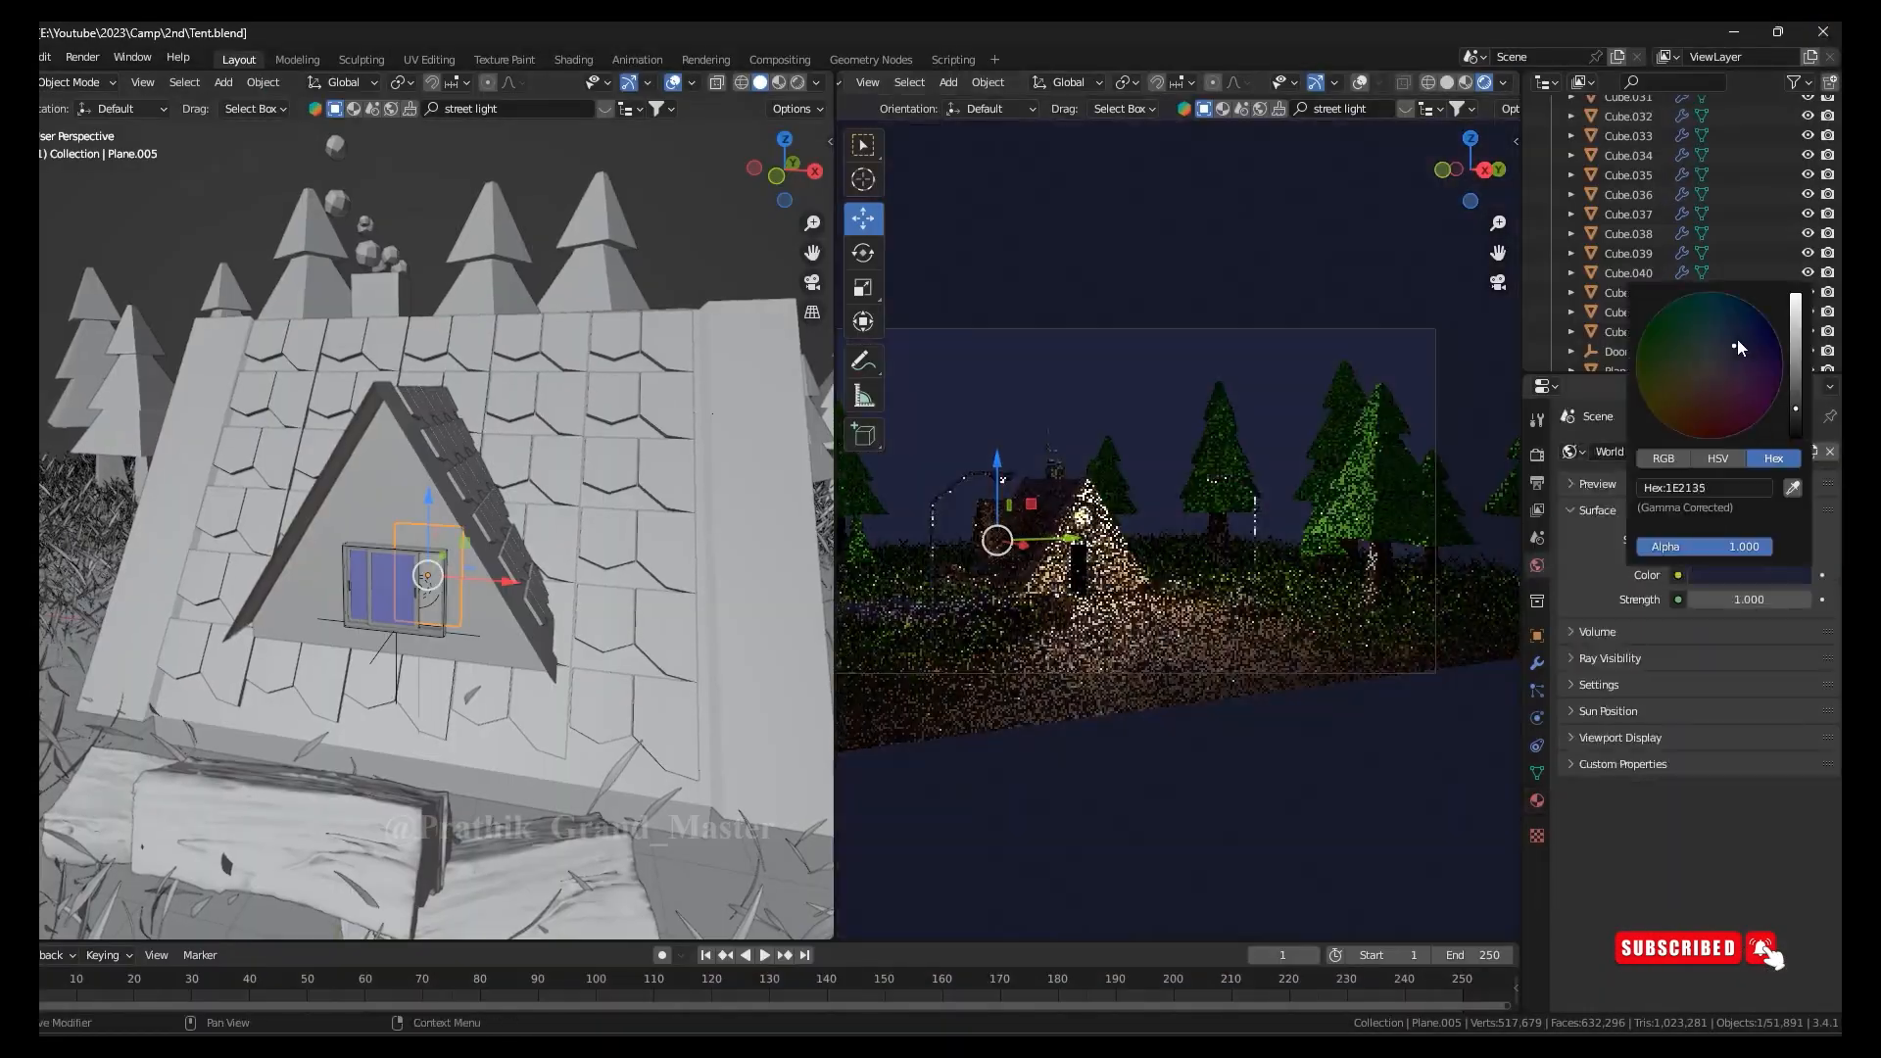
drag(1733, 347, 1746, 326)
drag(1796, 409, 1795, 427)
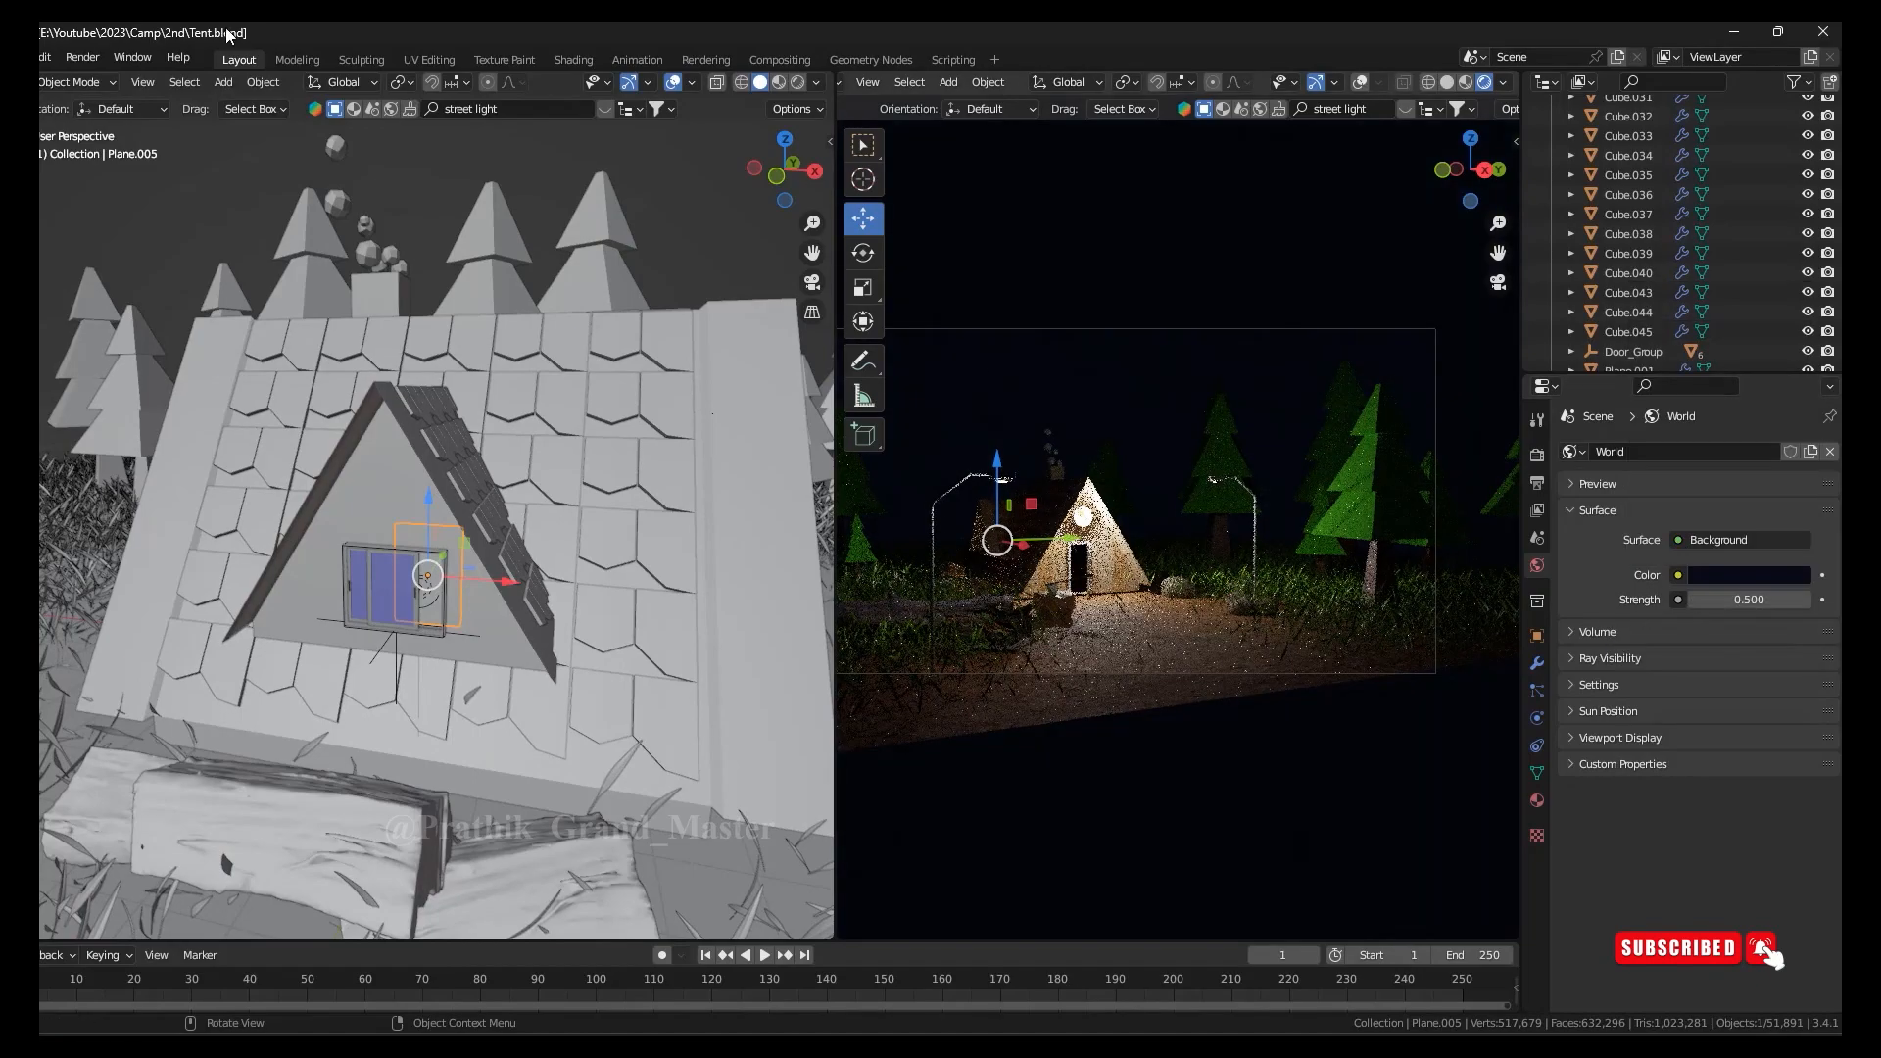
key(F12)
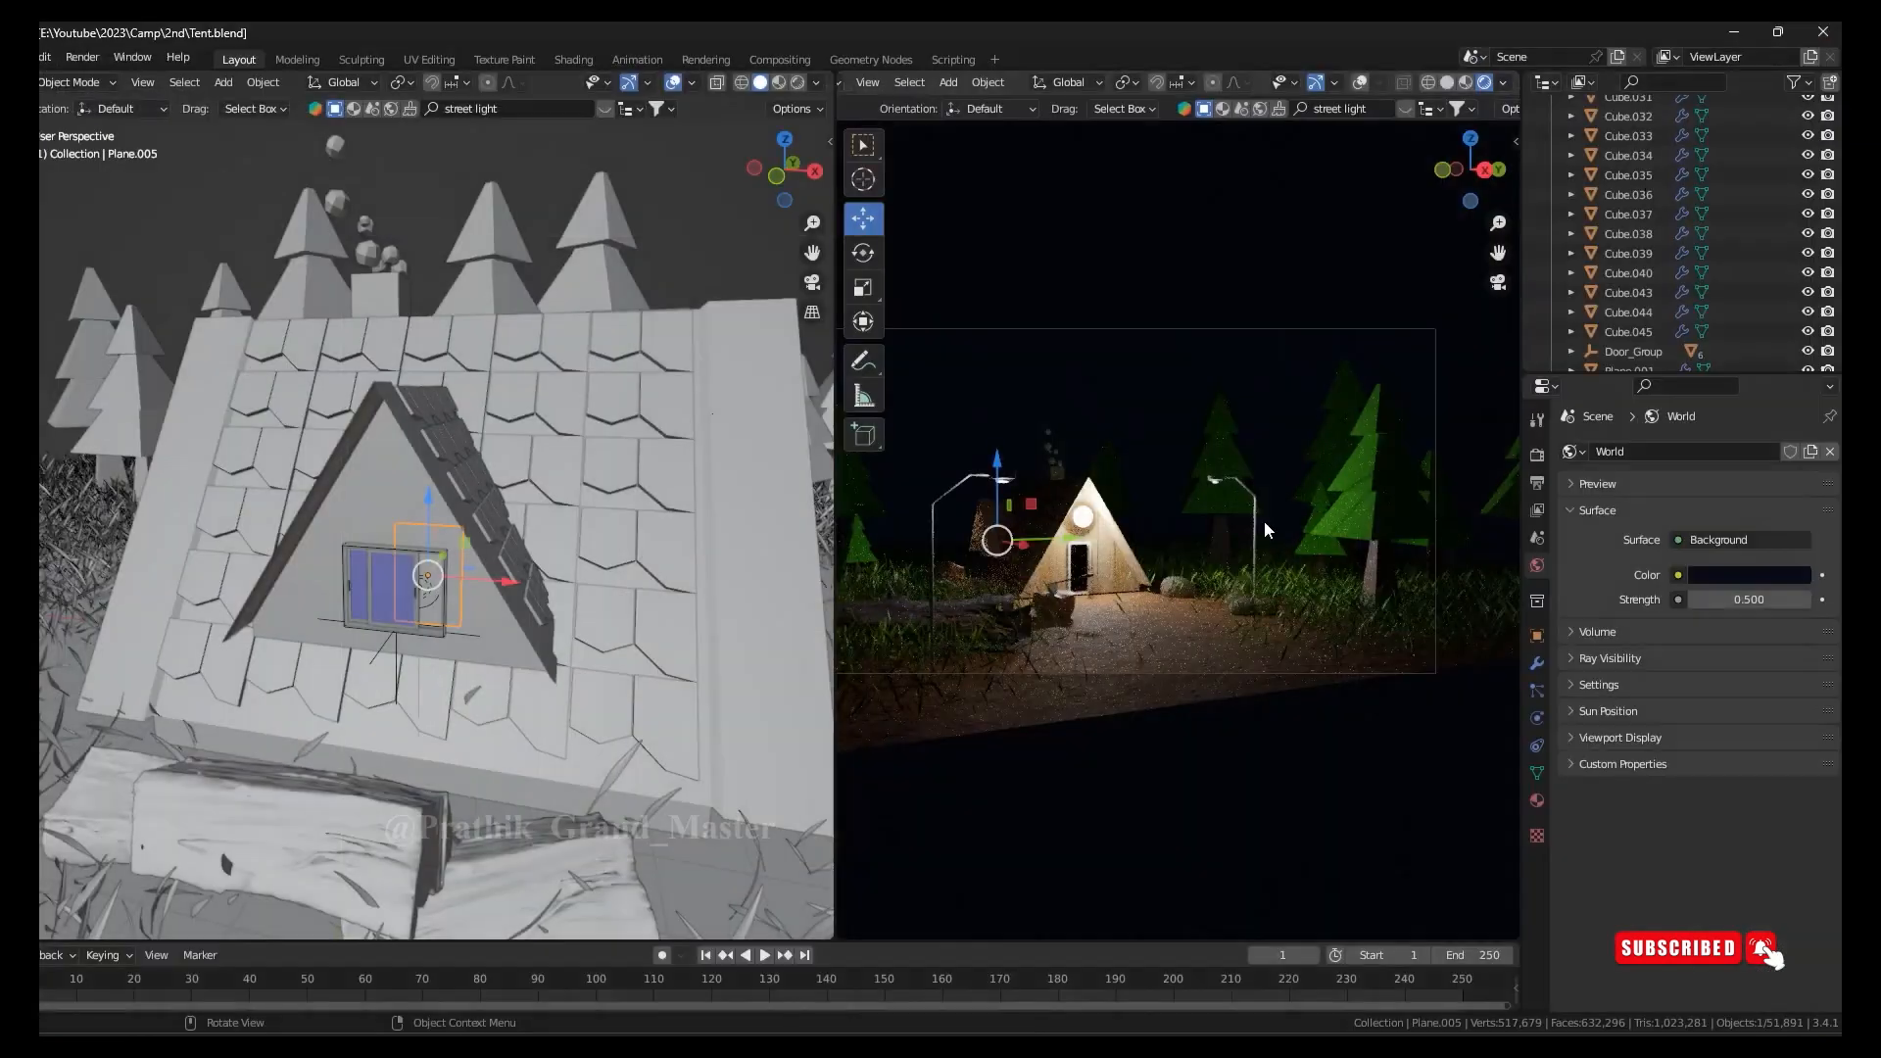
Duplicate a point light and move the copy to one side of the scene and high above it
scroll(801, 691, down, 8)
middle_drag(802, 690, 478, 520)
click(546, 419)
scroll(548, 446, down, 8)
middle_drag(558, 465, 533, 462)
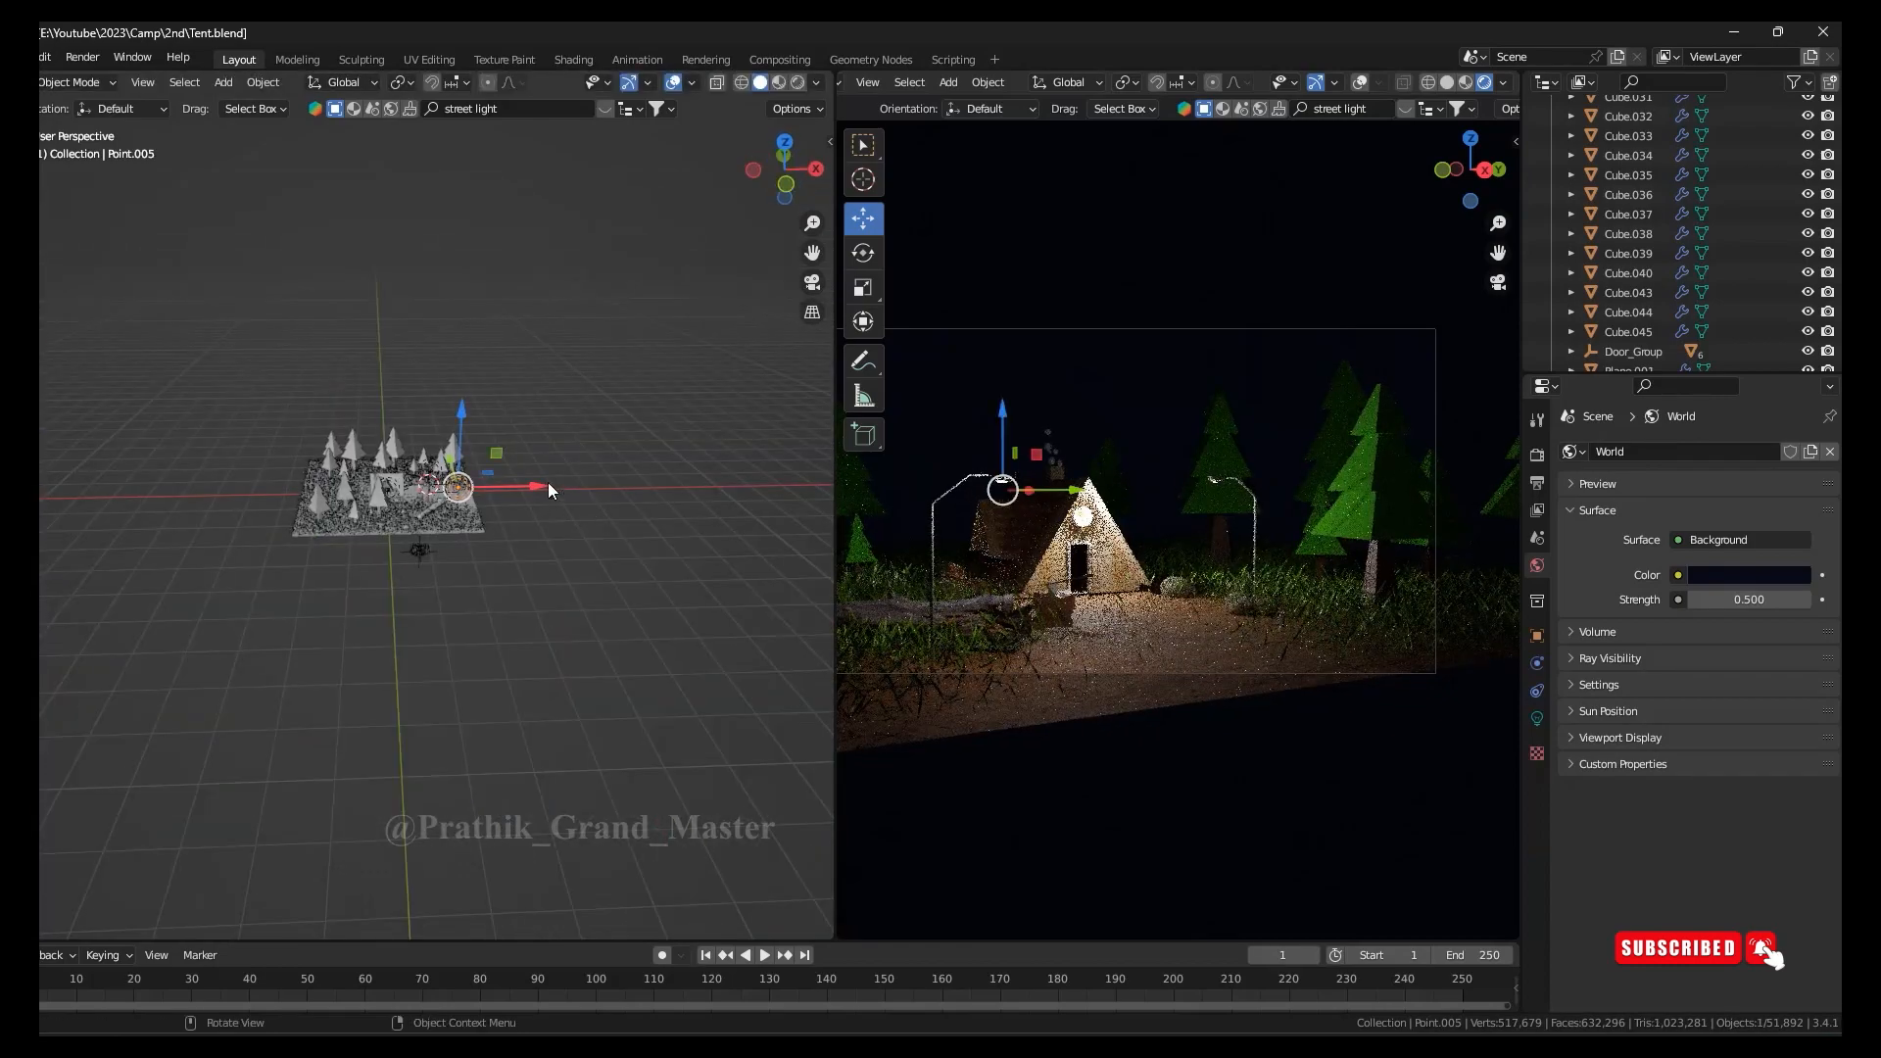
drag(520, 486, 632, 485)
key(g)
key(z)
click(650, 185)
Convert the raised light to a Sun light and set its strength to 5
click(1537, 718)
click(1673, 539)
double_click(1739, 586)
text(5)
key(Return)
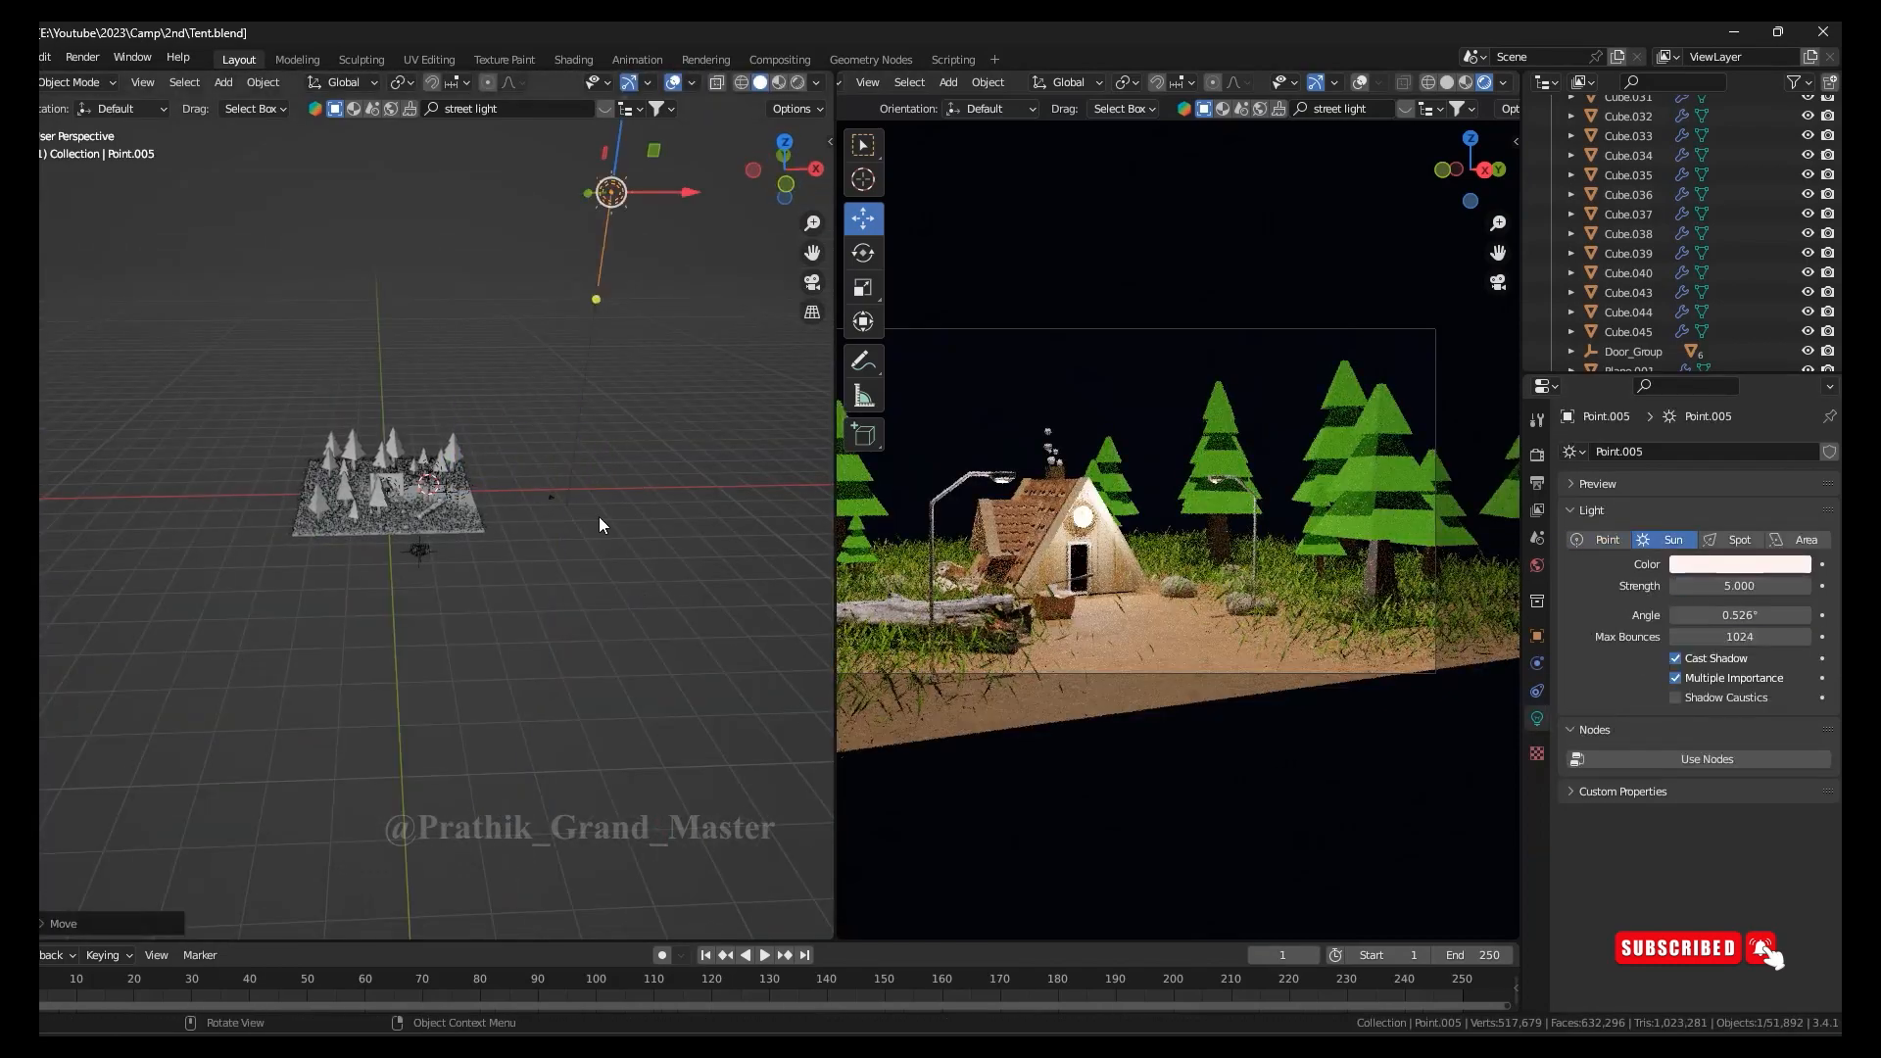
Rotate the sun light and adjust its height above the scene
key(r)
click(590, 407)
key(g)
key(z)
click(578, 558)
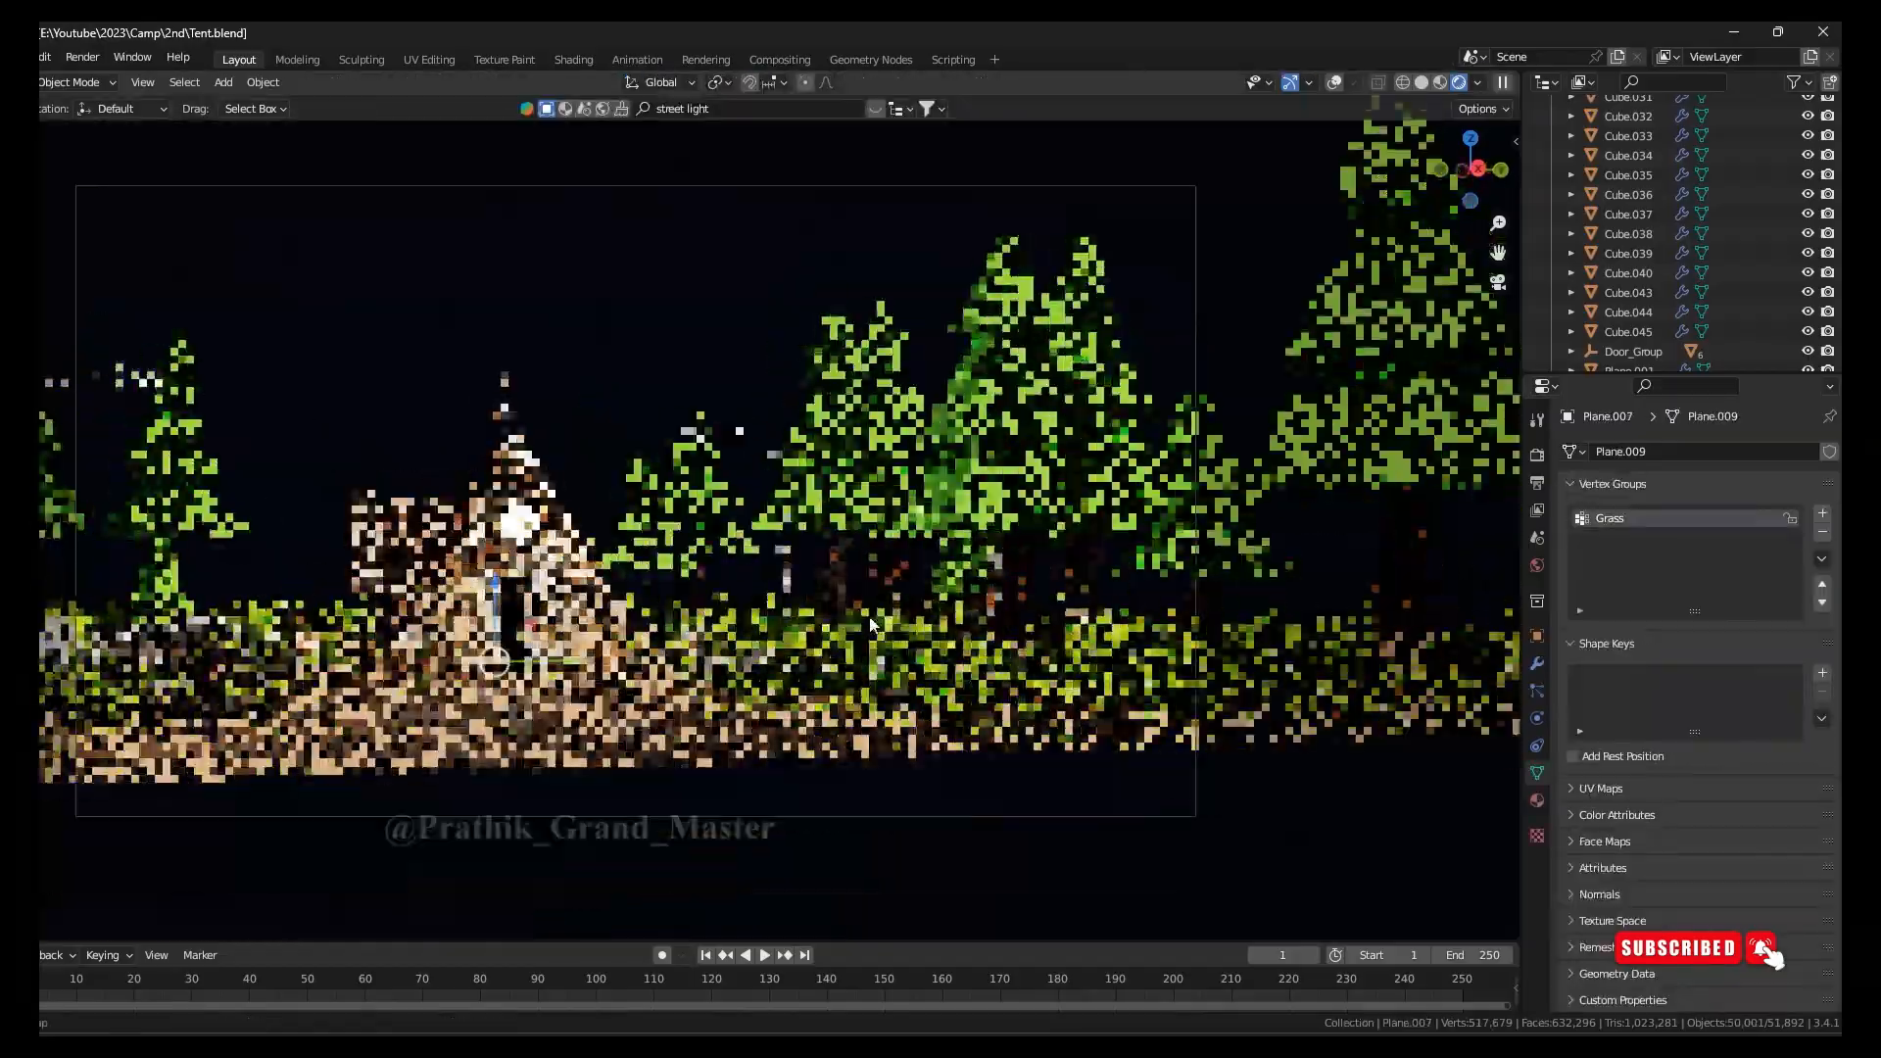
Check the scene in the enlarged rendered view and start a still image render
scroll(1005, 651, down, 5)
middle_drag(1005, 651, 885, 602)
scroll(885, 599, up, 3)
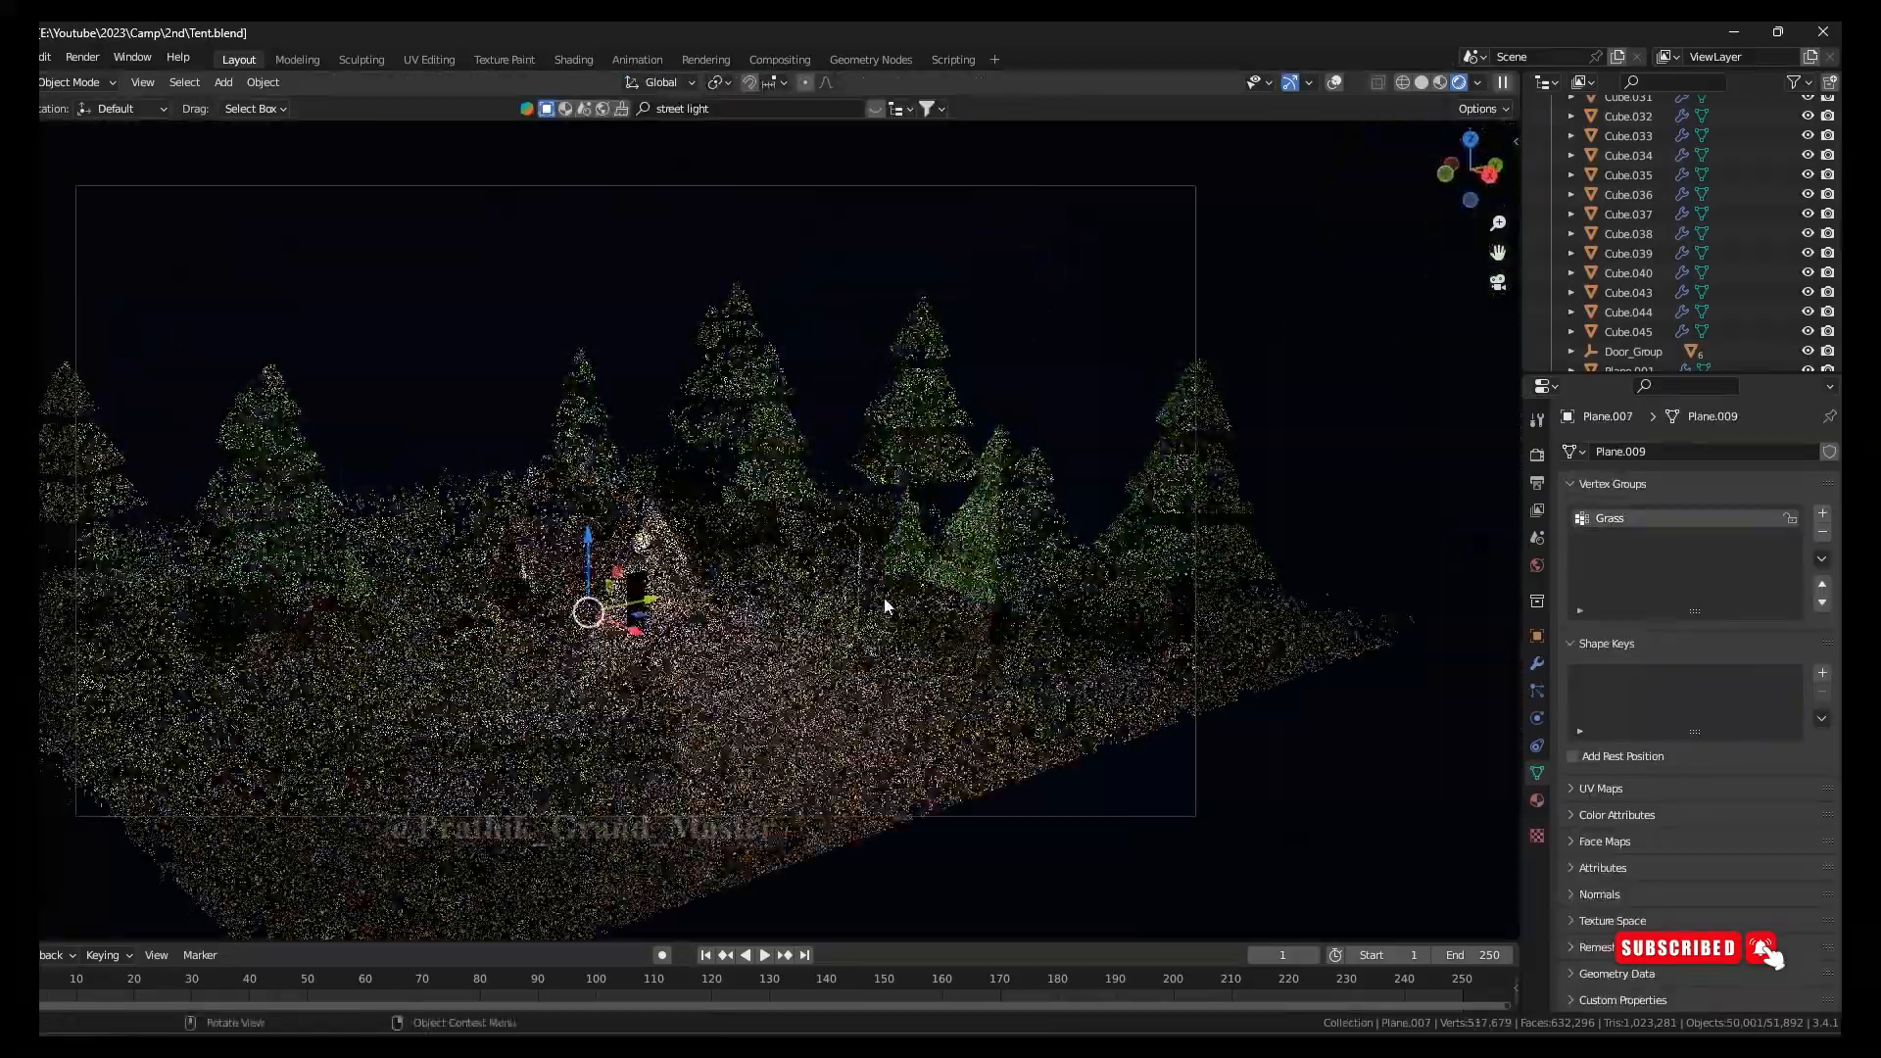
click(83, 57)
click(98, 75)
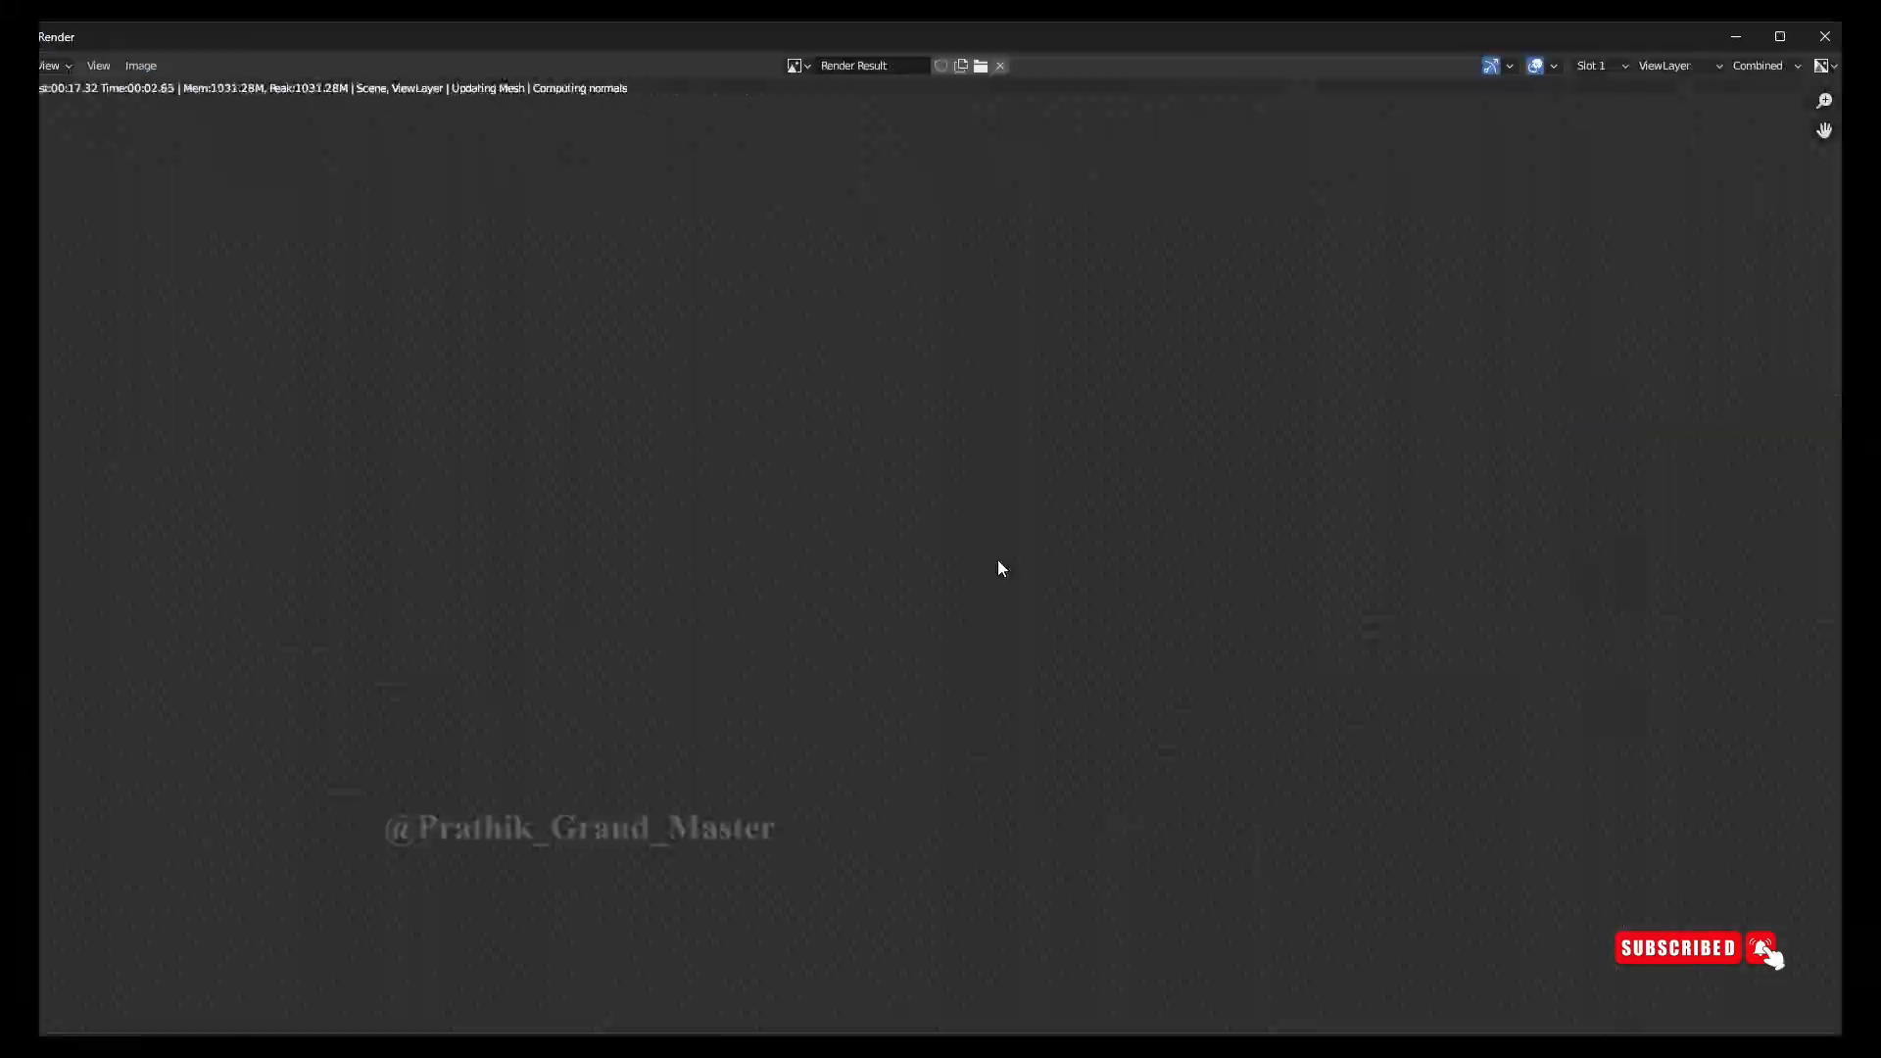